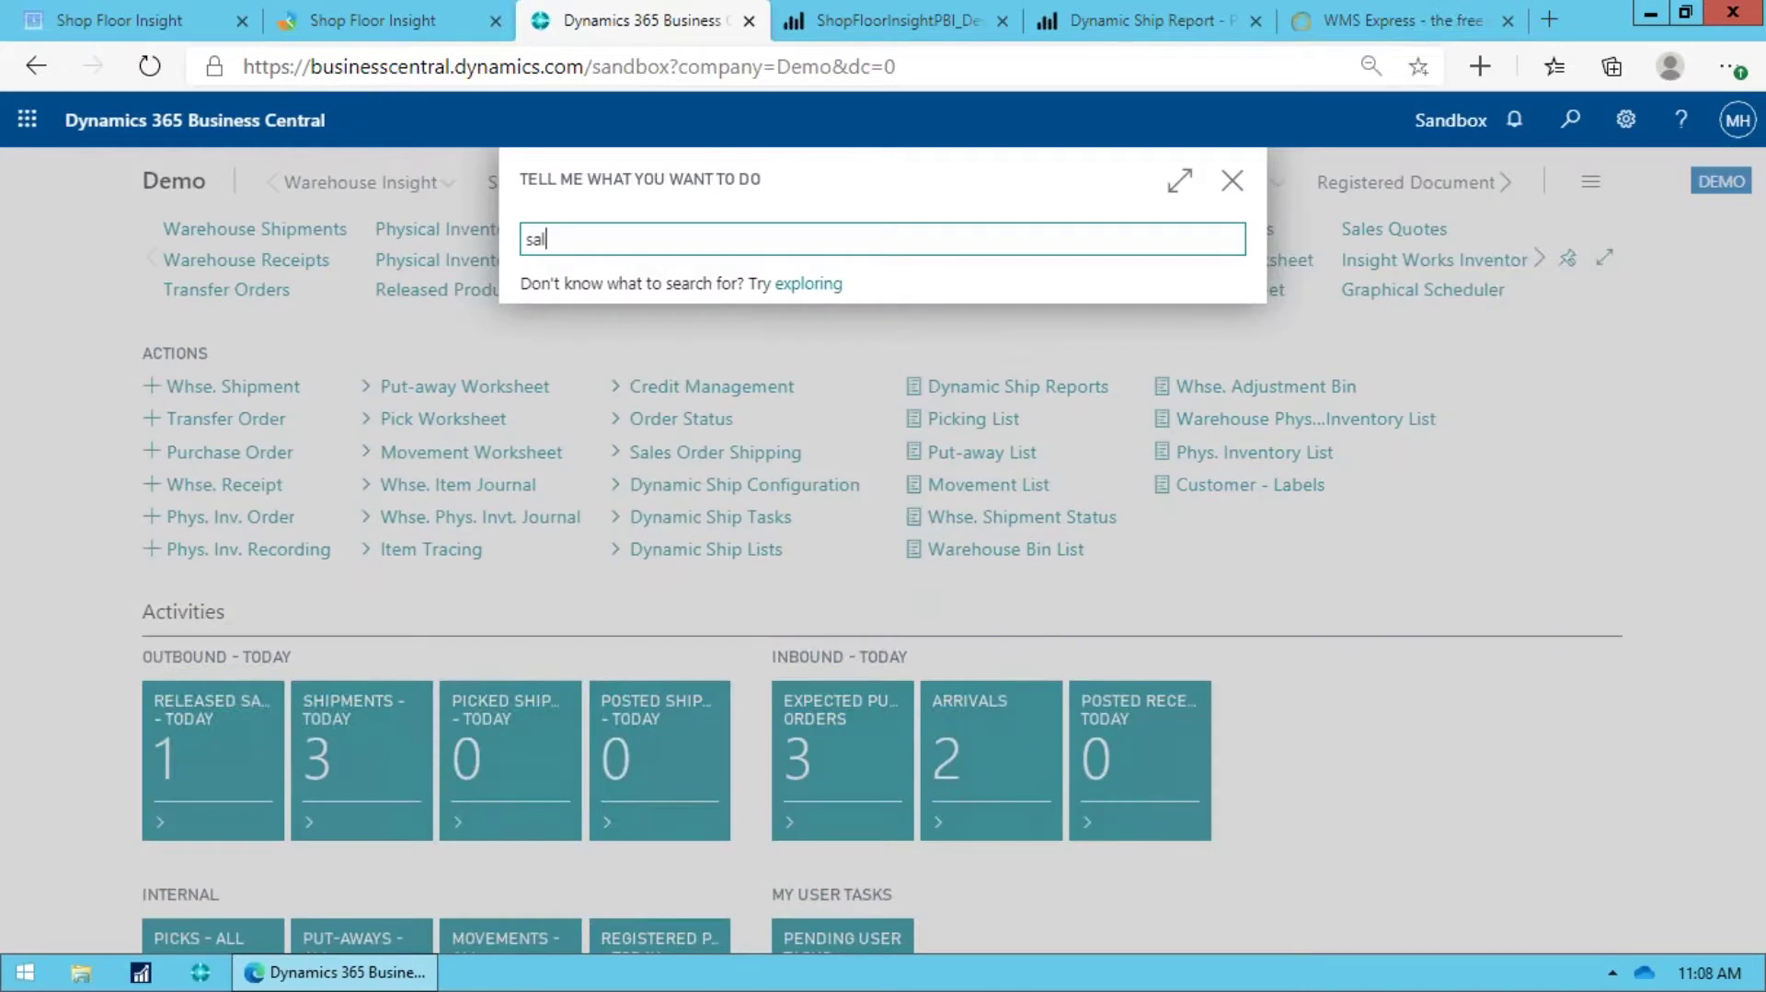
Step: Open the Sales Quotes list and create a new sales quote
key(Down)
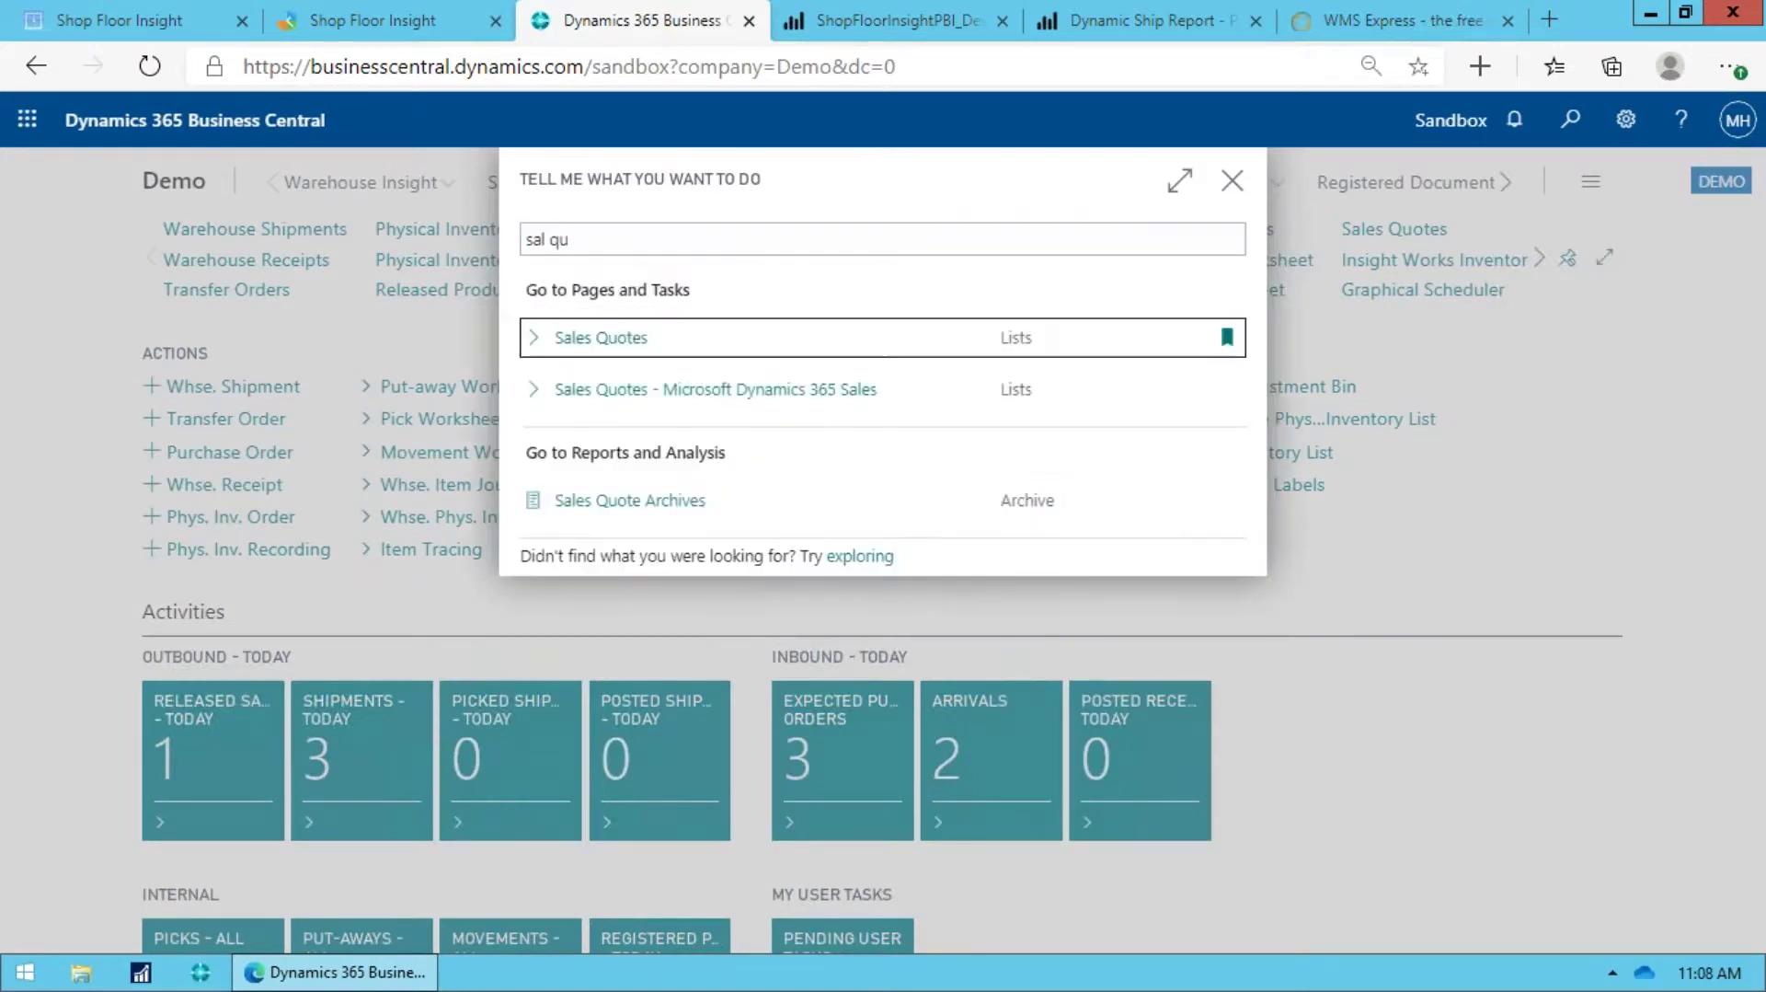
key(Return)
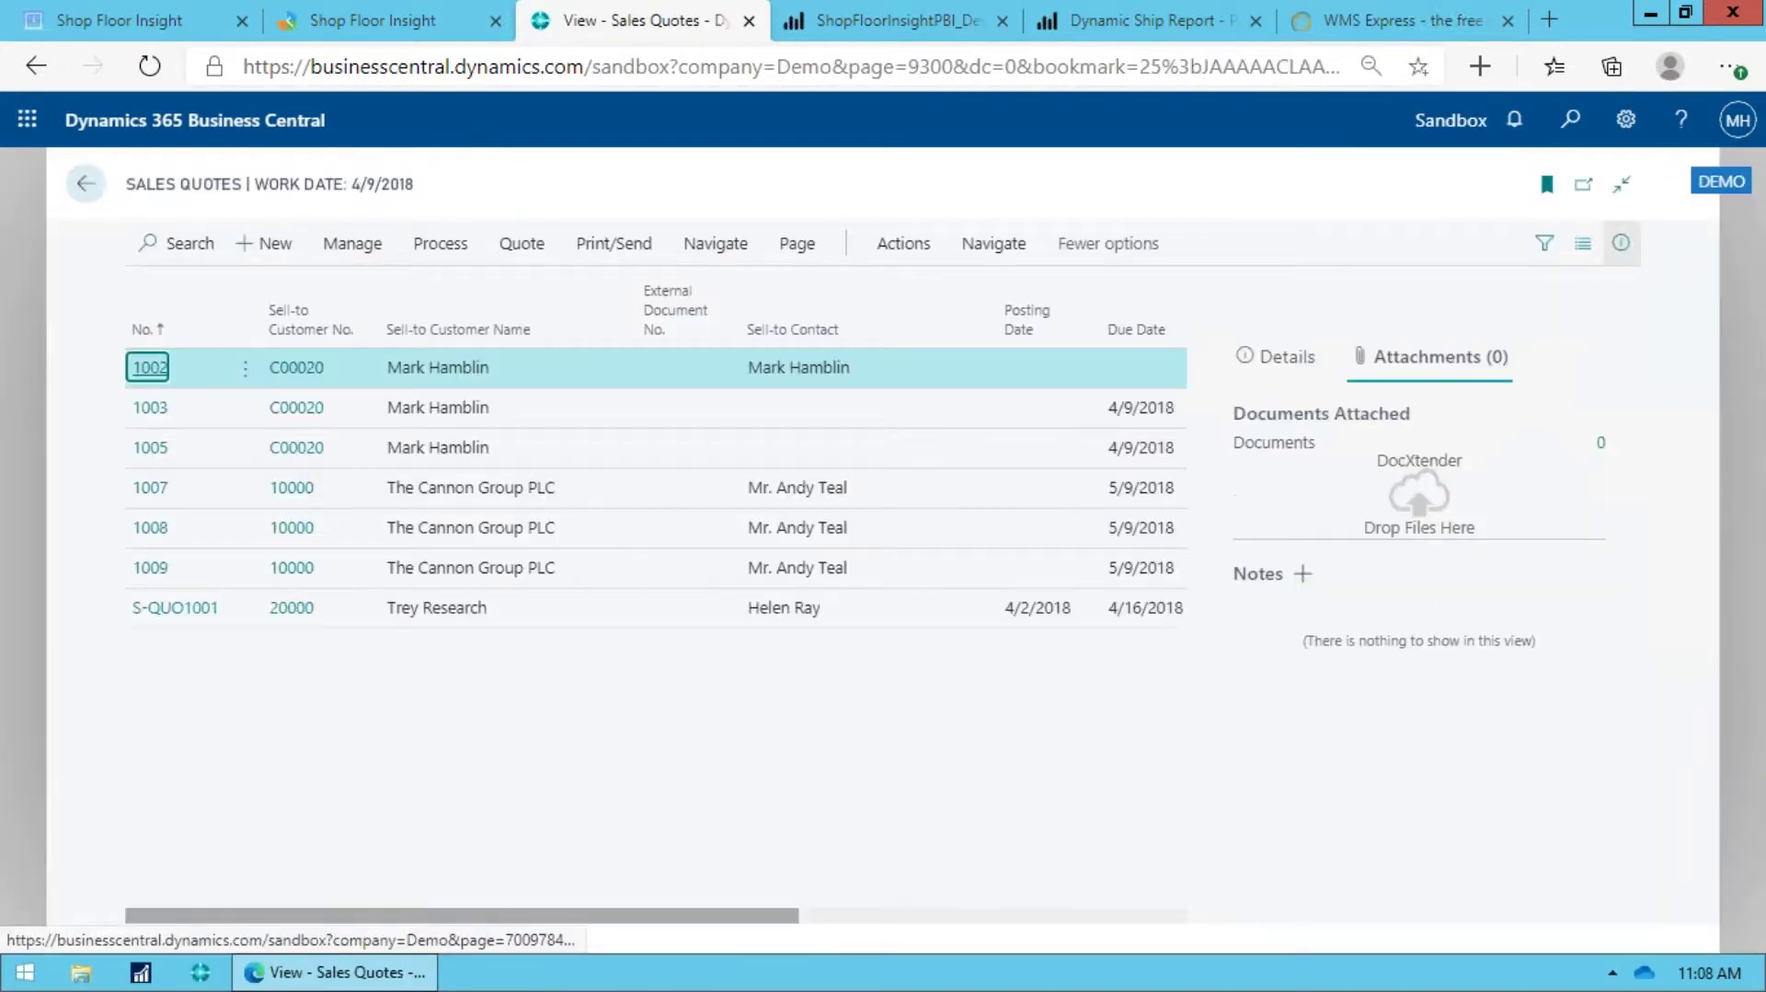
click(270, 246)
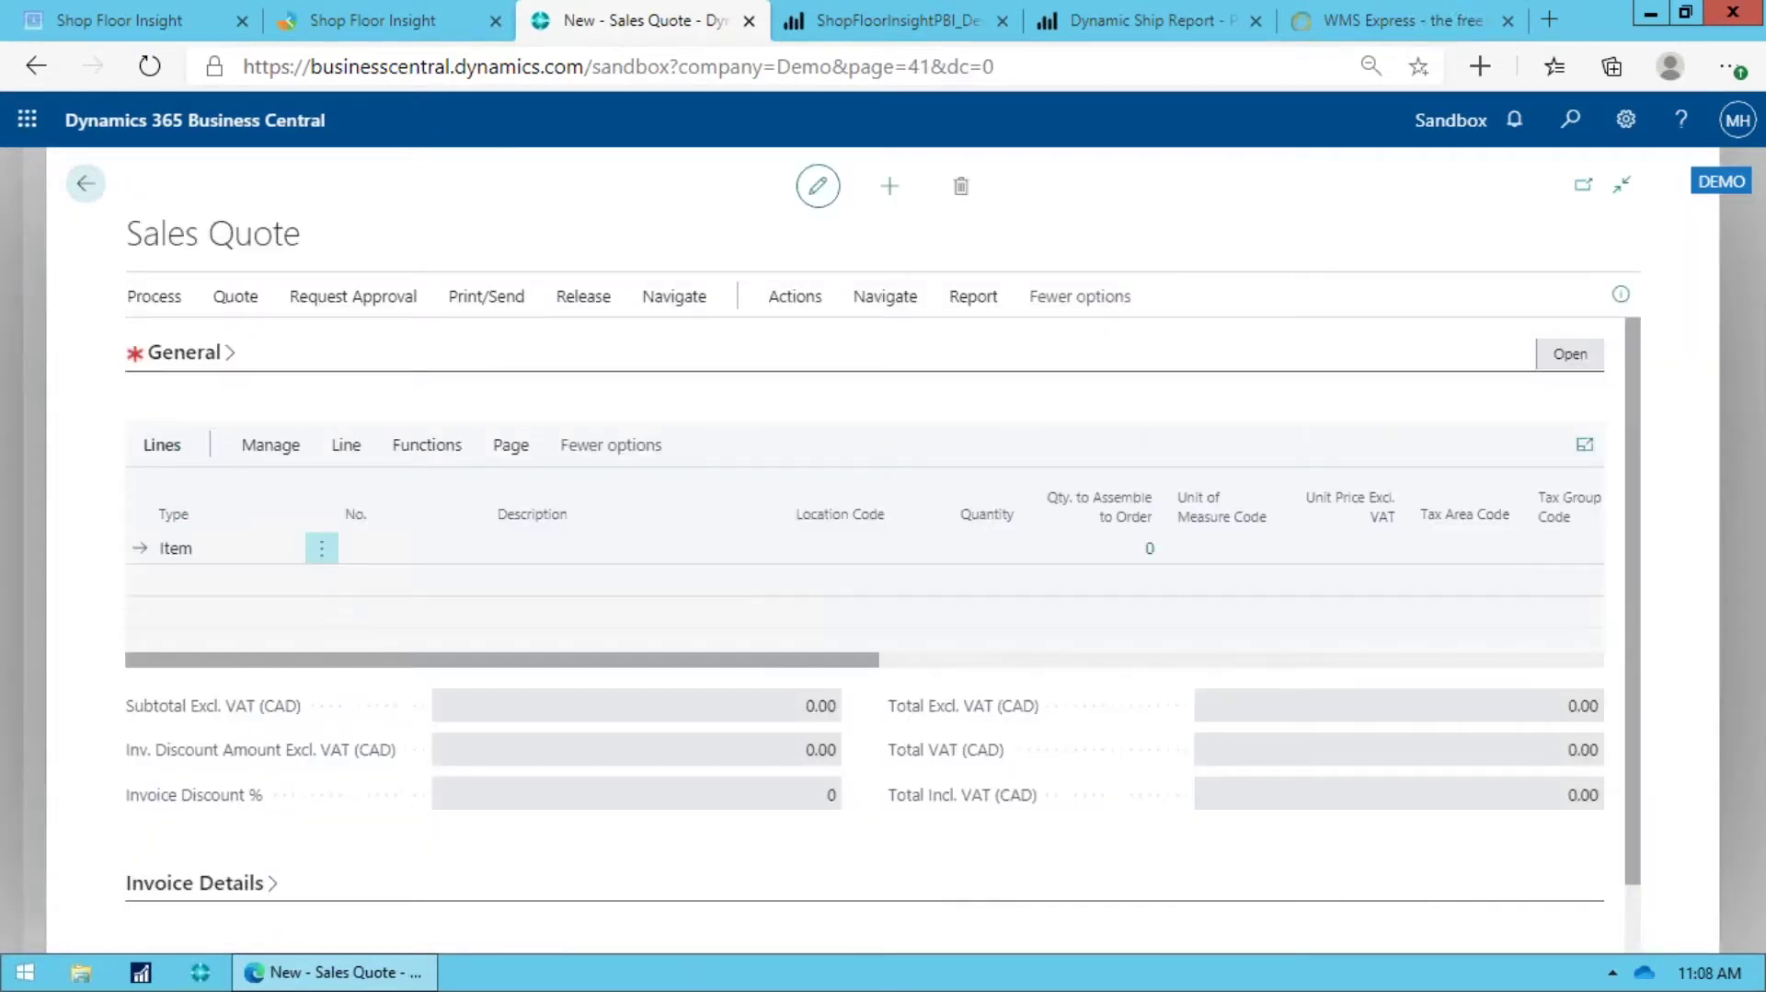
Step: Expand the quote's general details and assign The Cannon Group PLC as the customer
click(229, 364)
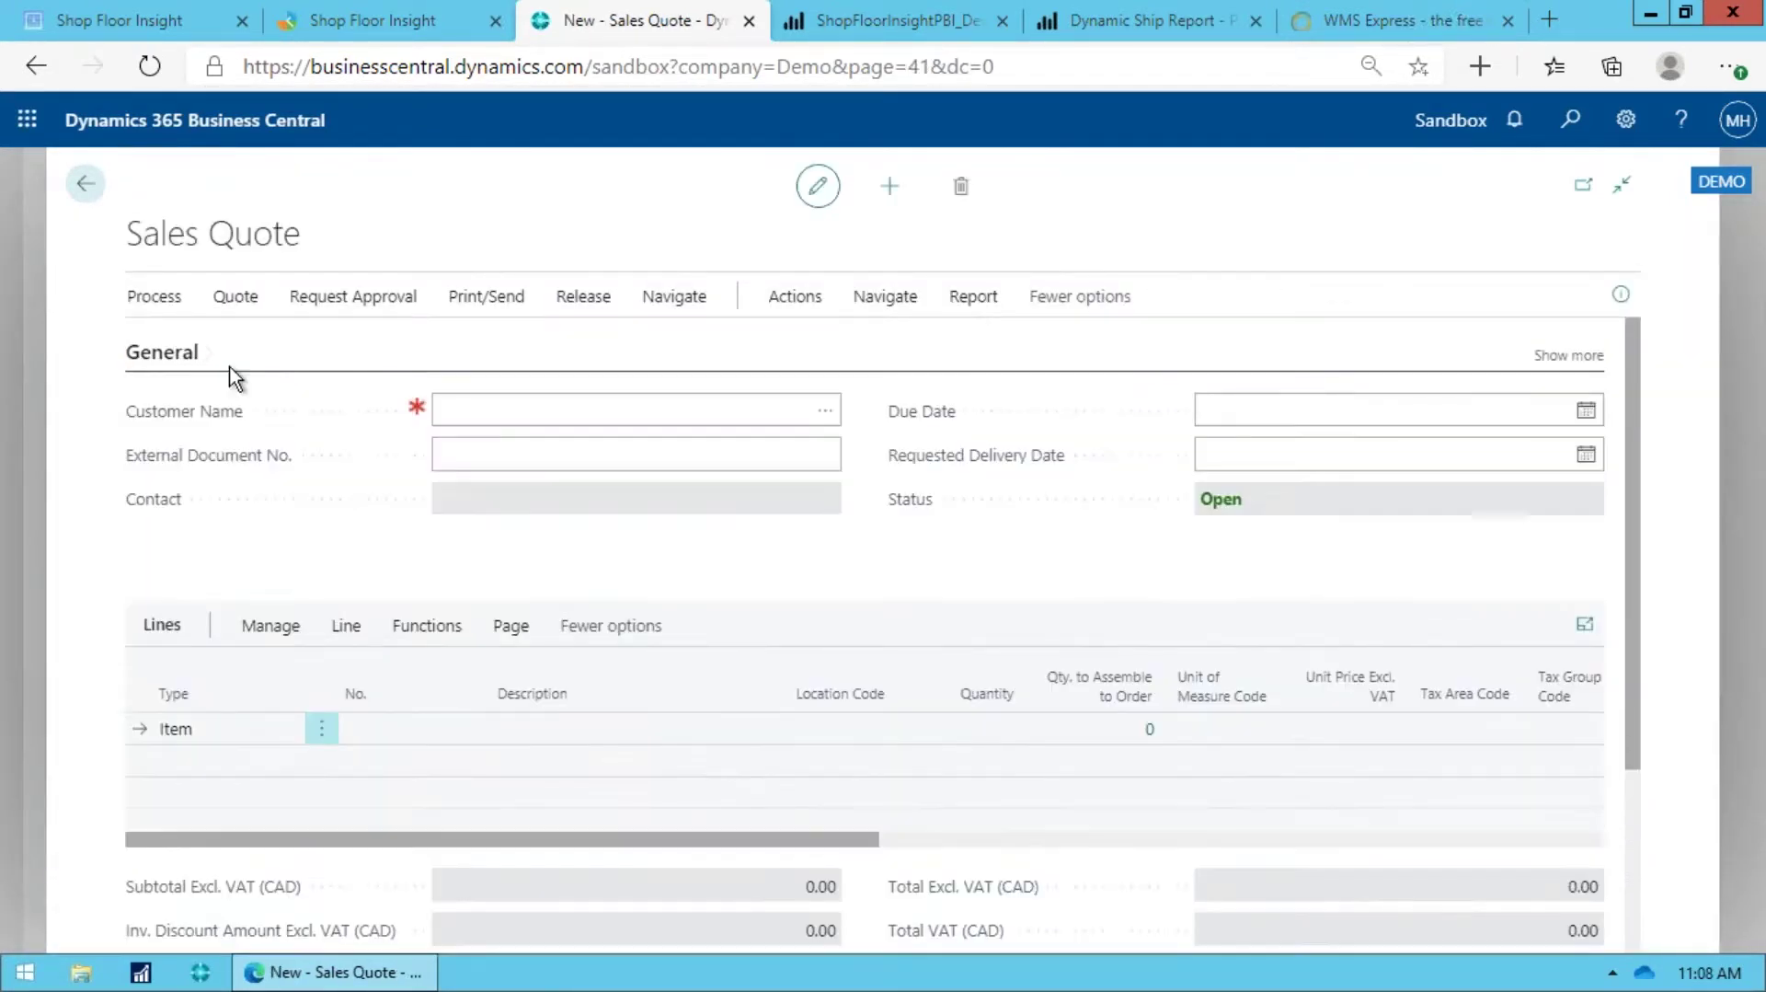
click(623, 399)
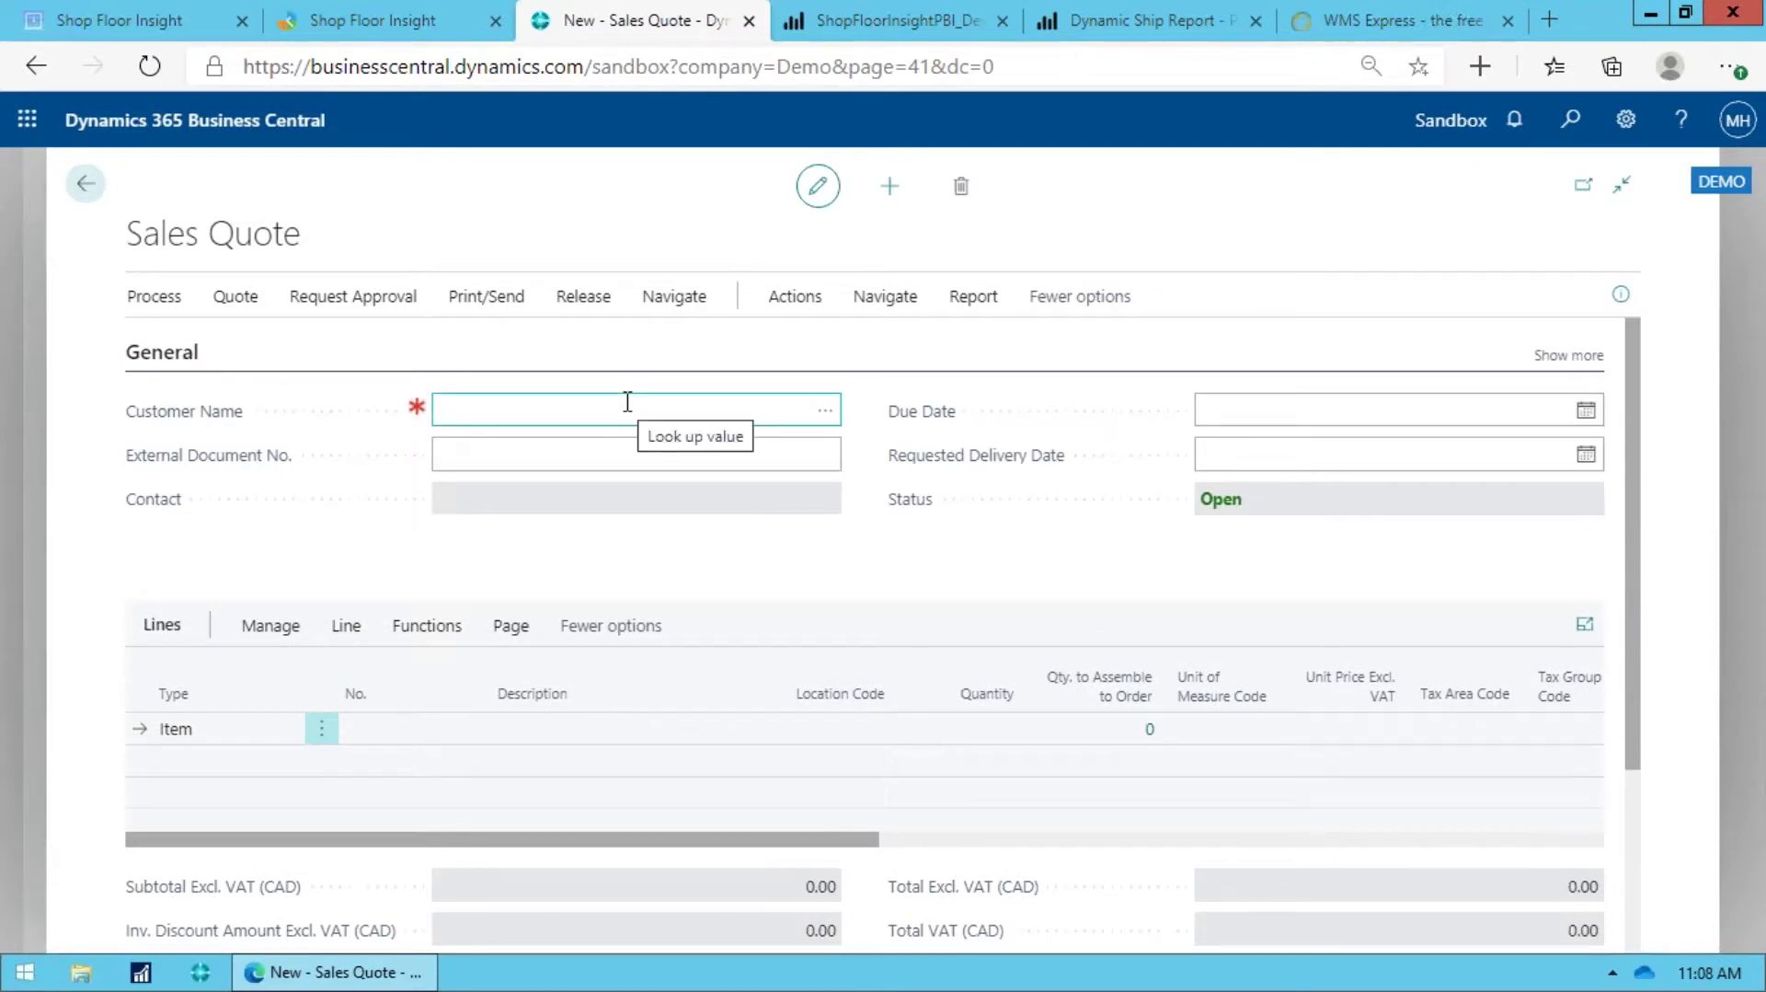
text(1000)
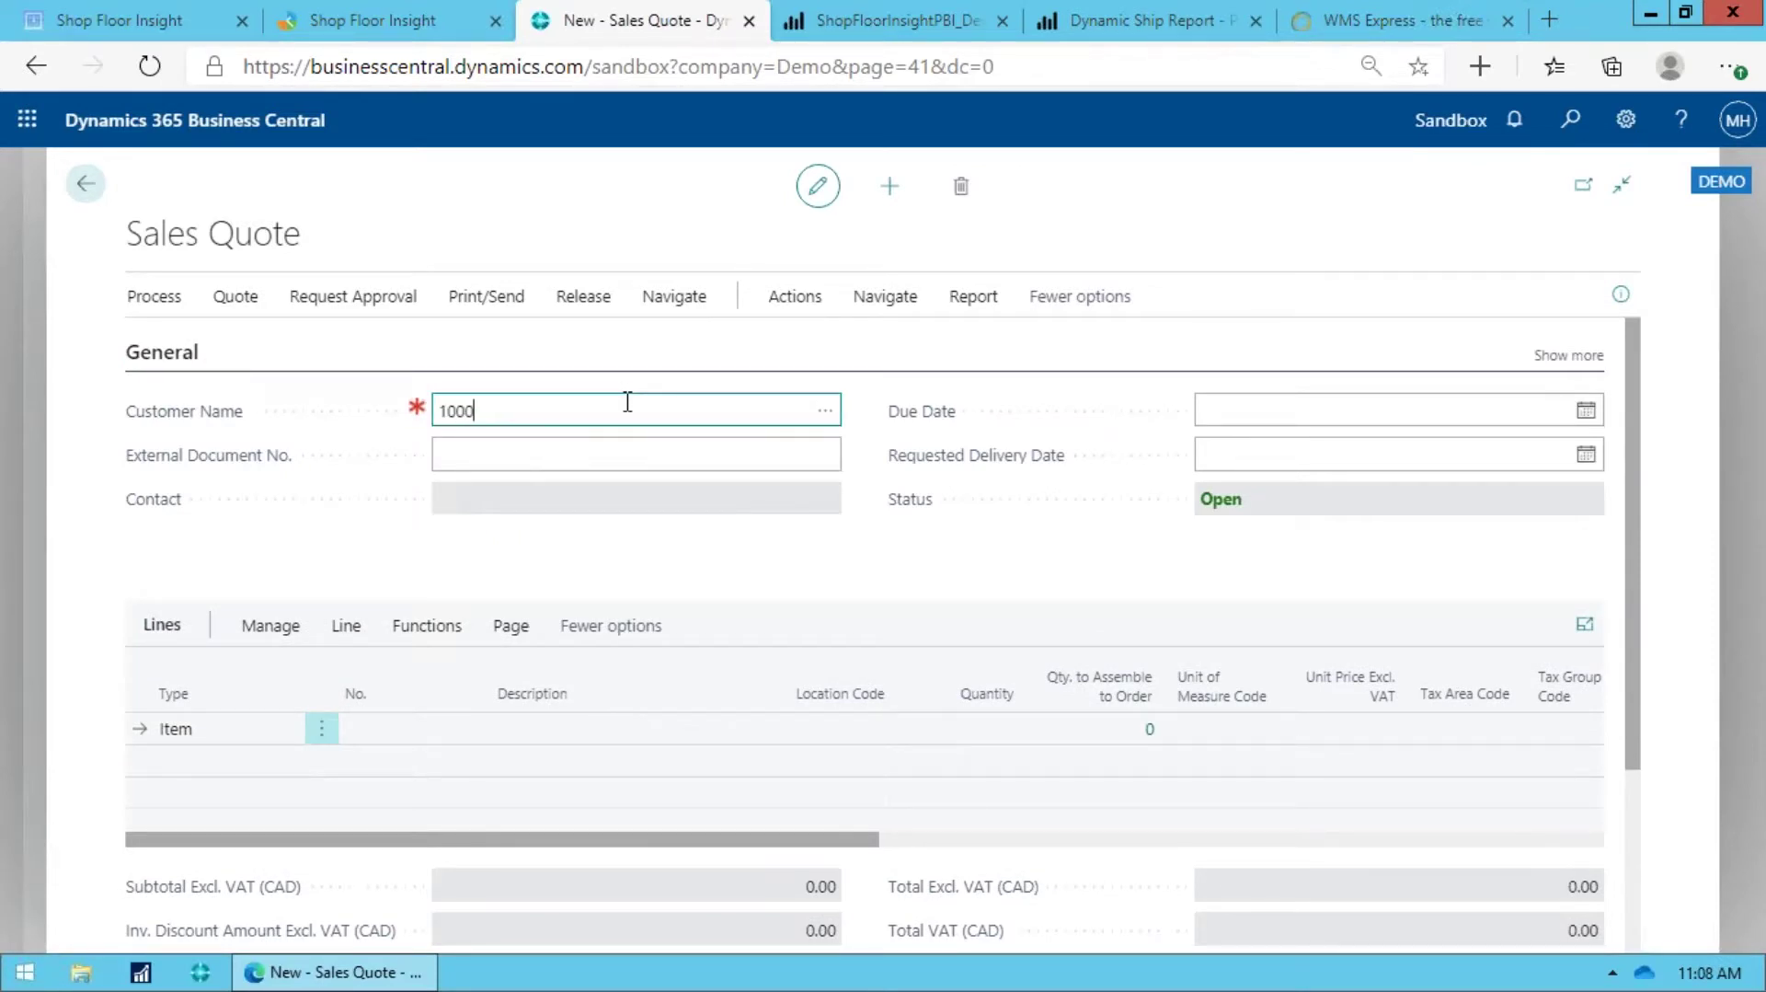
text(0)
key(Tab)
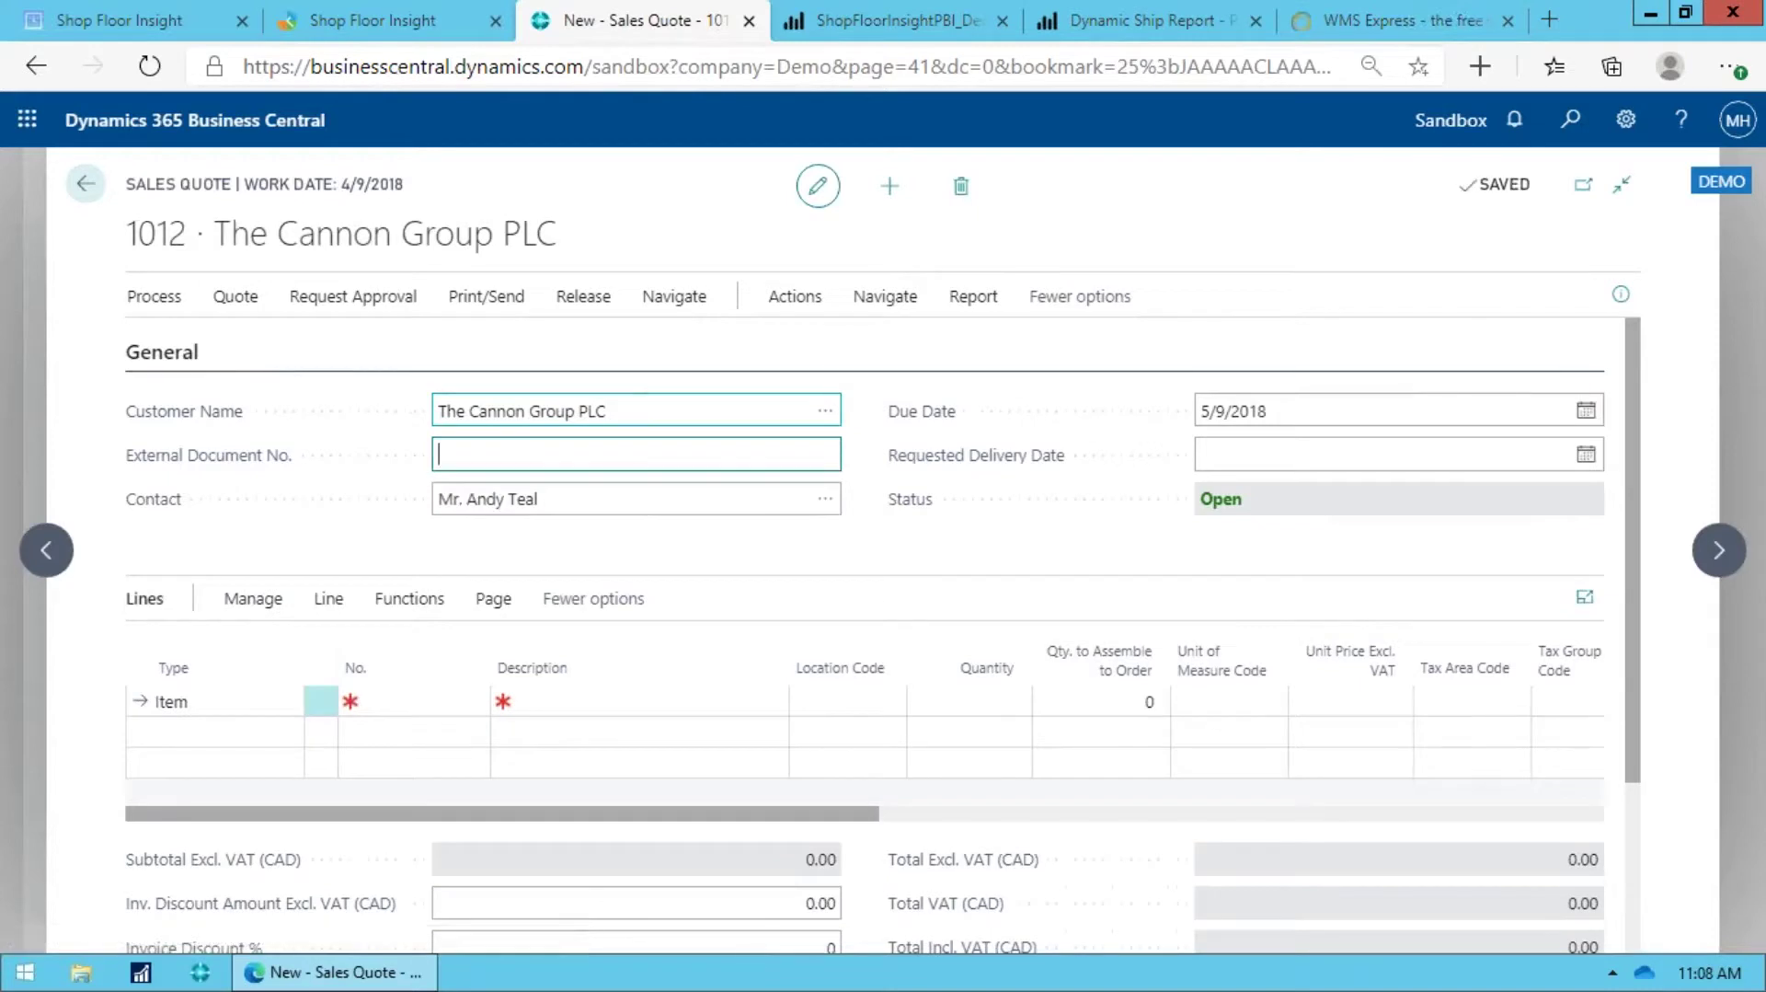
Step: Open the configurator's BOM Designer for the first item line of the quote
key(alt+F6)
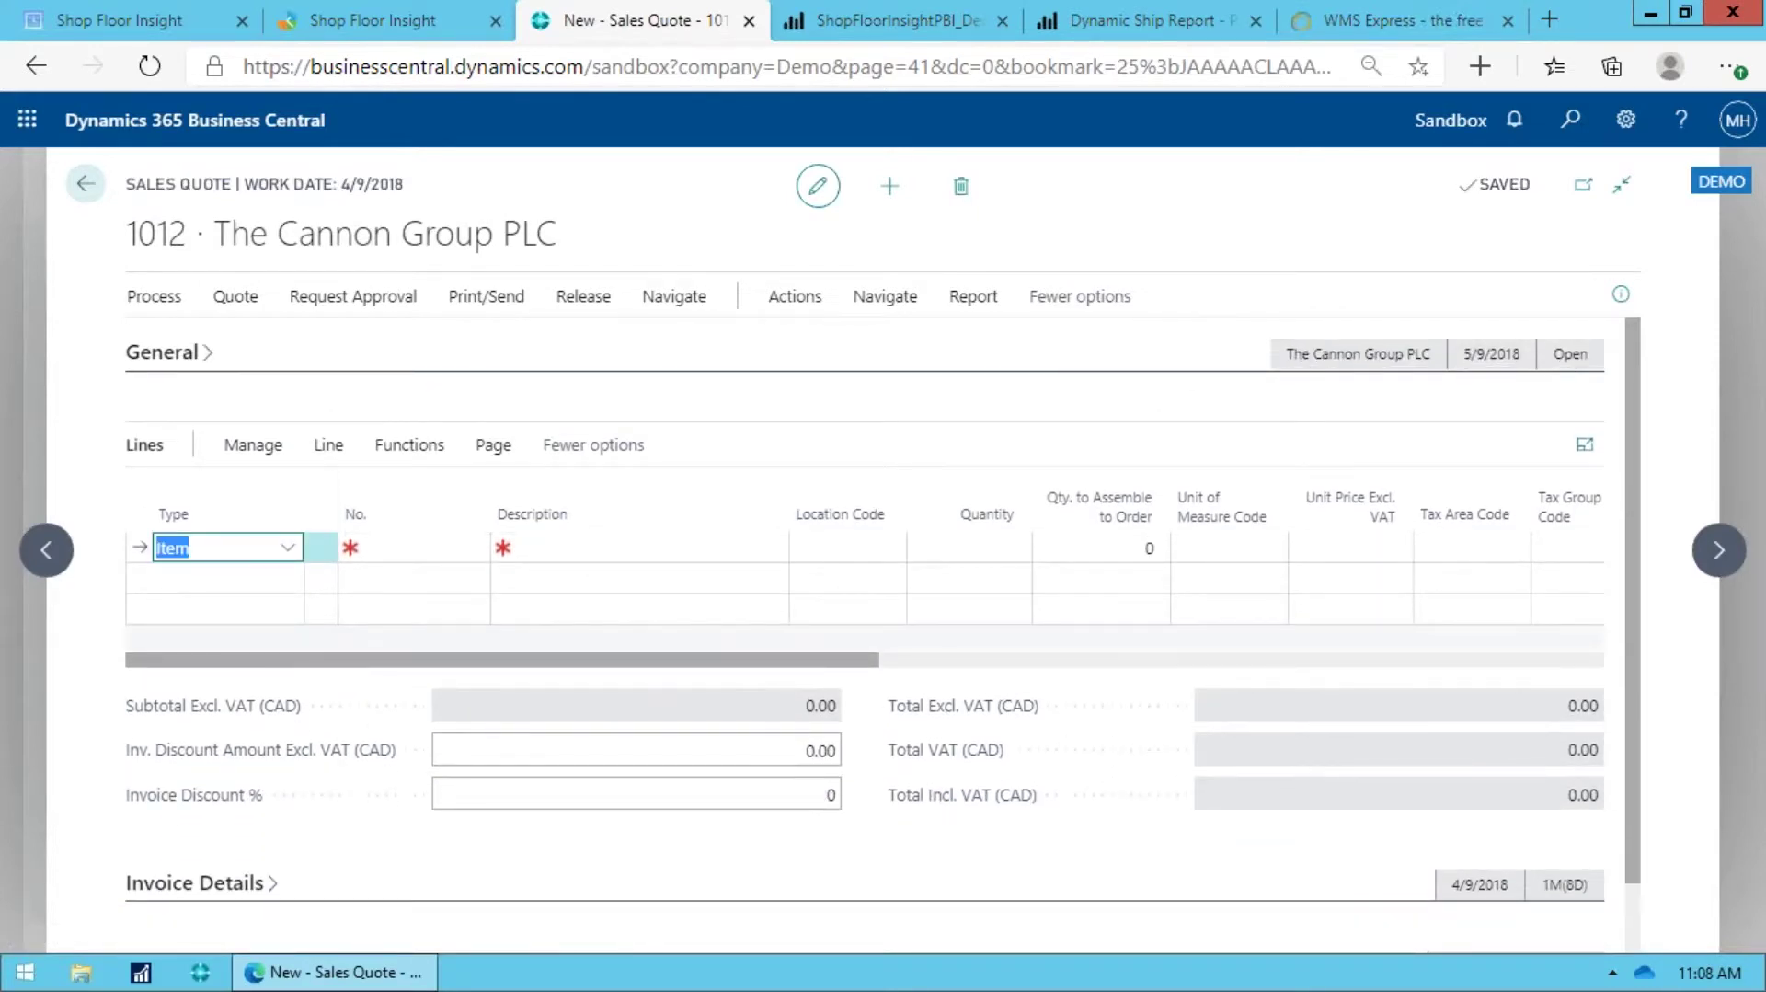
click(327, 445)
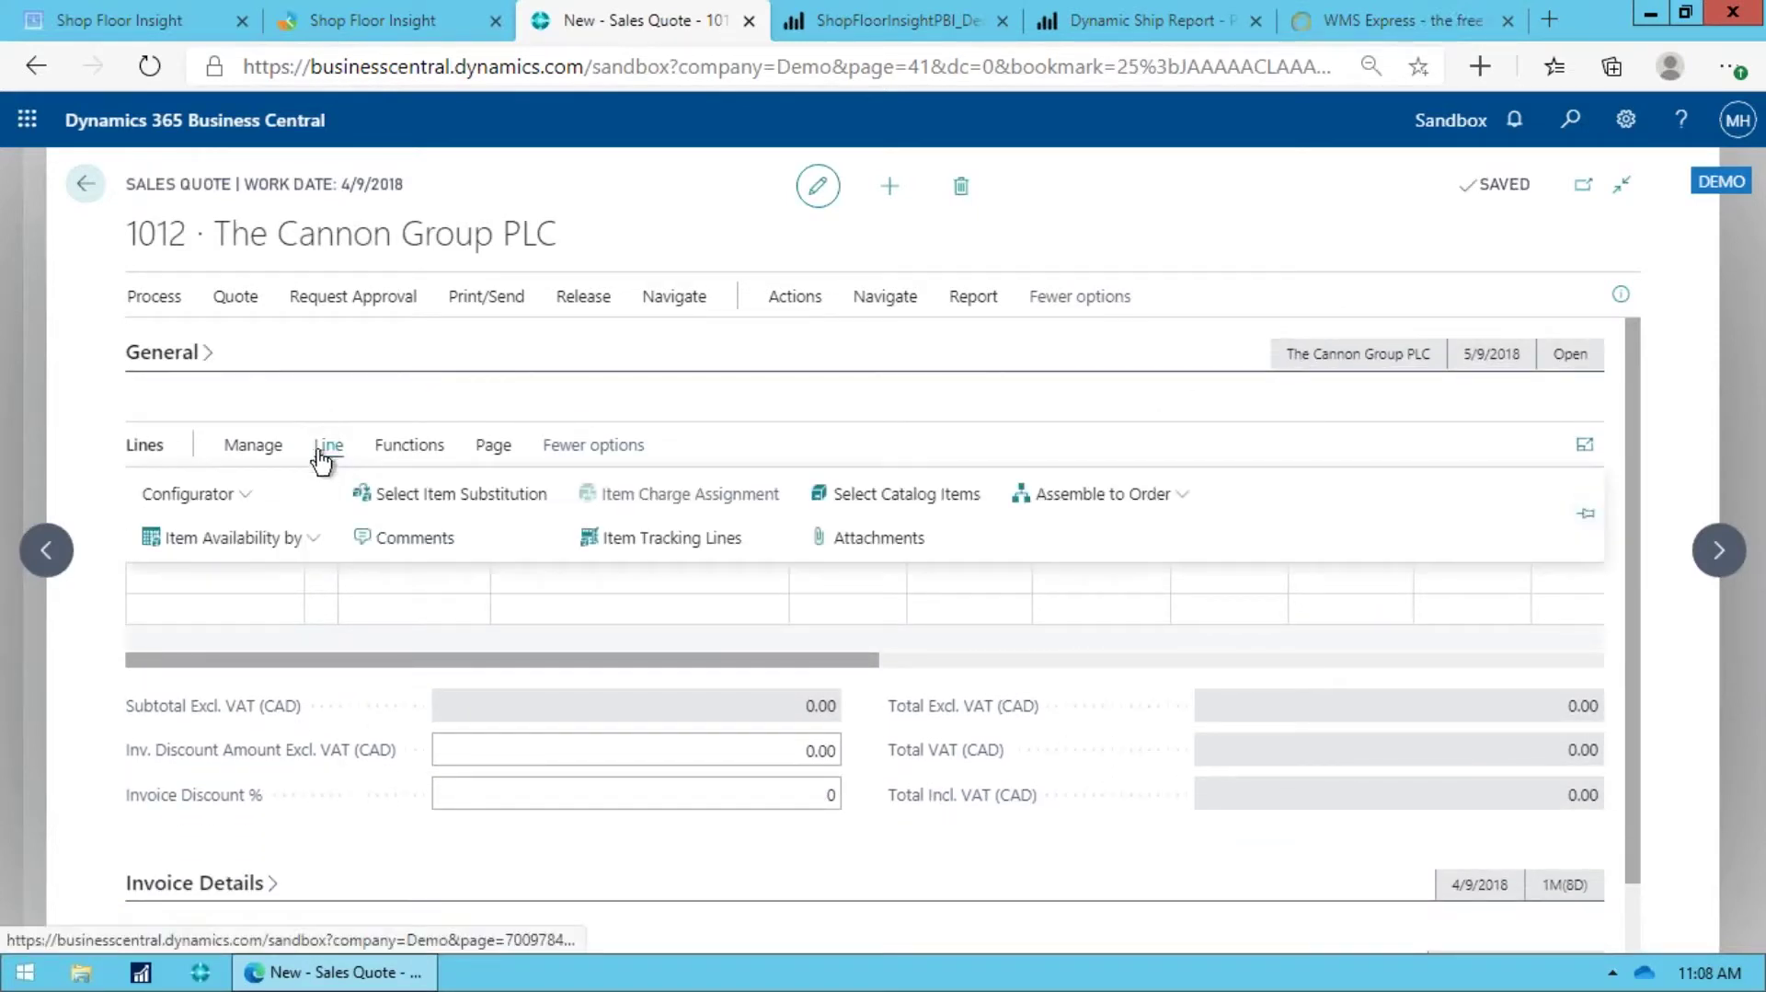
click(237, 498)
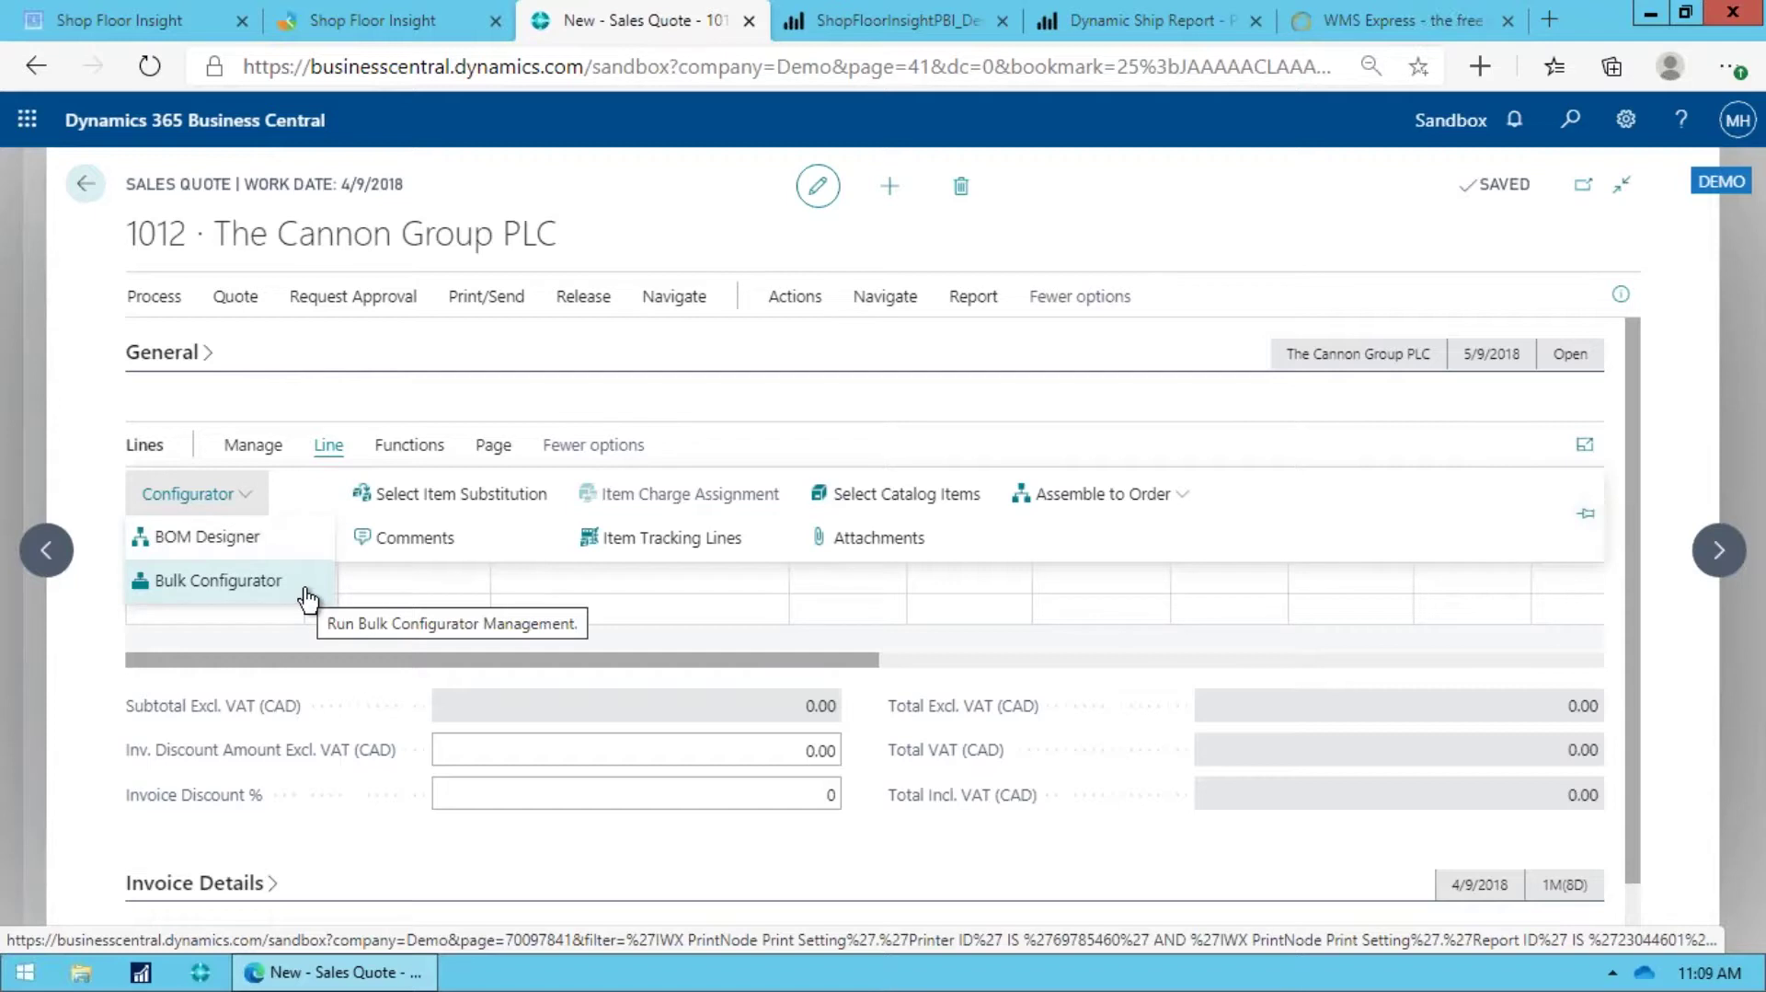
click(258, 550)
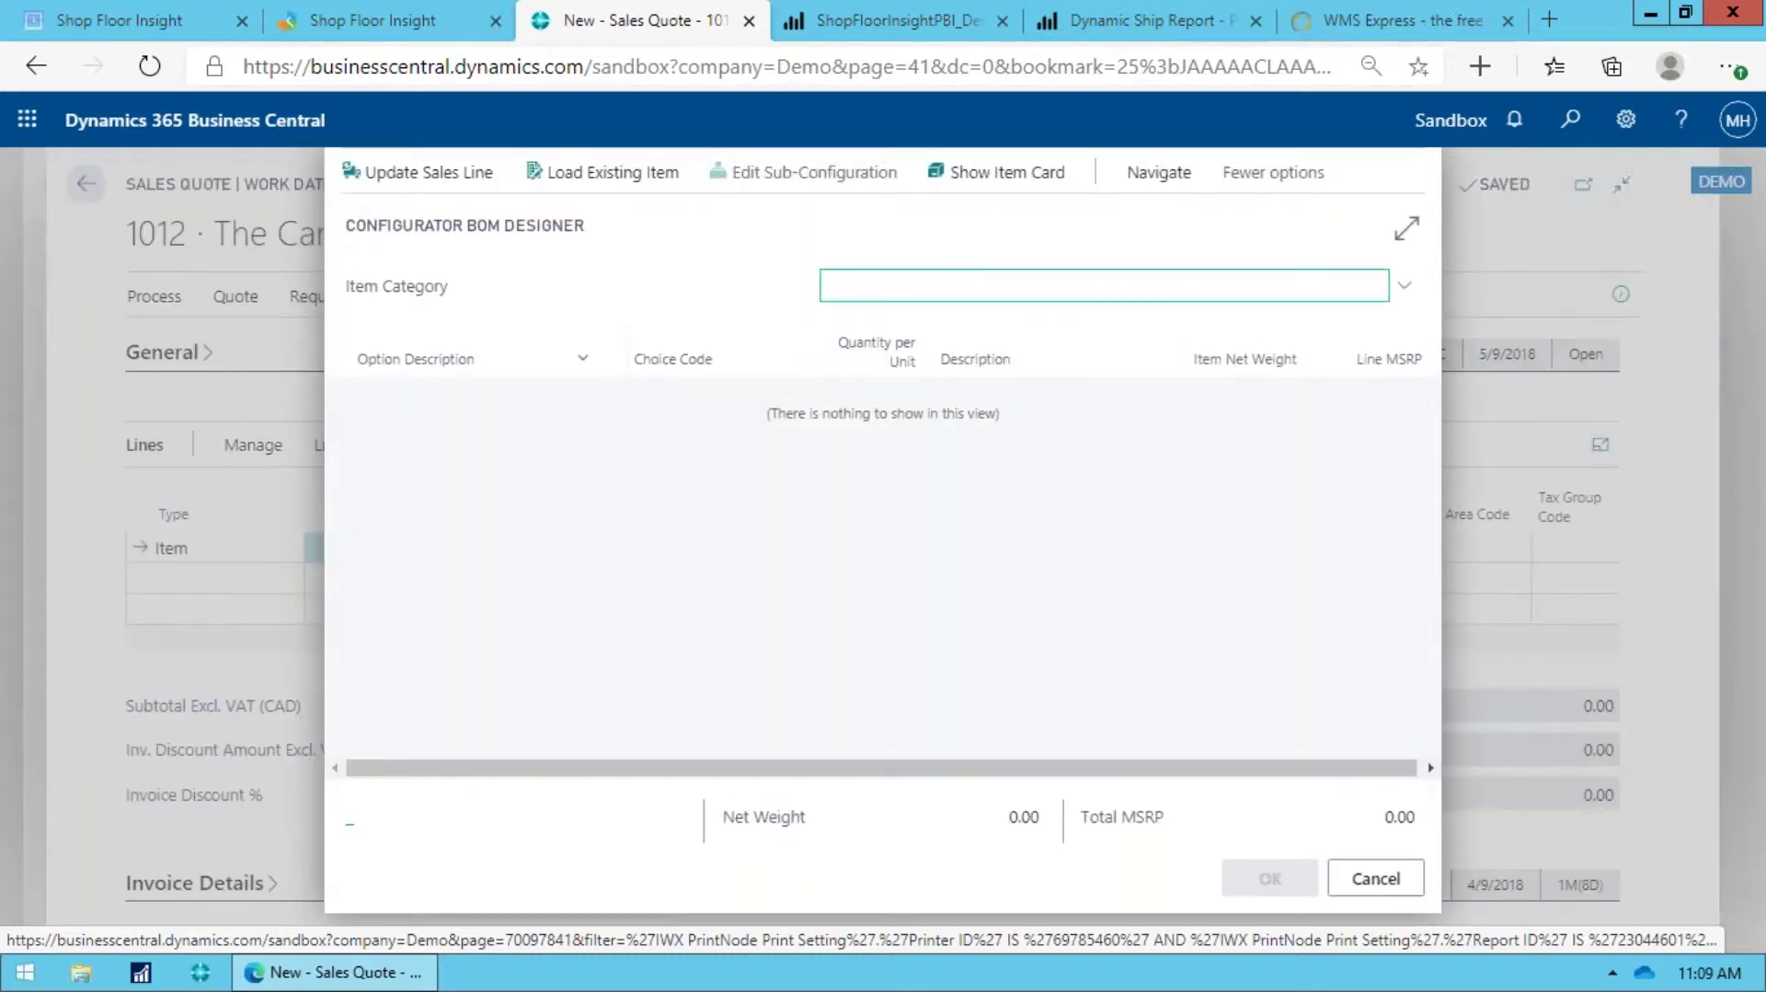
Step: Set the item category of the configuration to PC-OFFICE
click(987, 291)
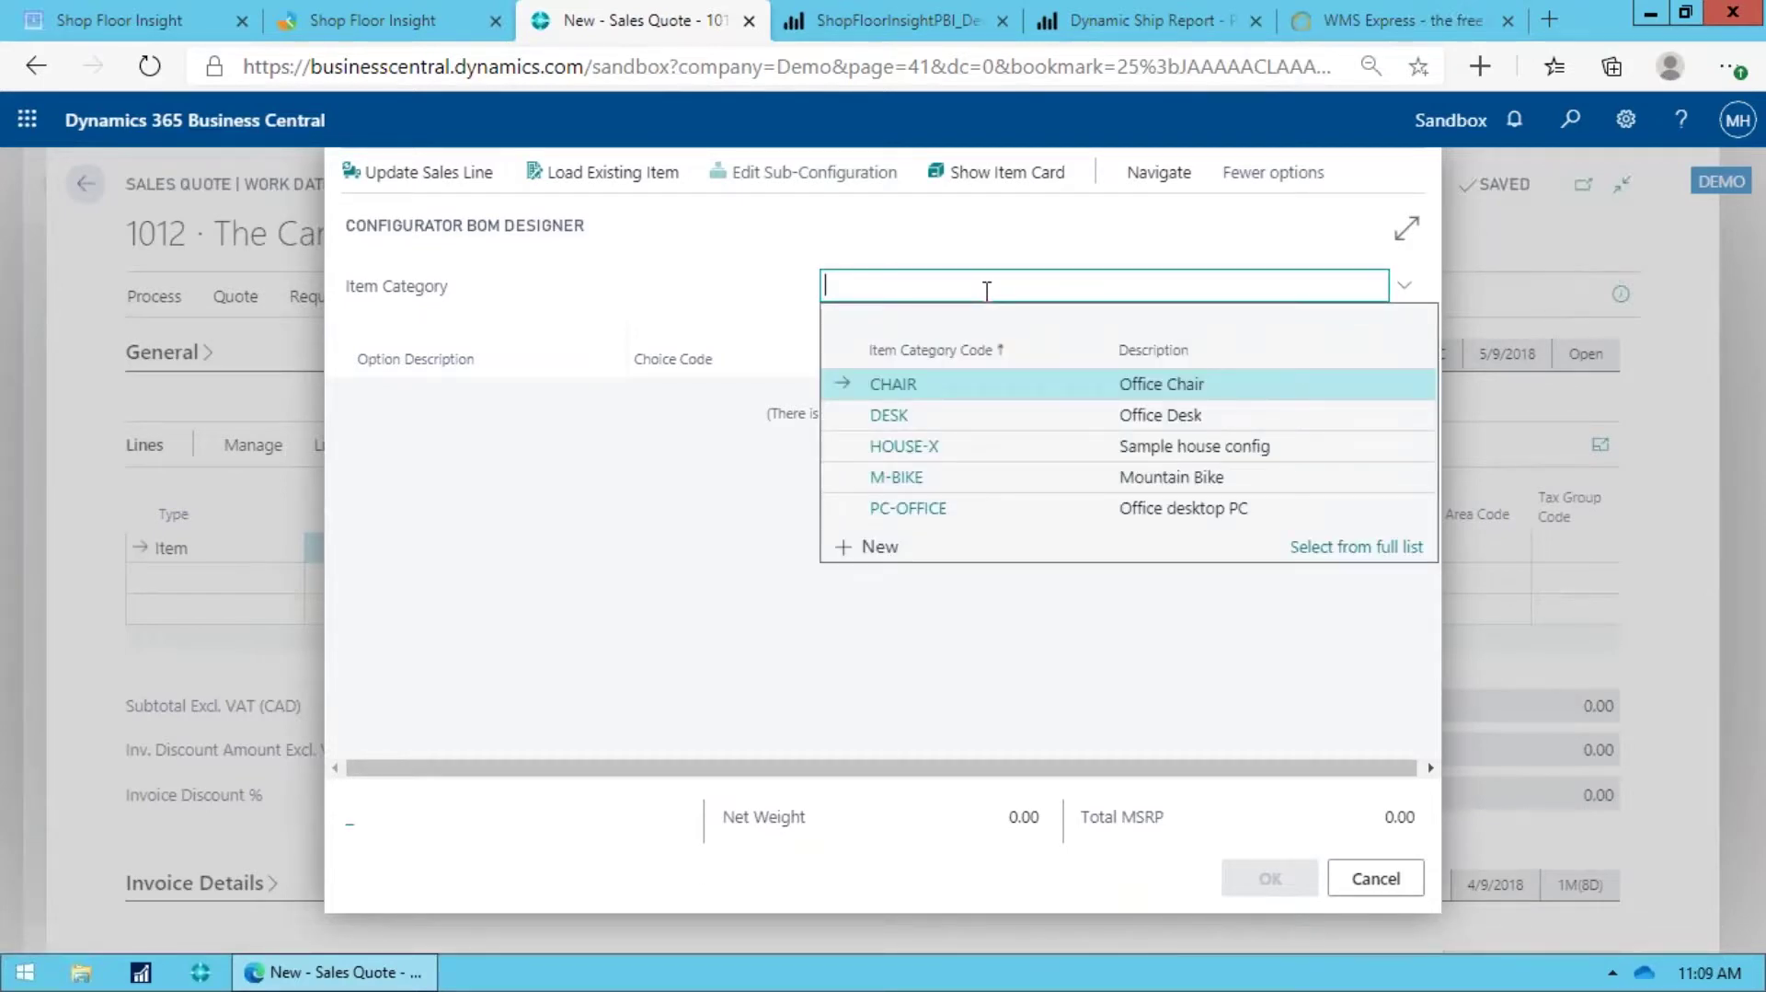
text(ppc)
key(BackSpace)
key(BackSpace)
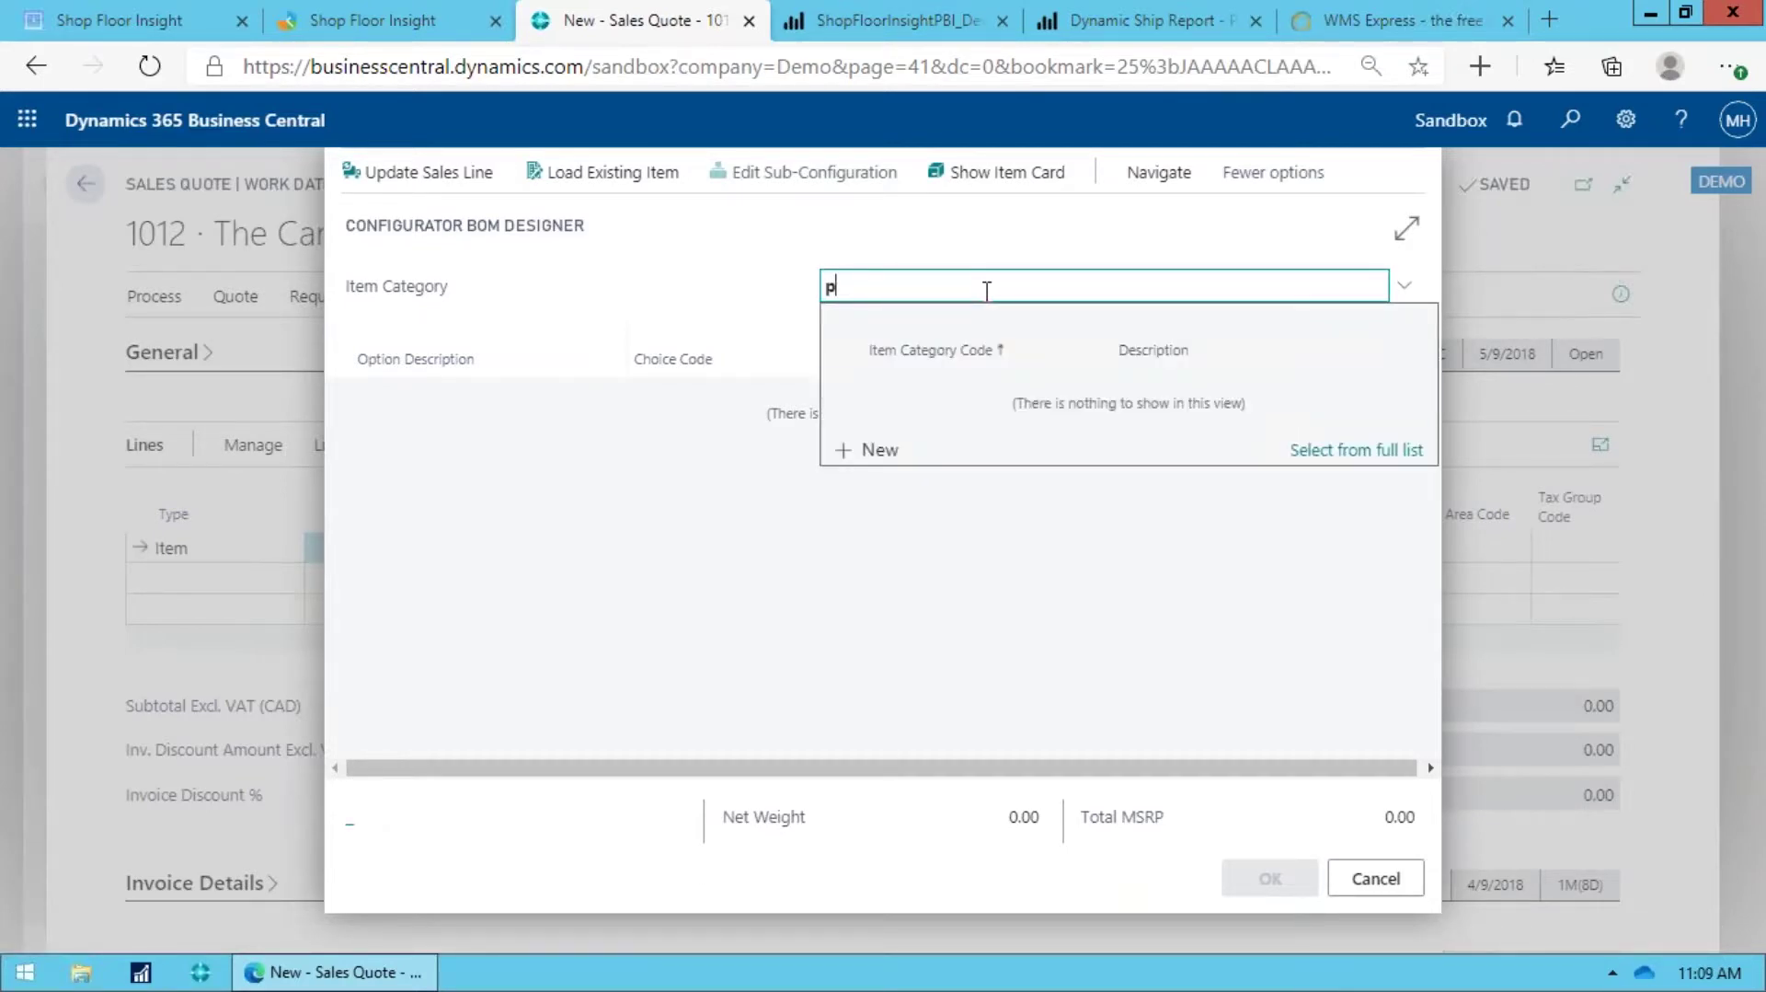
text(c)
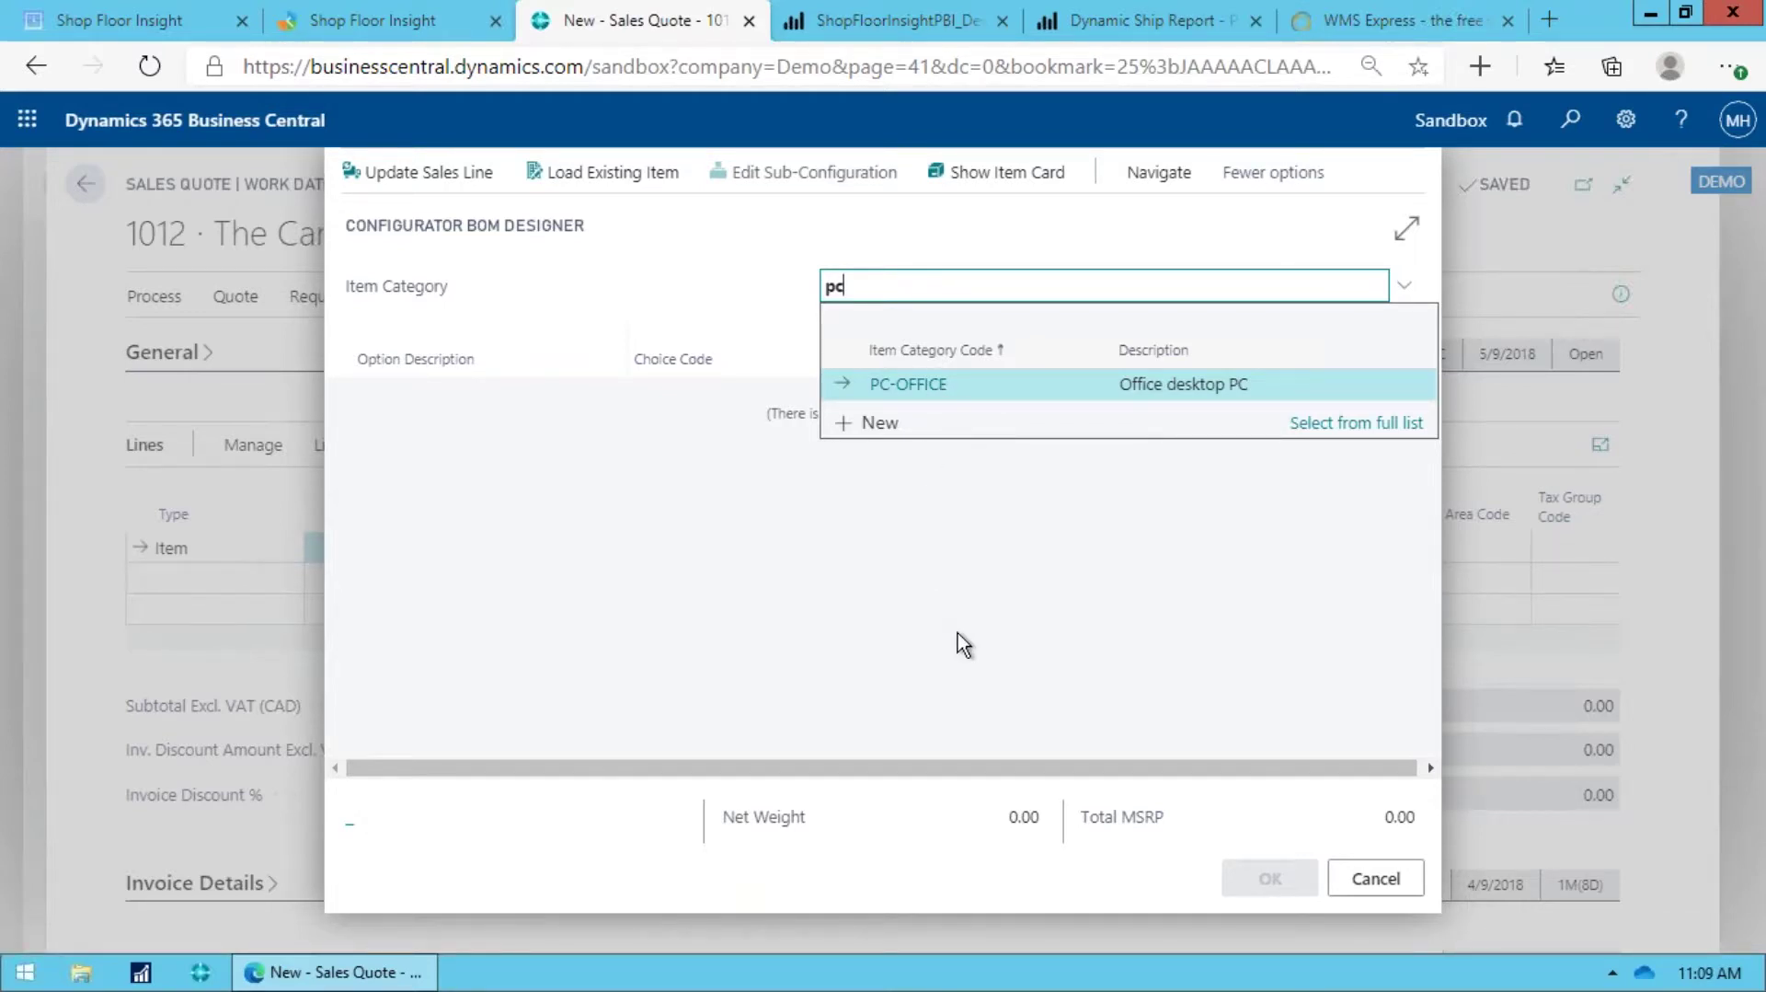
click(929, 384)
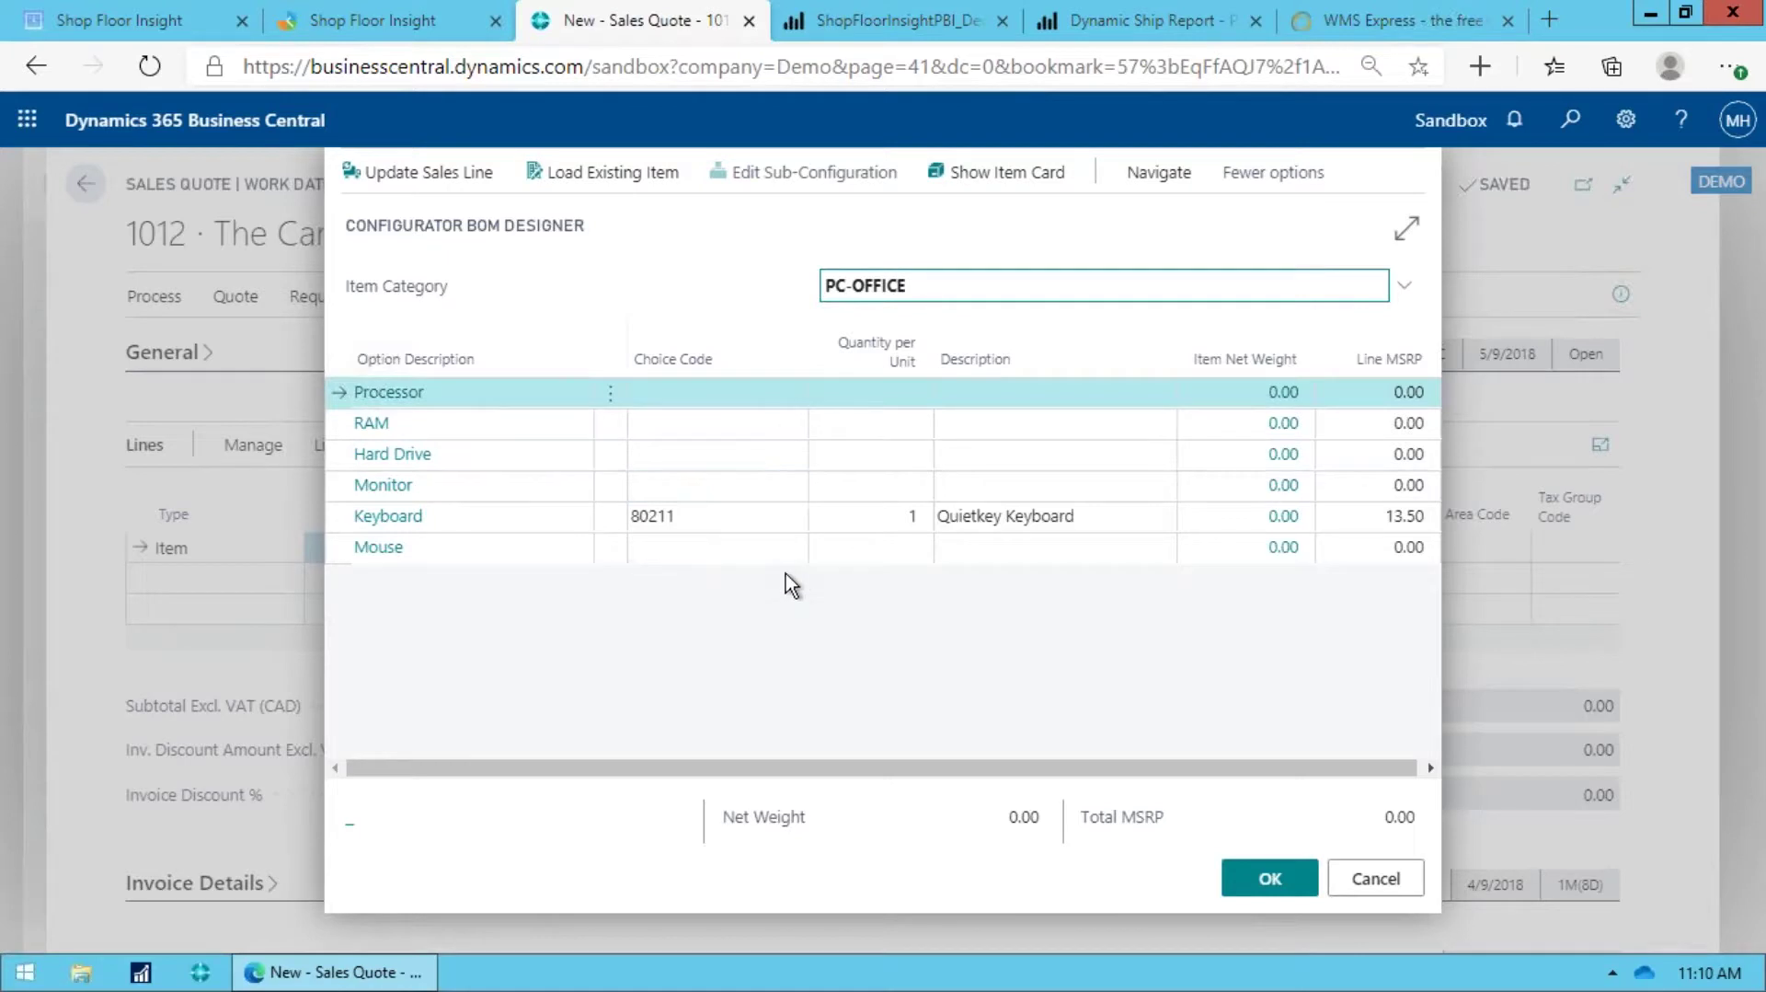
Step: Choose 80003, Computer III 733 MHz, as the Processor option
click(729, 397)
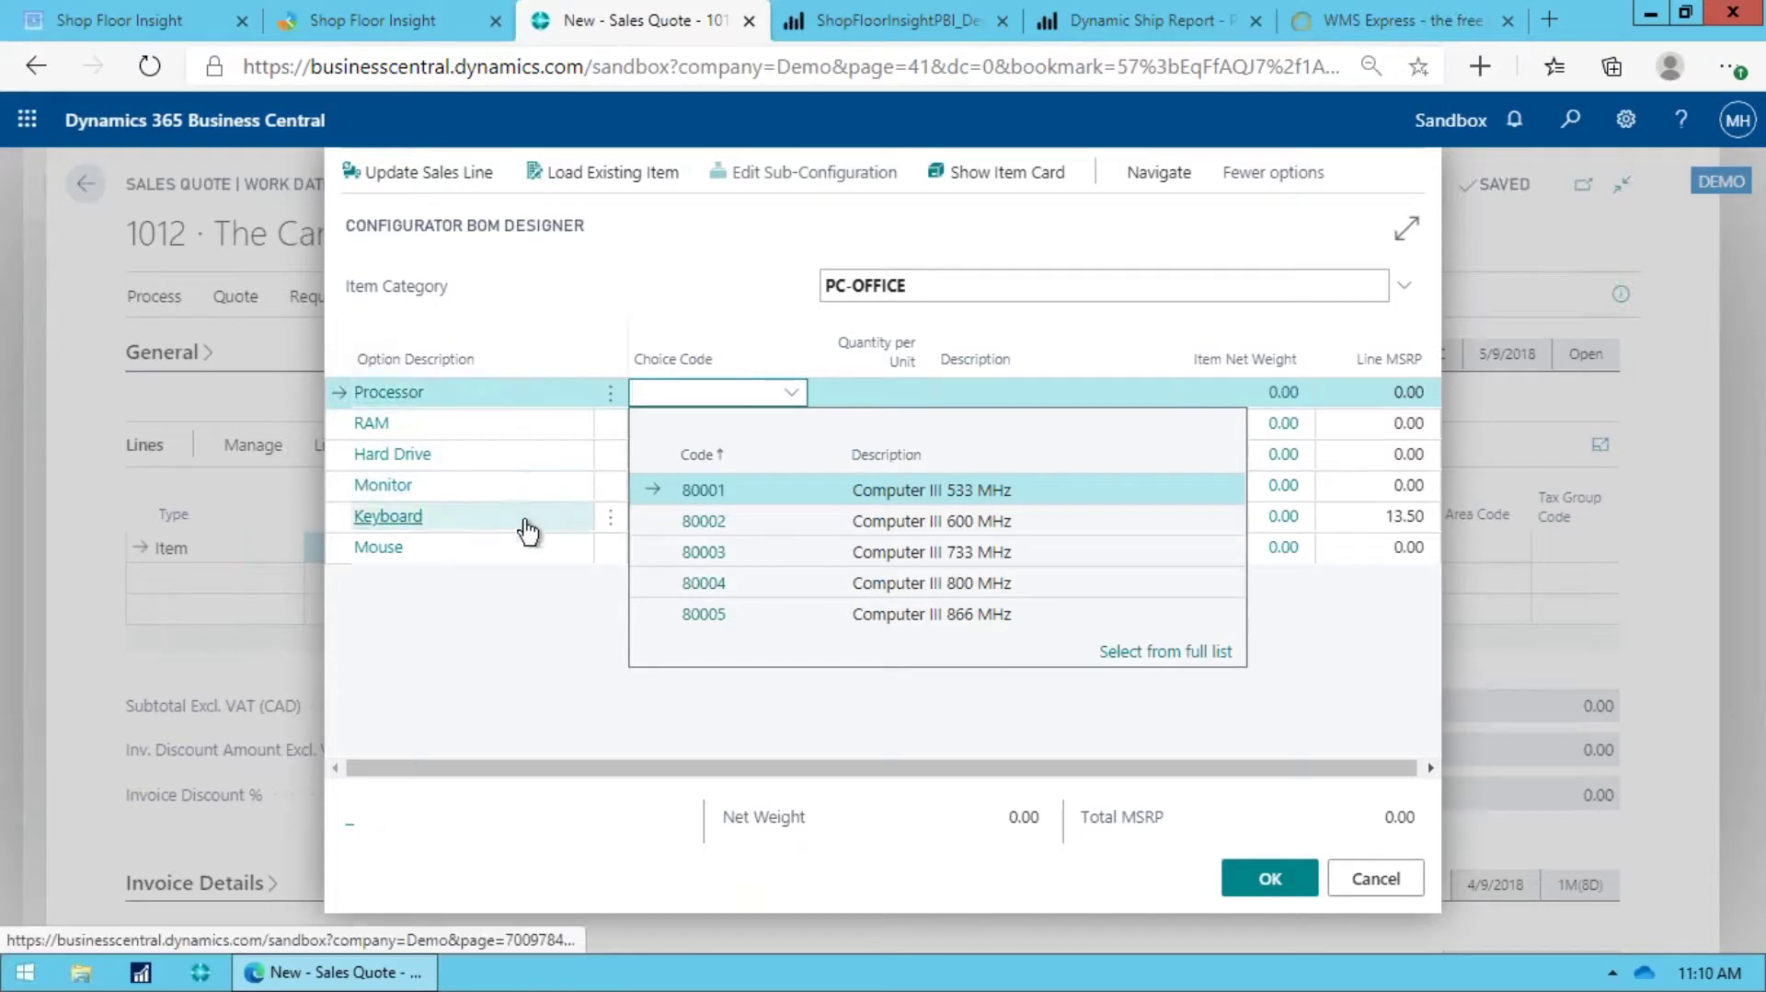
click(544, 642)
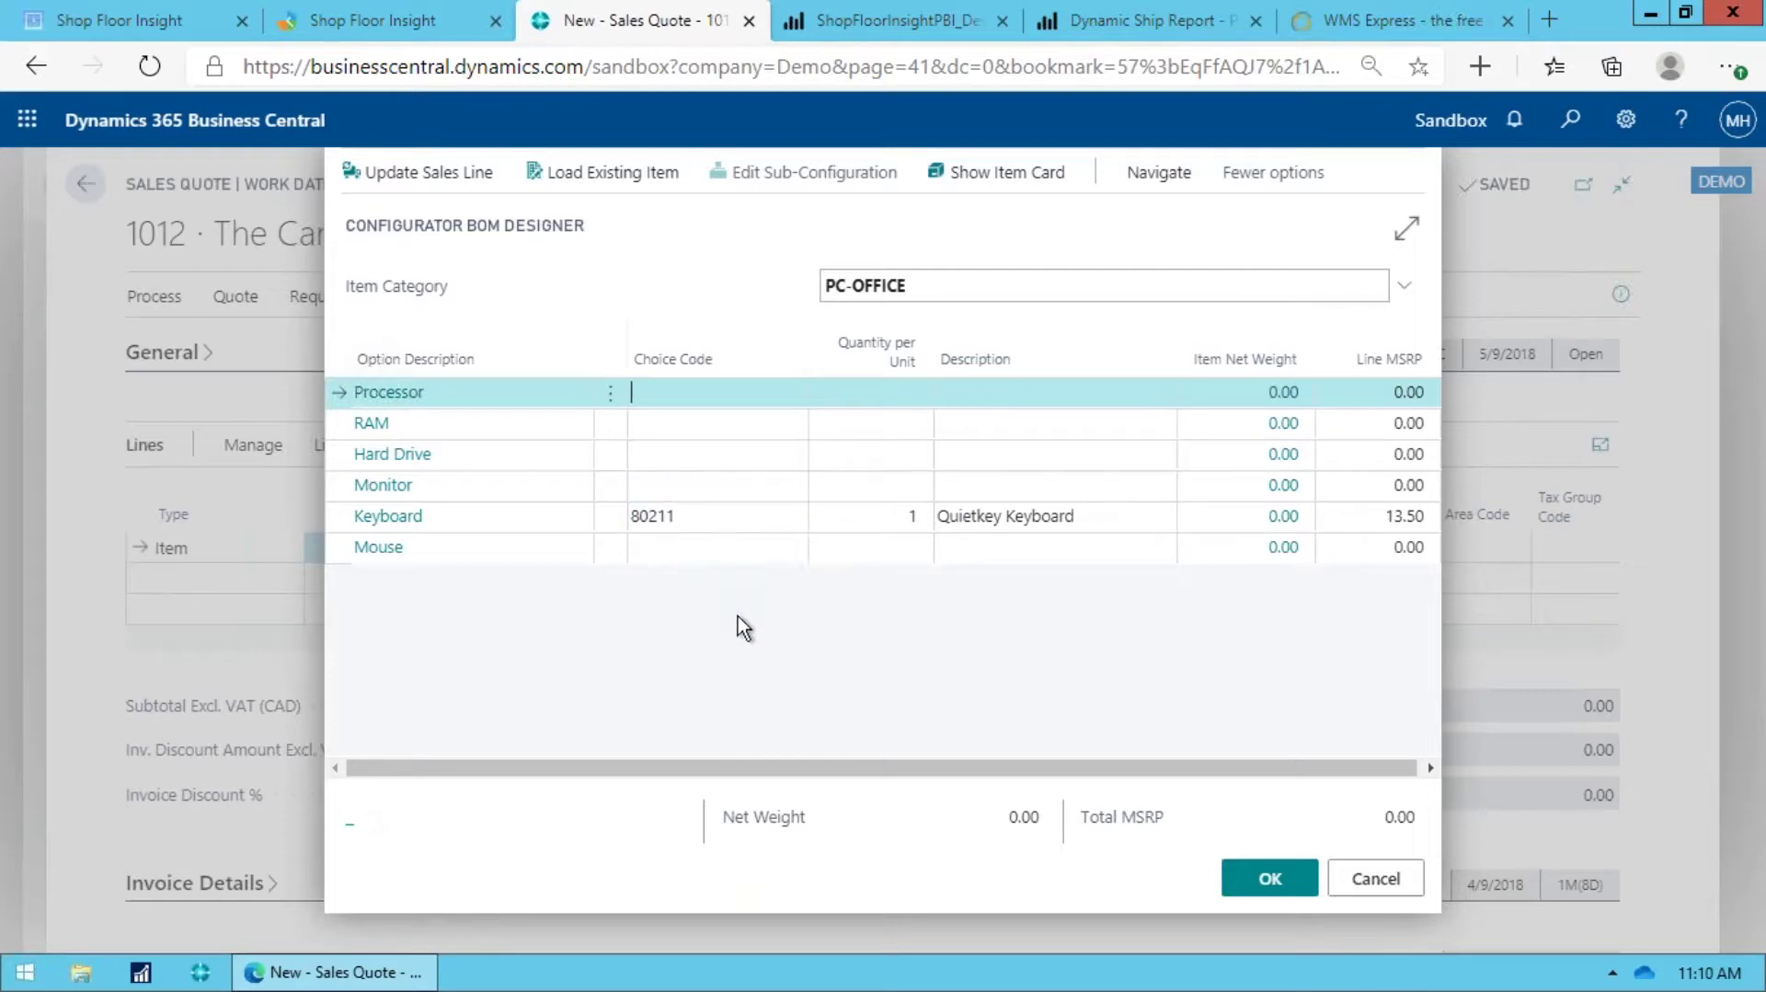
click(736, 406)
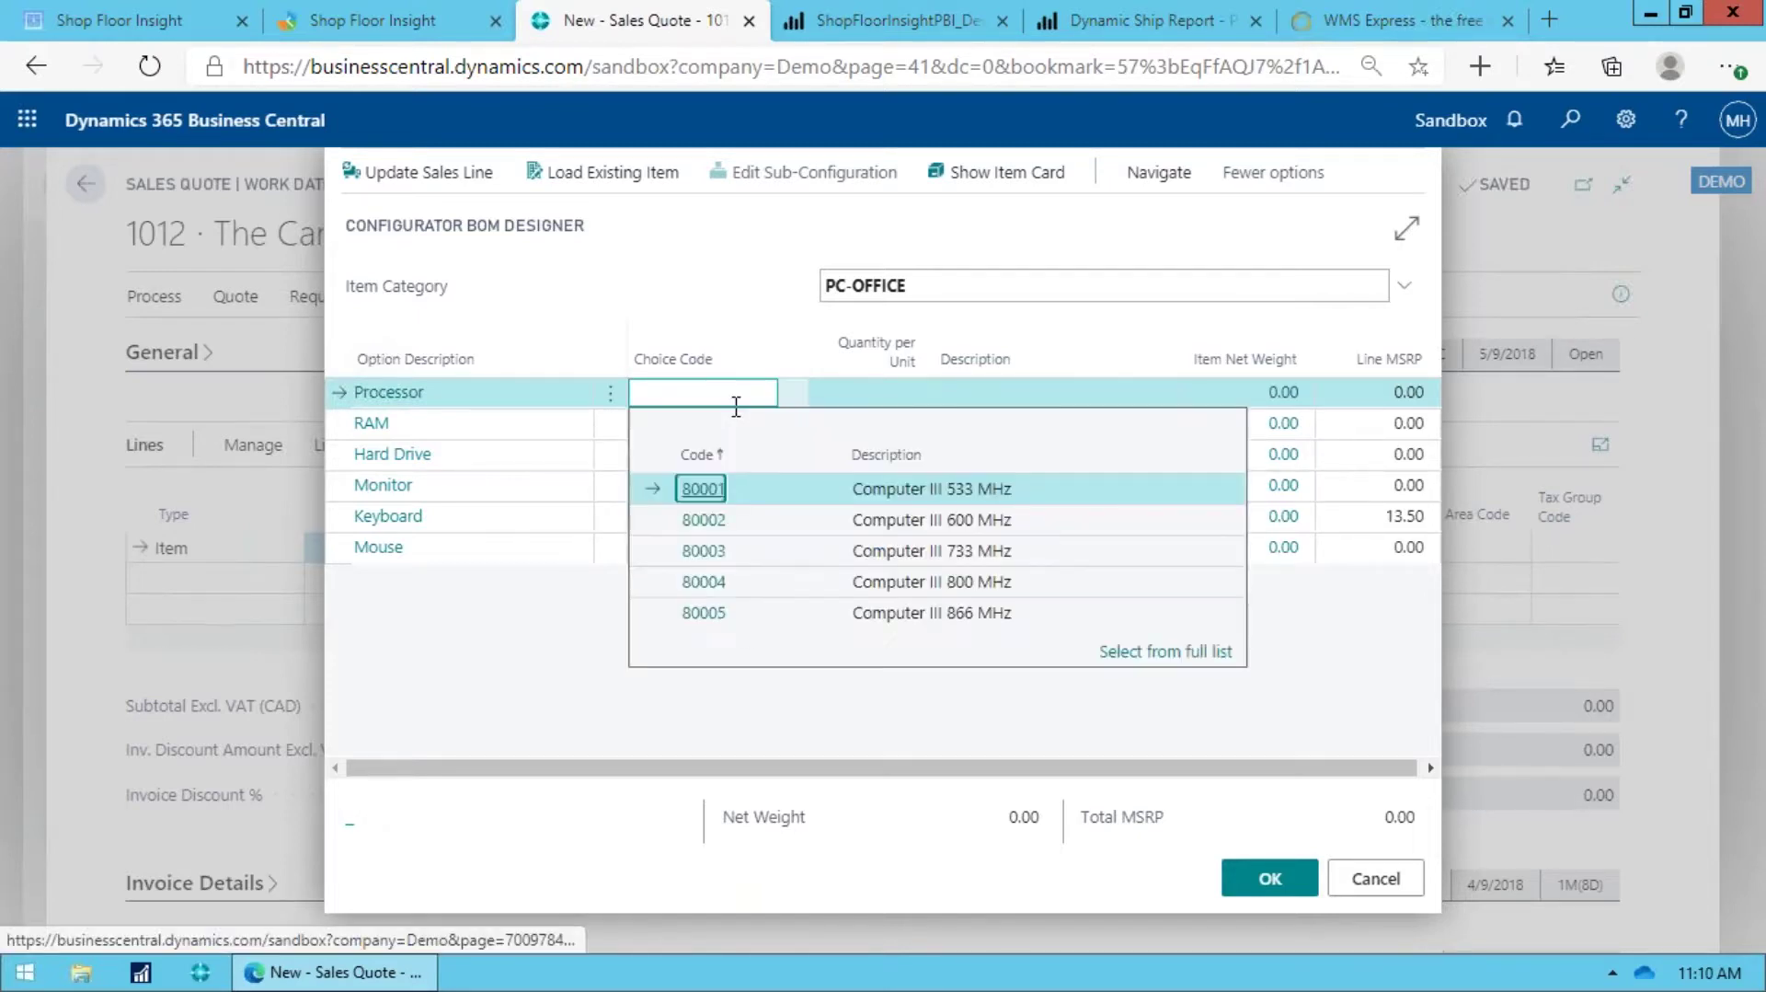
key(Down)
key(Down)
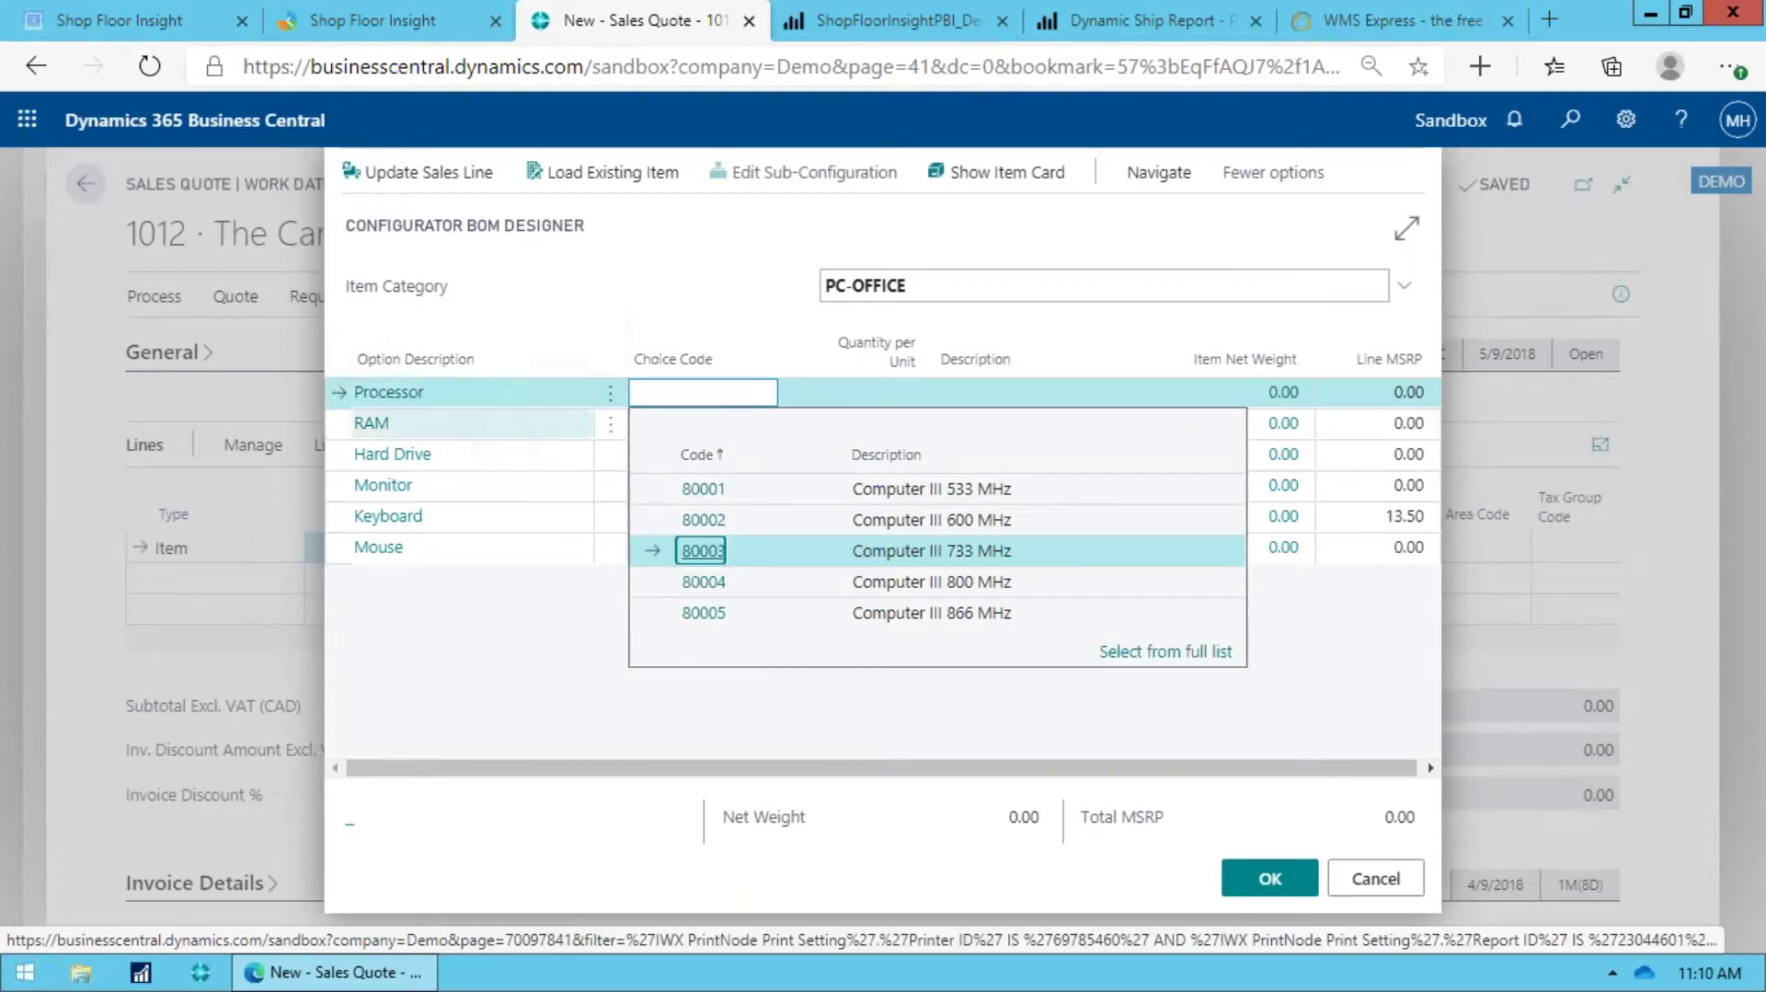
key(Return)
Step: Choose 80014, 512 MB PC800 ECC, as the RAM option
key(Down)
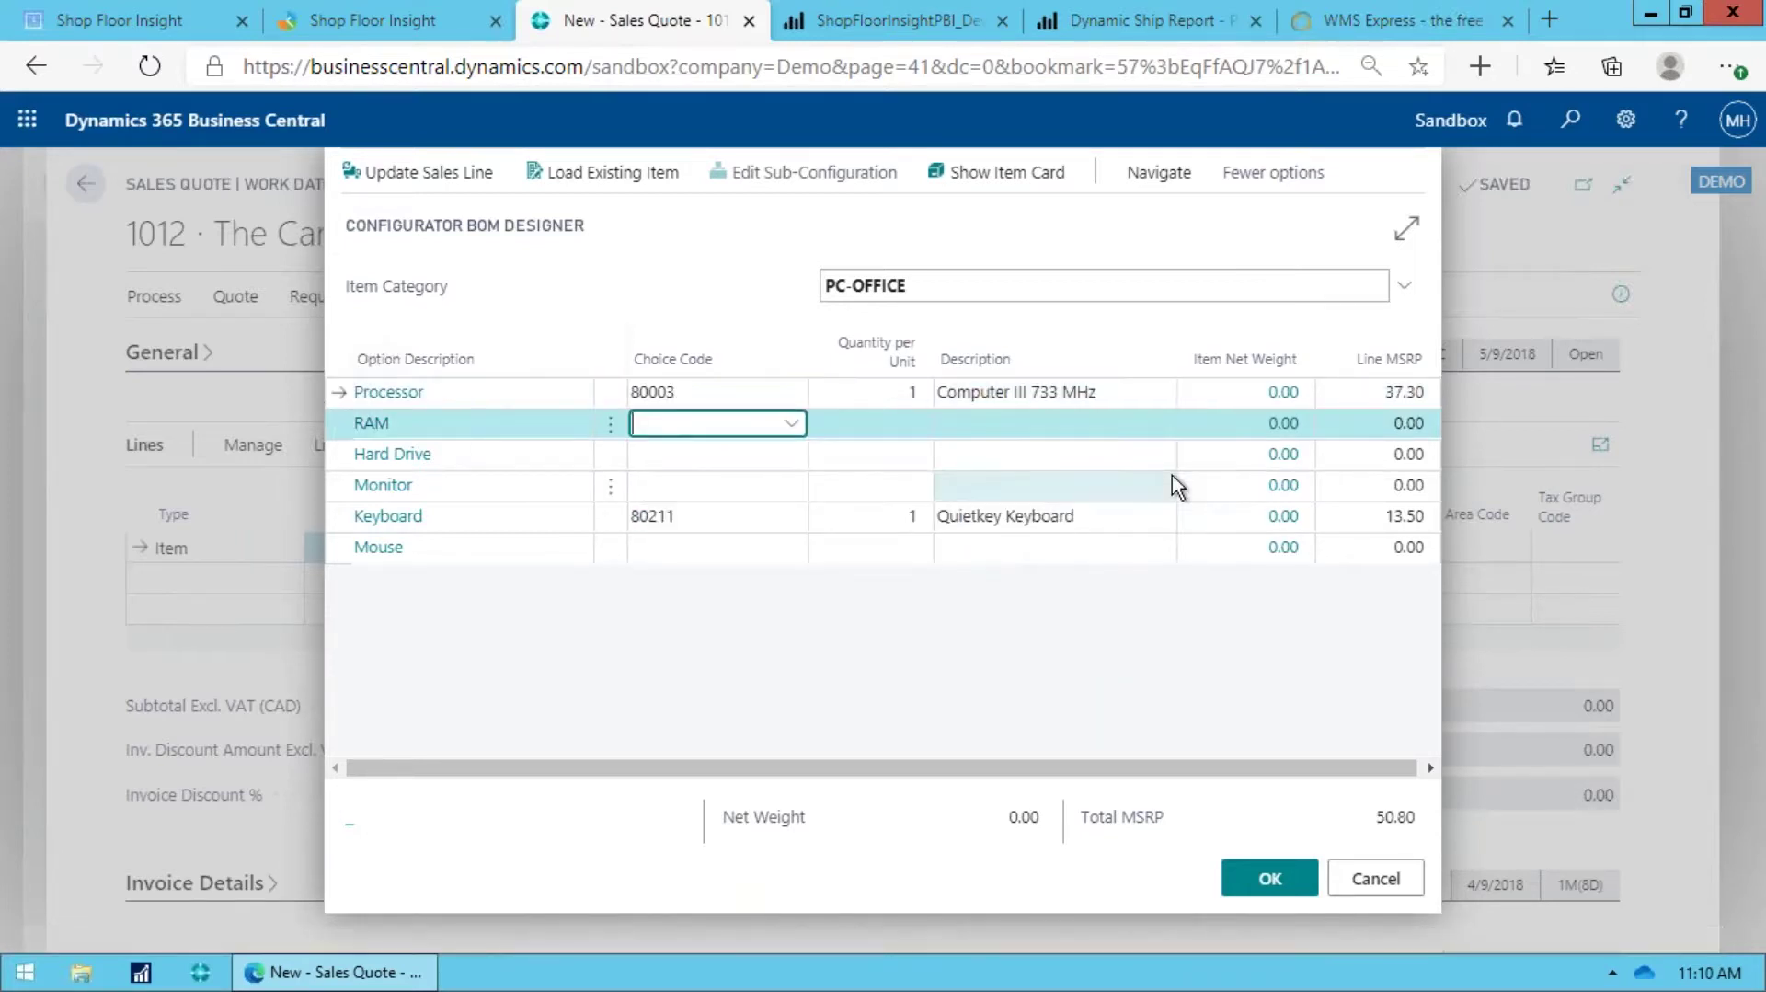
key(alt+Down)
key(Down)
key(Down)
key(Down)
key(Down)
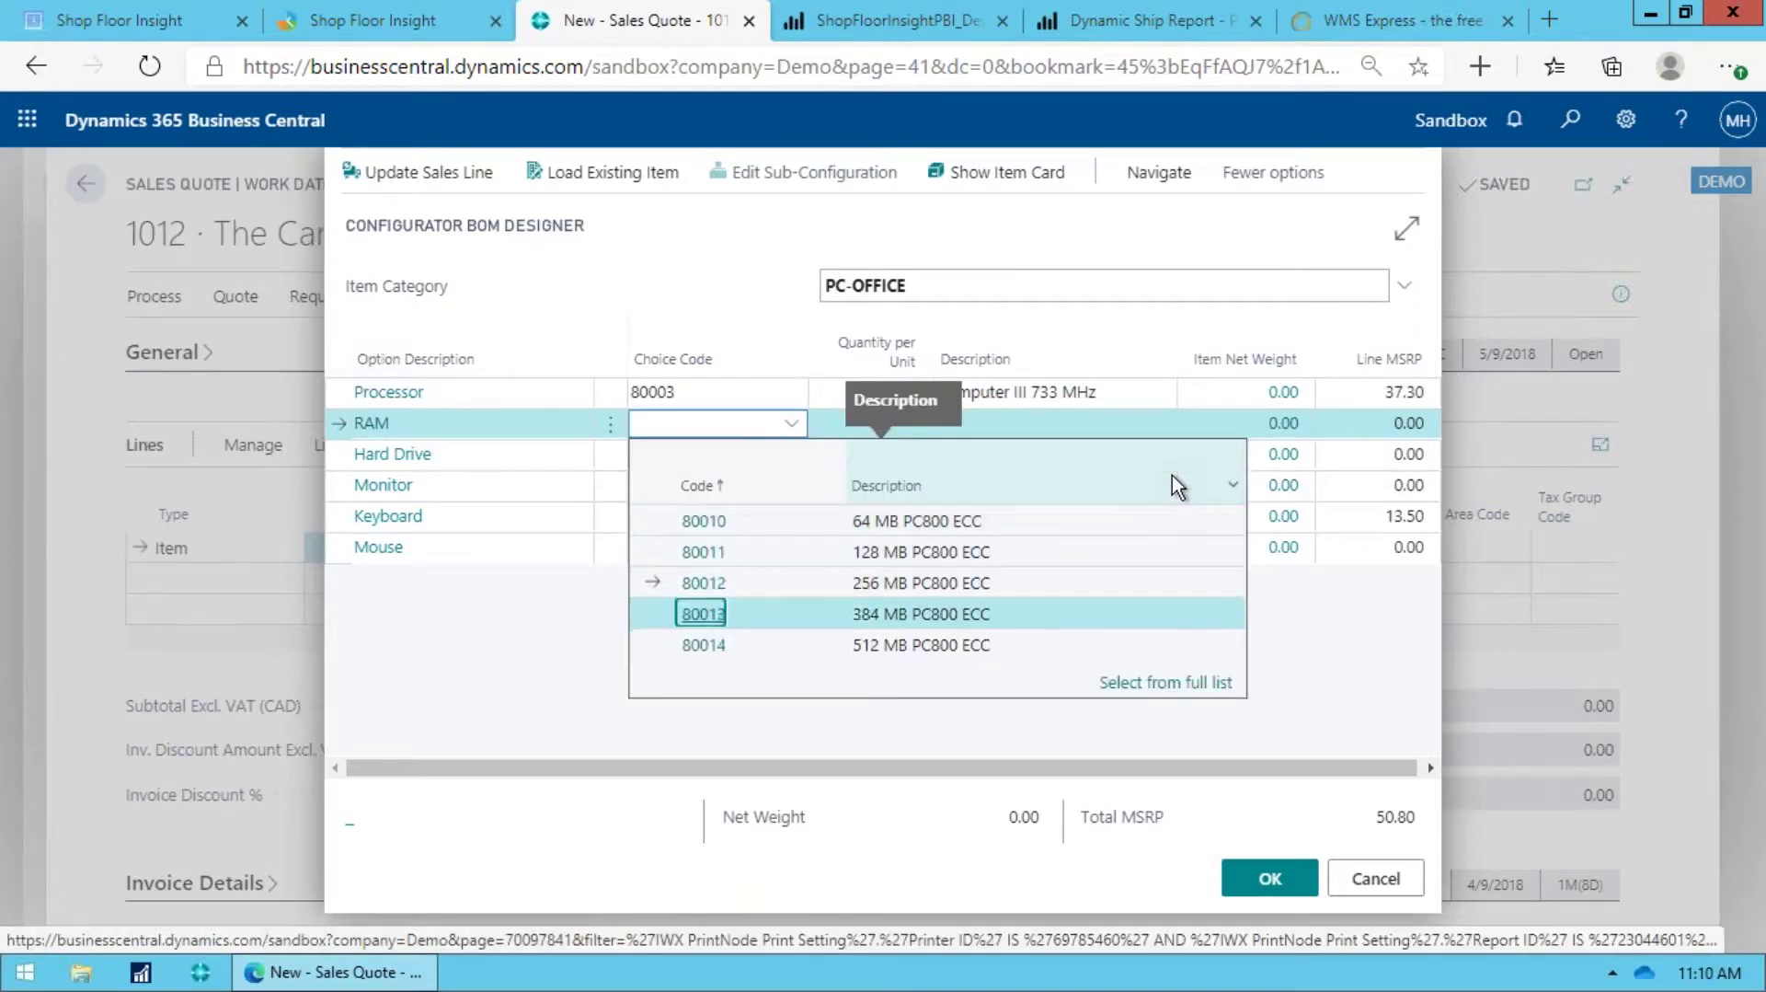
key(Return)
Step: Set the RAM option's quantity per unit to 8
key(Down)
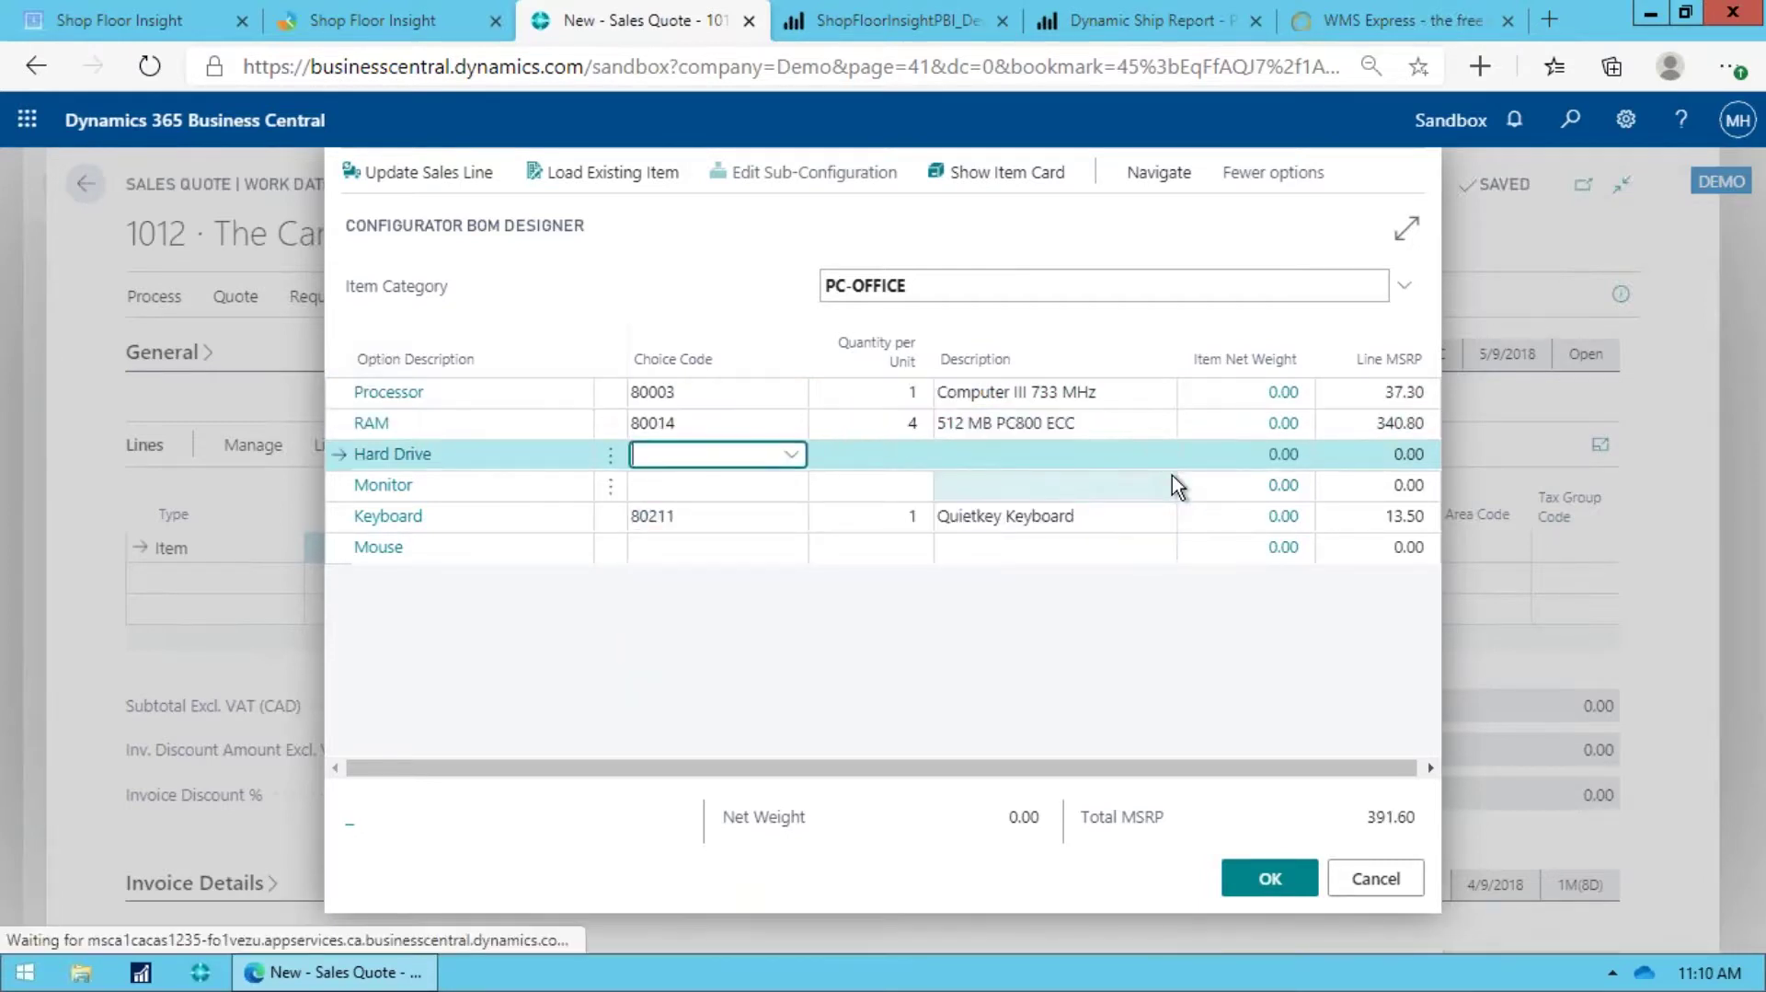
key(Up)
key(Tab)
key(Tab)
key(shift+Tab)
key(shift+Tab)
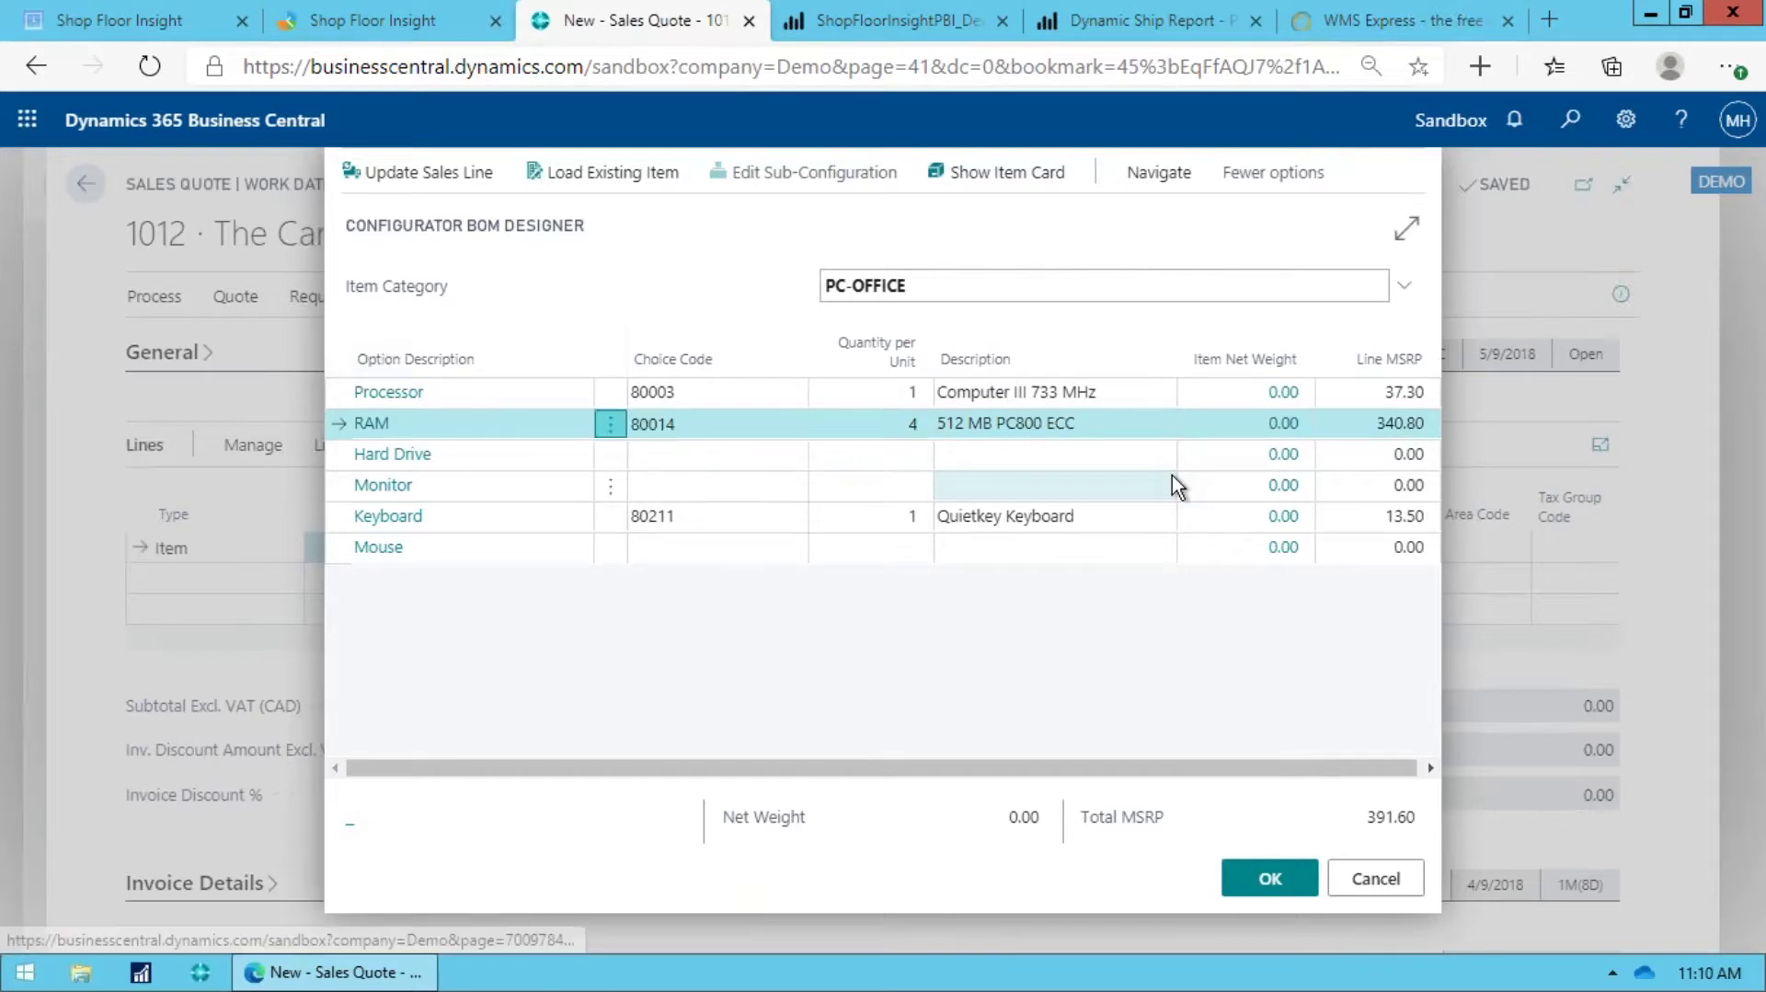
key(Down)
key(Up)
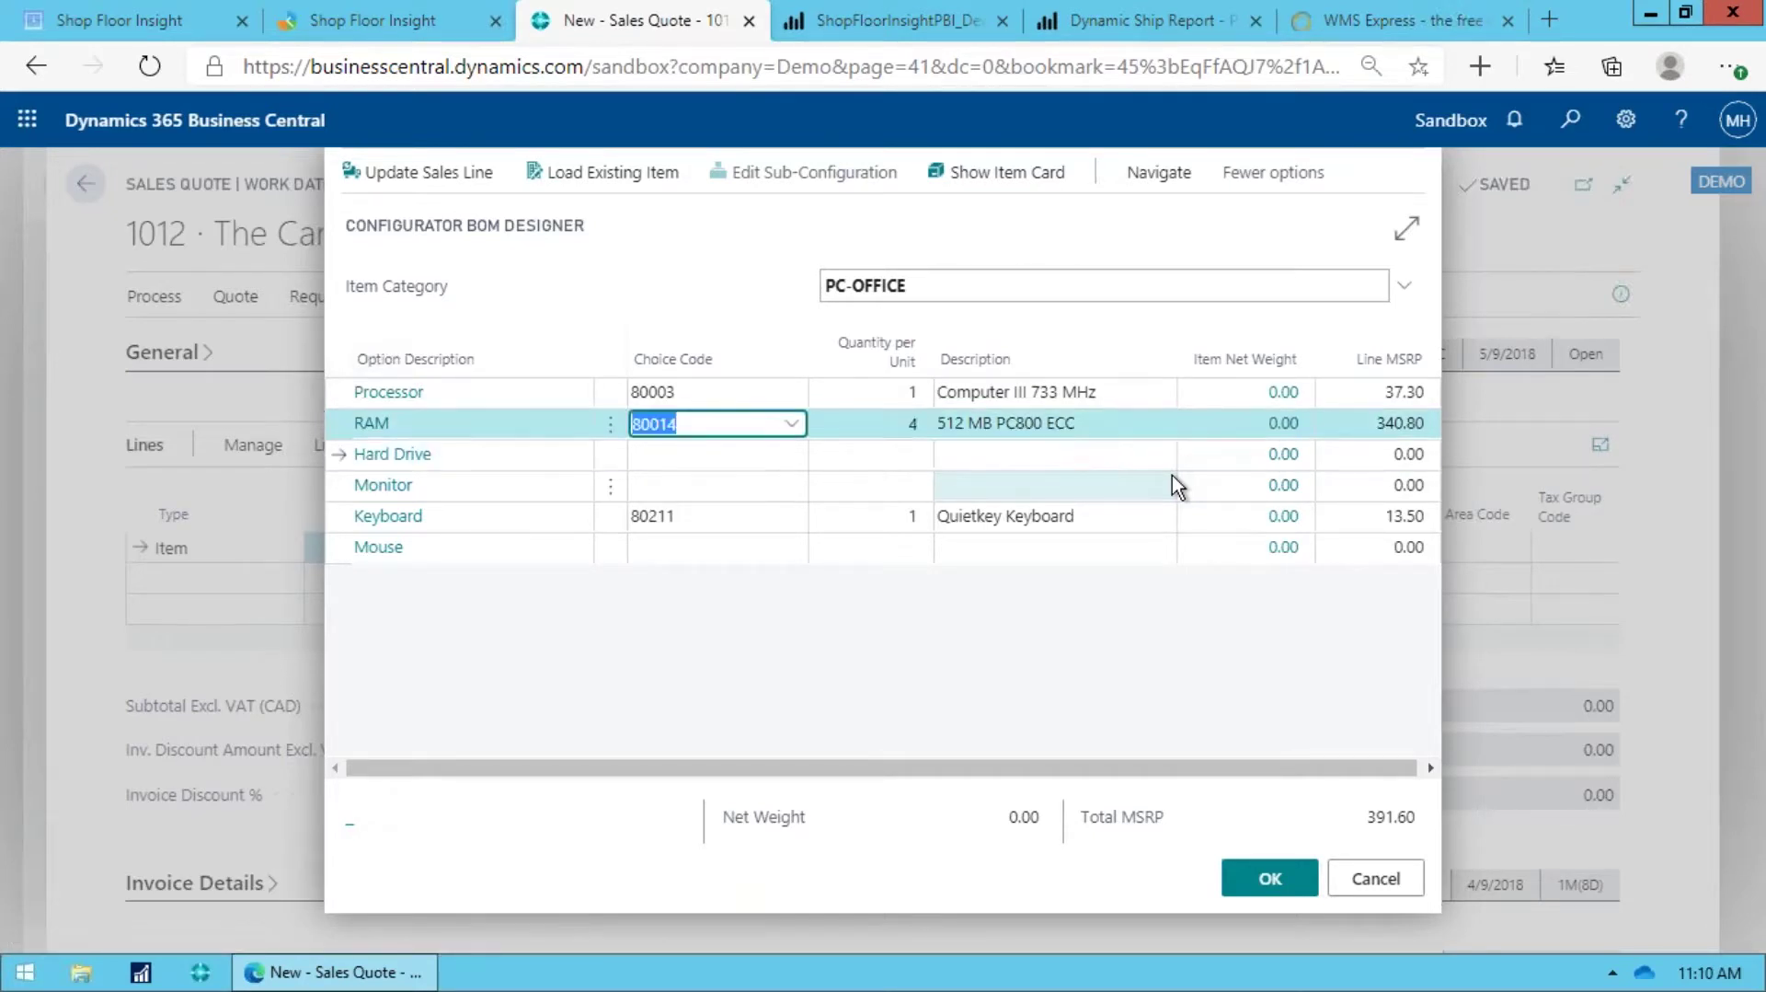
key(Tab)
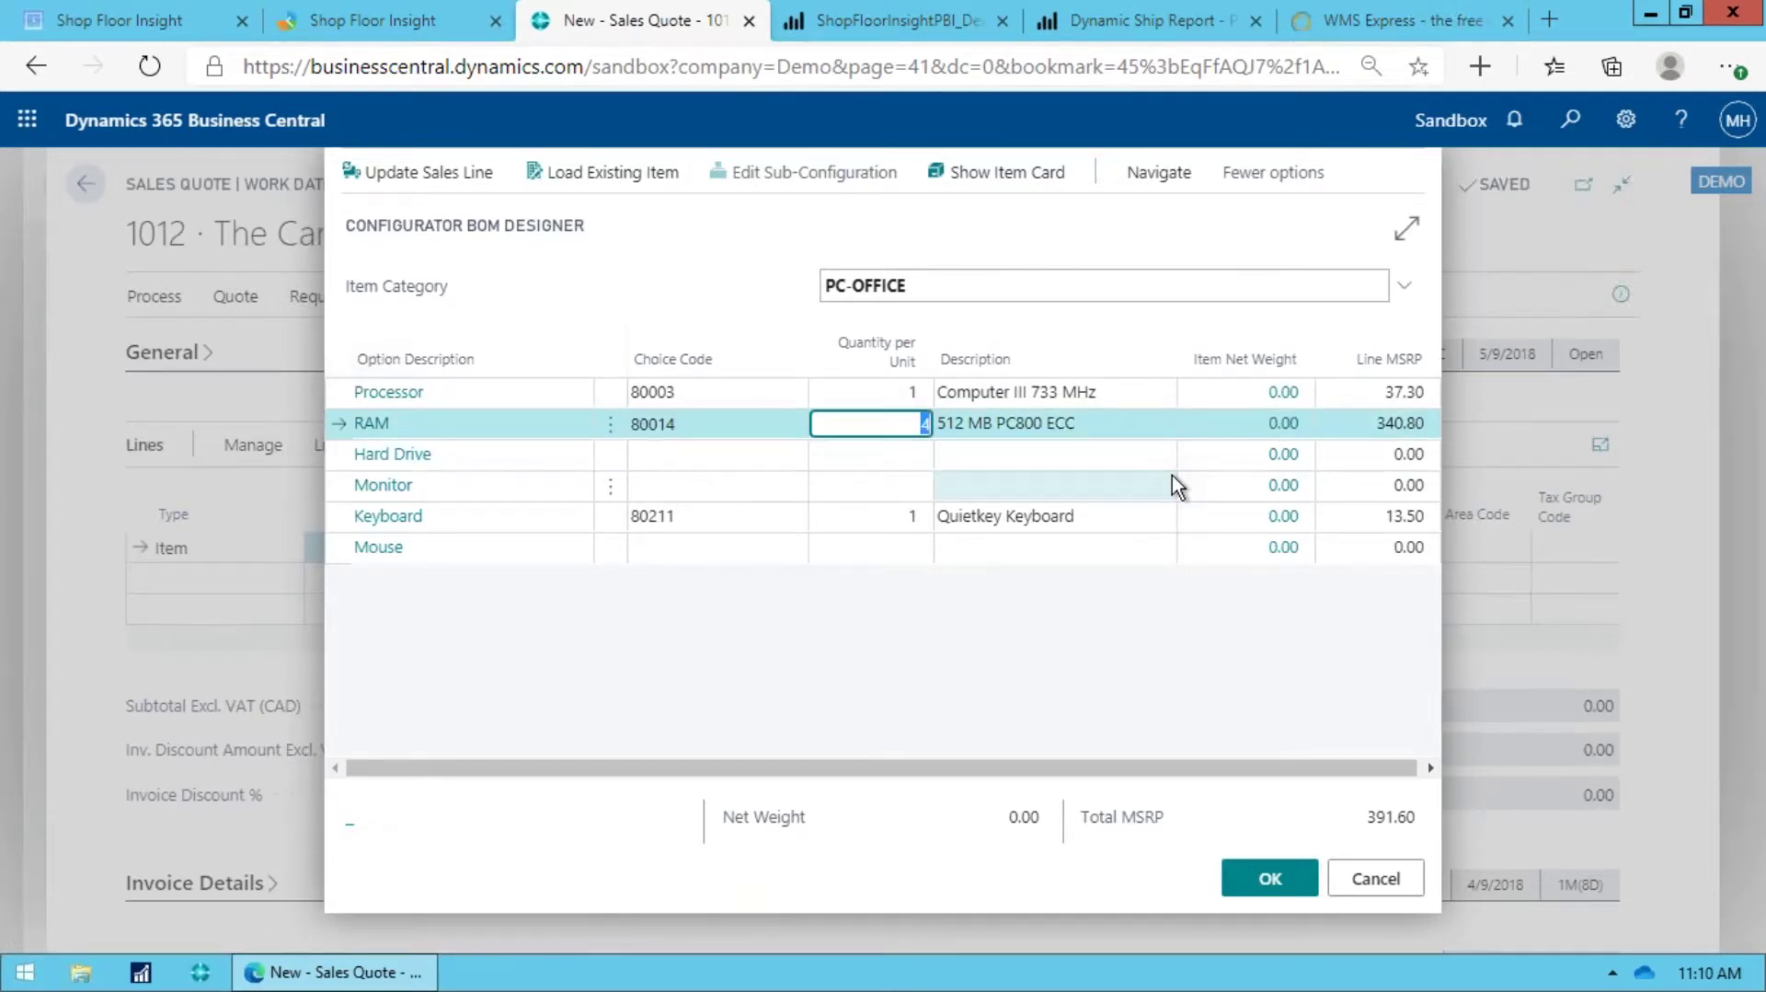
text(8)
key(Down)
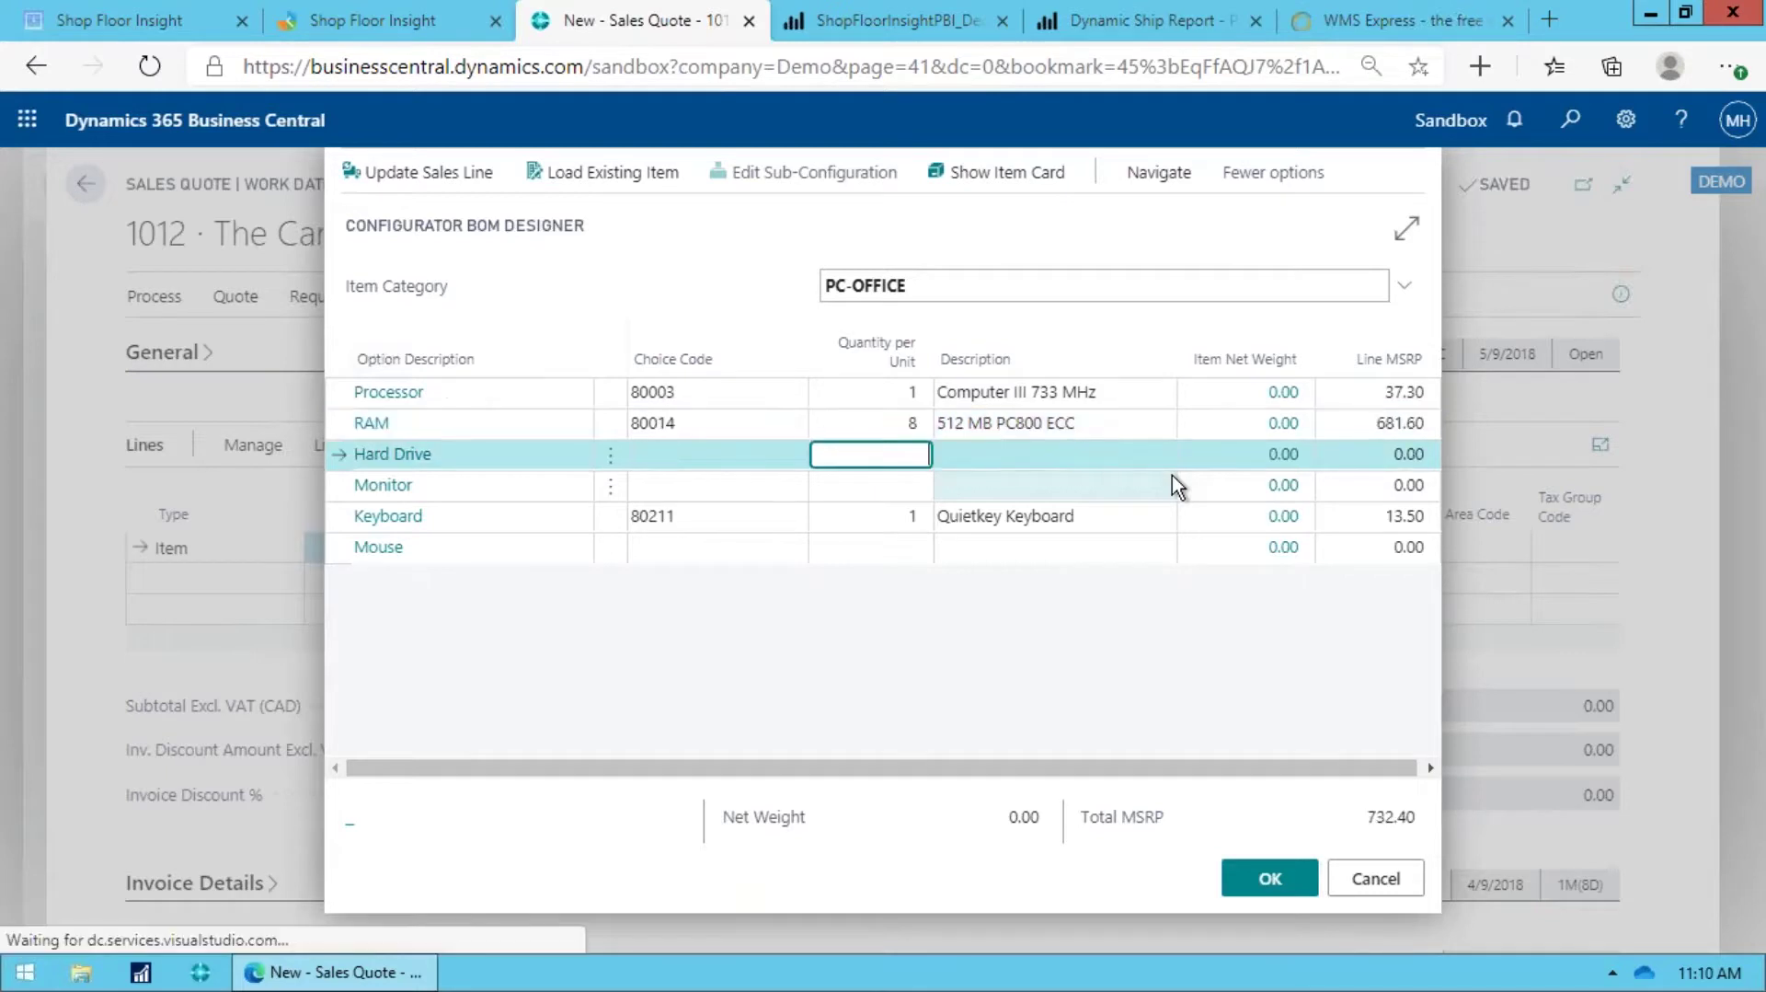
Step: Choose 80023, 27GB ATA-66 IDE, as the Hard Drive option
key(Up)
key(shift+Tab)
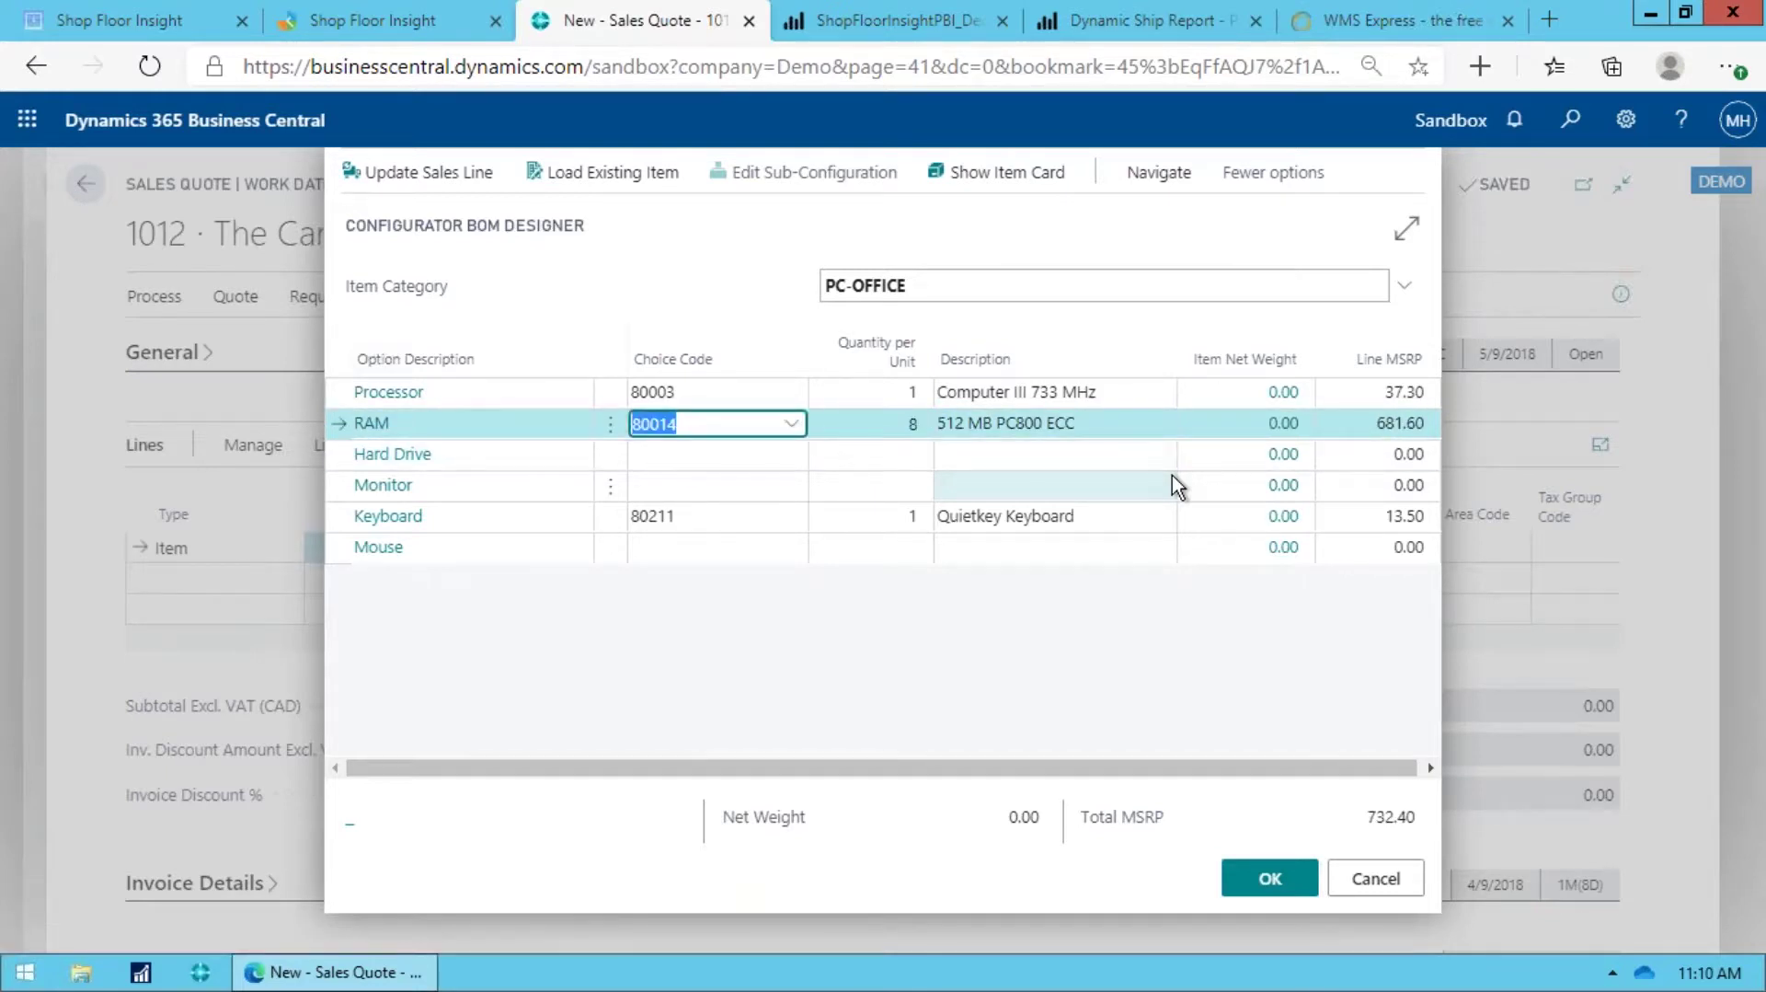
key(Down)
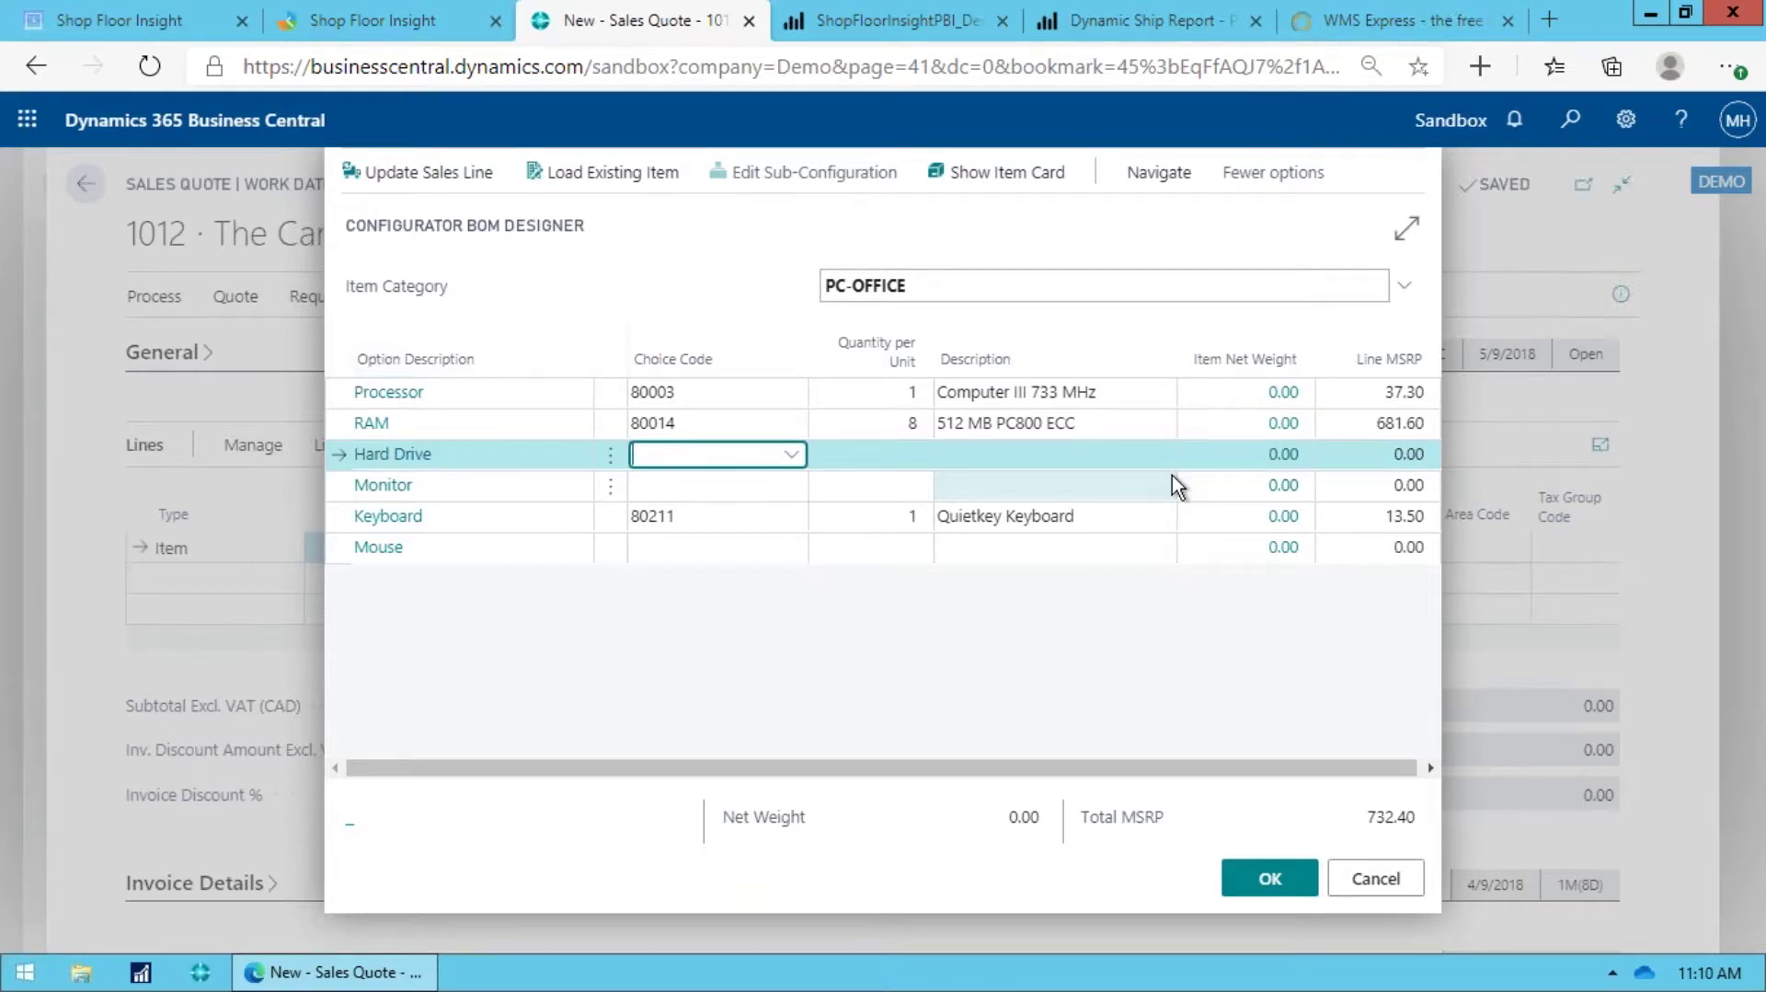
key(alt+Down)
key(Down)
key(Down)
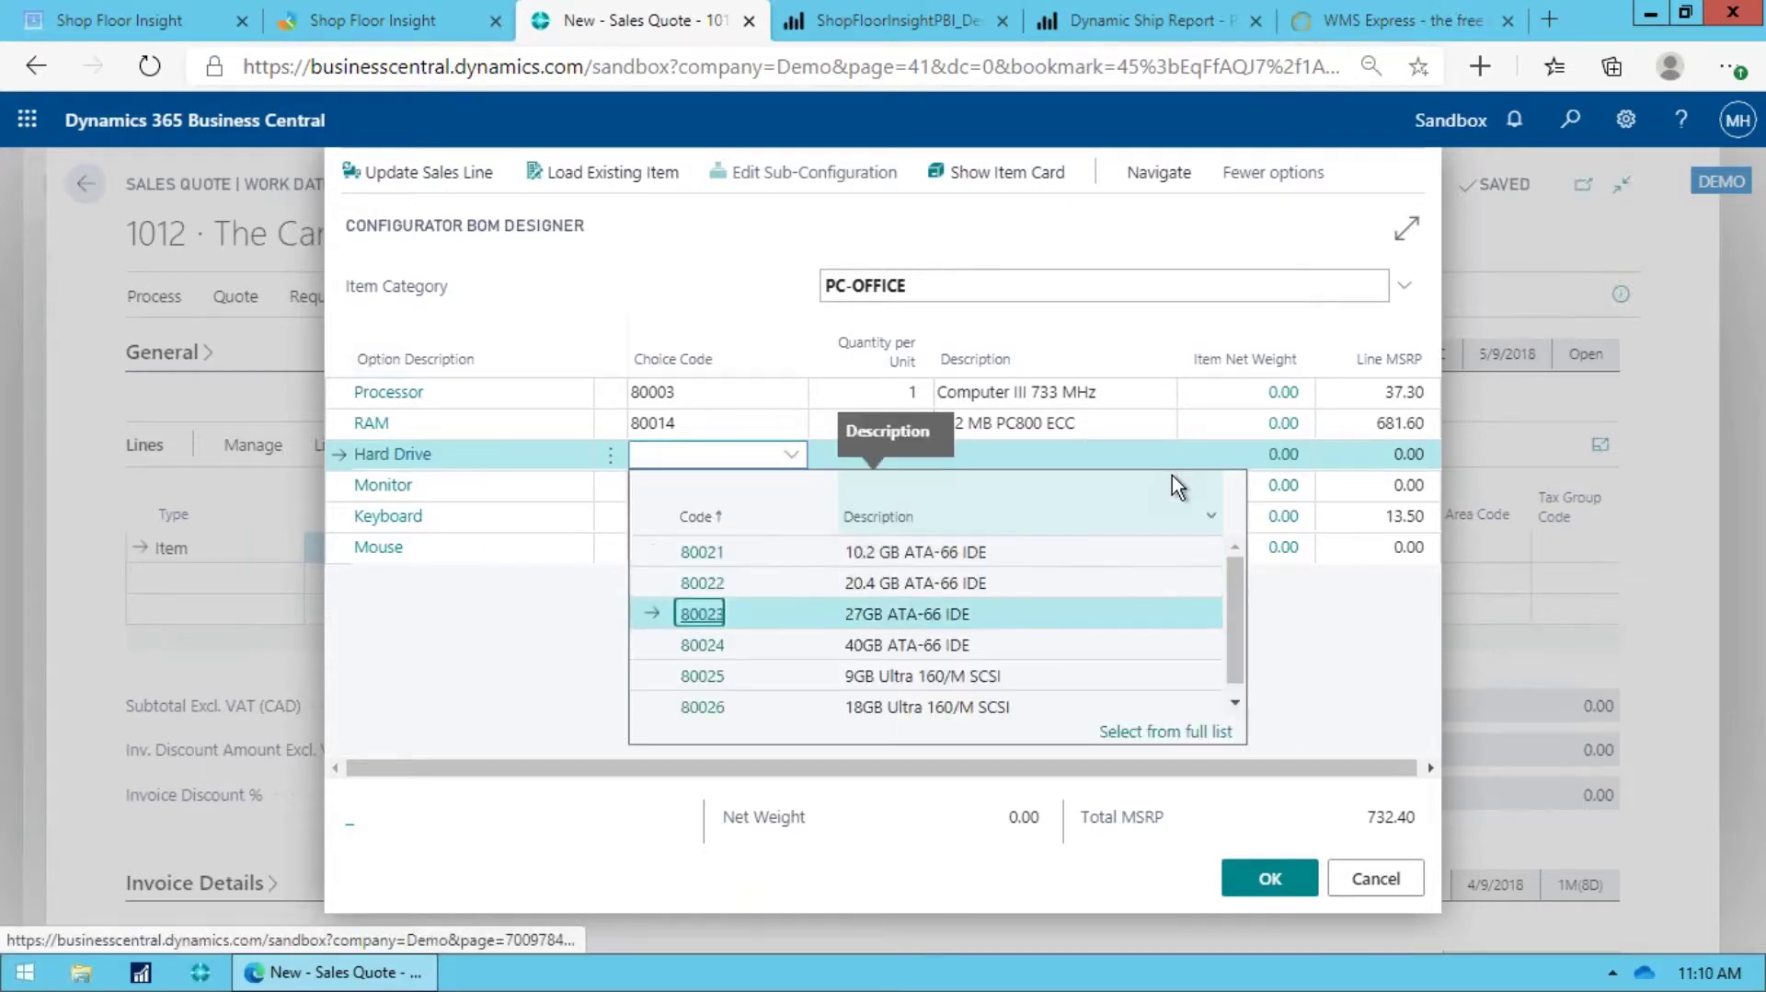
key(Return)
Step: Choose 80208, Advanced Mouse, as the Mouse option, leaving the Monitor option empty and the default keyboard in place
key(Down)
key(Down)
key(Down)
key(alt+Down)
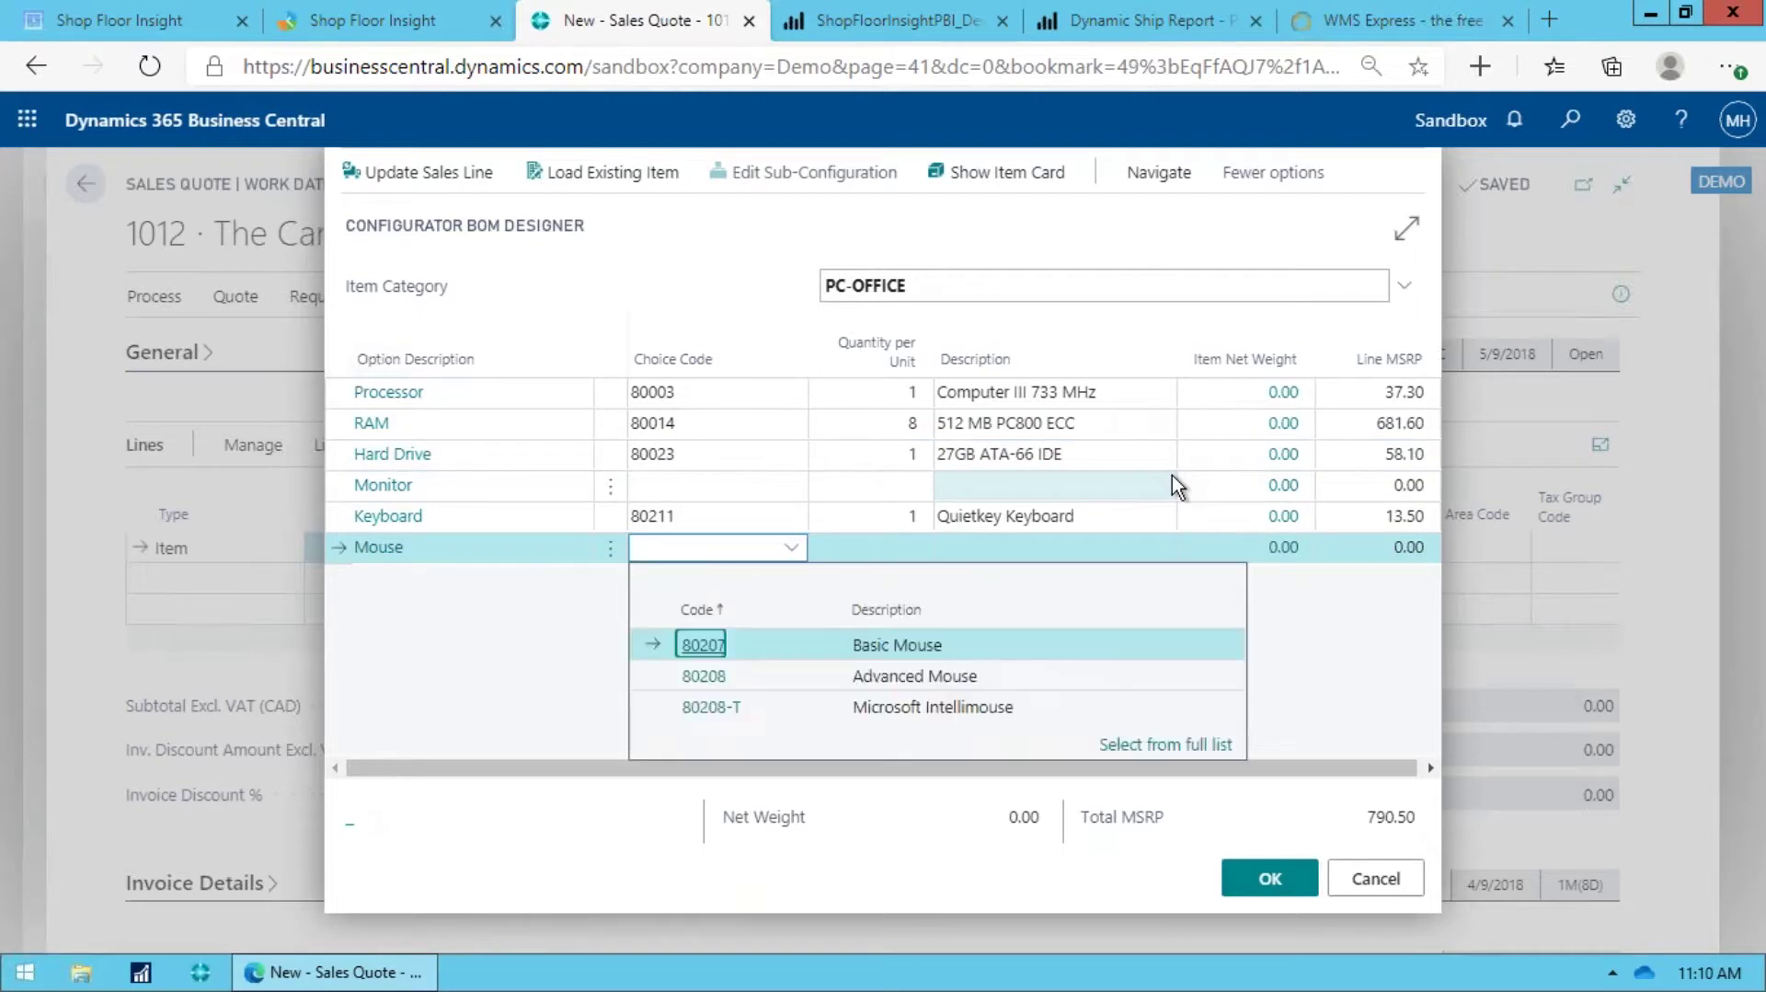
key(Down)
key(Down)
key(Up)
key(Return)
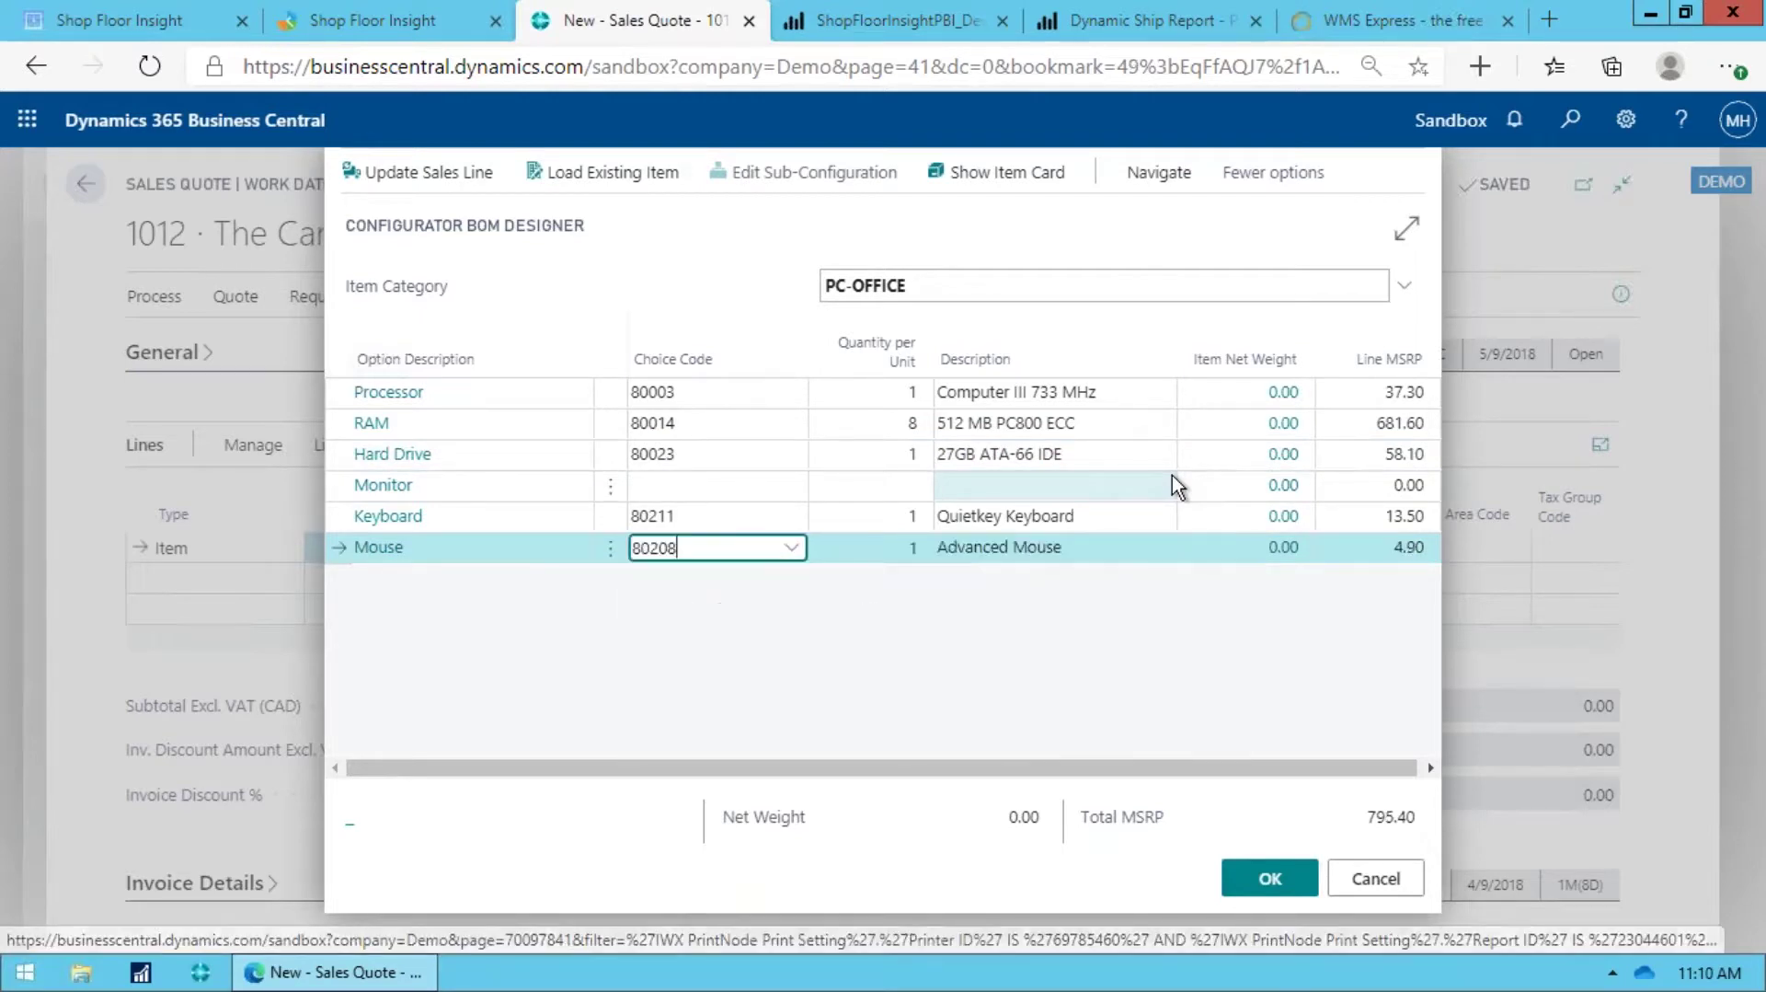
Step: Accept the finished PC-OFFICE configuration so it is added to the sales quote lines
key(Up)
key(Up)
key(Up)
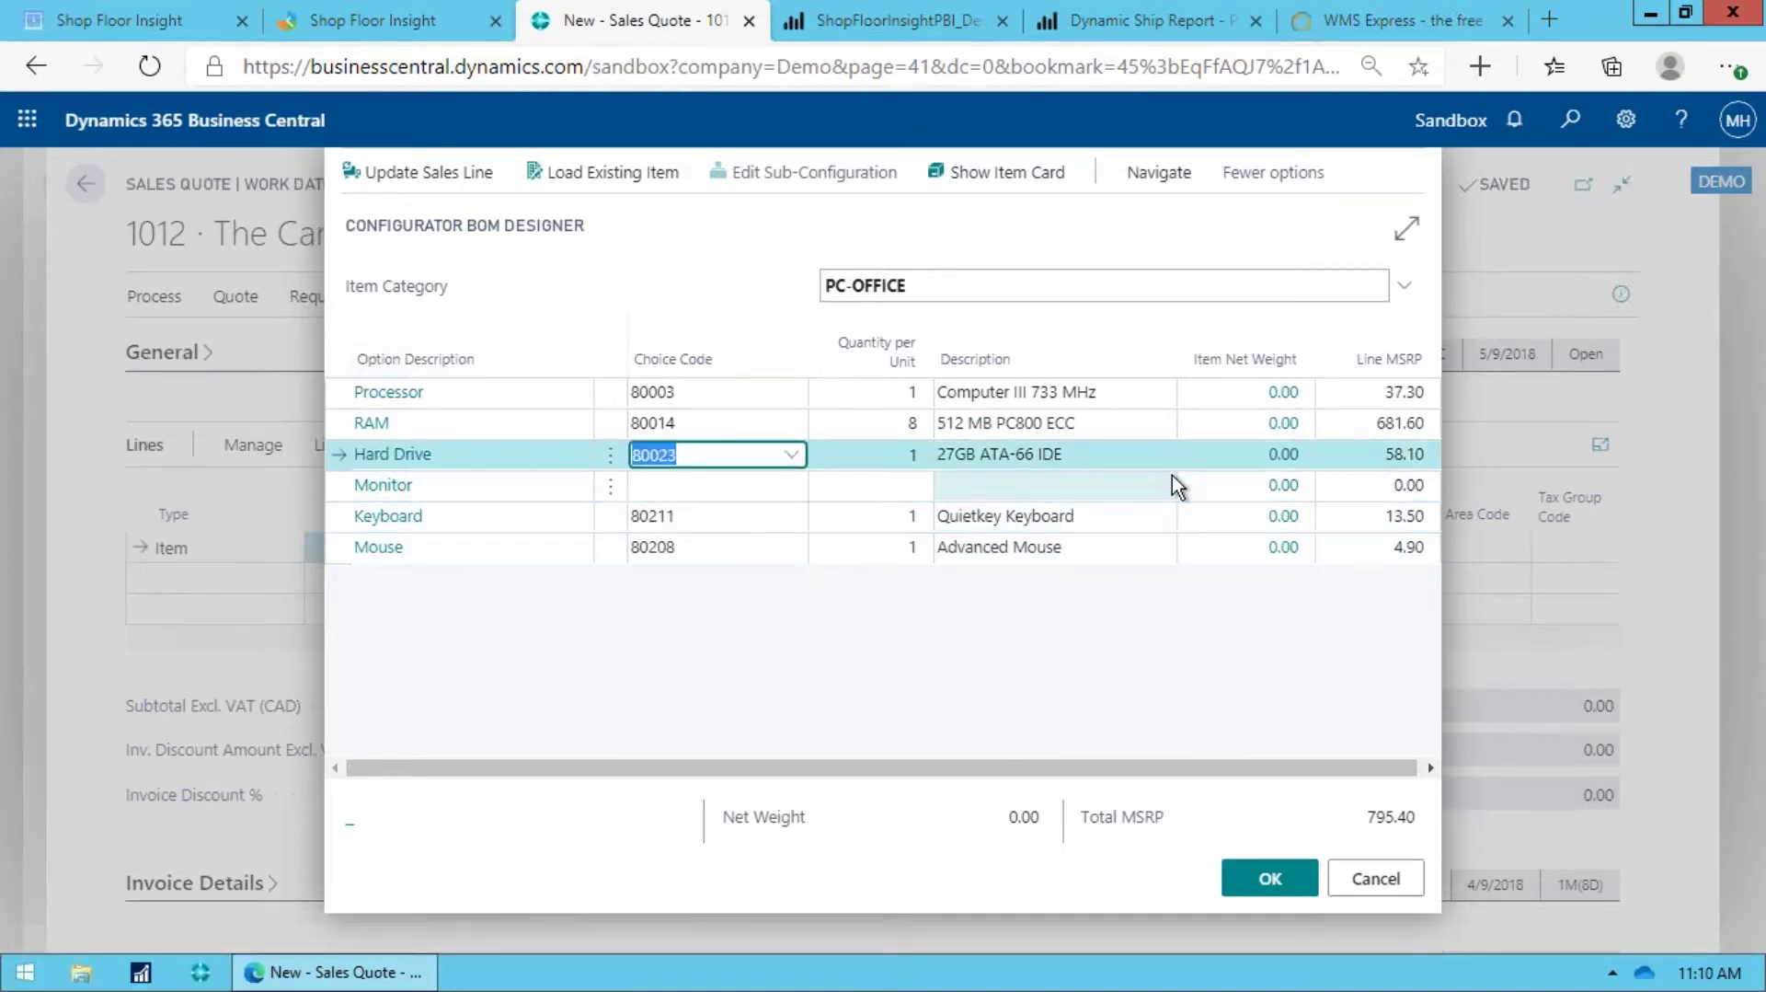
click(1251, 880)
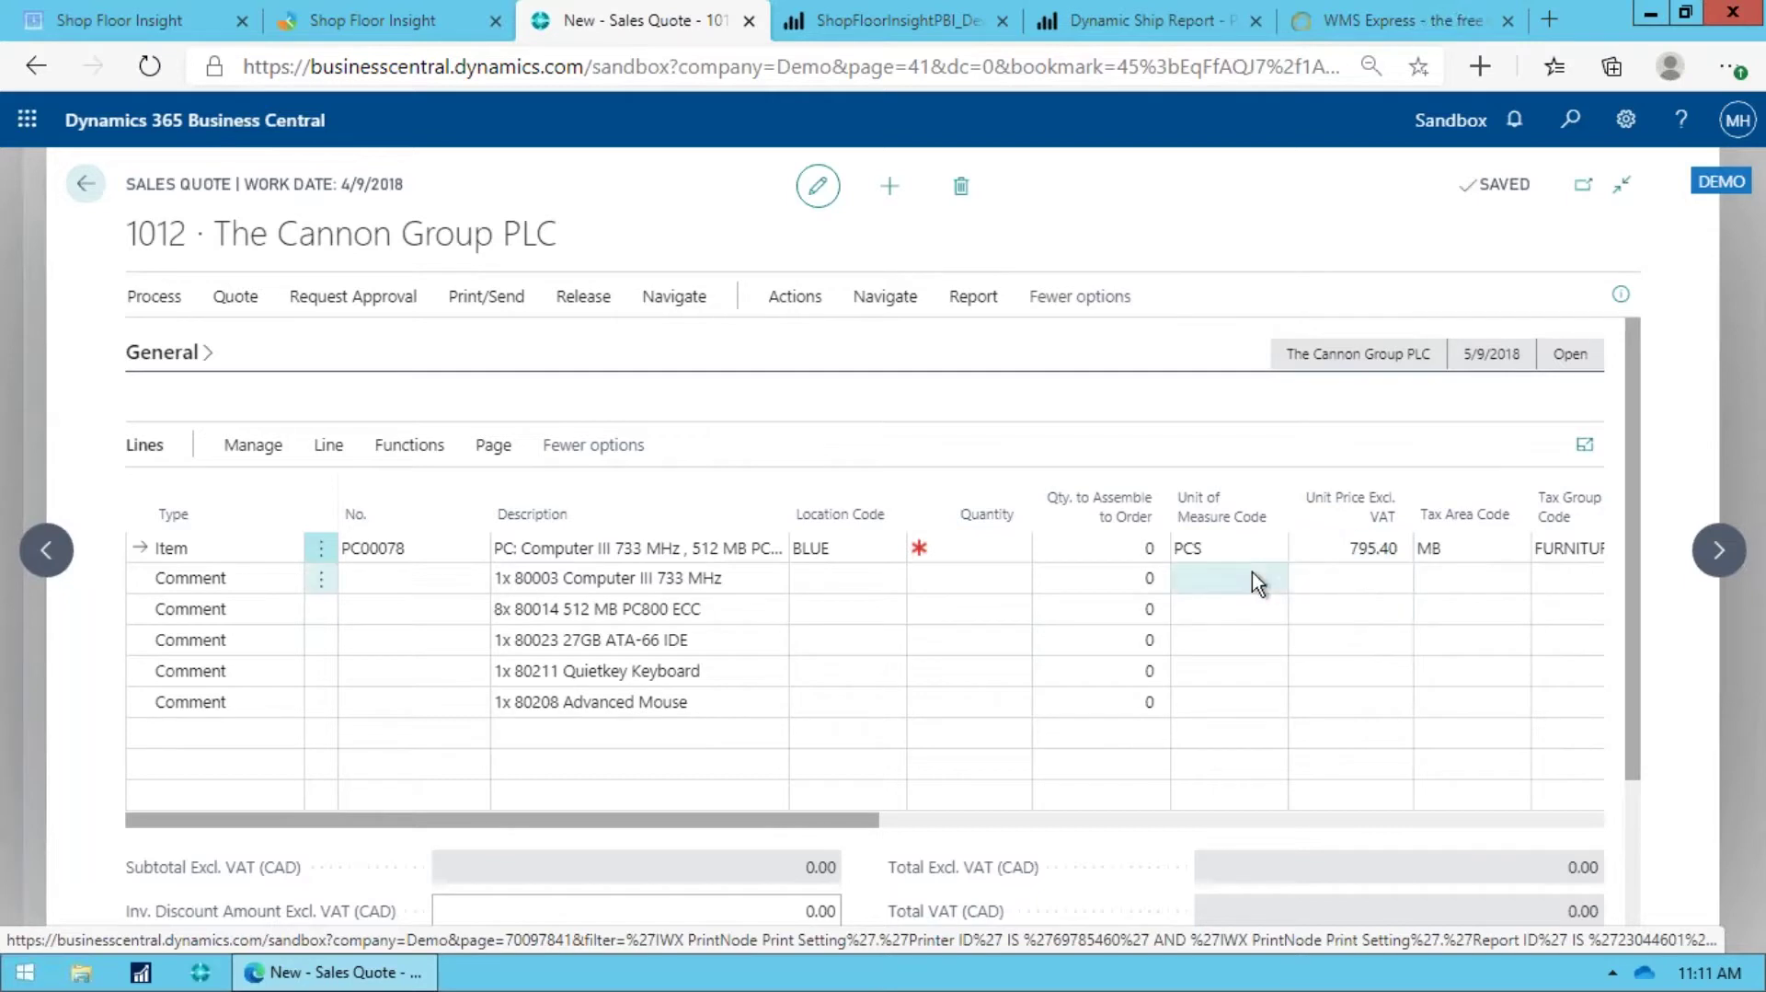
Step: Reopen the configured PC item line of the quote in the BOM Designer
click(330, 451)
click(244, 501)
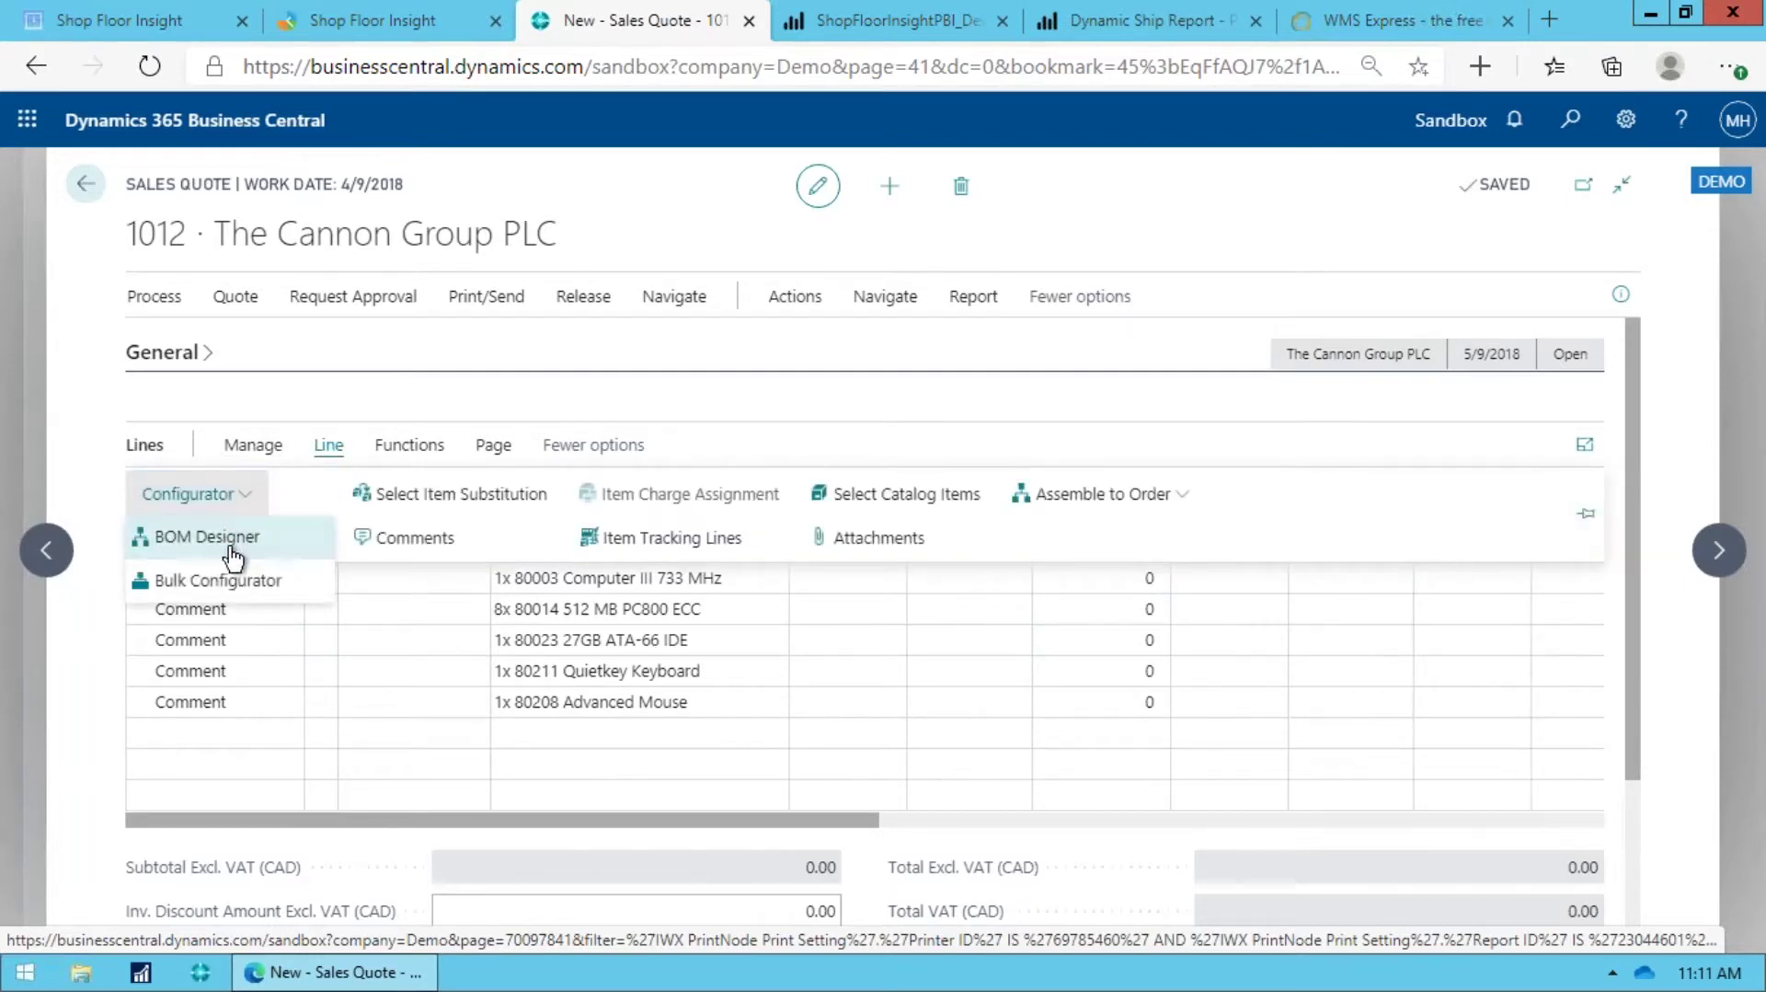
click(230, 544)
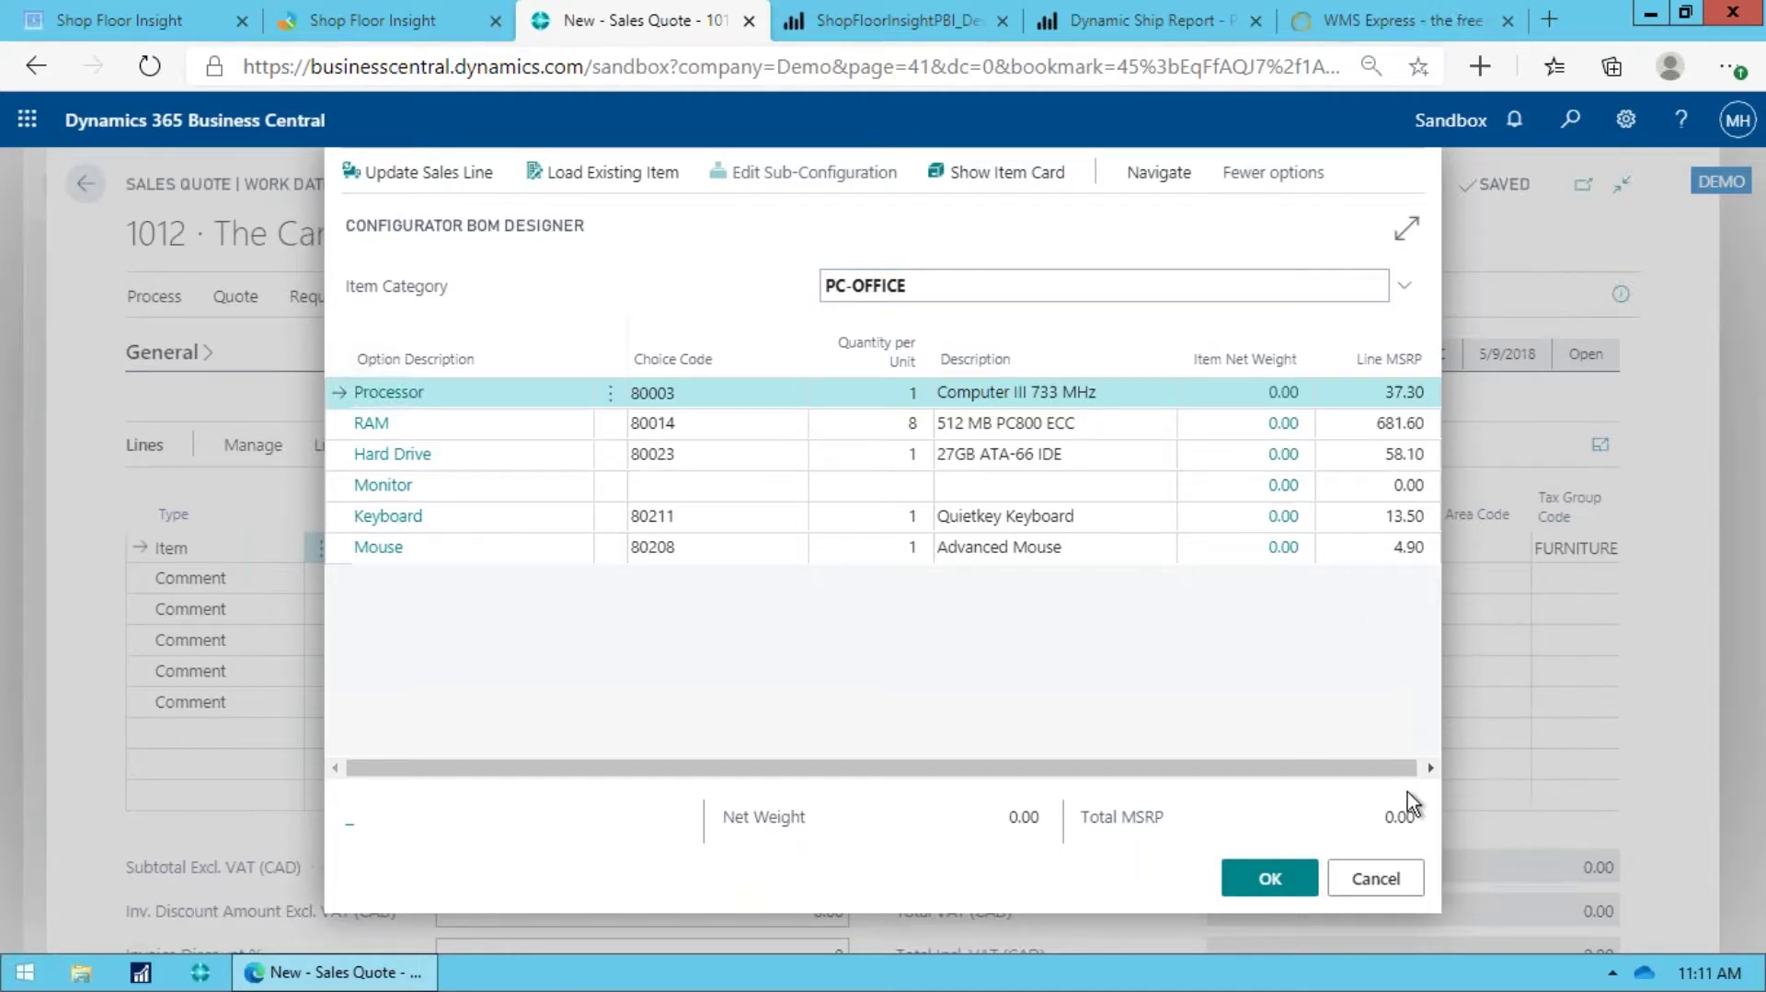
Step: Leave the BOM Designer without changing the configuration and set the PC item line's quantity to 2
click(1371, 881)
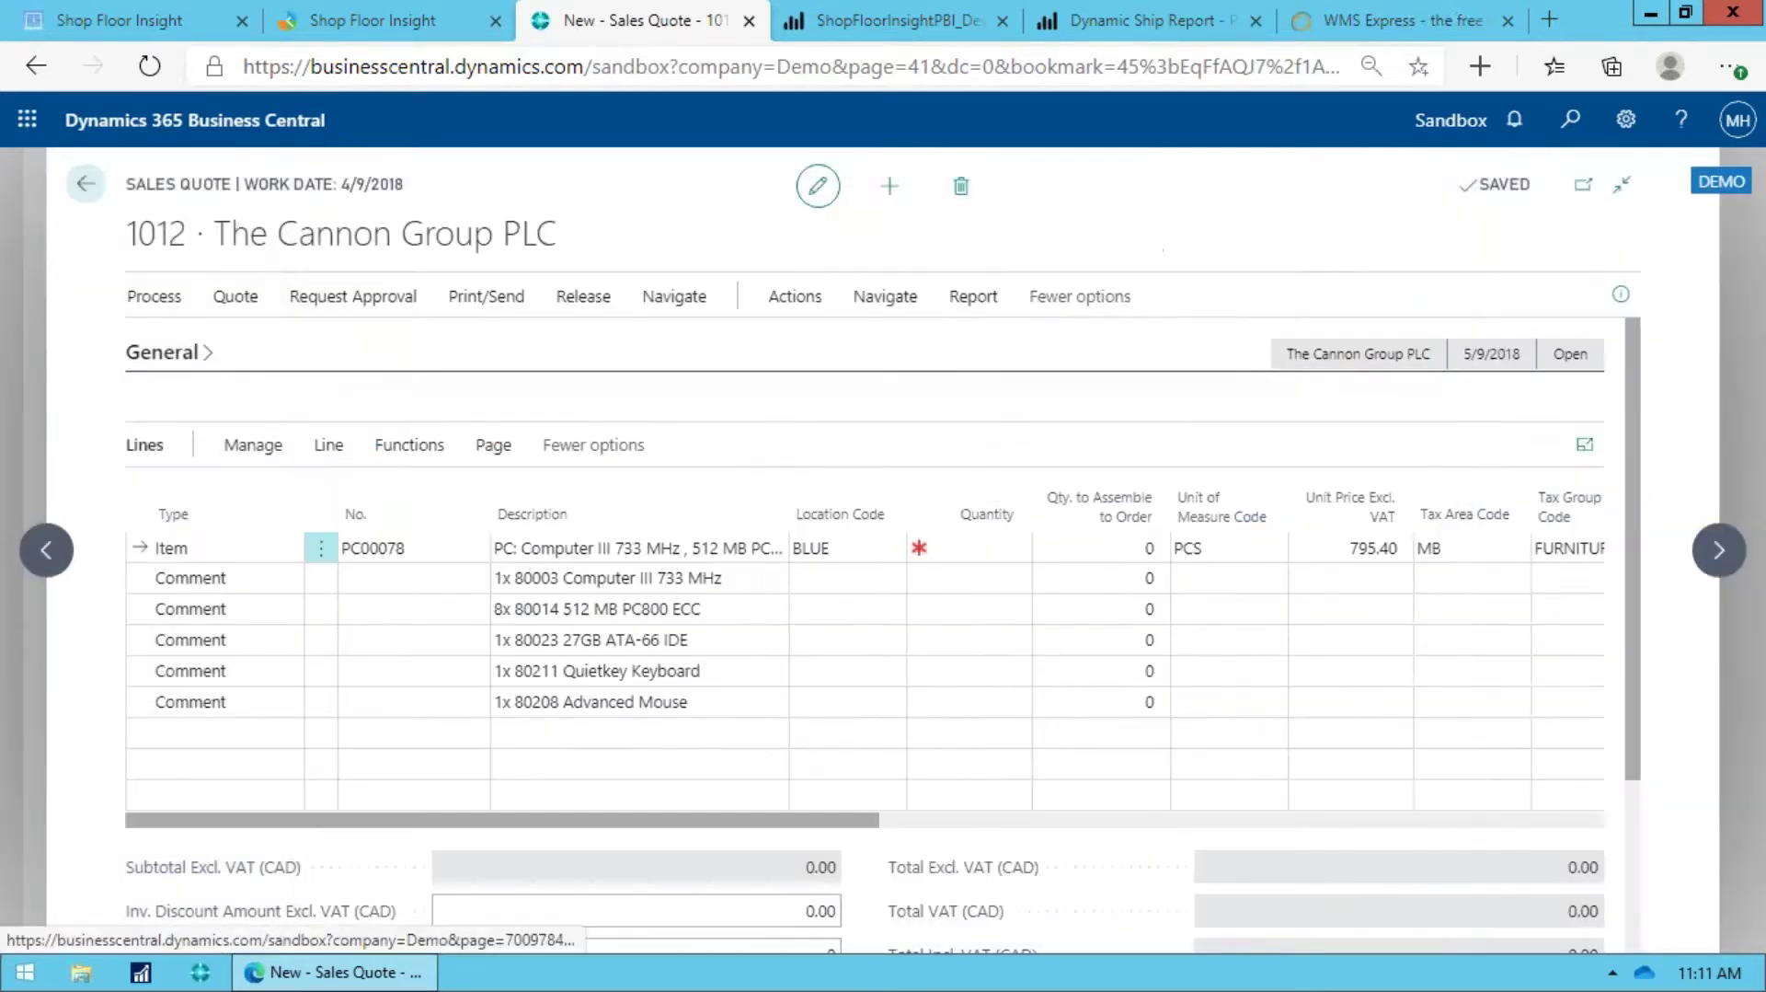
click(1012, 547)
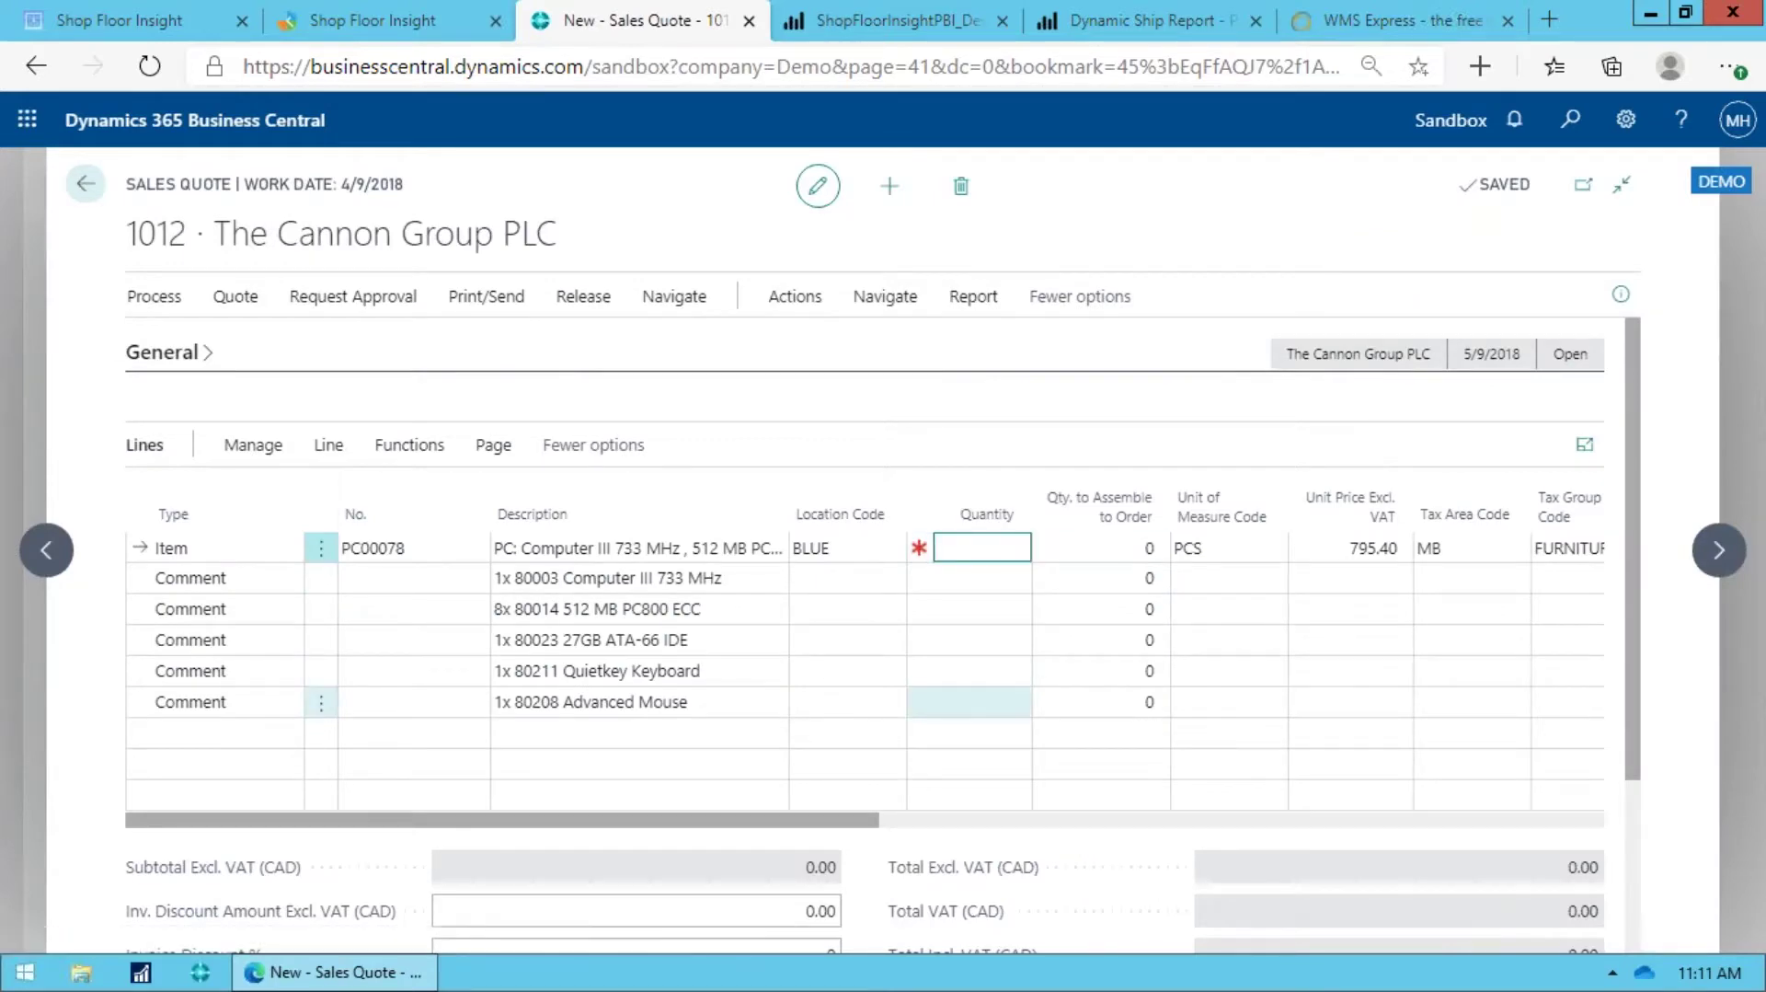
text(1)
key(Tab)
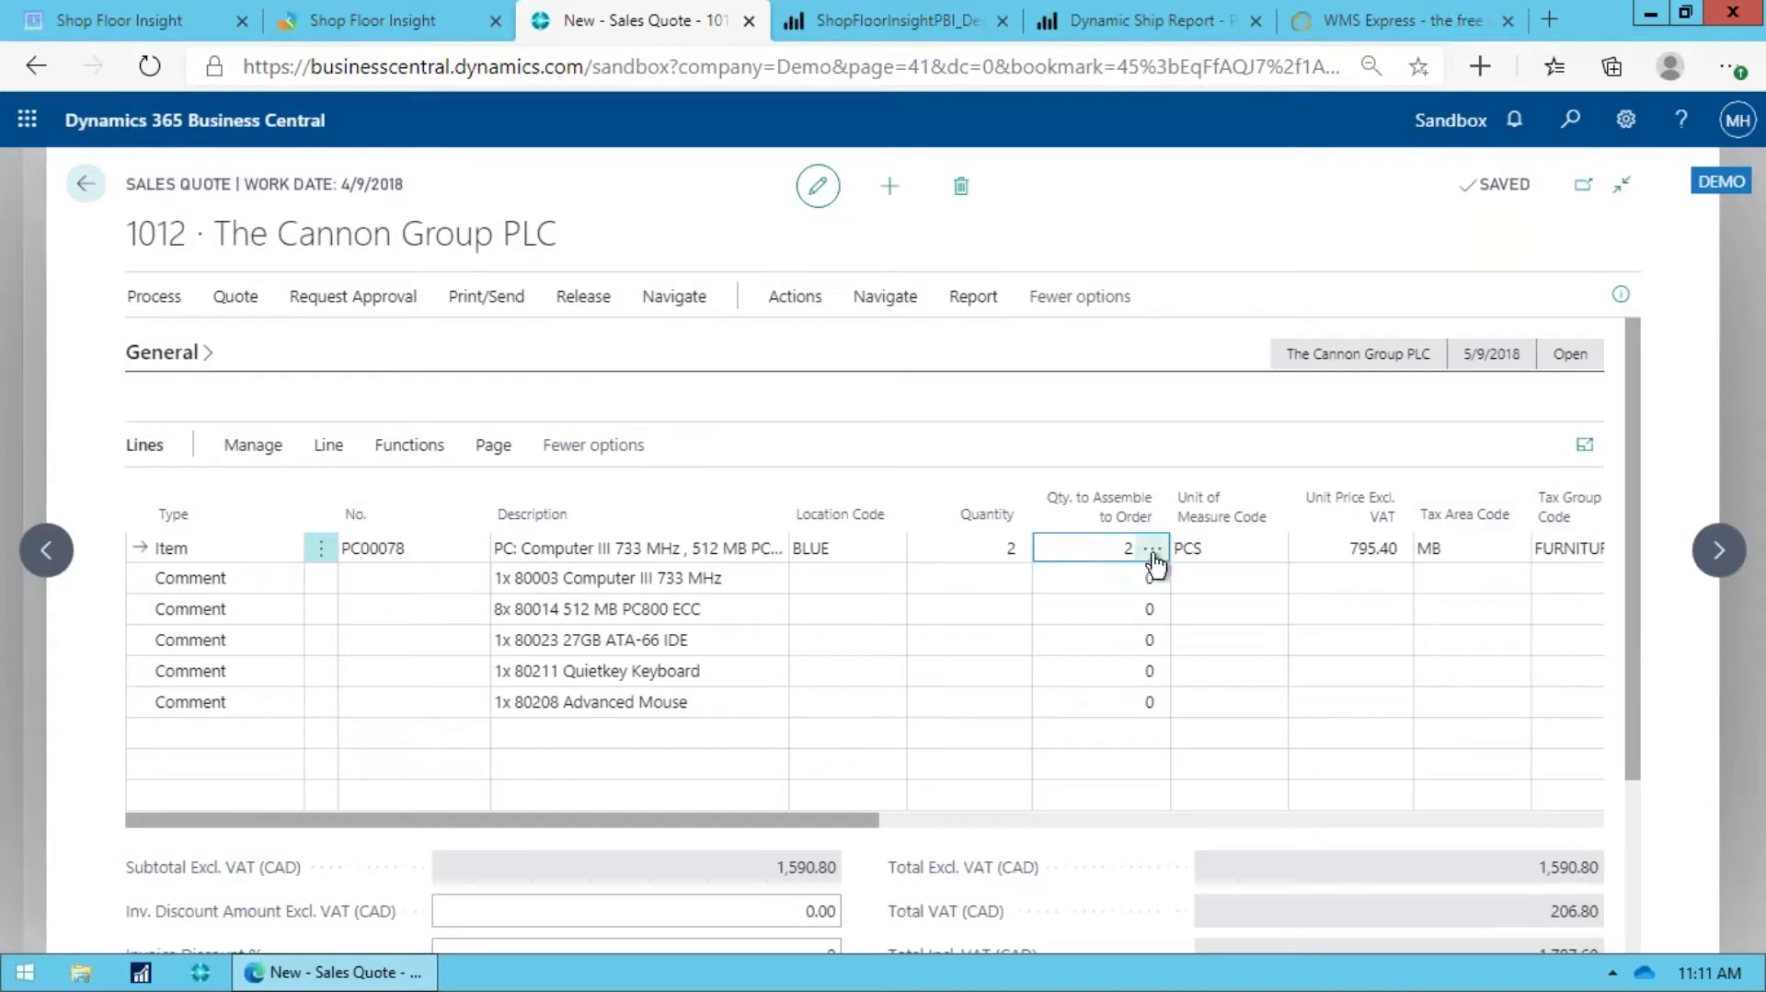
click(994, 552)
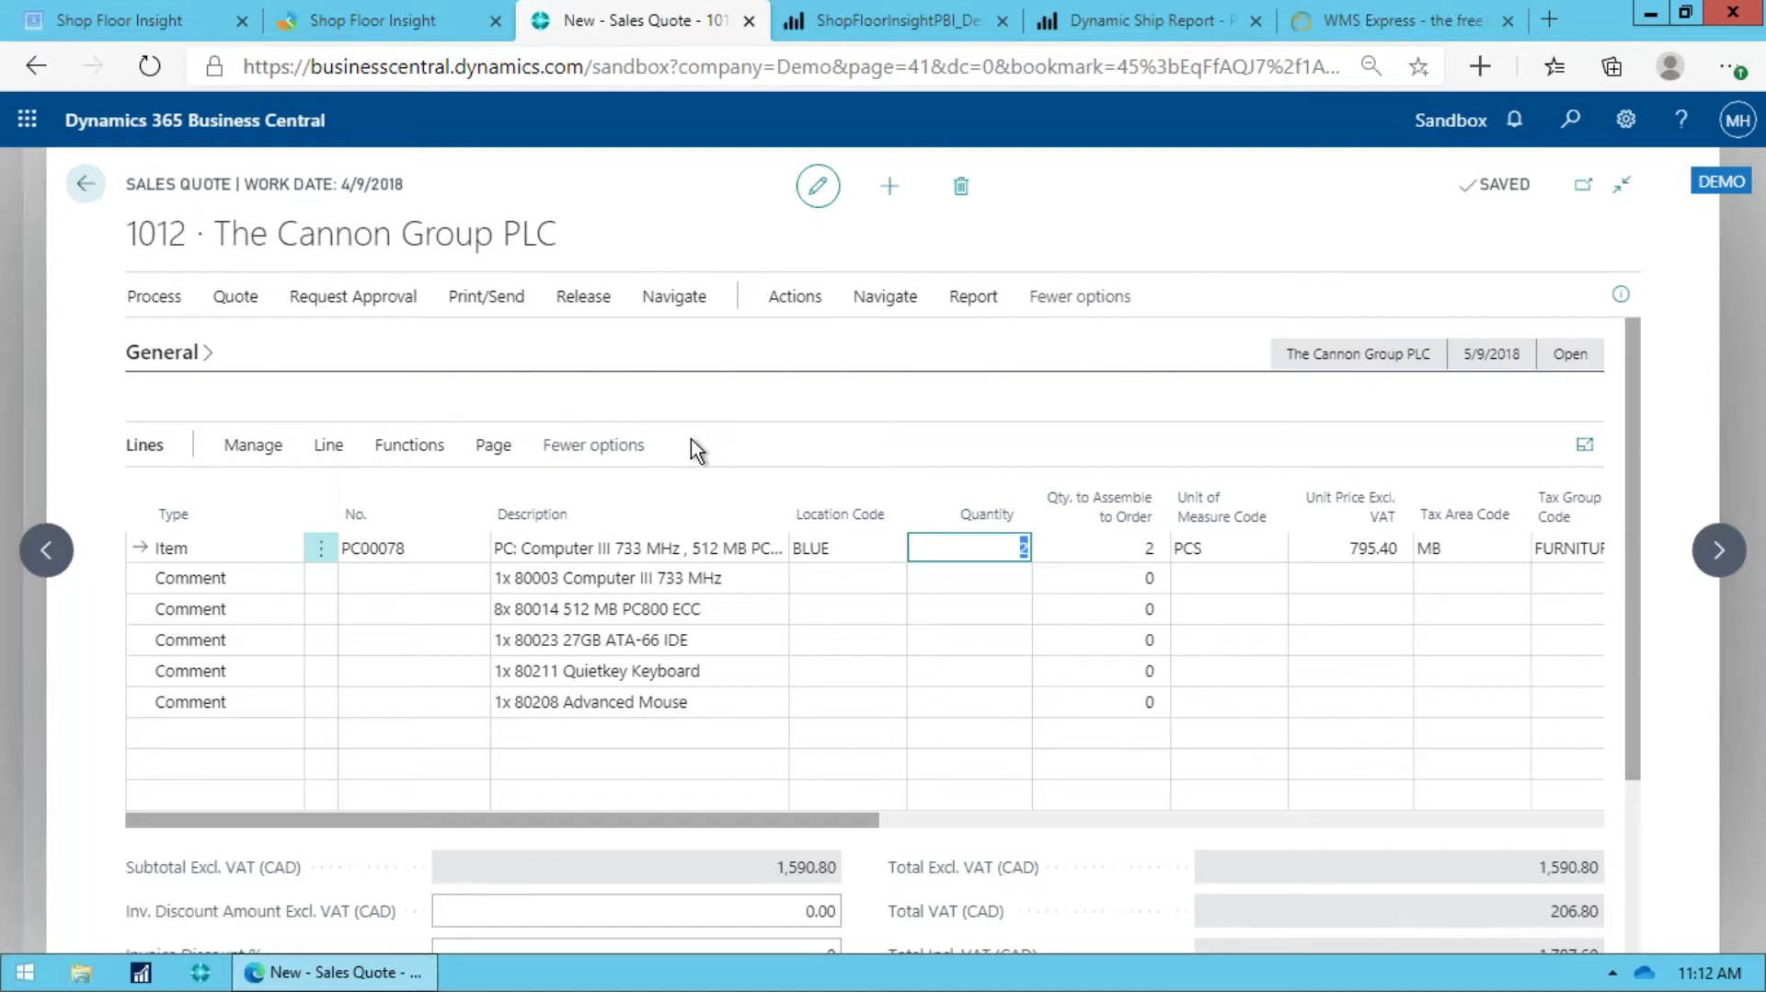
key(shift+Tab)
key(shift+Tab)
key(shift+Tab)
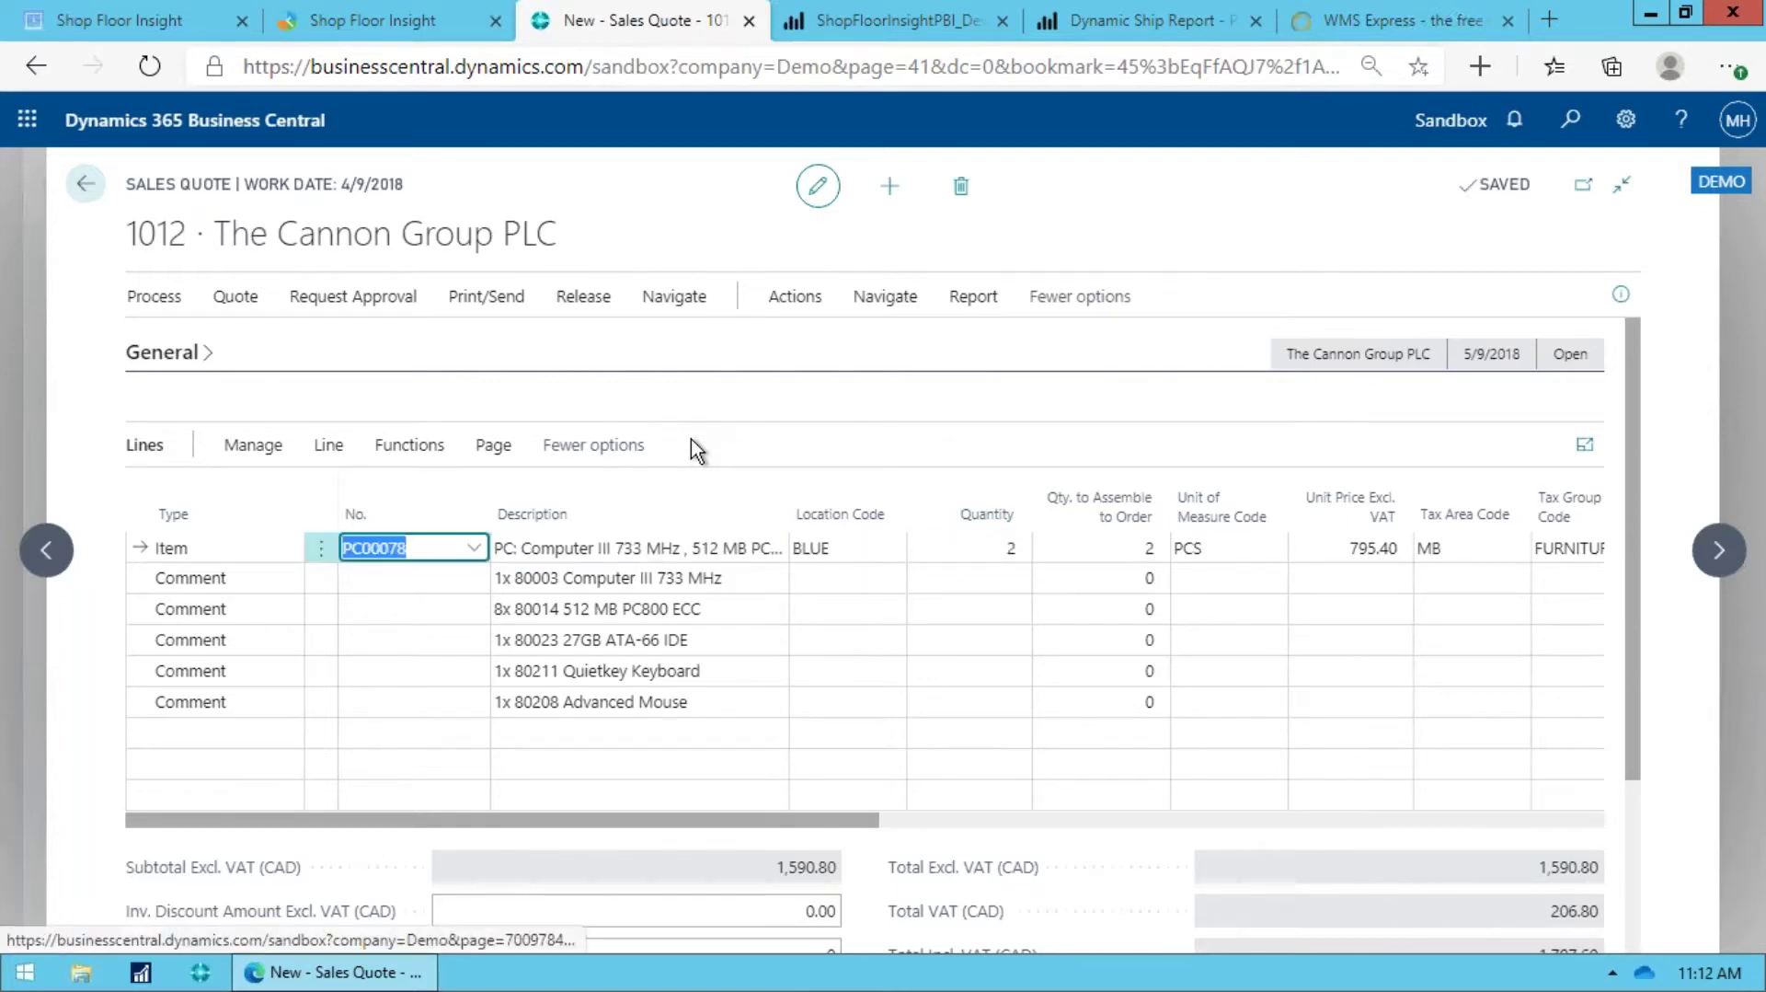
click(327, 457)
click(206, 507)
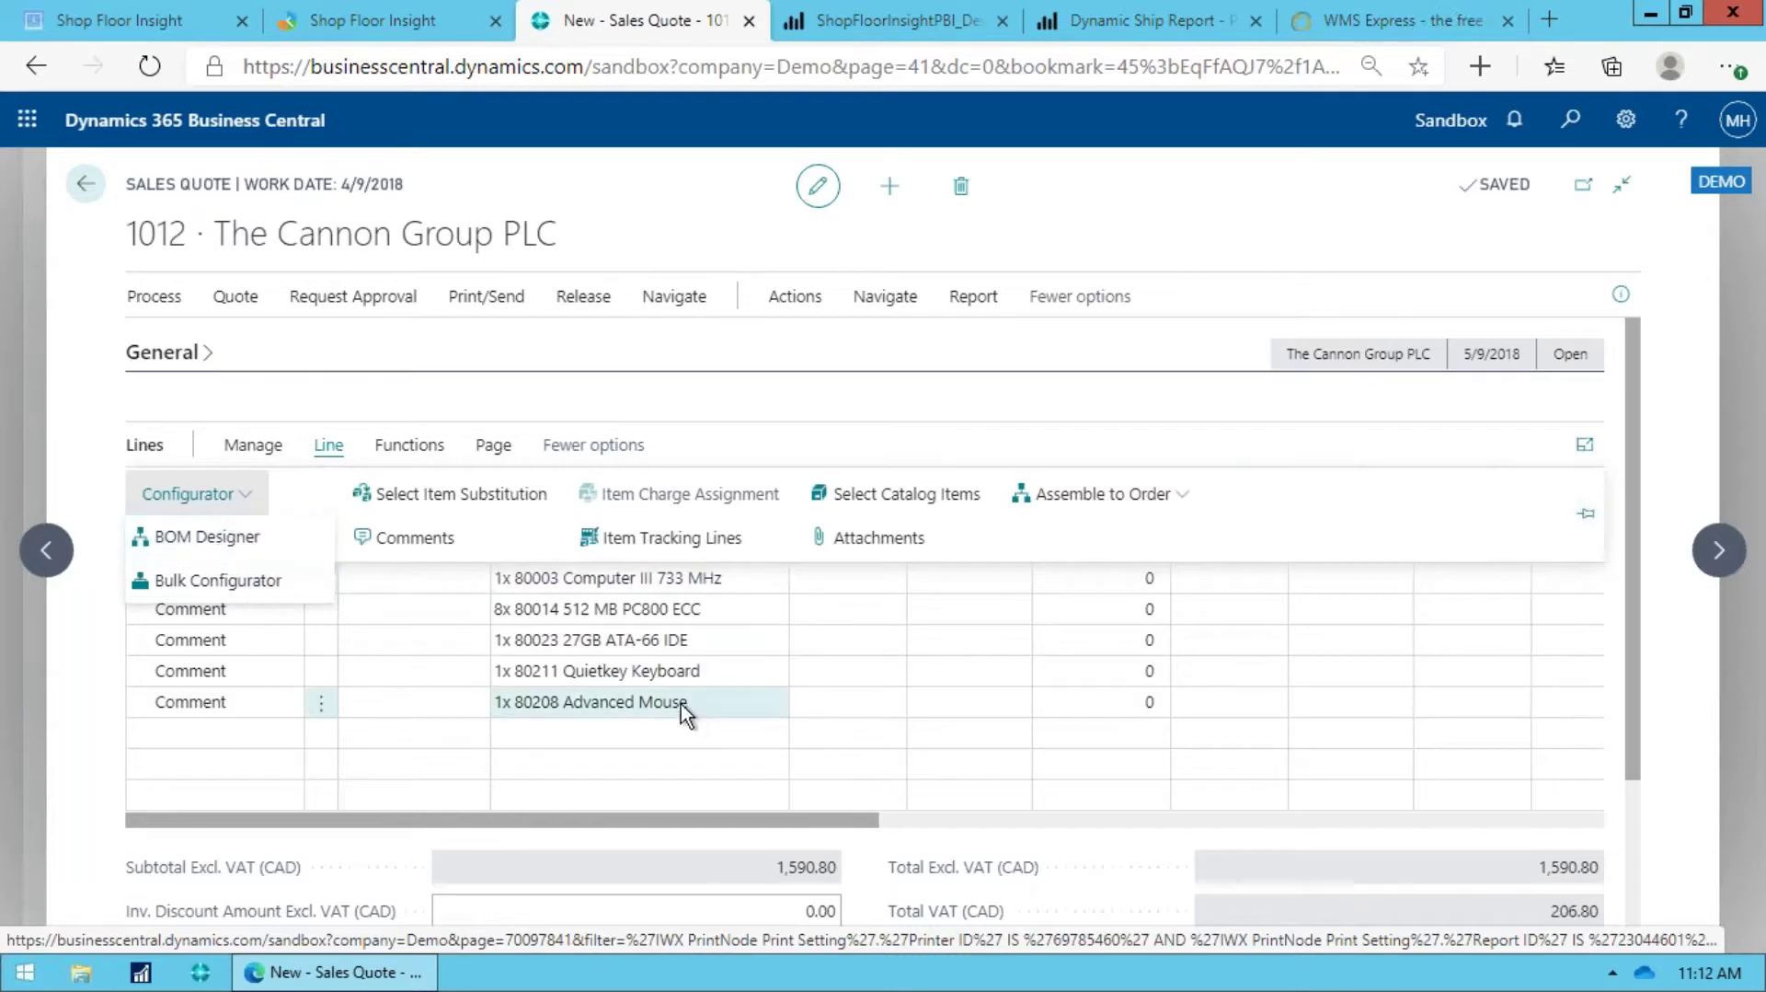
Step: Start a new quote line below the Advanced Mouse comment and open the BOM Designer for it
click(598, 702)
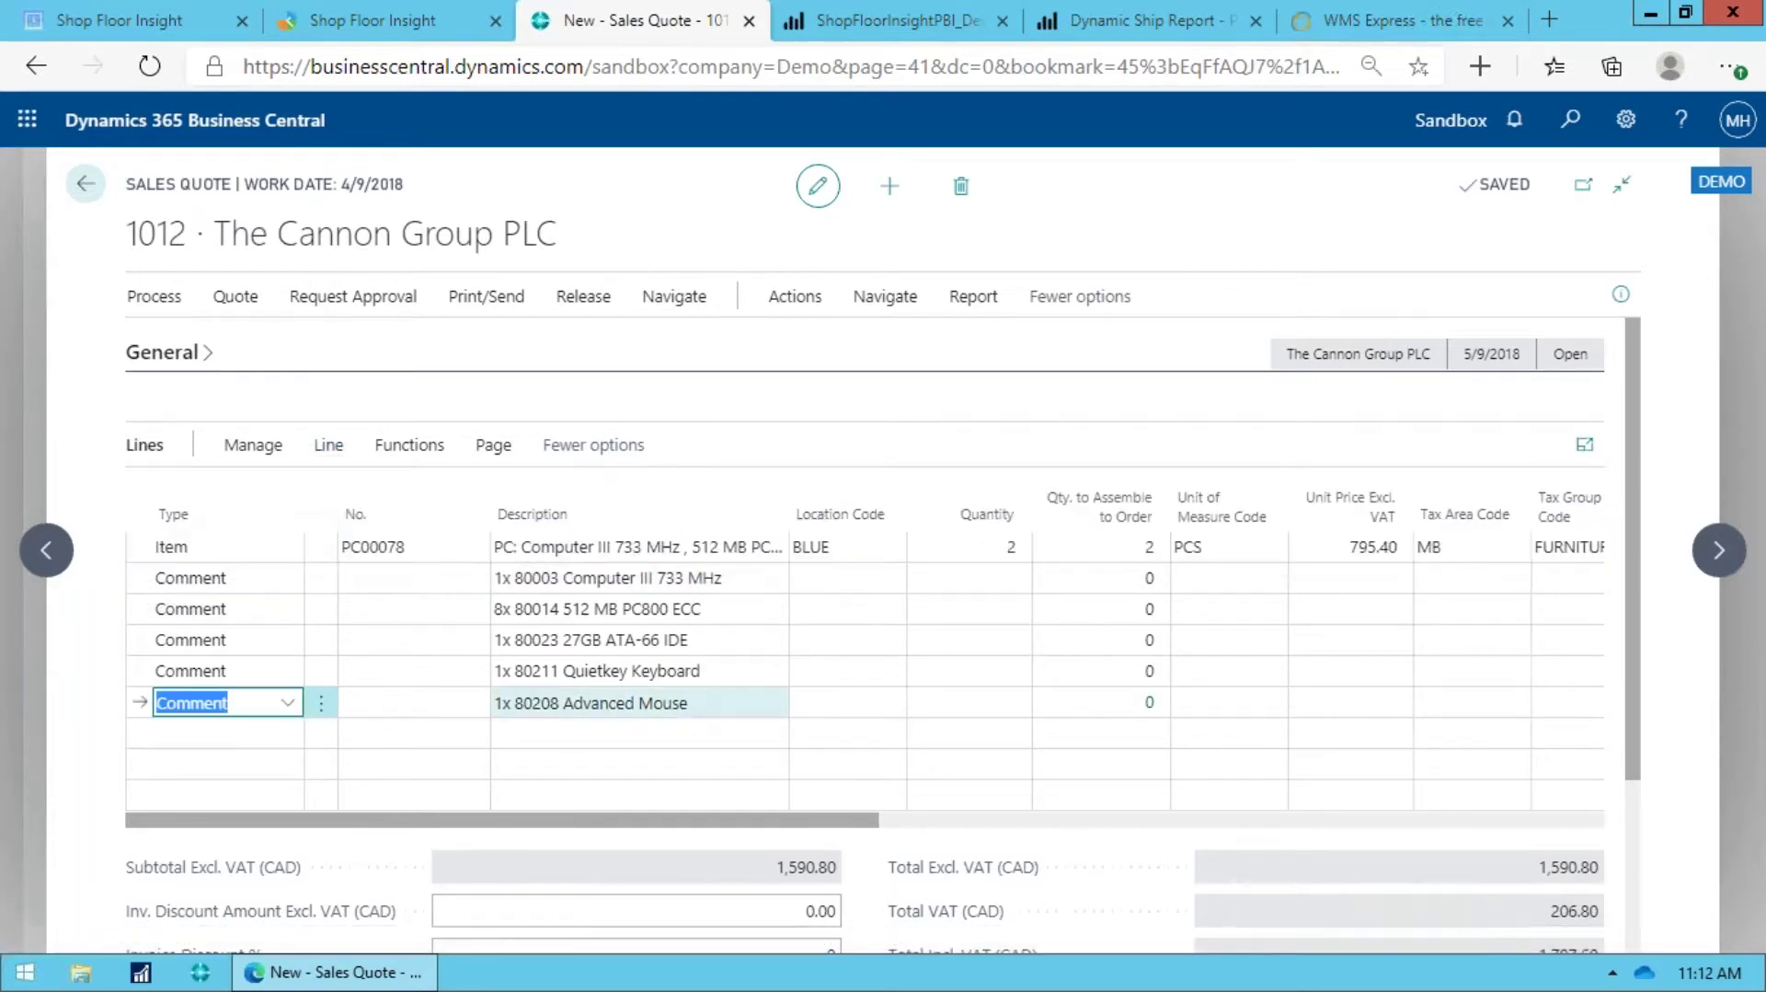
key(Down)
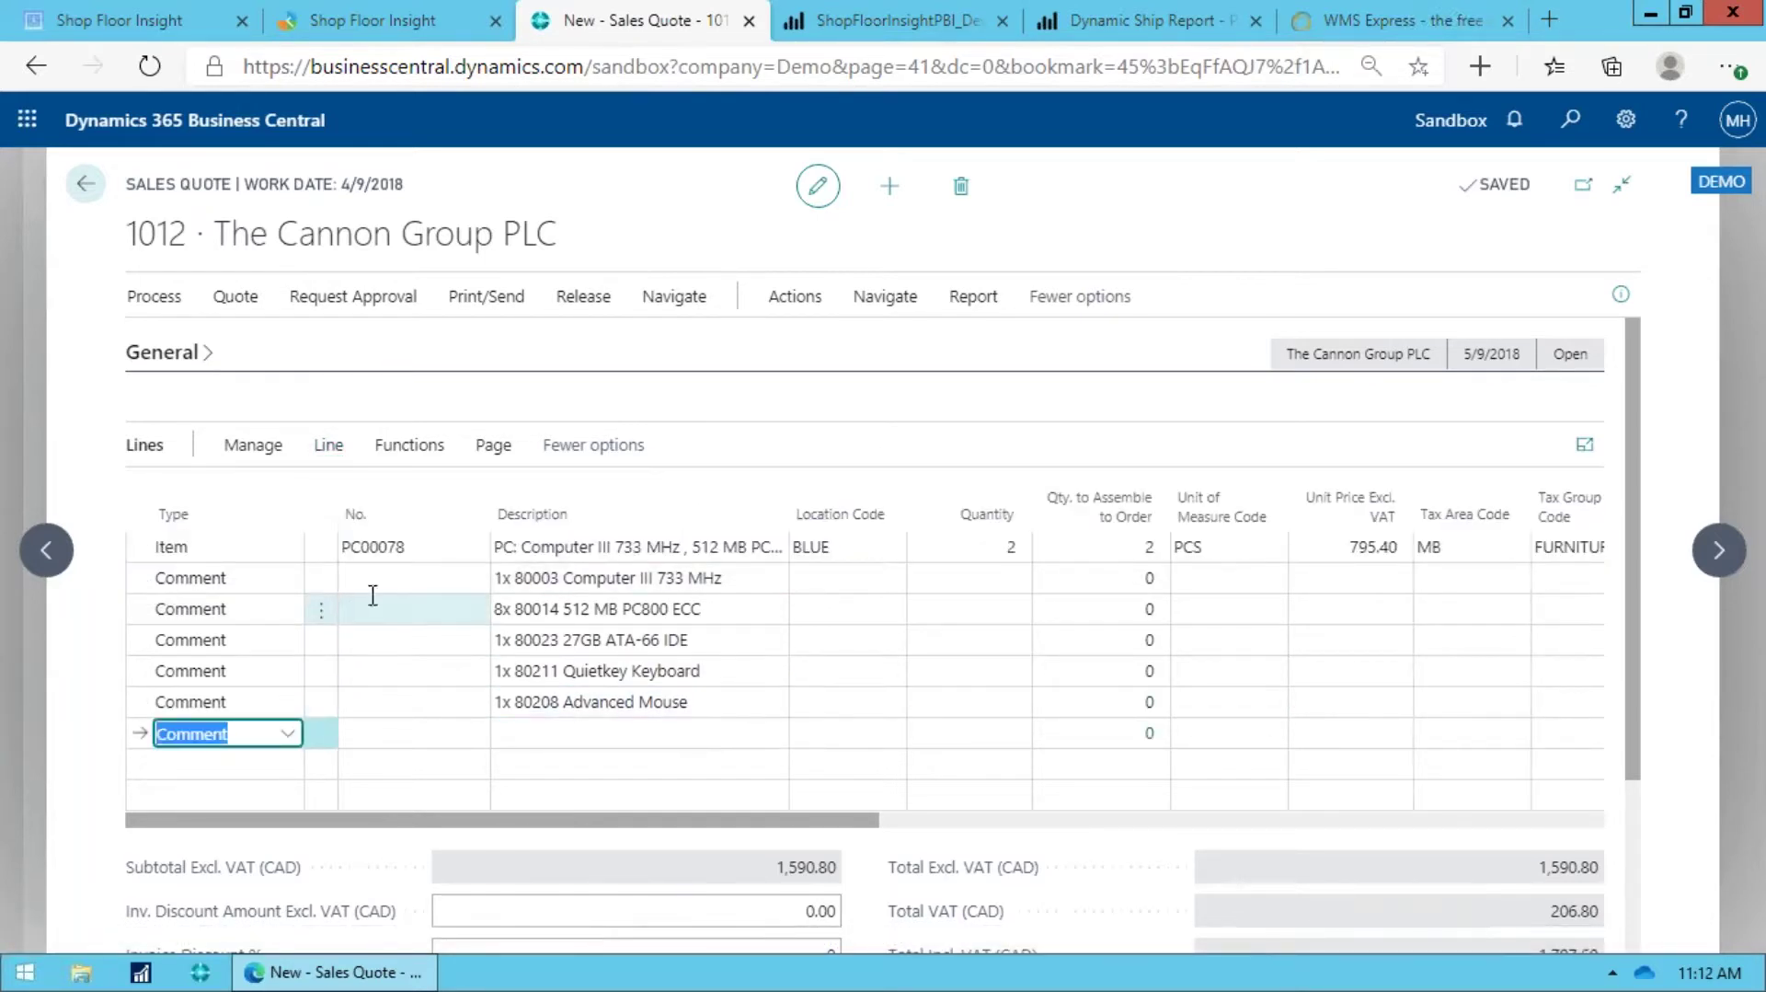
click(330, 445)
click(252, 495)
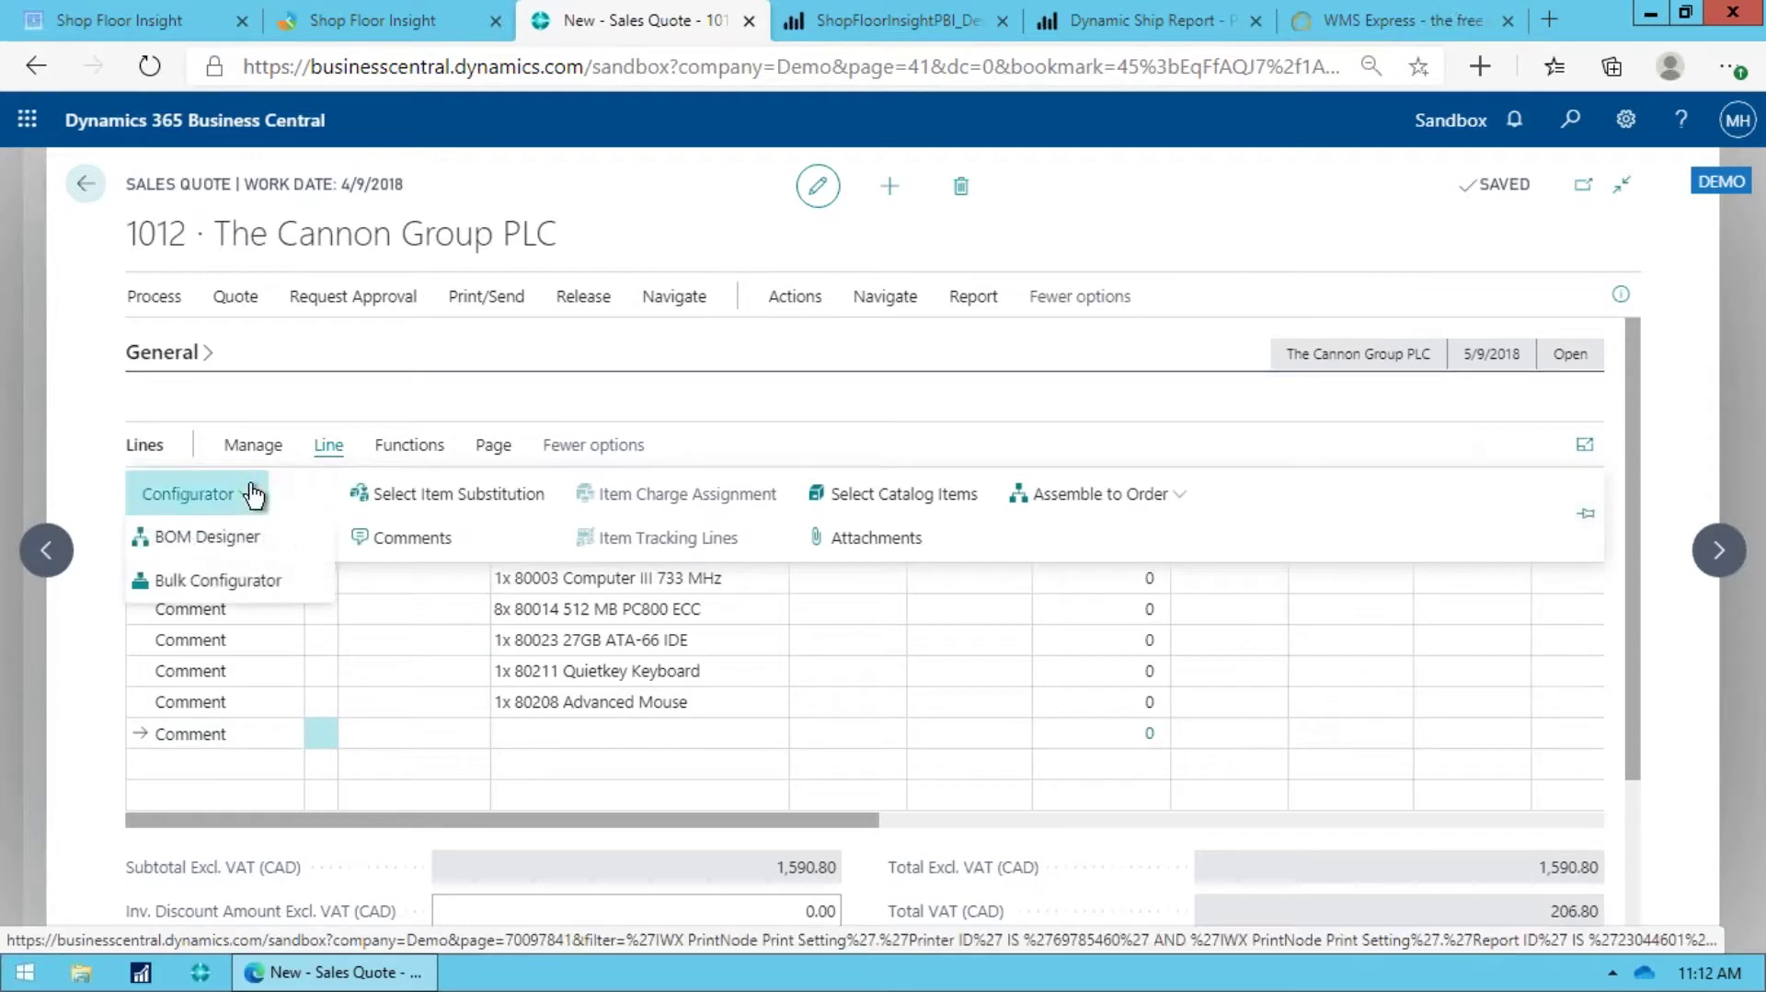
click(230, 538)
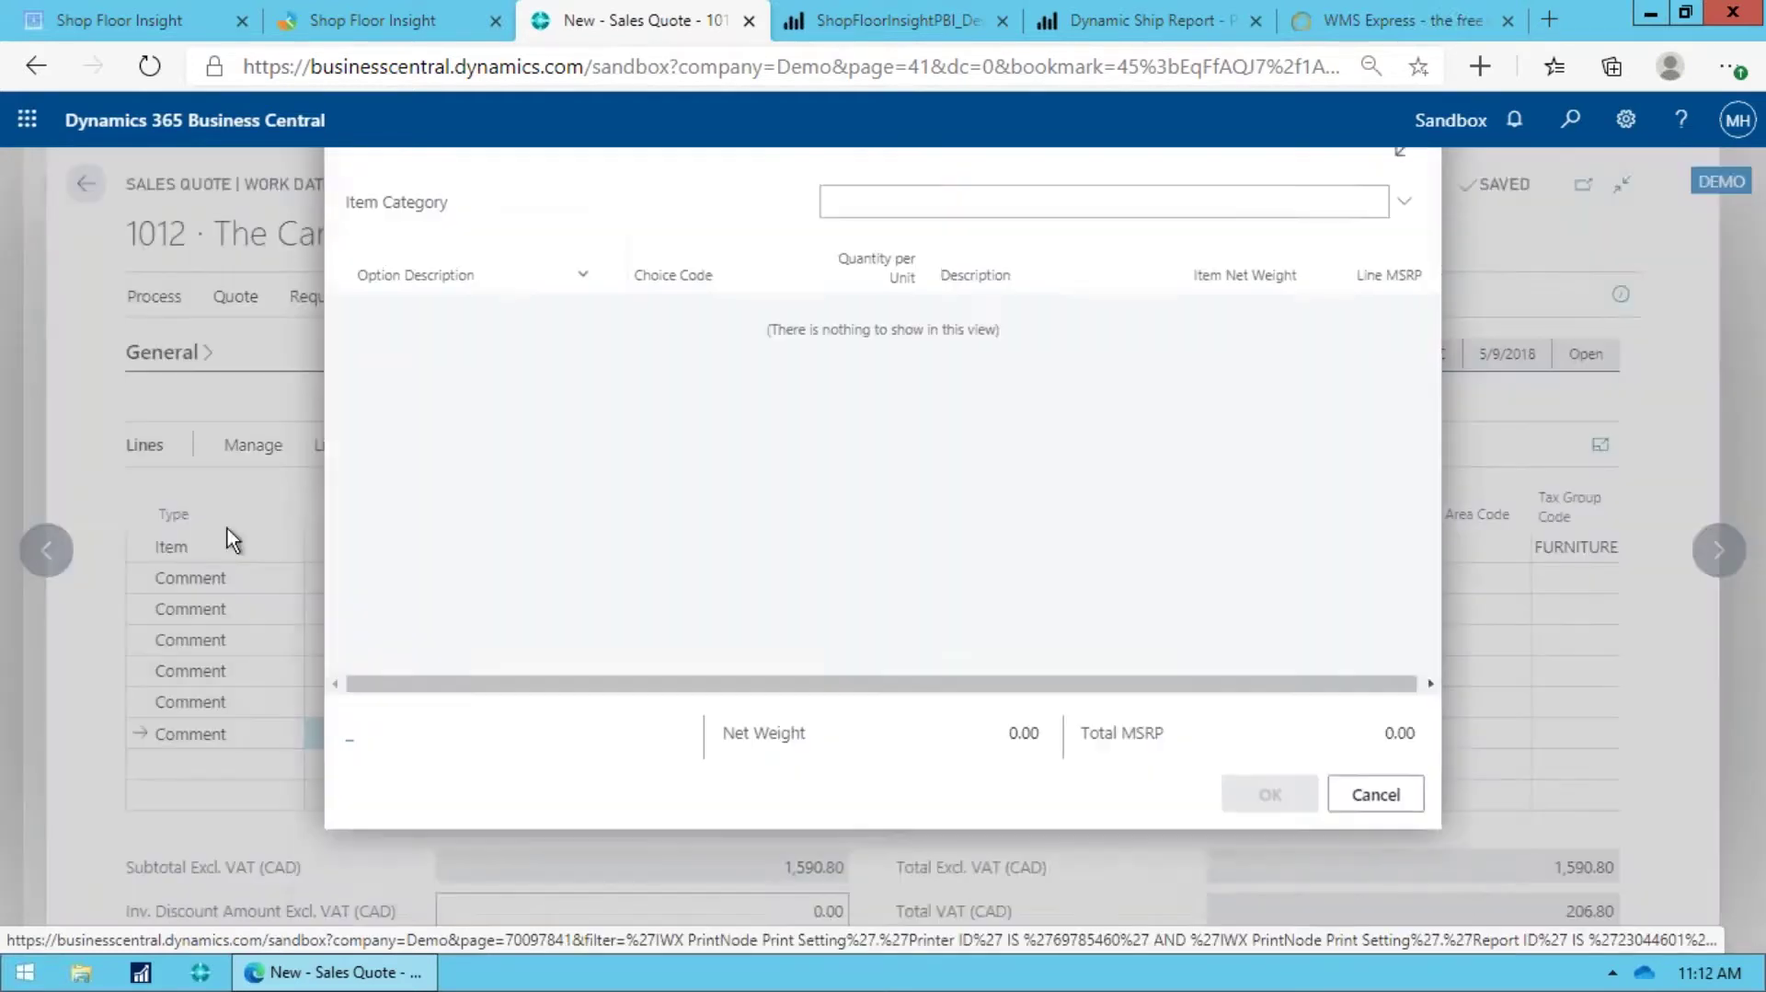
Step: Choose the DESK item category and select 70010, Wooden Door, as the Doors option
click(875, 279)
text(de)
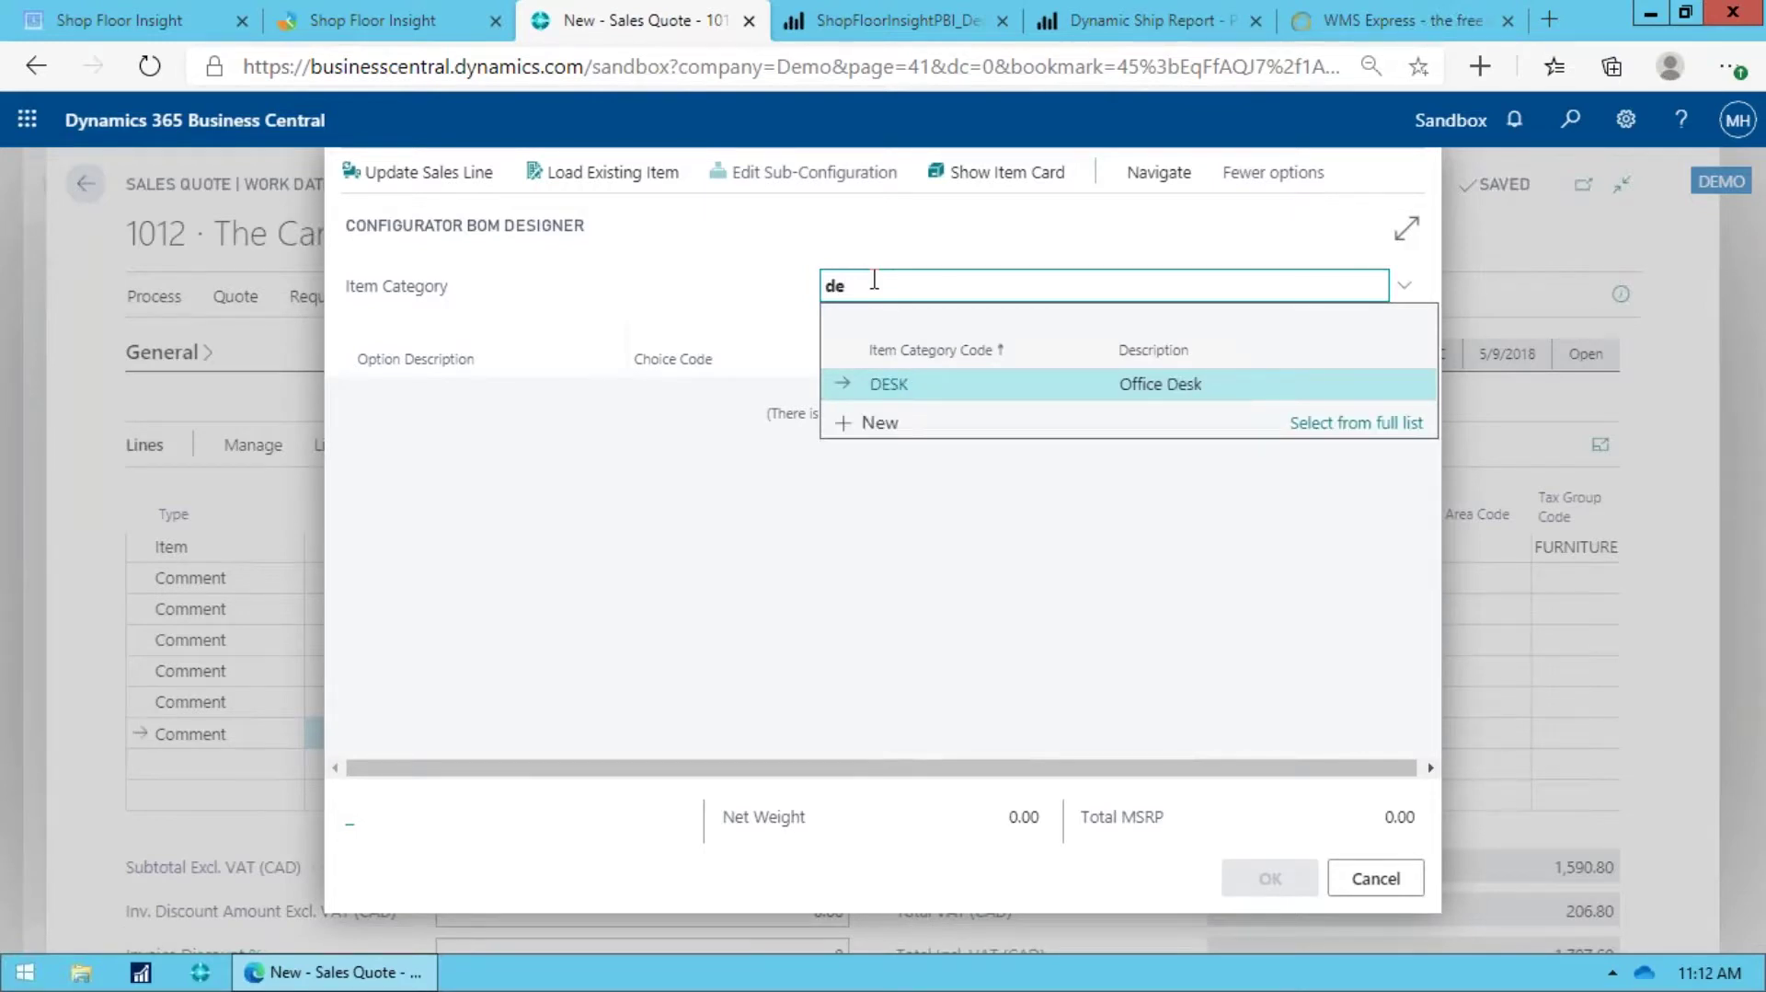
key(Return)
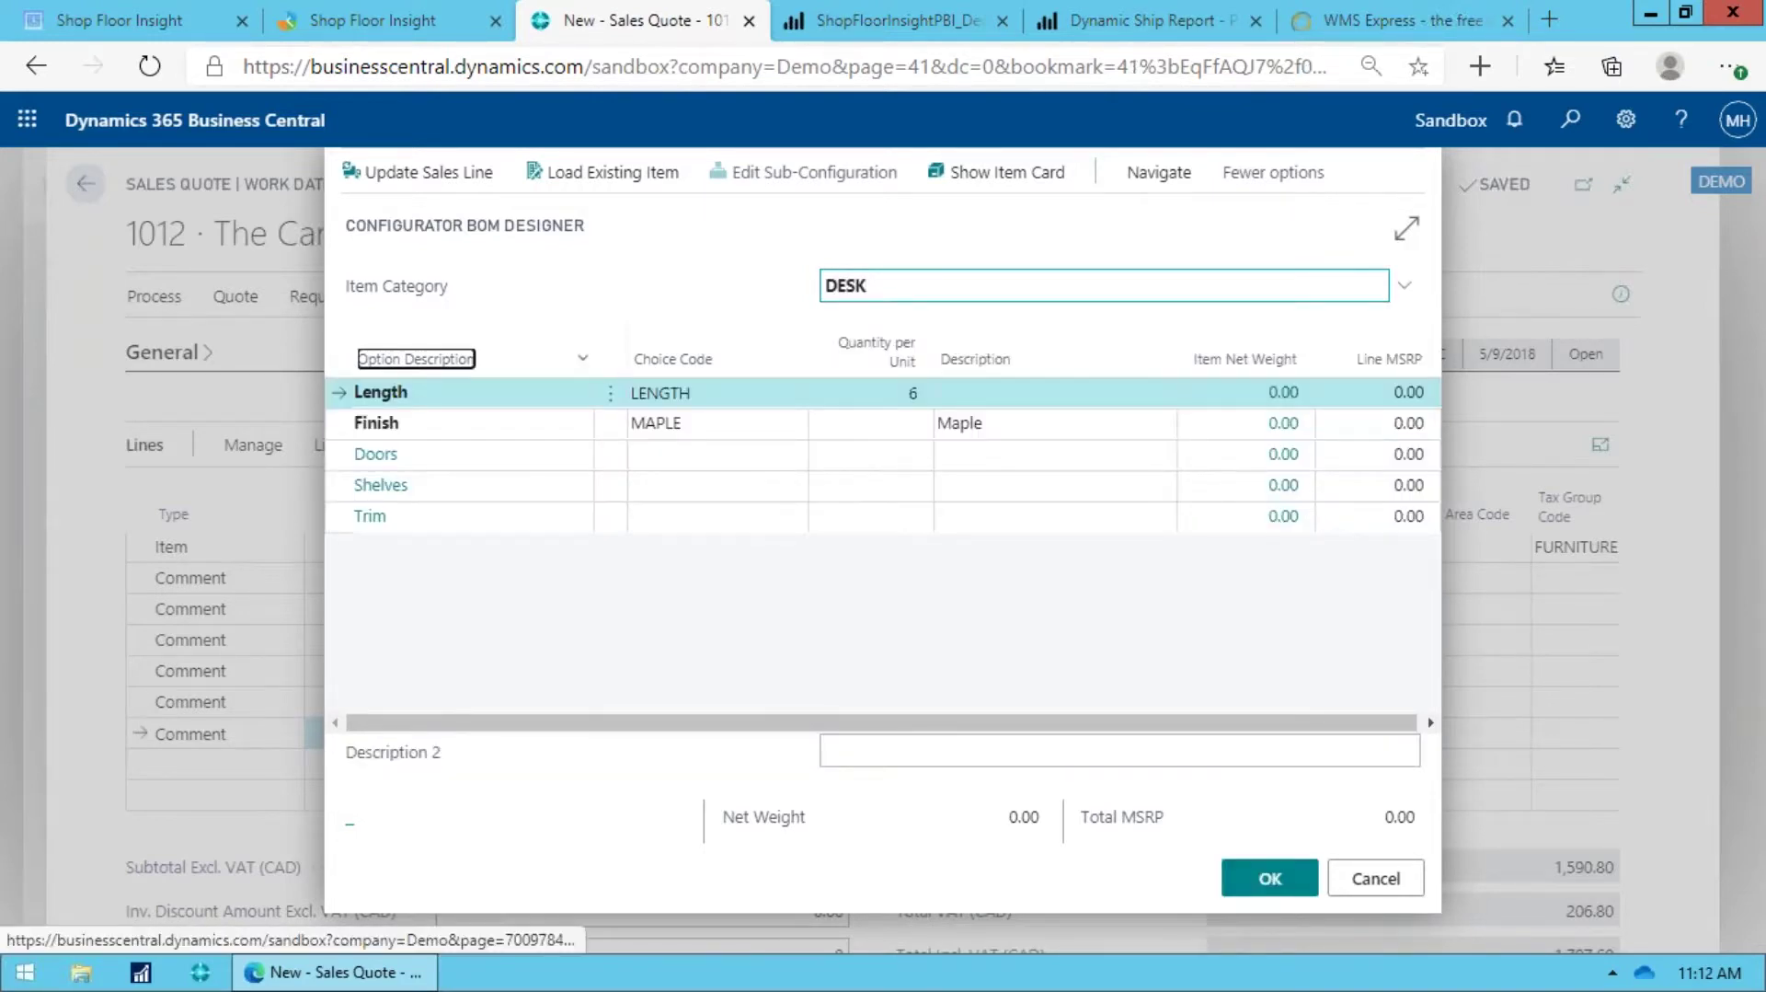
click(753, 393)
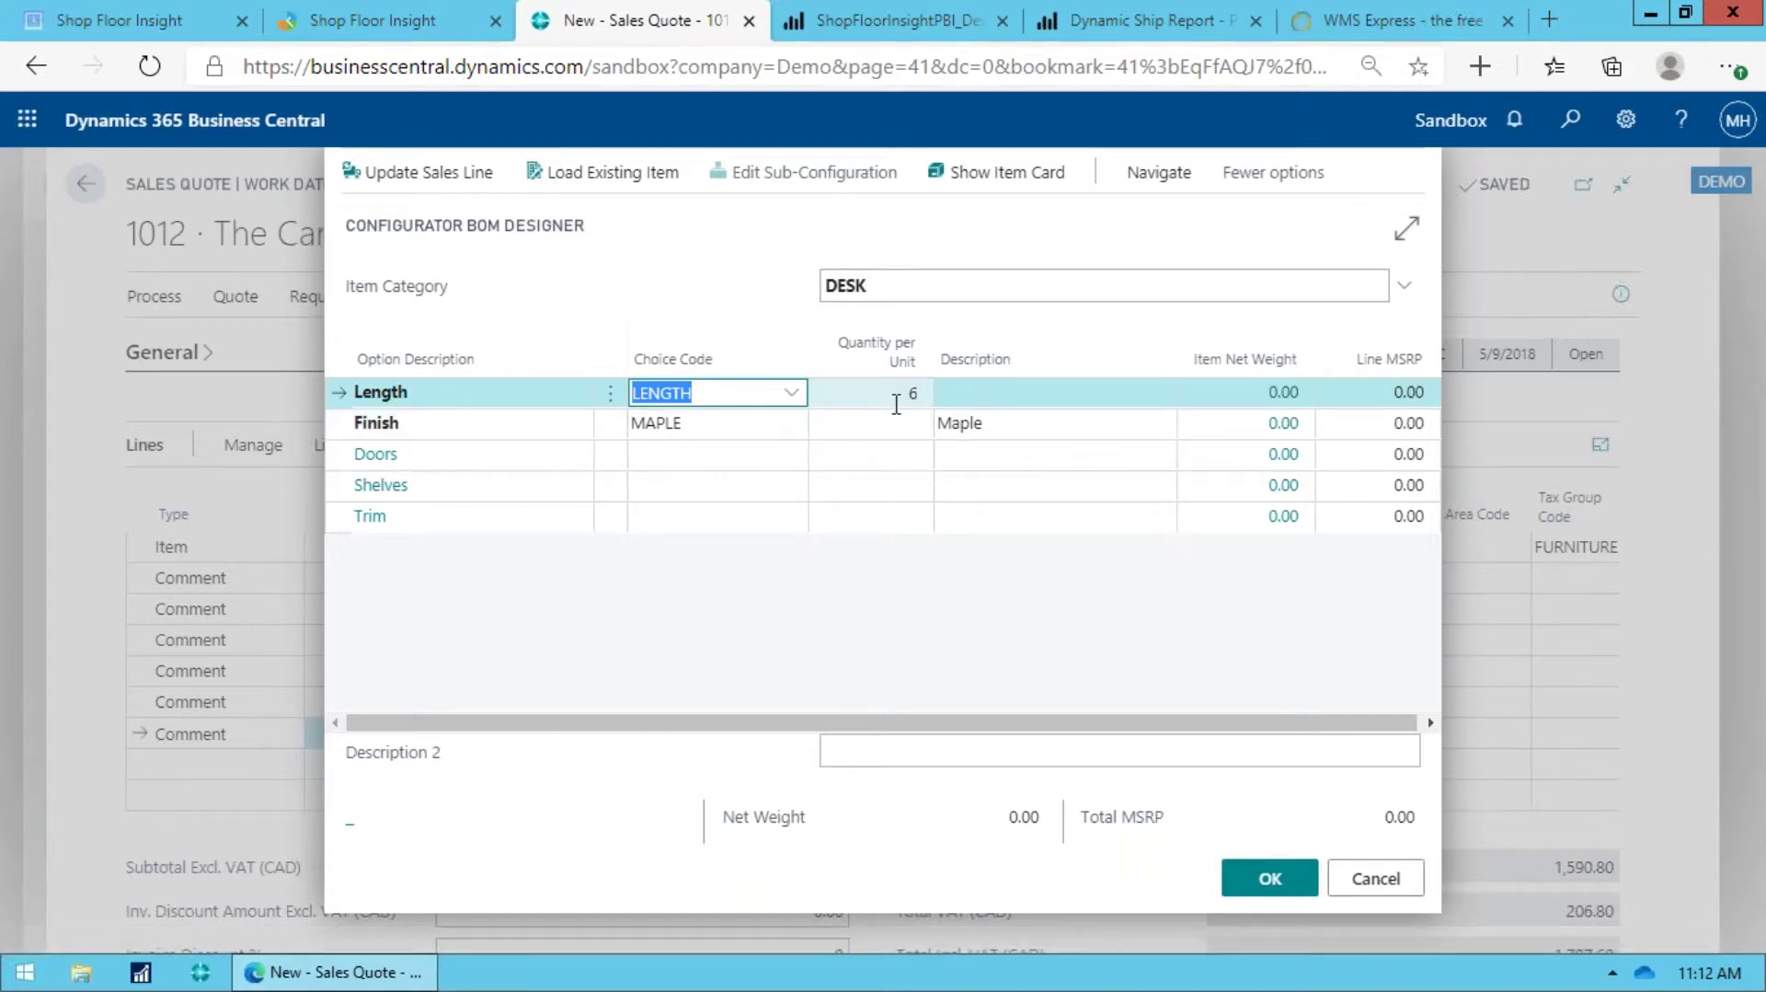
click(764, 457)
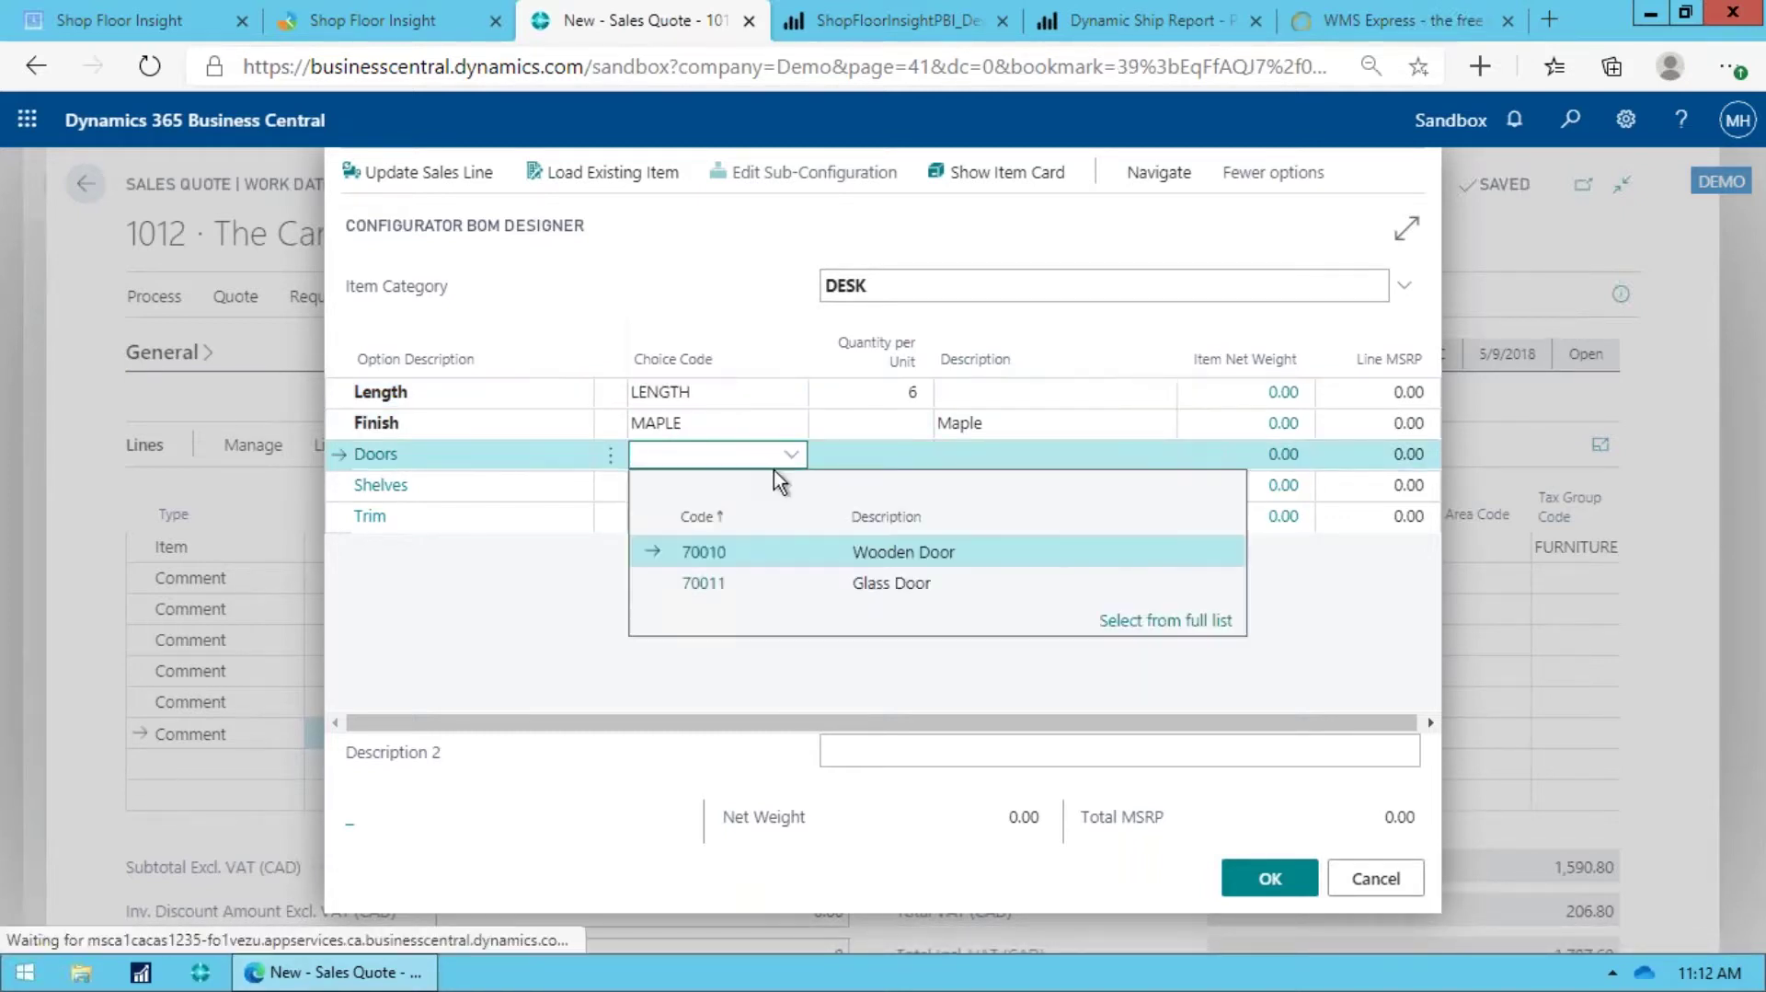
click(784, 460)
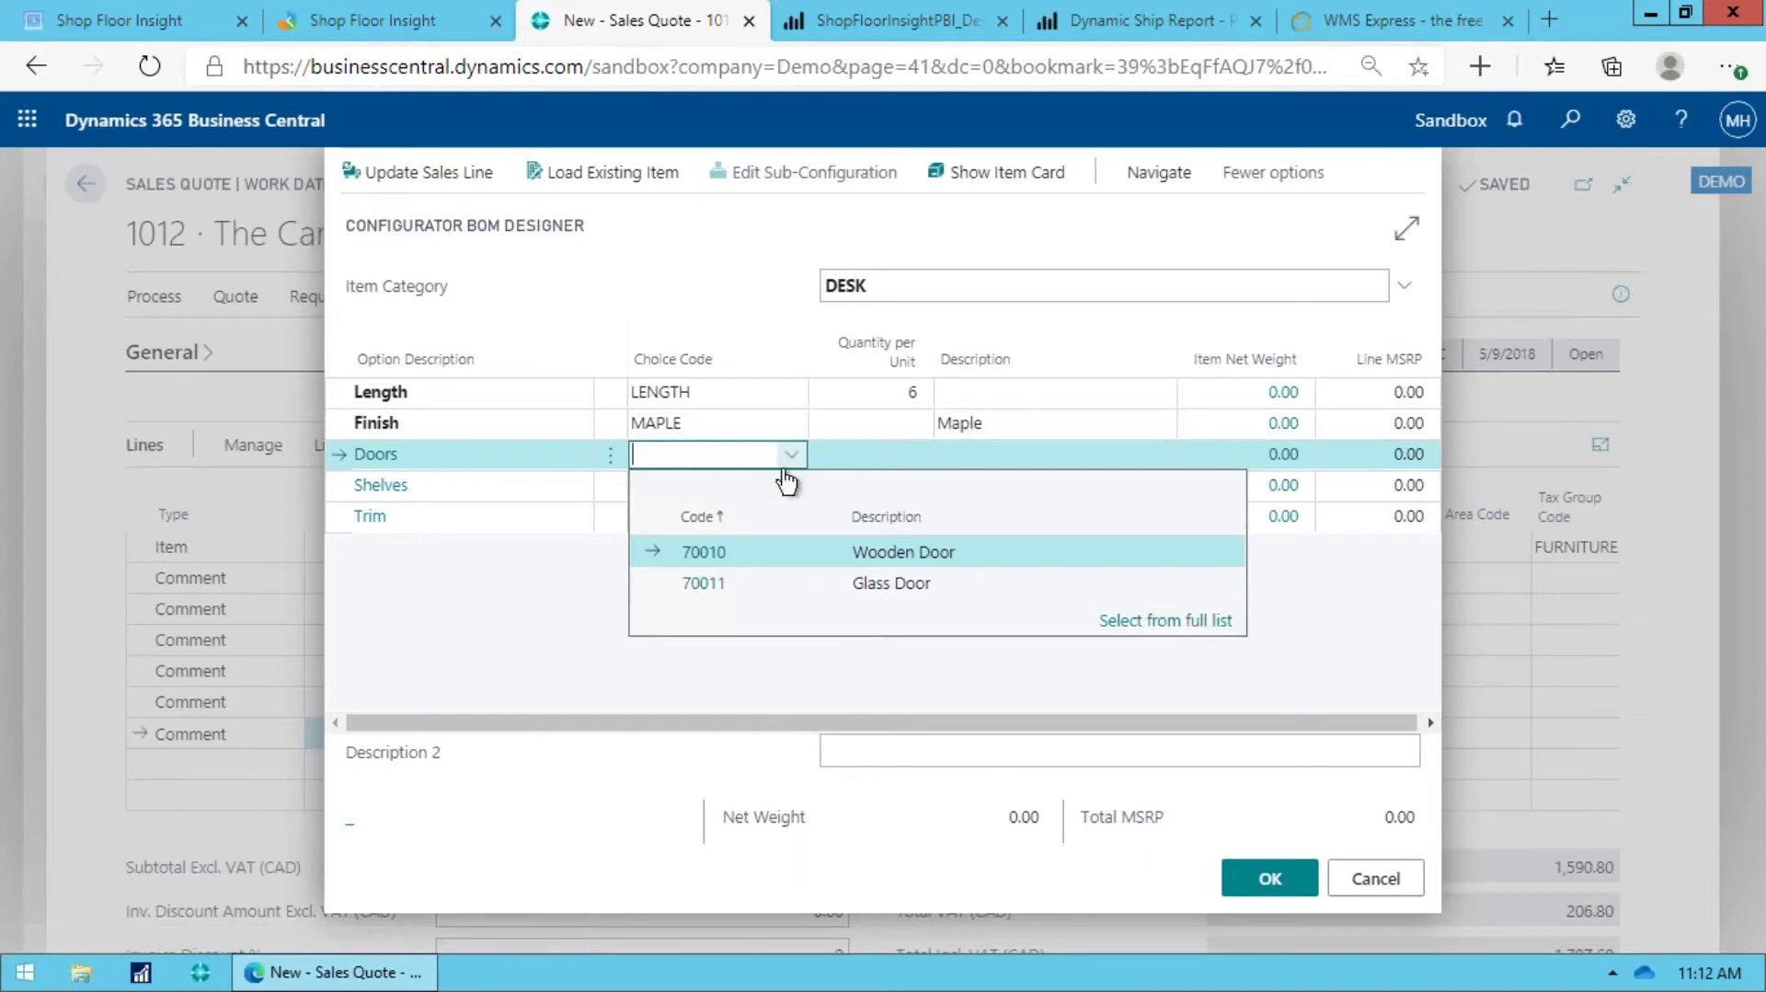
click(708, 554)
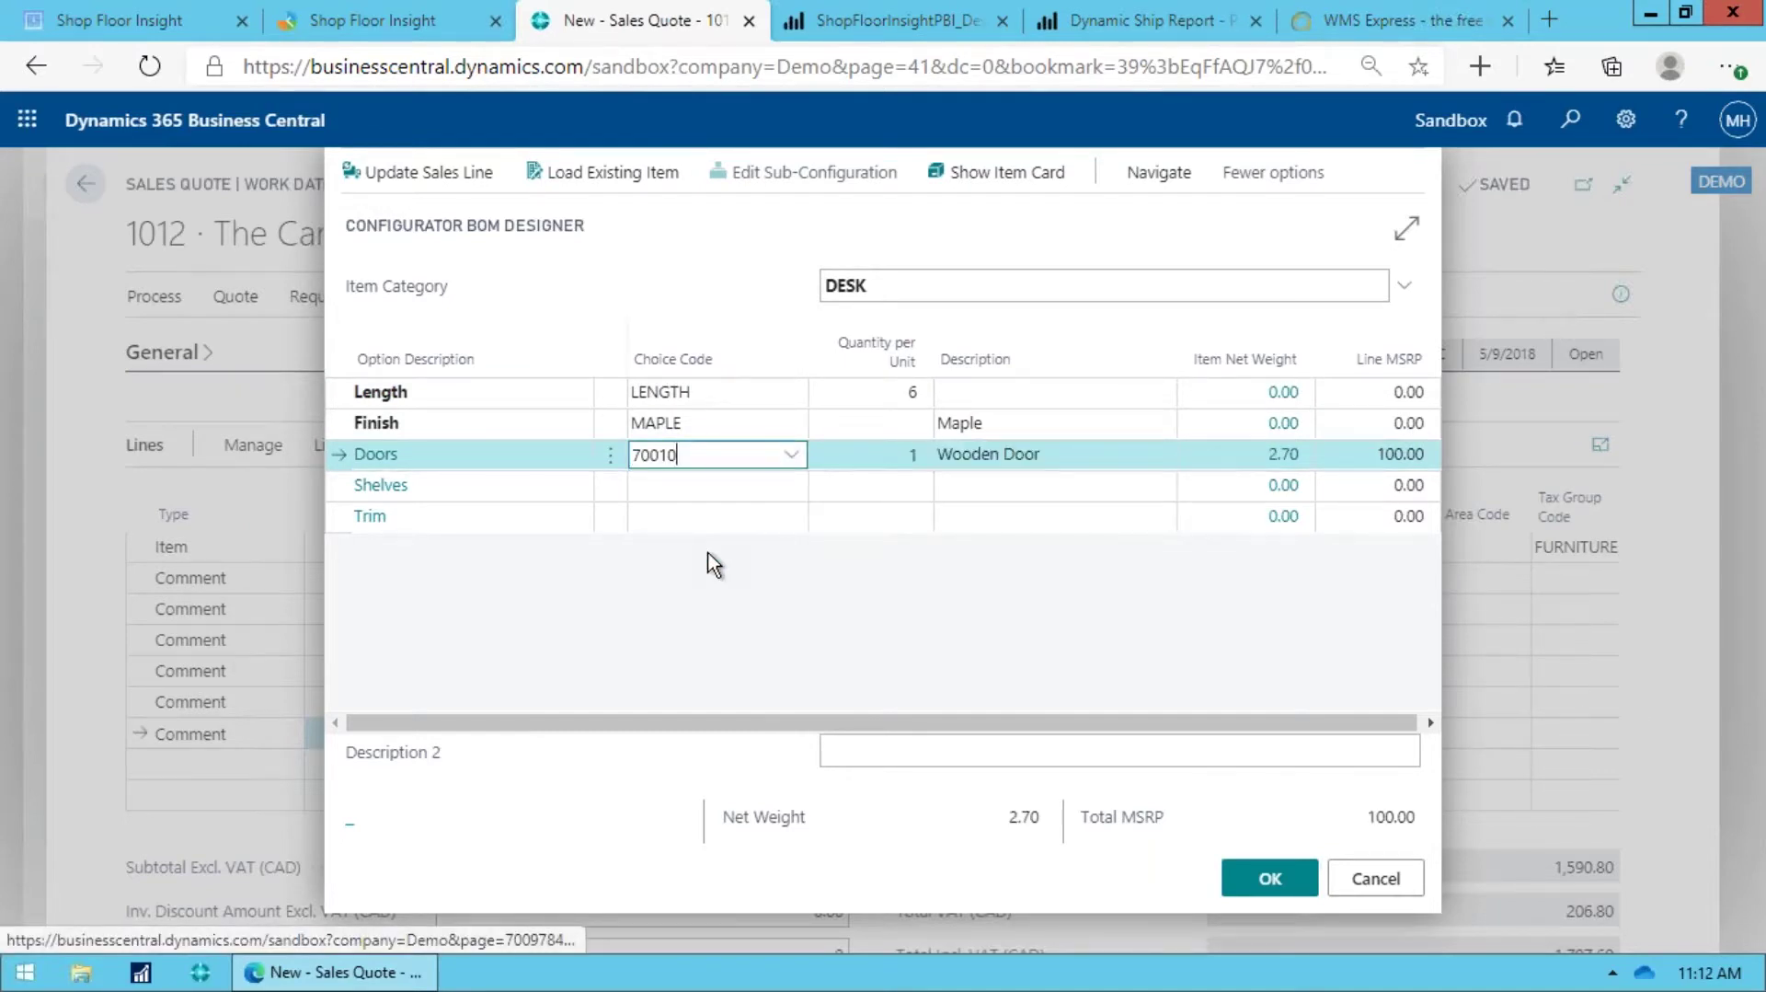
Step: Choose TRIM as the desk's Trim option, leaving the Shelves option unselected
click(782, 497)
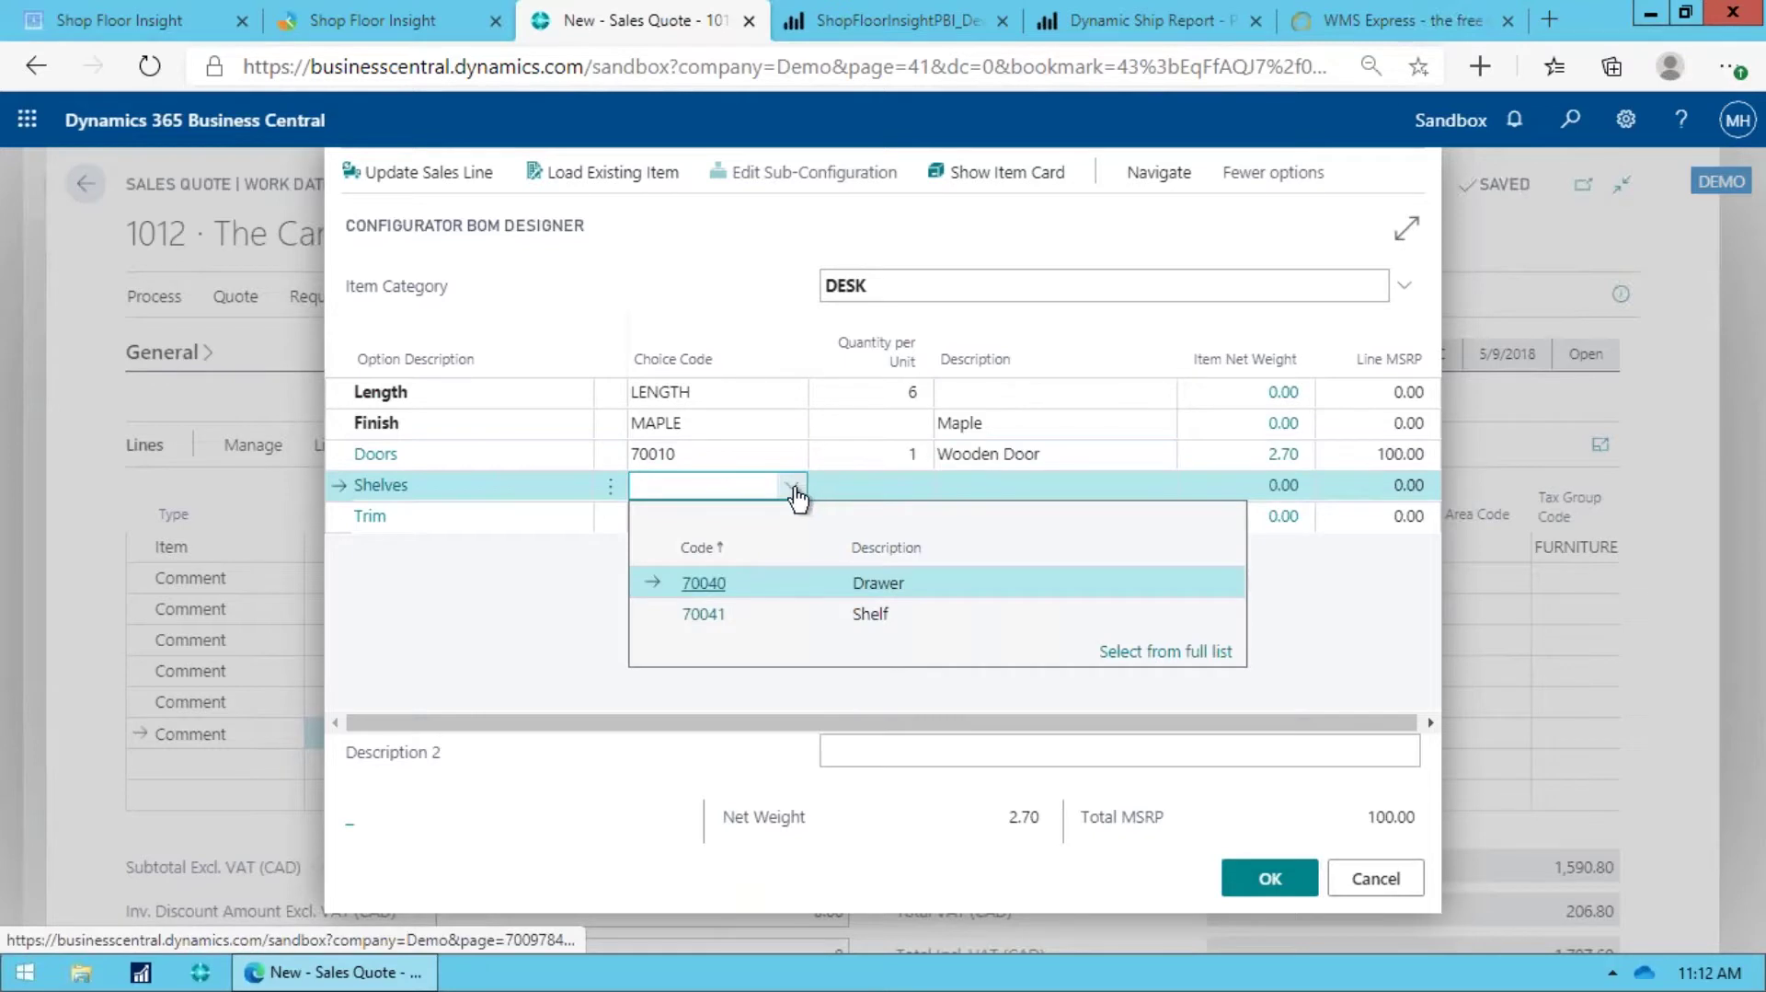
click(775, 456)
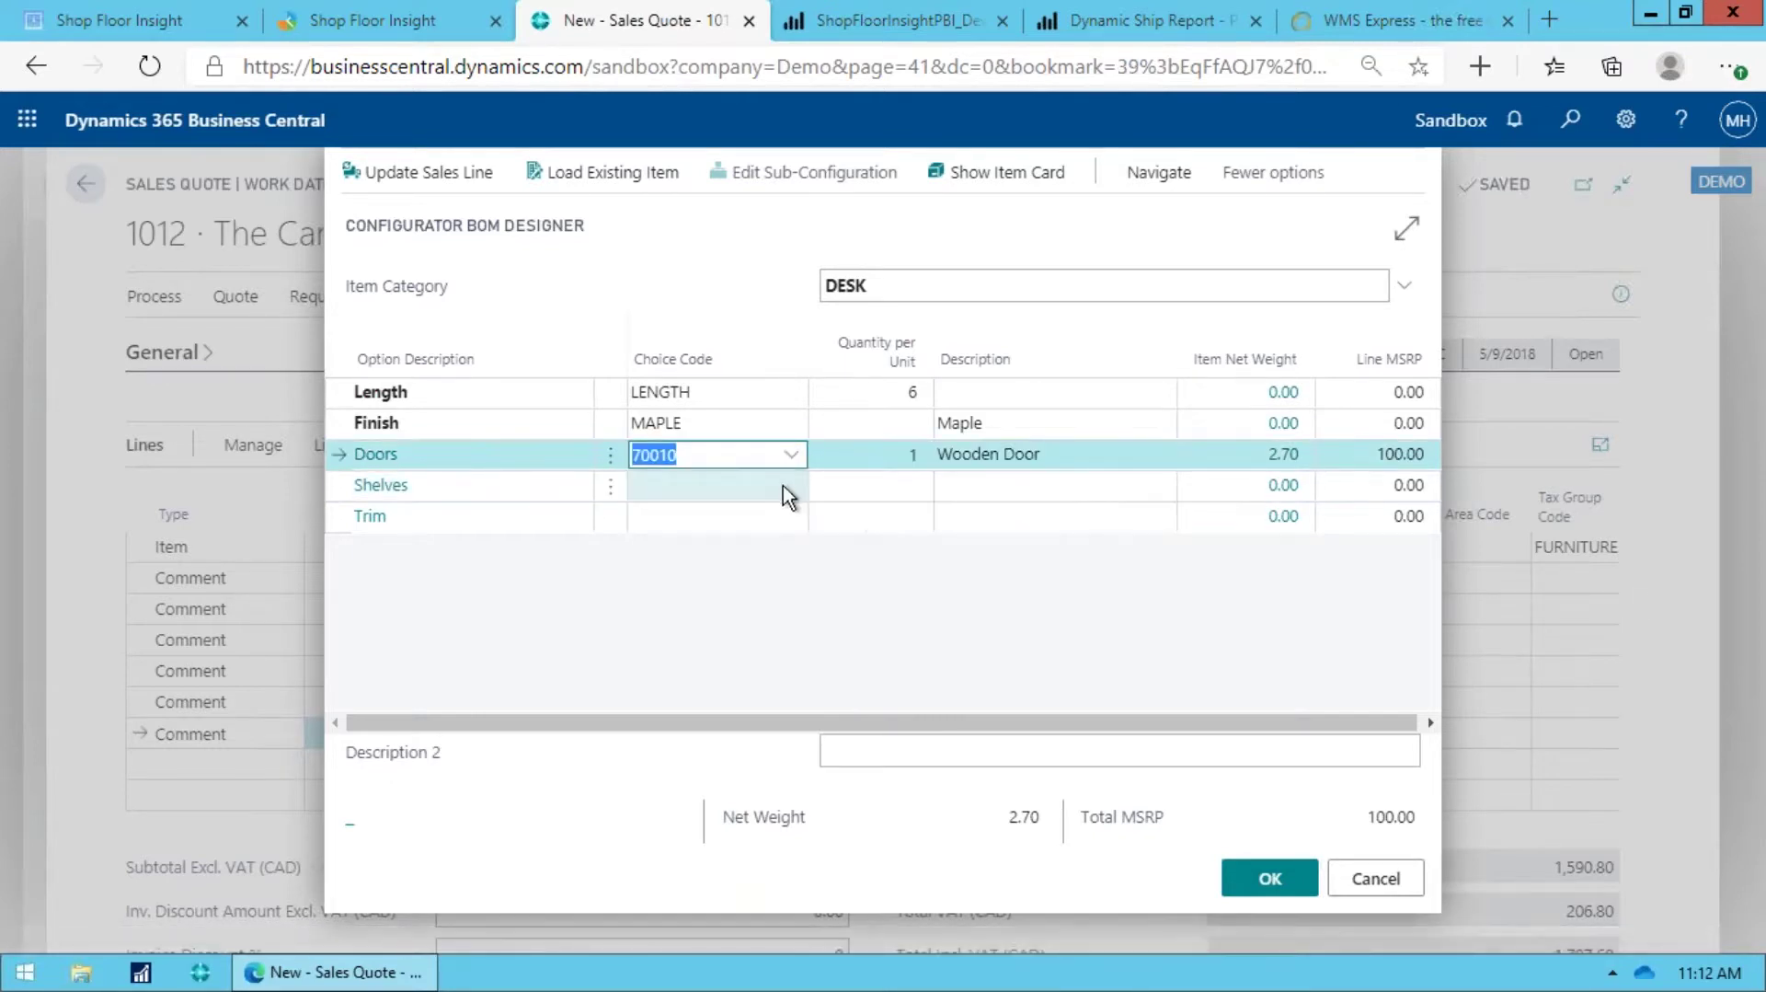
click(786, 516)
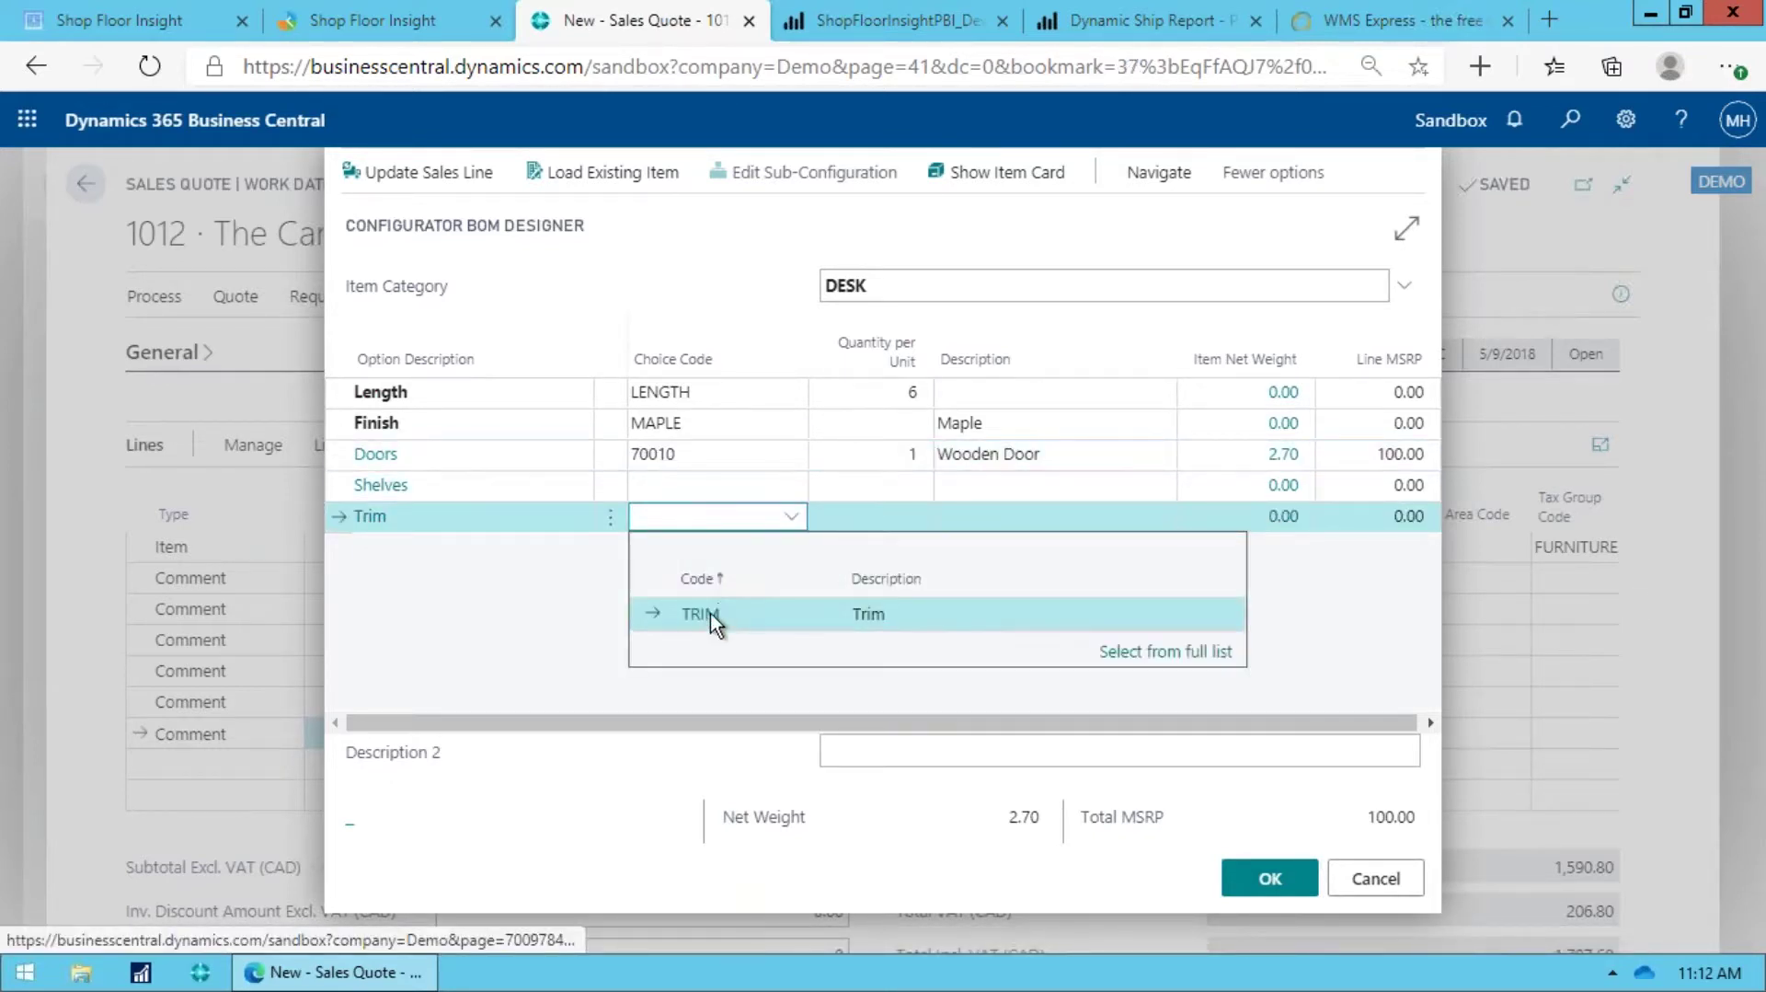
click(706, 618)
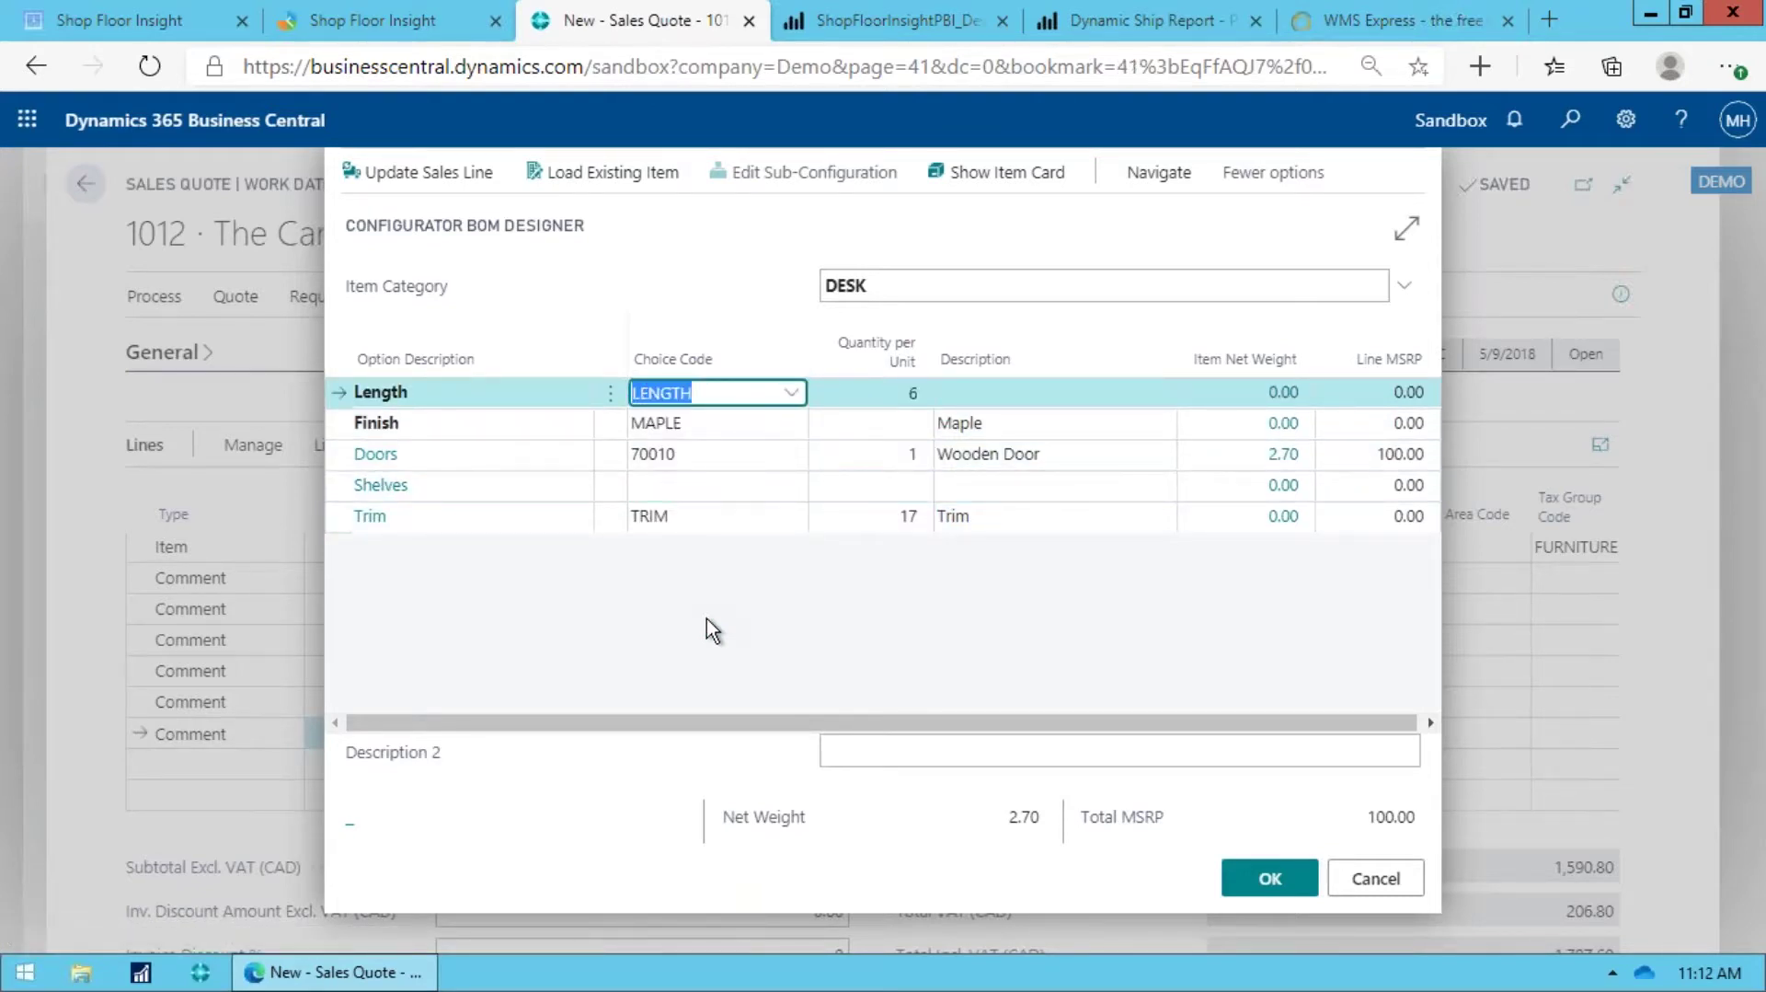
Step: Set the quantity per unit of the desk's Length option to 12
key(Tab)
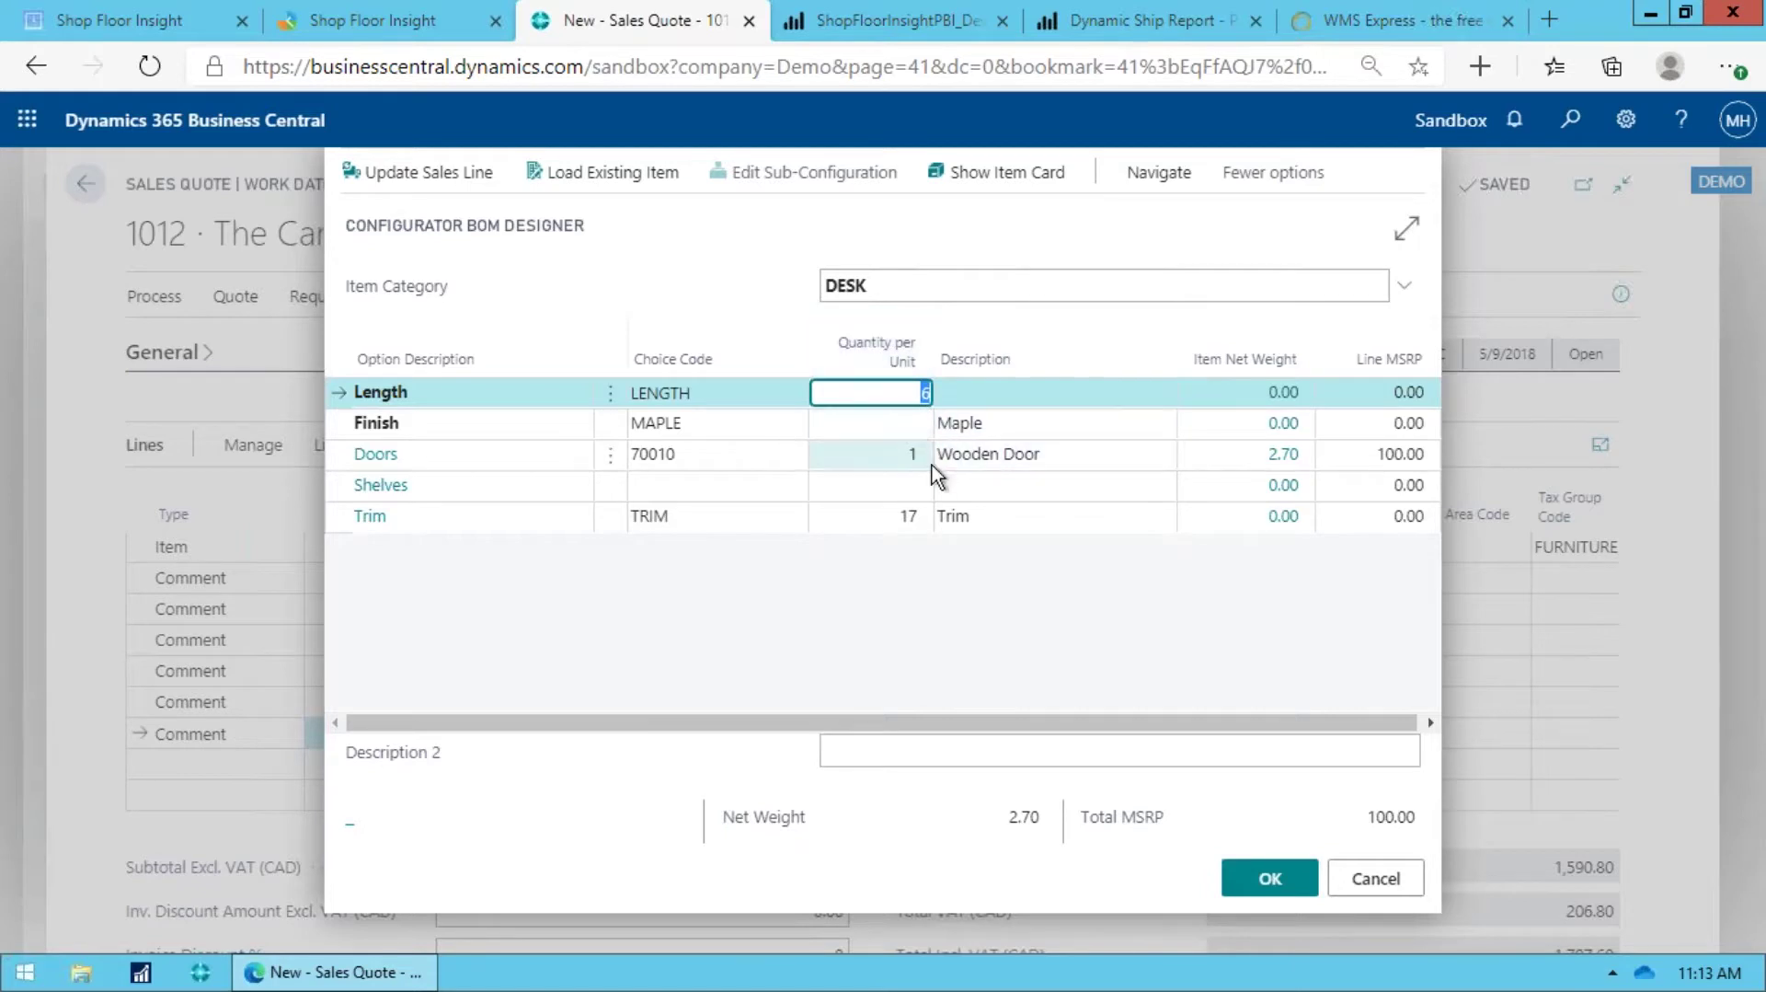
text(12)
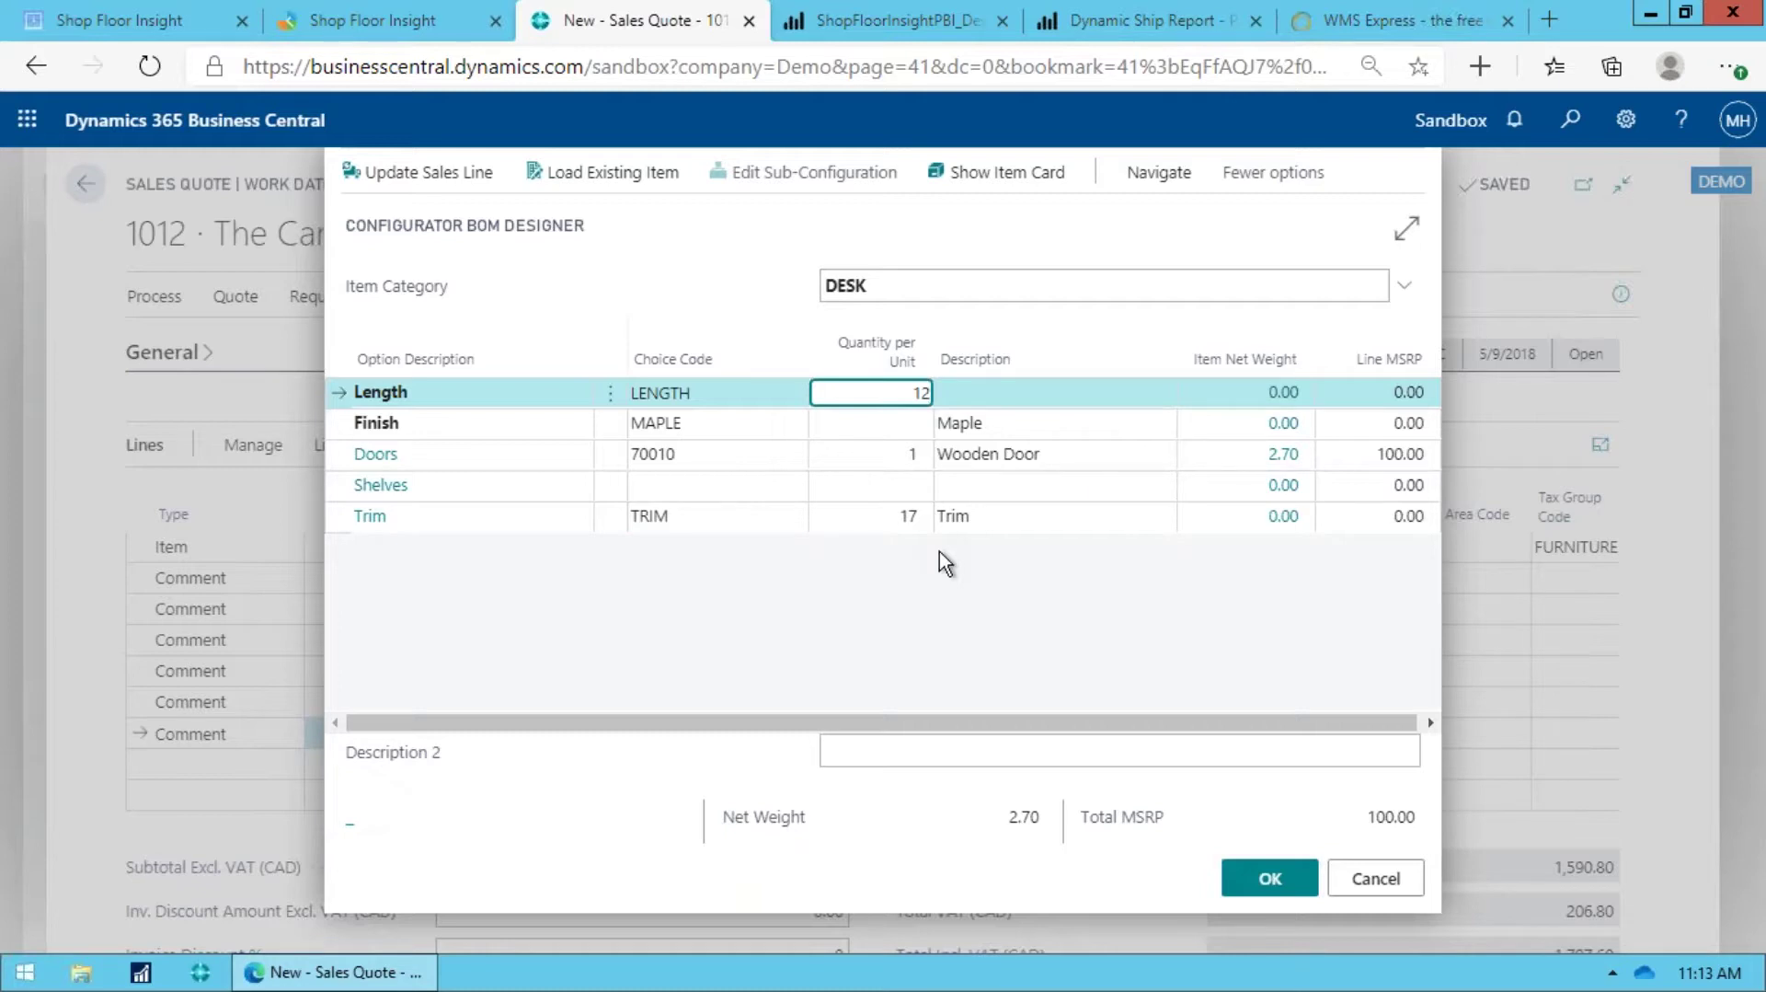
key(Return)
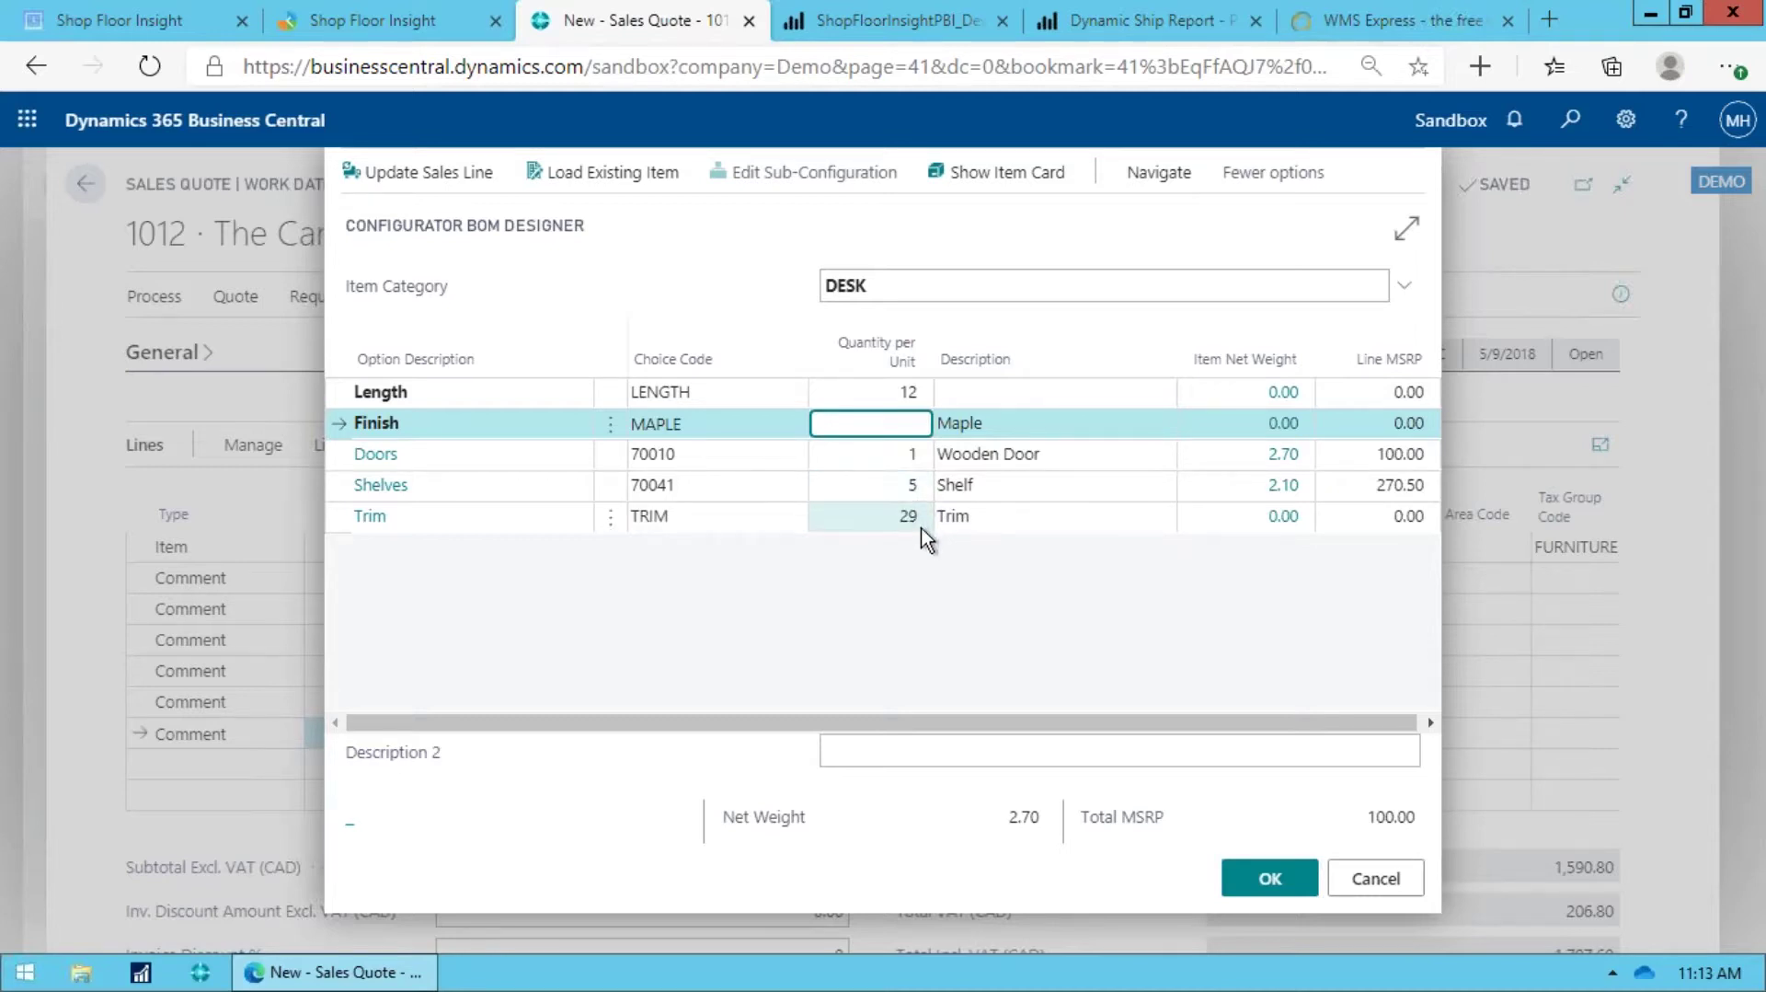
Step: Set the quantity per unit of the desk's Length option to 20 and close the BOM Designer
click(901, 392)
text(20)
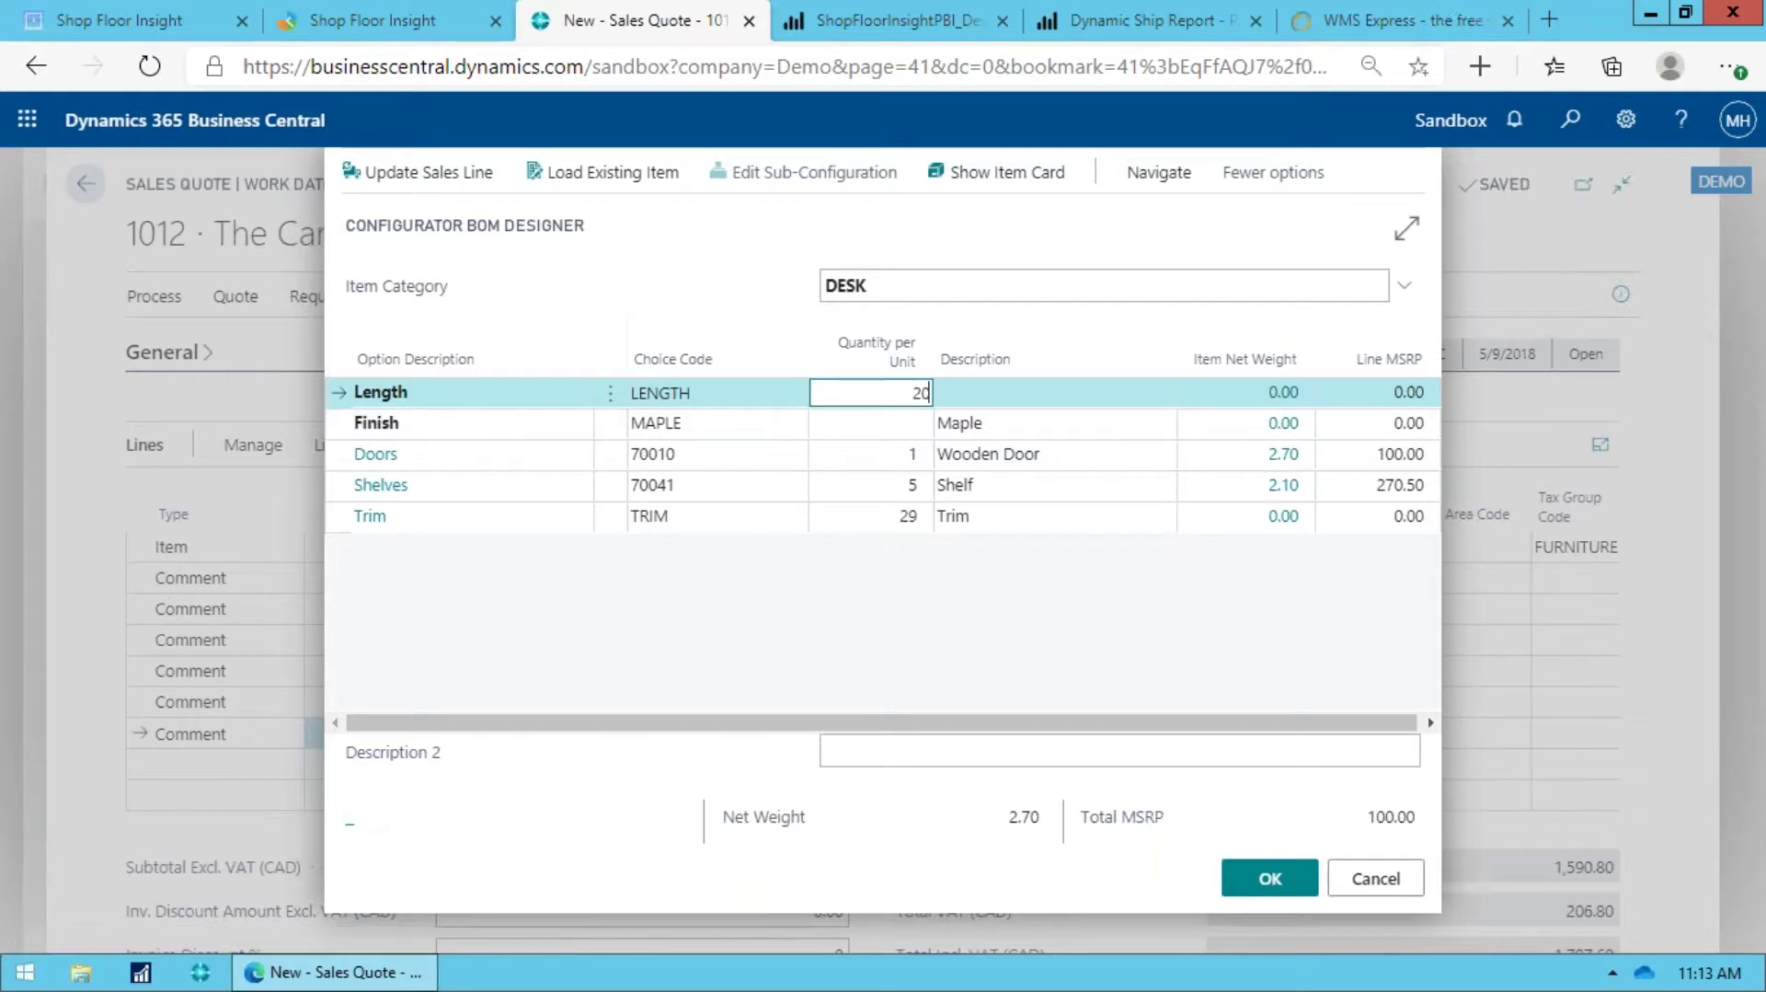
key(Return)
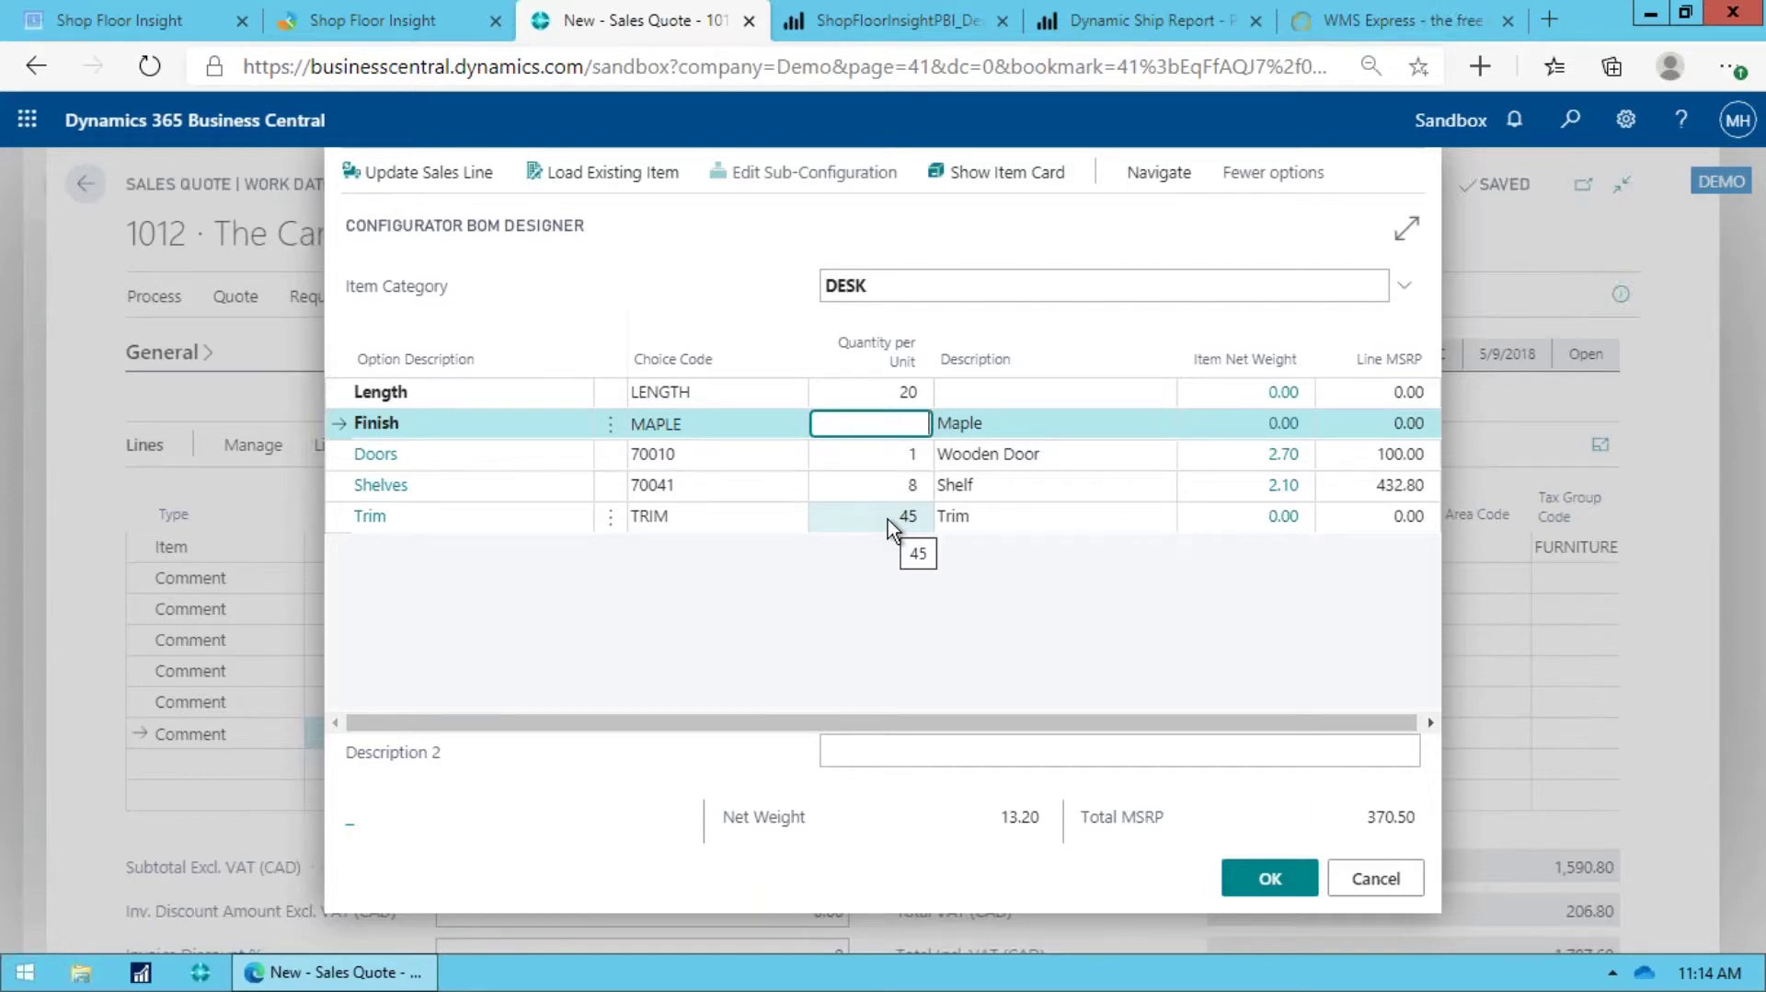
click(884, 391)
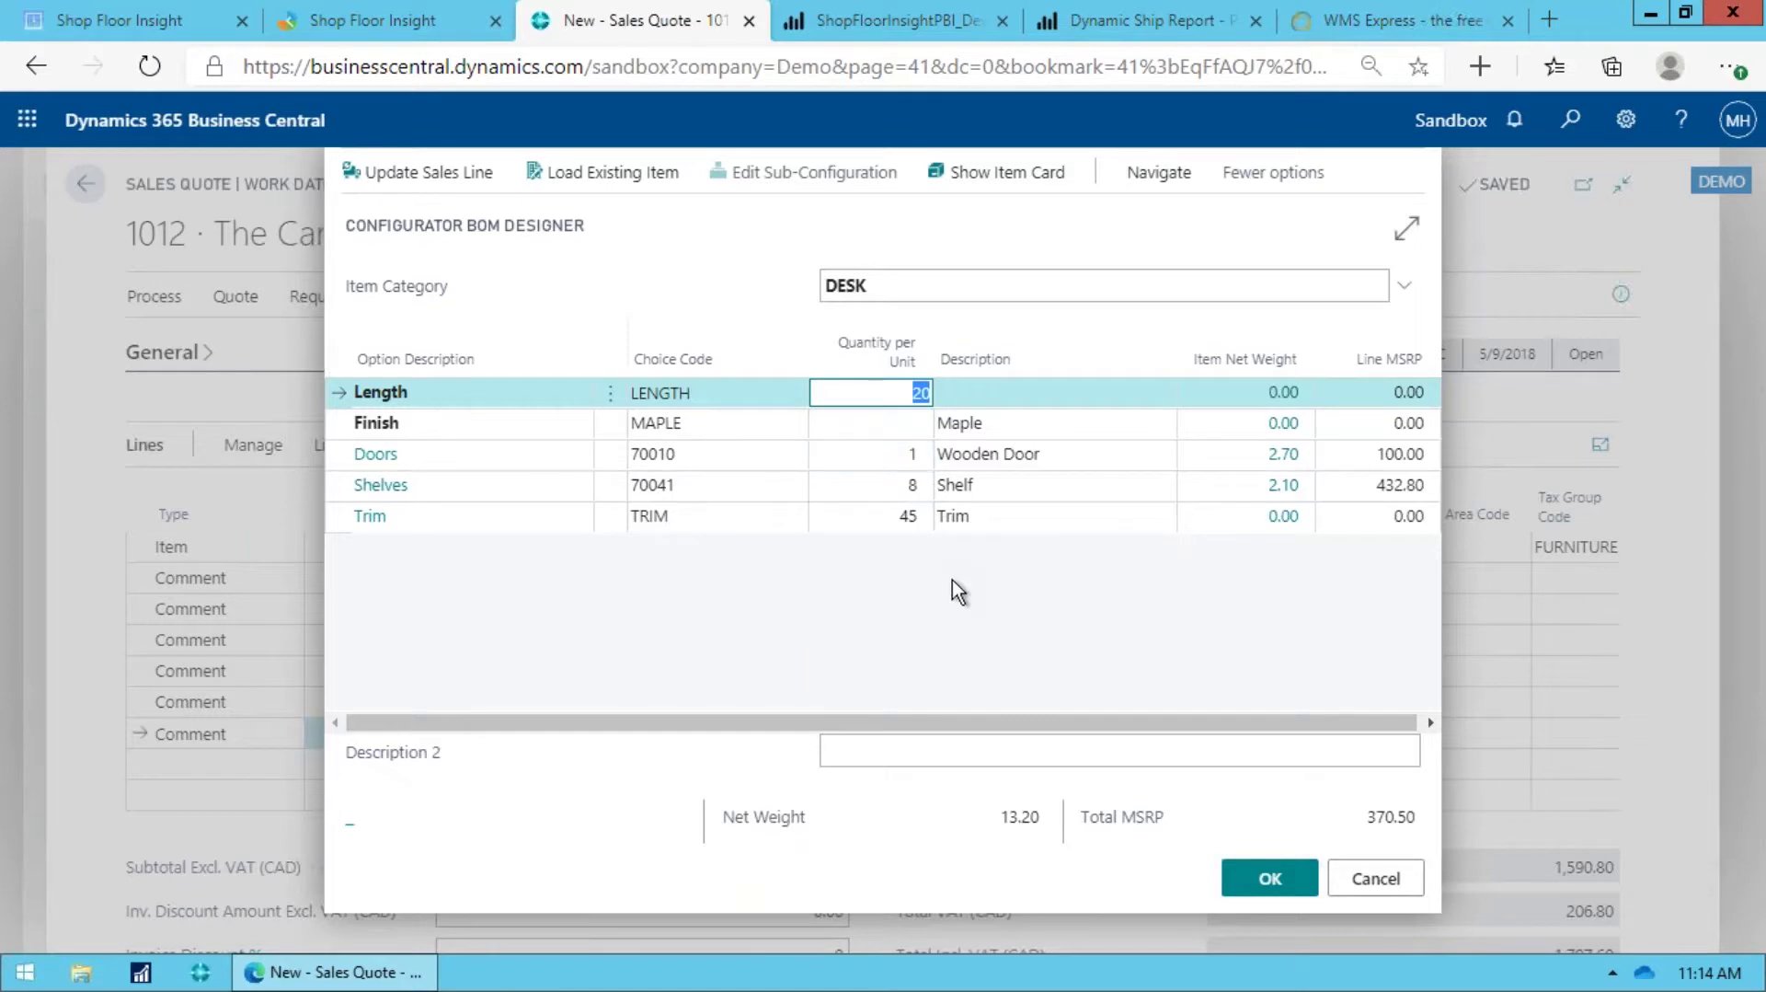
click(1270, 878)
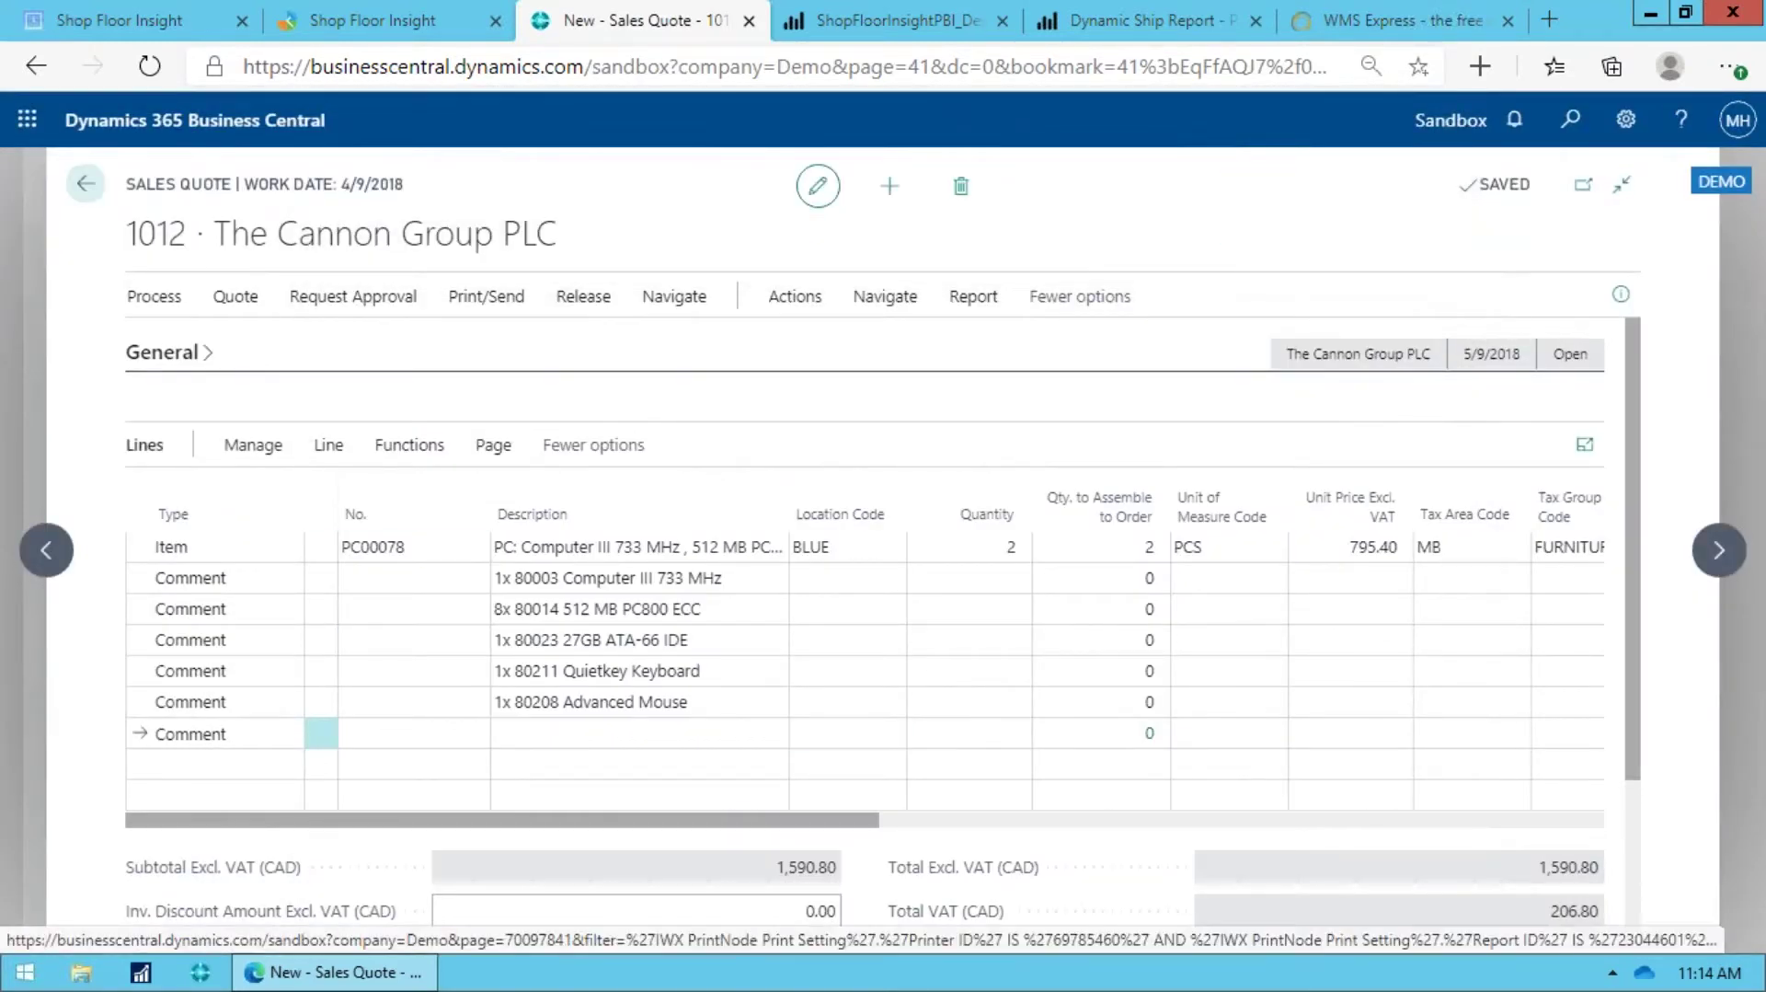
Step: Reopen the BOM Designer for the empty comment line and choose the DESK item category
click(256, 448)
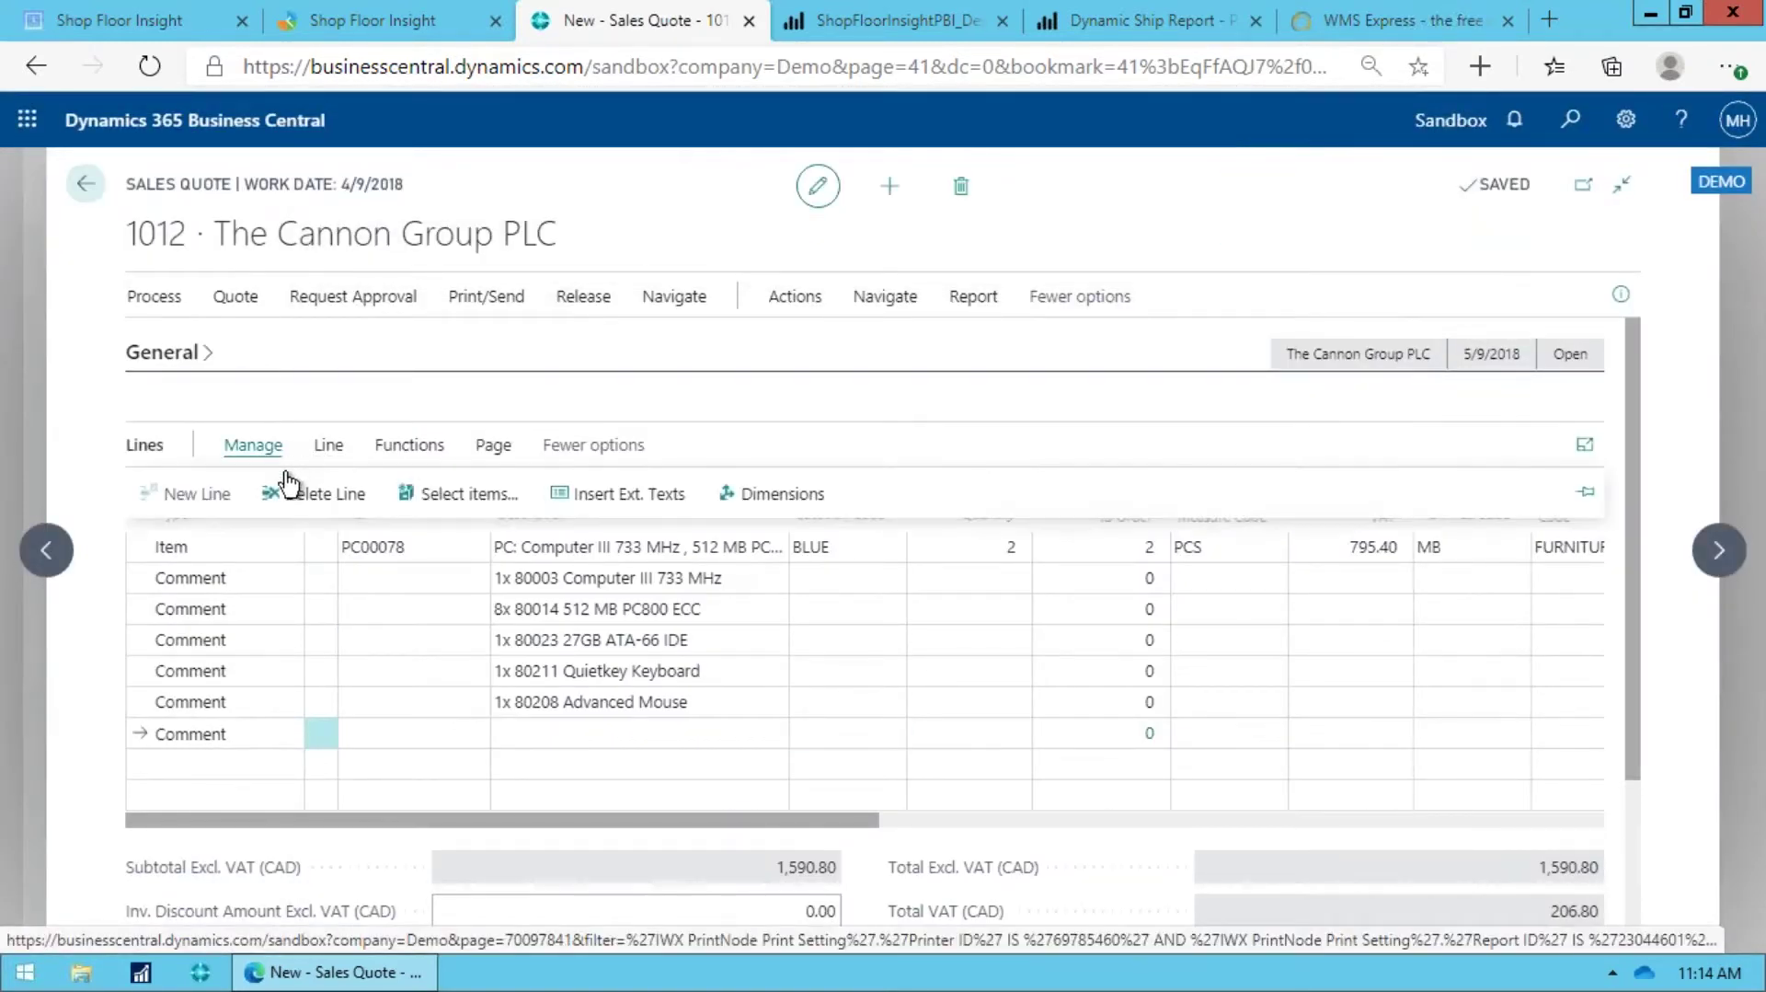
click(341, 454)
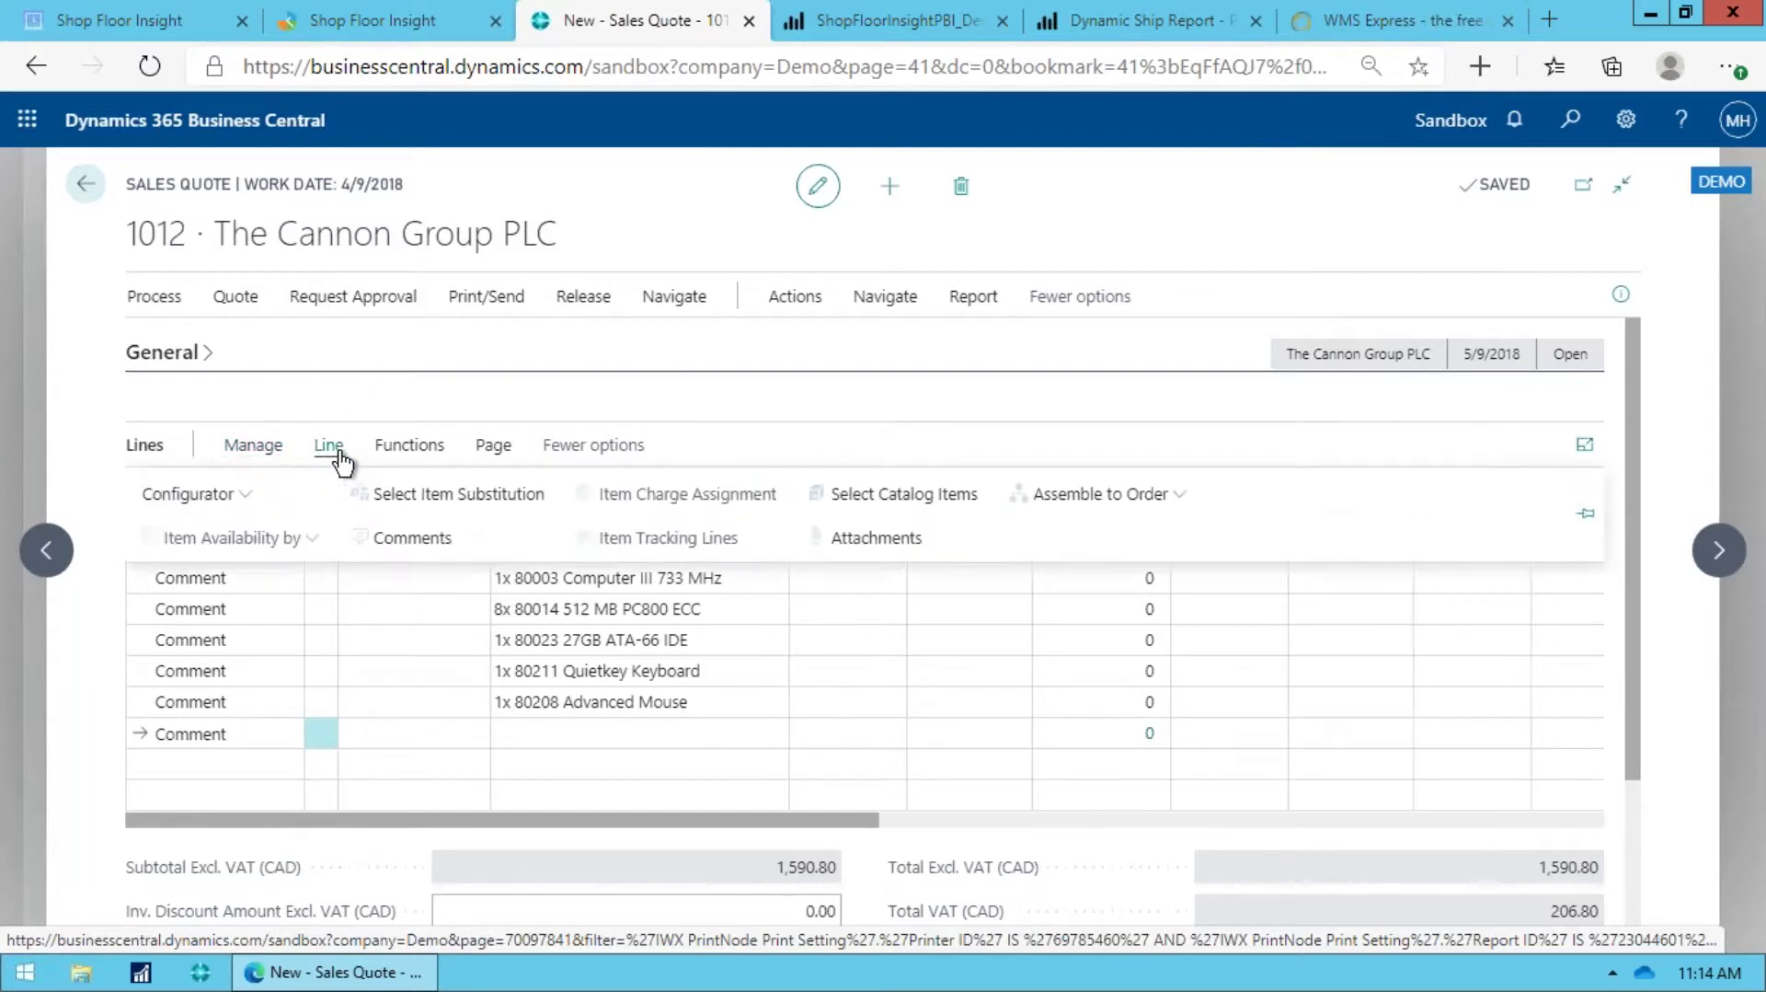
click(241, 497)
click(244, 543)
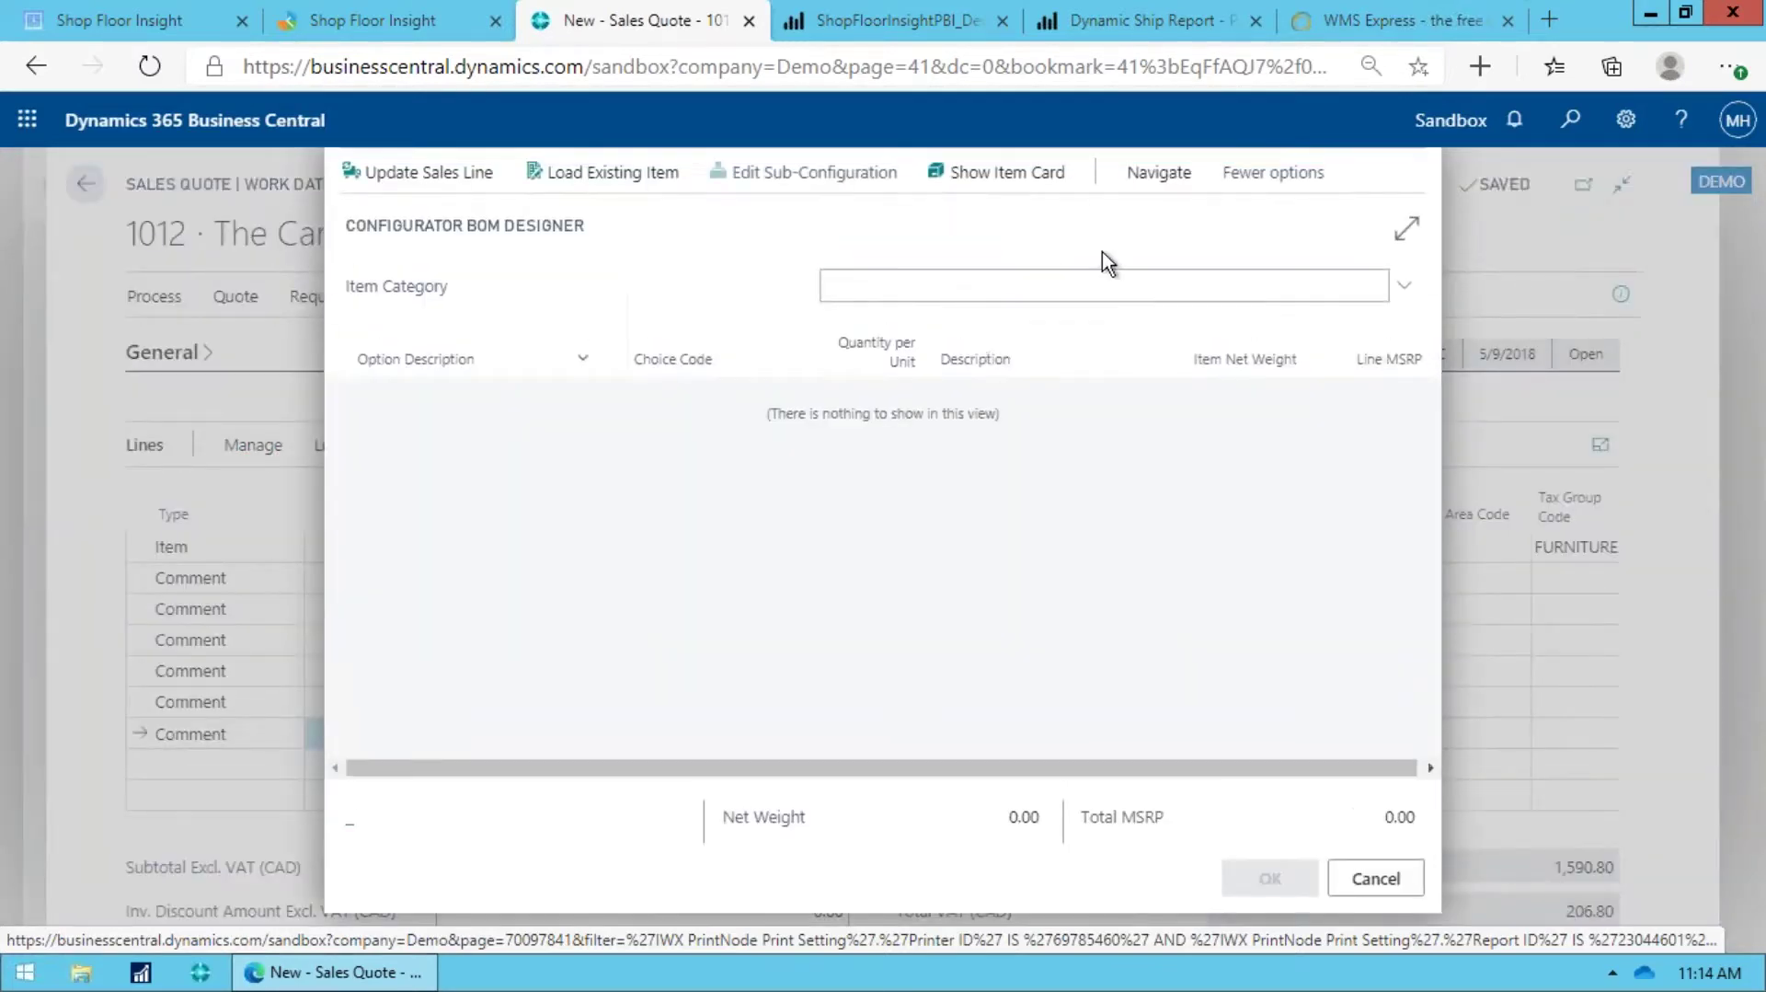
click(1093, 293)
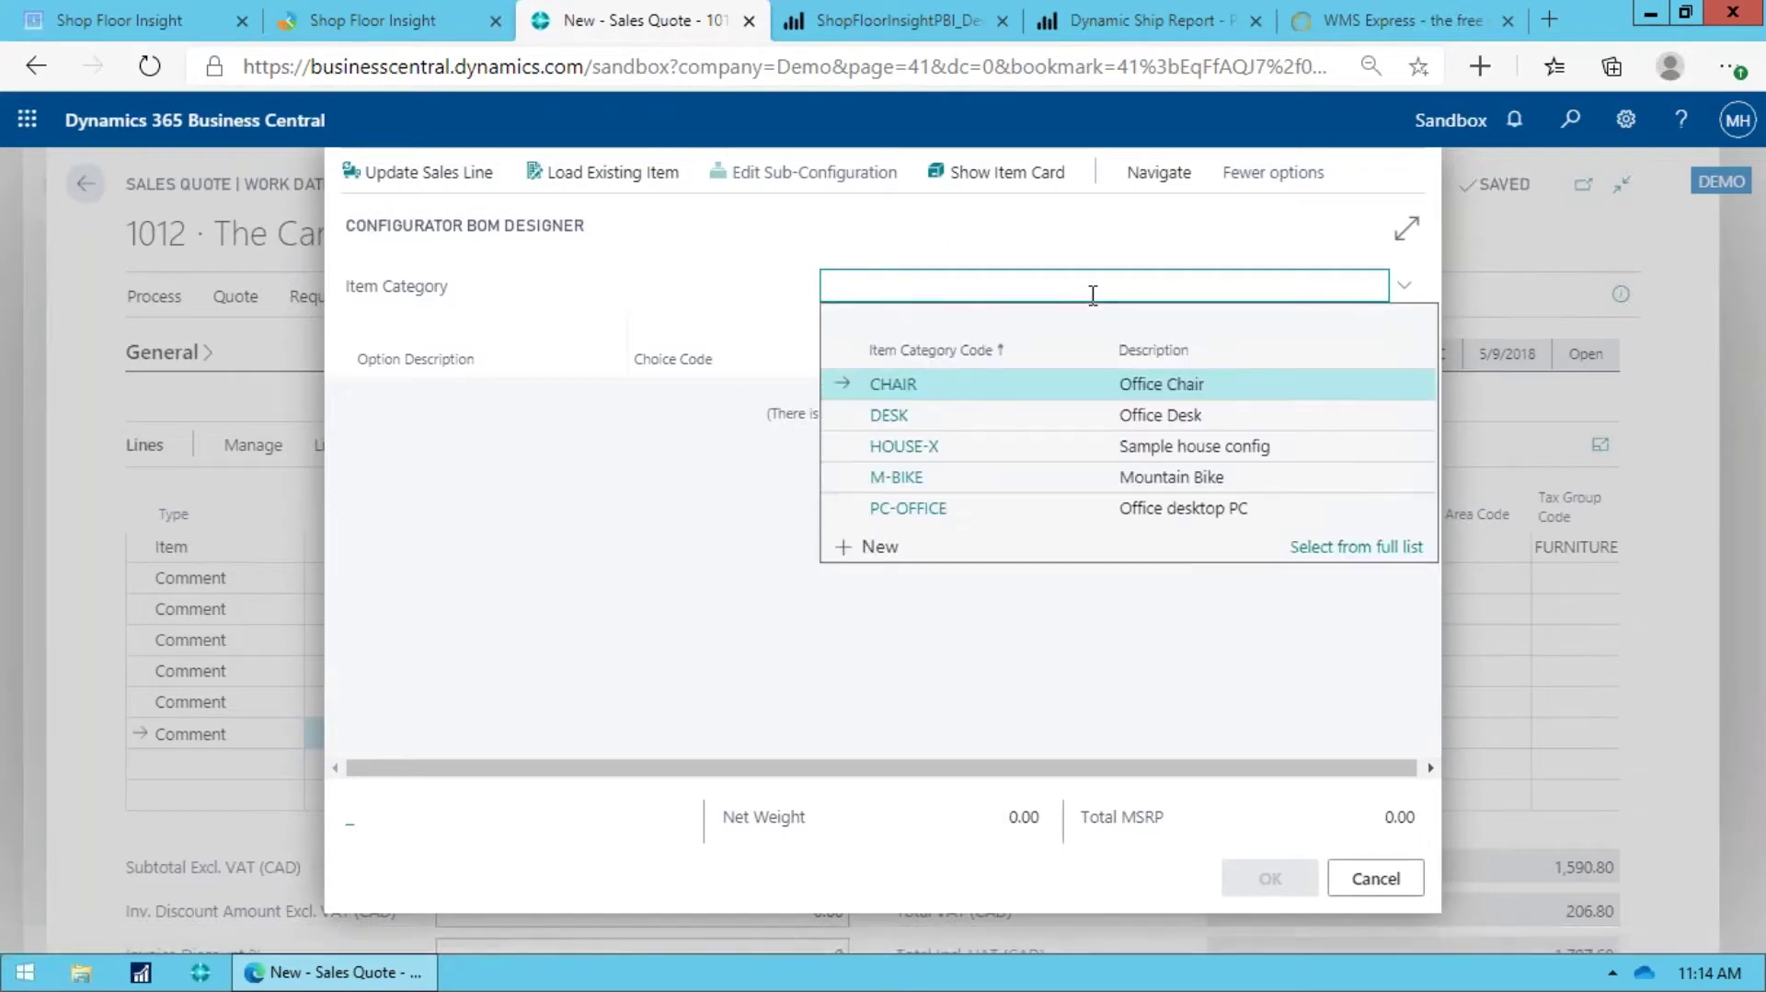
text(desk)
key(Tab)
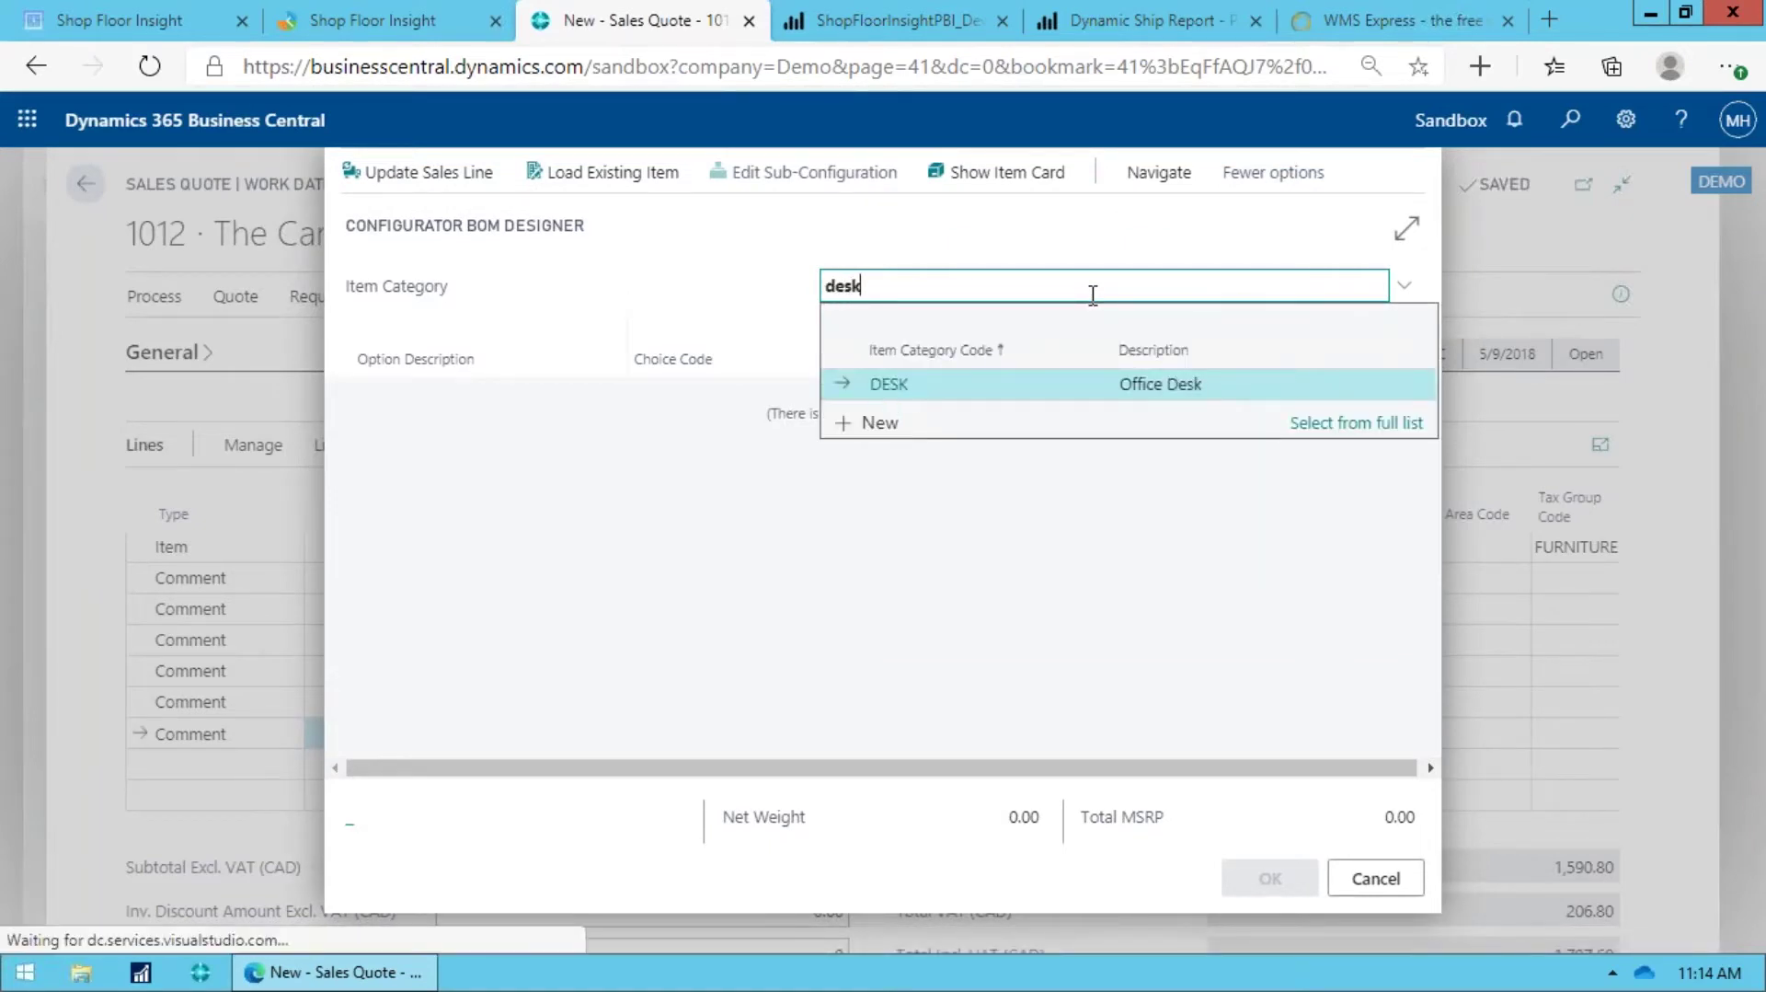
click(895, 386)
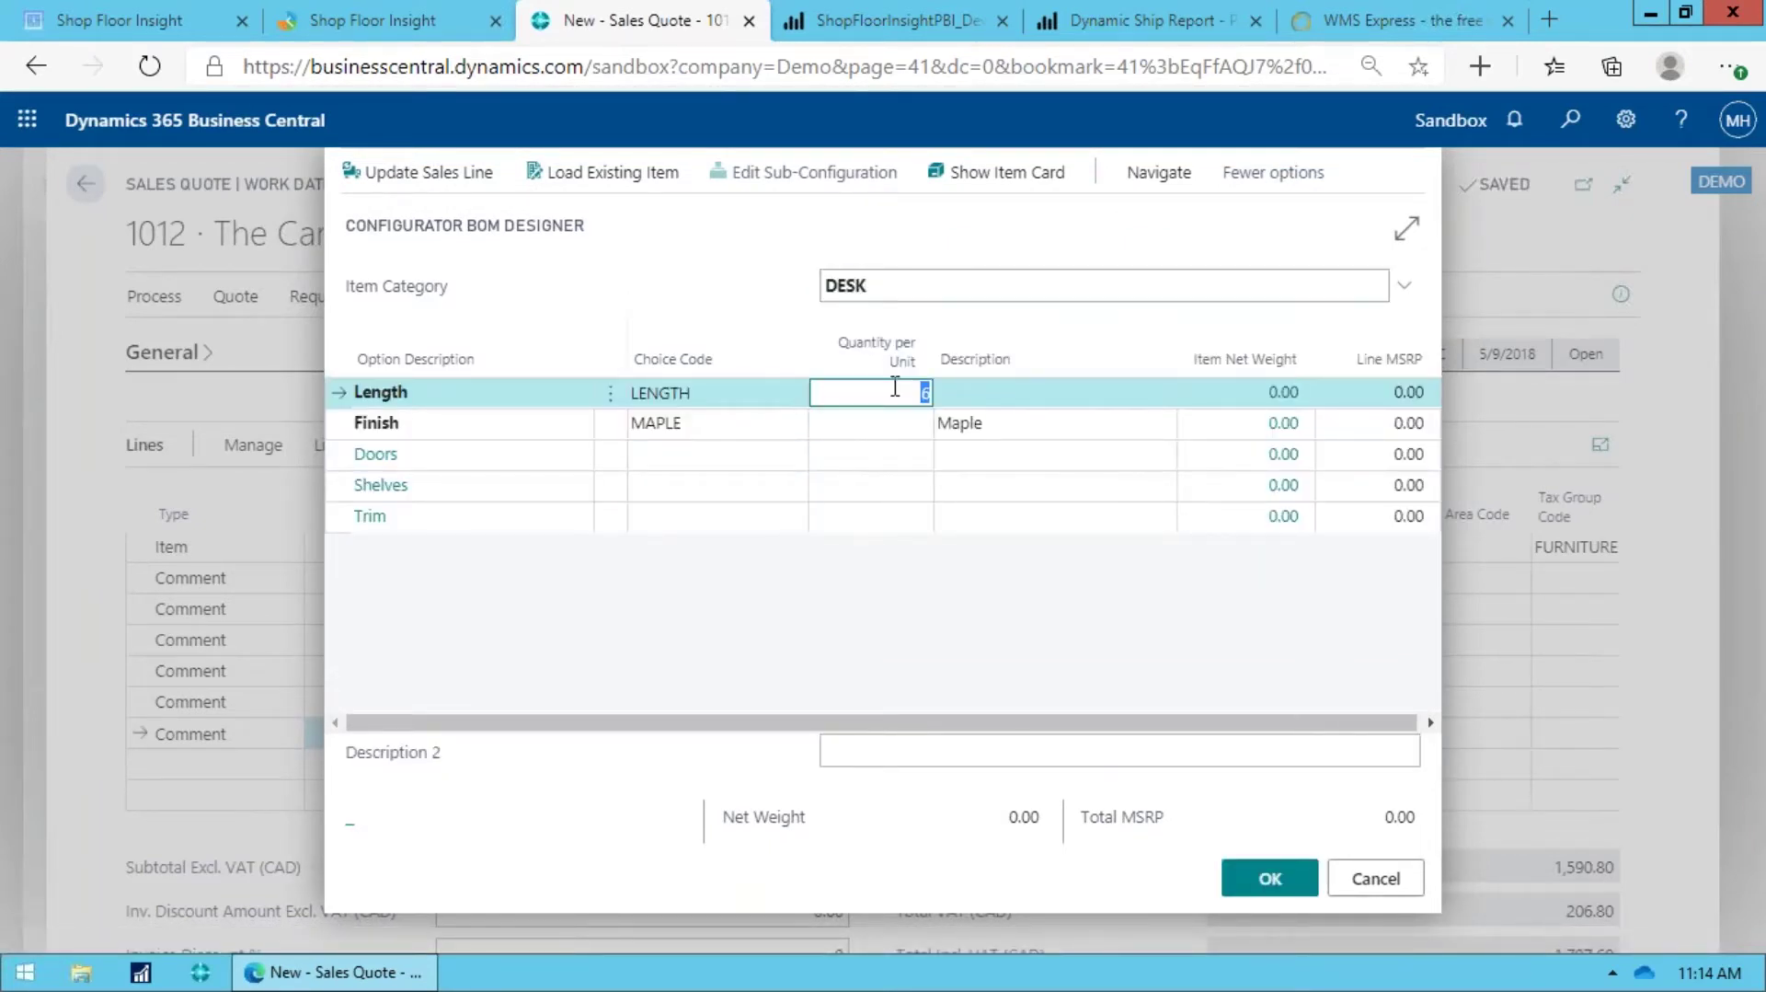
Step: Set the desk's Length quantity per unit to 20 and choose the wooden door 70010 for the Doors option
text(20)
key(Down)
key(Down)
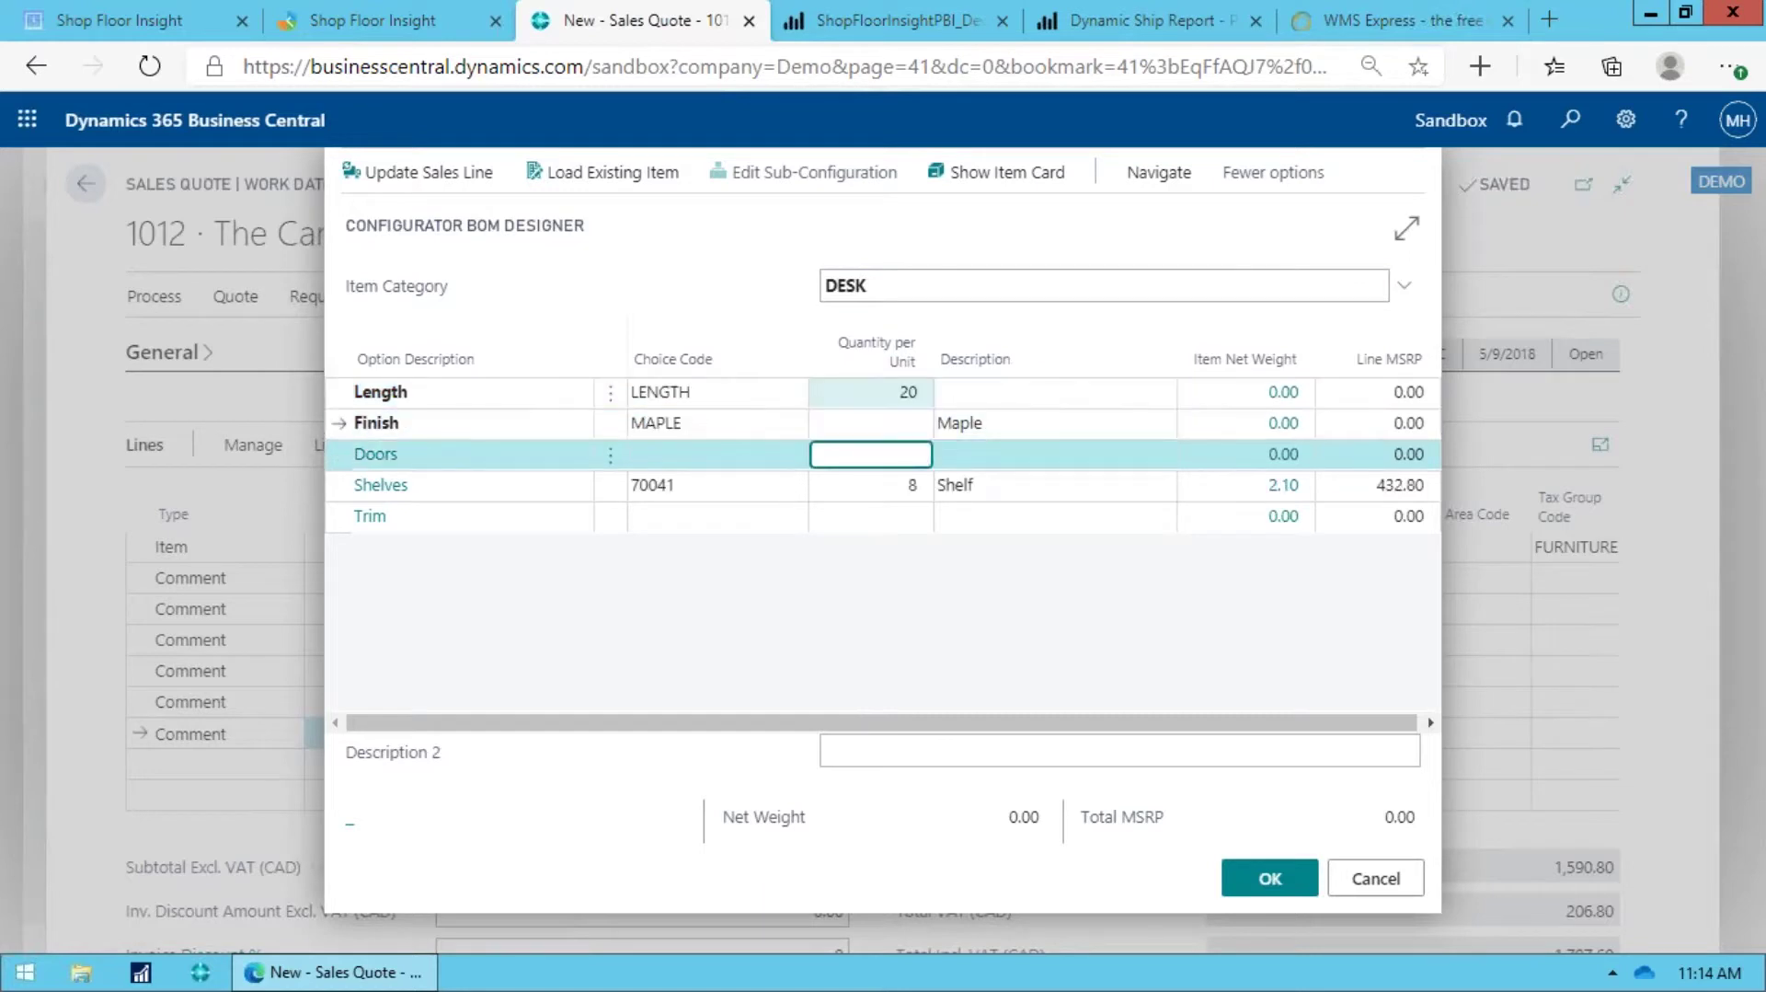
key(Left)
key(alt+Down)
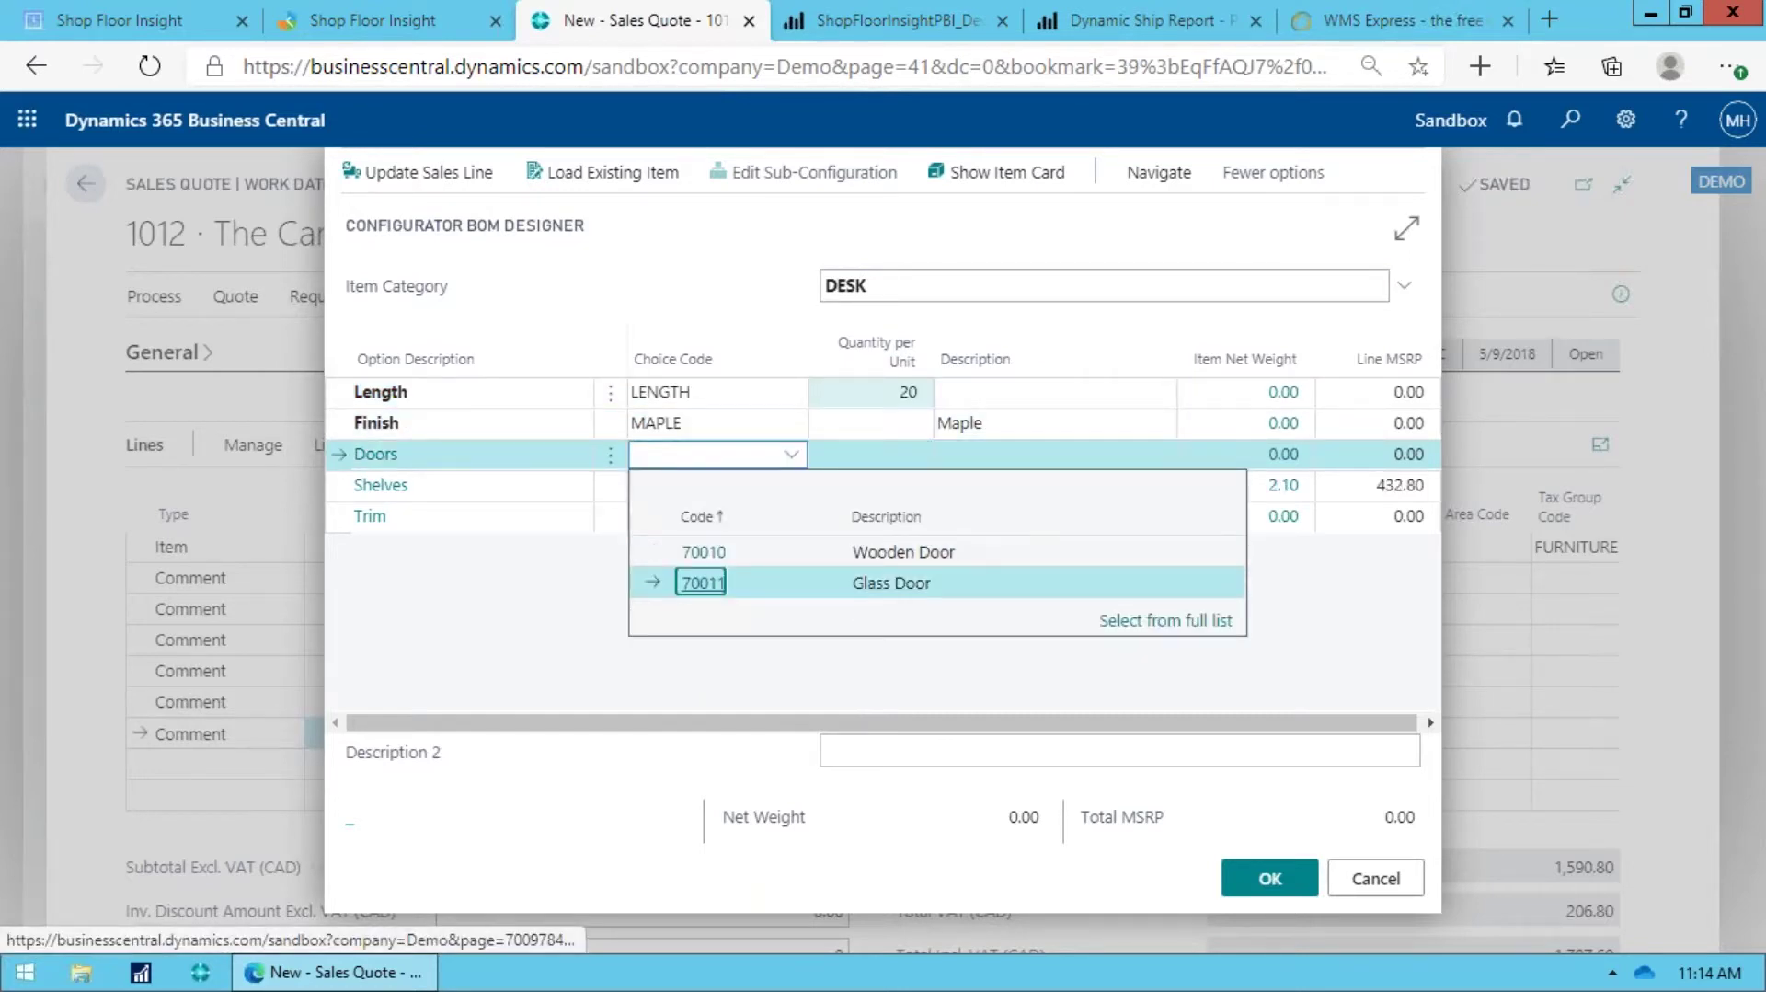
key(Return)
Step: Choose TRIM for the desk's Trim option and accept the configuration onto the quote line
key(Down)
key(Down)
key(alt+Down)
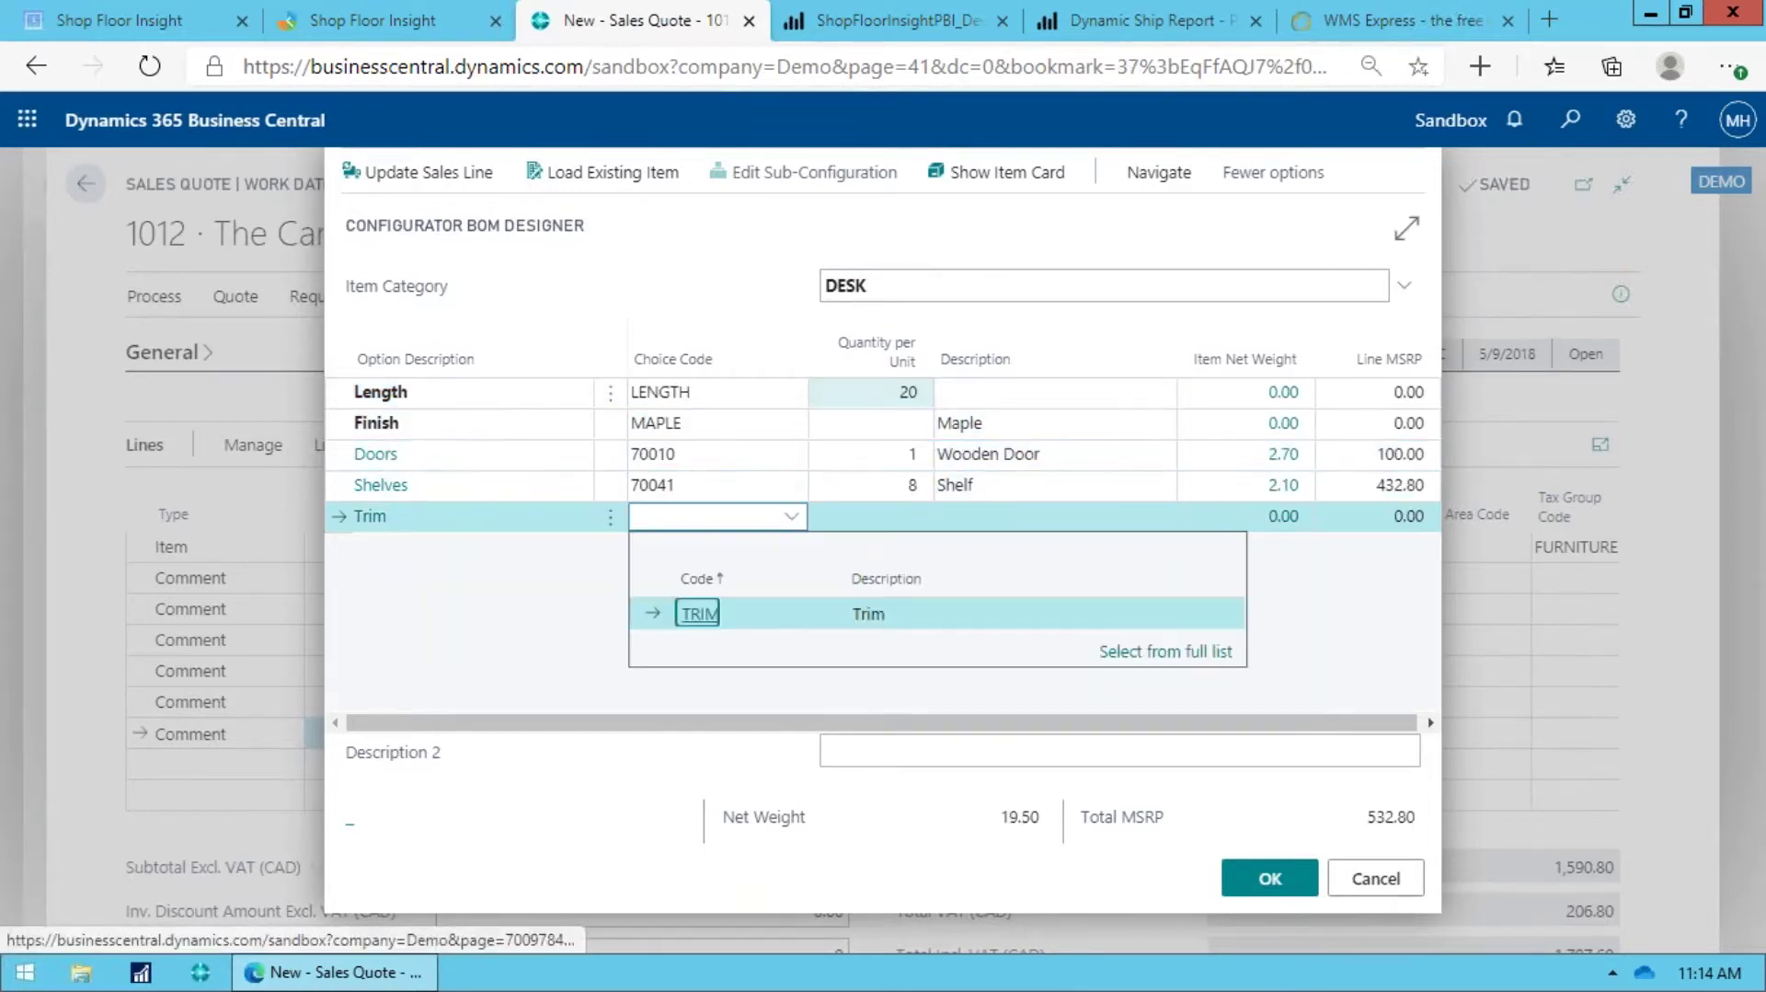
key(Return)
key(Up)
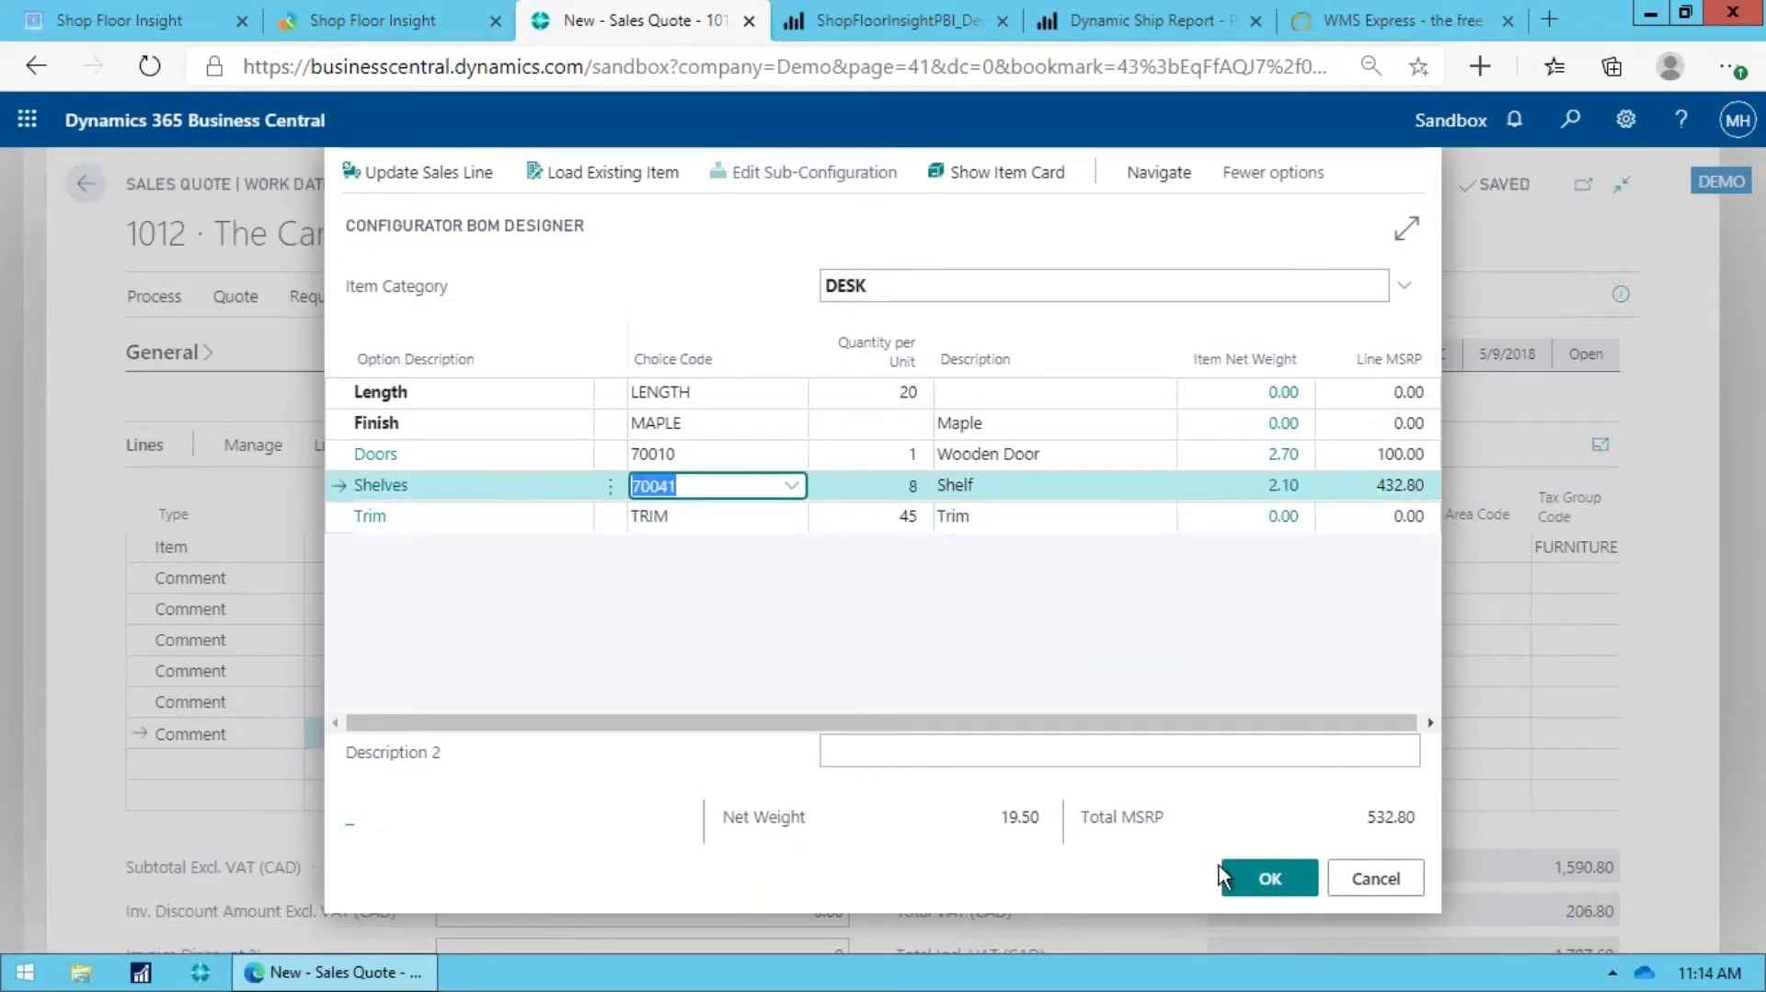
click(1266, 878)
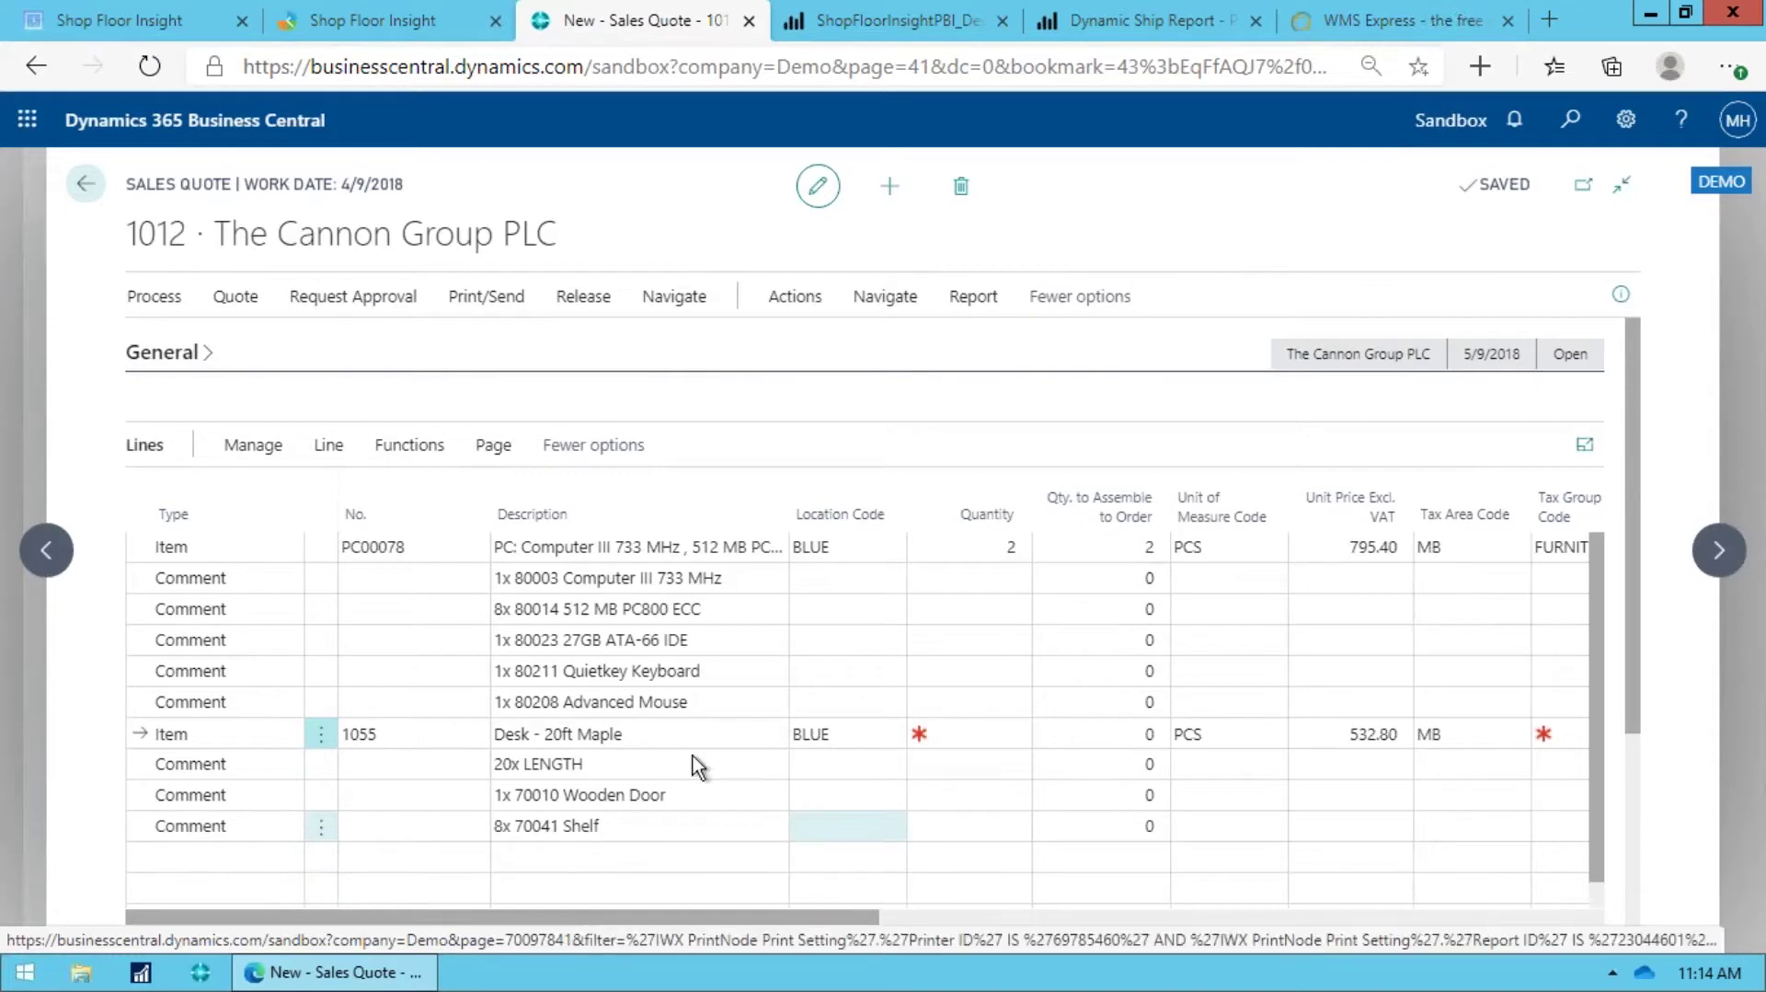
Step: Set the quantity of the Desk - 20ft Maple quote line to 2
click(664, 733)
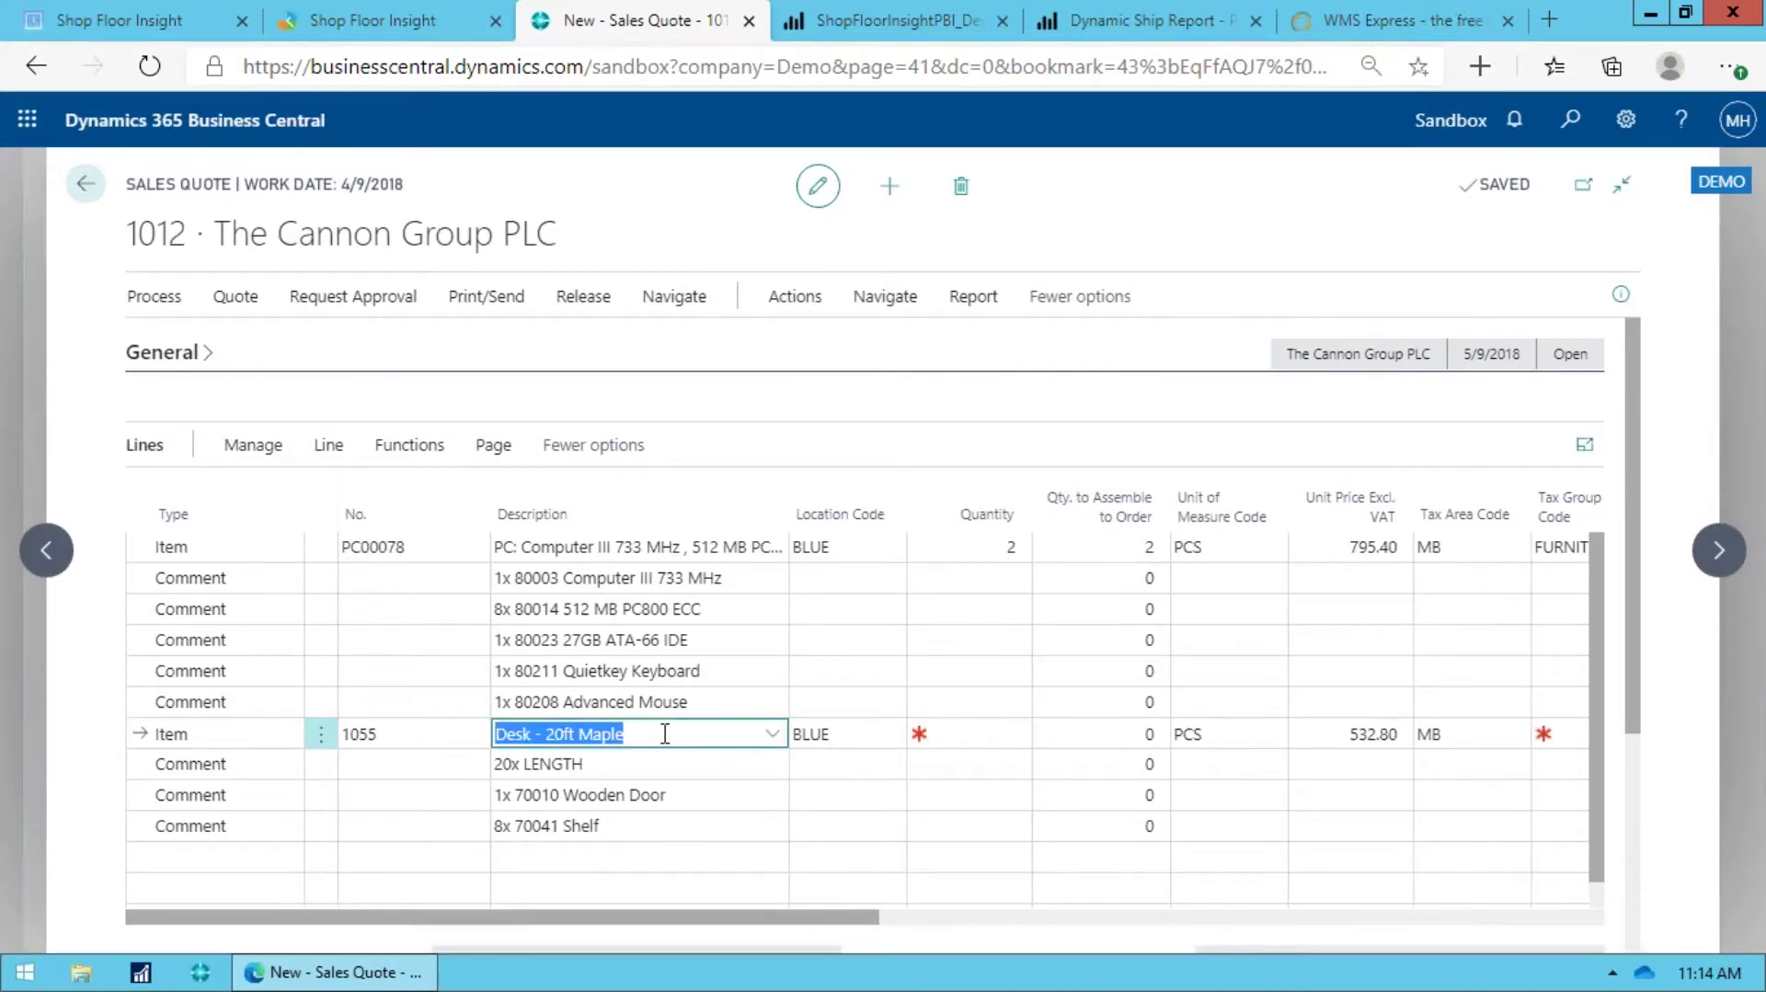
key(Tab)
key(Tab)
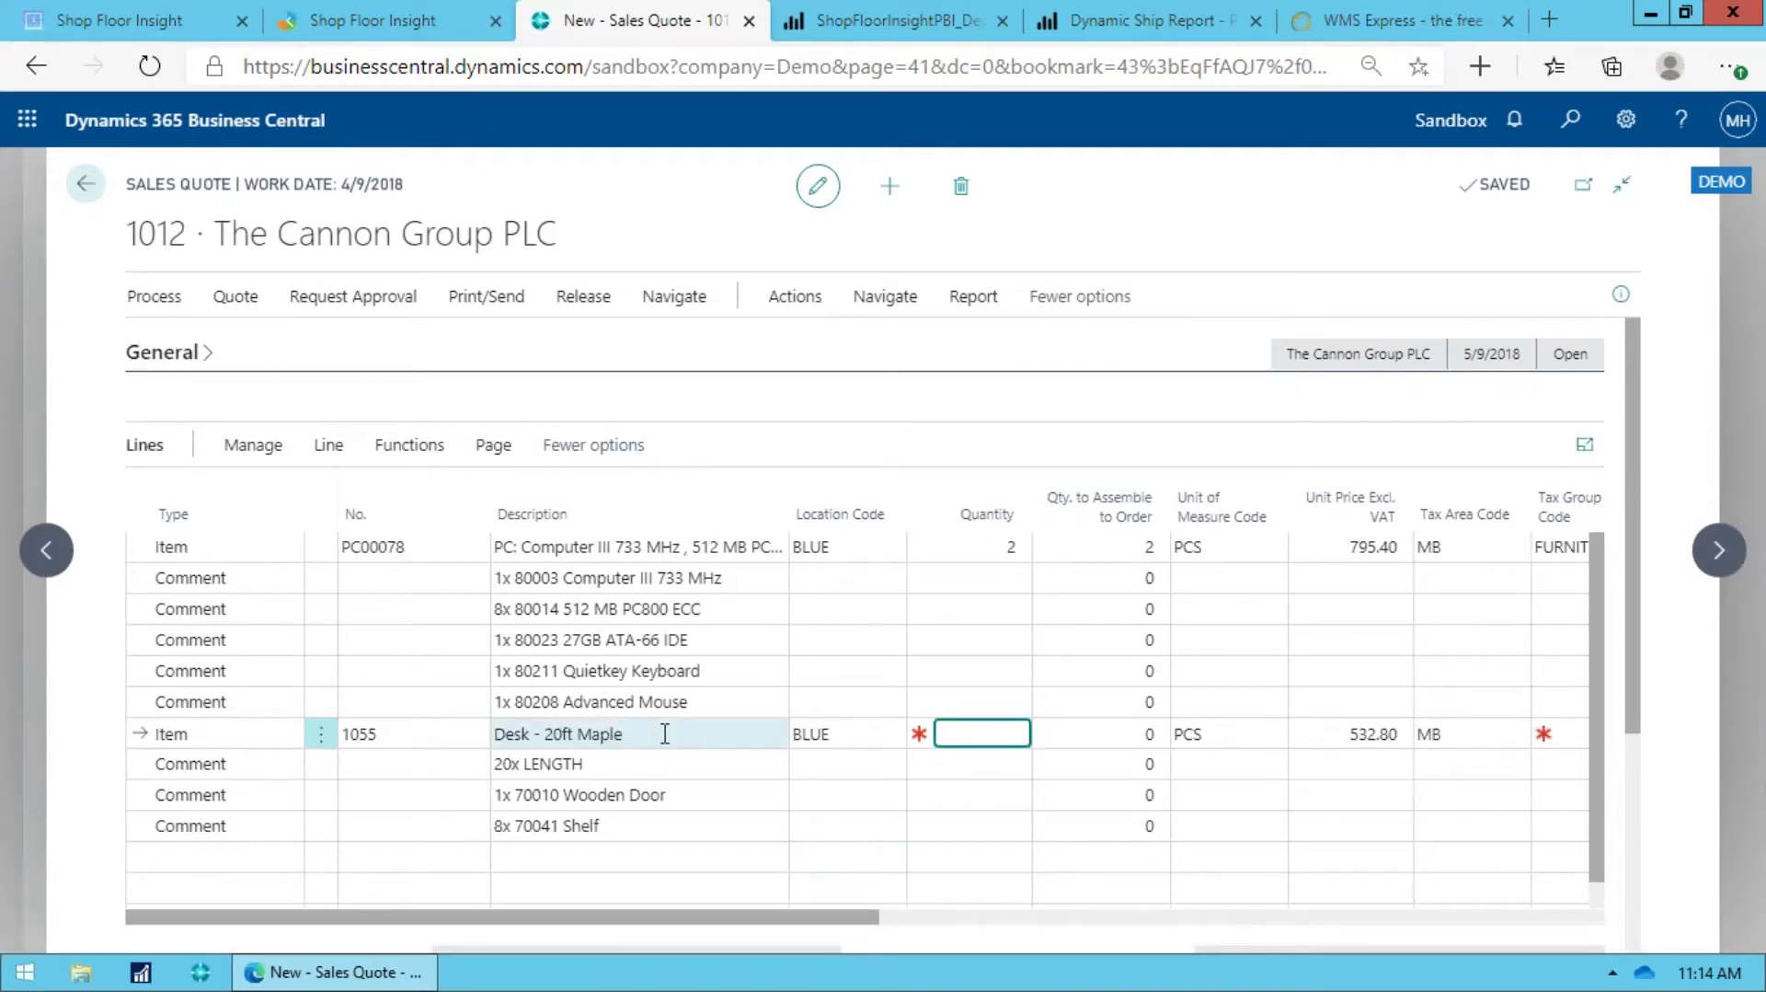
text(2)
key(Return)
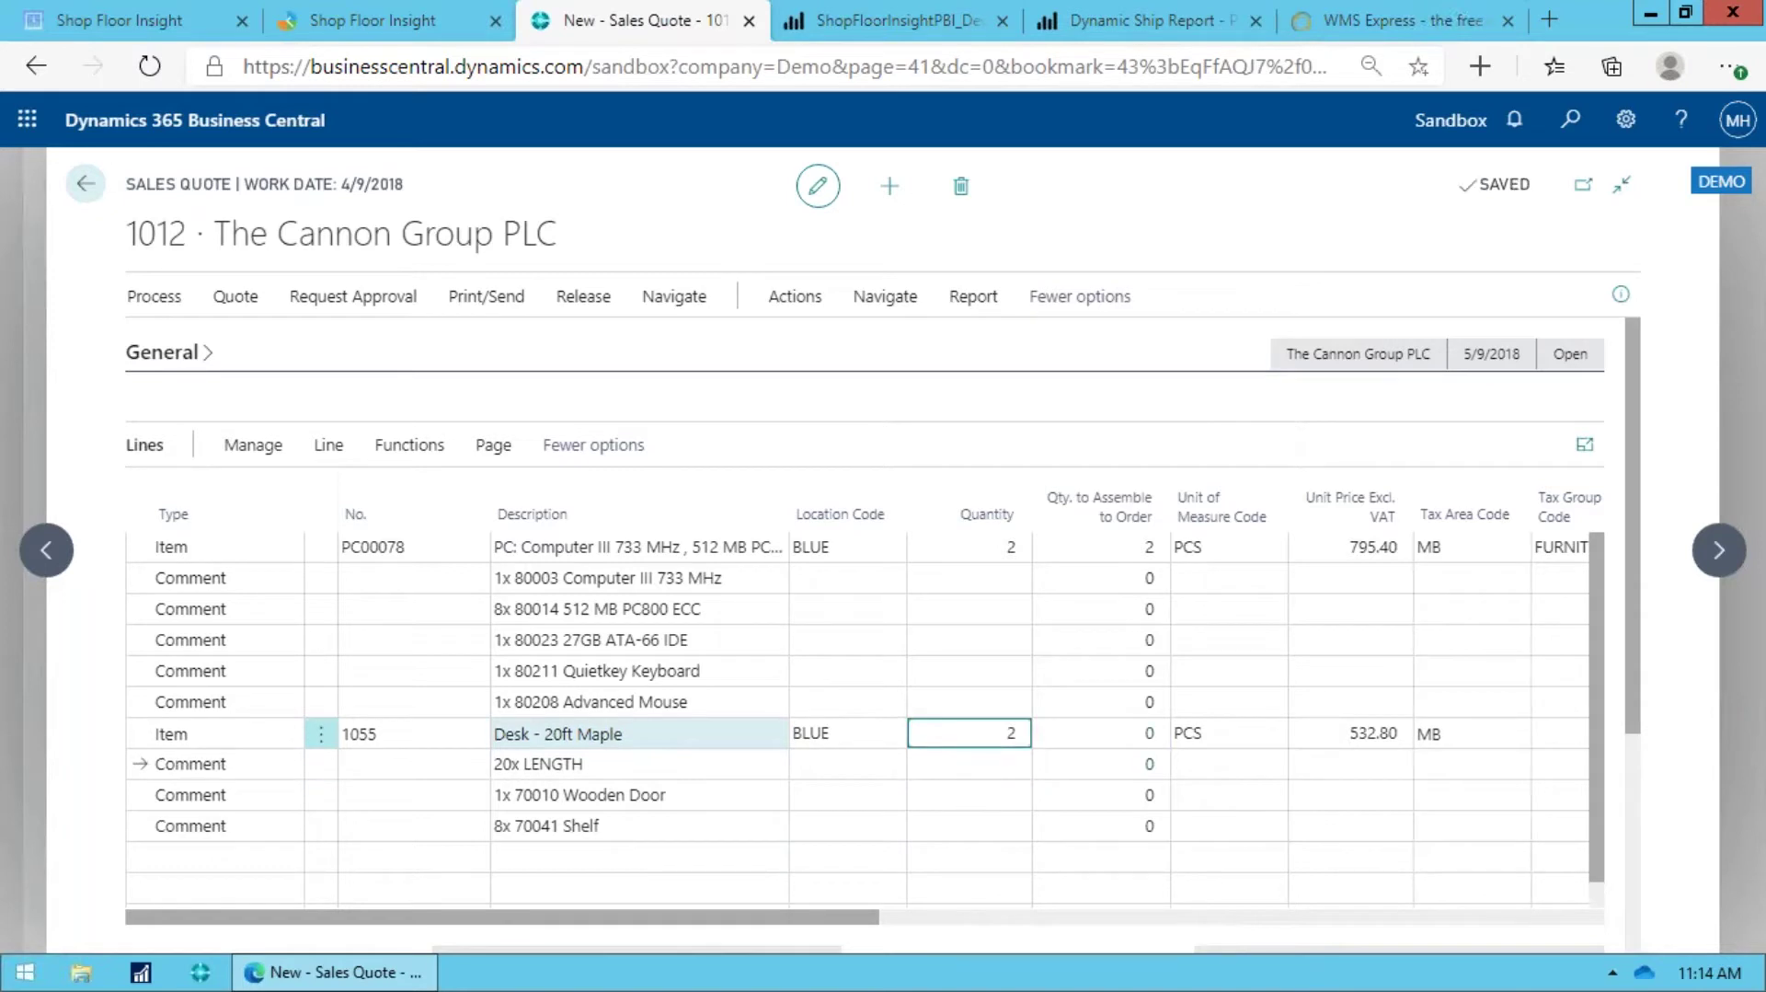
click(966, 733)
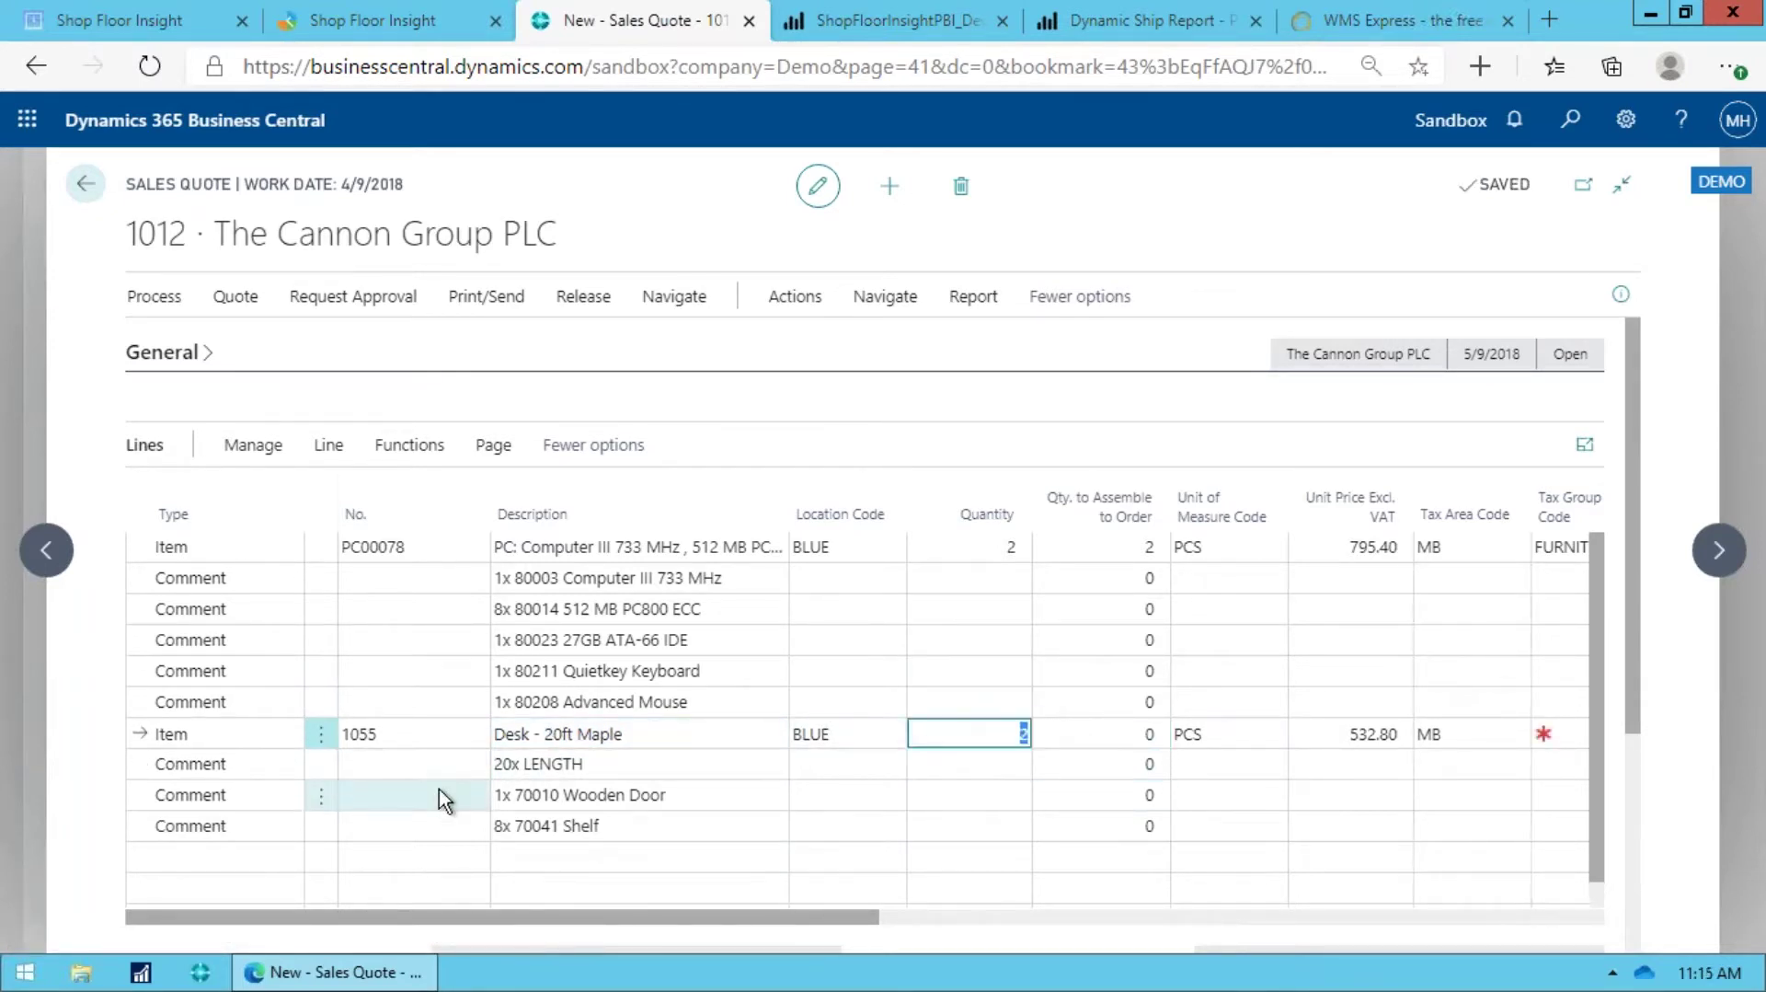
Step: Reopen the BOM Designer for the configured desk line and examine the item structure with its components and work centers
click(445, 736)
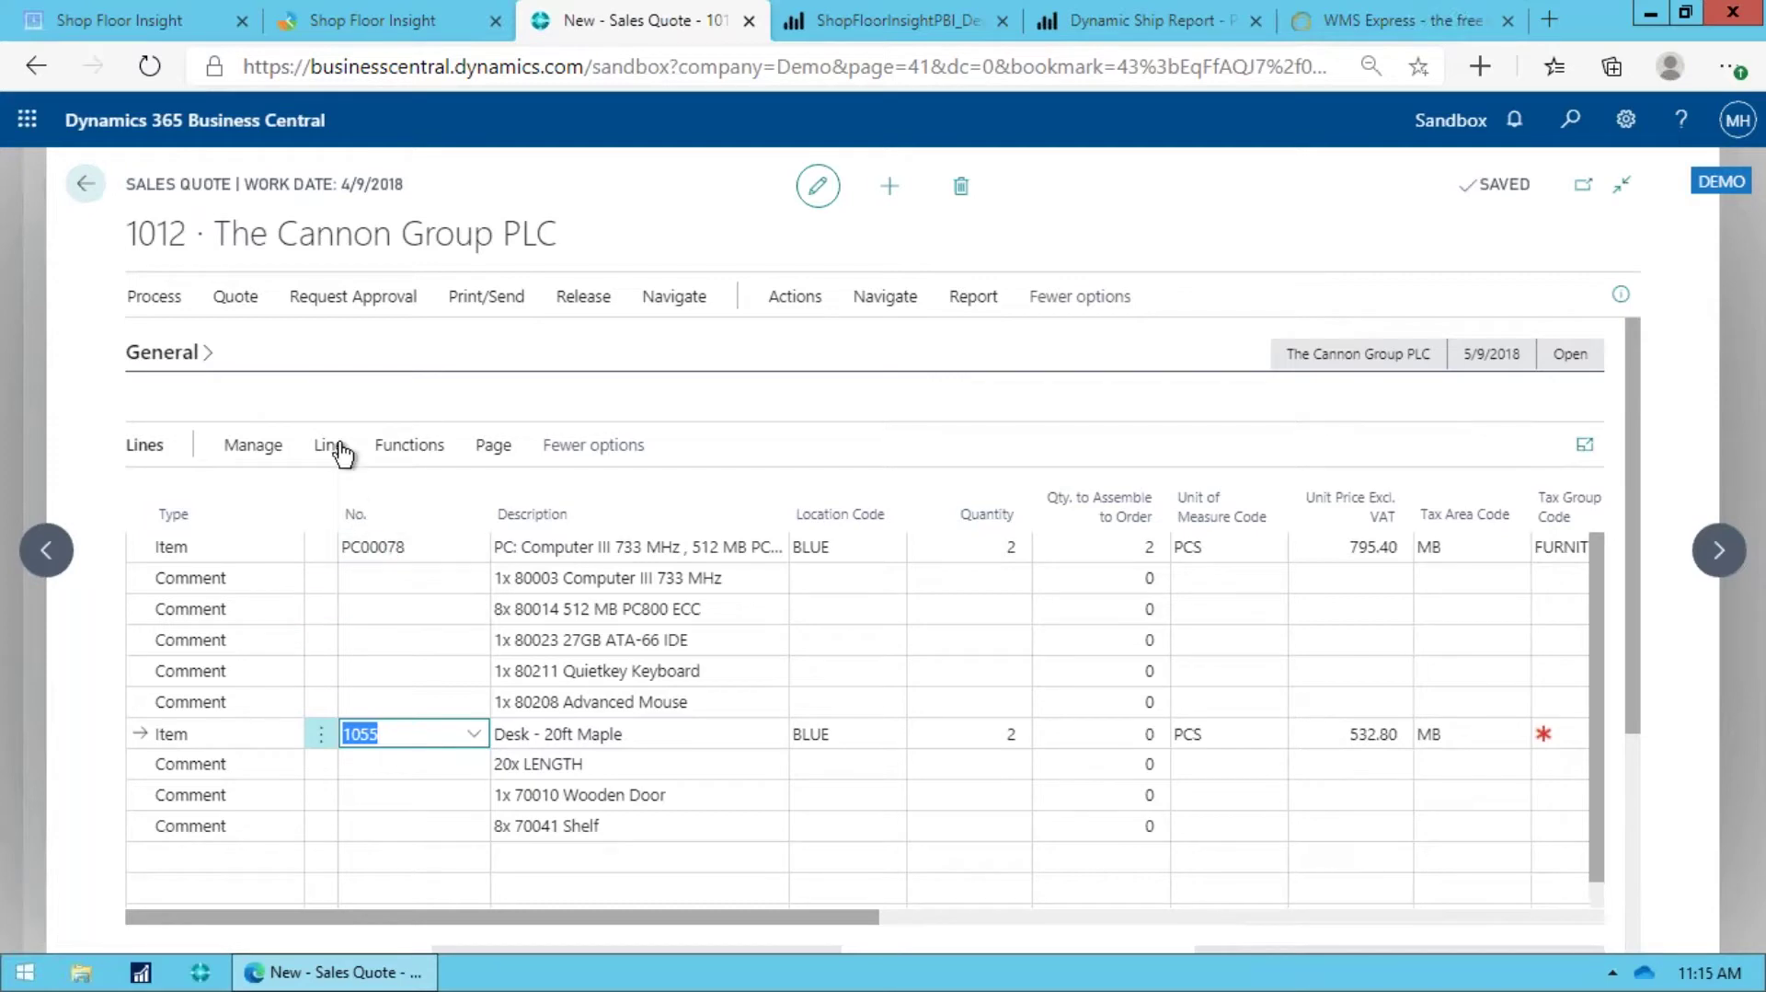
click(331, 445)
click(250, 496)
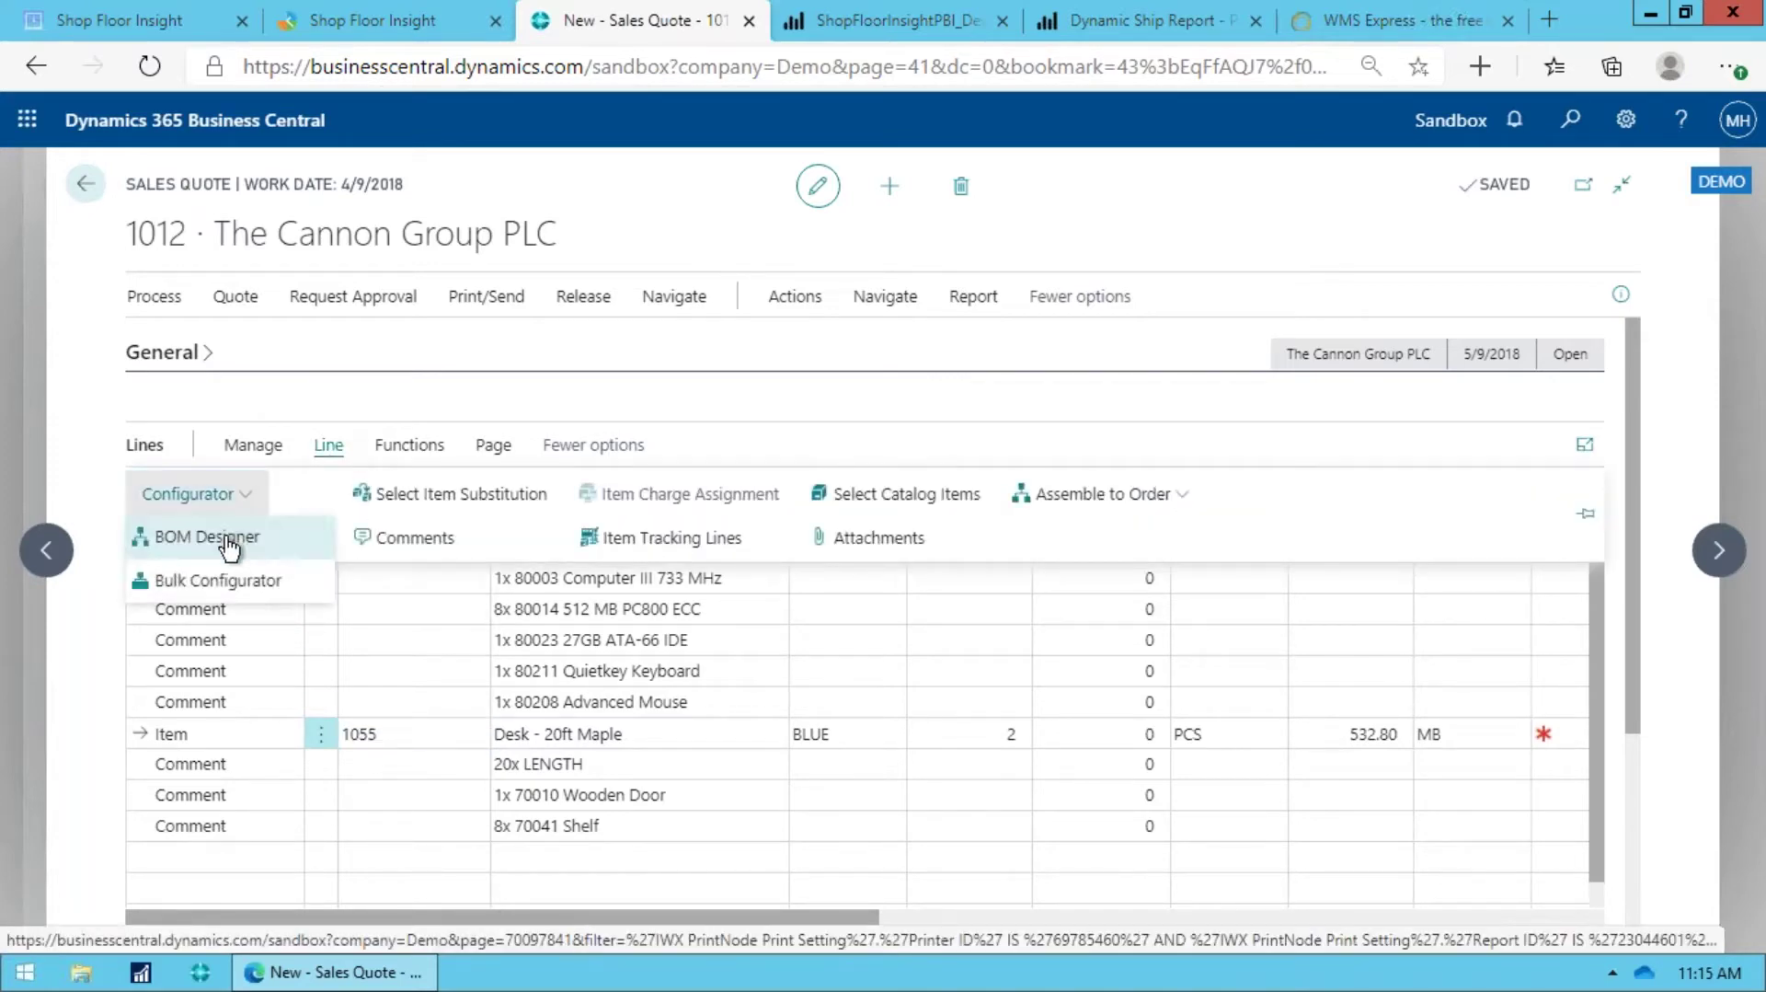
click(184, 529)
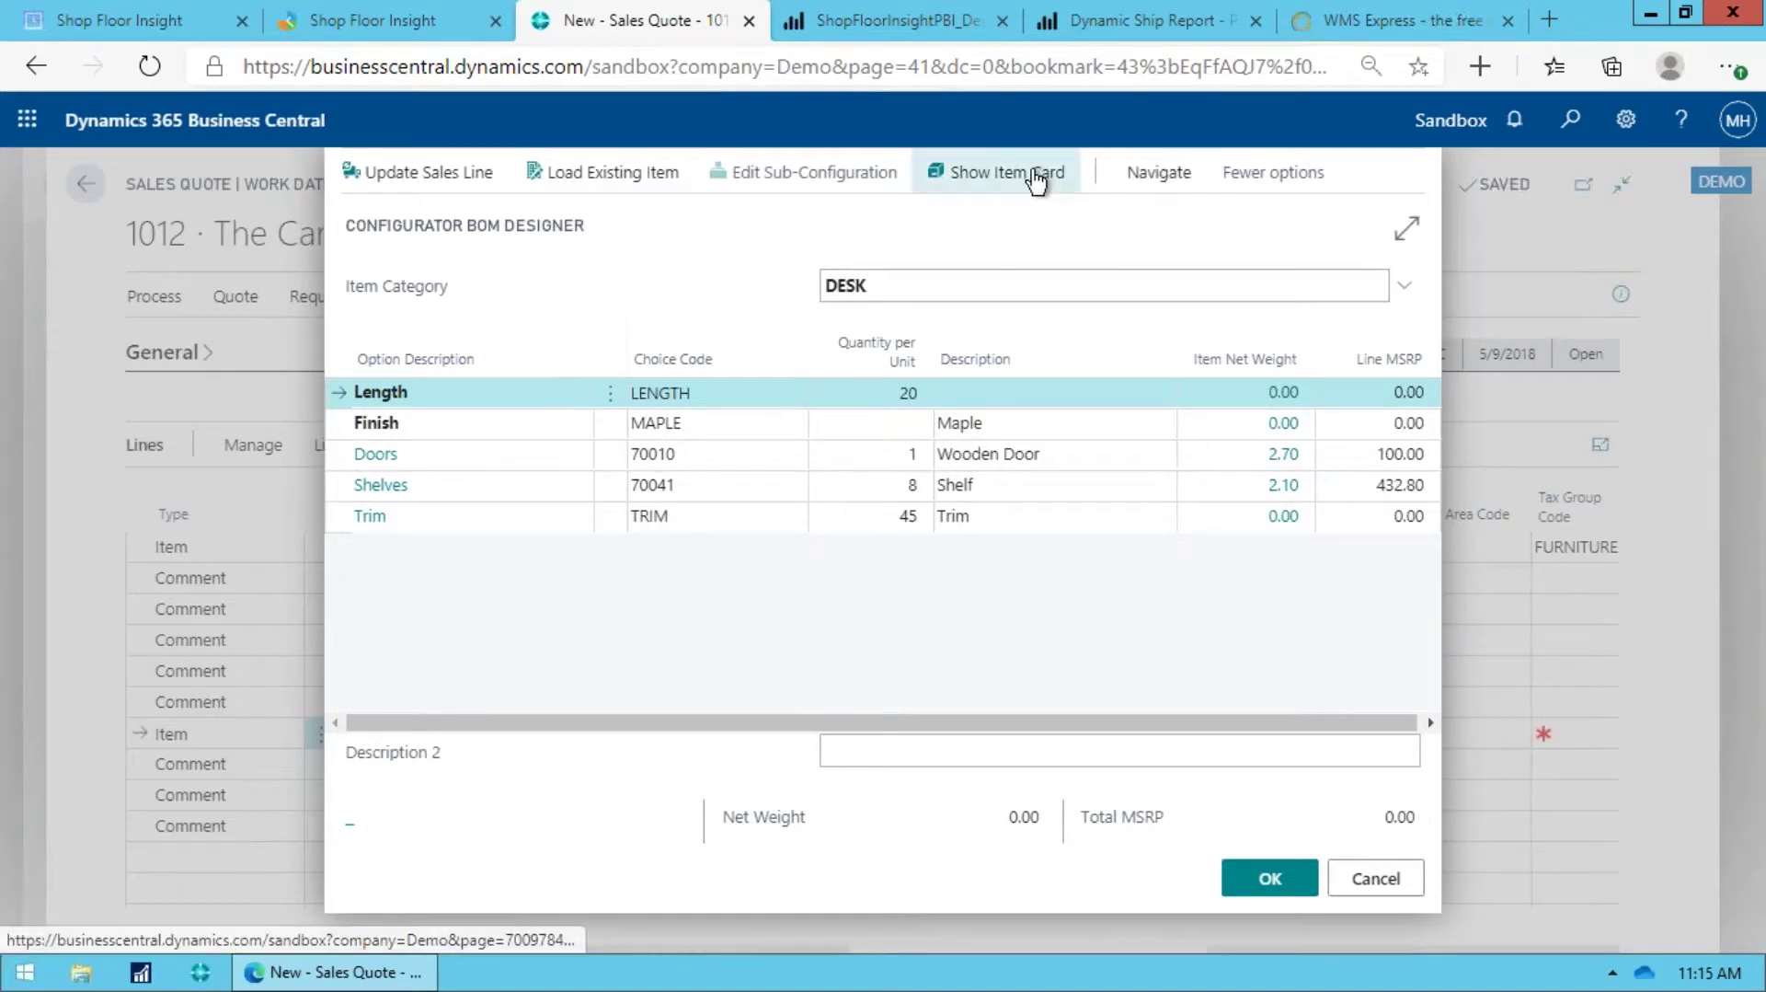
click(1150, 177)
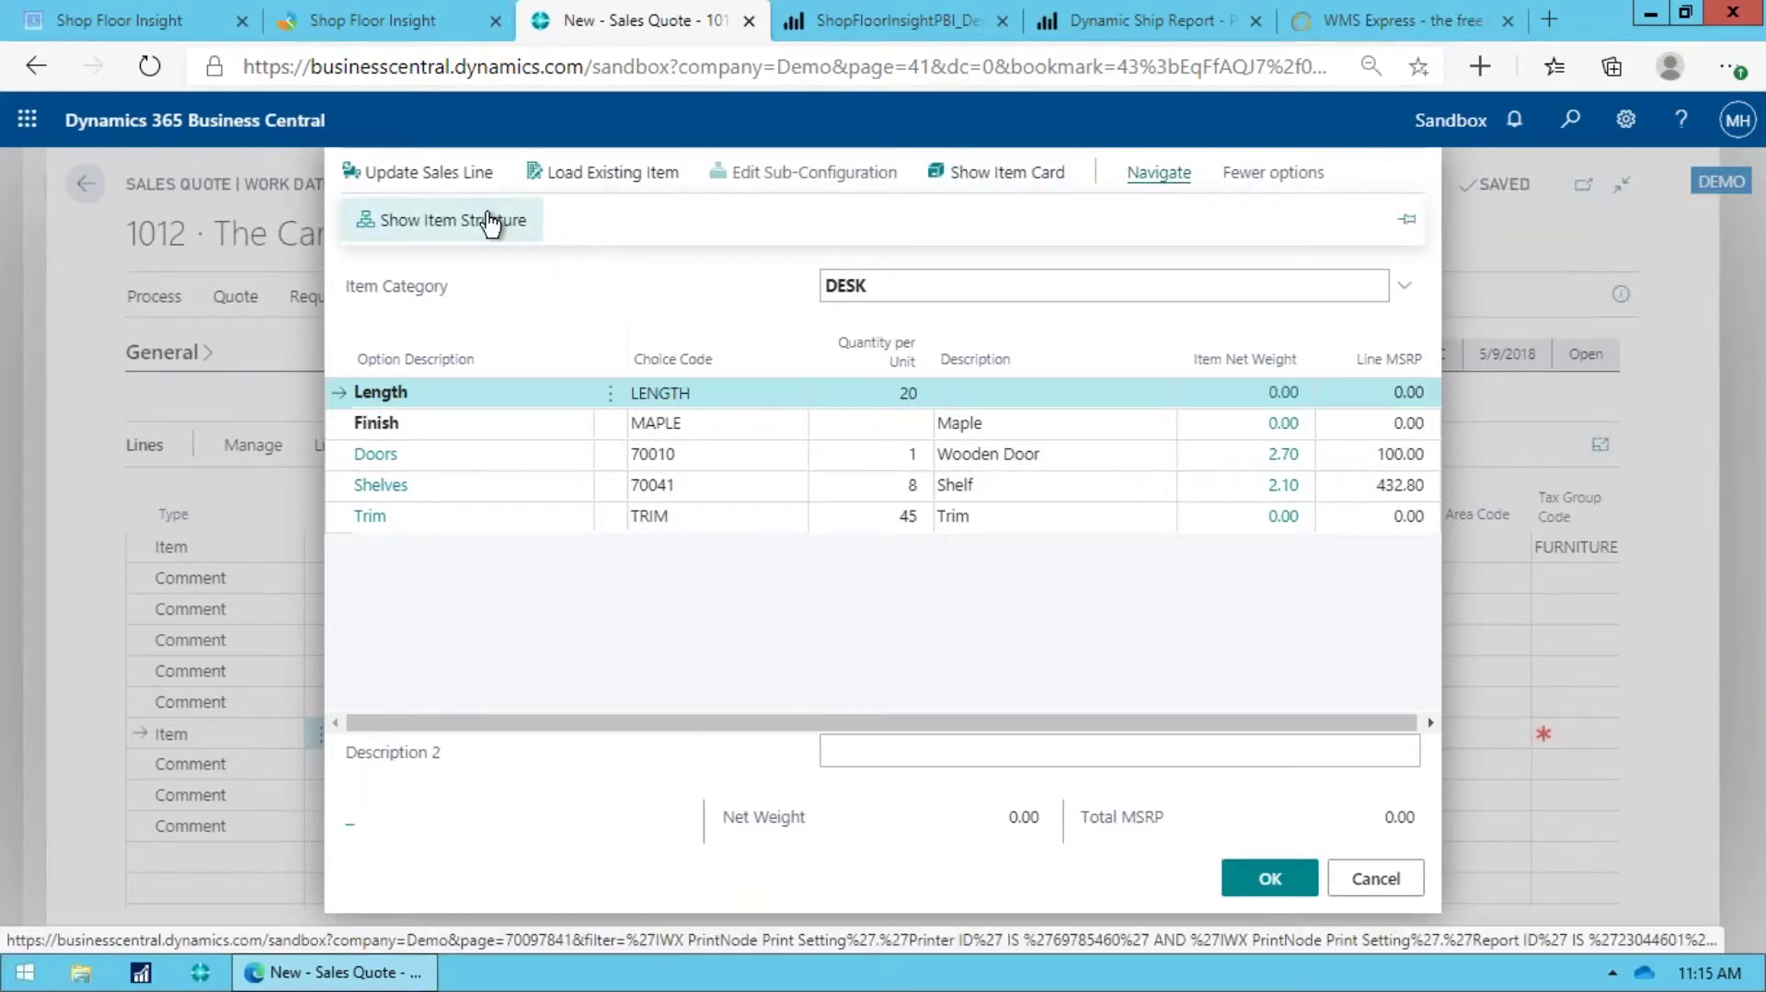
click(457, 220)
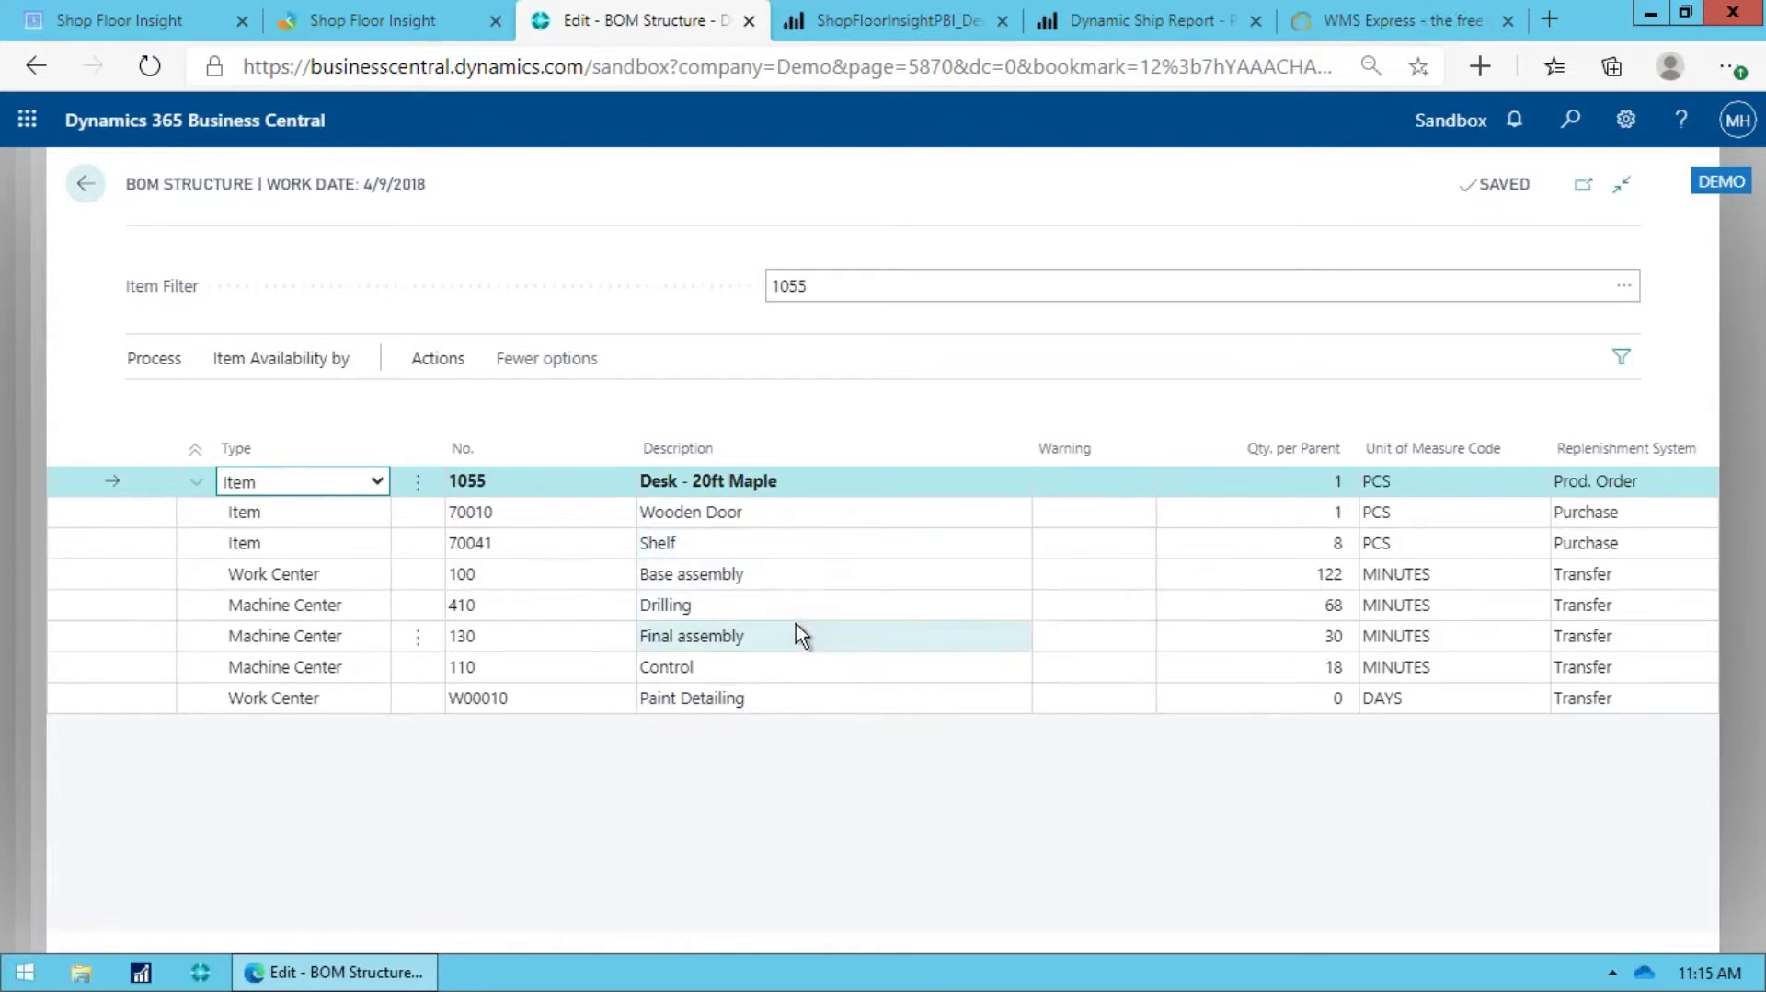
click(751, 612)
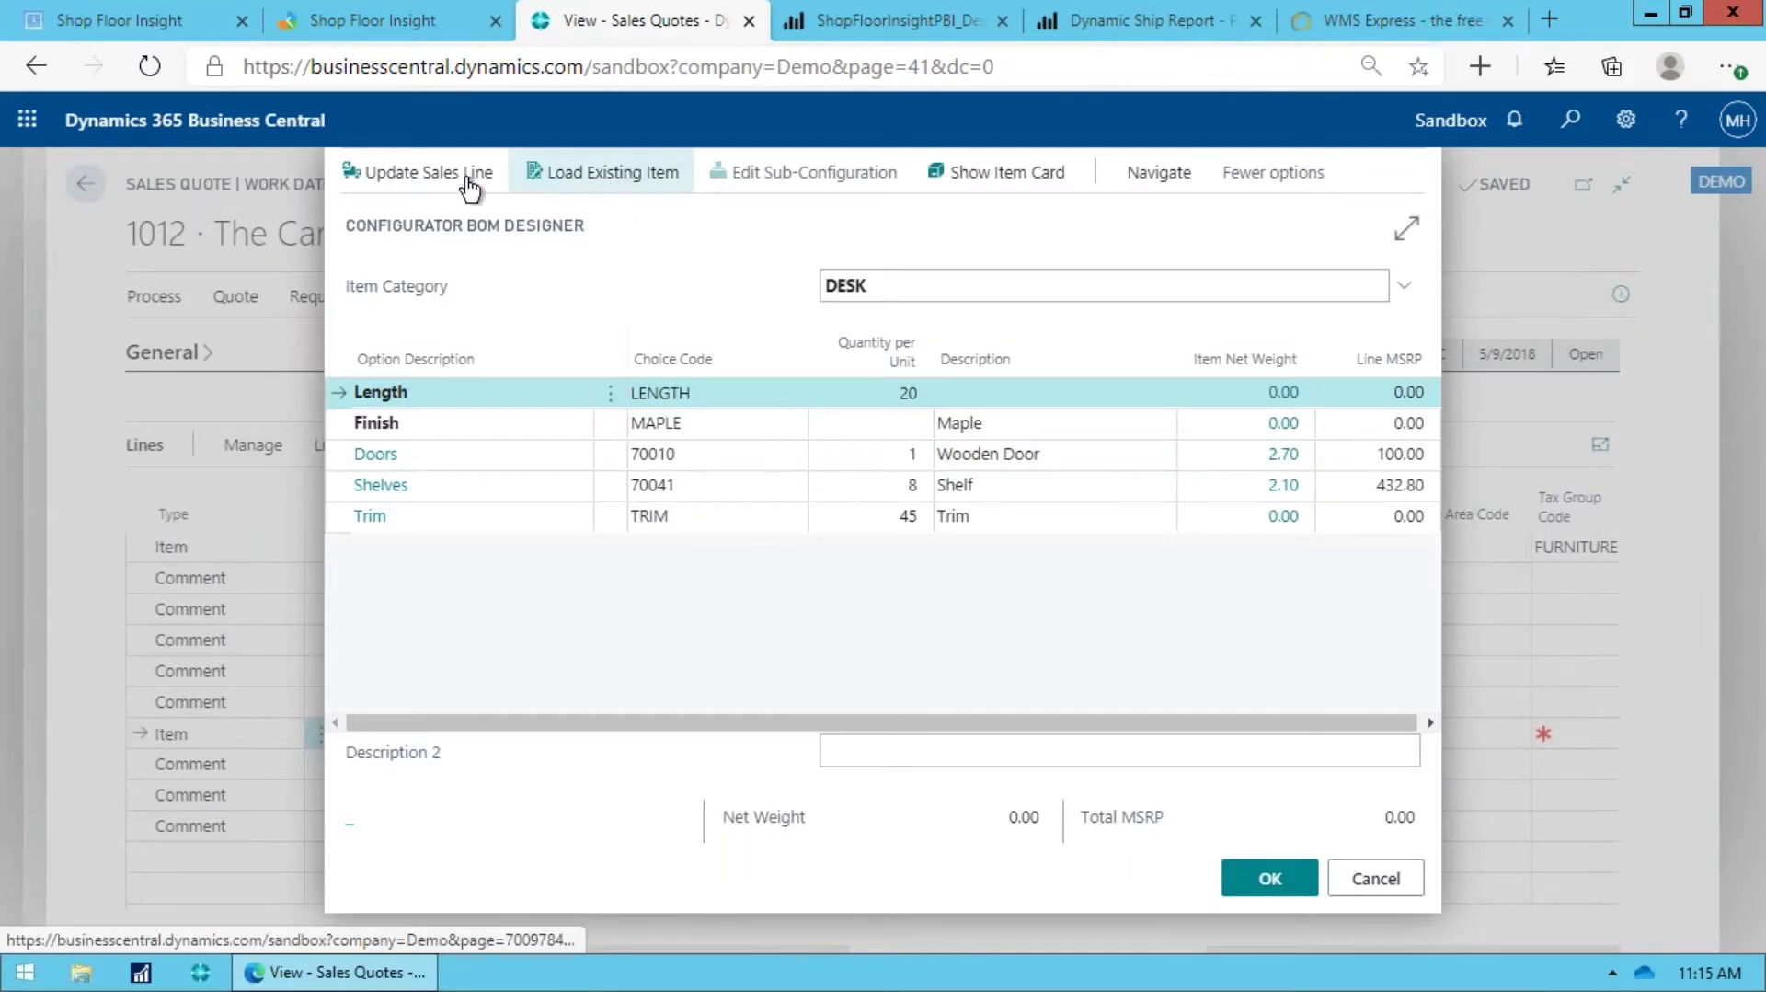
Step: Show the configured desk's item card and review its item details, costs and posting settings
click(950, 182)
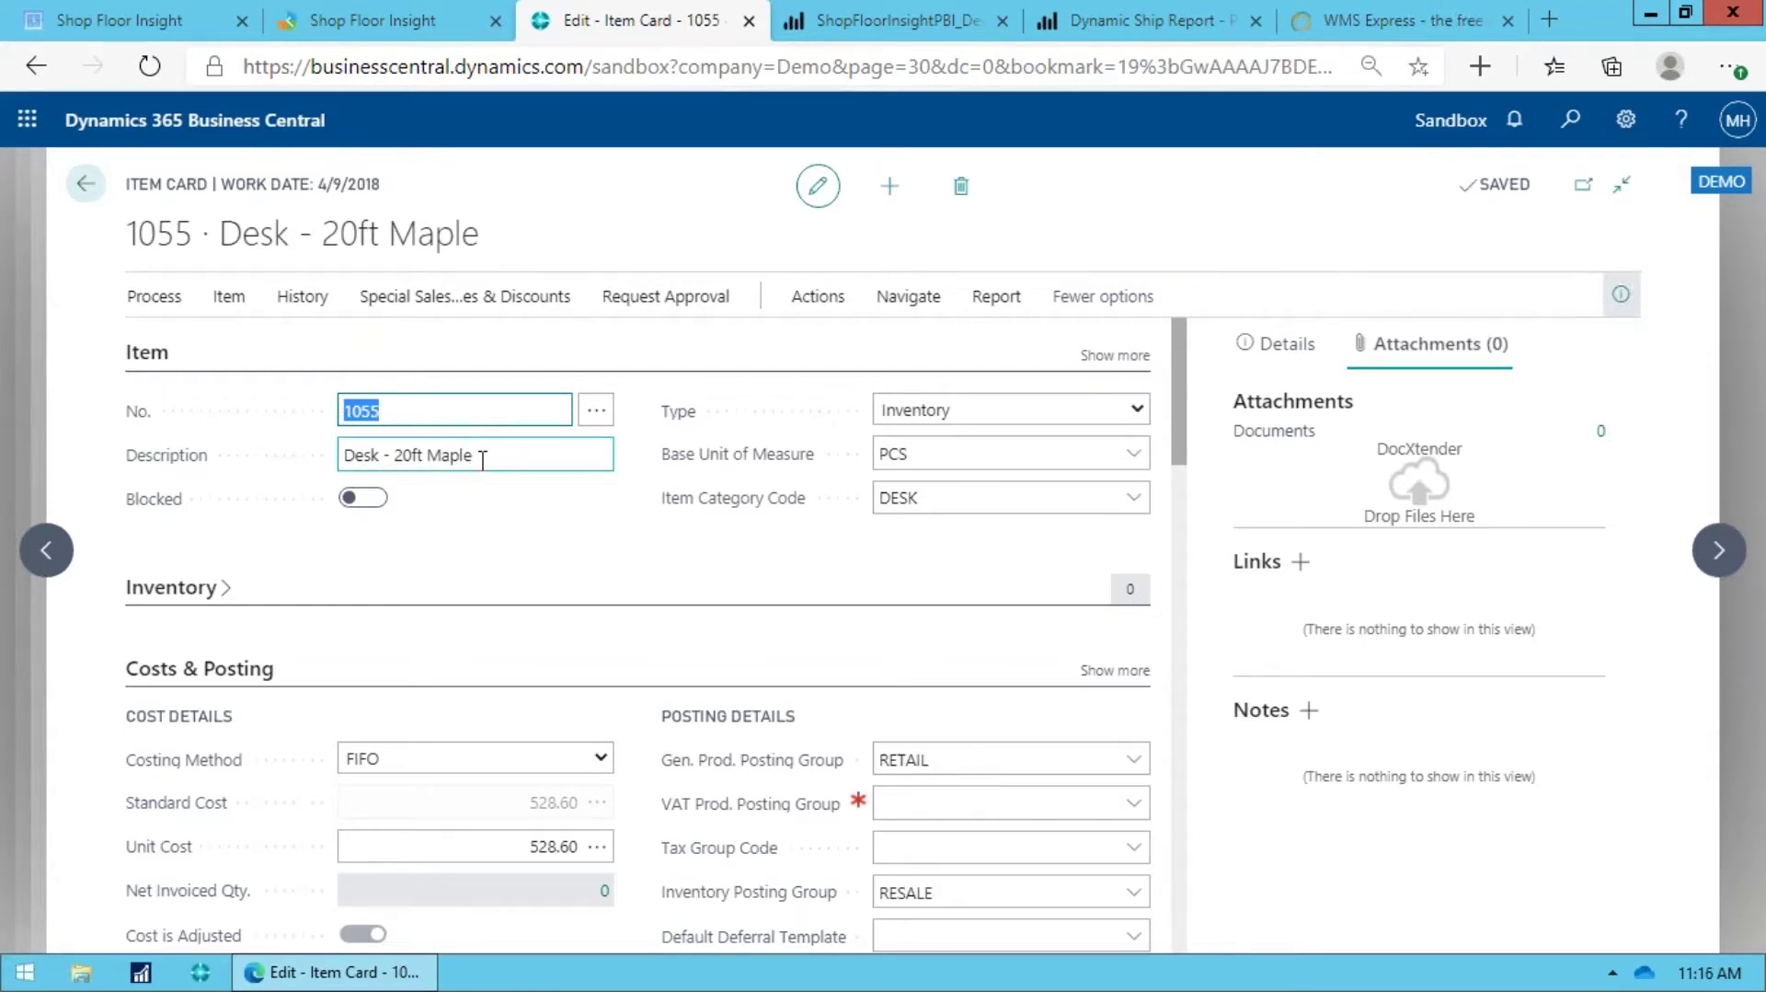
scroll(709, 642, down, 2)
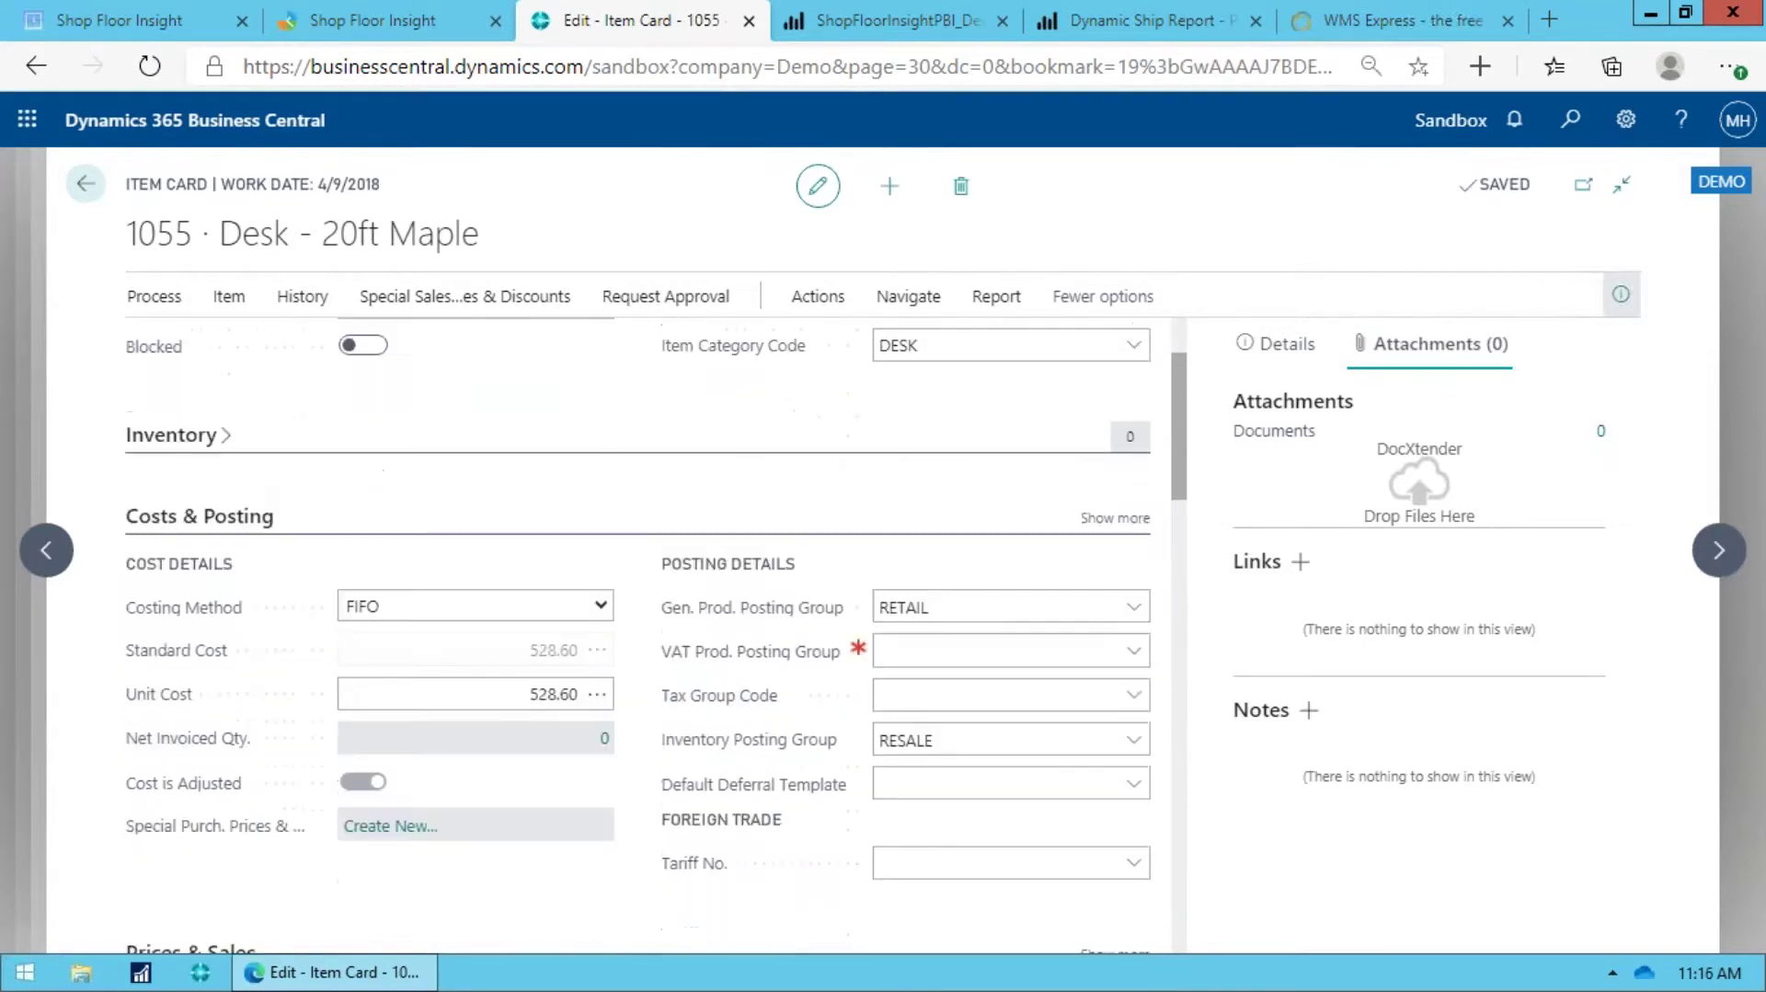
scroll(708, 642, up, 2)
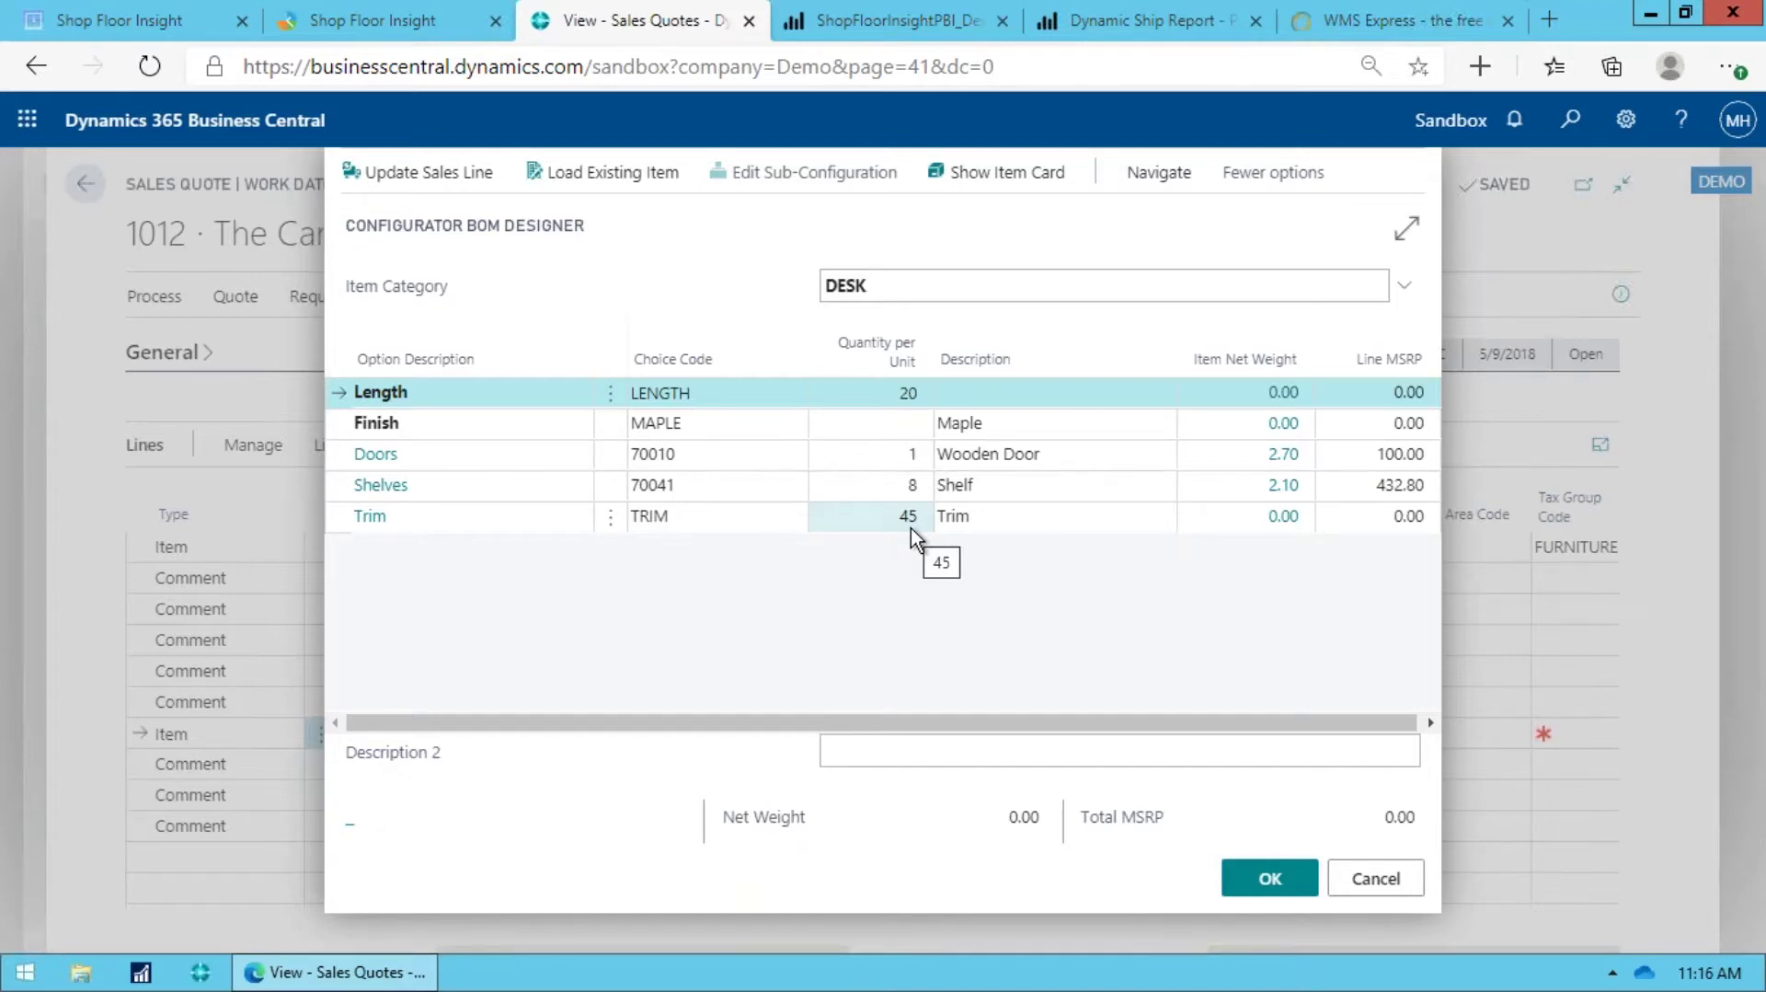
Step: Inspect the desk's Shelves choice and the Description 2 field, and close the BOM Designer without changing anything
click(720, 497)
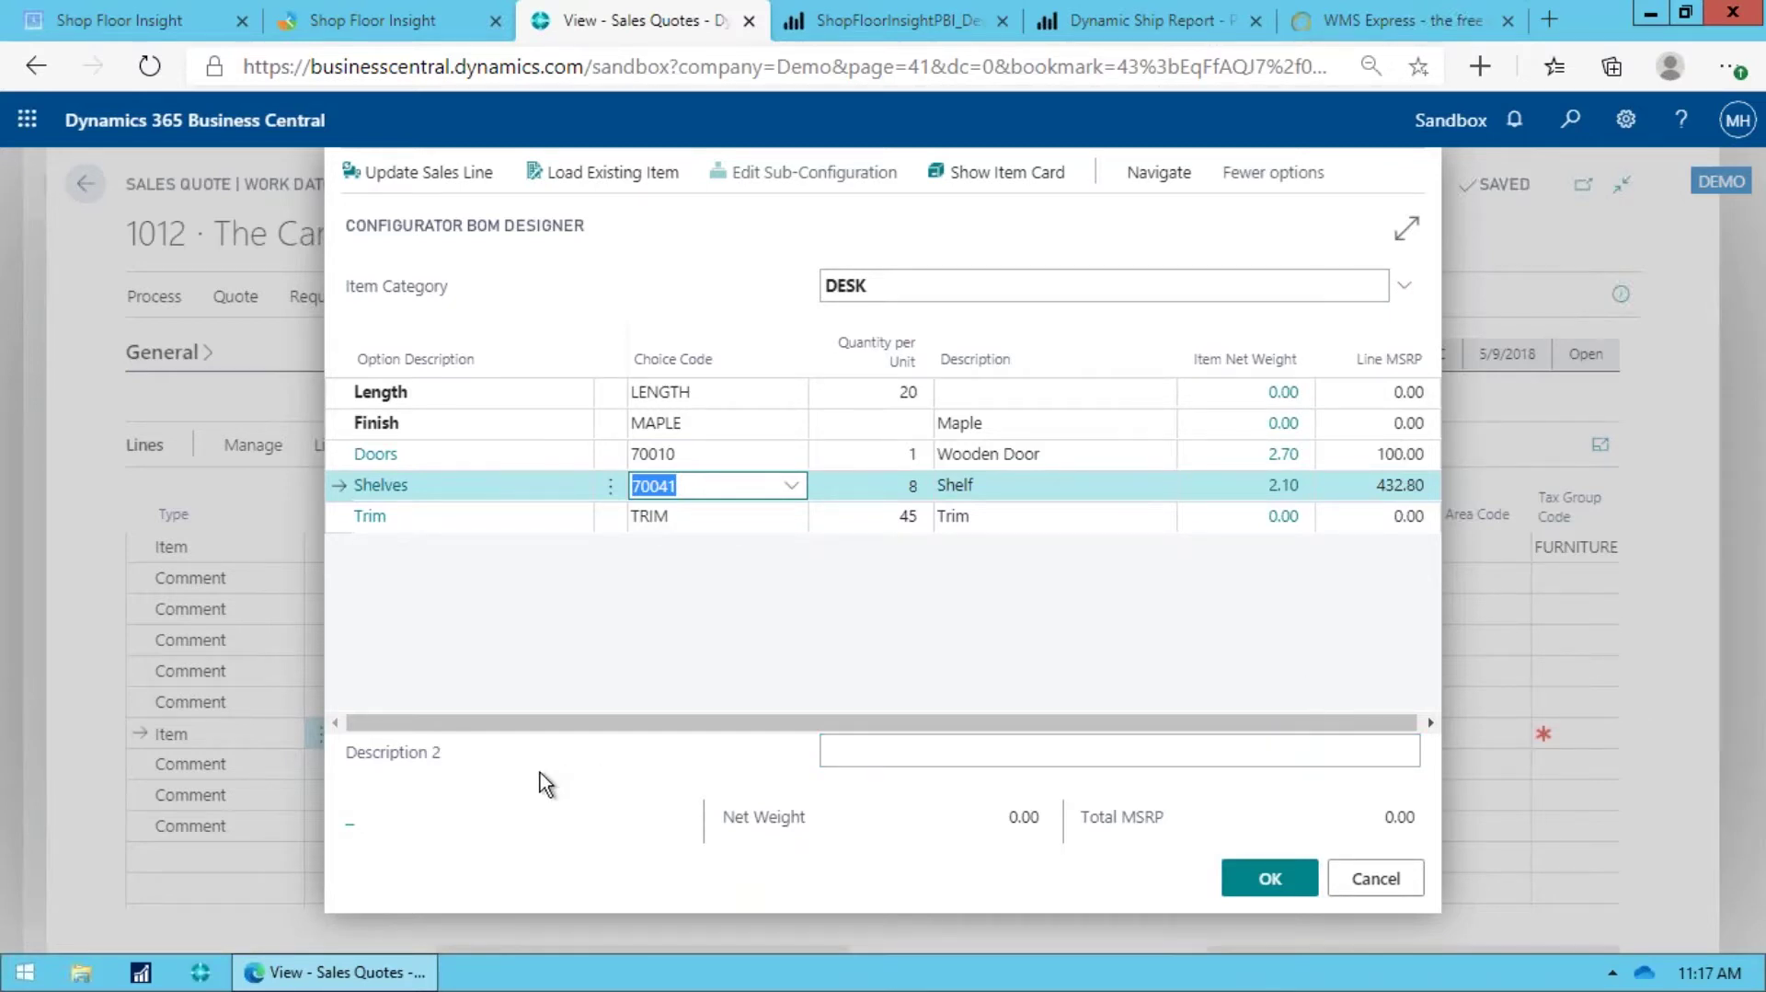
click(972, 762)
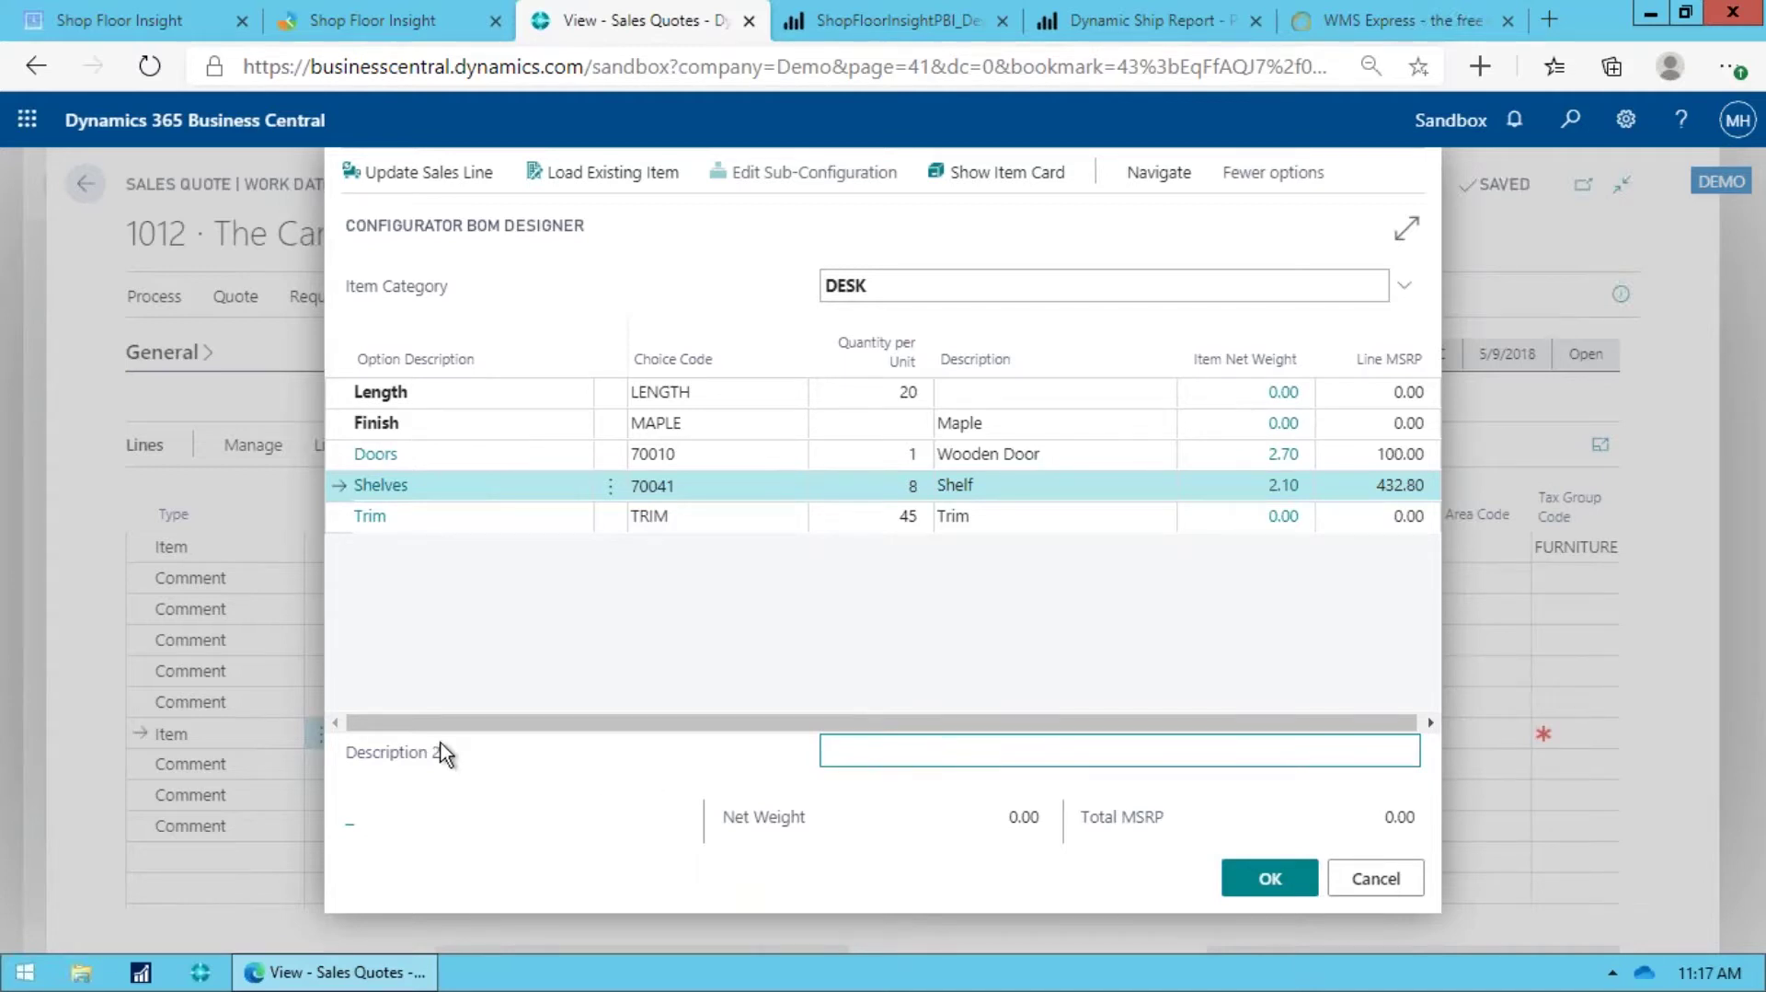
click(975, 746)
key(Escape)
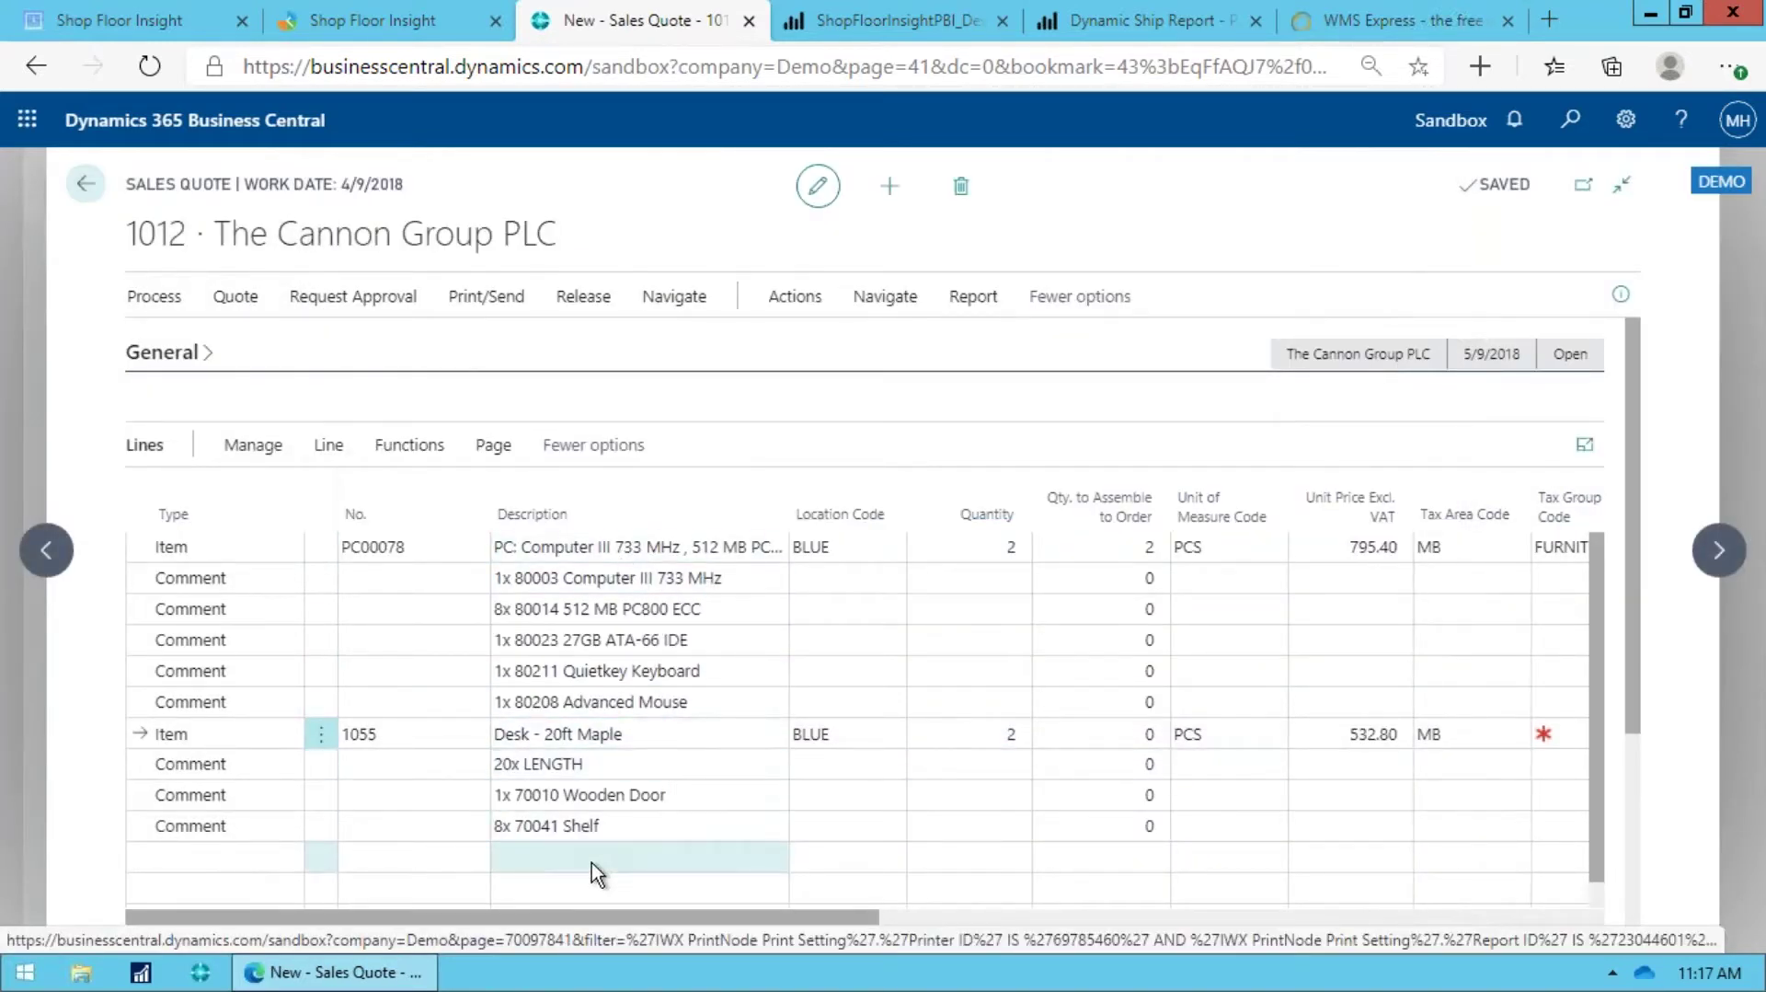
Step: Add a new quote line of type Item below the desk's last comment line
click(241, 859)
text(i)
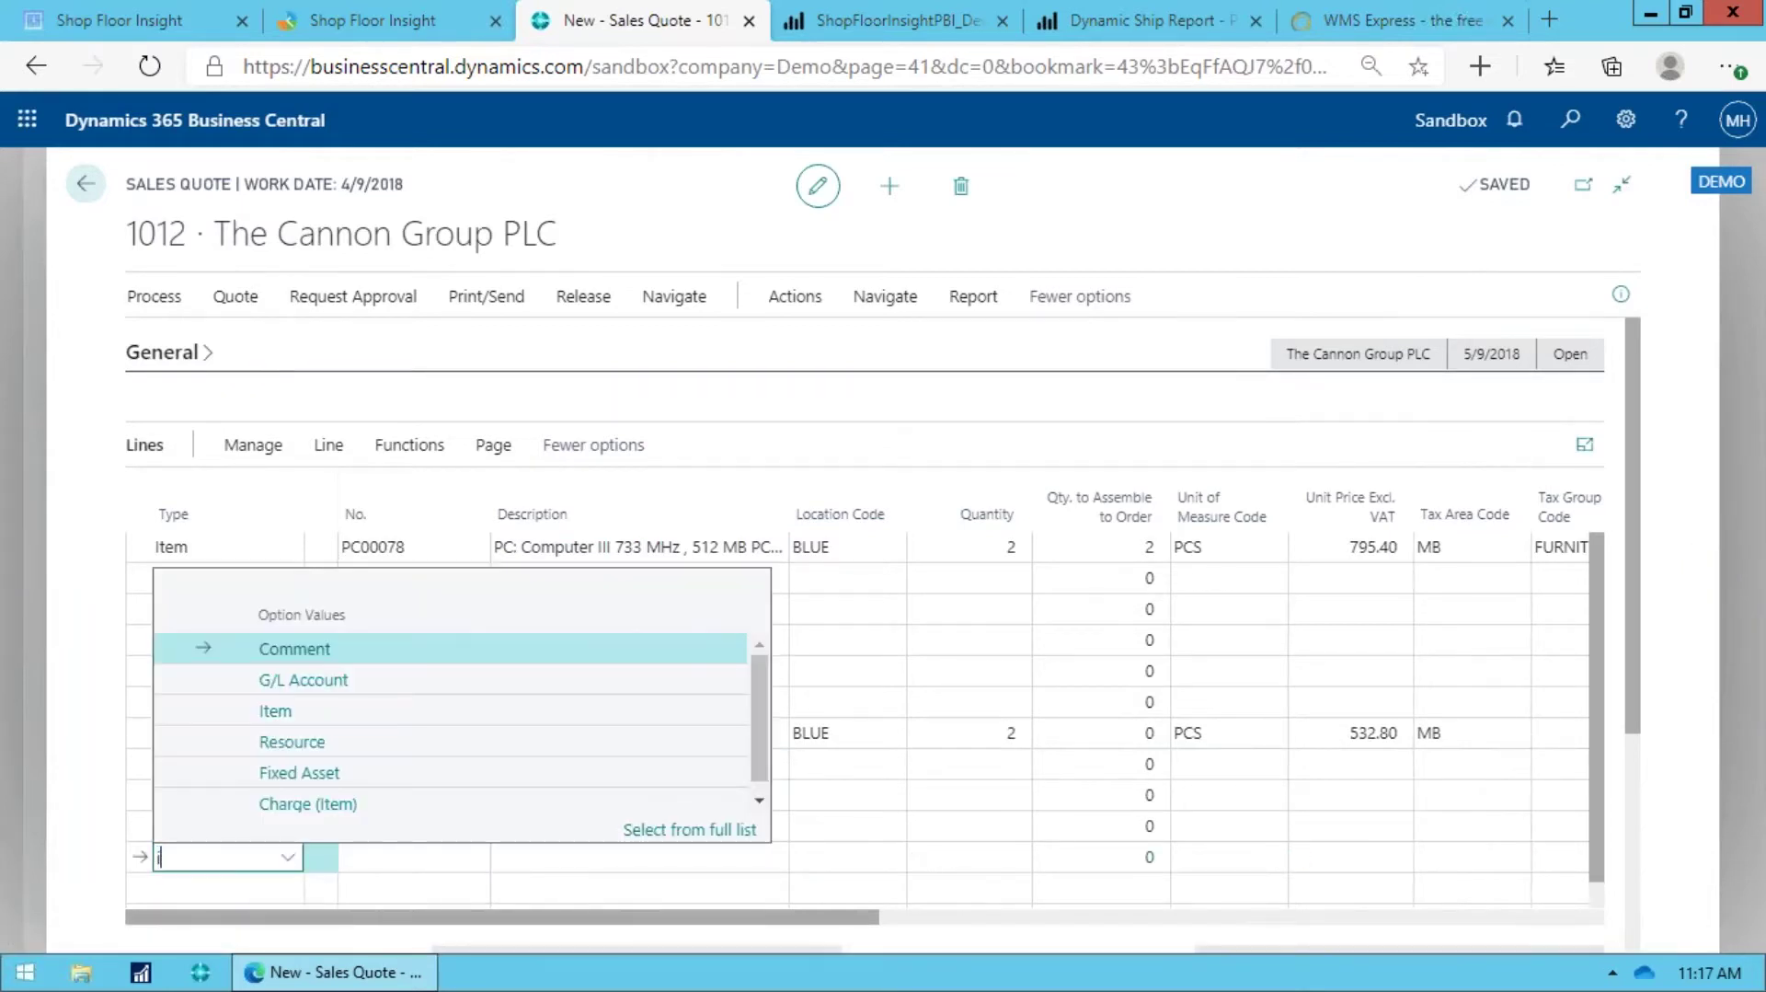
key(Tab)
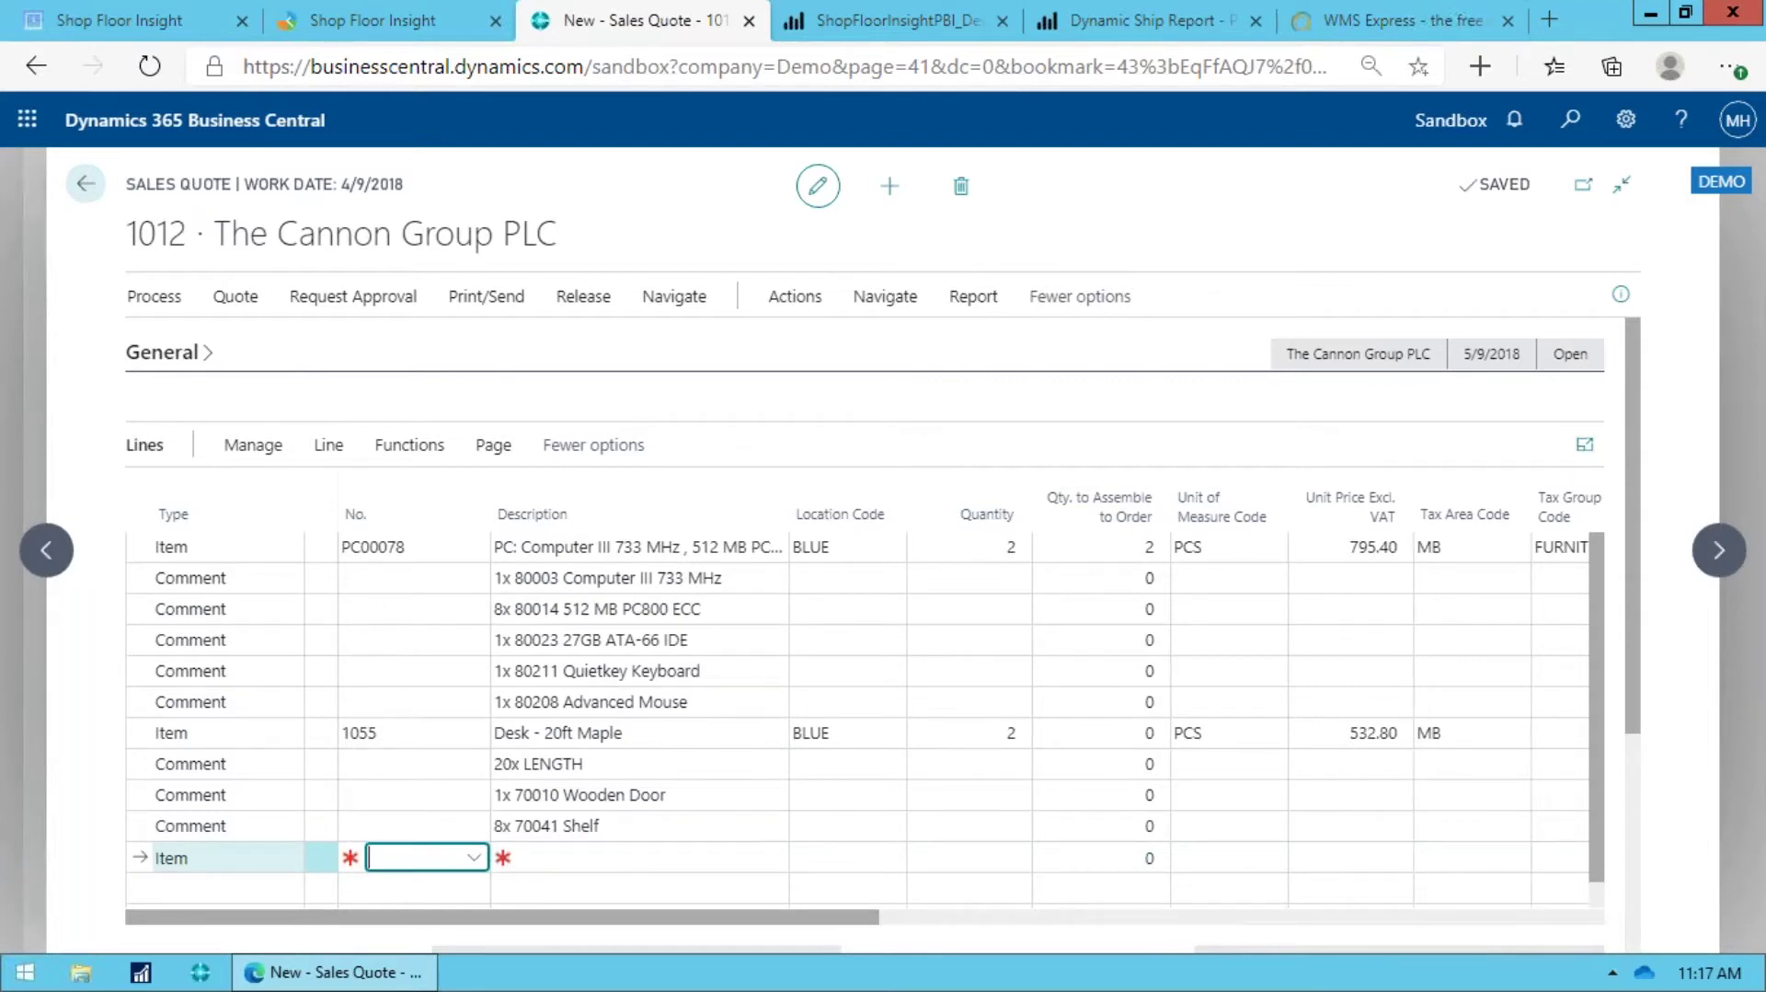
Step: Open the BOM Designer for the new item line and choose the M-BIKE item category
click(329, 447)
click(246, 498)
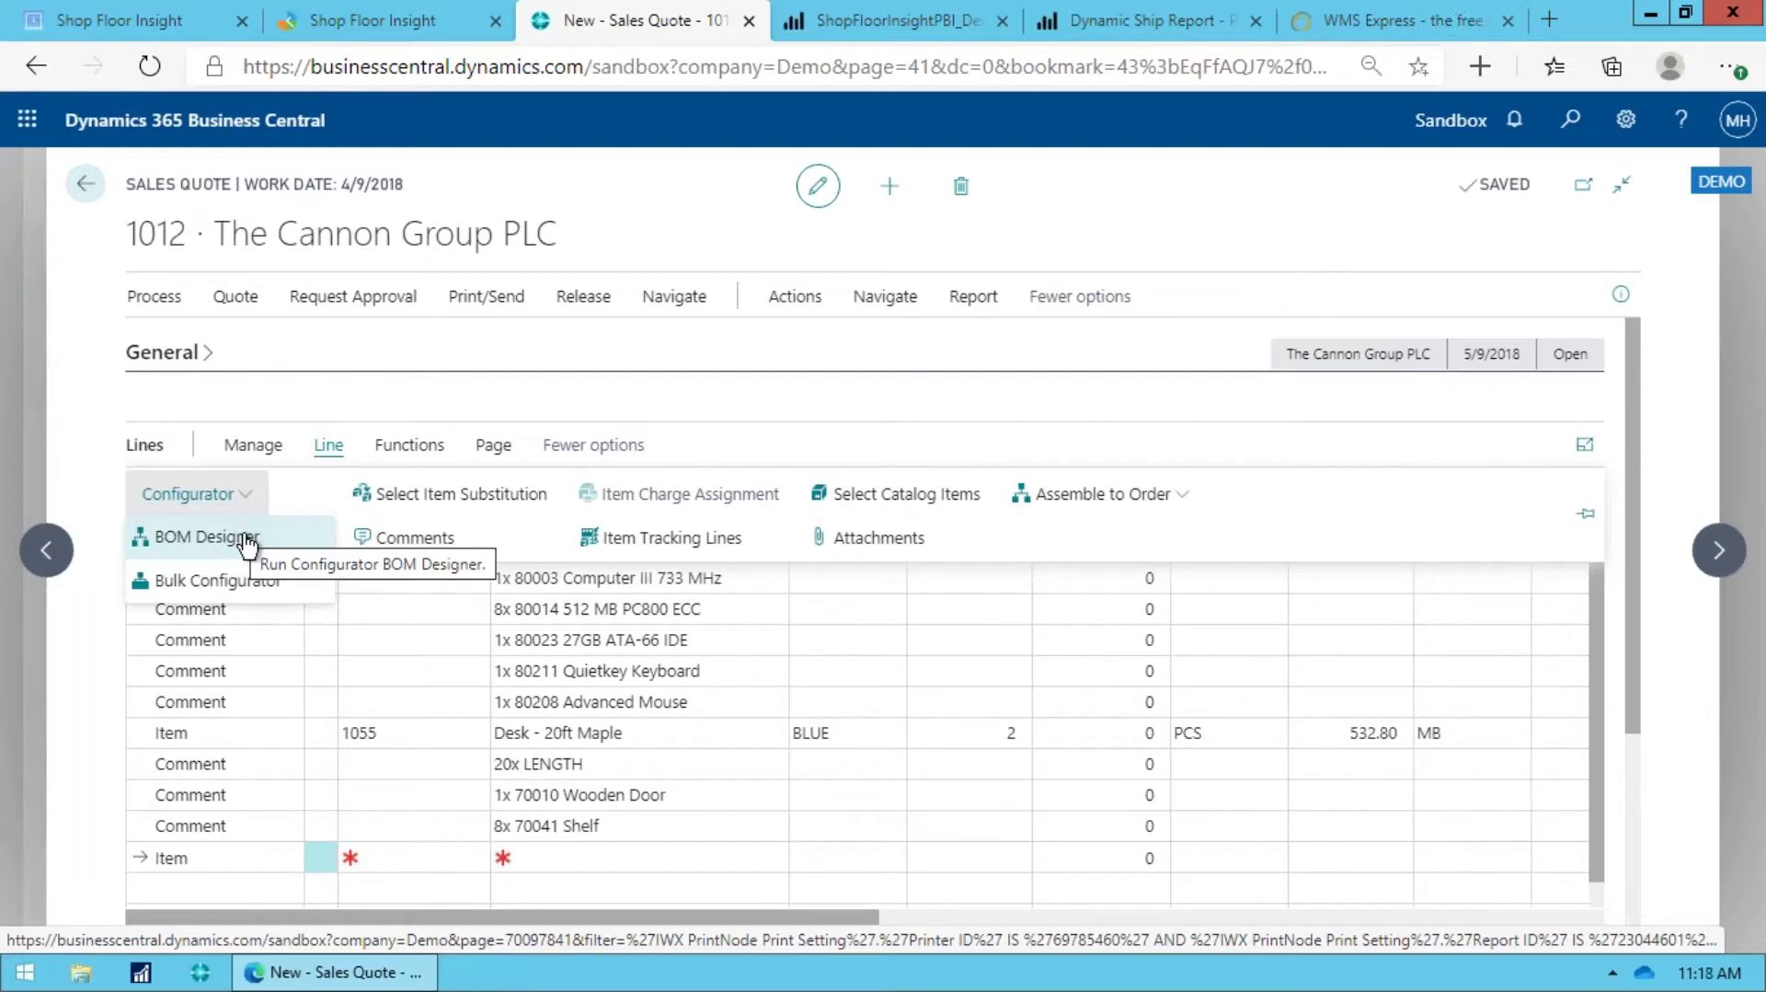
click(246, 539)
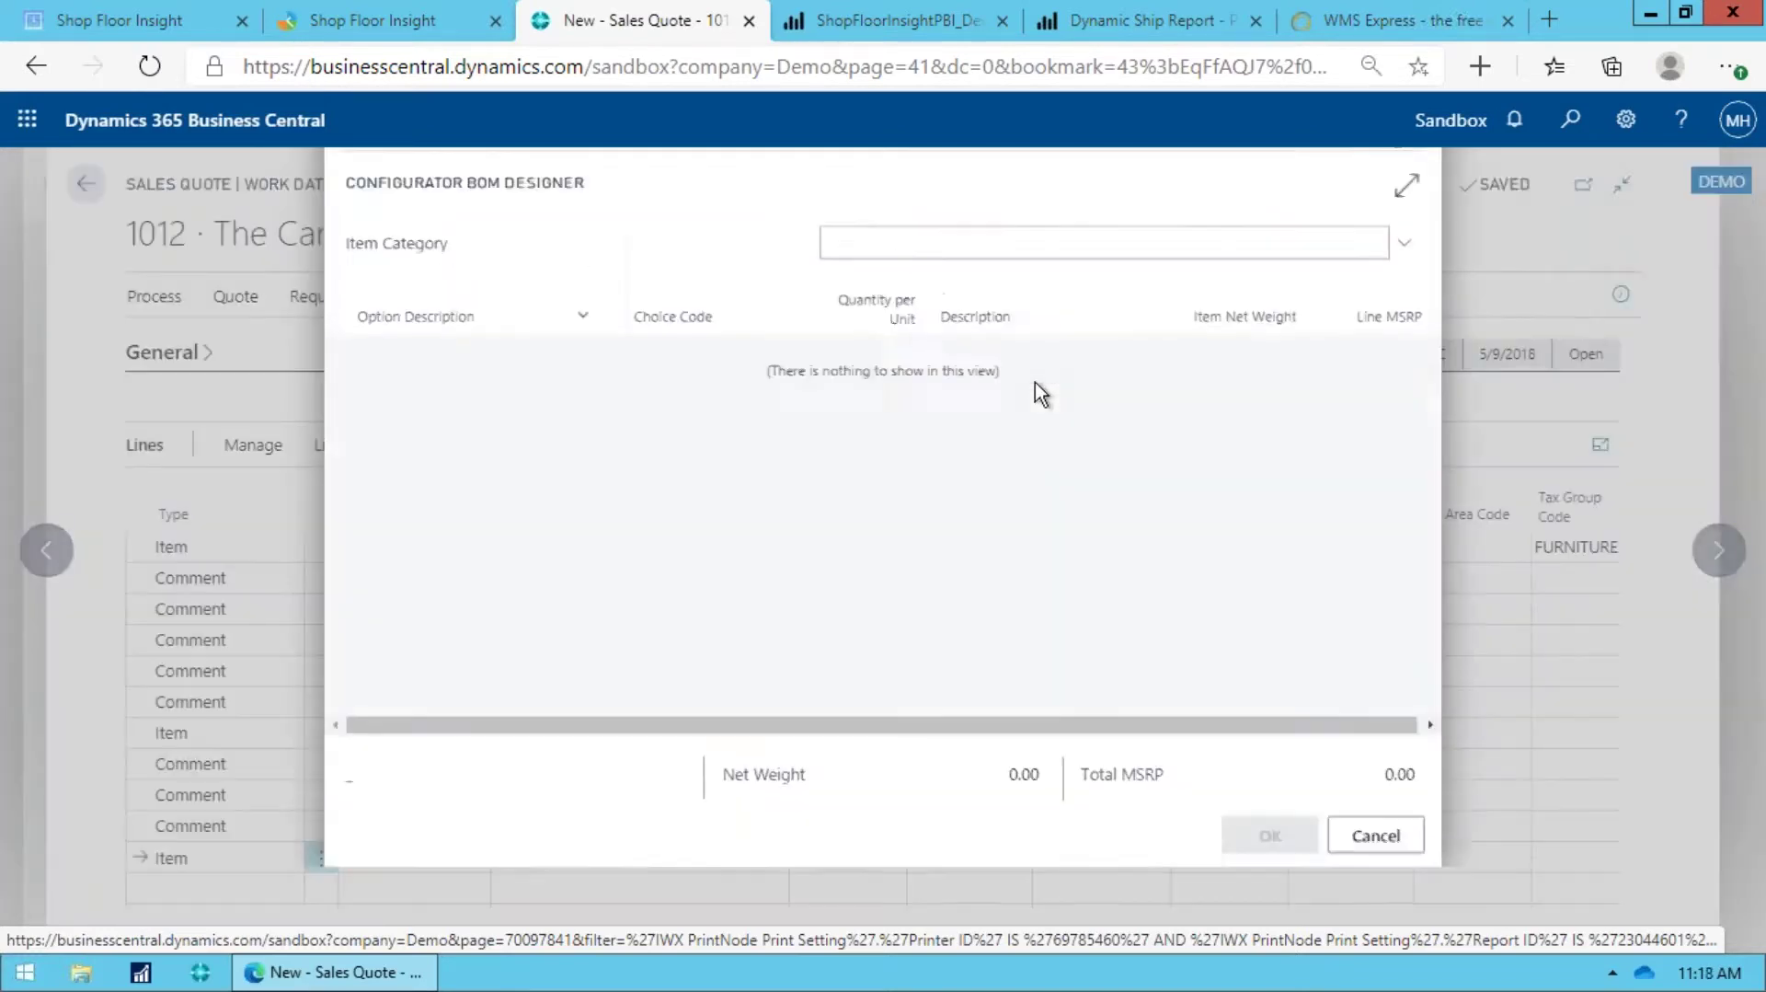
click(1128, 281)
text(m)
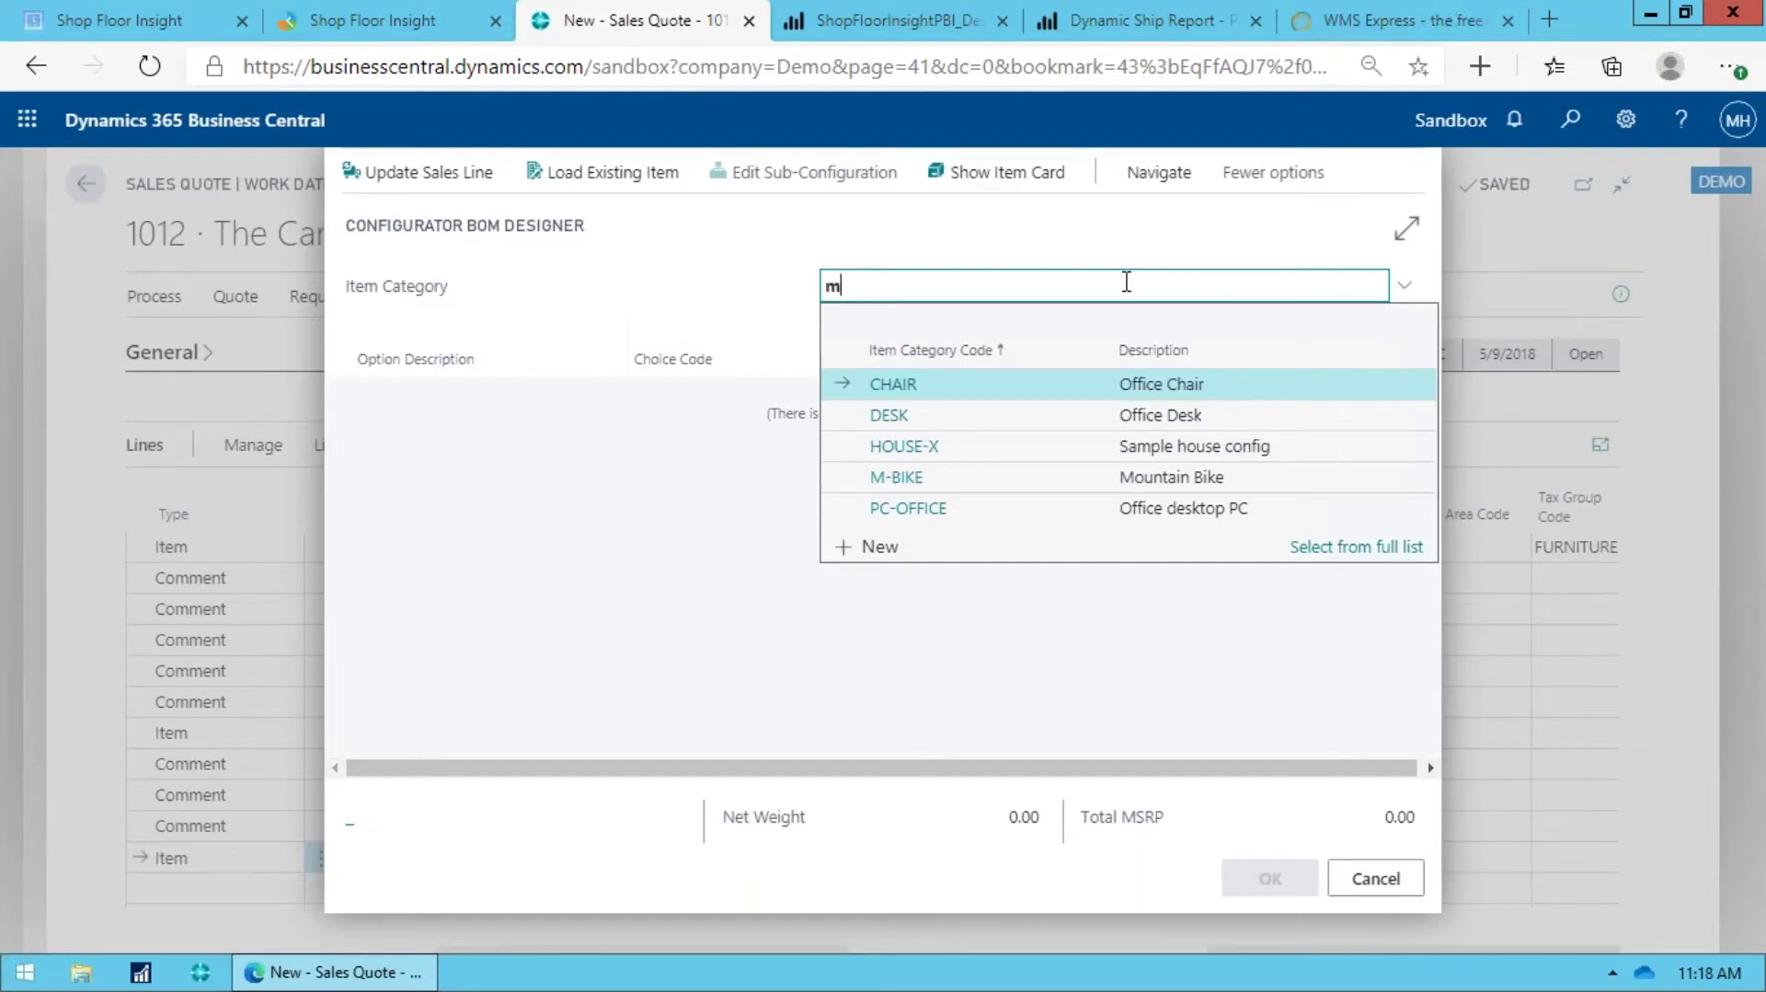
text(-b)
key(Return)
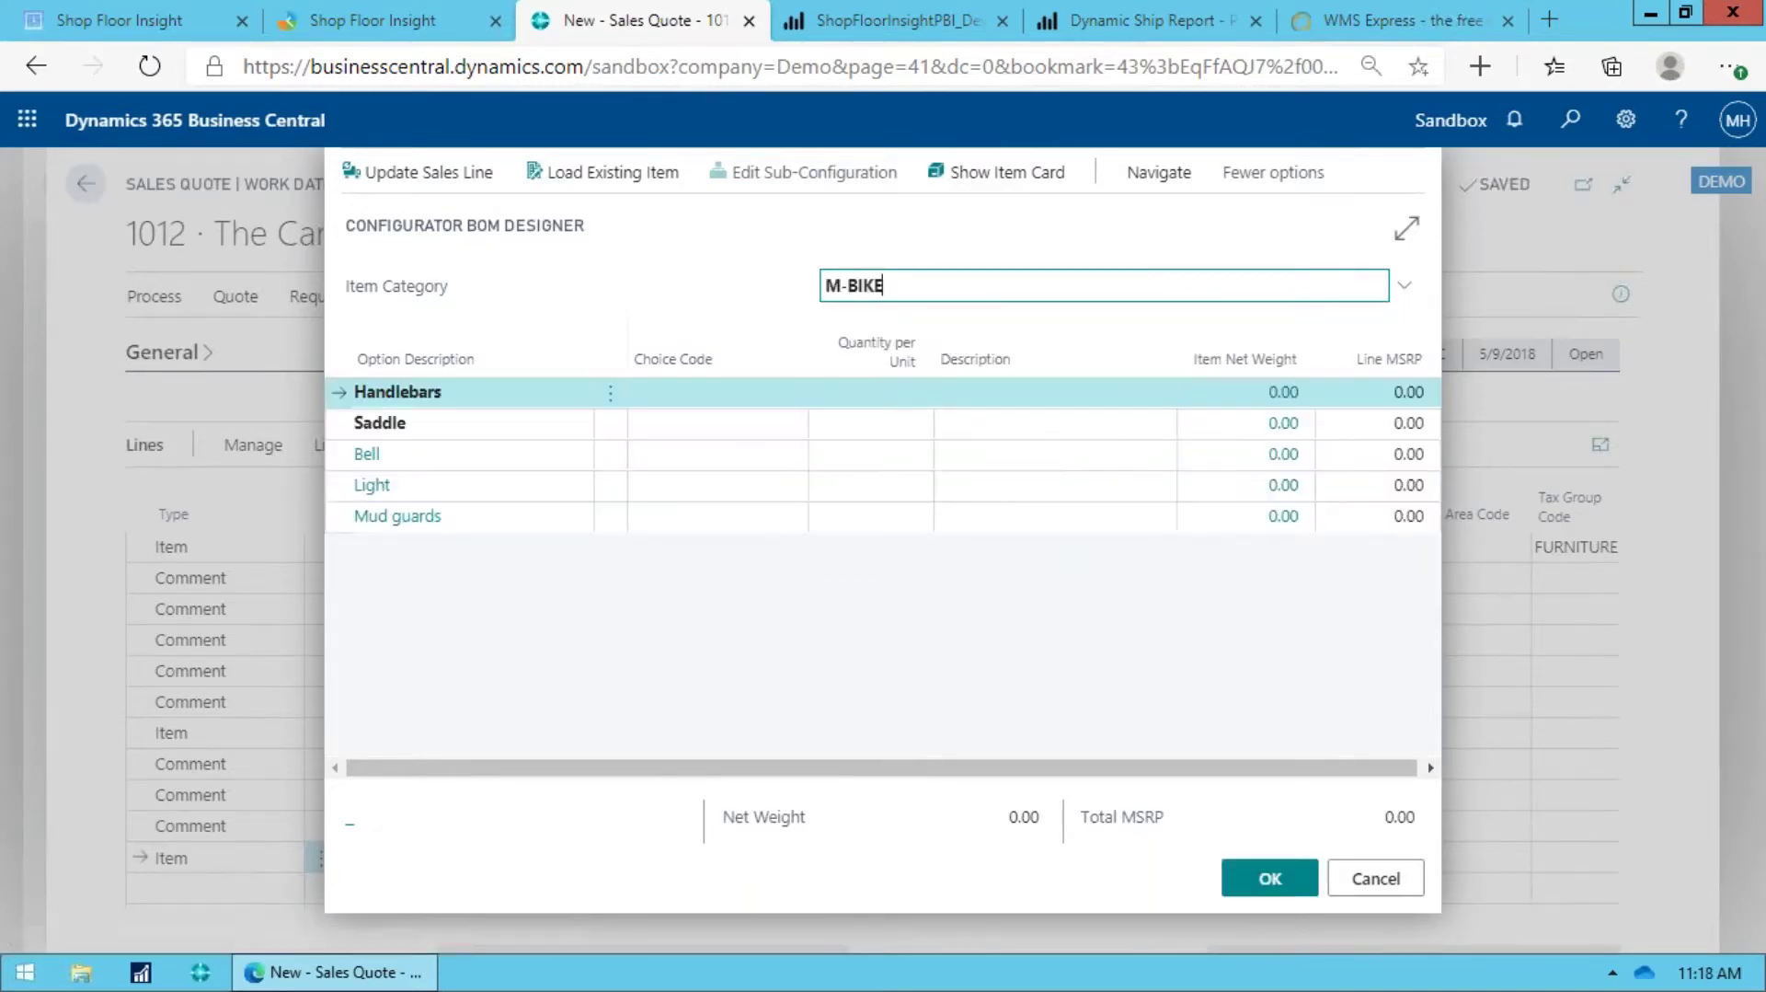
Step: Choose the standard handlebars 1800 and the gel saddle 1851 for the mountain bike
click(787, 392)
click(790, 392)
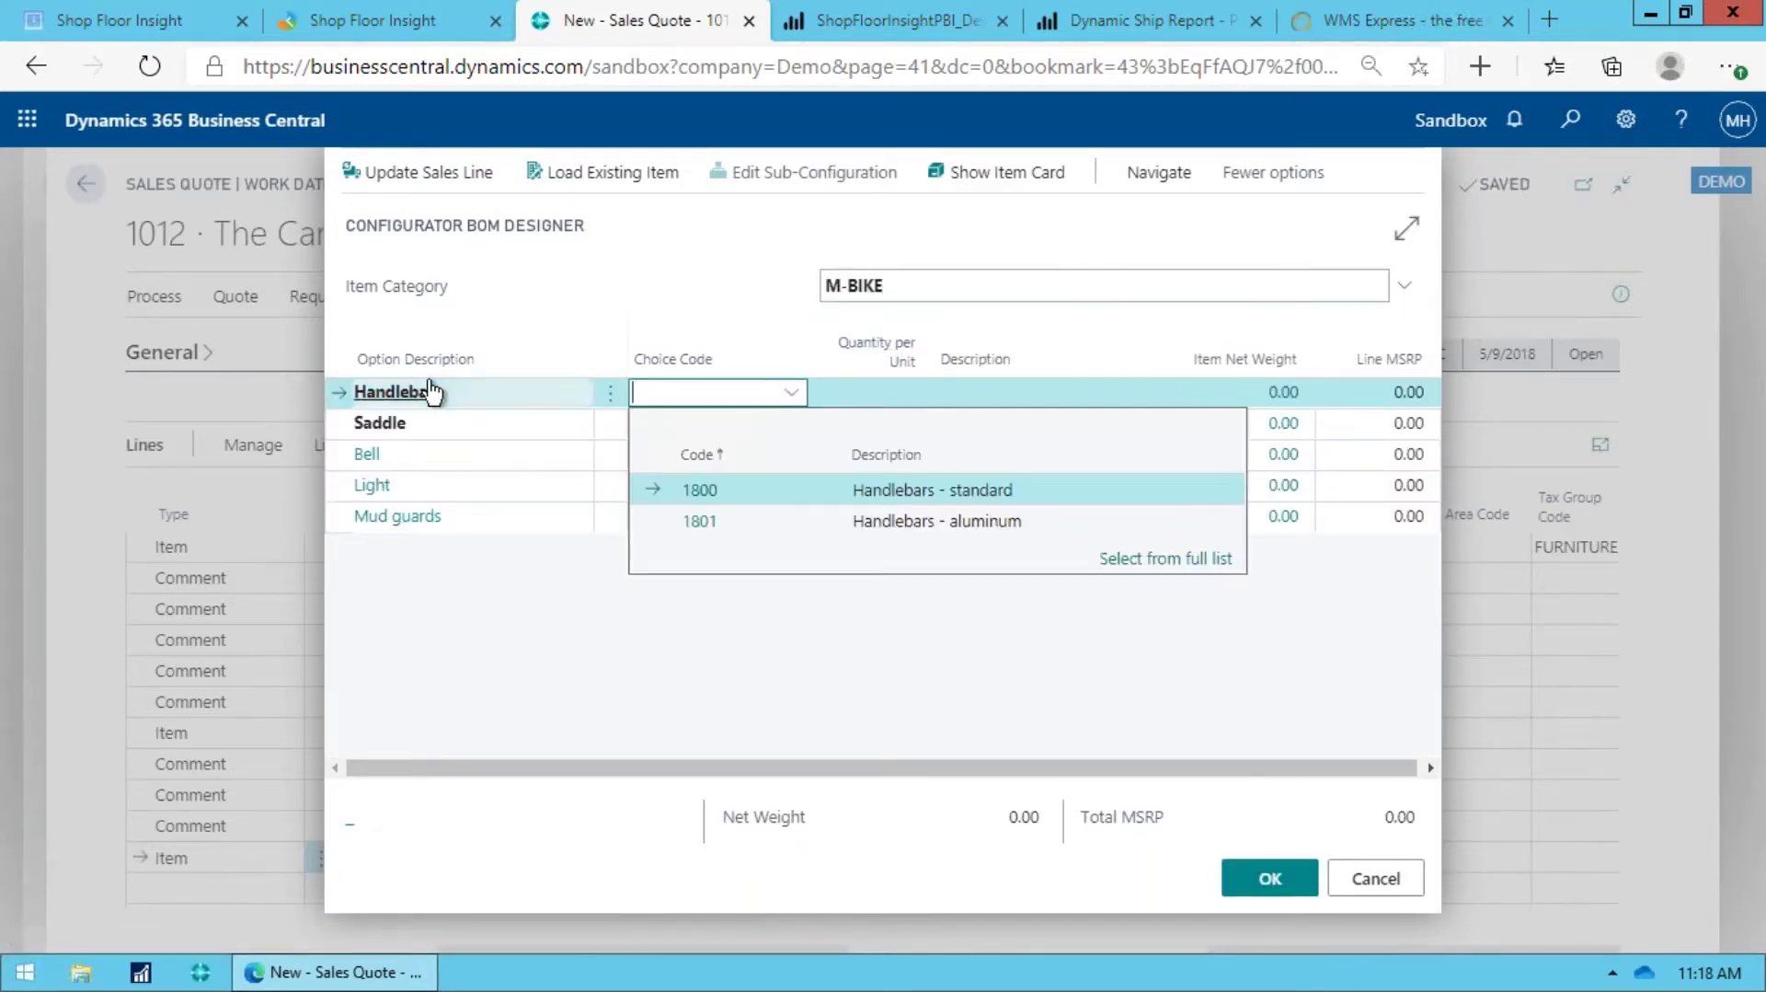
click(686, 493)
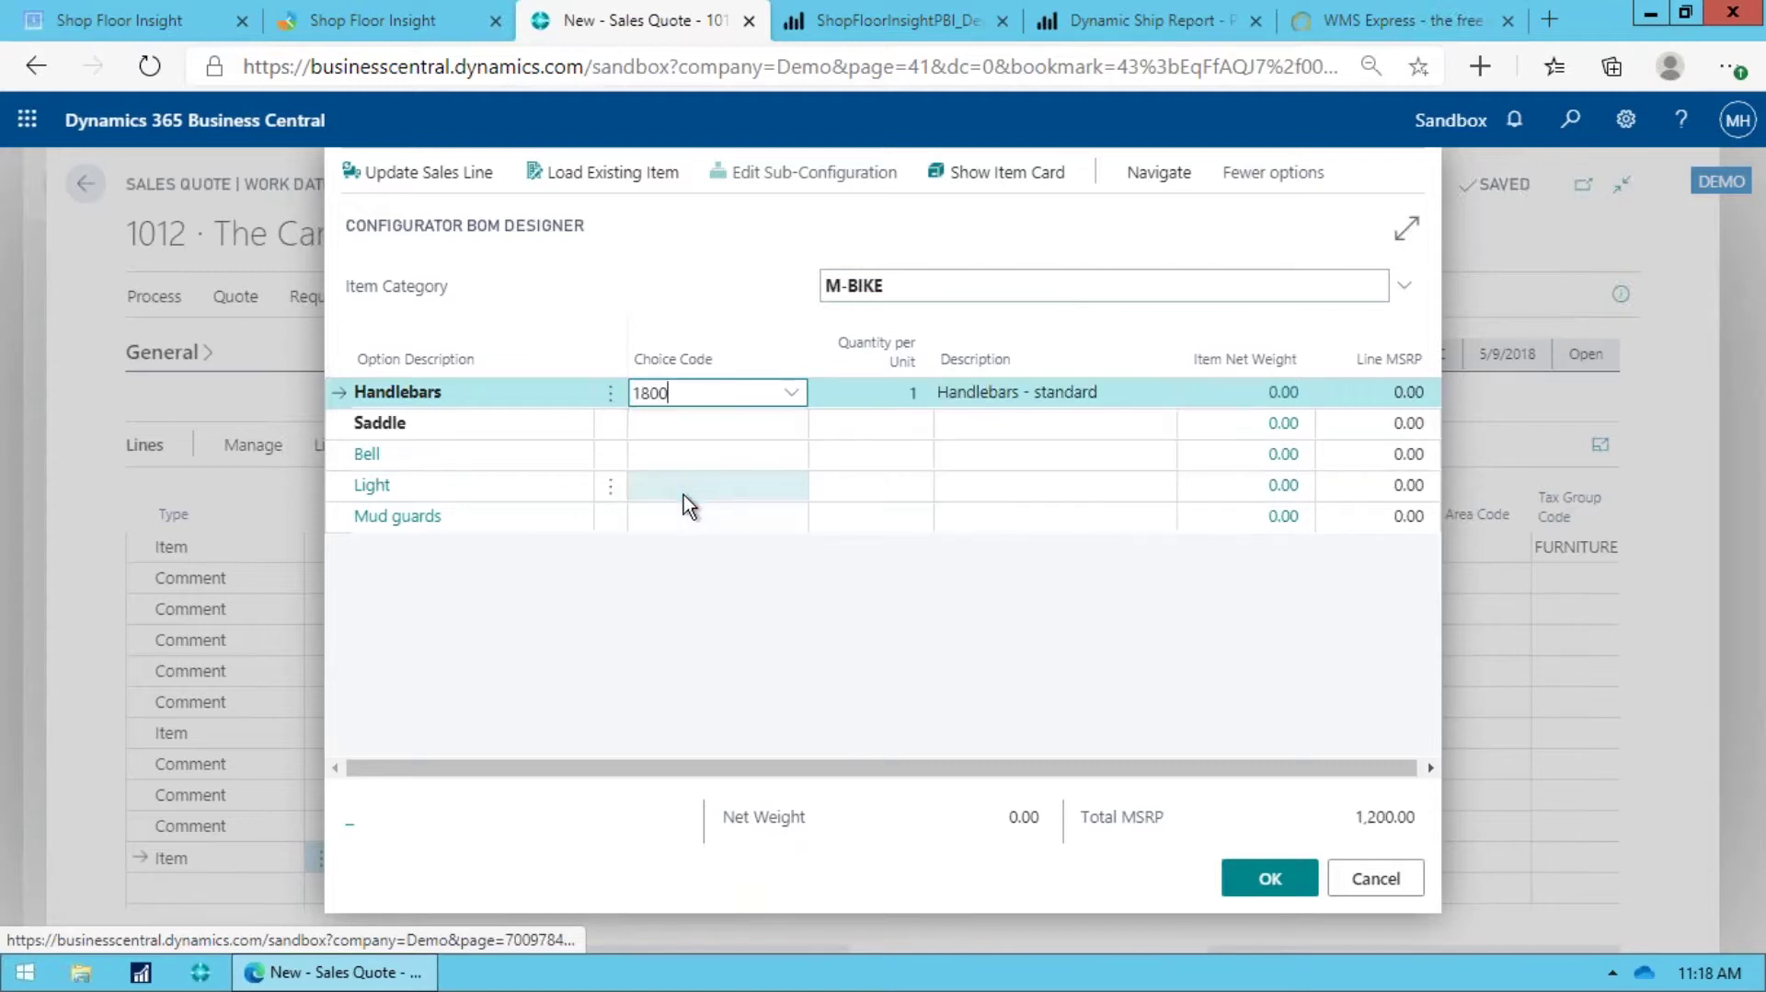
click(707, 425)
click(790, 423)
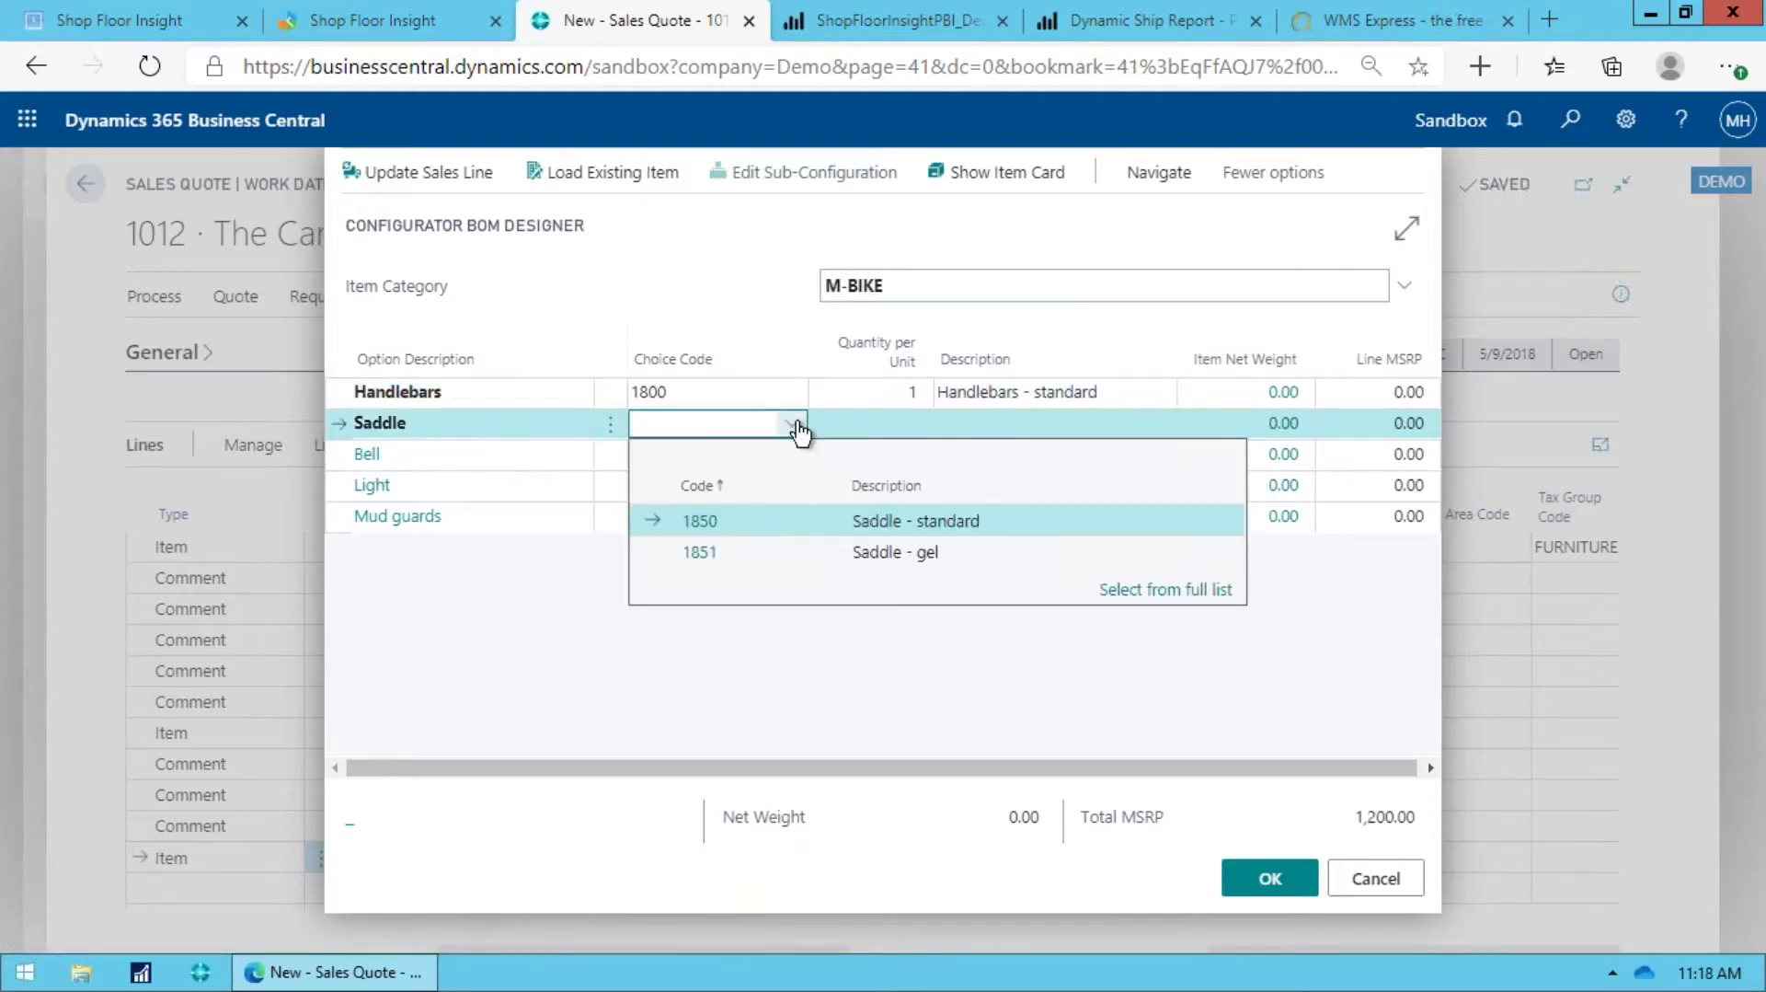
click(701, 554)
click(714, 482)
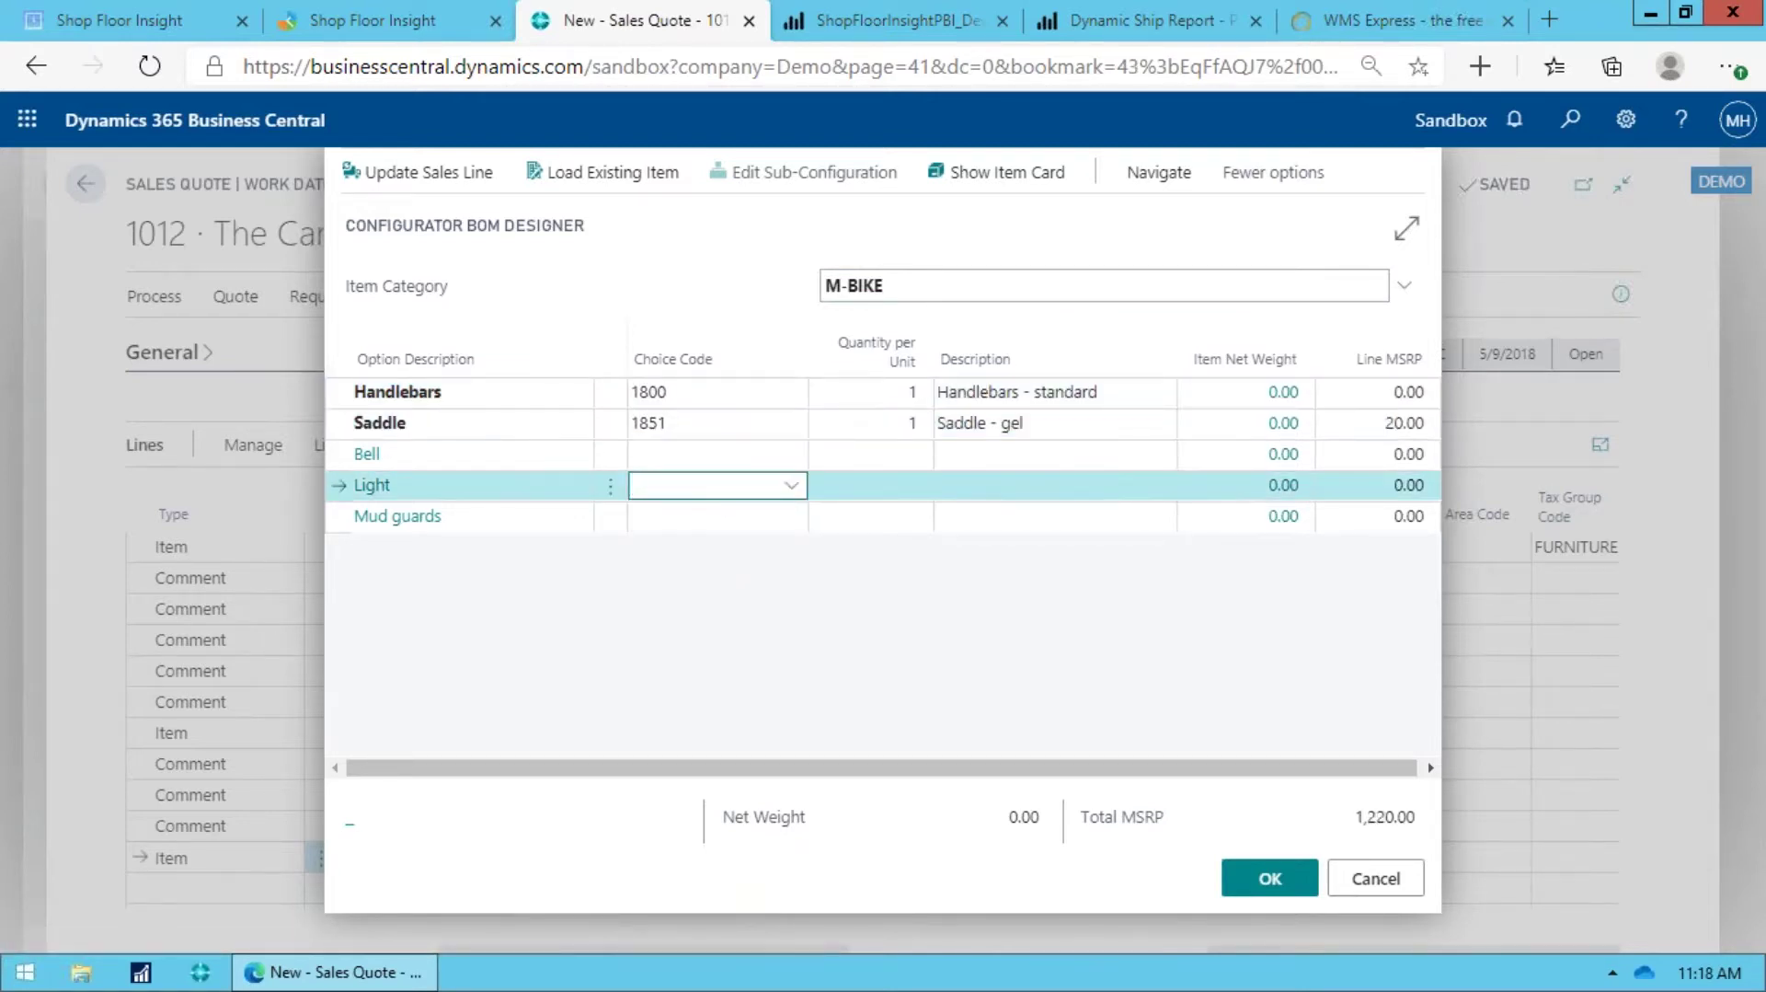
key(Up)
key(Up)
key(Up)
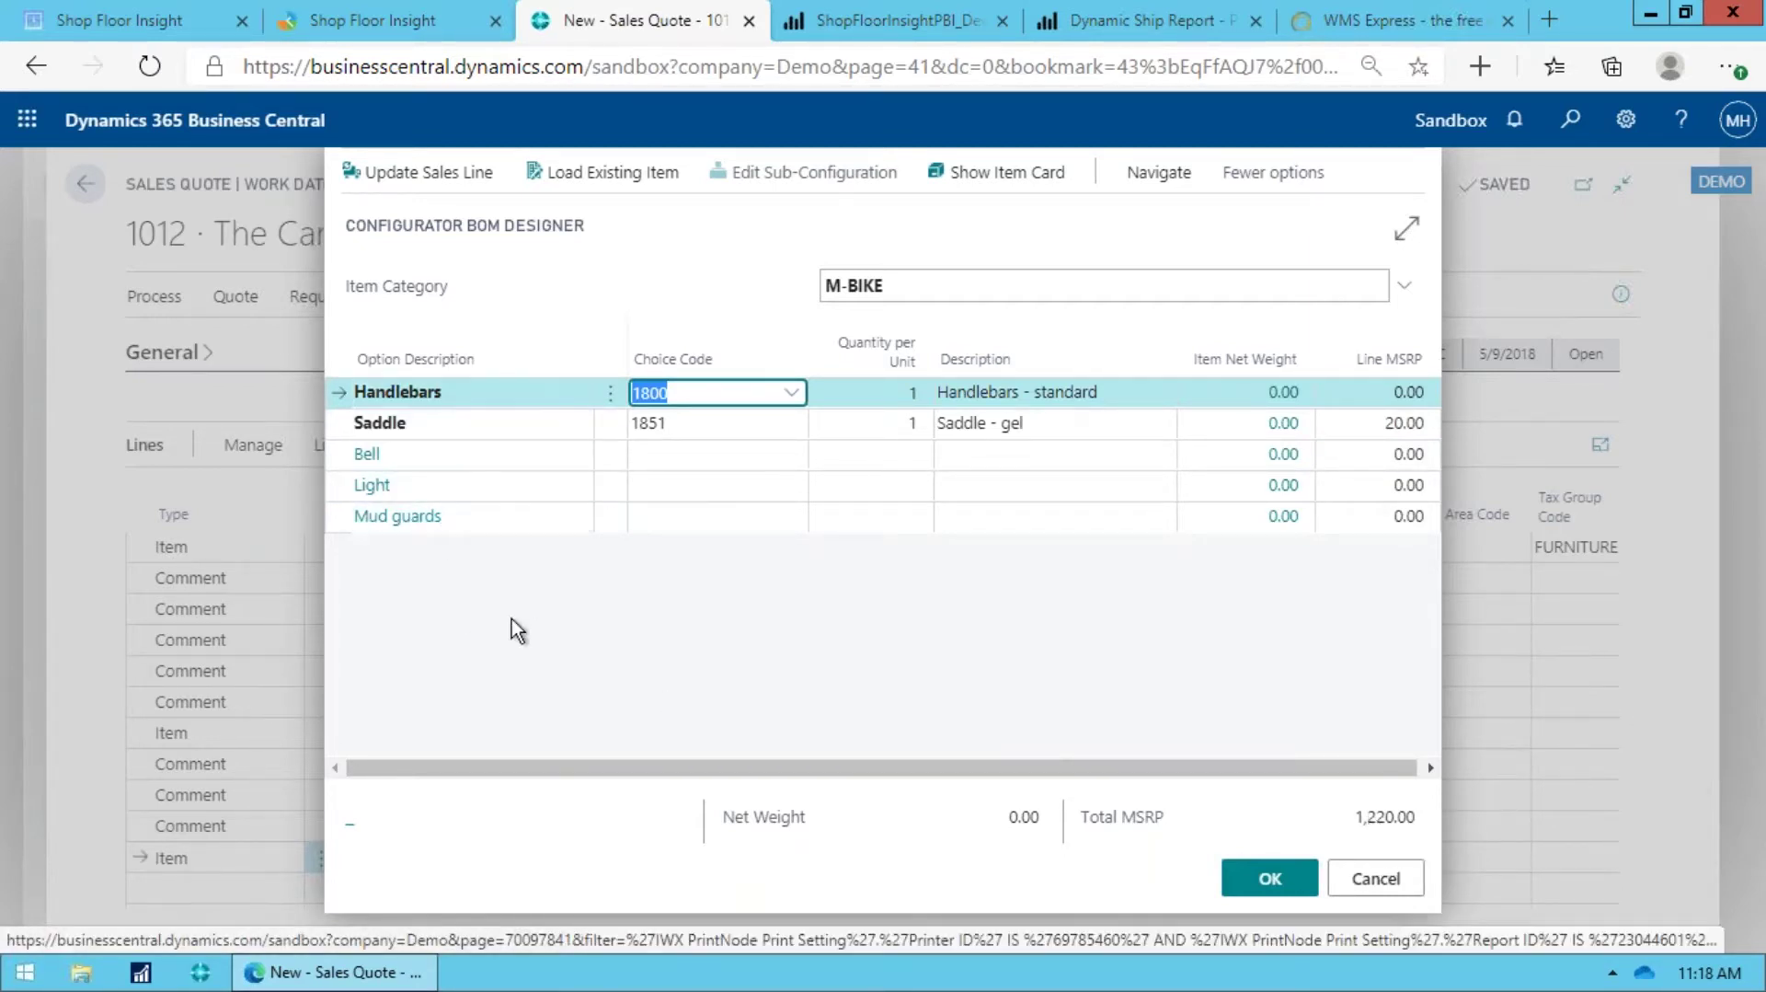
Step: Choose bell 1600 and the FRONT-BACK mud guards for the mountain bike, leave the light empty, and accept the configuration
click(681, 453)
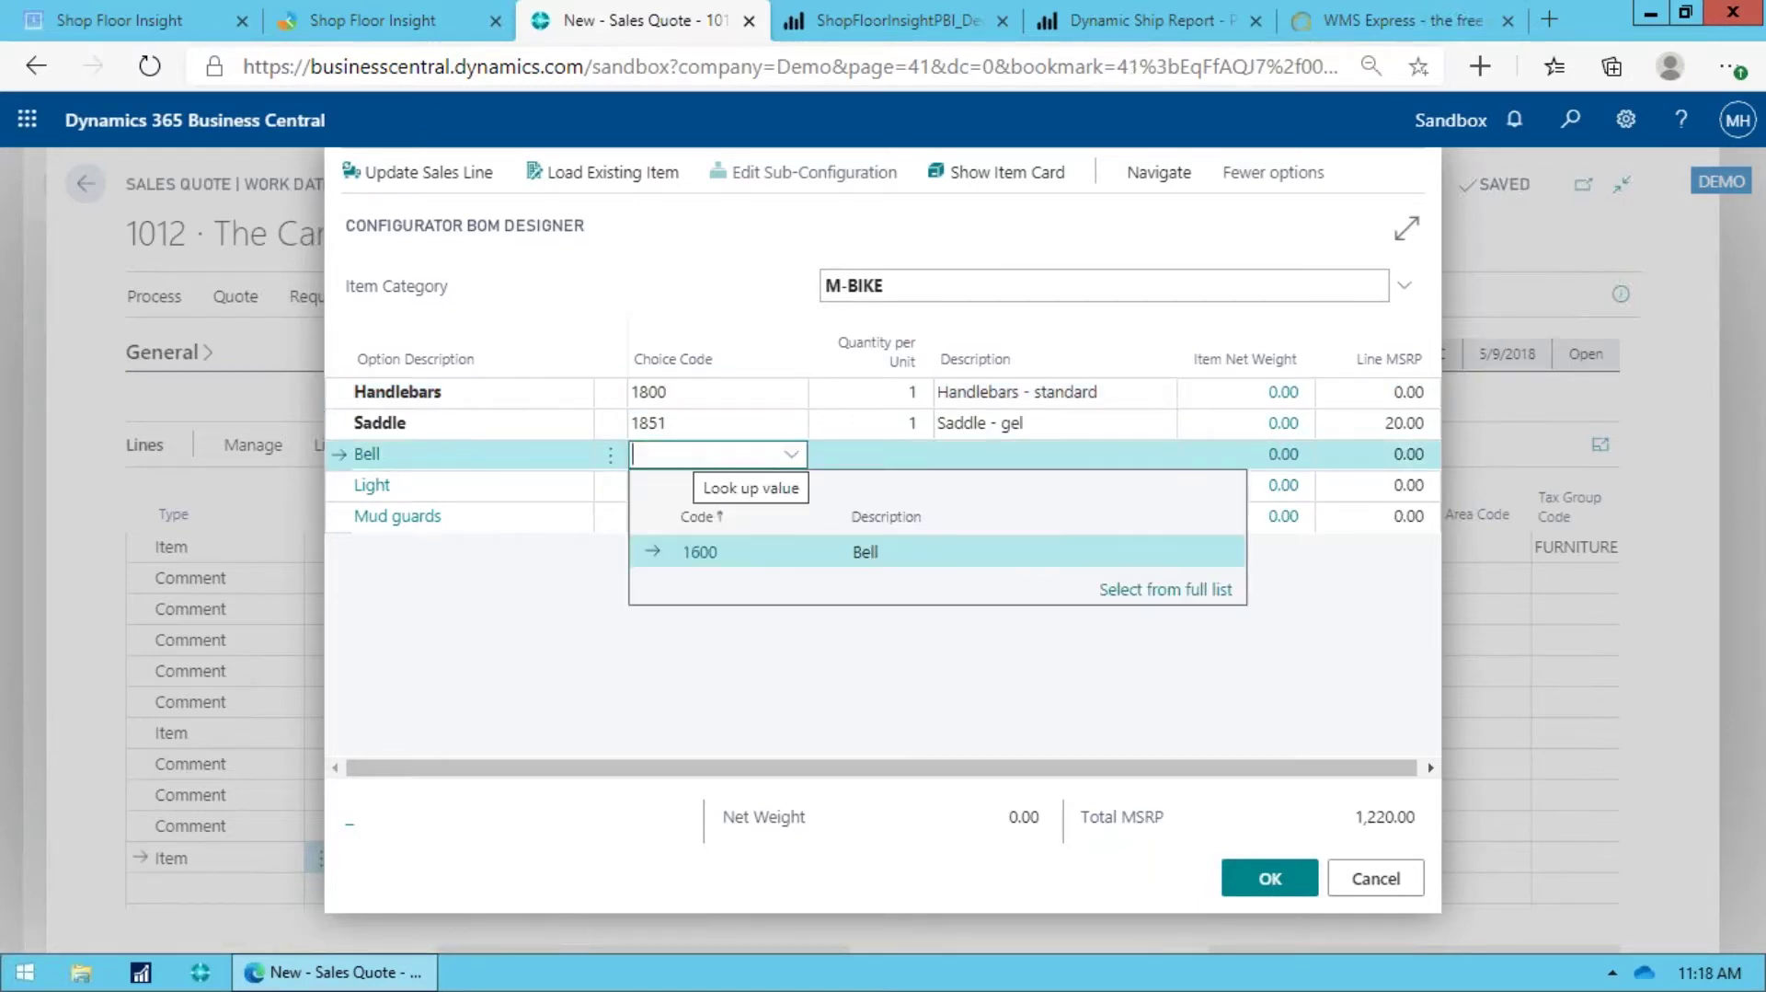
click(709, 554)
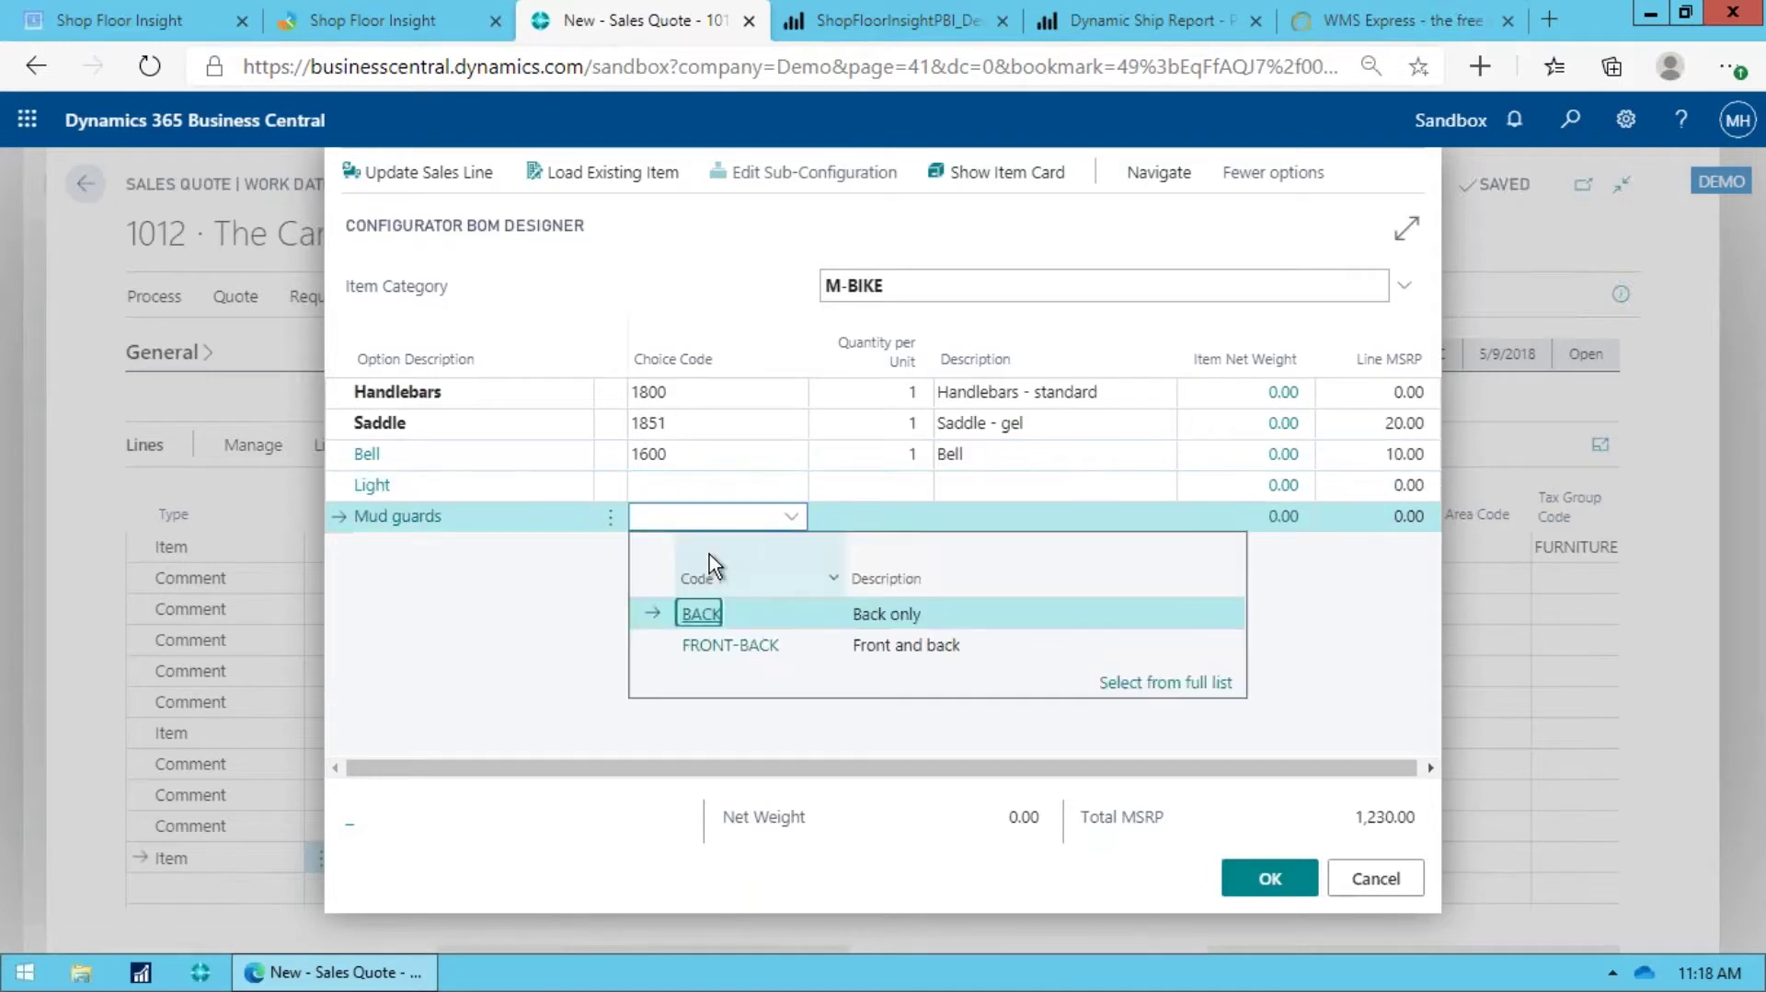
key(Down)
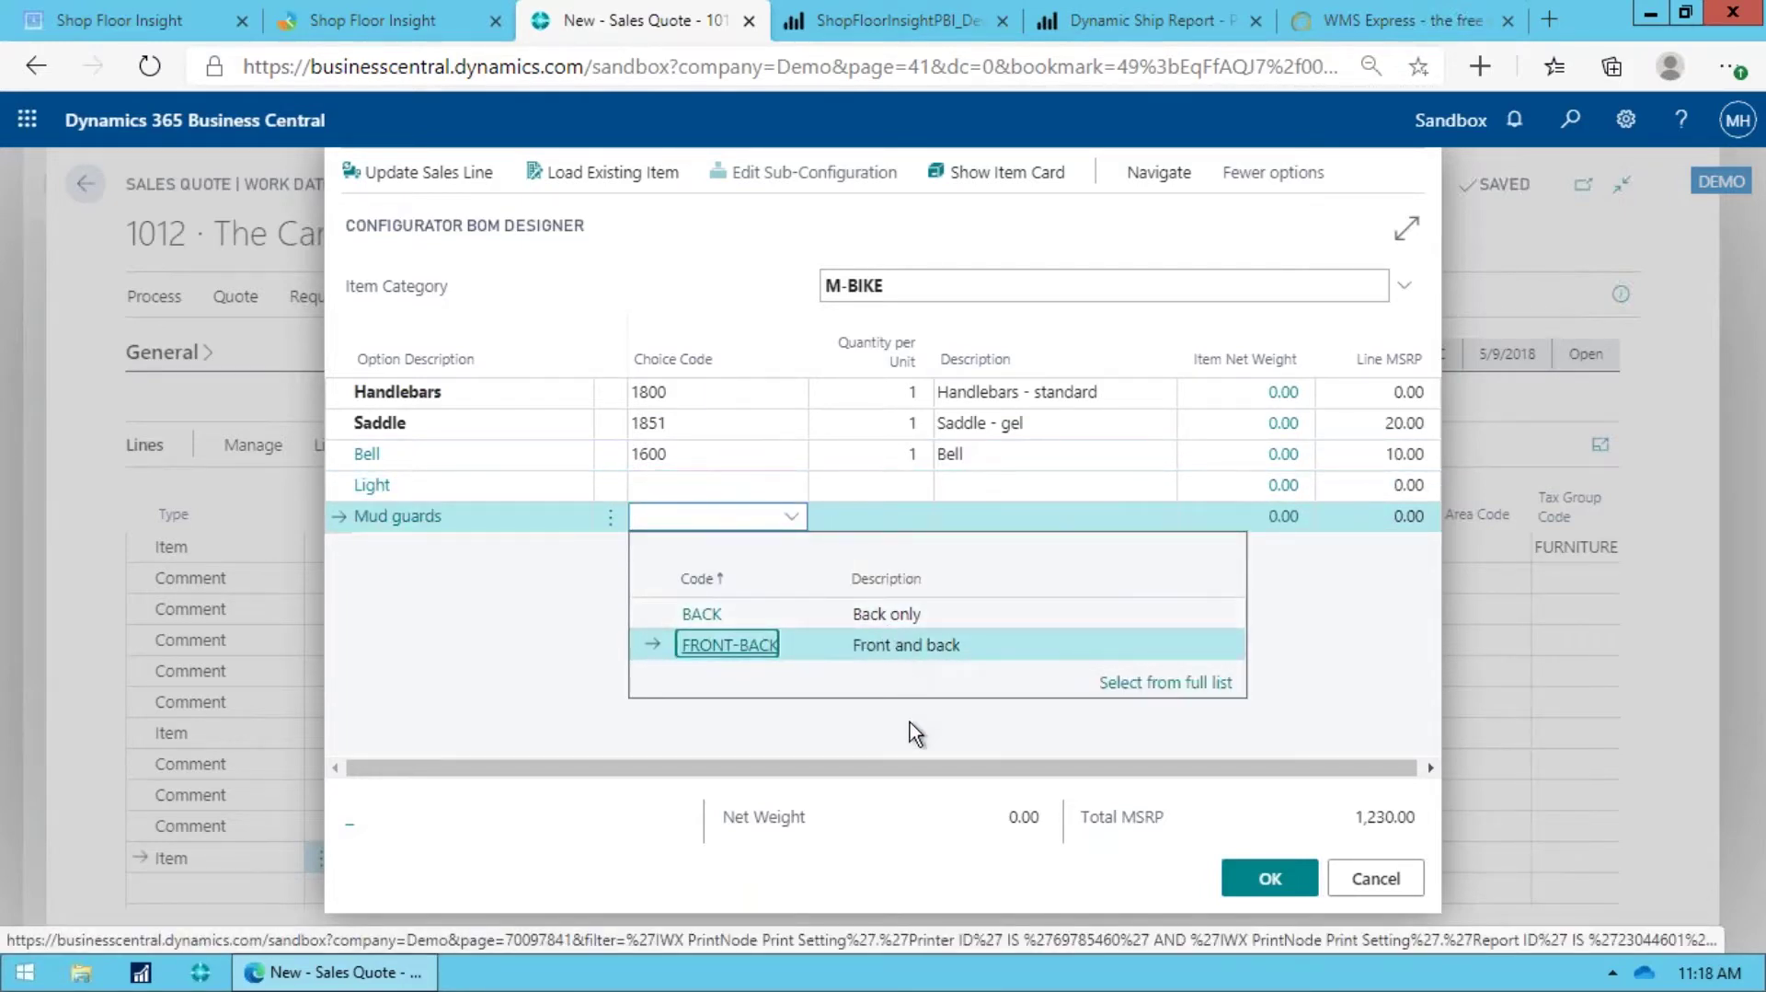
key(Return)
key(Up)
key(Up)
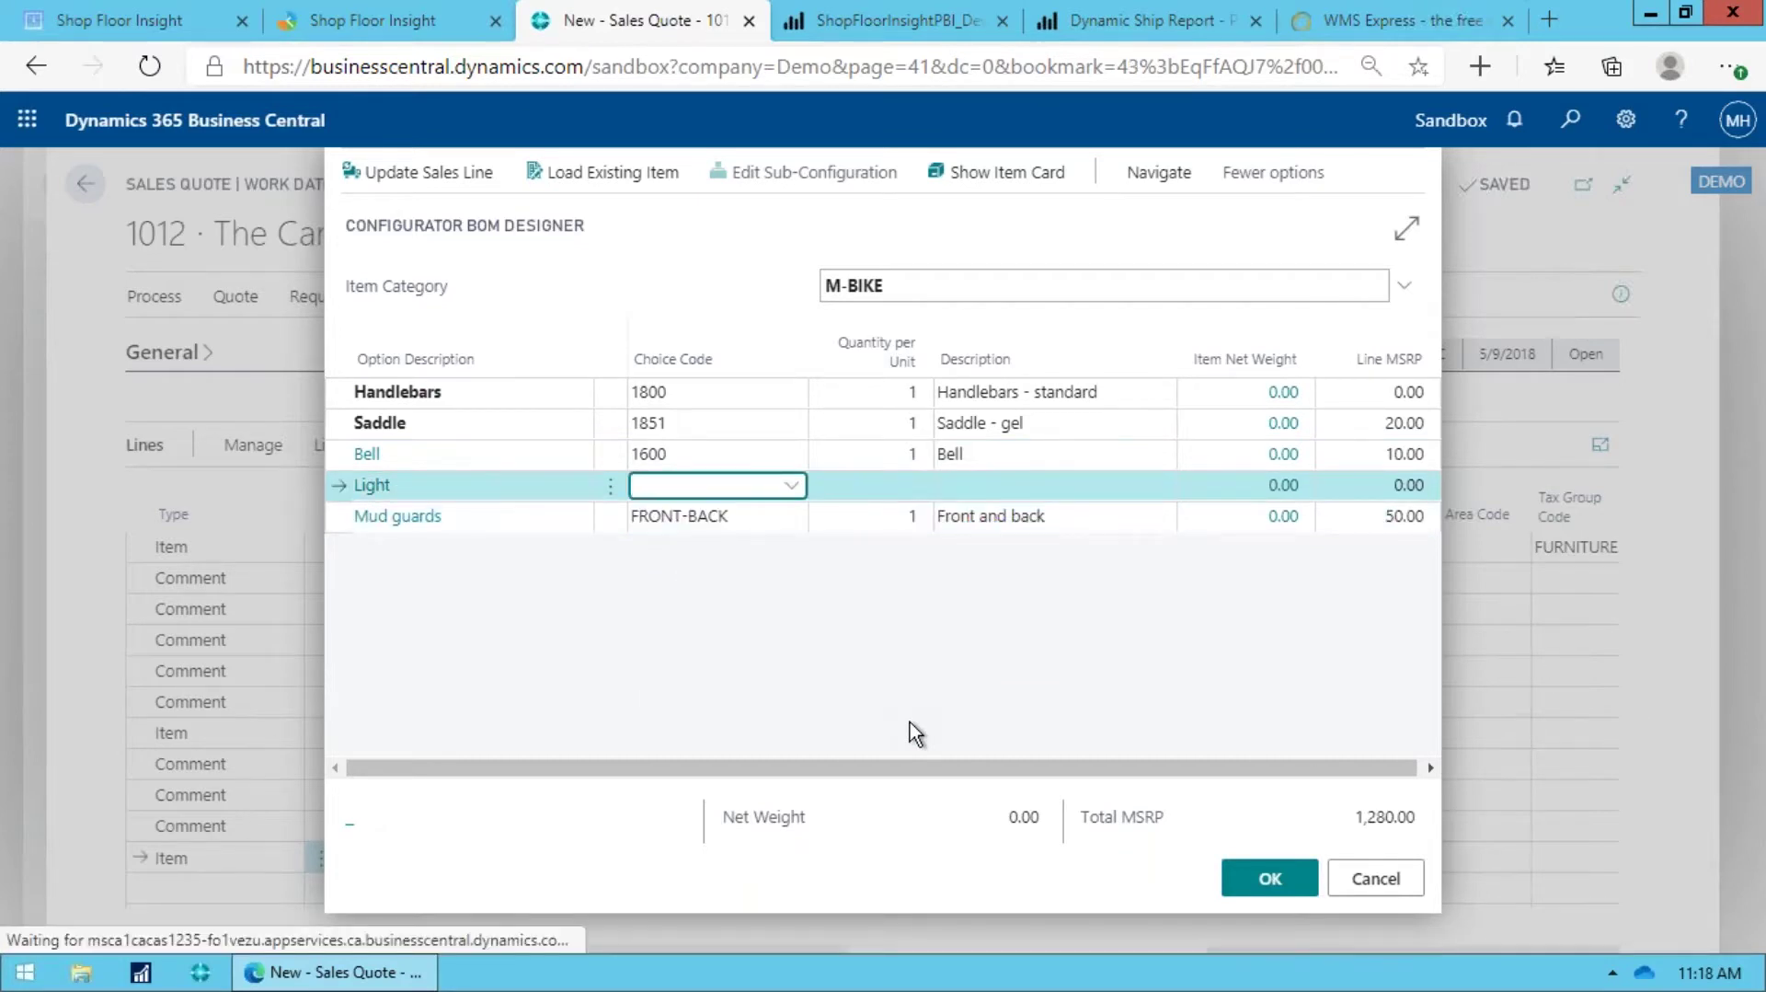
key(Up)
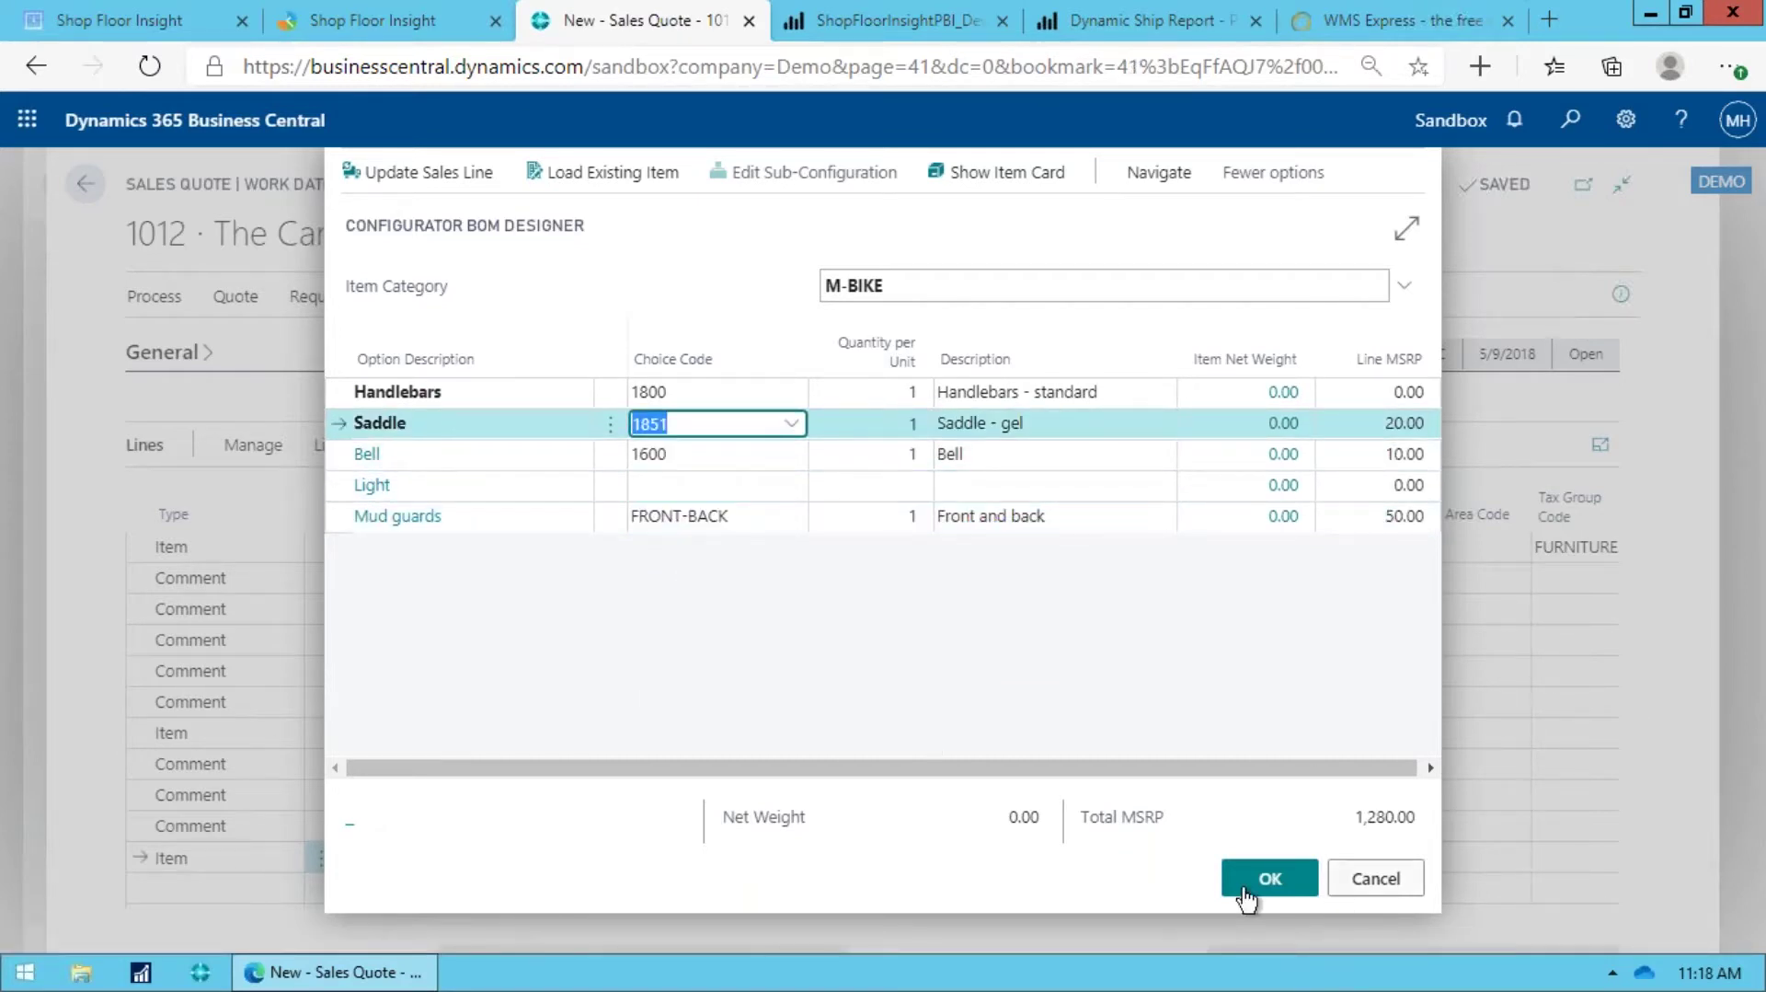
click(1266, 881)
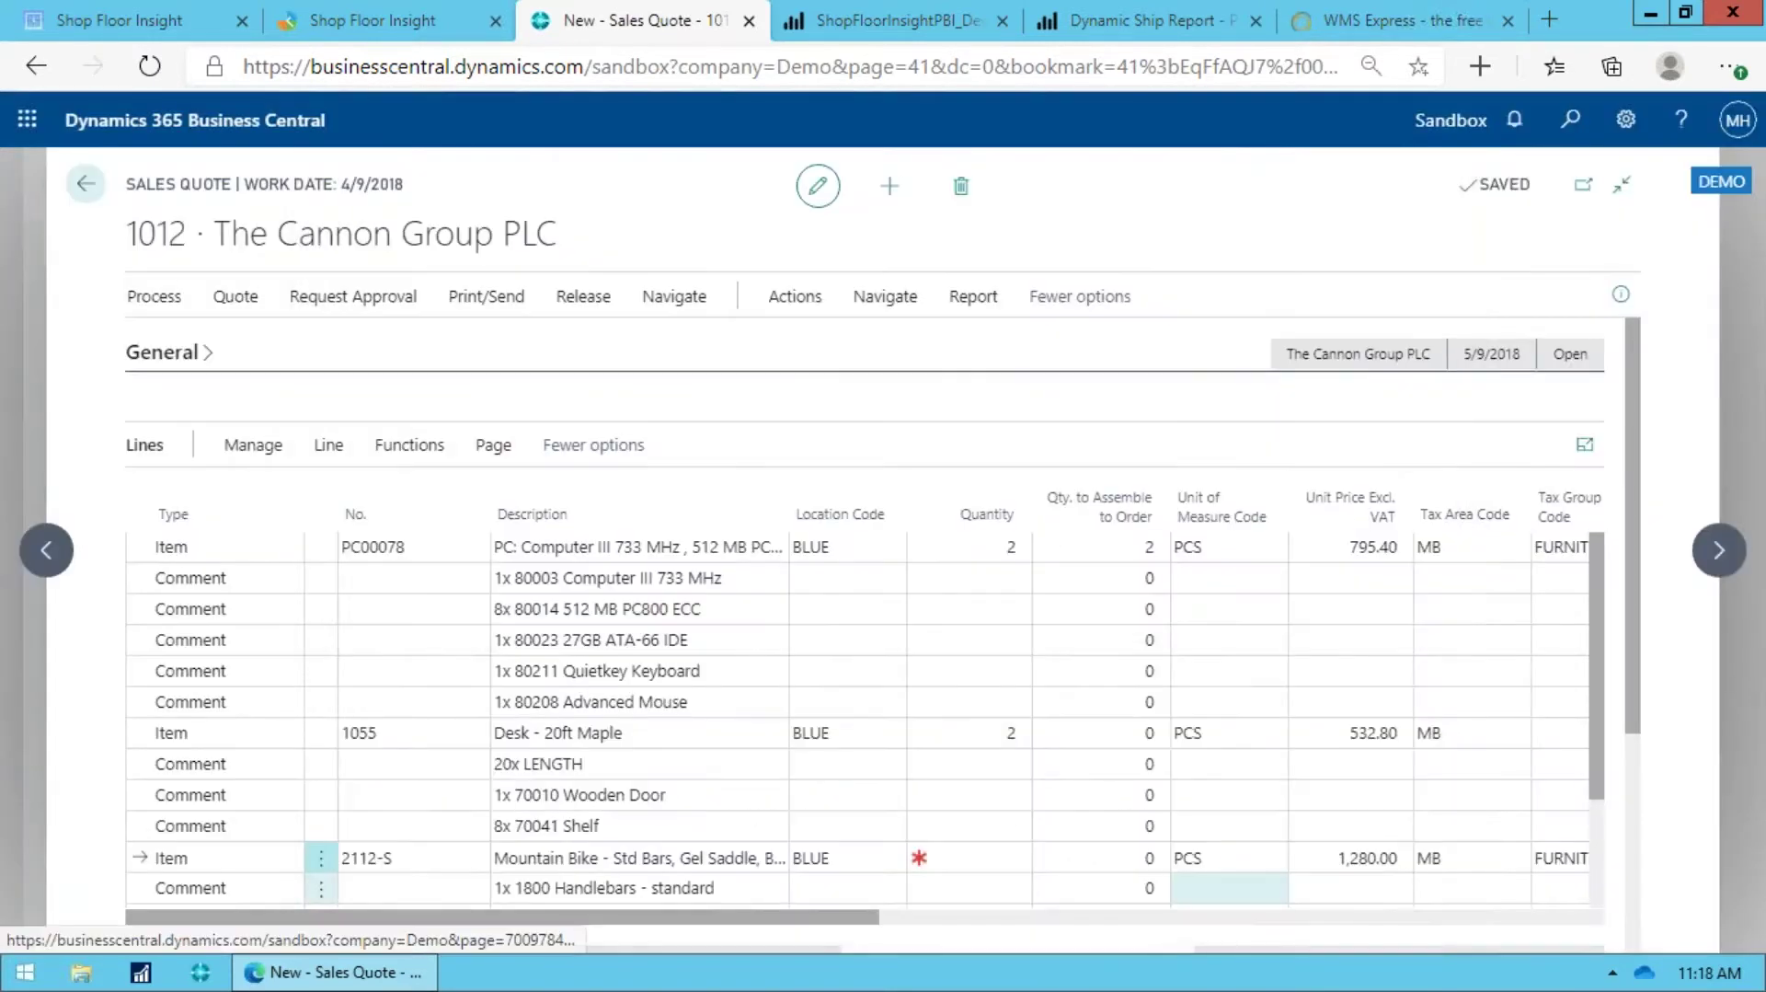
Step: Review the mountain bike's description and the comment lines for its chosen options on the quote
click(723, 857)
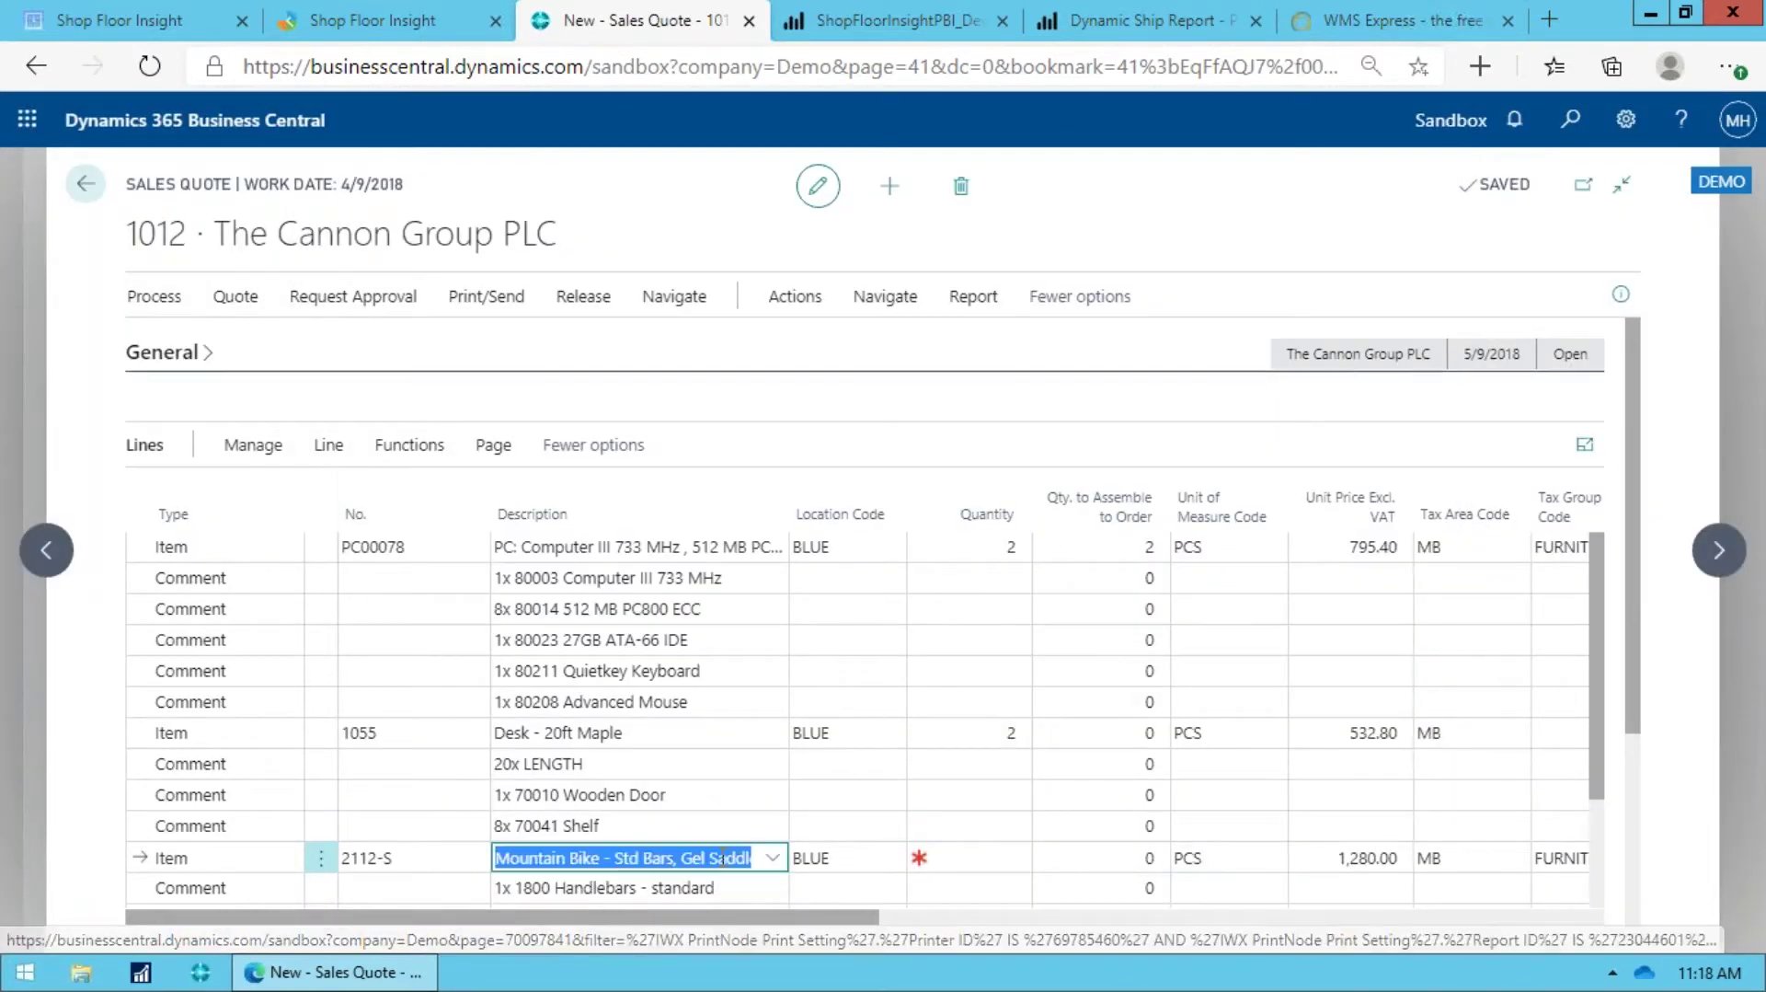
key(Down)
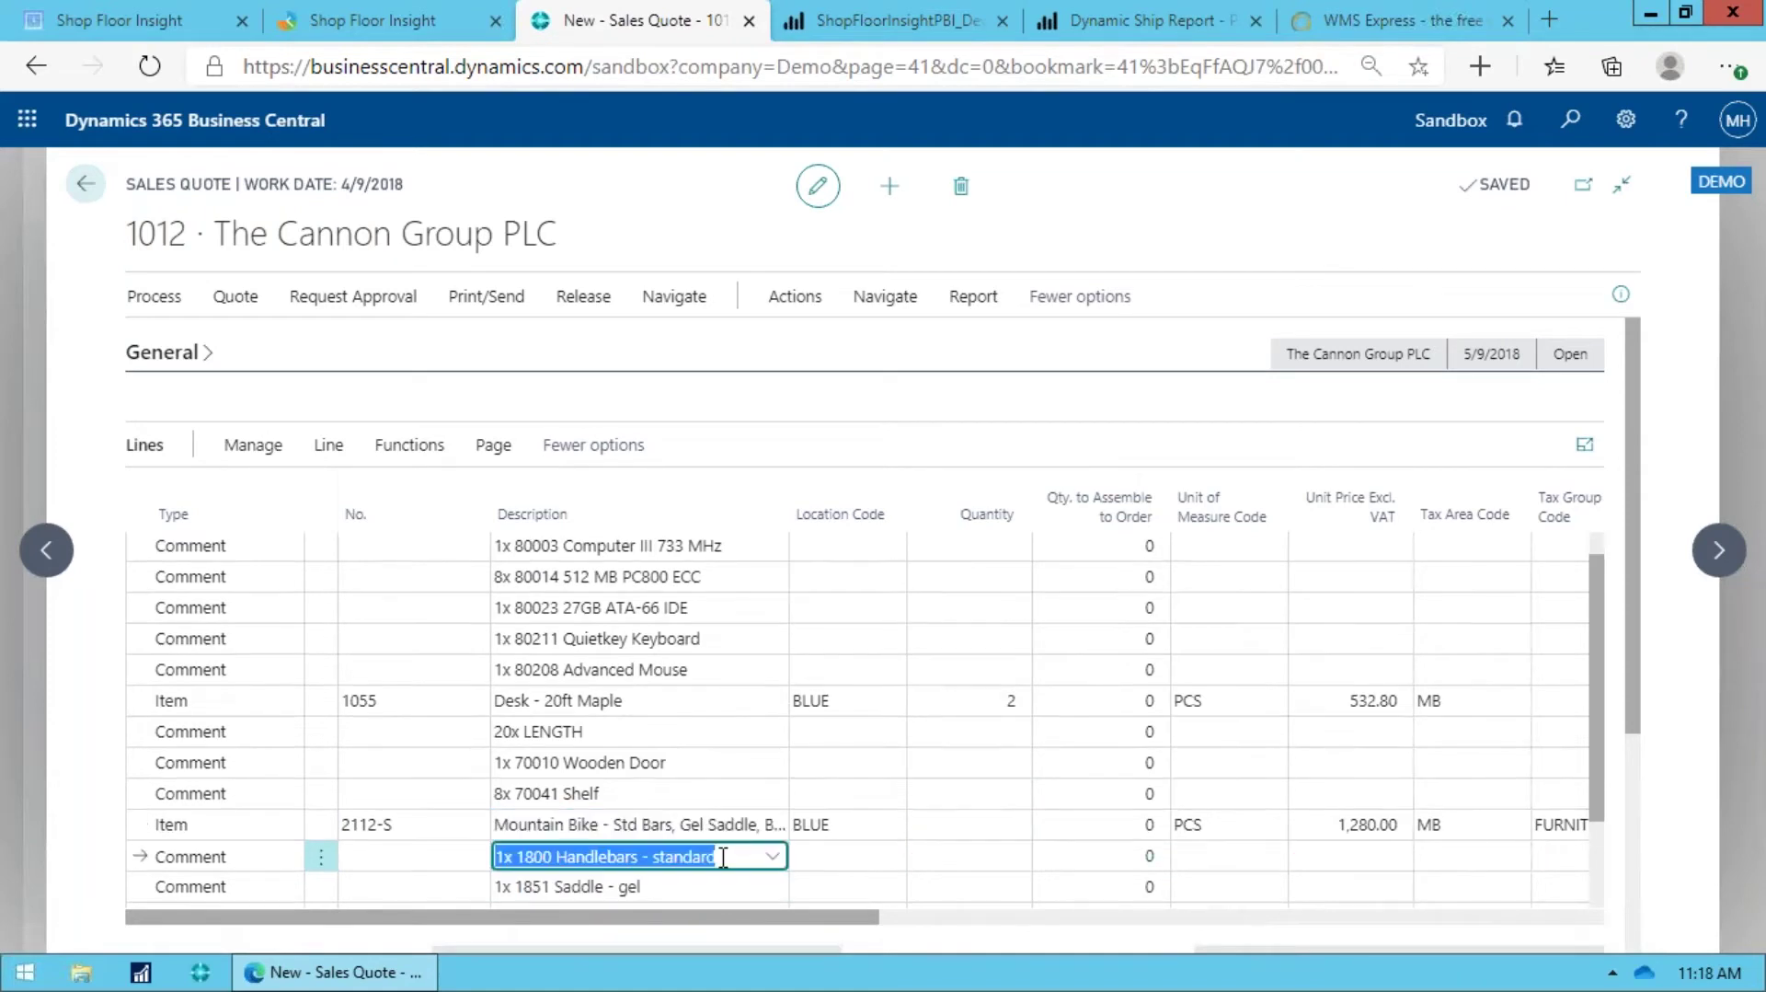
key(Down)
key(Down)
key(Down)
key(Up)
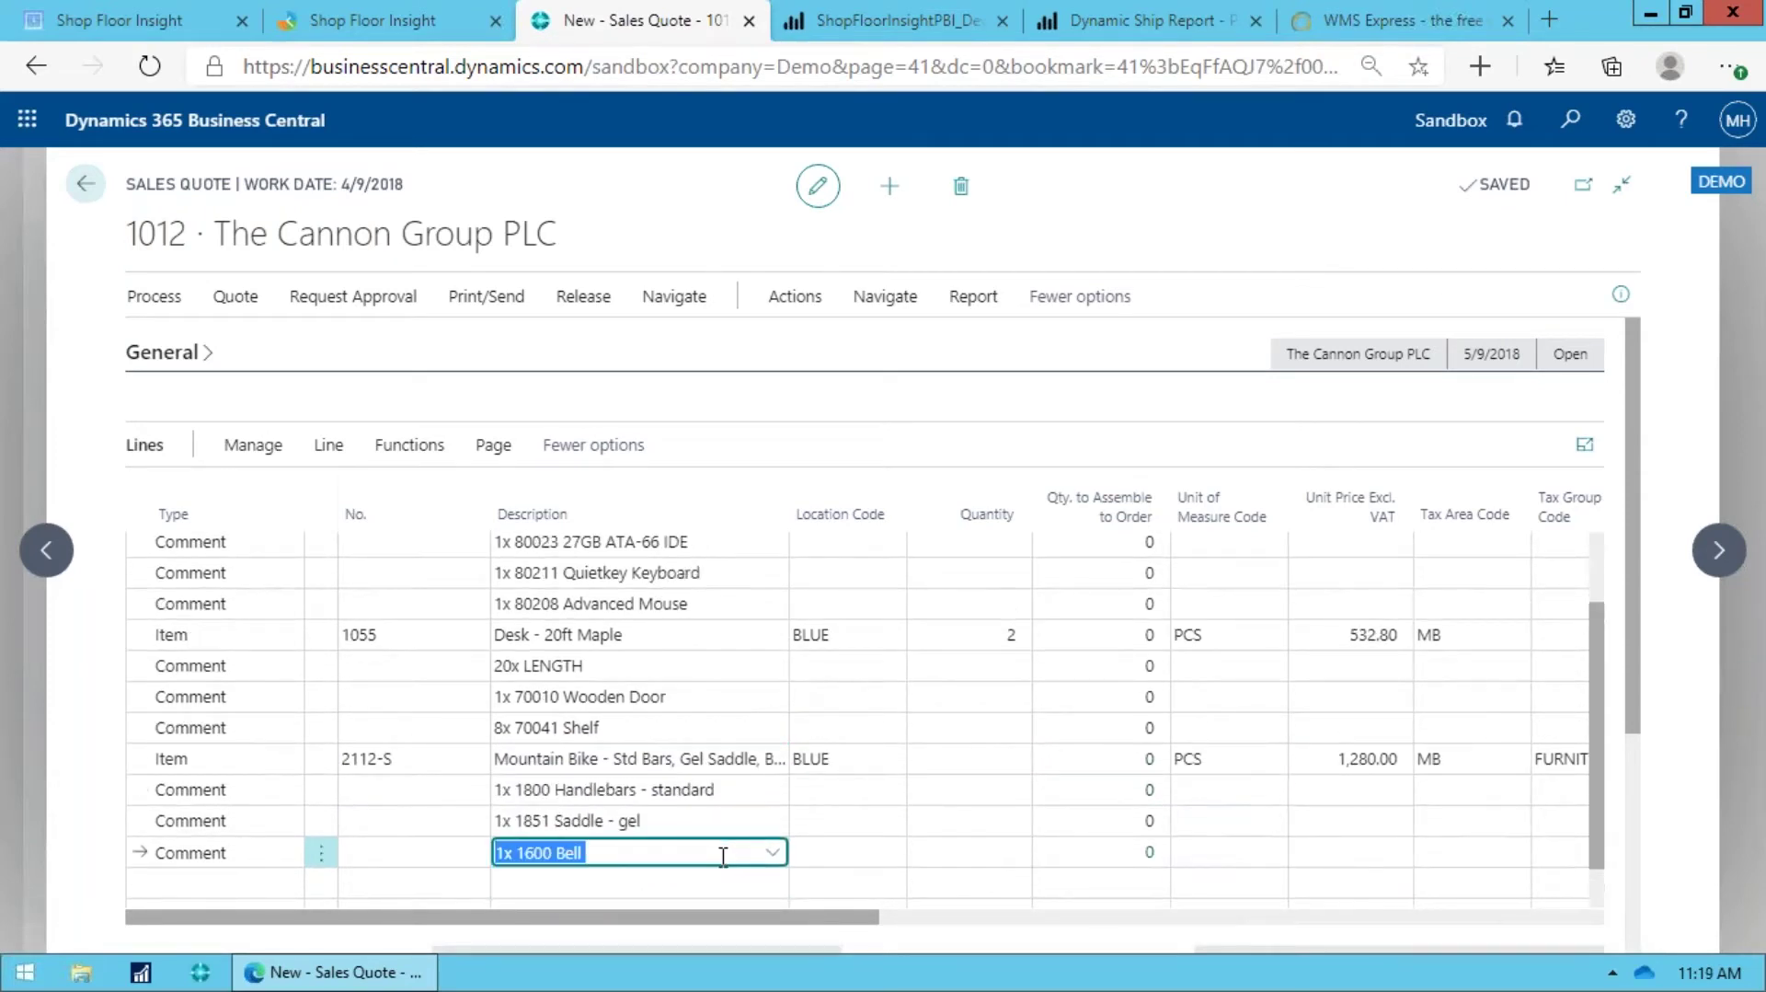
key(shift+Up)
key(shift+Up)
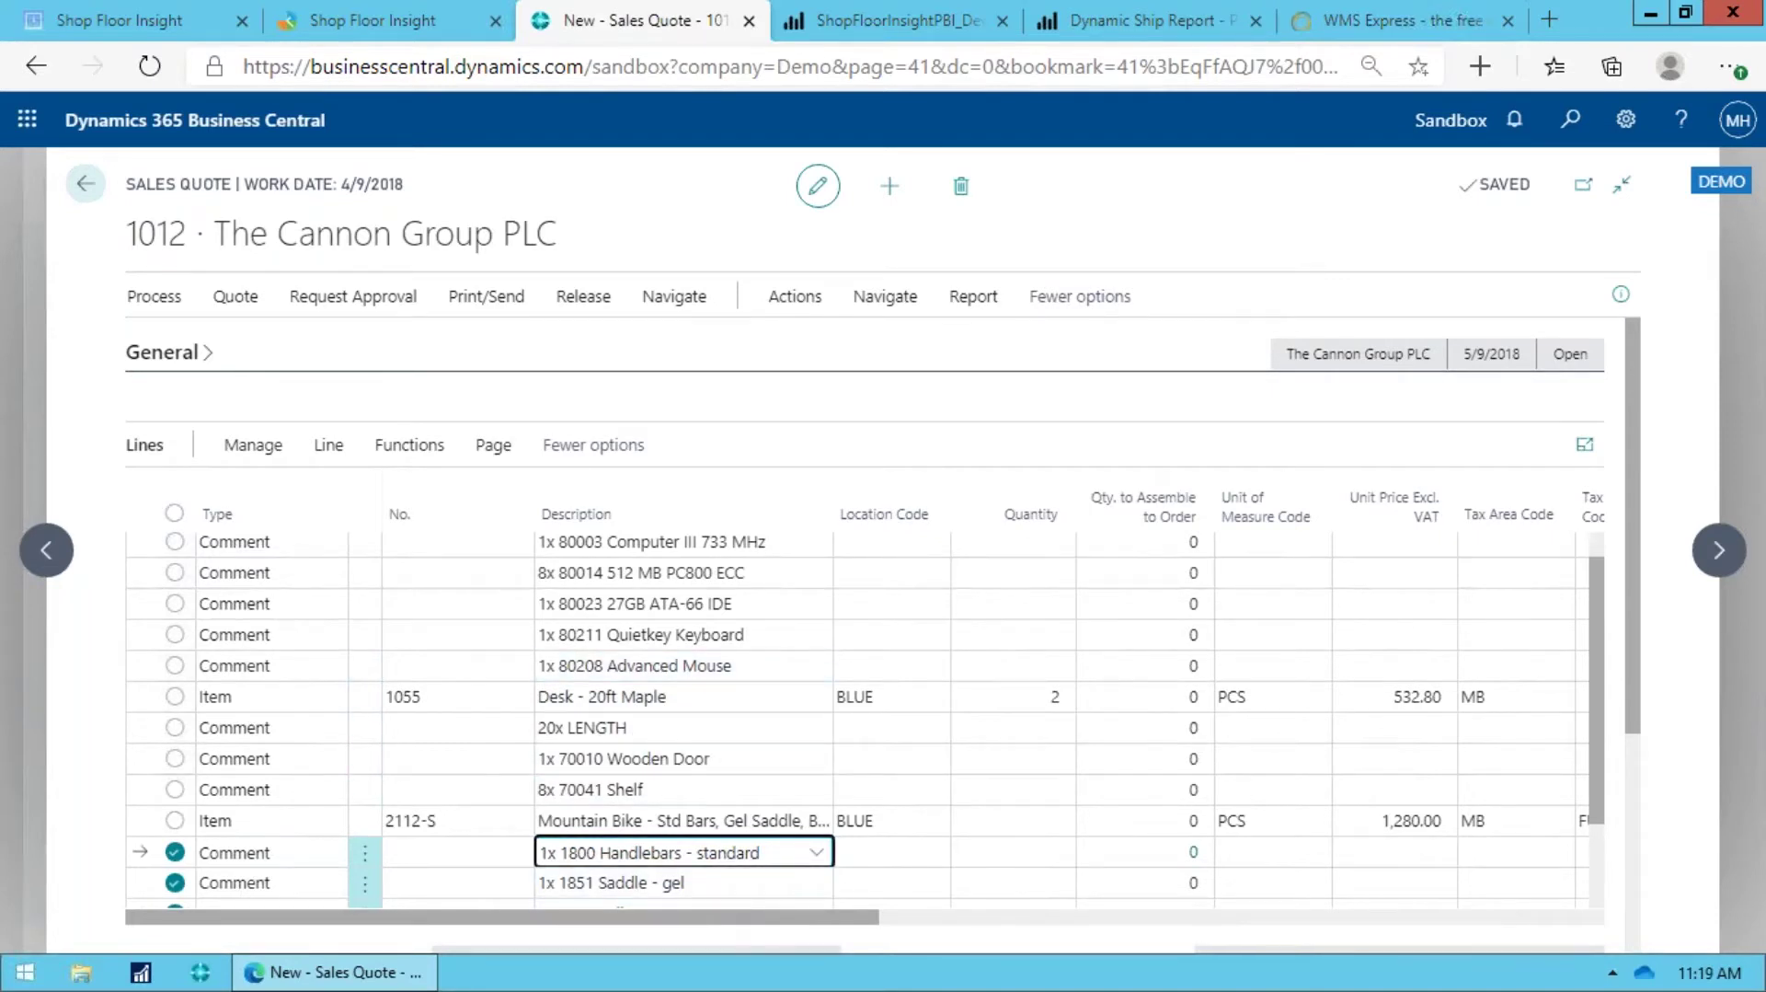
key(Up)
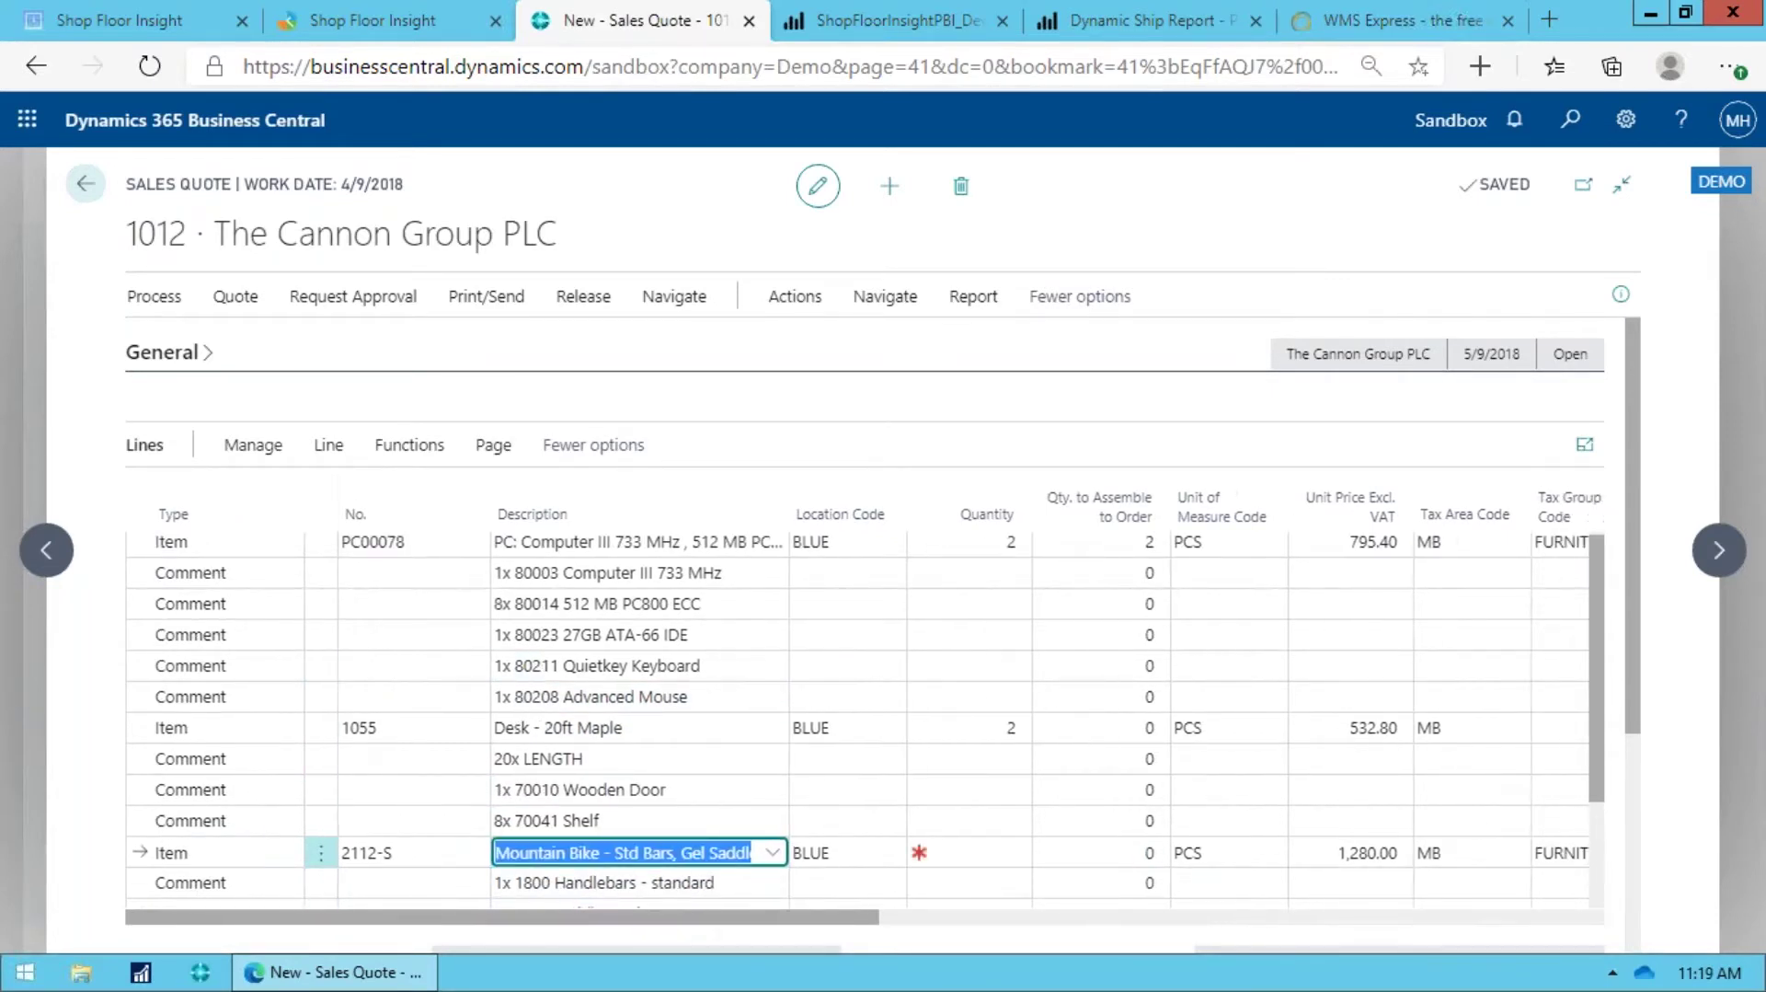
Step: Reopen the BOM Designer for the mountain bike line and show its item structure
click(329, 446)
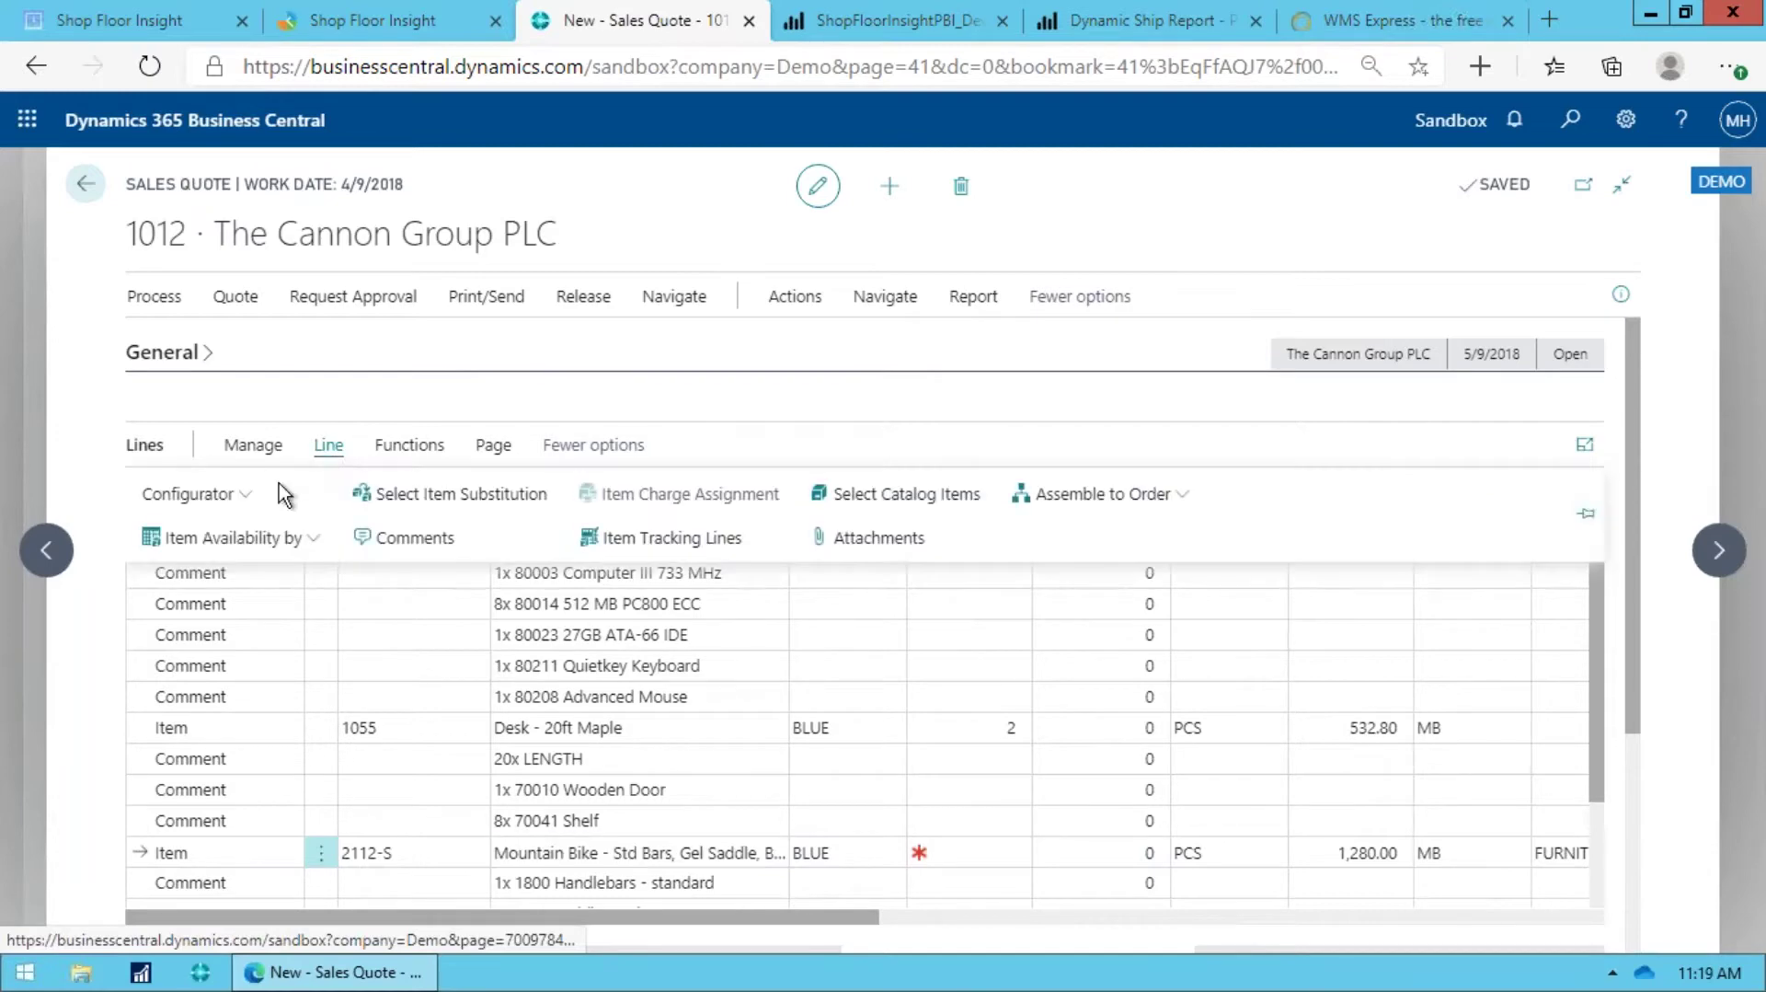
click(245, 494)
click(245, 551)
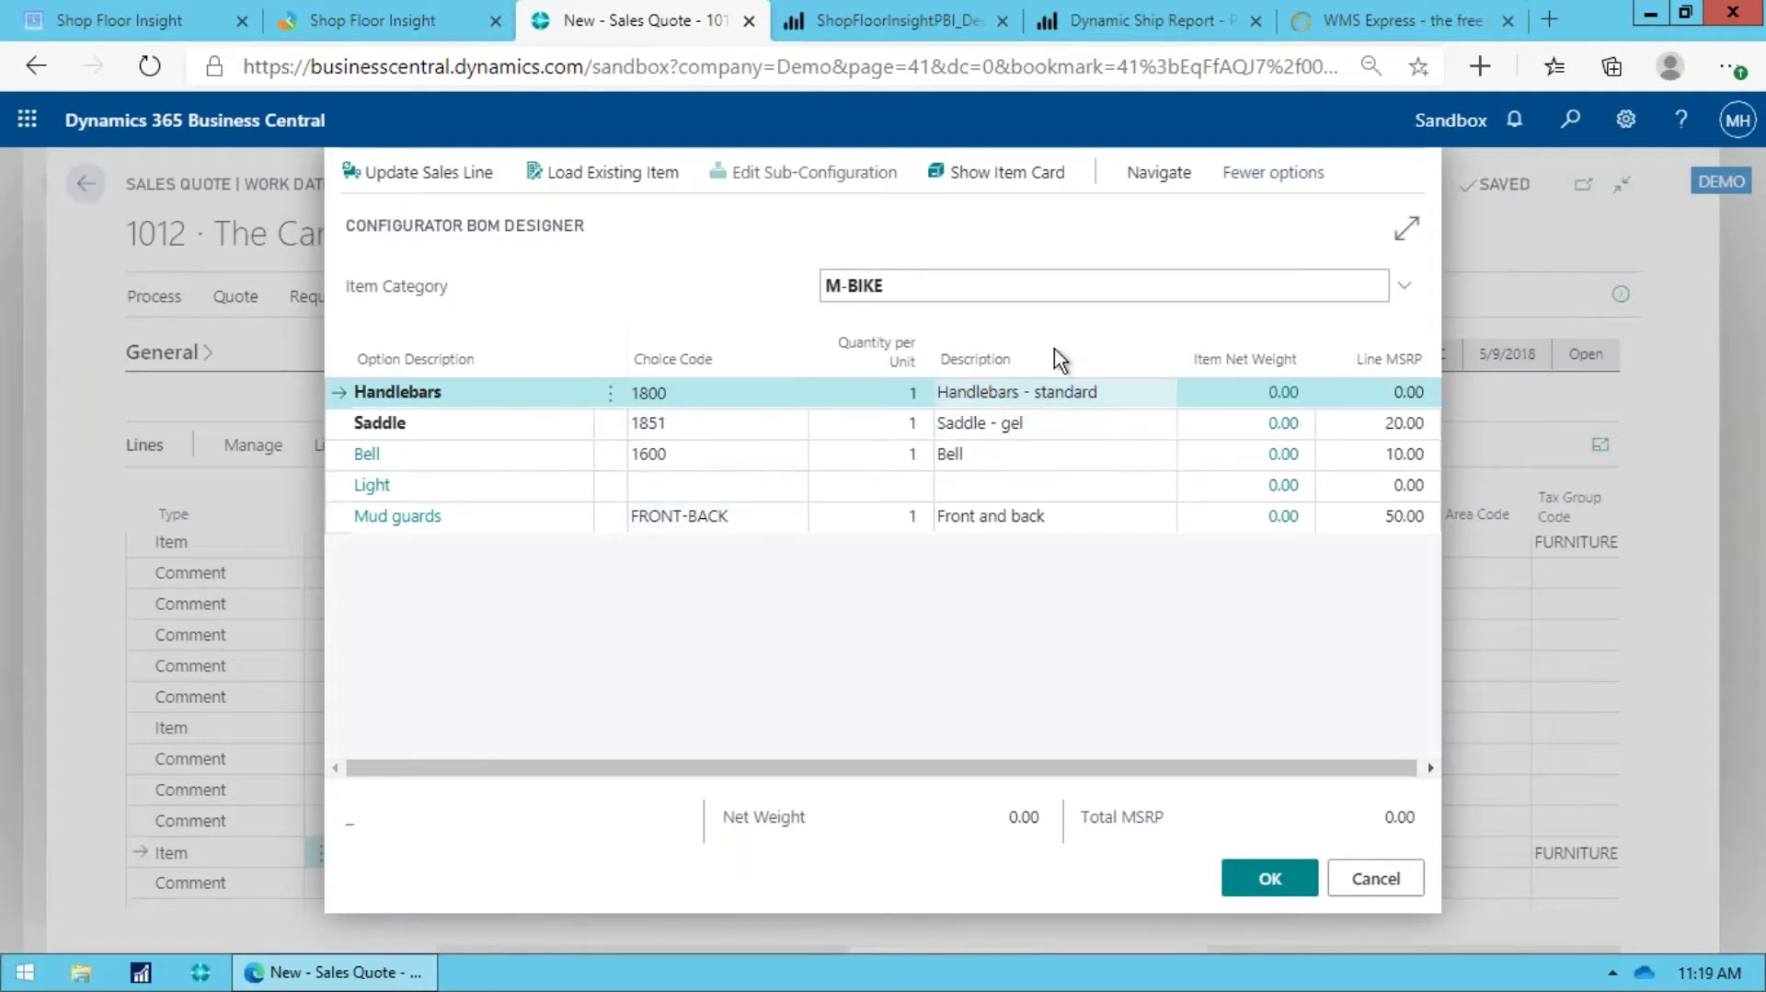
click(1173, 175)
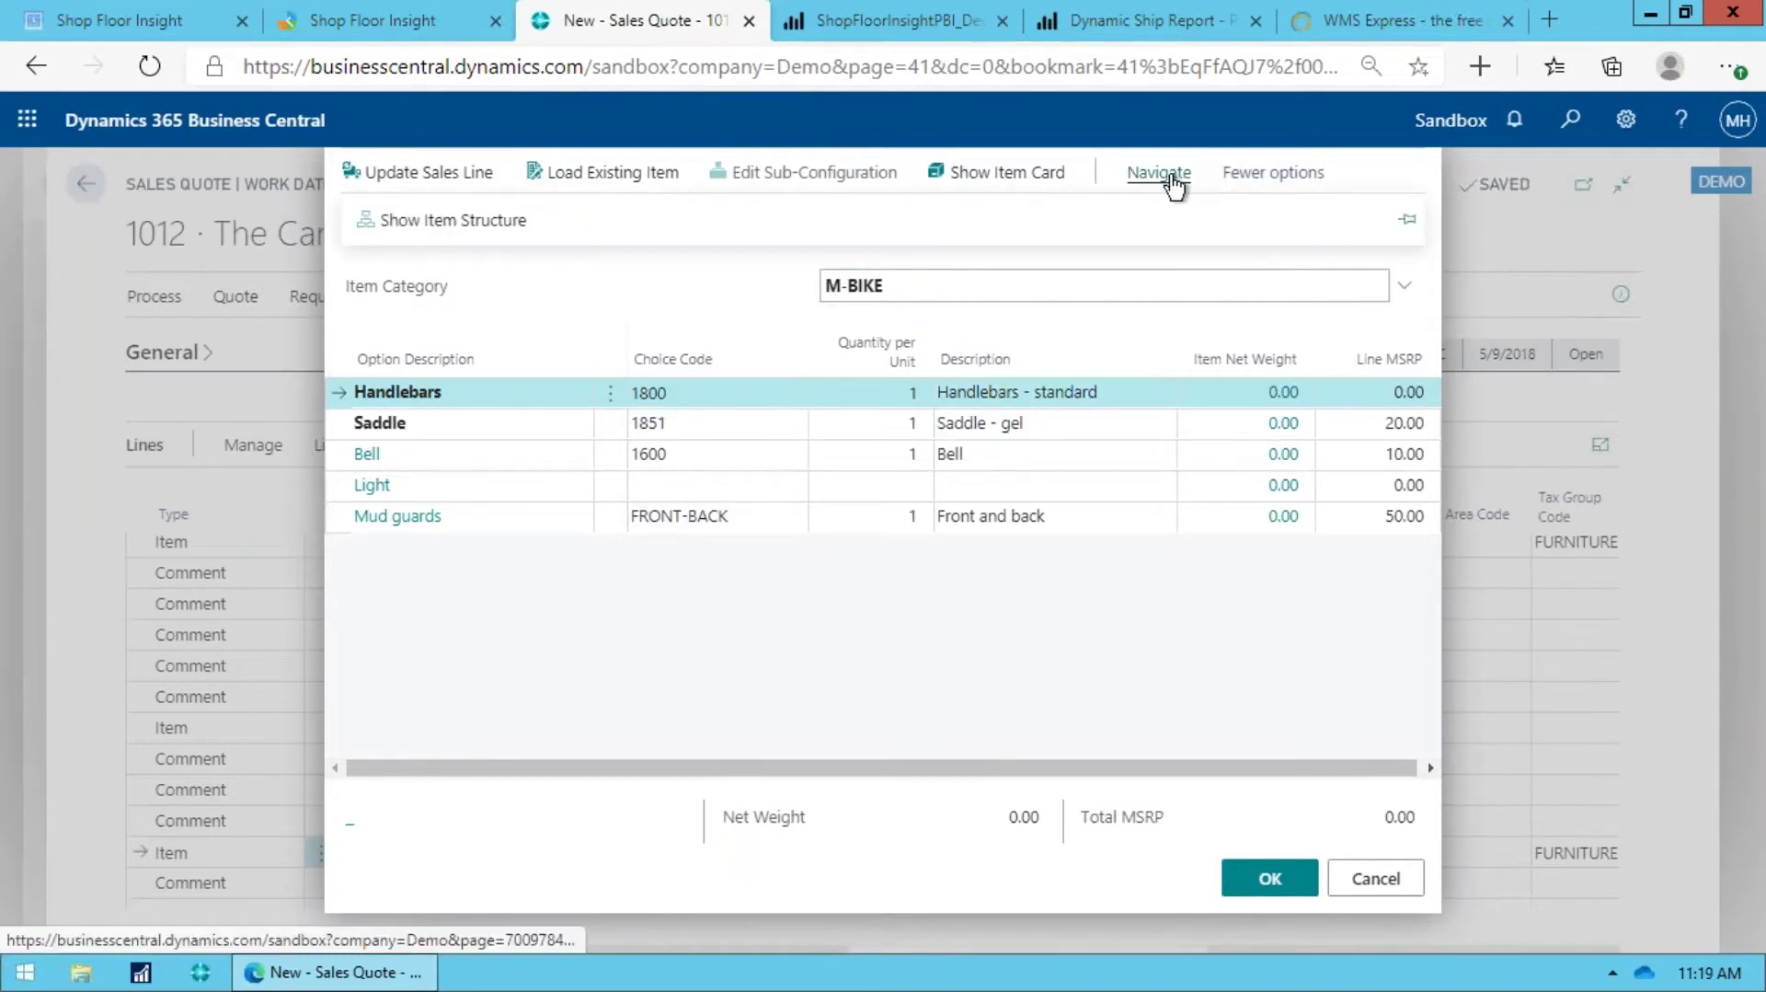
click(501, 223)
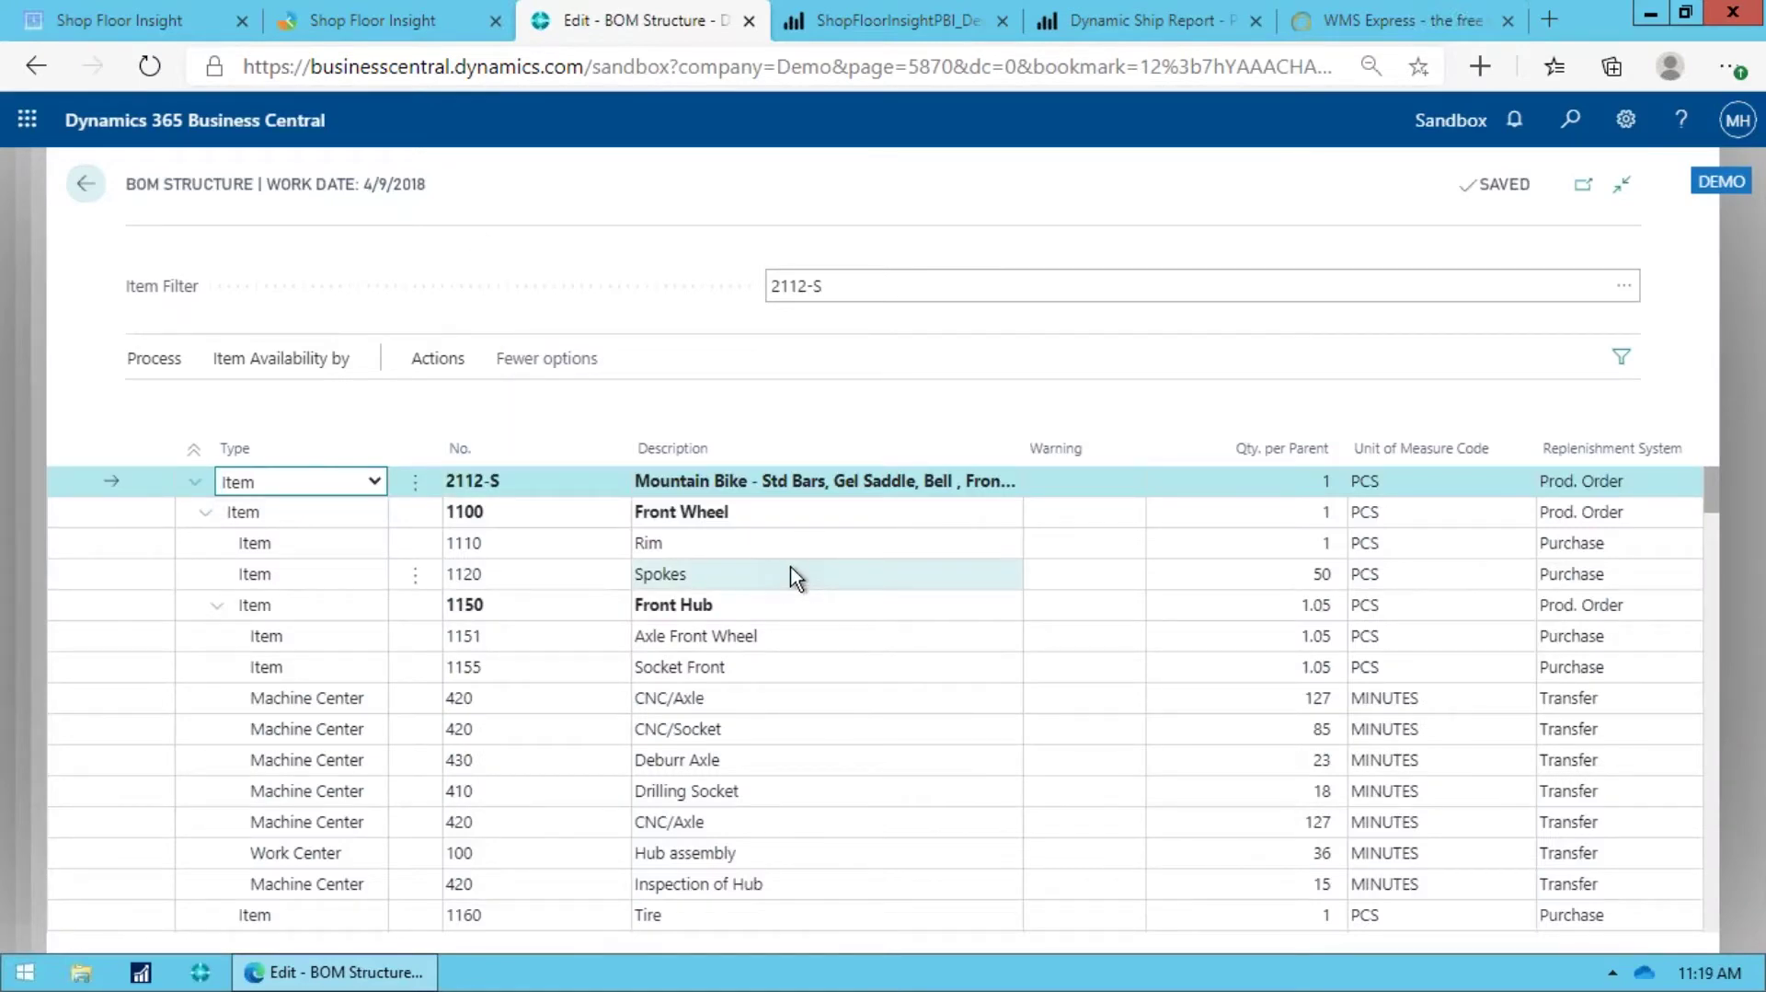
Step: Examine the mountain bike's BOM structure, including the bell, handlebars, mudguards and saddle, and return to the quote without changes
scroll(794, 578, down, 3)
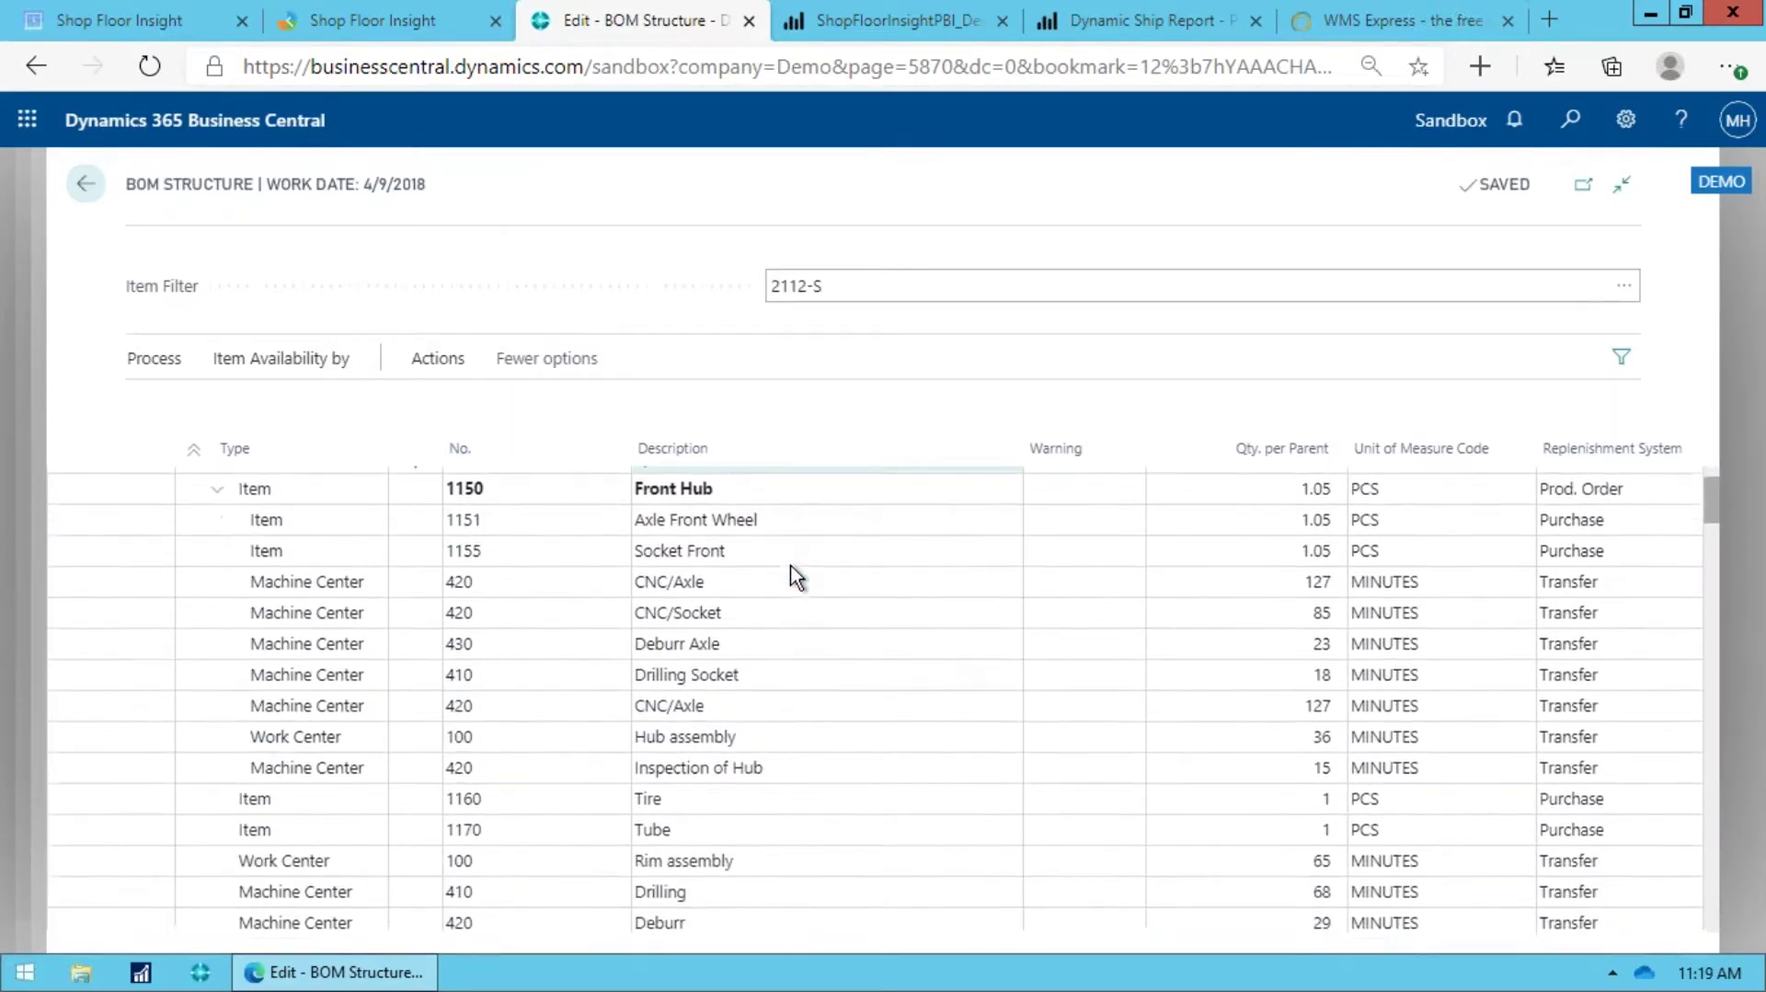
scroll(794, 578, down, 4)
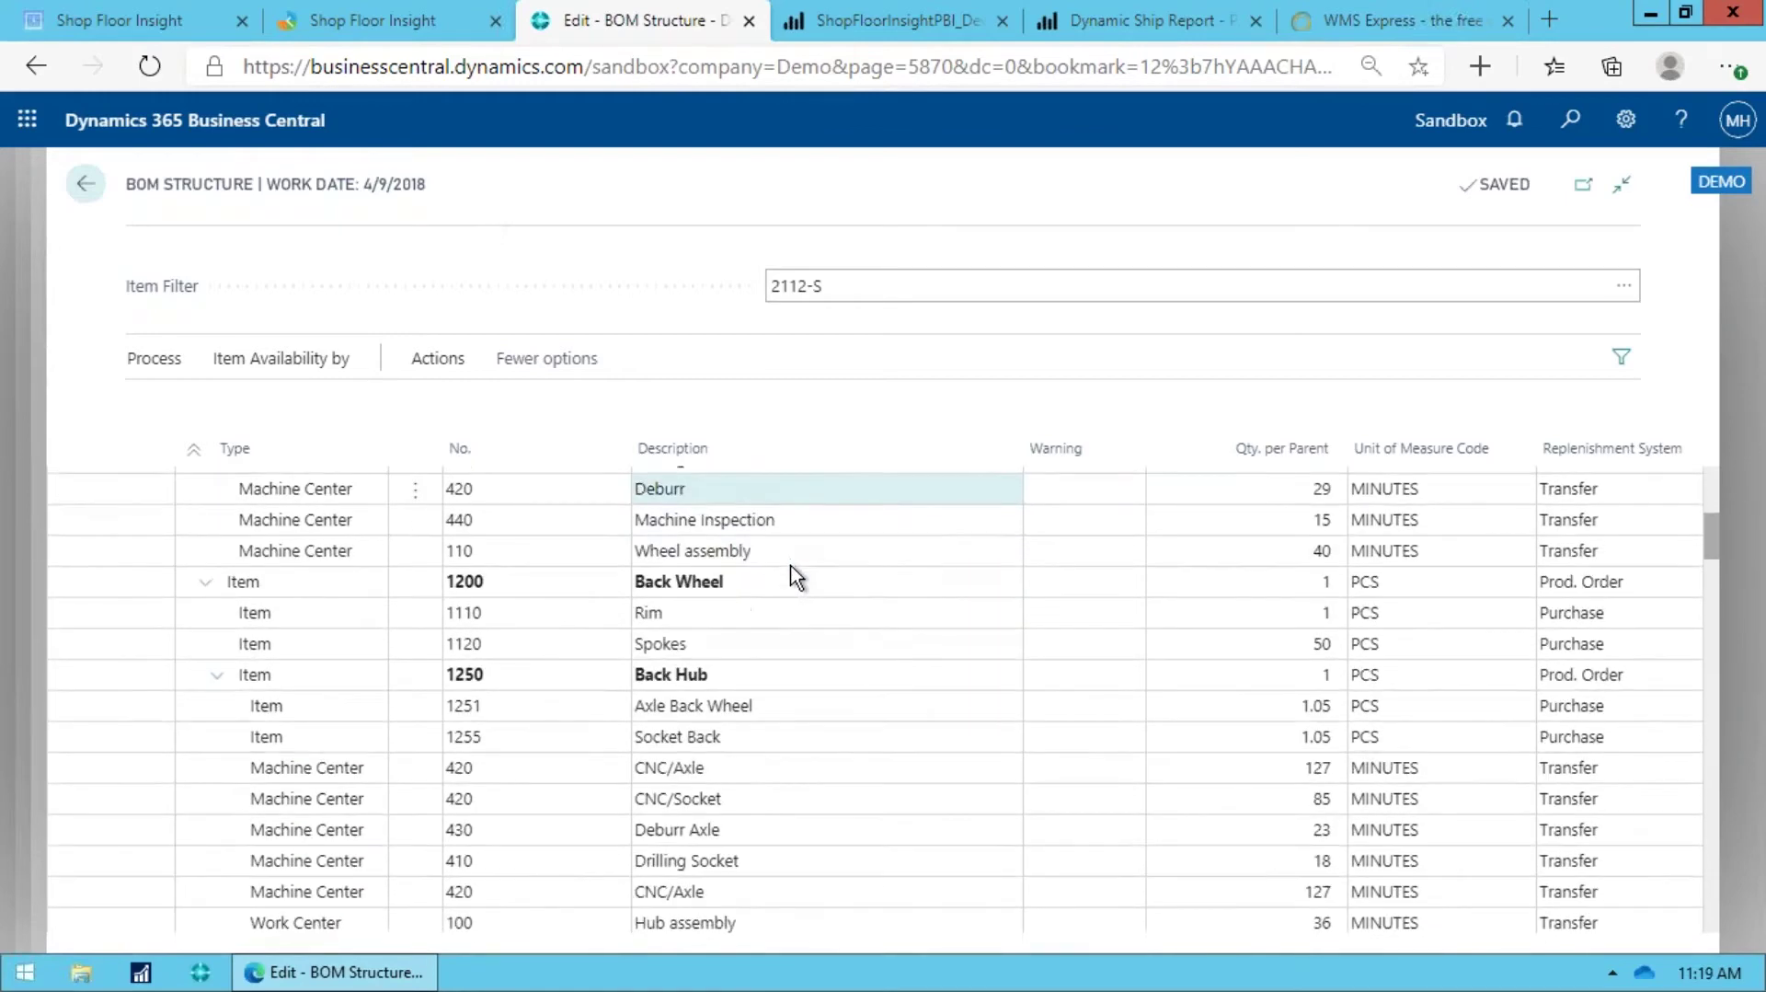
scroll(795, 578, down, 8)
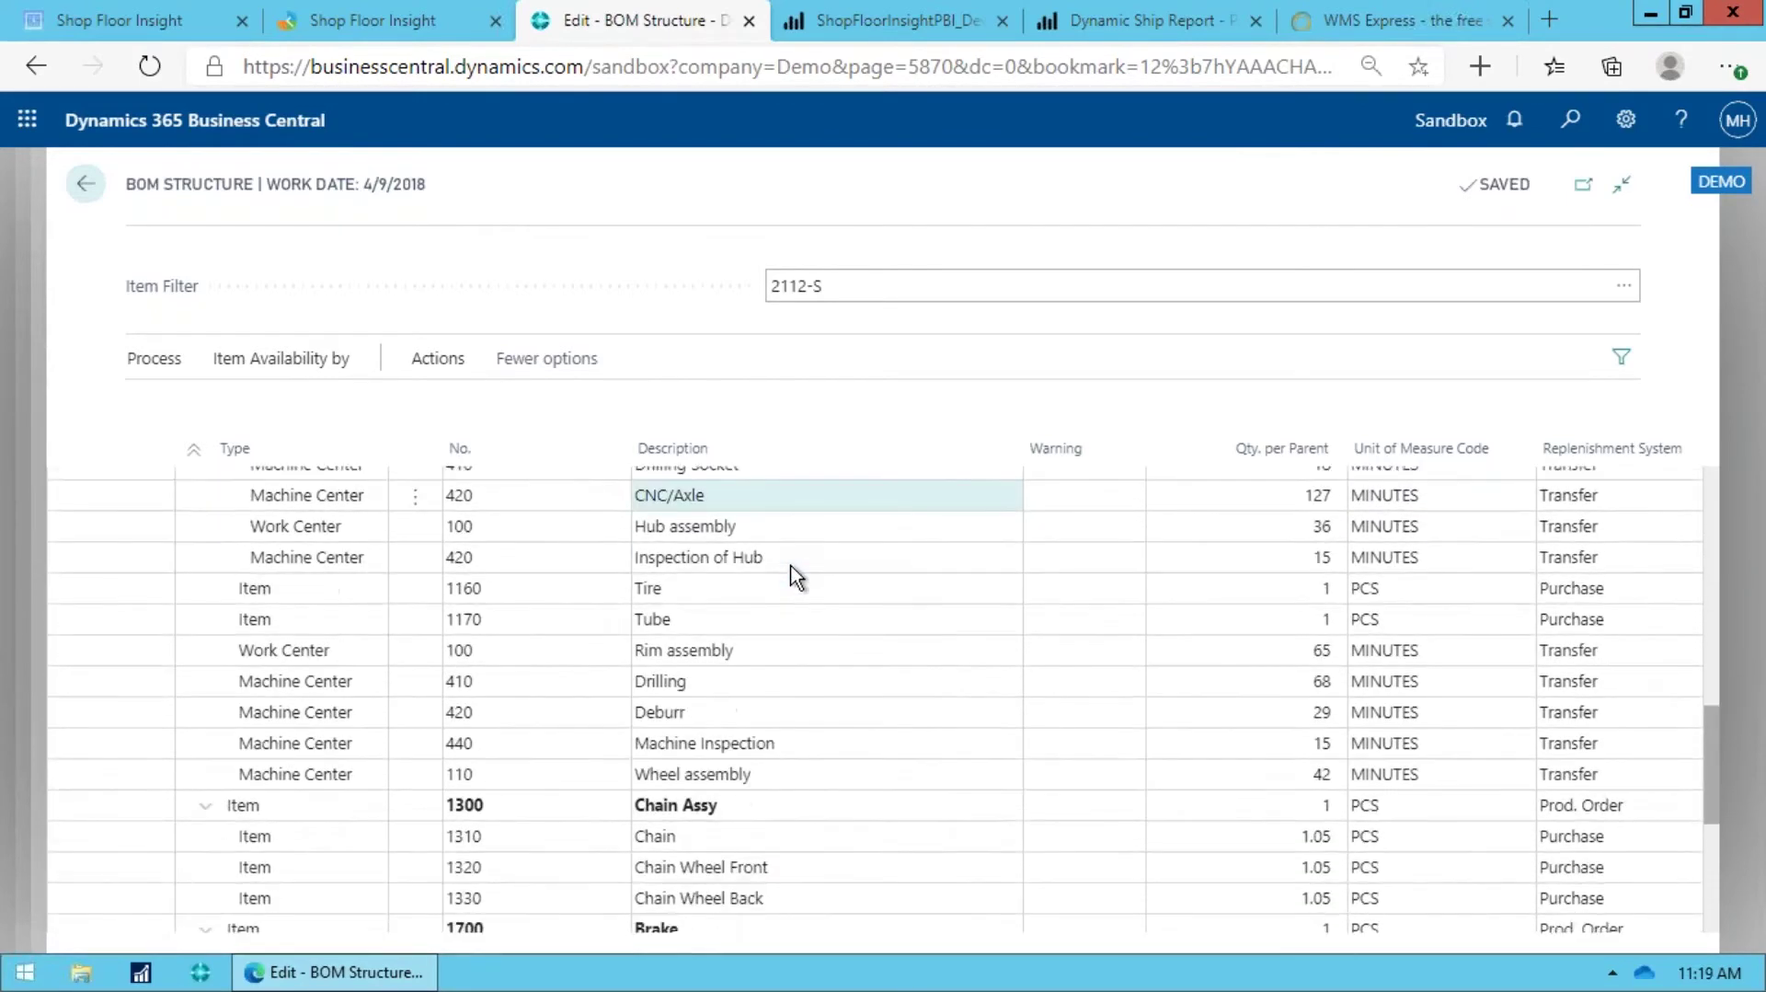
scroll(795, 578, down, 4)
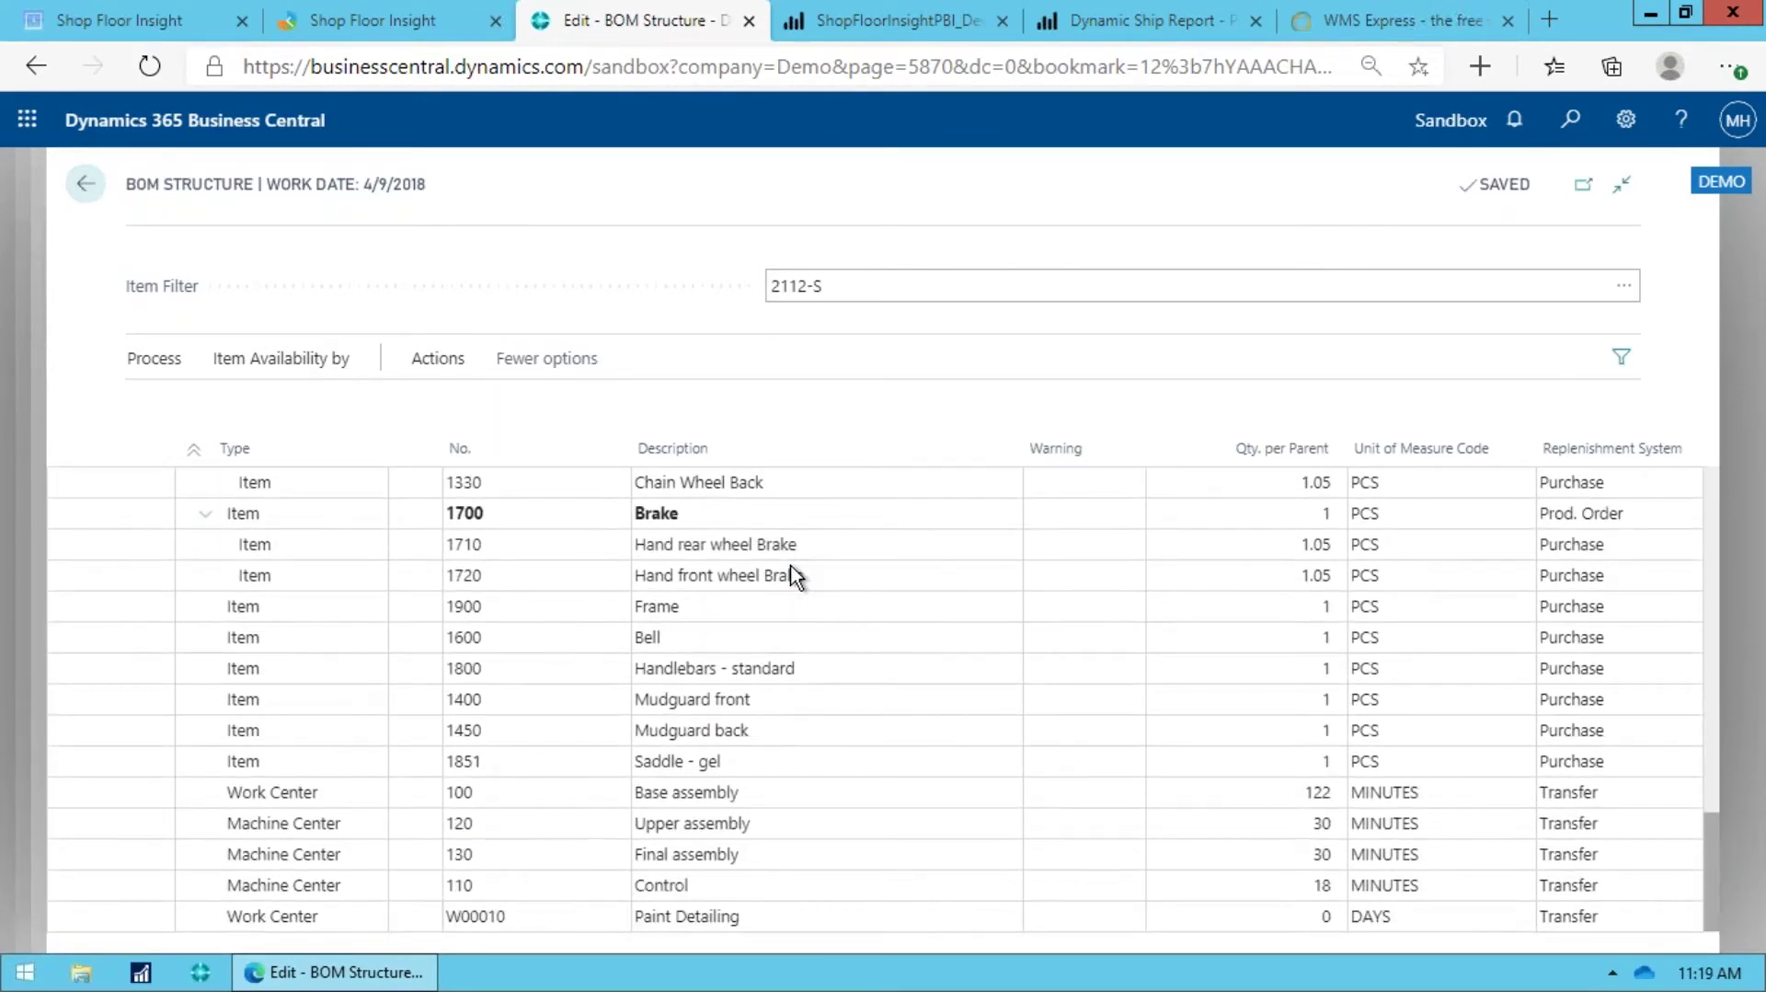
click(795, 577)
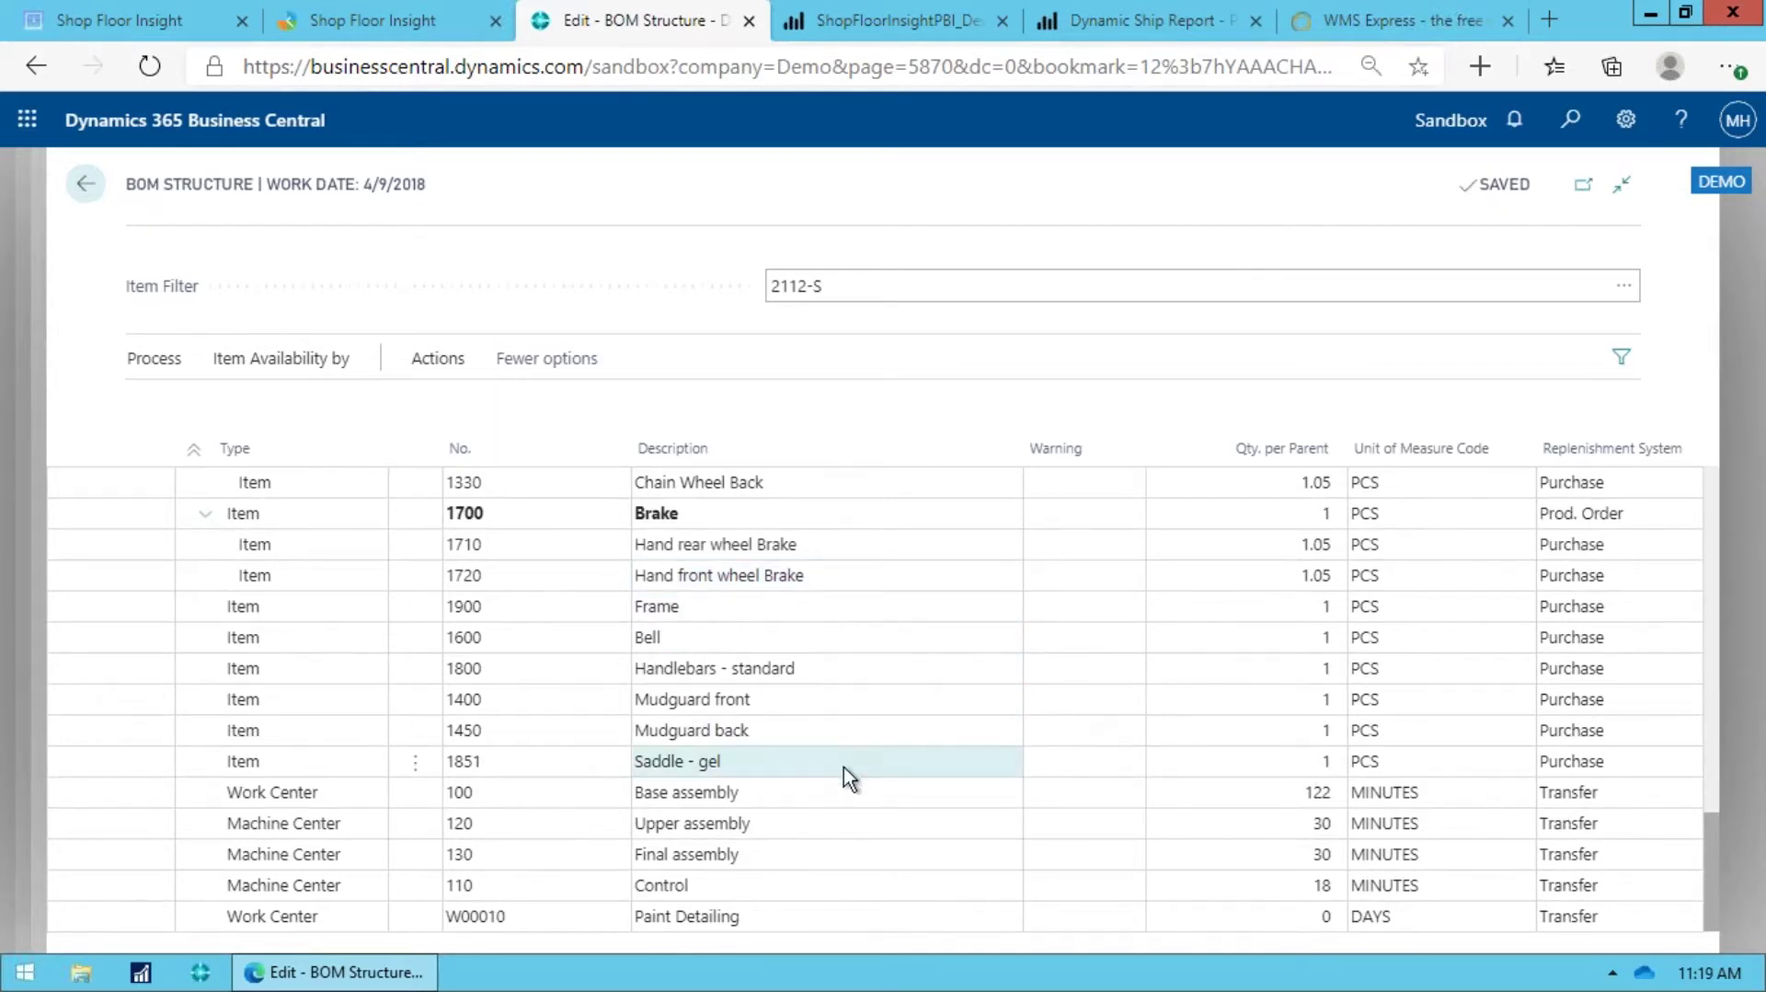
click(768, 681)
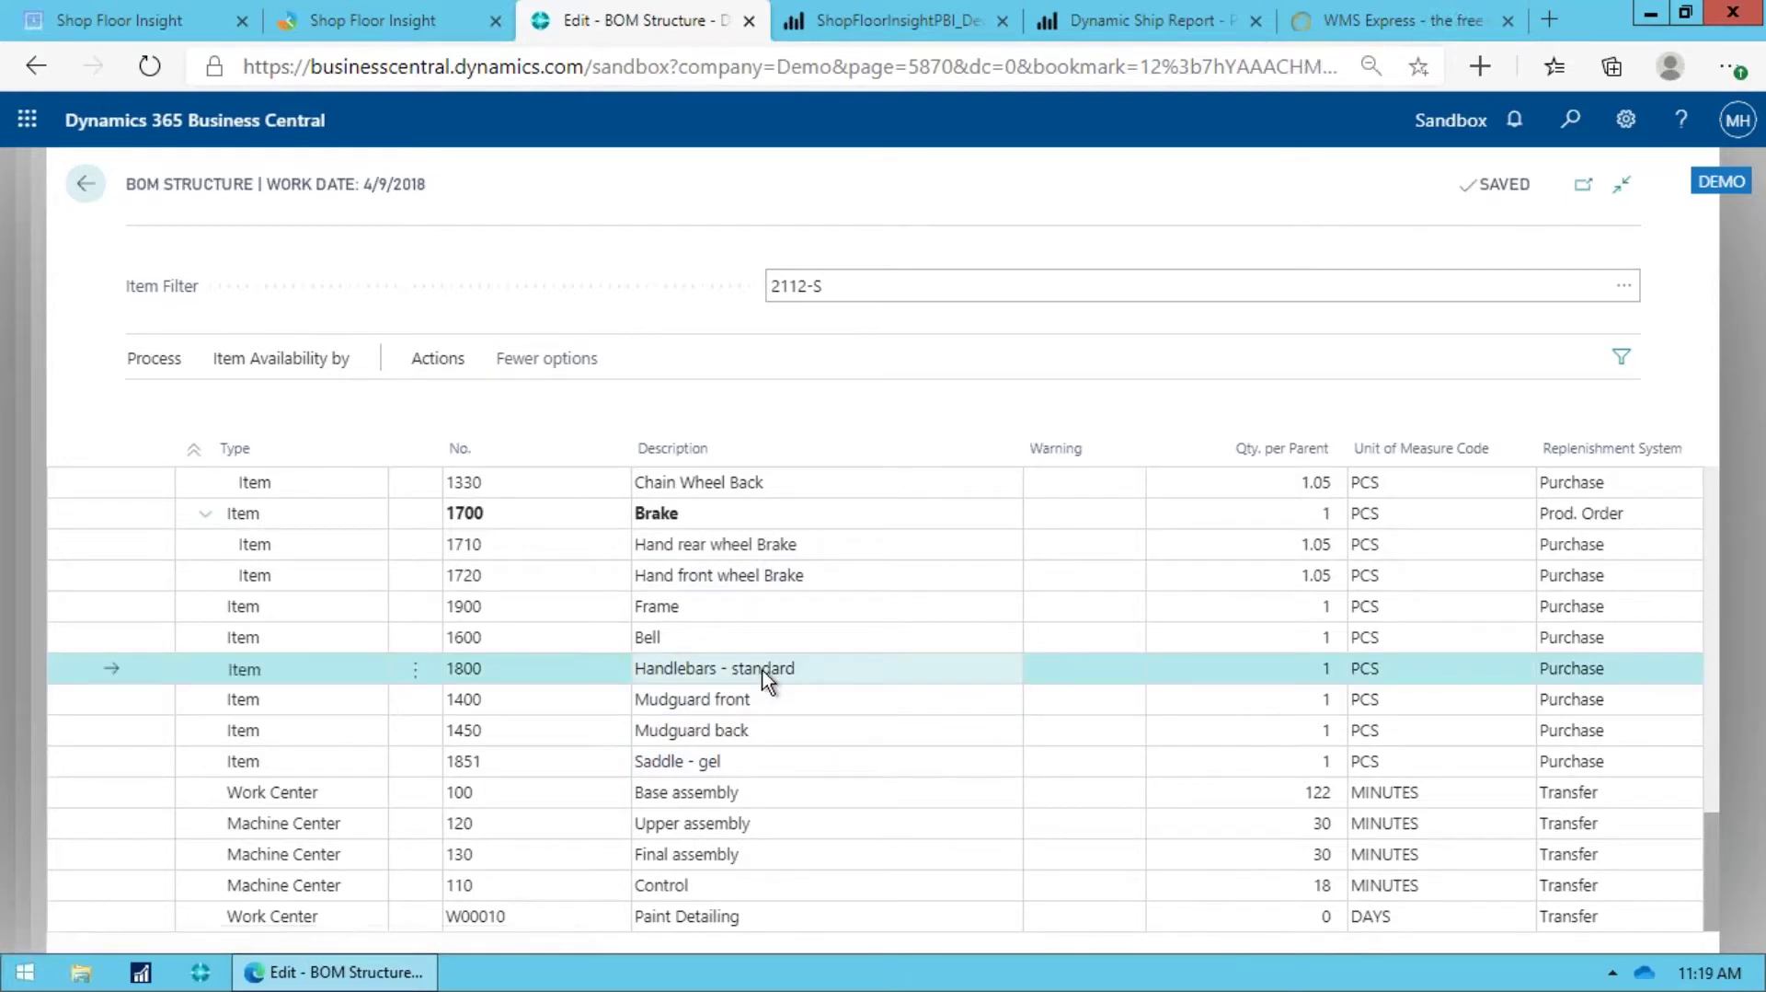
key(shift+Up)
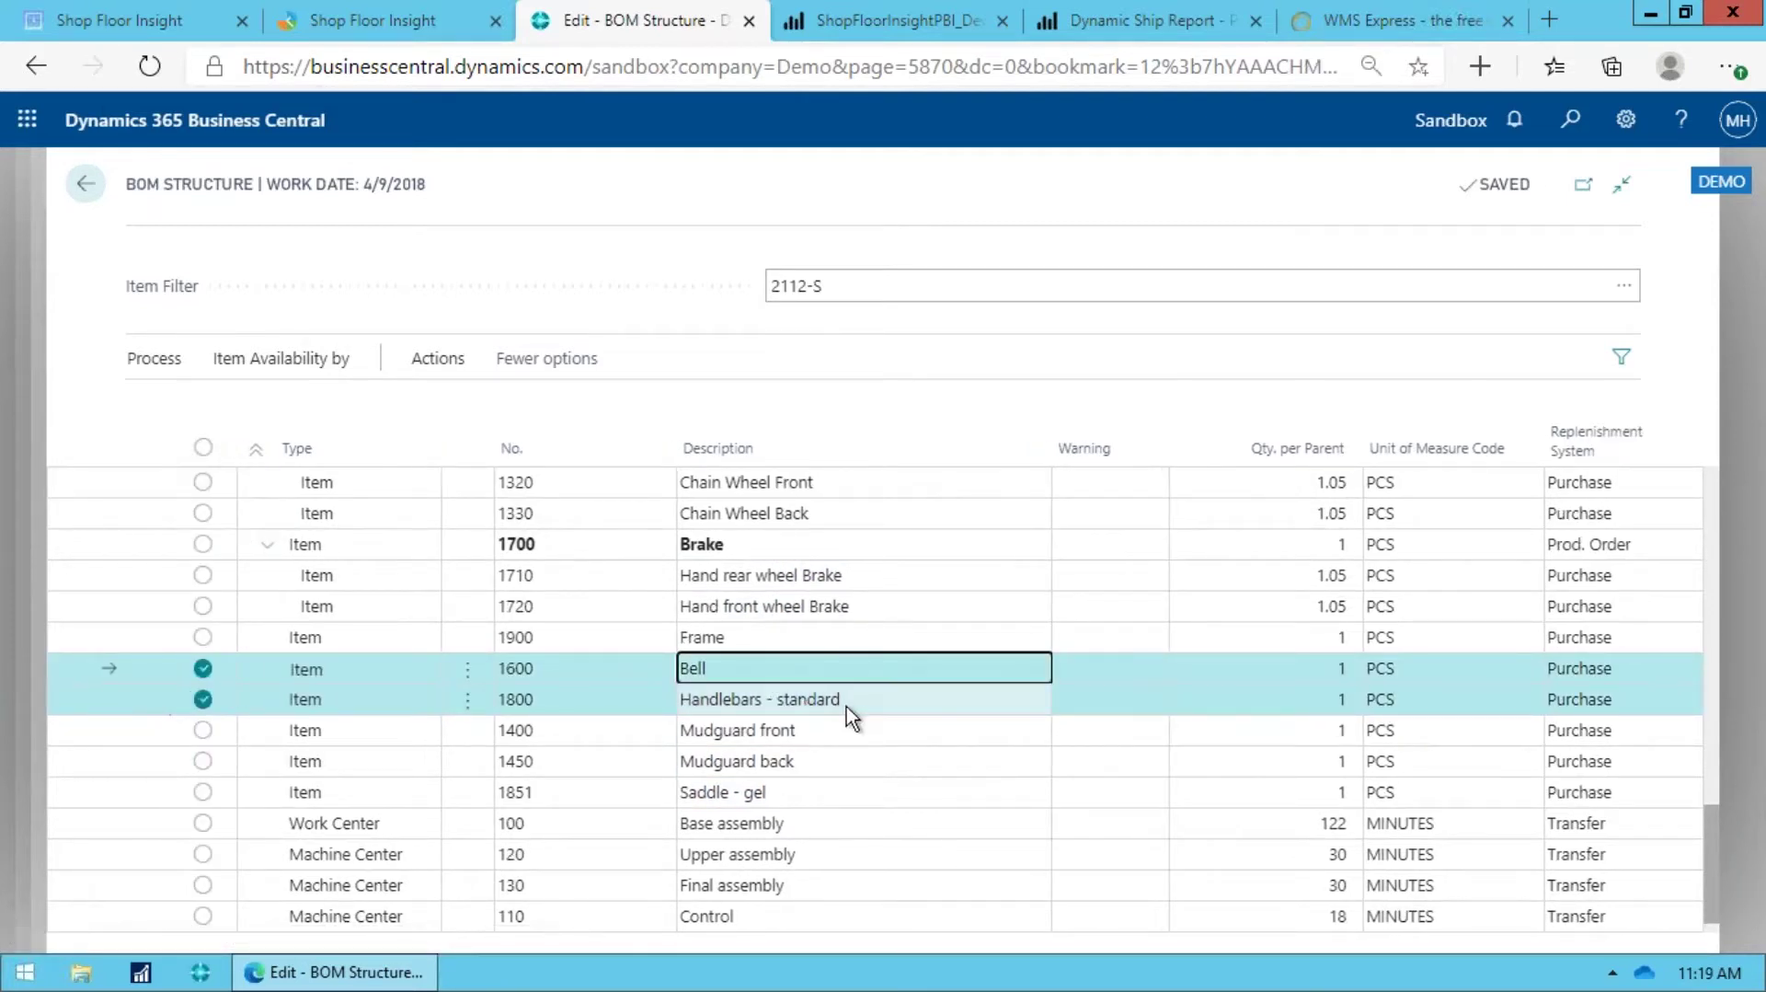
click(848, 710)
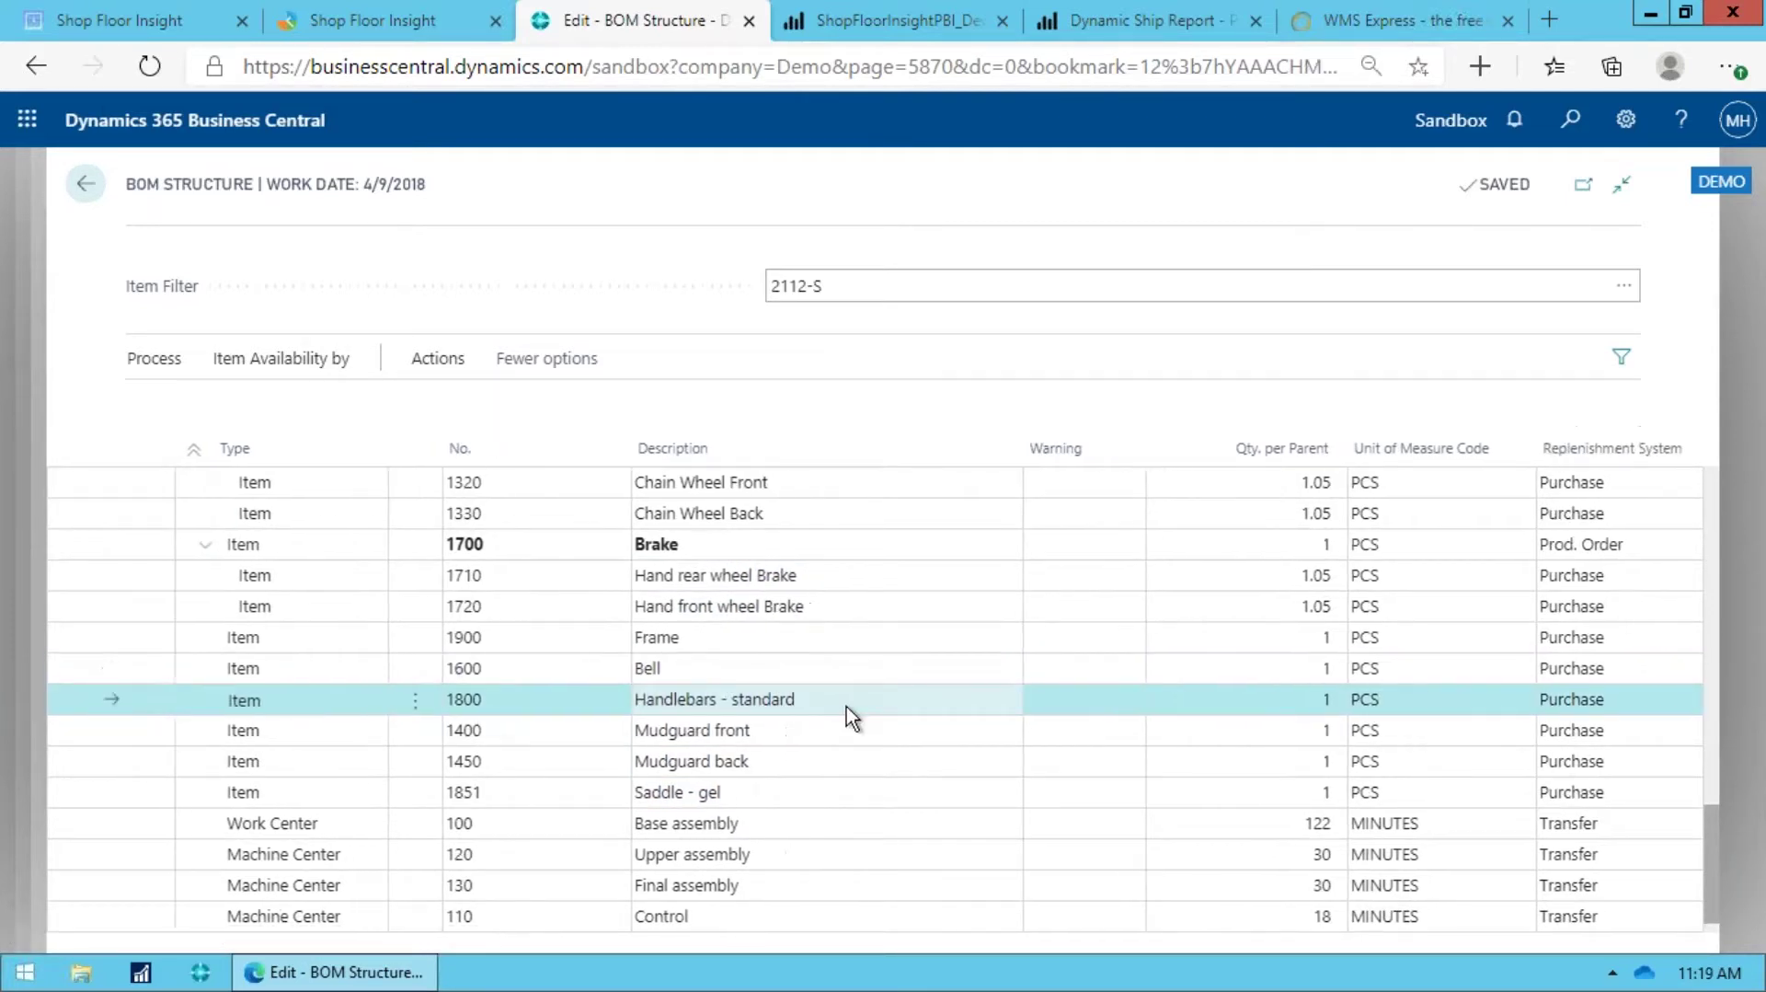
click(785, 798)
click(775, 764)
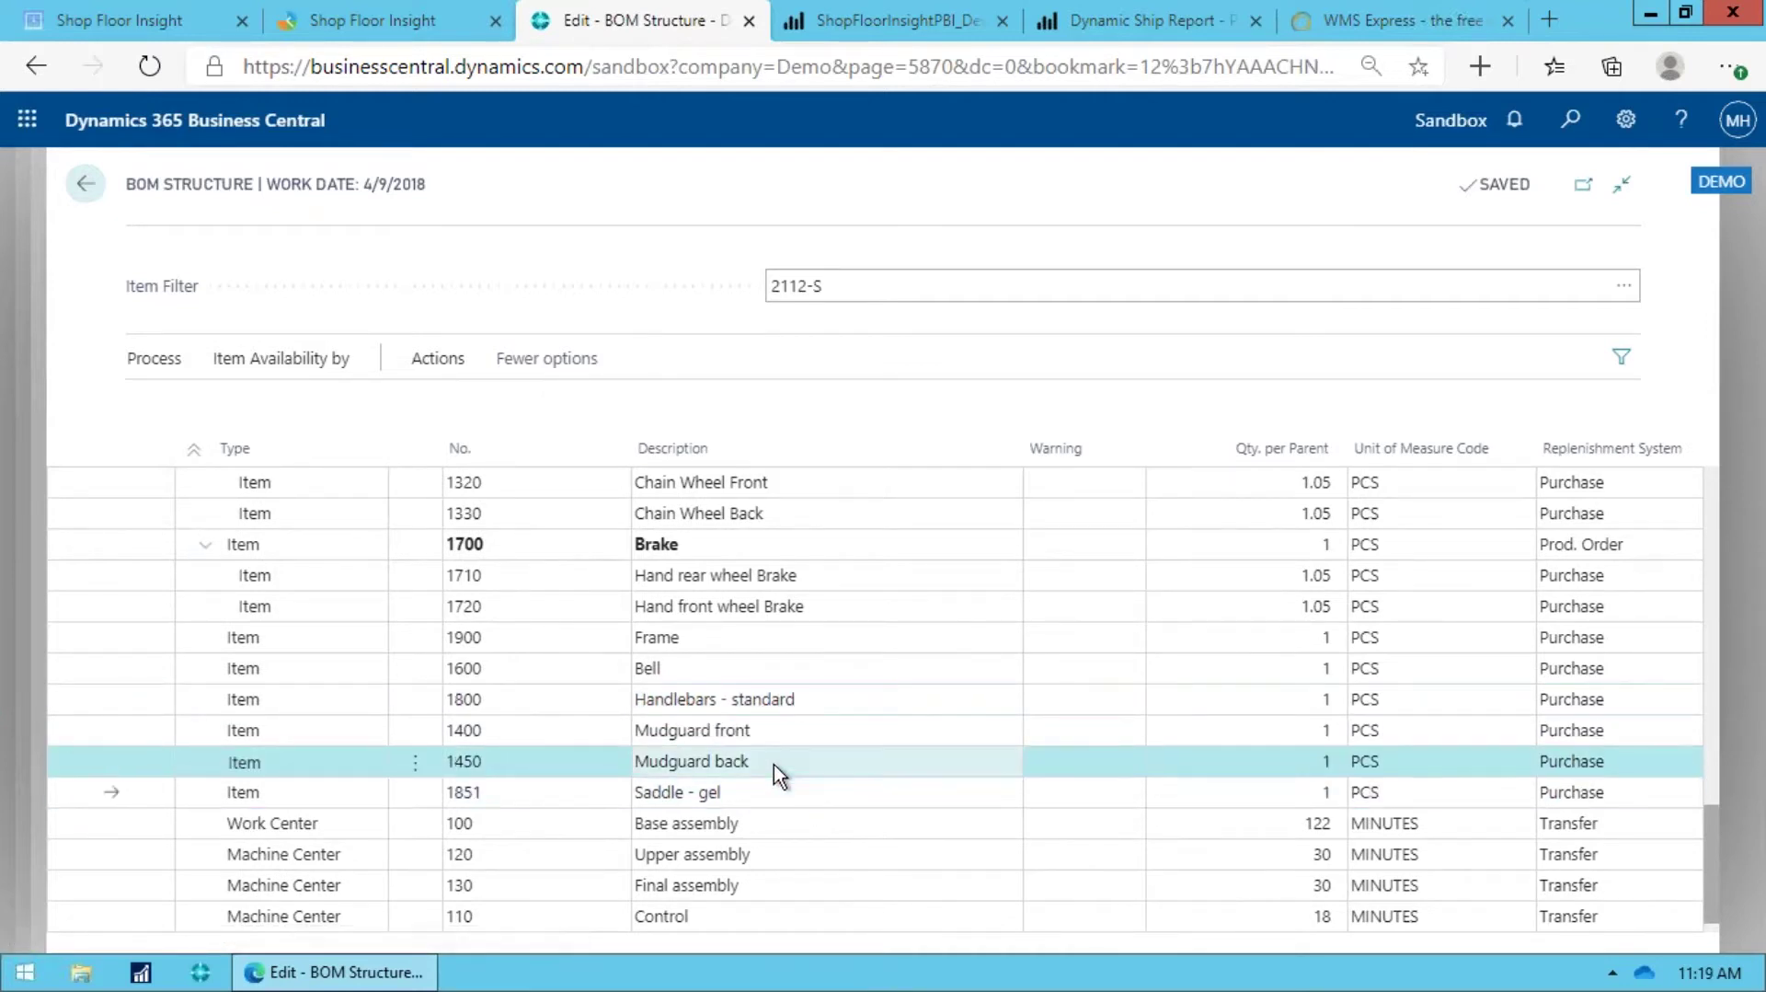
key(shift+Up)
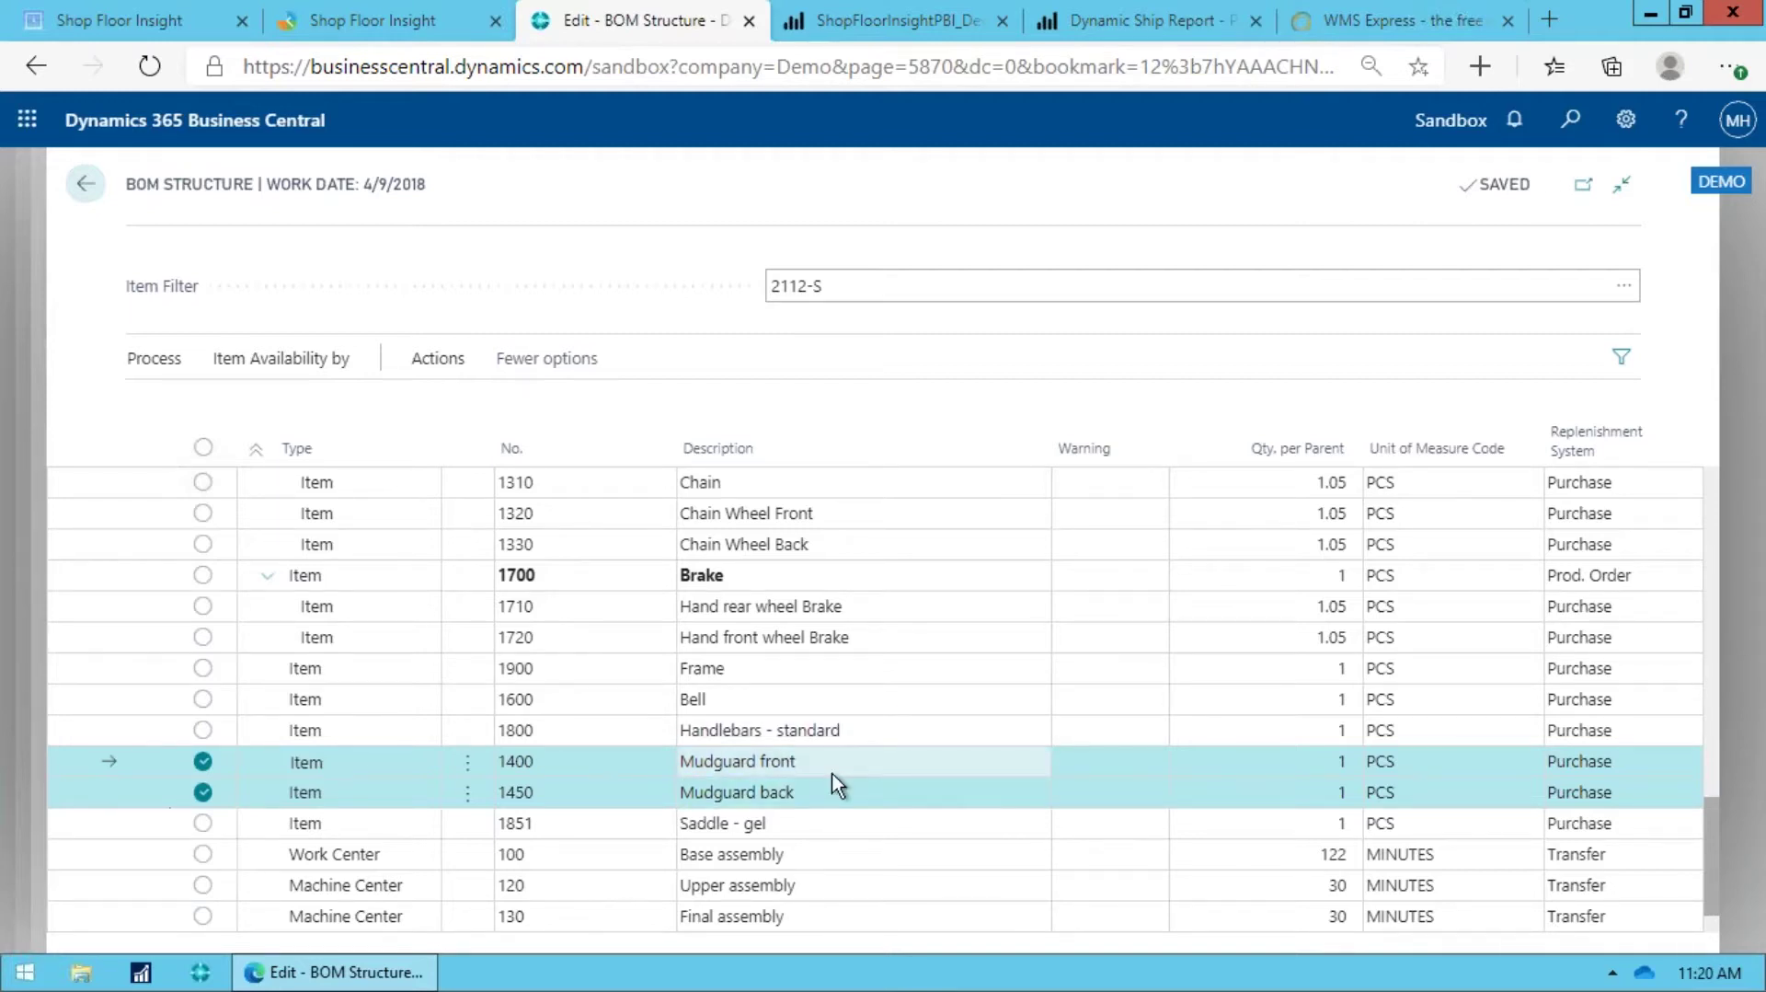
key(Escape)
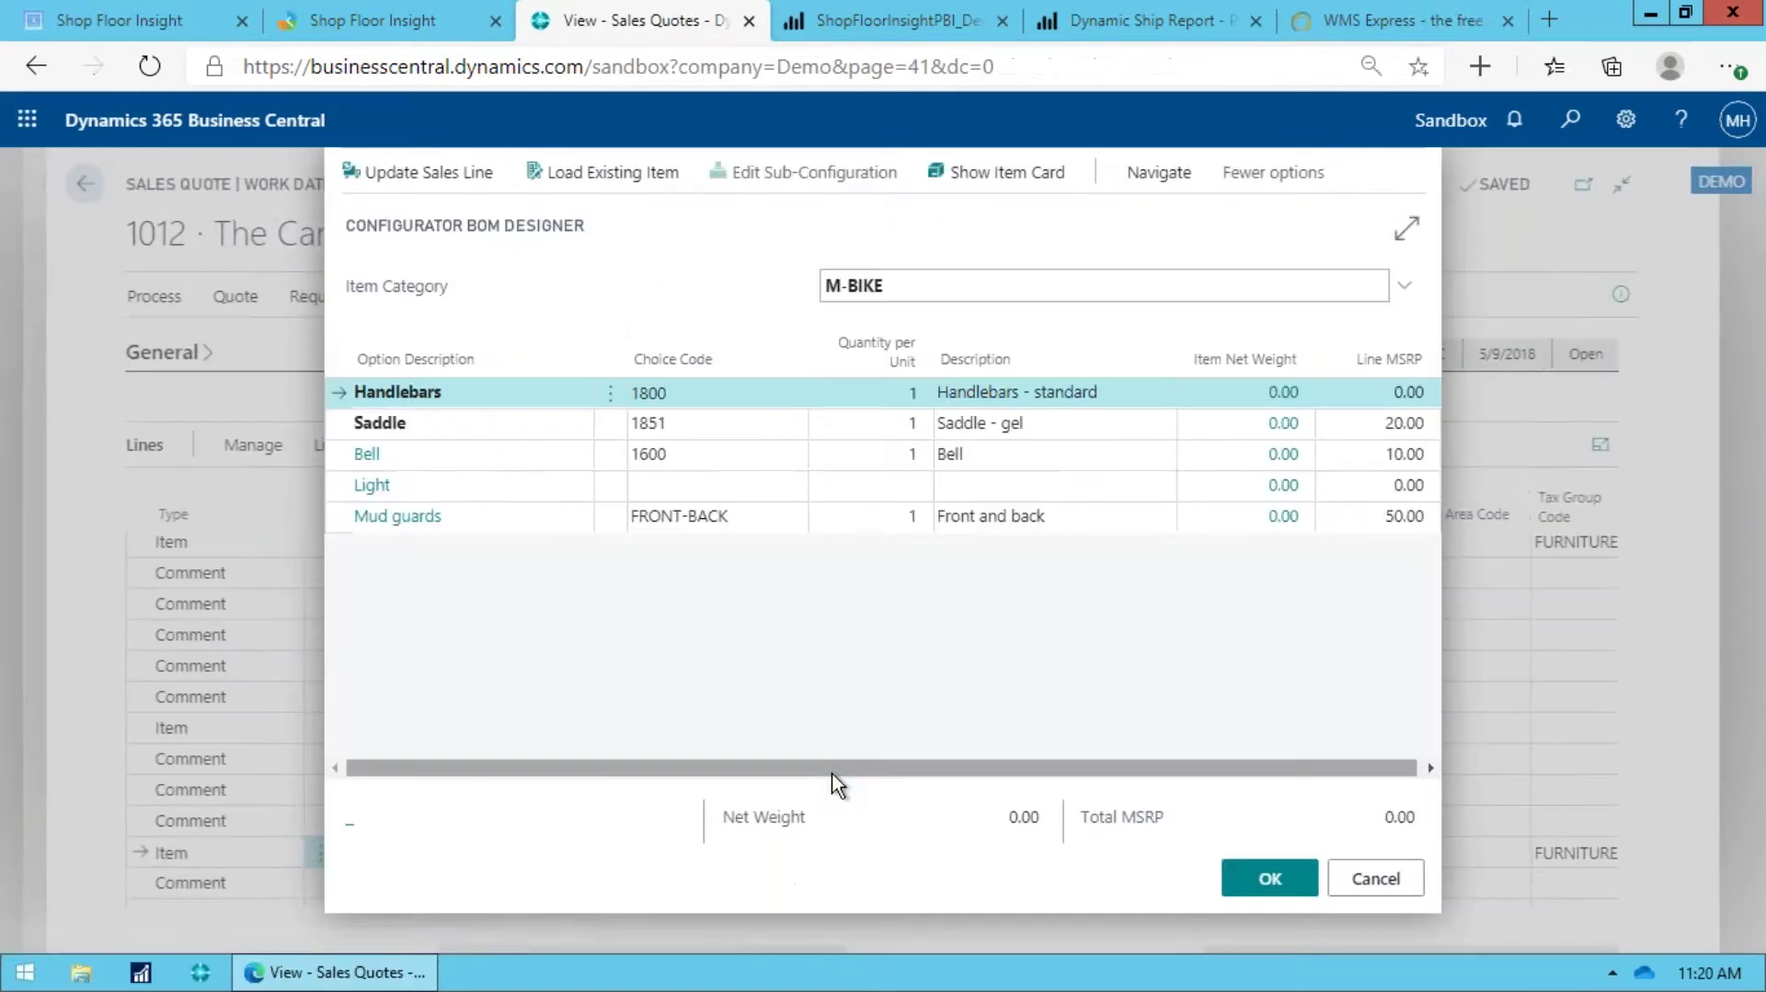
key(Escape)
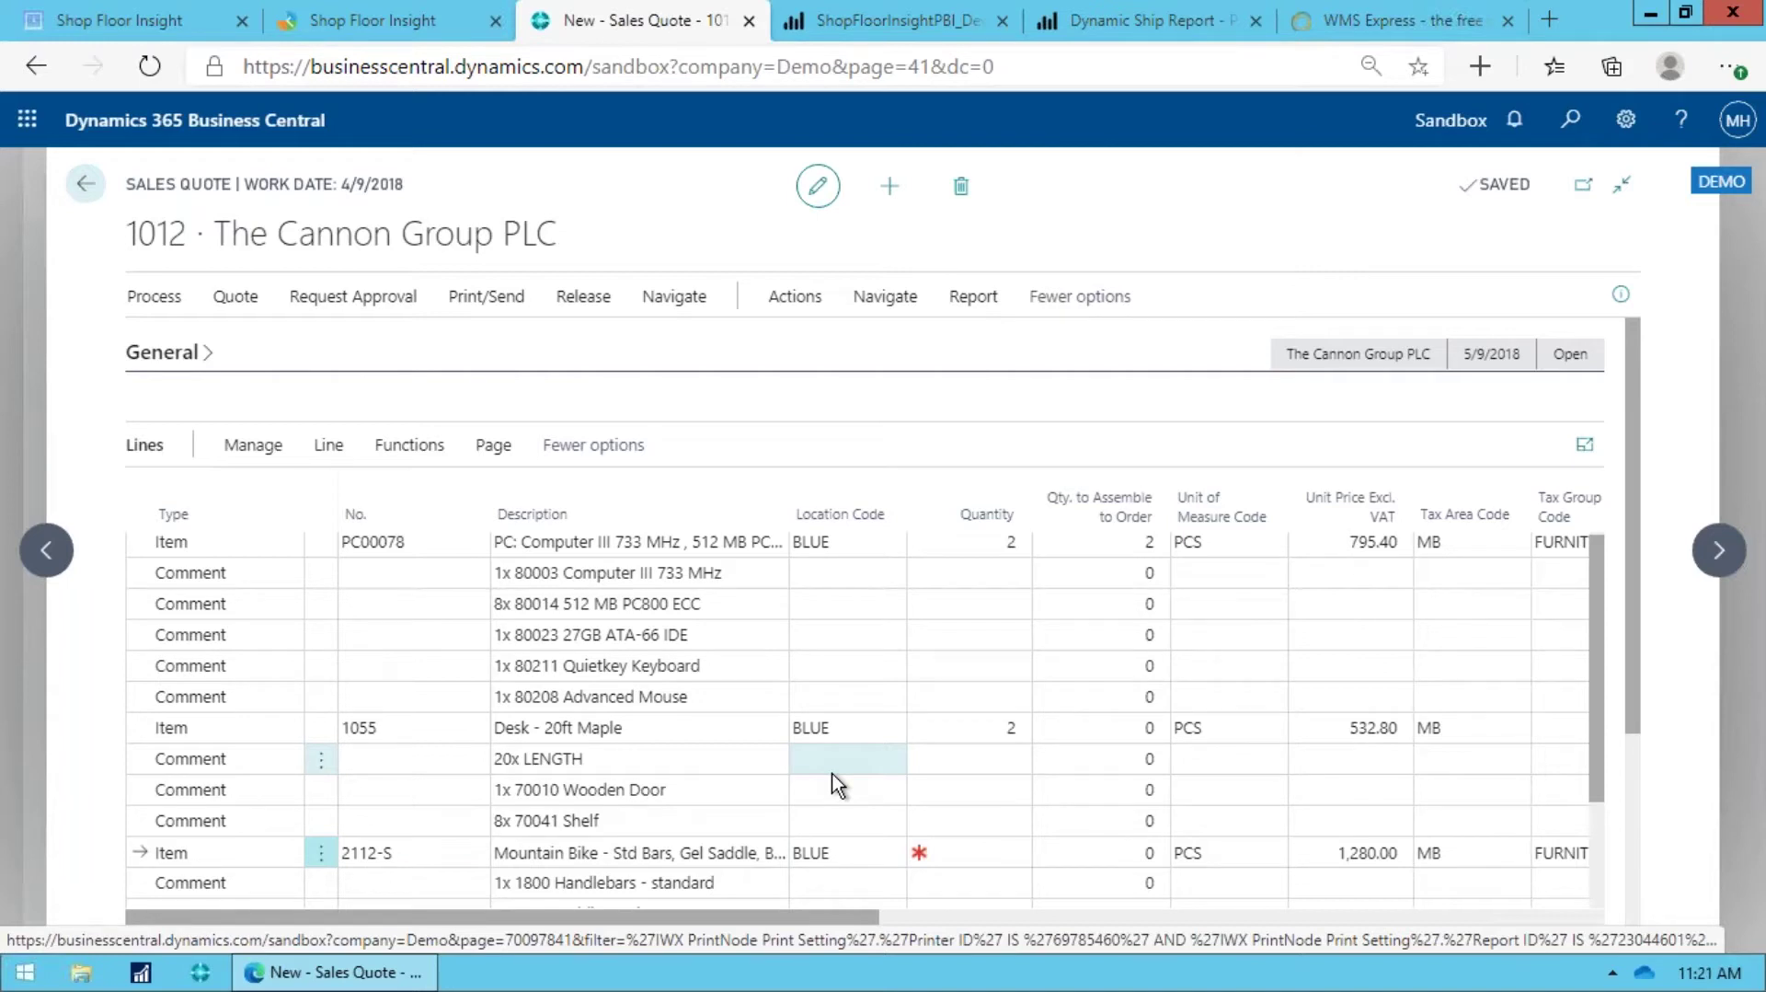
Step: Open the Bulk Configurator for the mountain bike line 2112-S
click(651, 853)
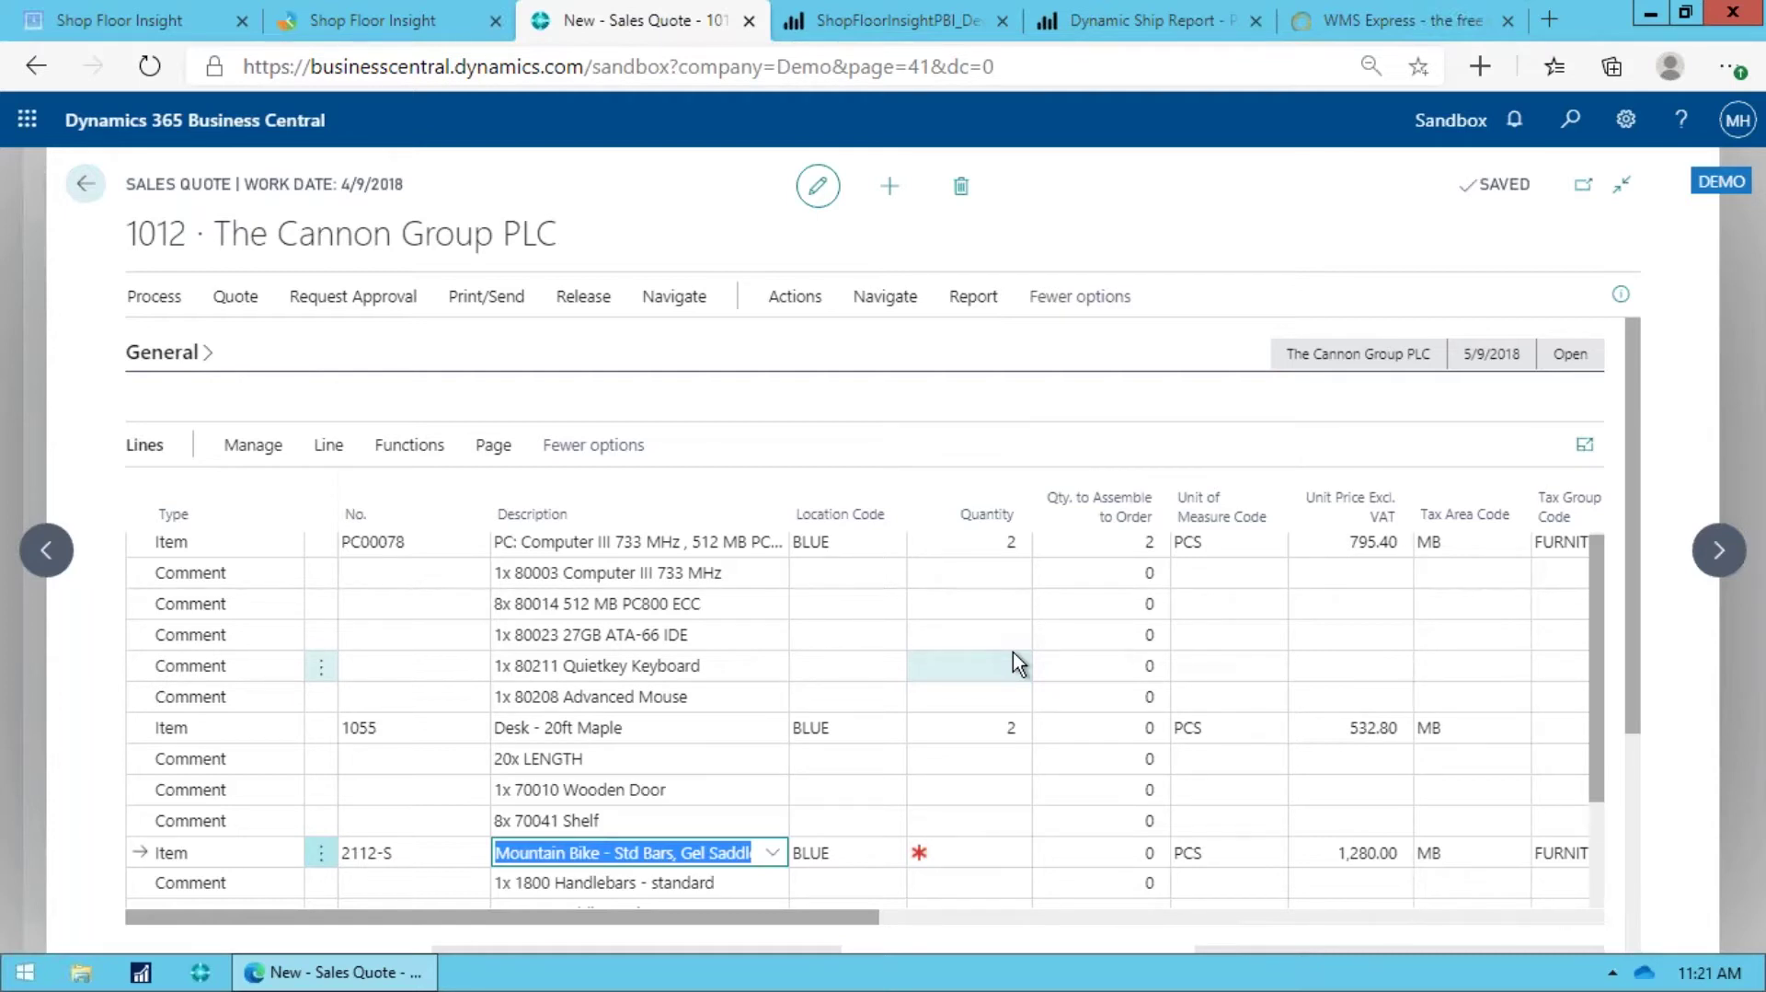
scroll(719, 831, down, 1)
scroll(720, 840, down, 1)
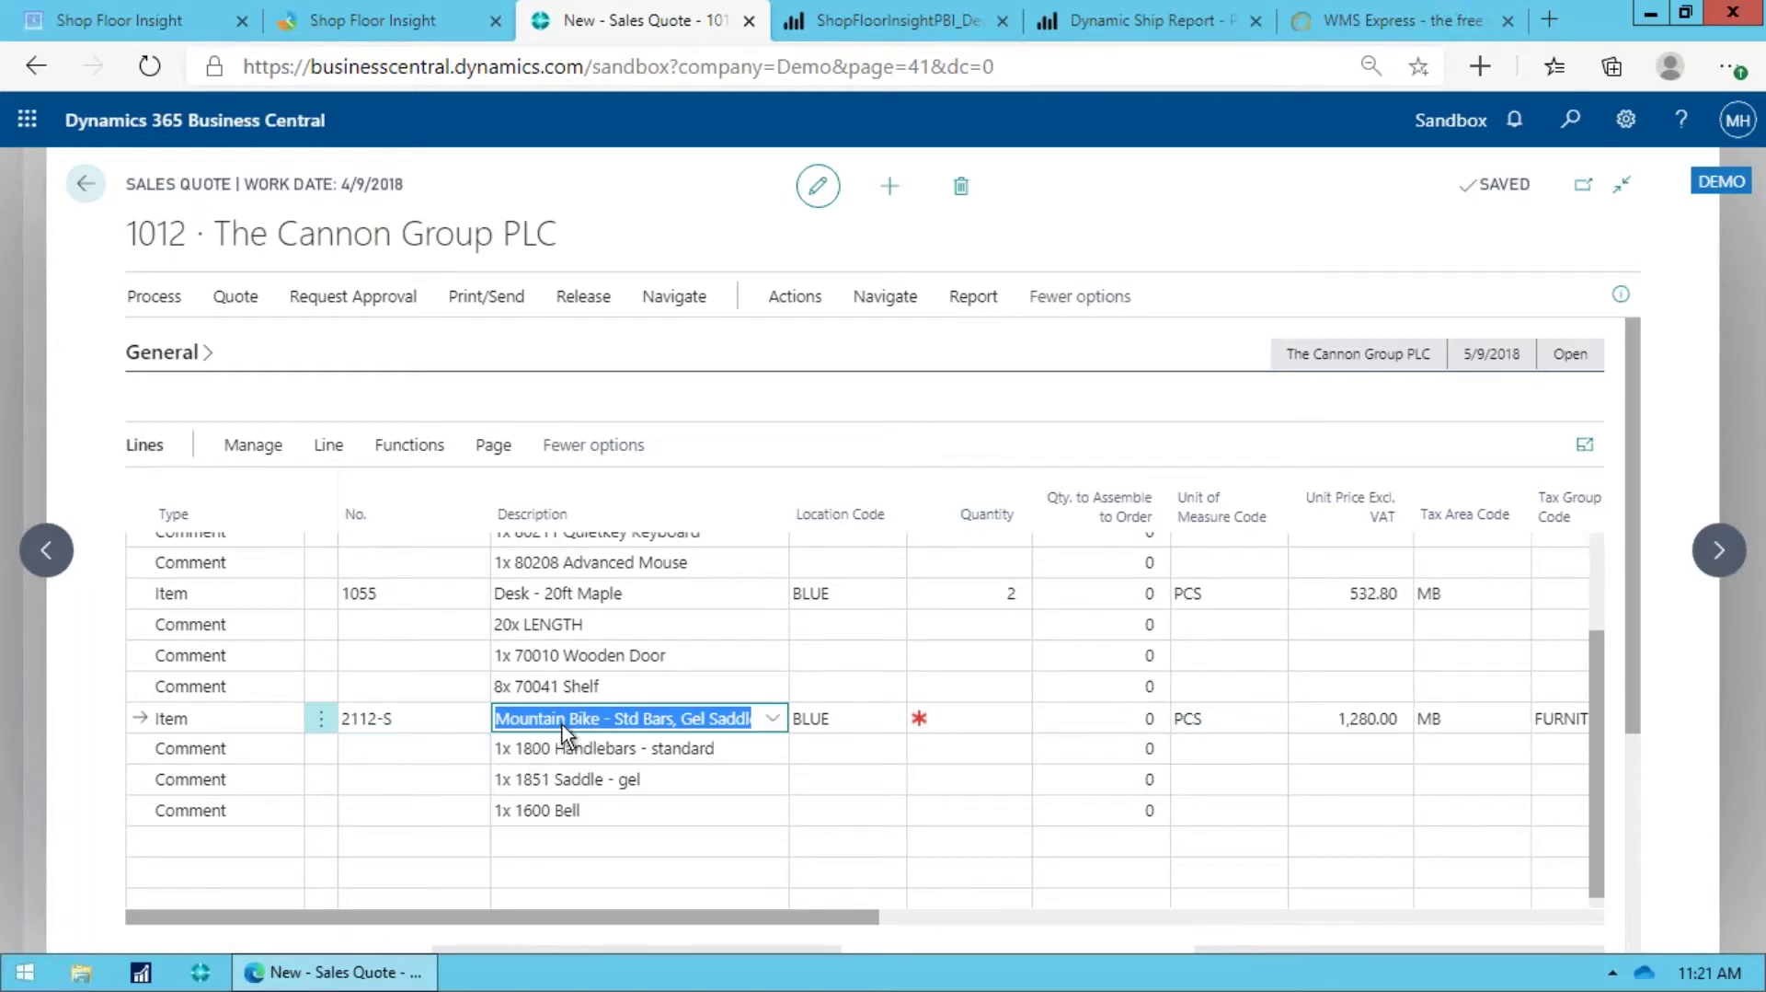
click(451, 724)
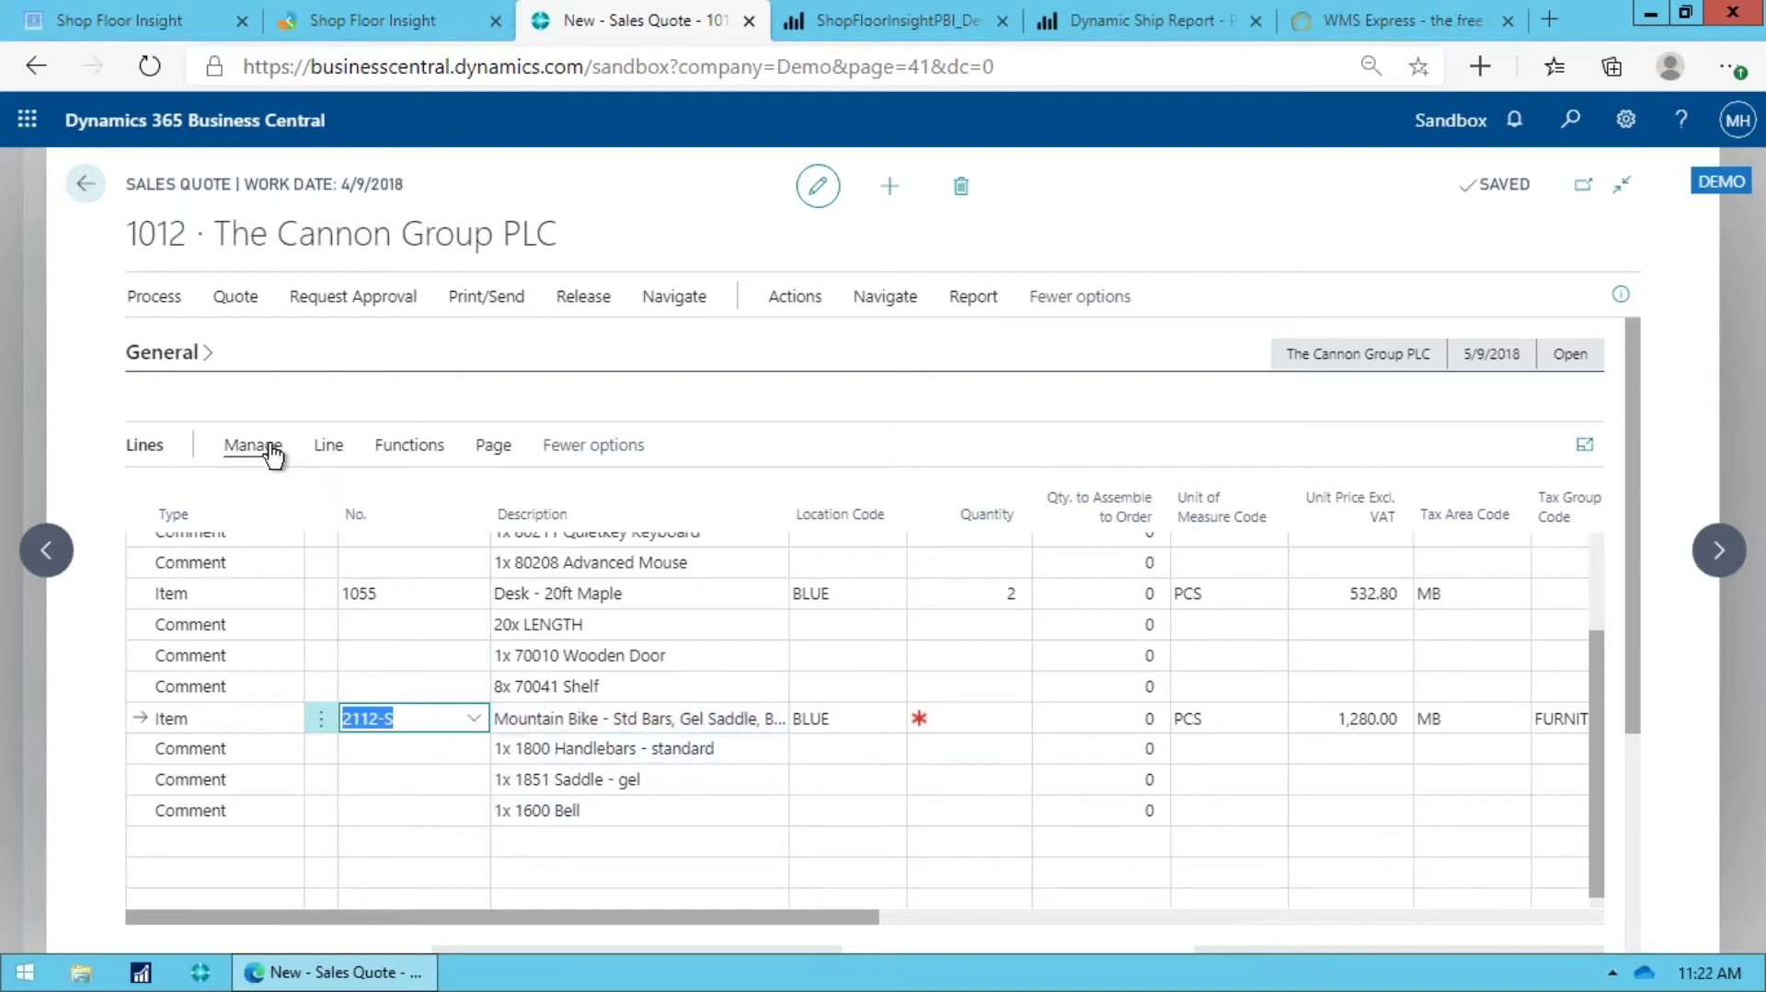
click(322, 449)
click(230, 503)
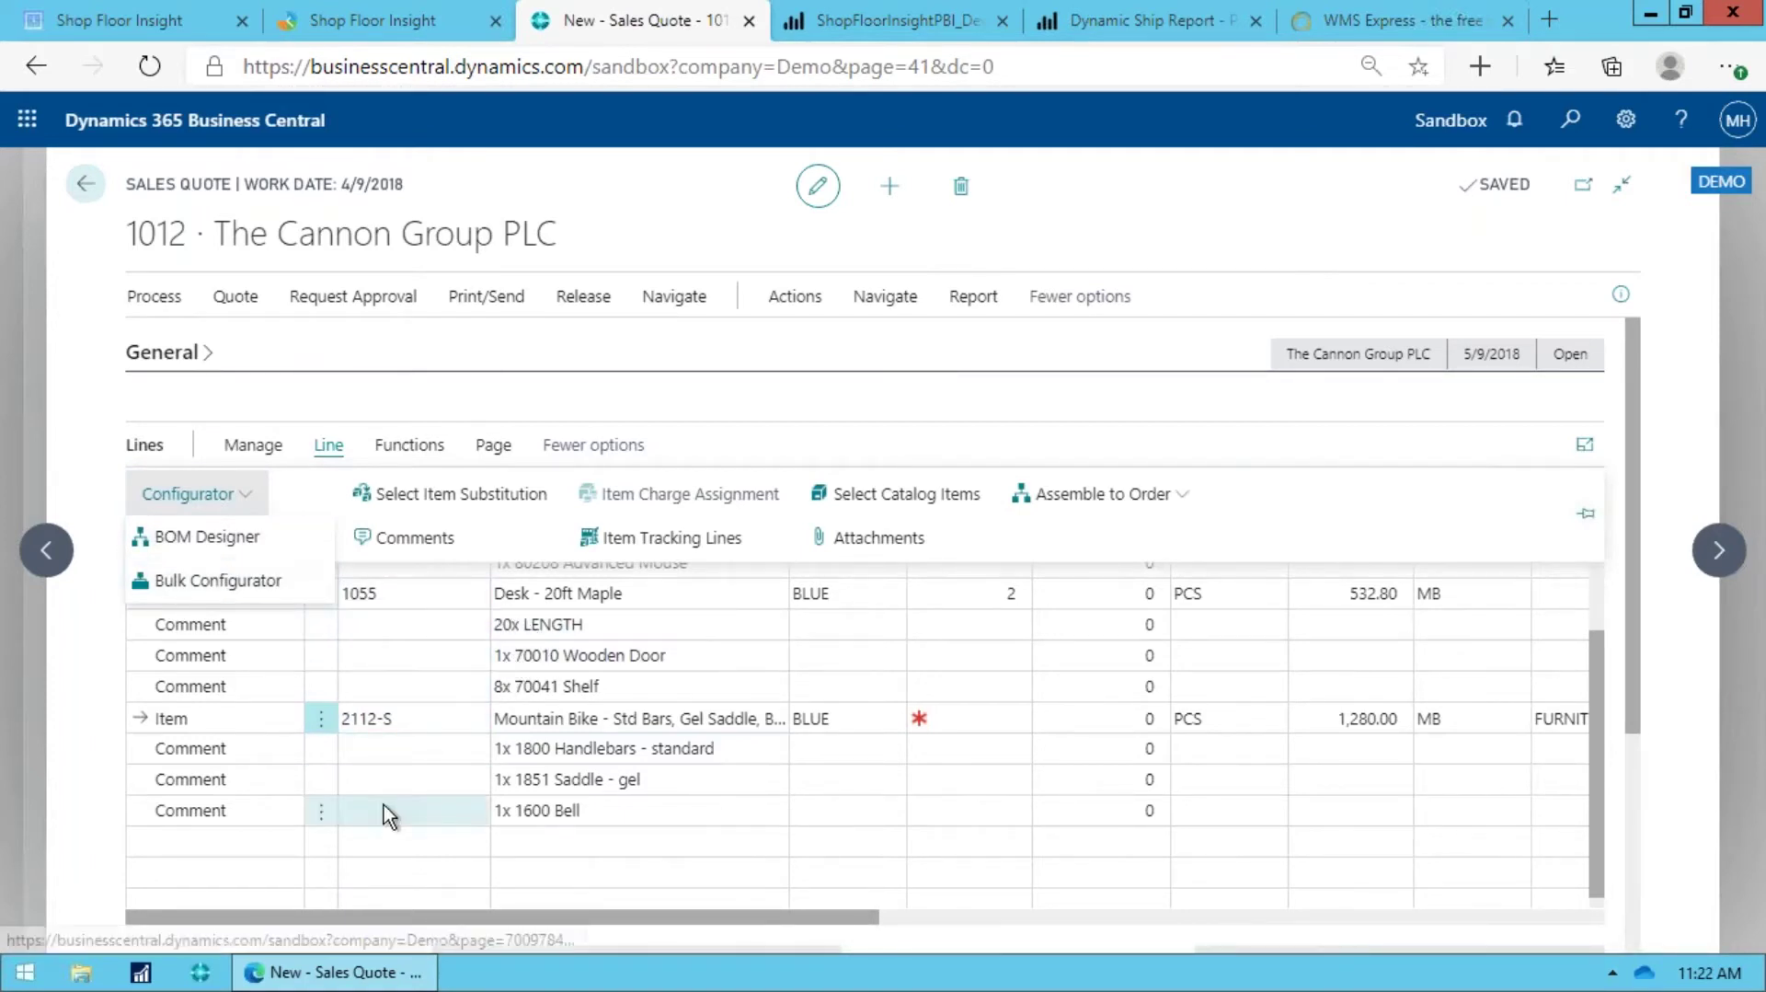
click(230, 581)
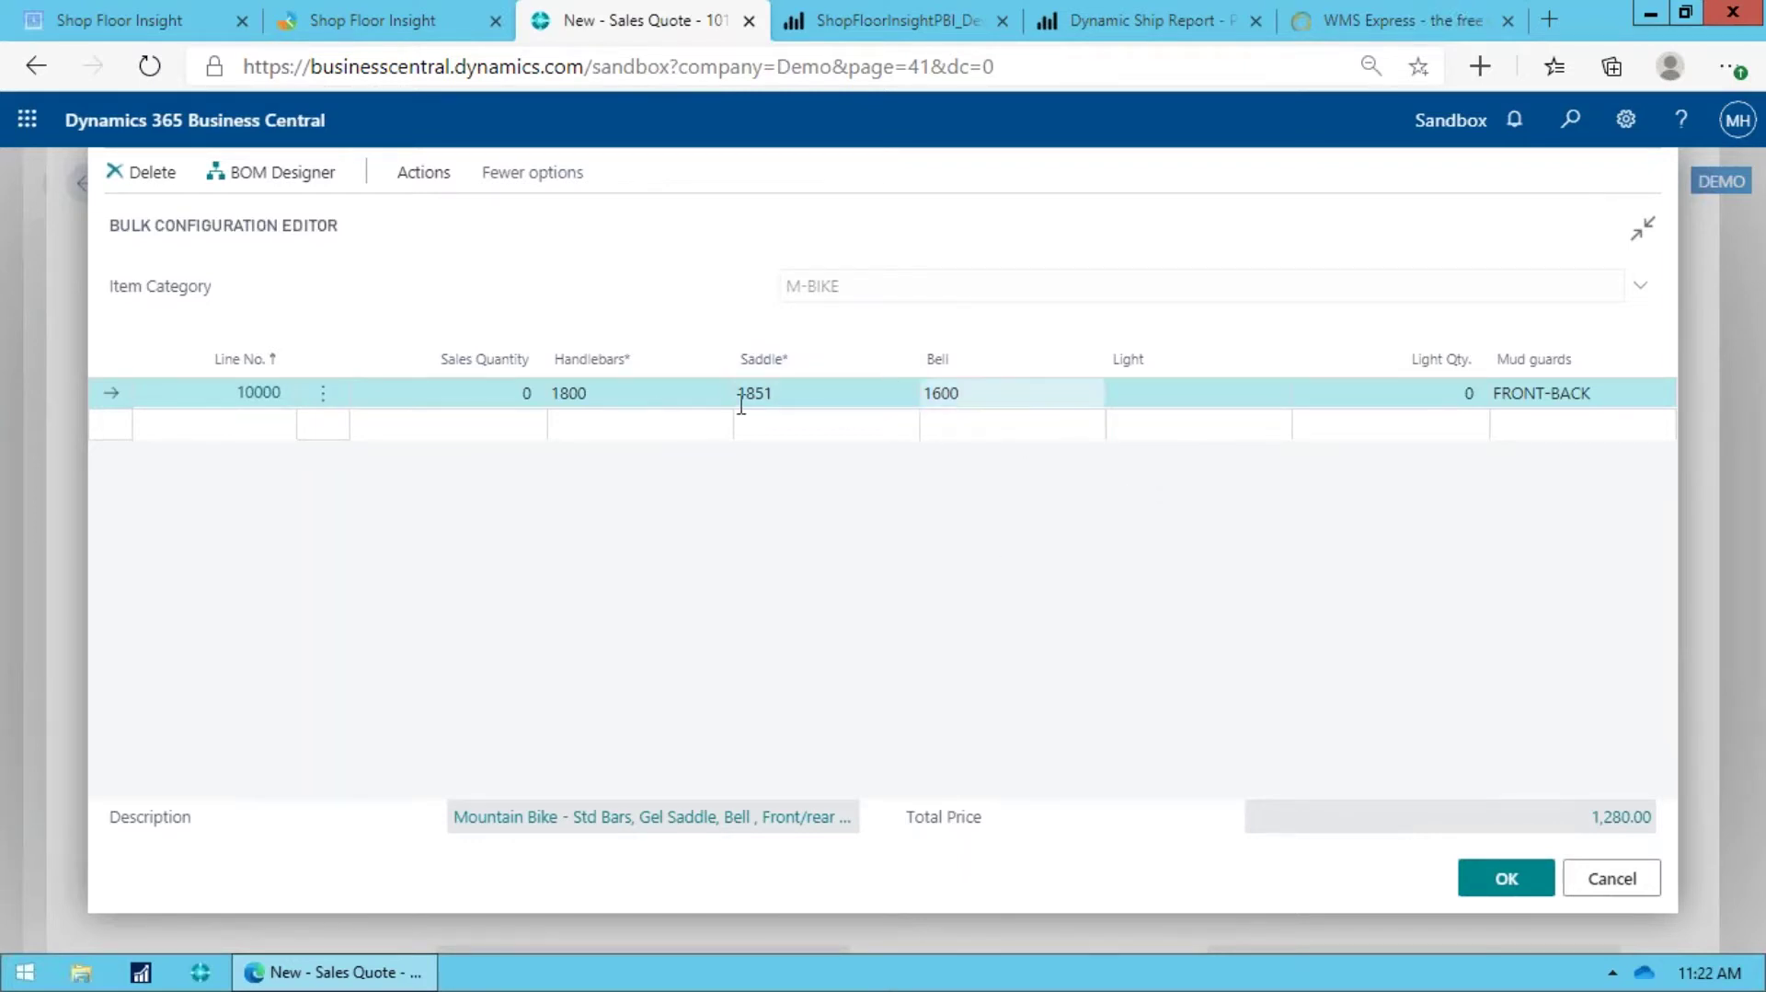
Step: Set the sales quantity of configuration line 10000 to 2 and start a new configuration line below it
click(605, 396)
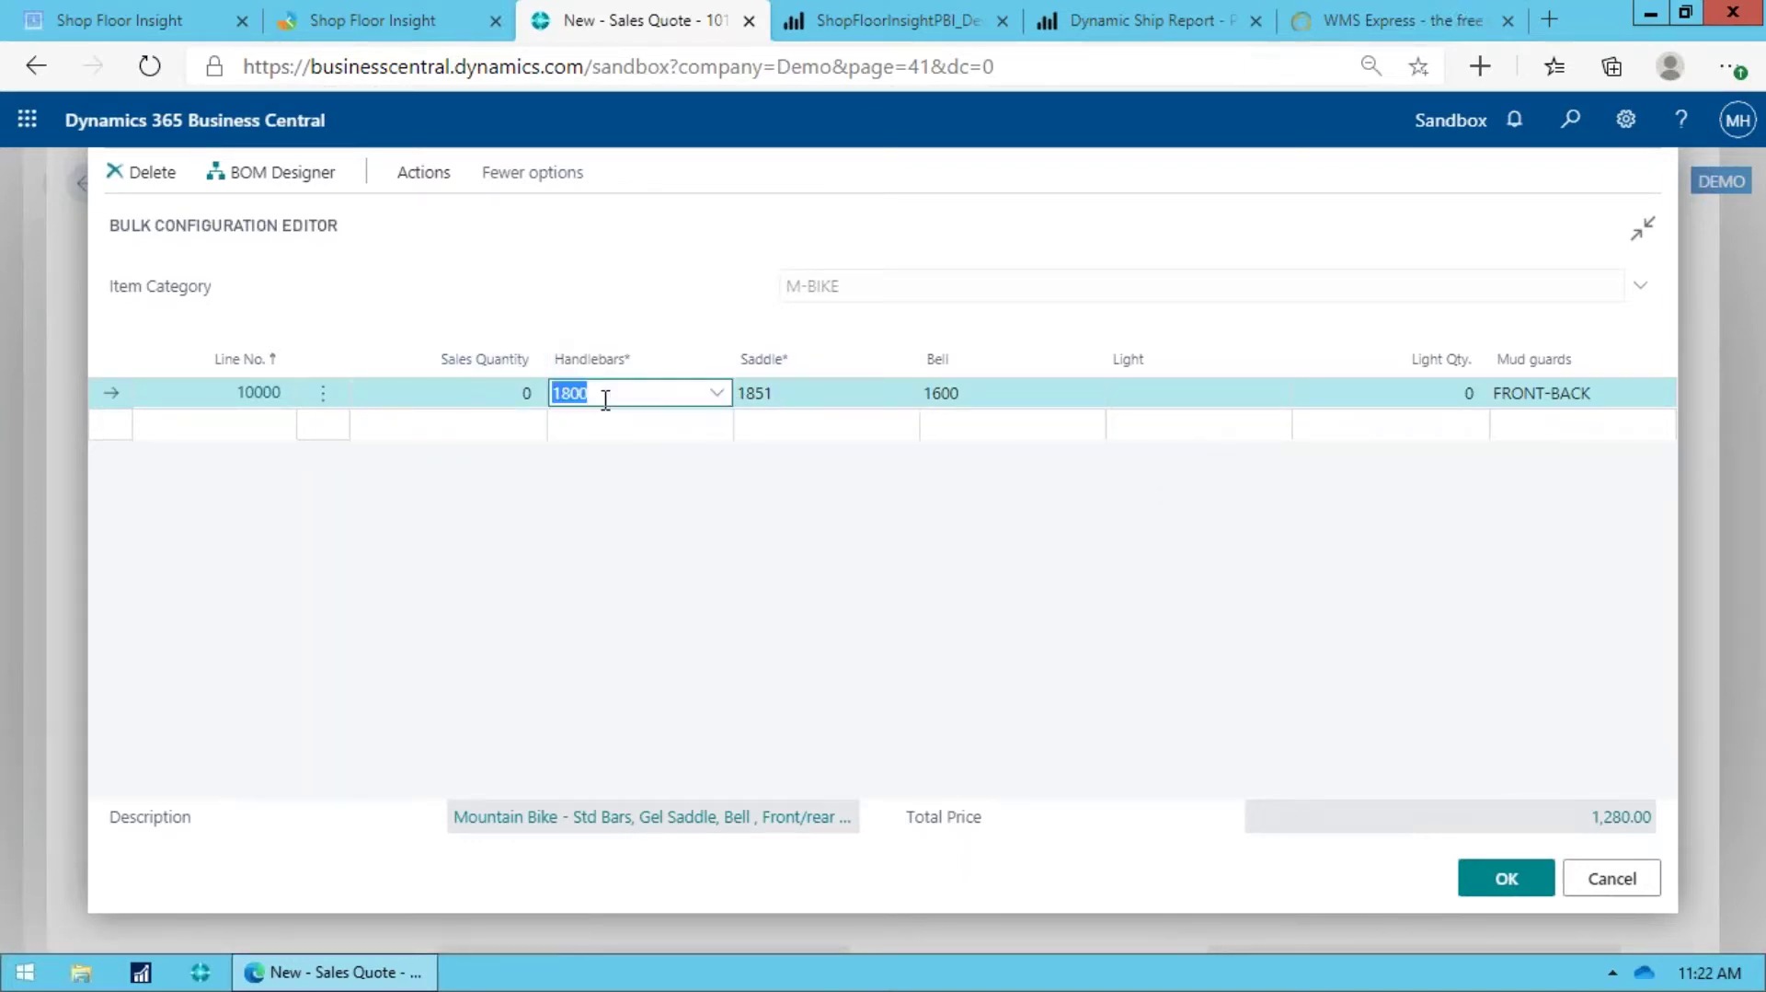
key(shift+Tab)
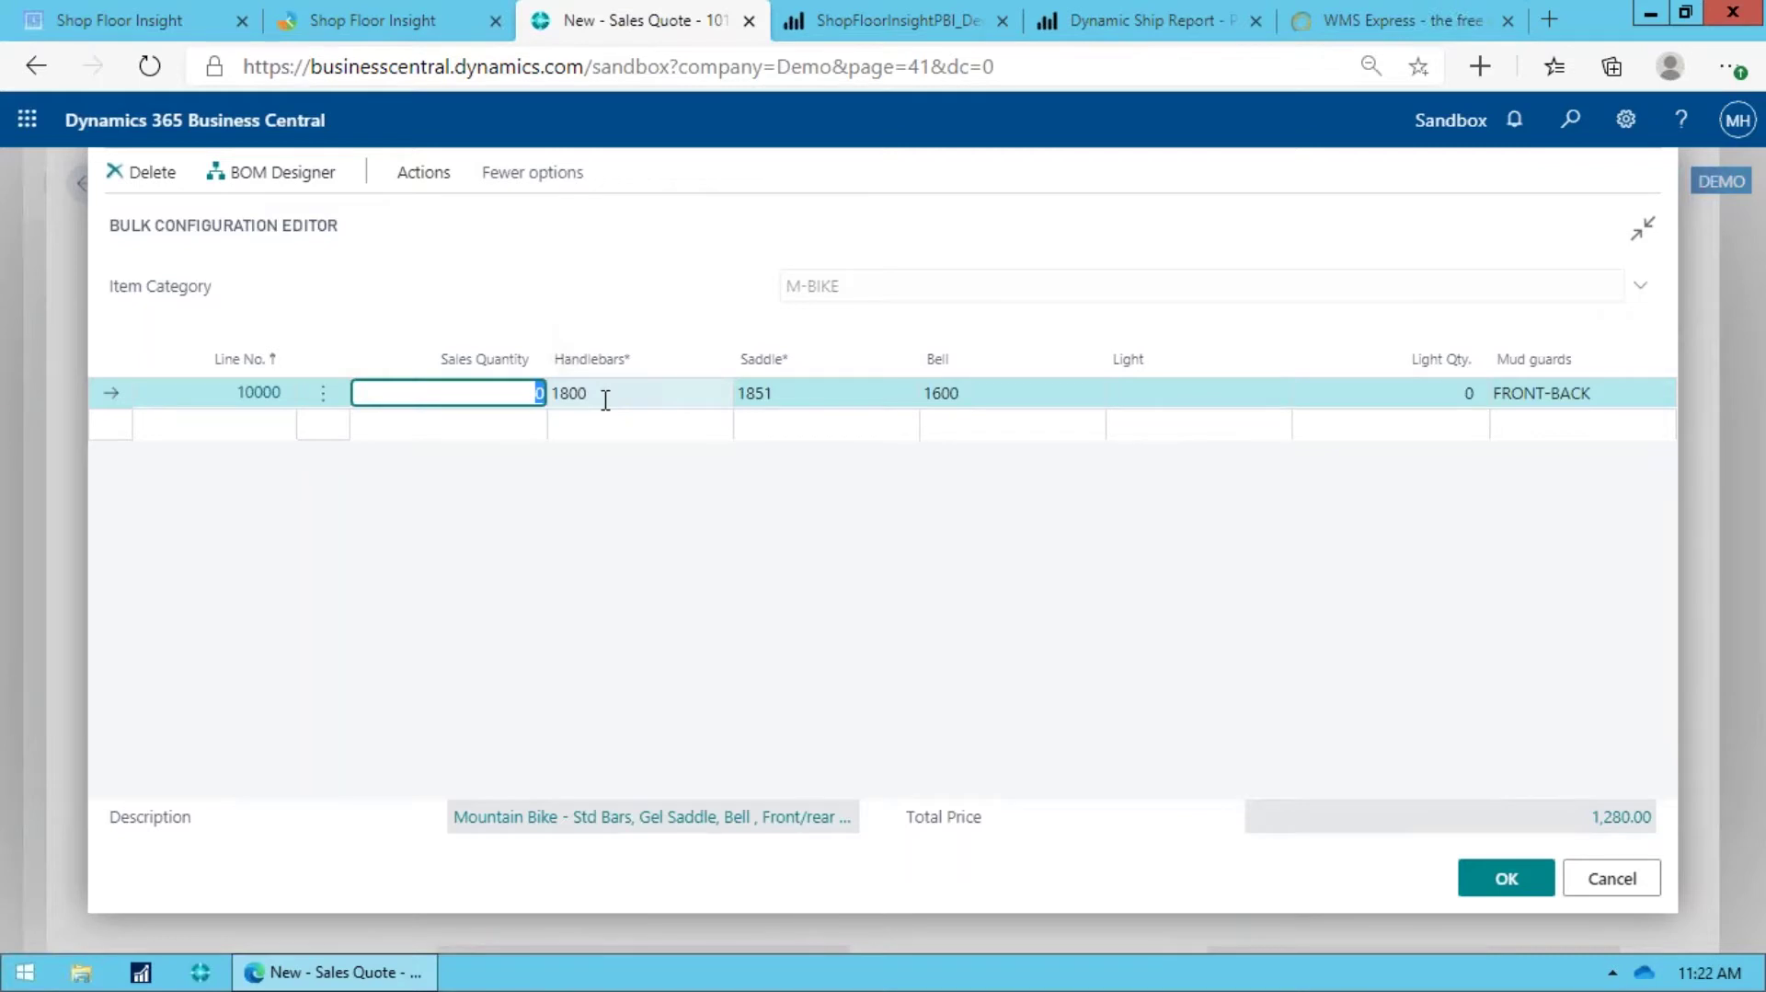
text(2)
key(Return)
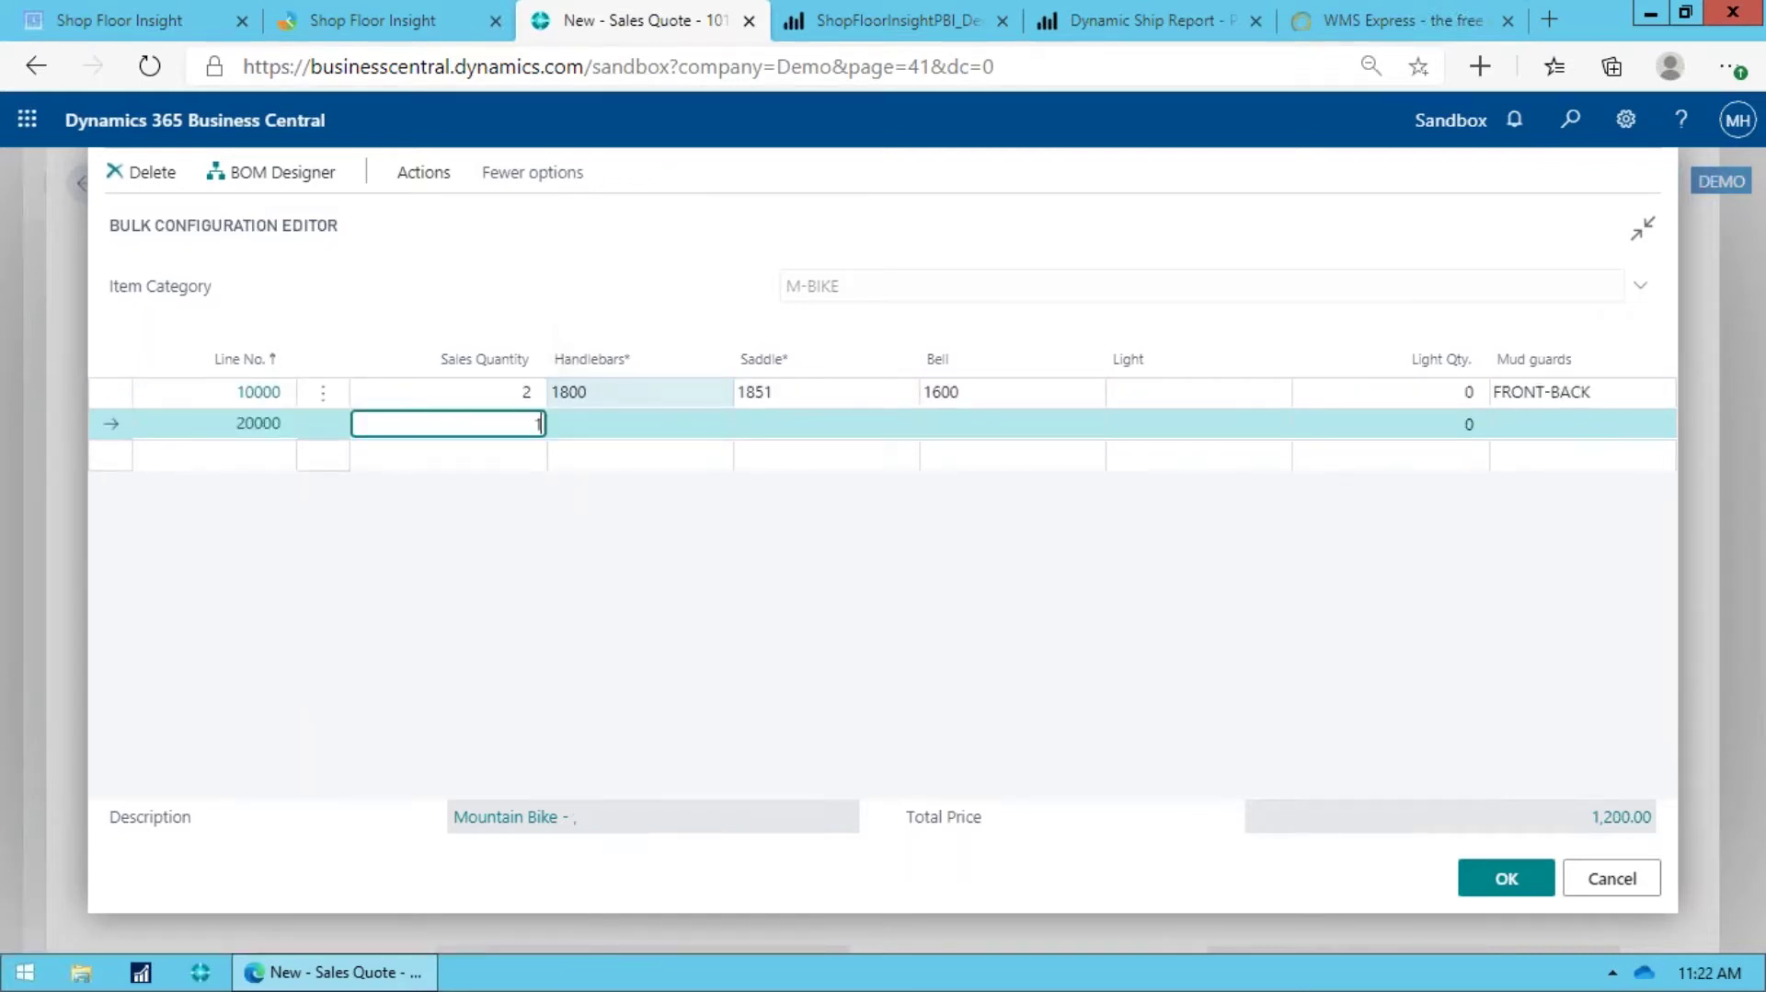
Step: Configure line 20000 with aluminum handlebars 1801 and standard saddle 1850
key(Tab)
key(alt+Down)
key(Down)
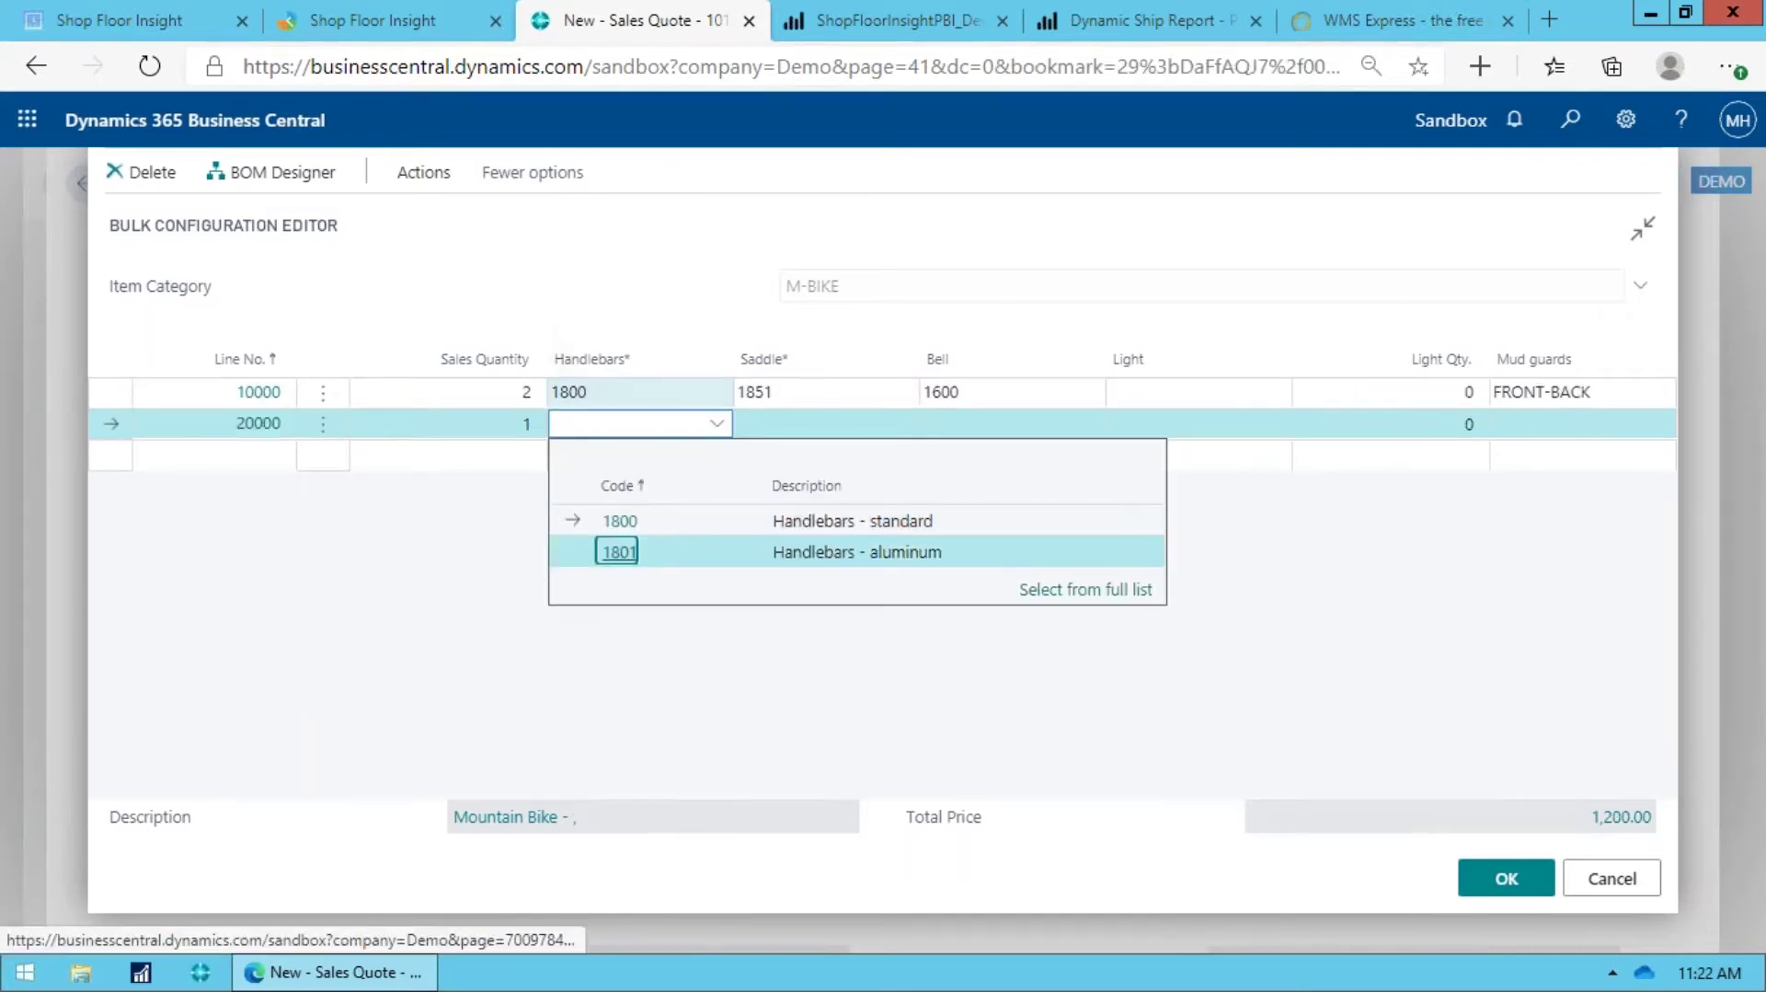
key(Tab)
key(alt+Down)
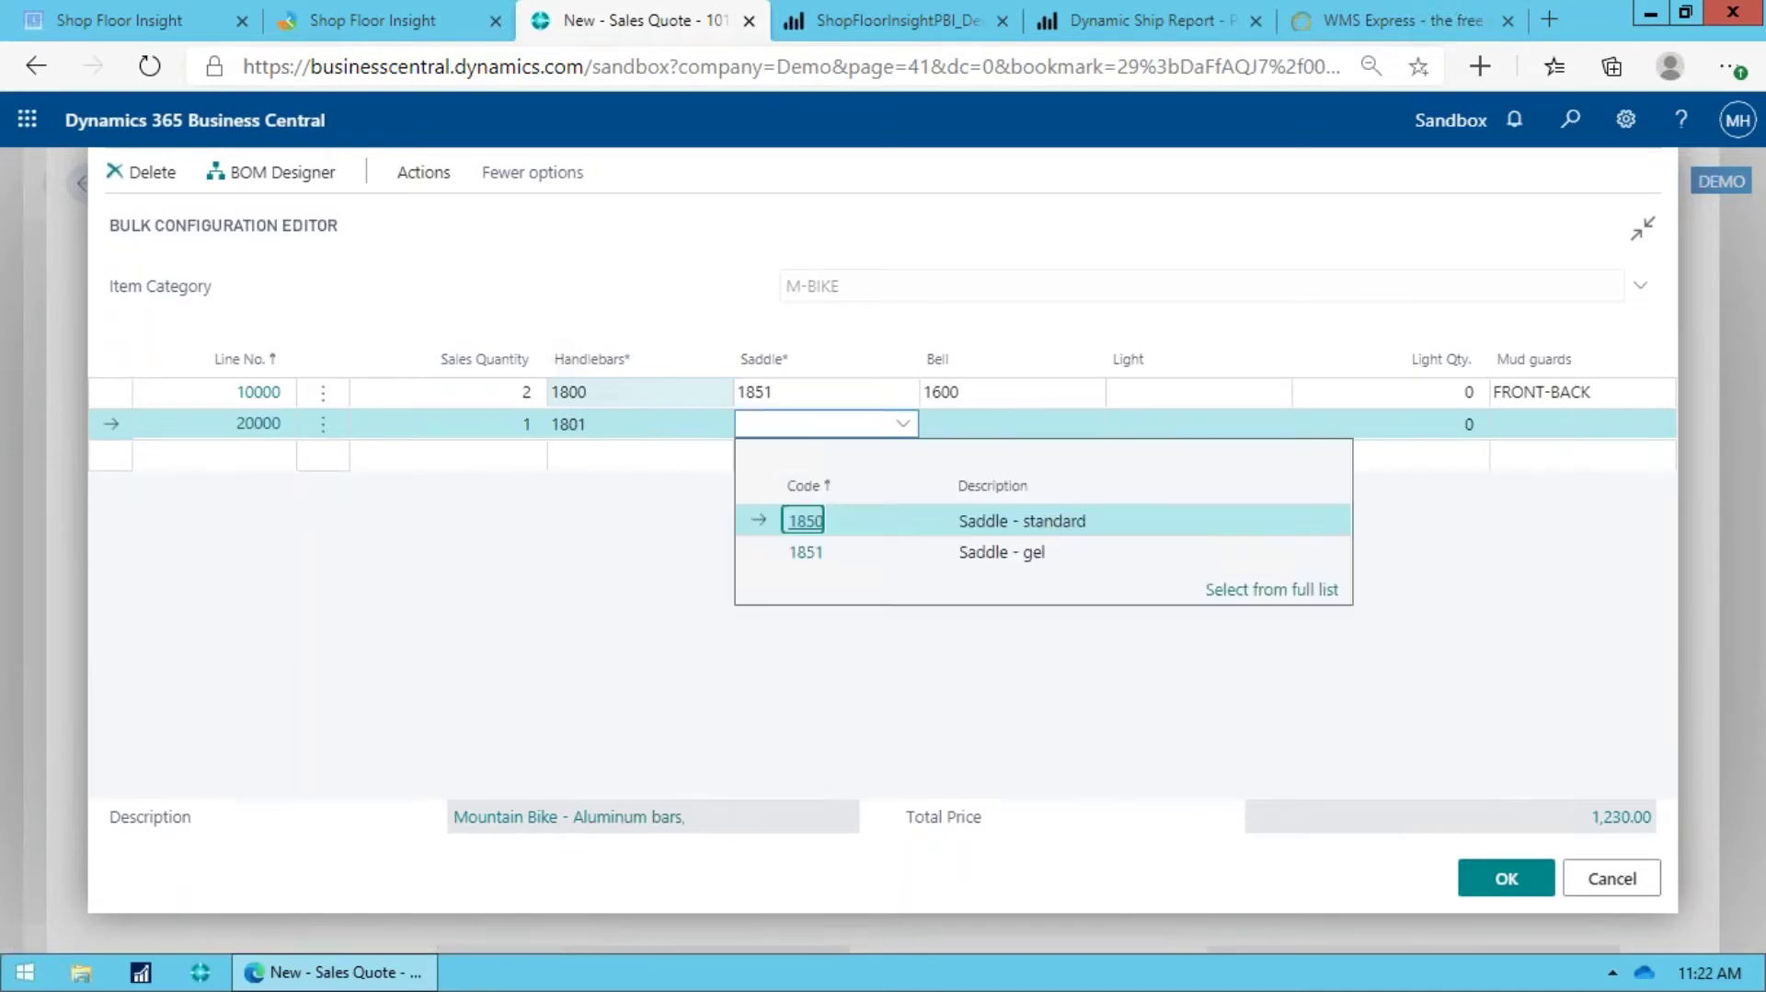
key(Return)
key(Tab)
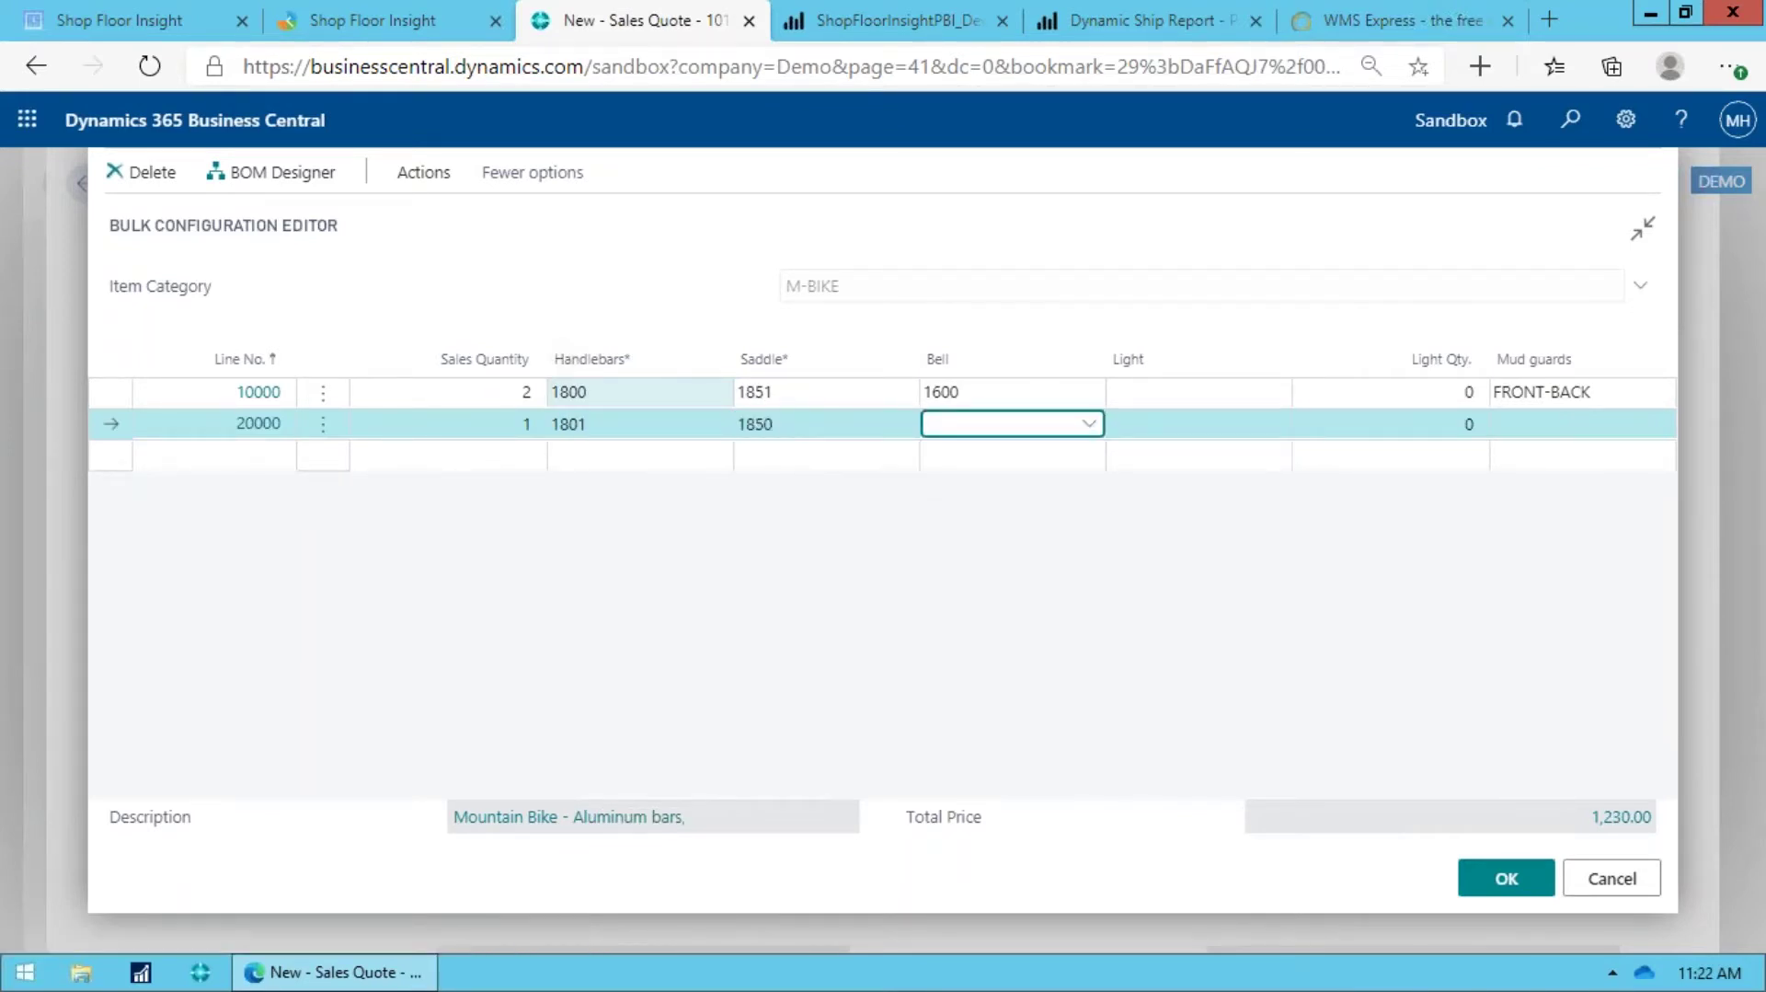
Step: Add a third configuration line with a sales quantity of 4 and standard handlebars 1800
key(Tab)
key(shift+Tab)
key(shift+Tab)
key(shift+Tab)
key(shift+Tab)
key(Down)
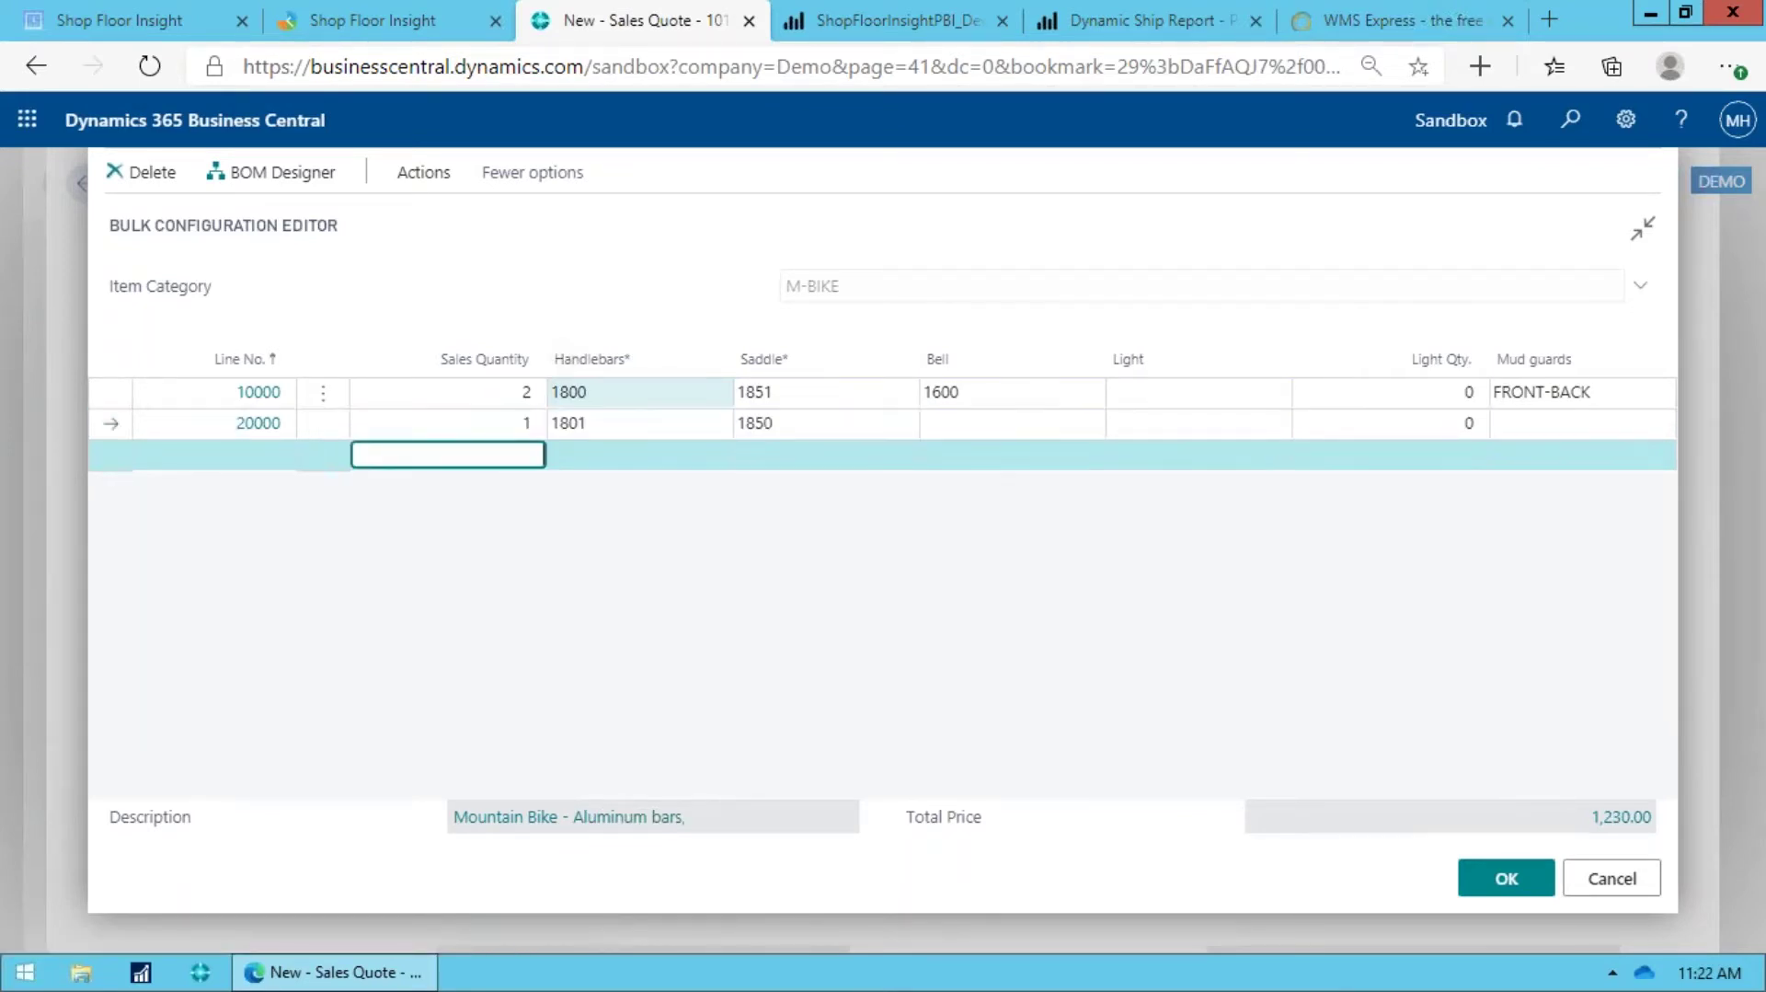
text(4)
key(Tab)
key(alt+Down)
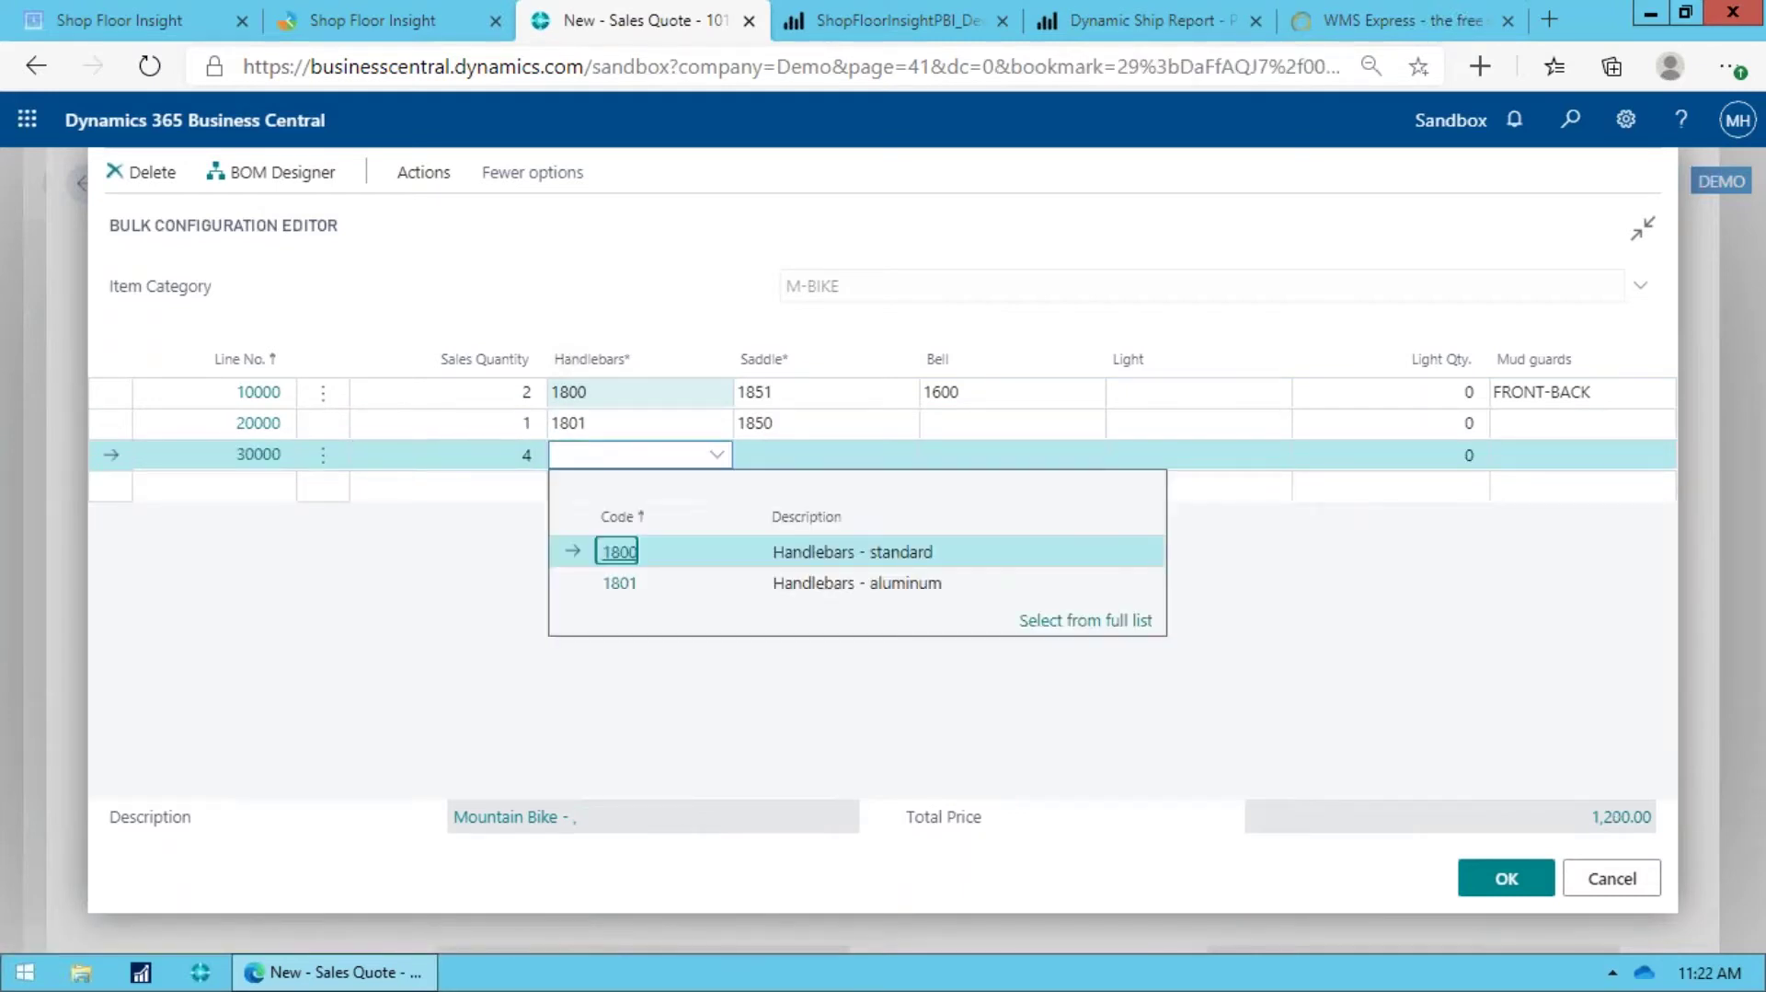
key(Return)
Step: Set the mud guards of configuration line 30000 to BACK and try to submit the bulk configuration
key(Tab)
key(Tab)
key(Tab)
key(Tab)
key(Tab)
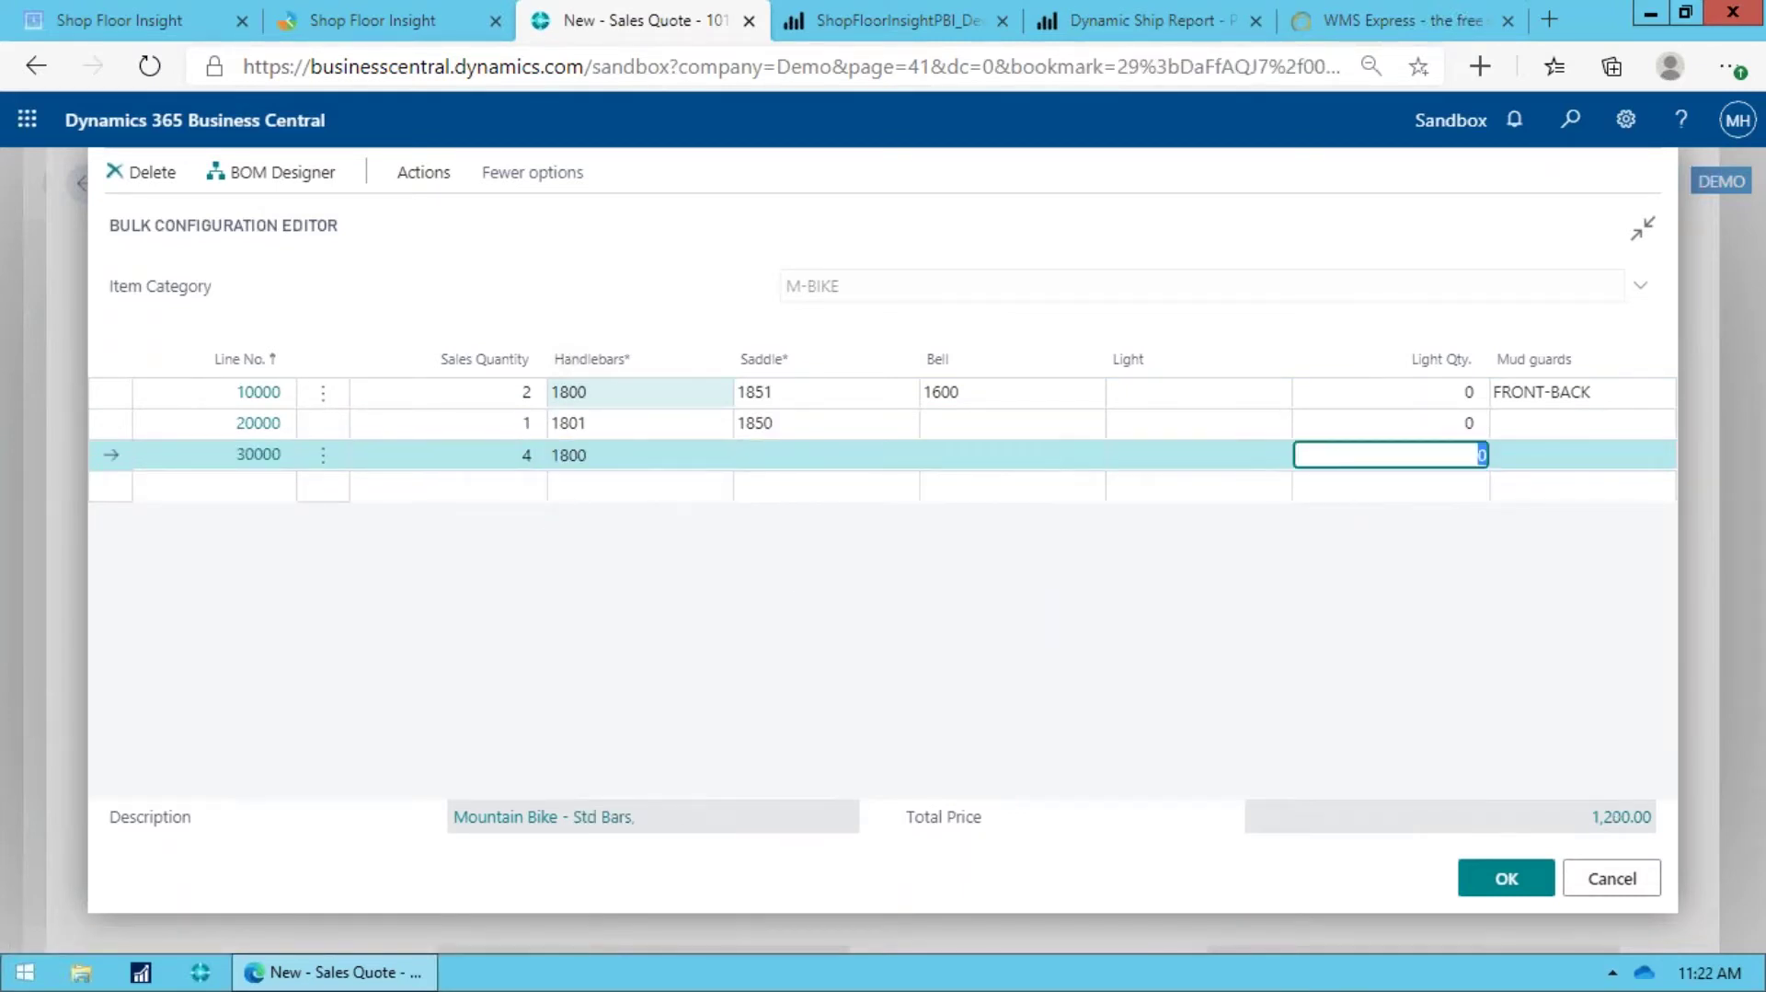
key(alt+Down)
key(Return)
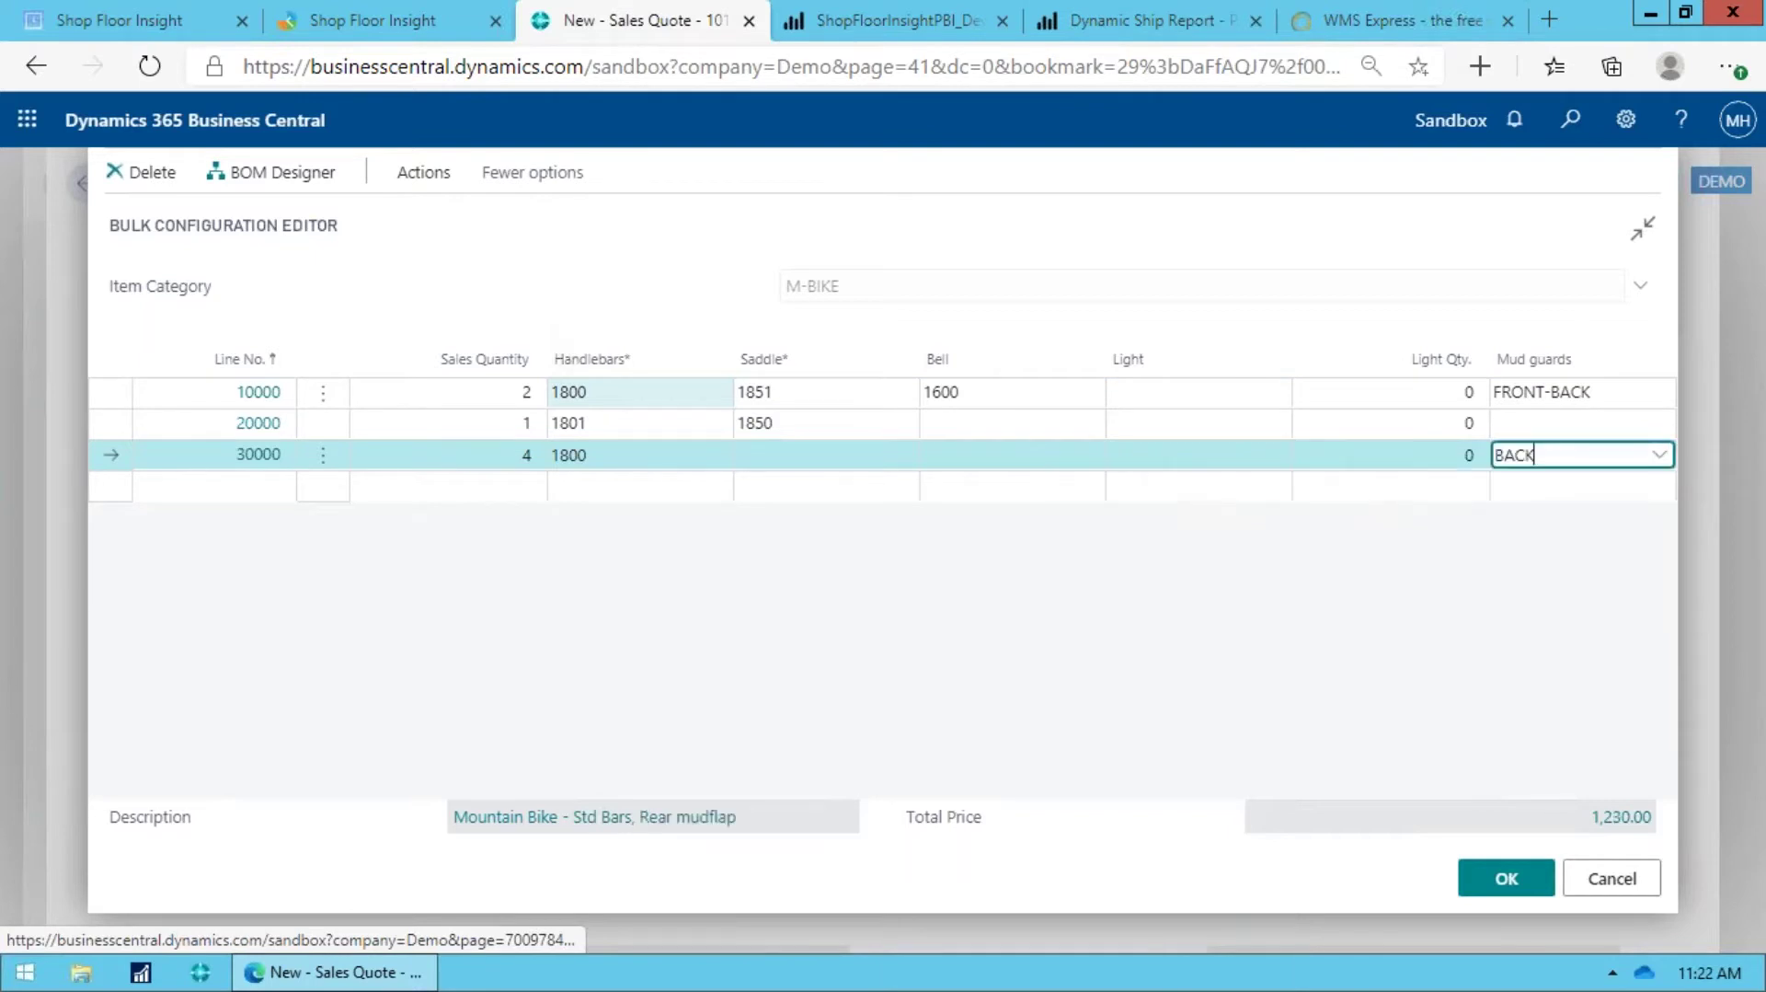
key(Up)
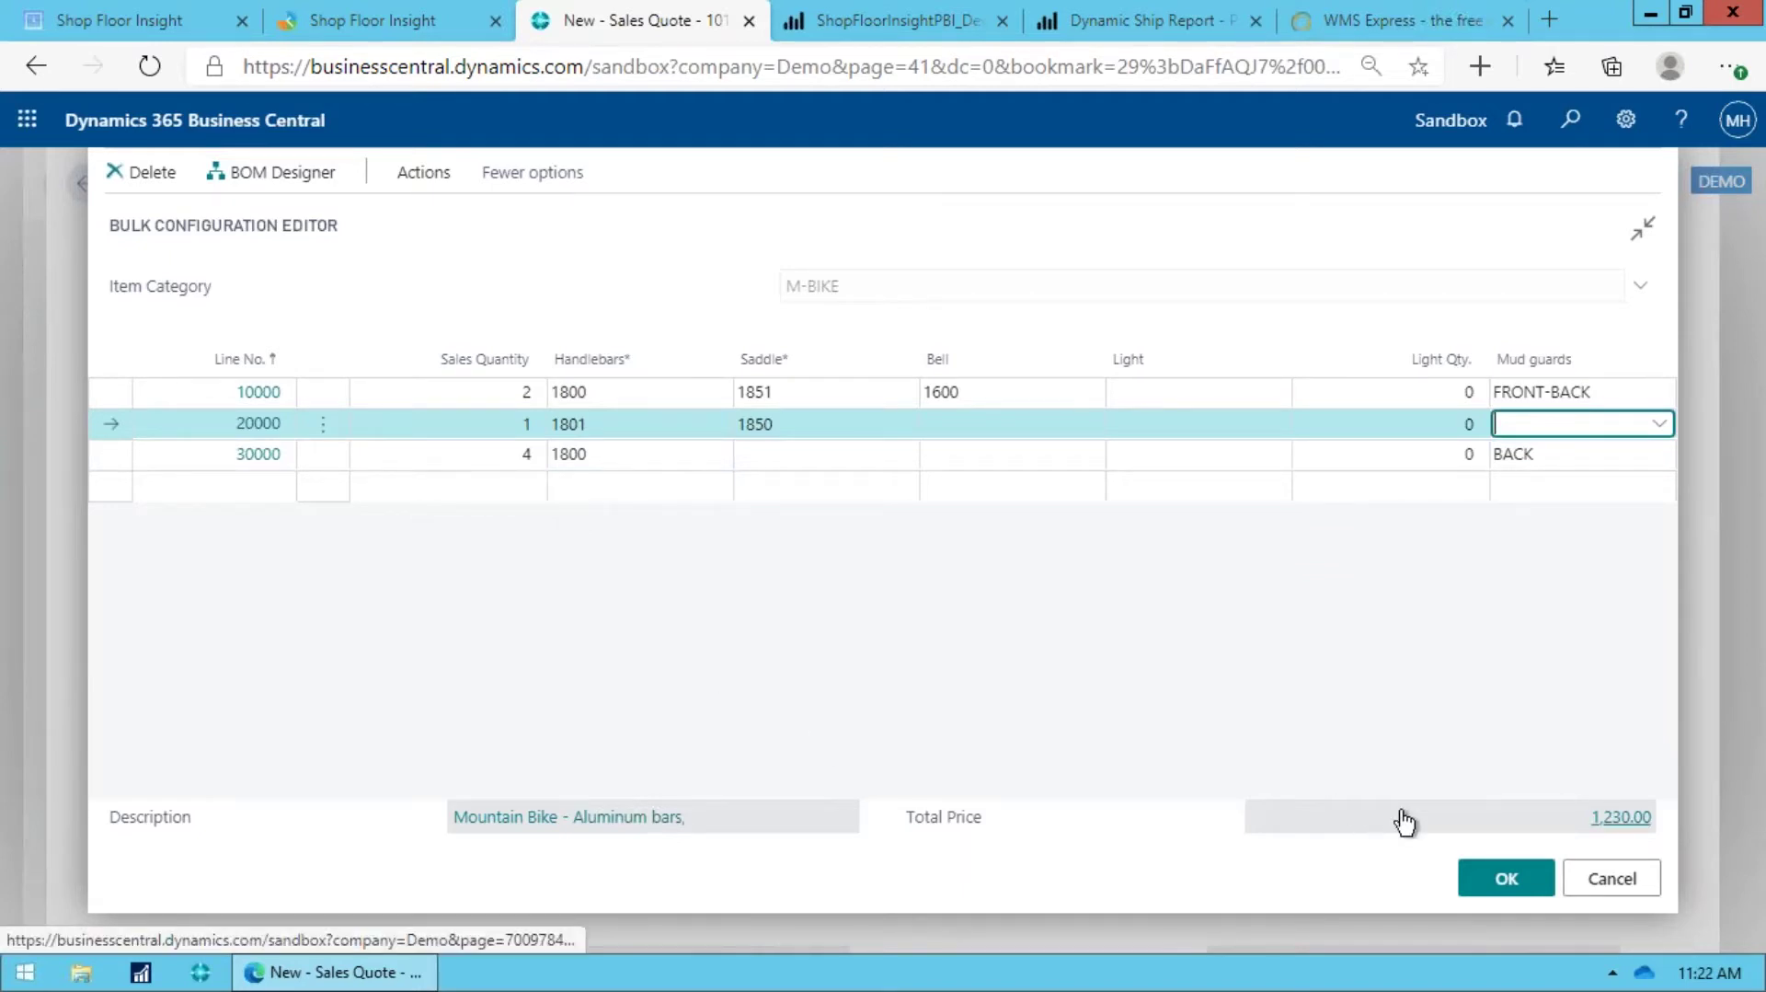
click(1505, 882)
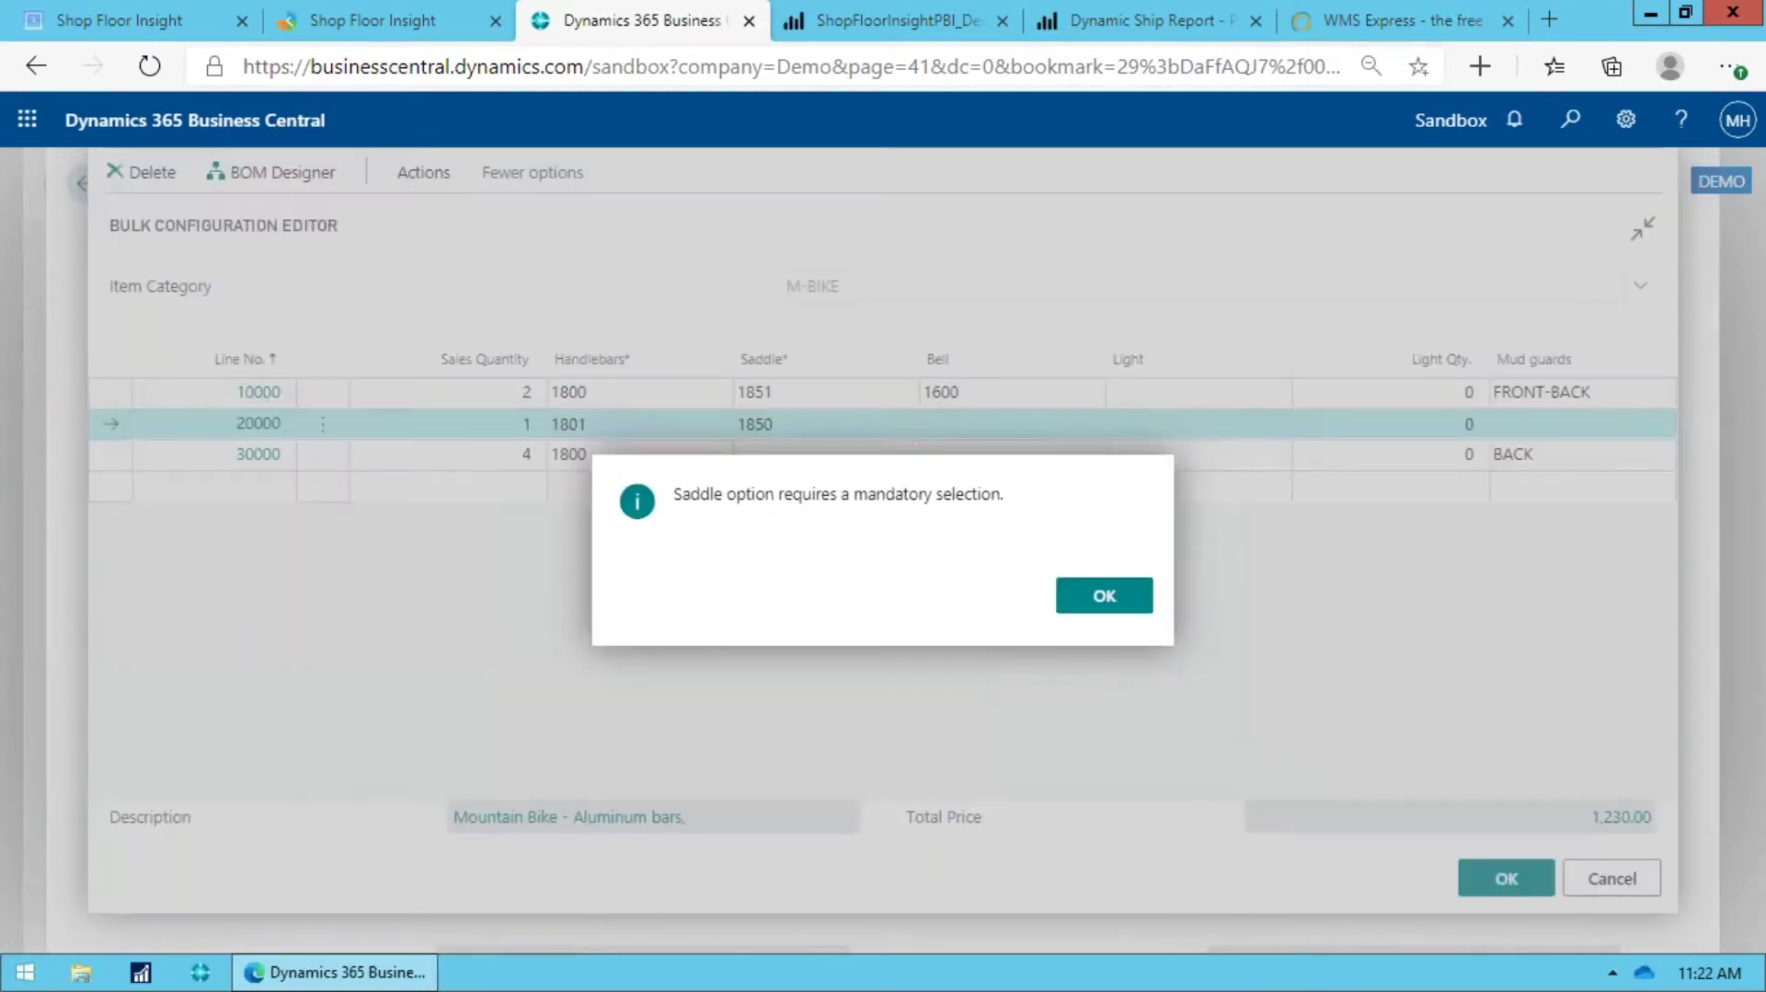
Step: Choose standard saddle 1850 for configuration line 30000 and submit the bulk configuration to the quote
click(1106, 614)
click(828, 454)
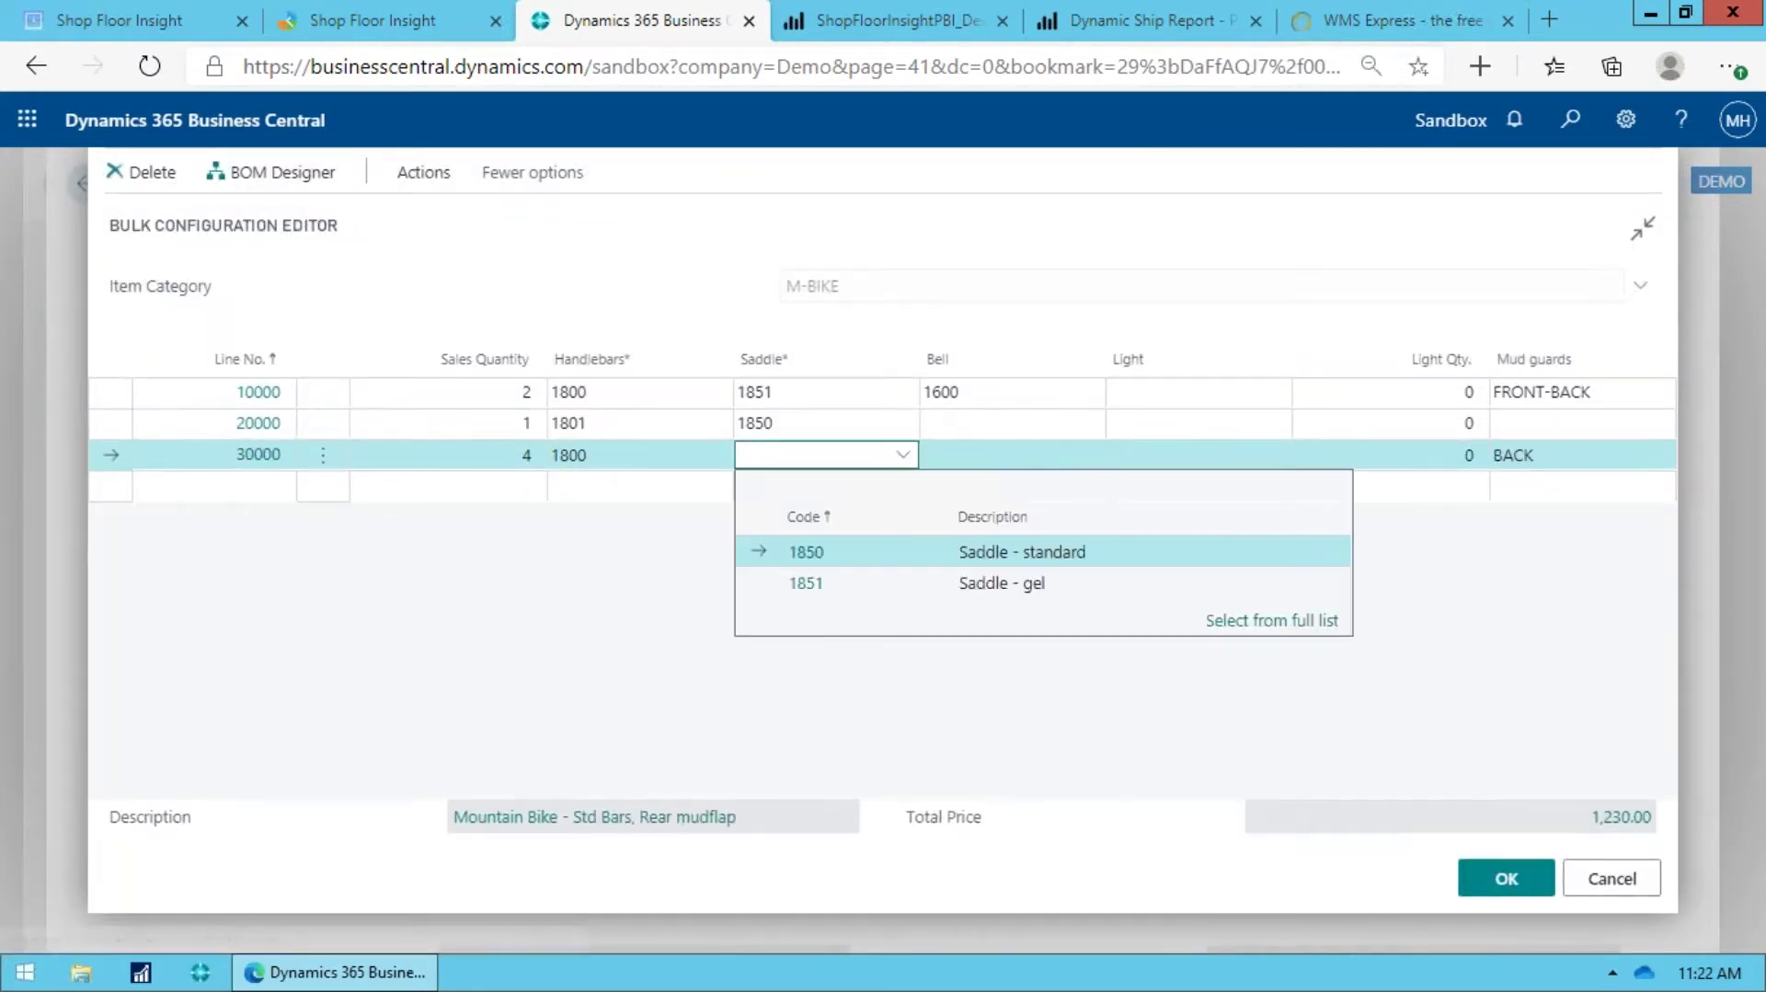
key(Down)
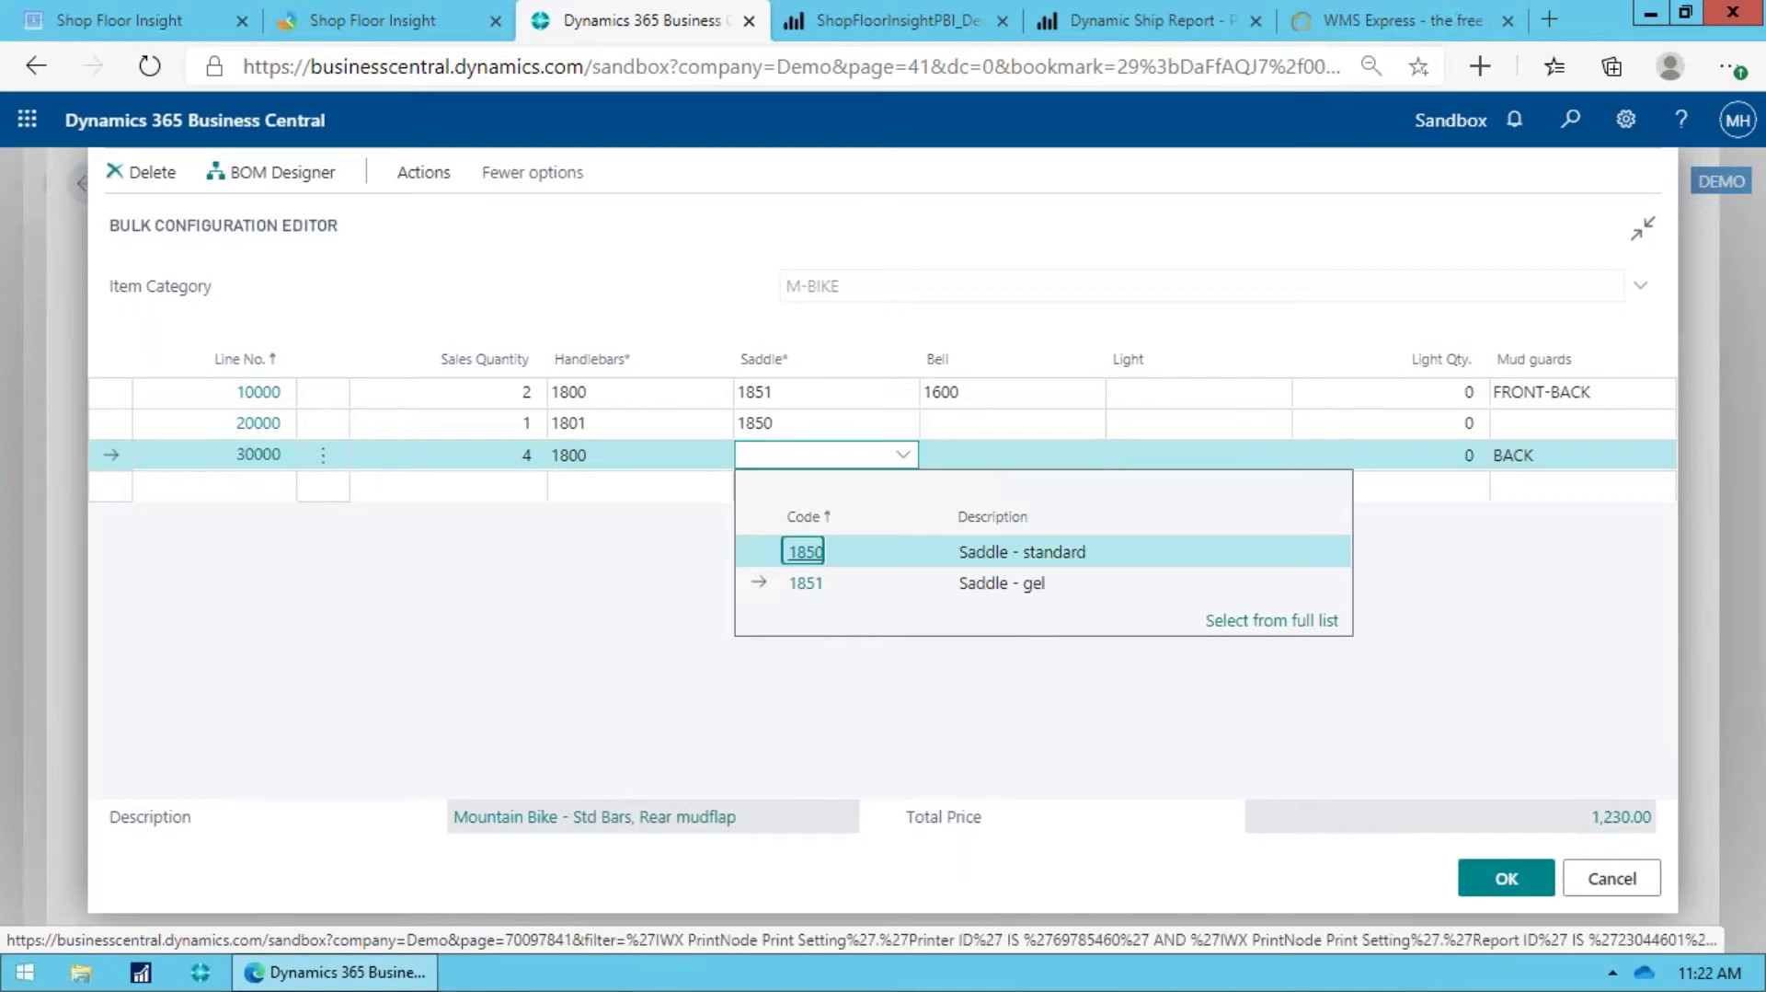
key(Return)
key(Up)
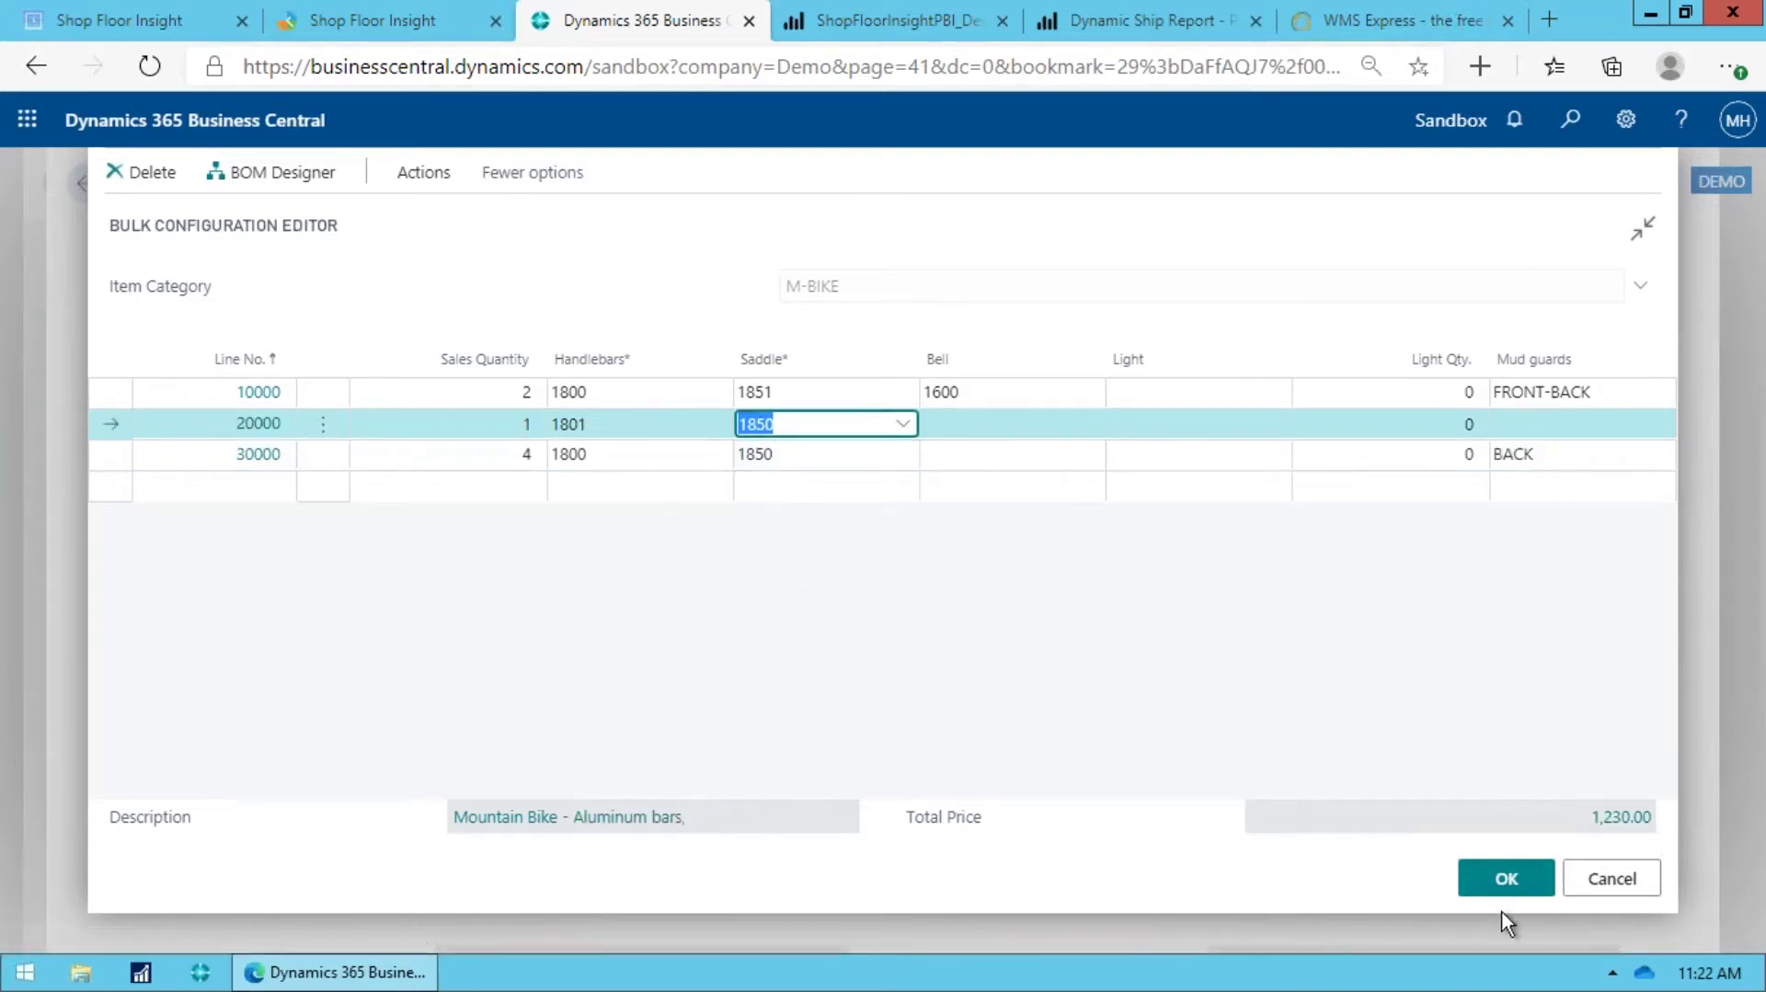
click(1500, 885)
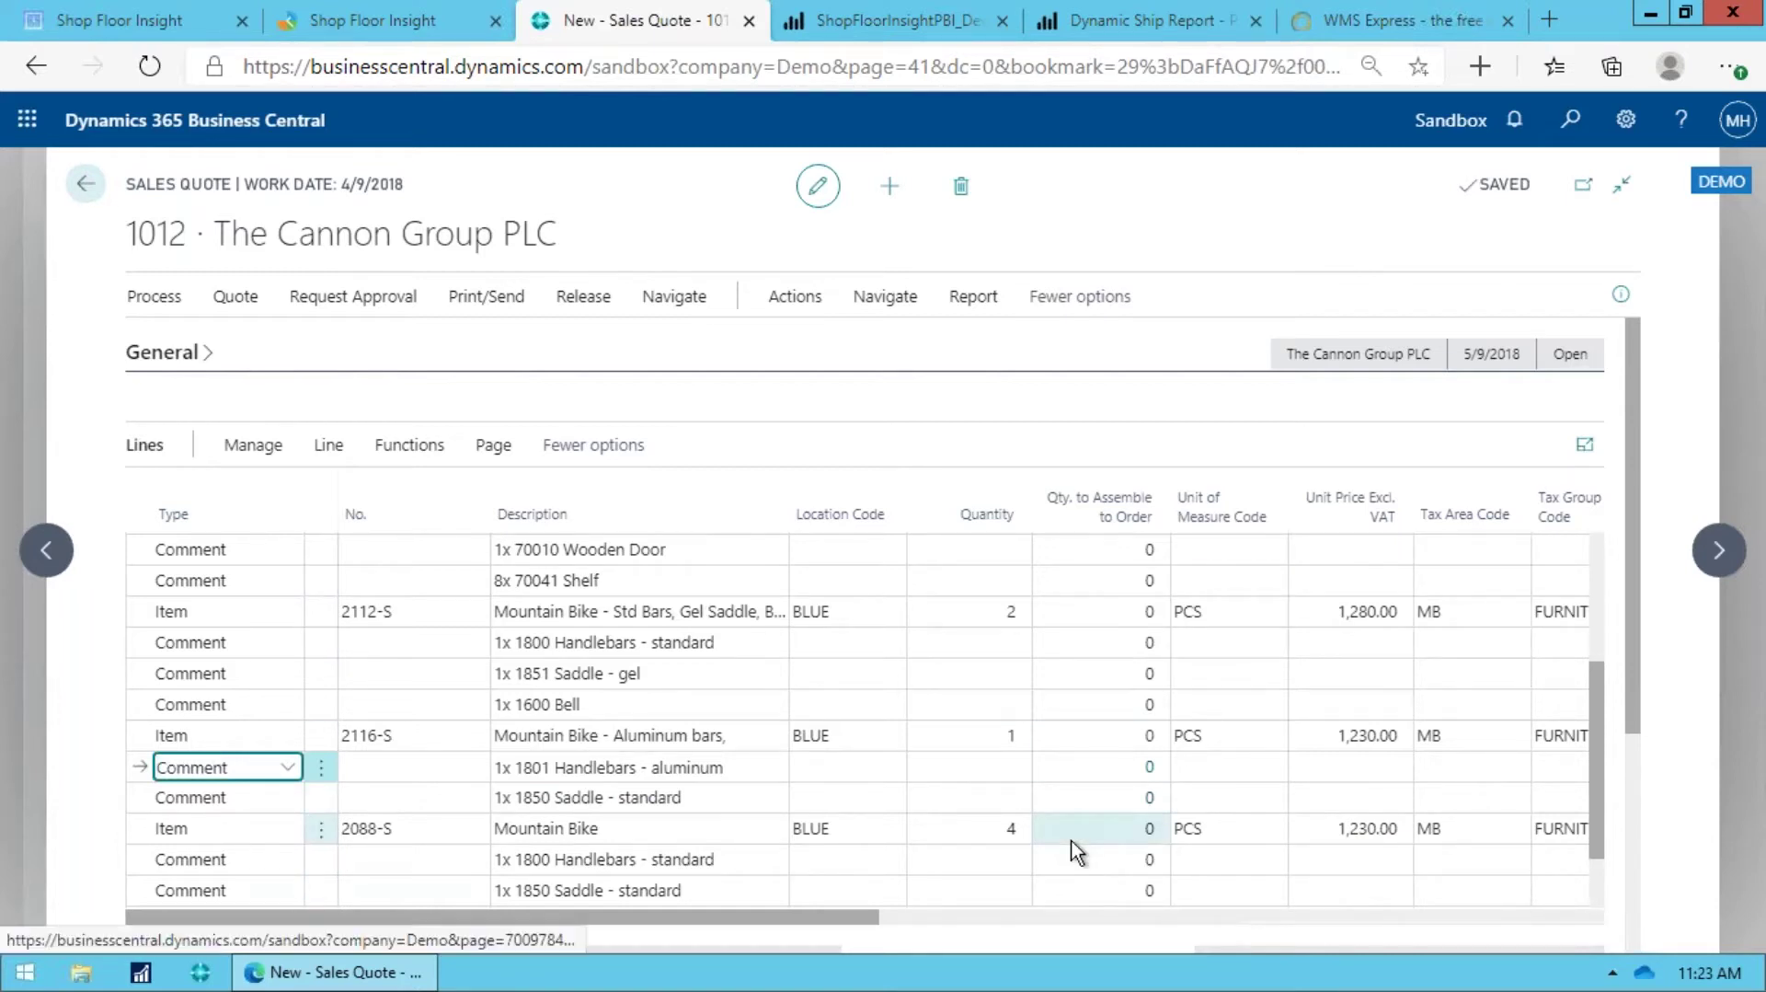
Step: Leave the sales quote, open Configurator Item Categories and examine the PC-OFFICE and DESK setup, including the linked sales field
key(Escape)
key(Escape)
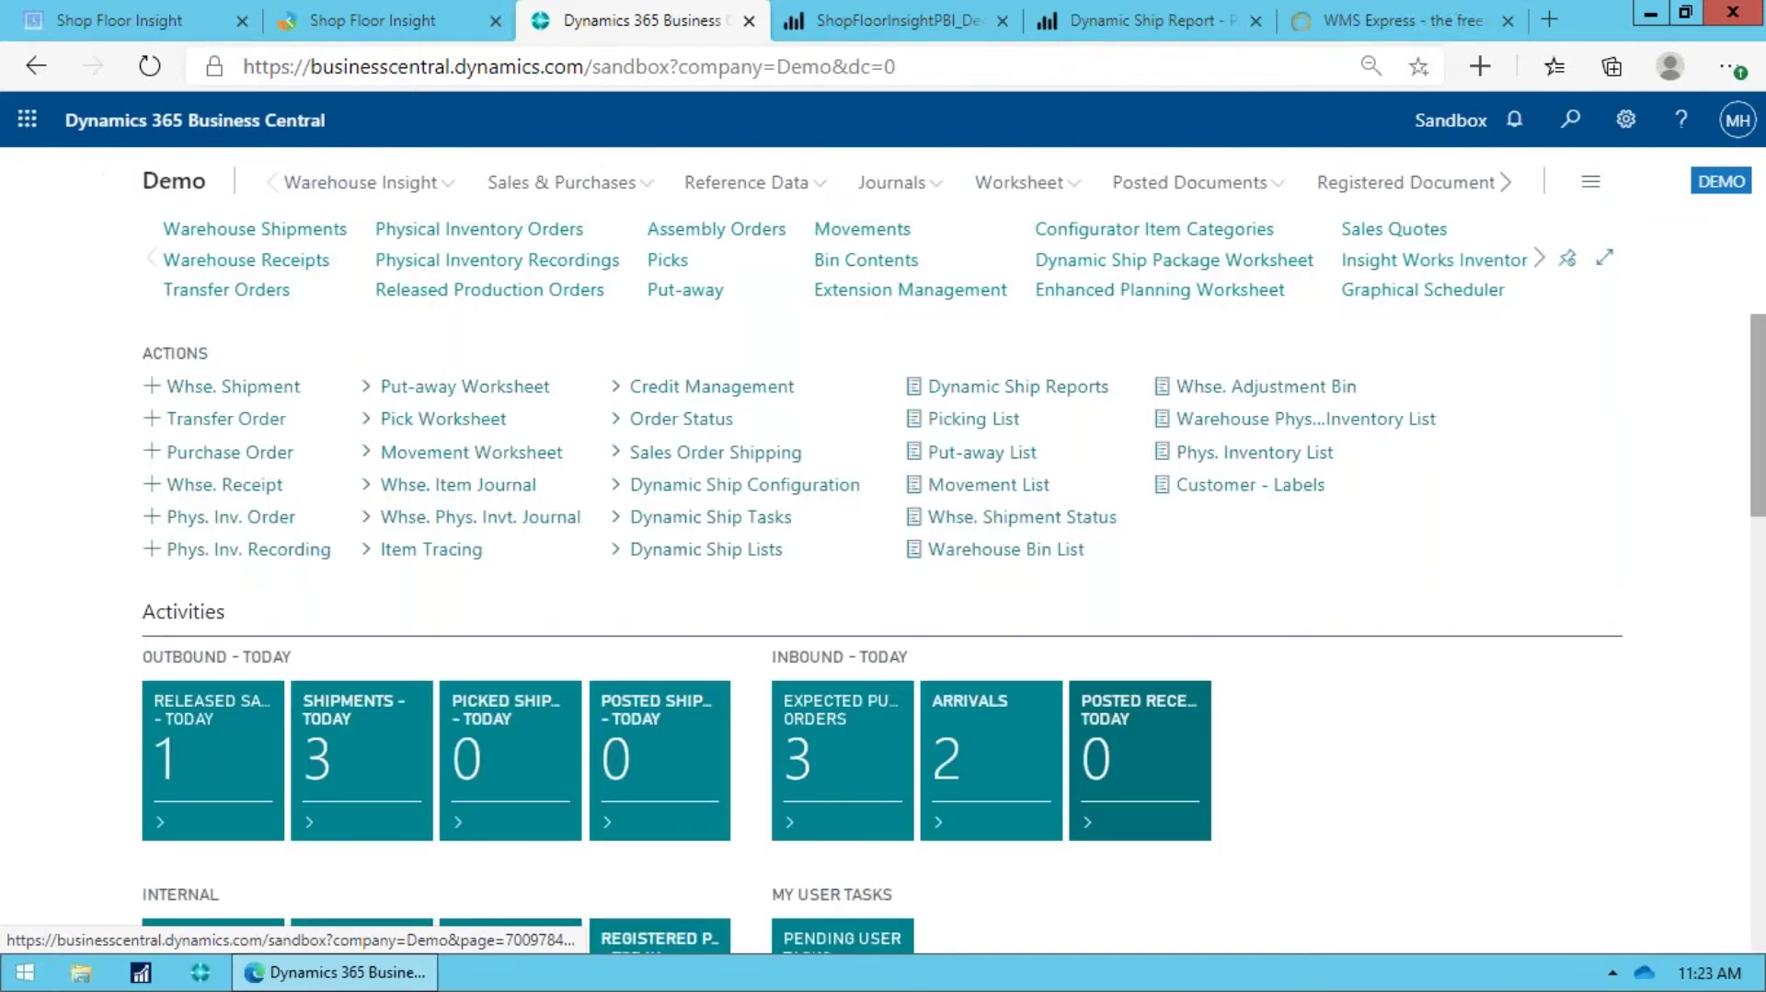
click(1213, 235)
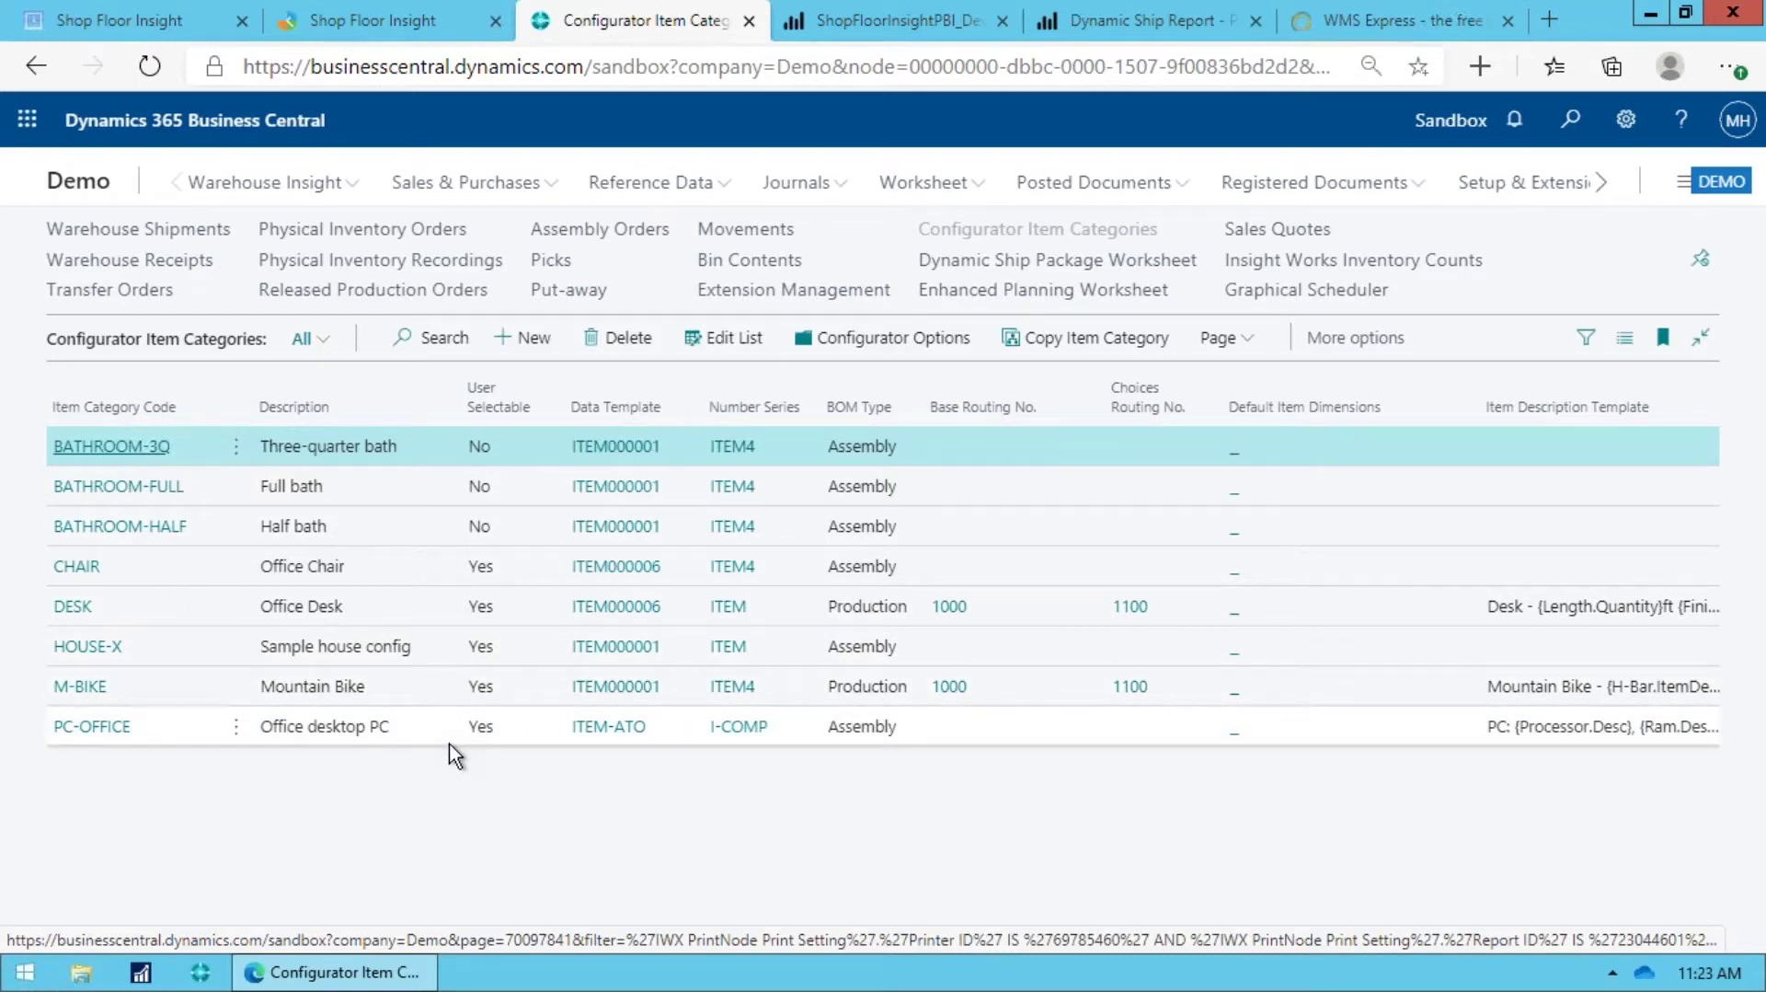
click(326, 727)
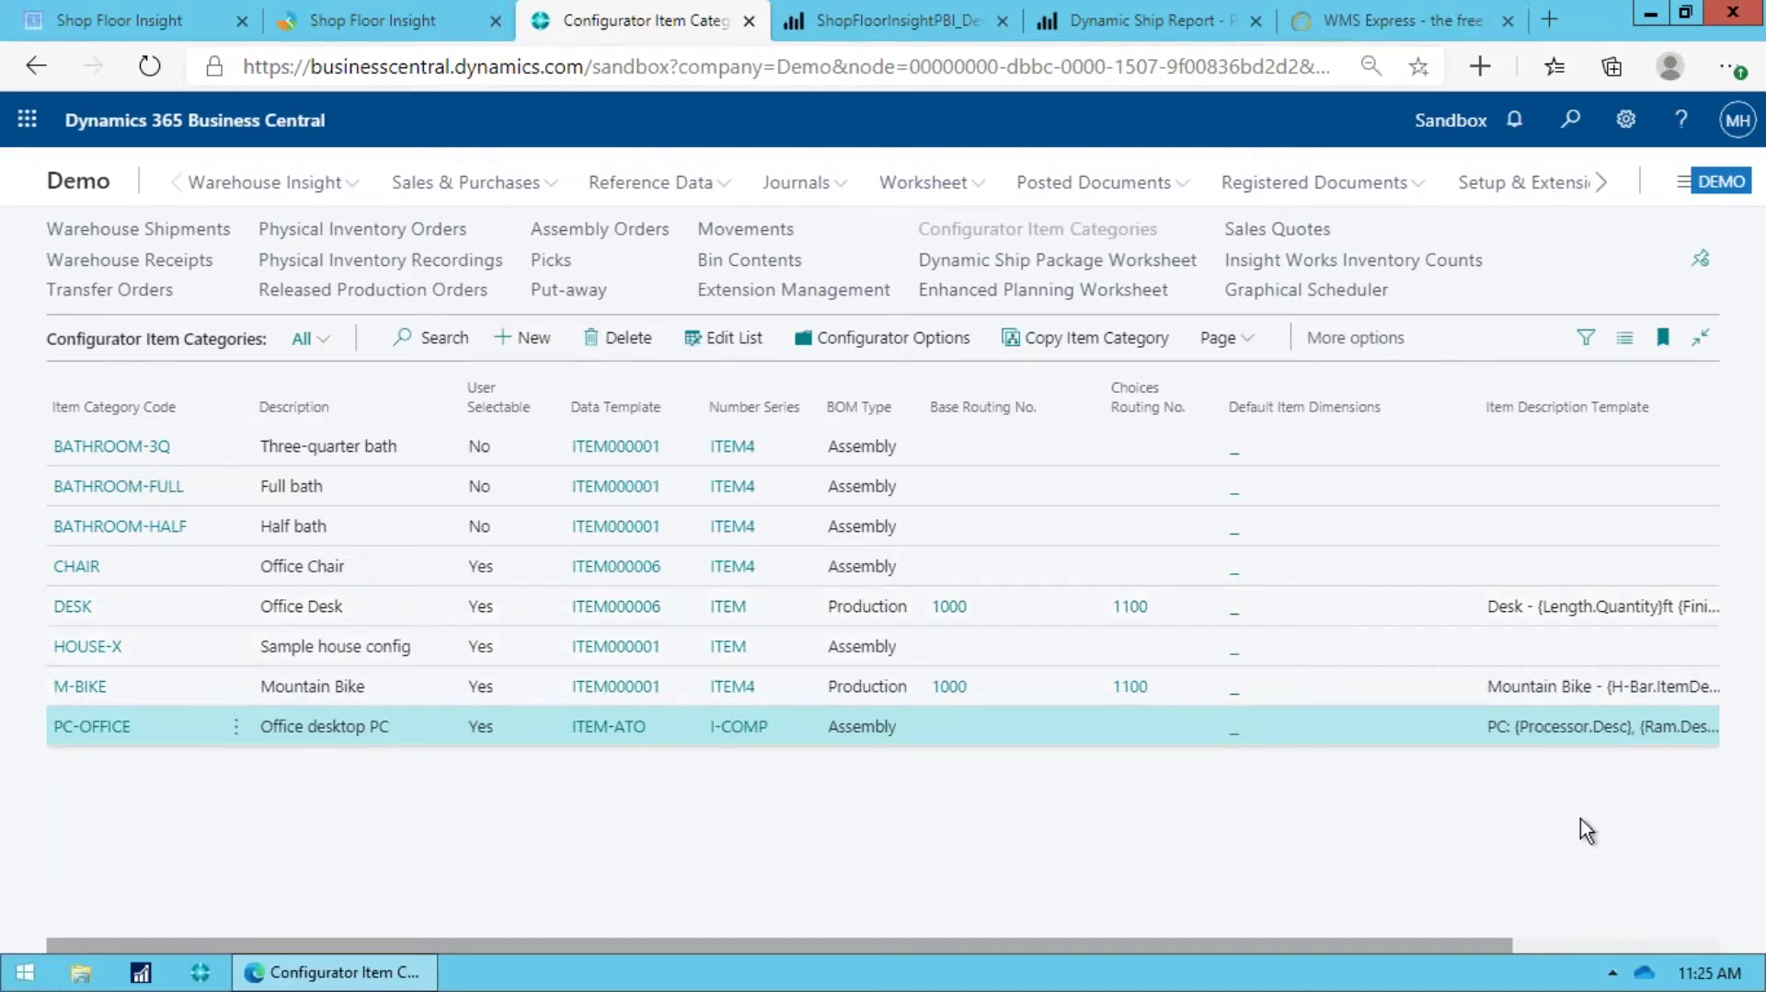
click(1550, 944)
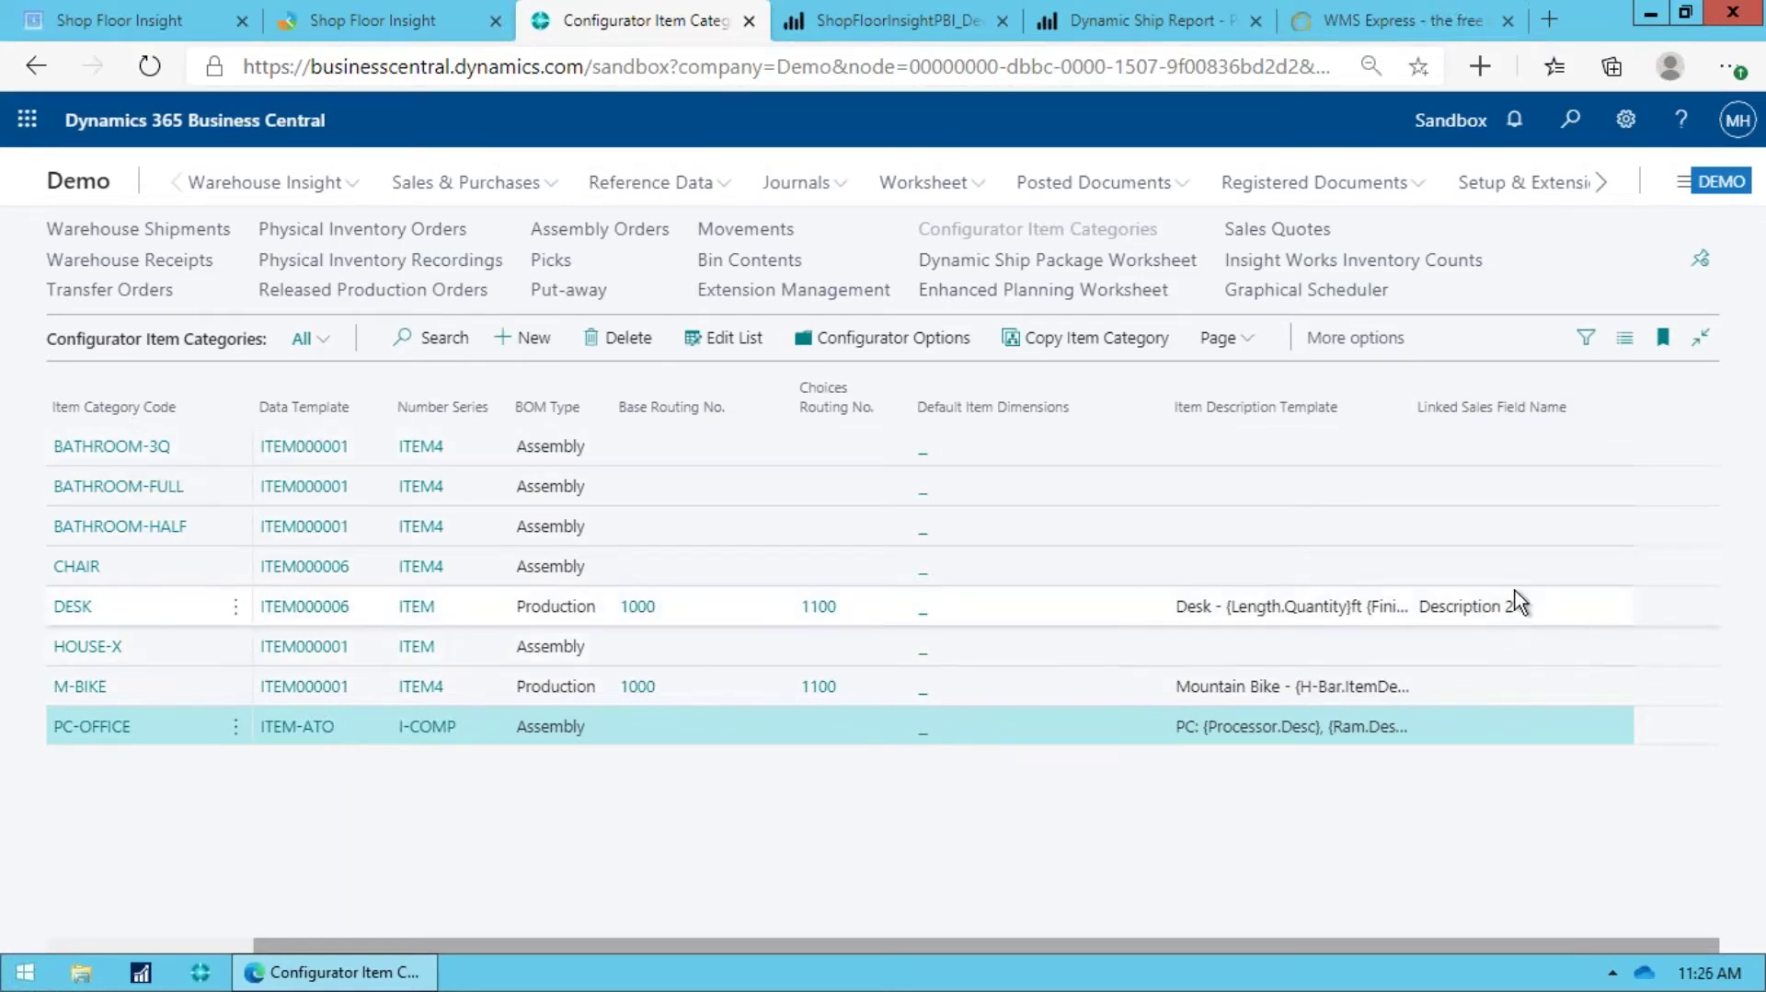
click(1503, 611)
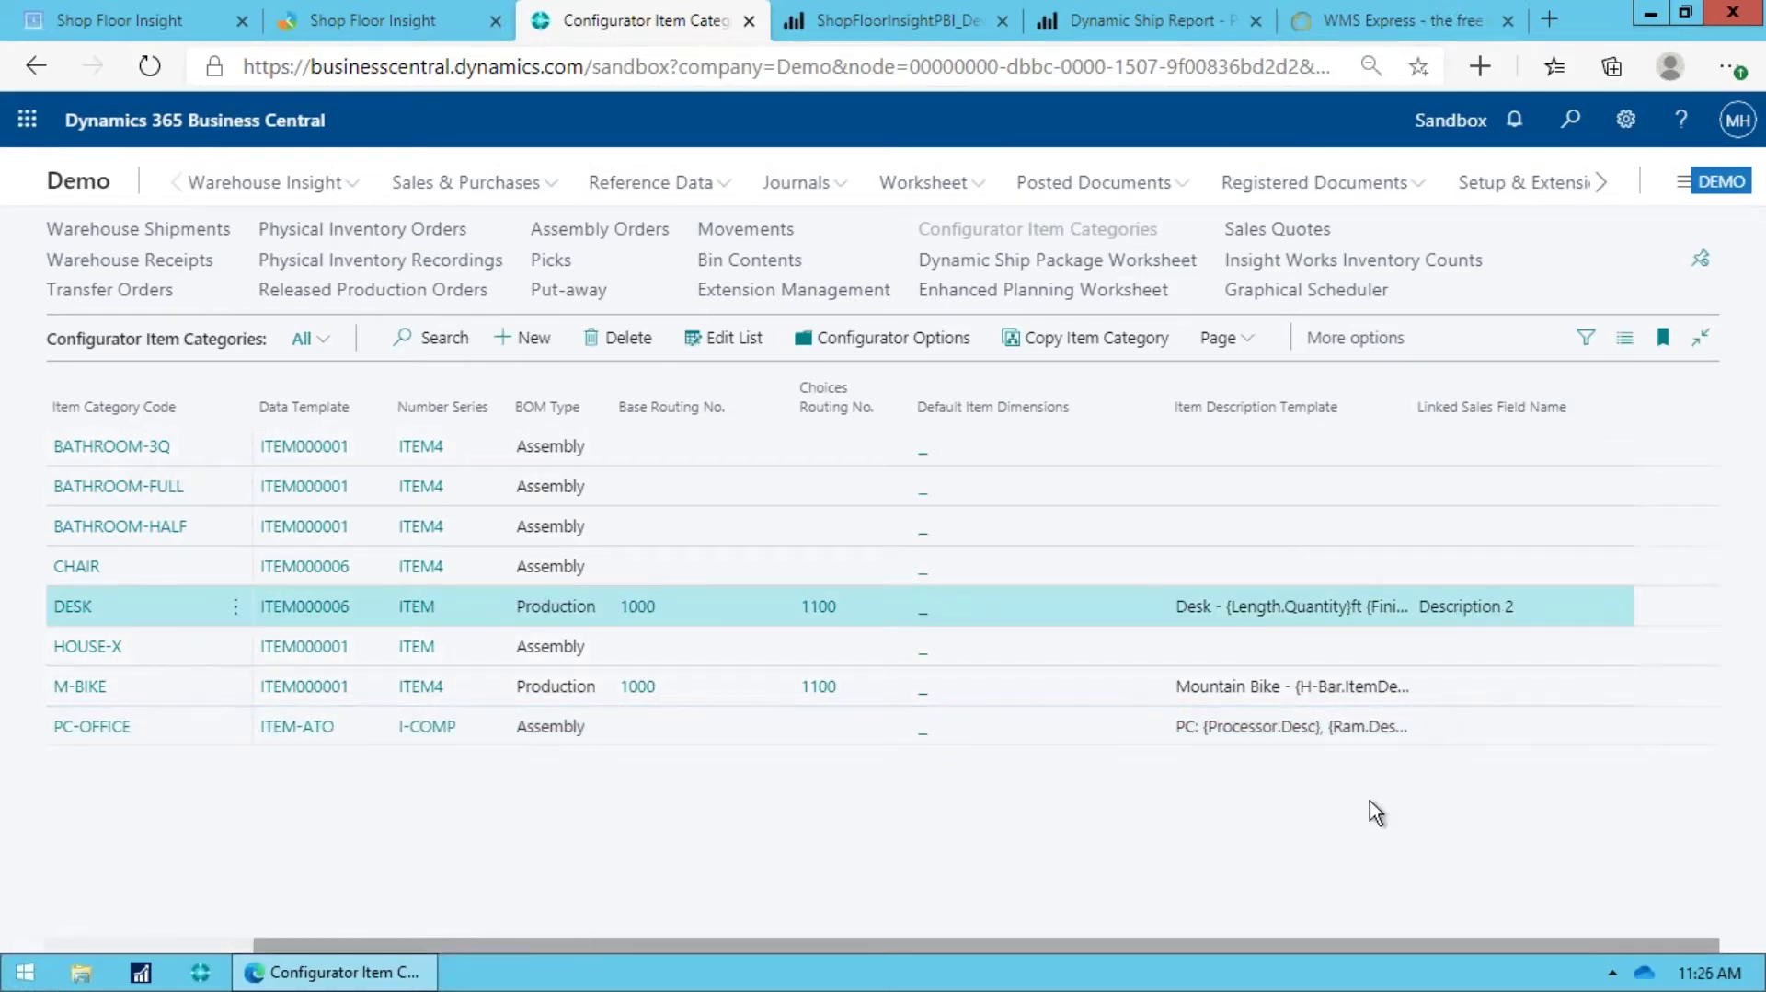
drag(913, 945, 710, 956)
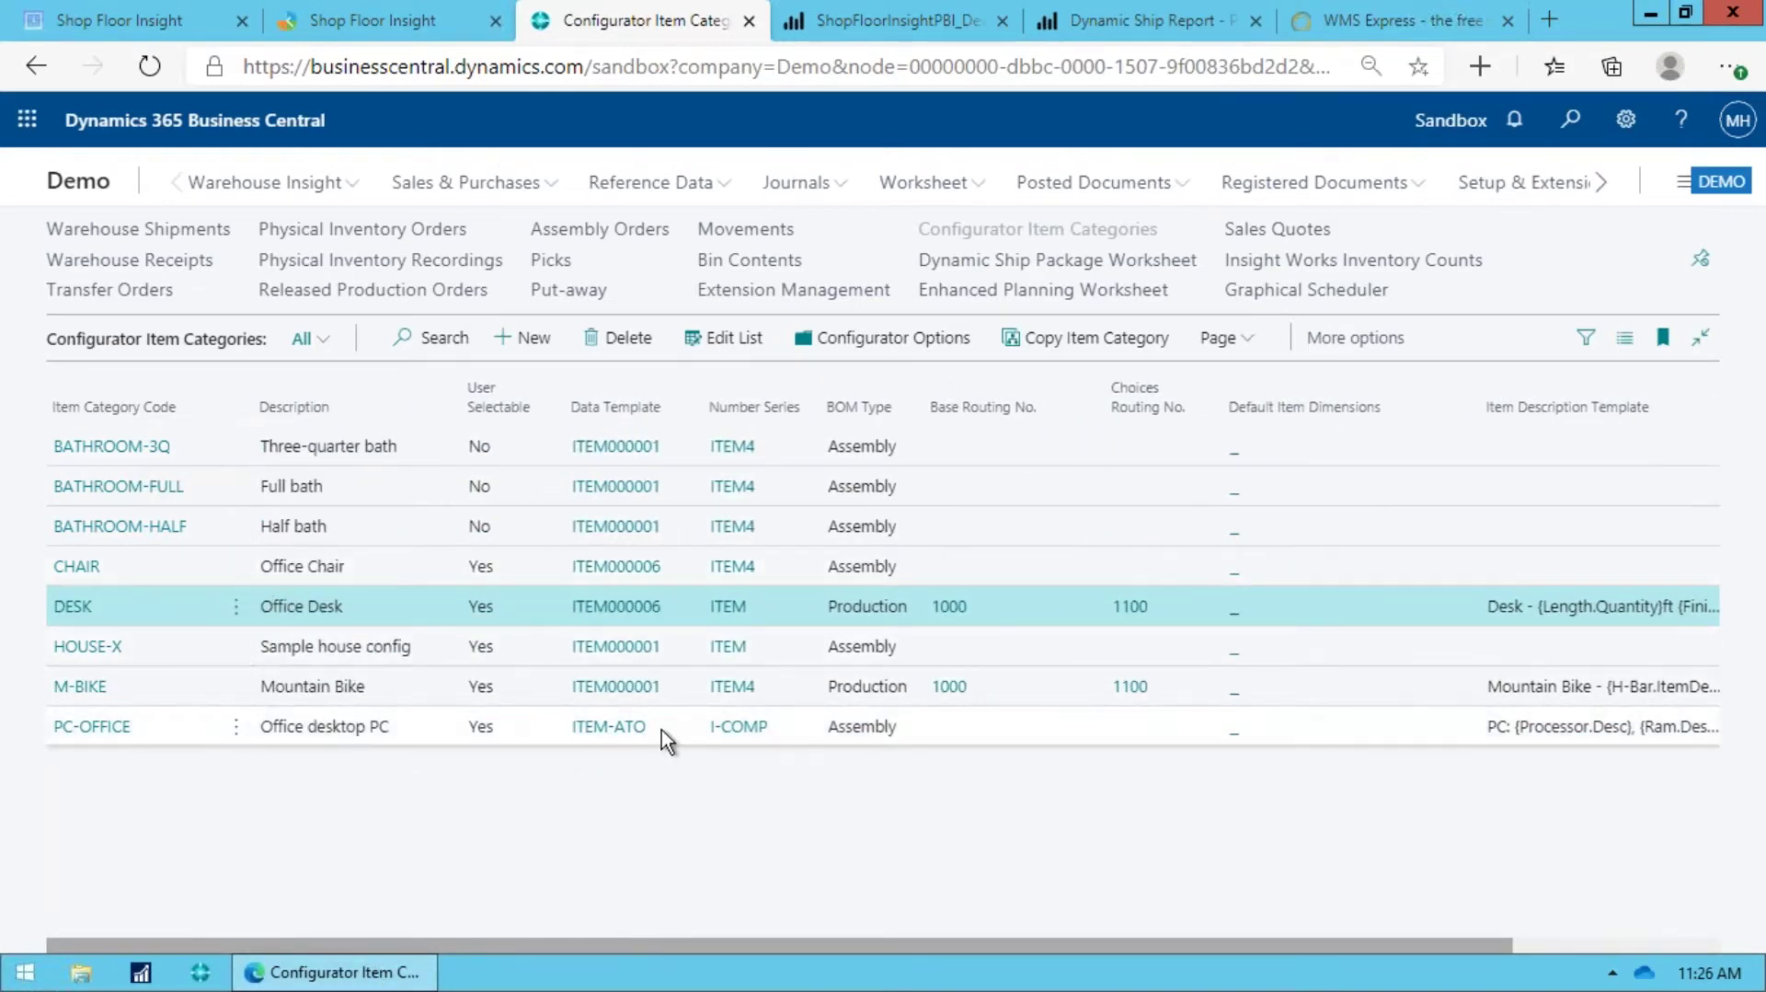
Step: Open the configurator options of the M-BIKE category and examine the choices from the base BOM through the mud guards
click(357, 688)
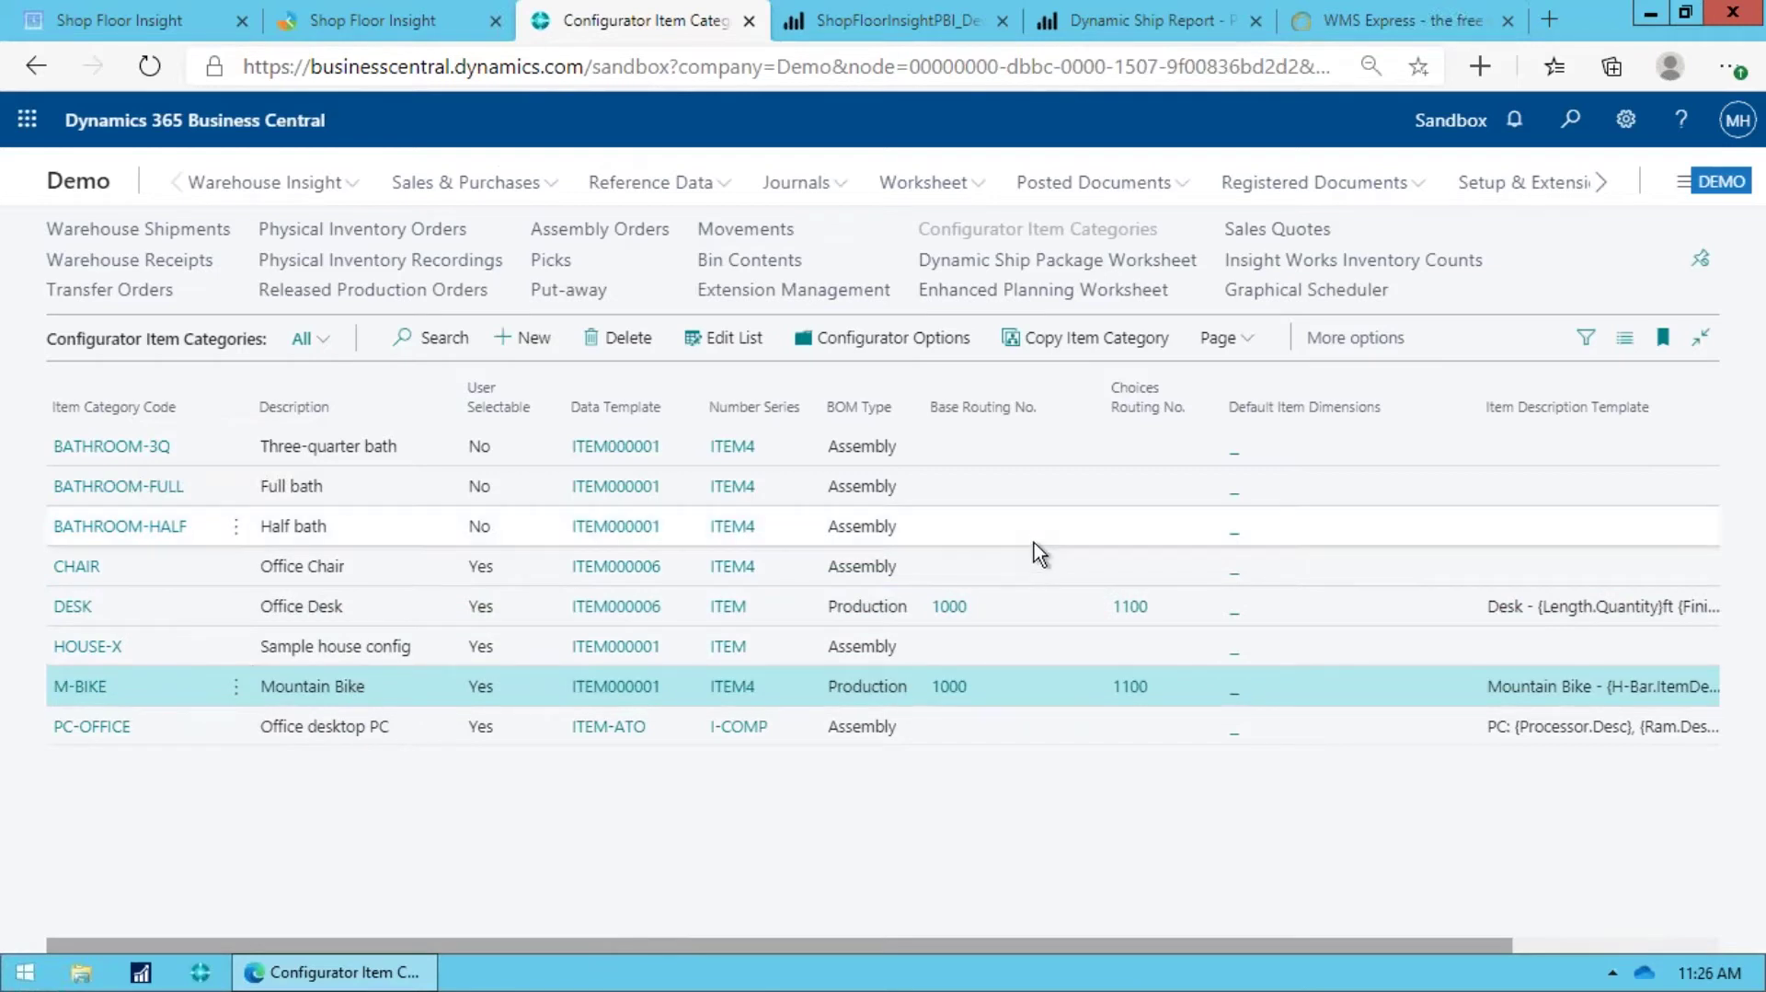
click(865, 338)
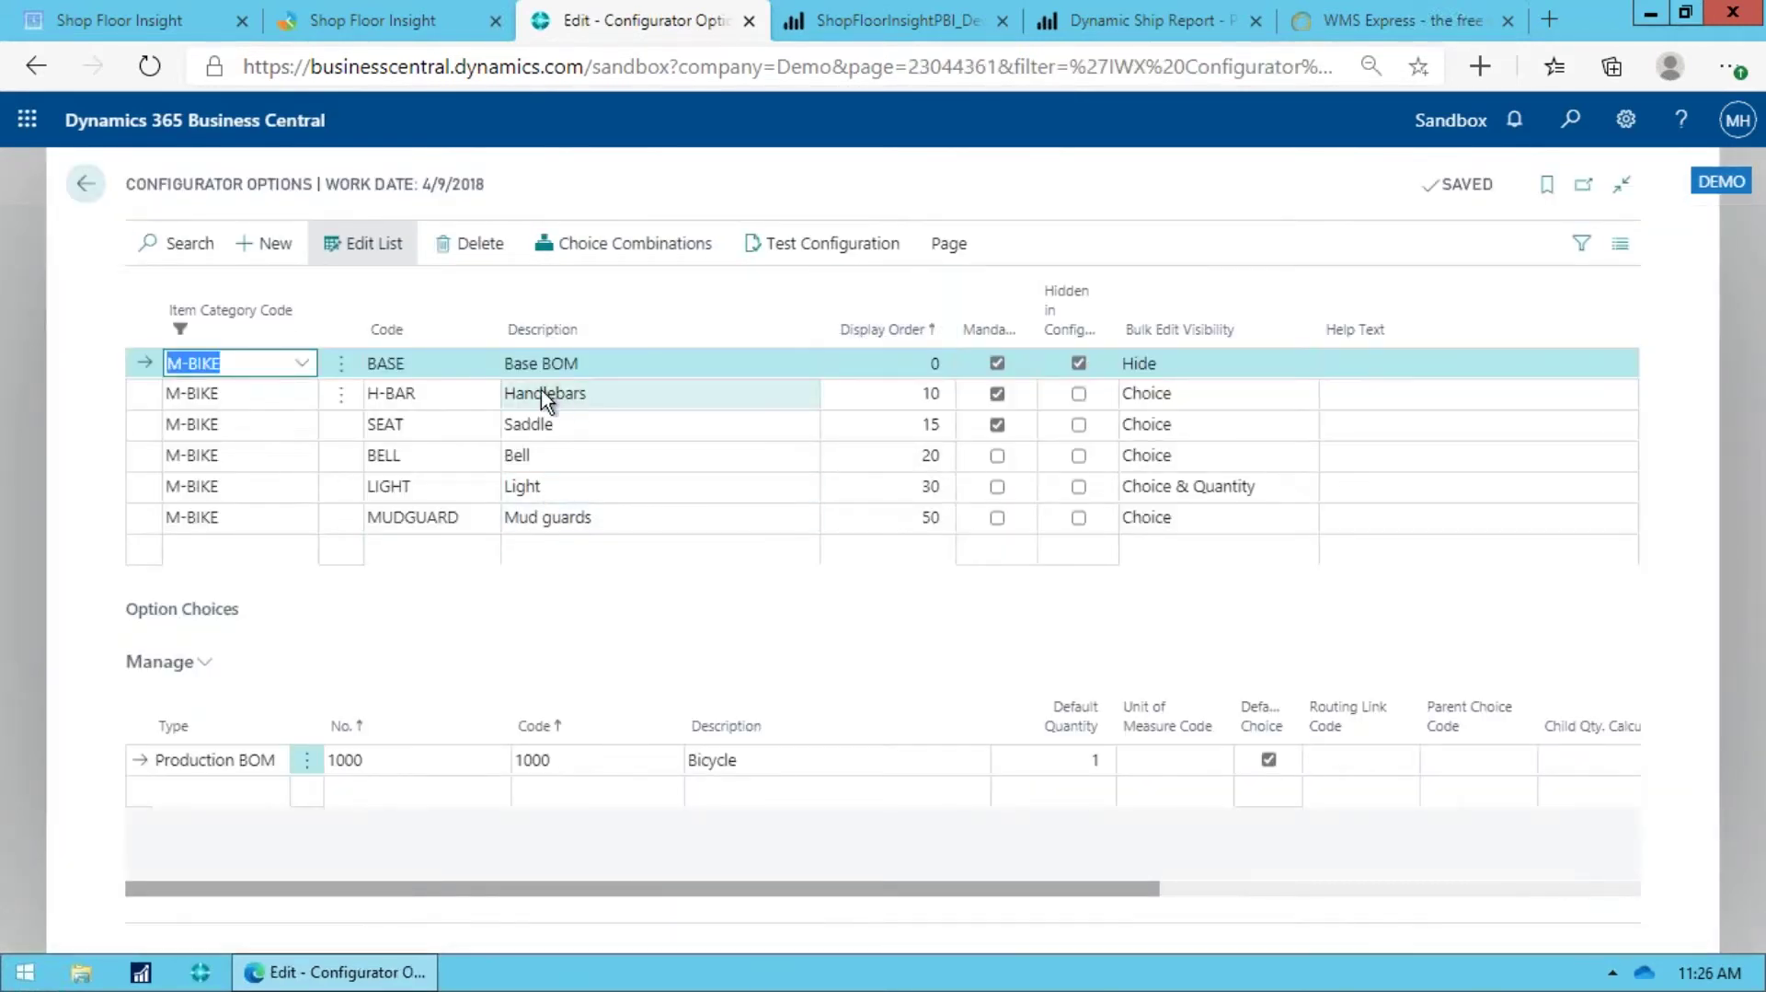
click(443, 401)
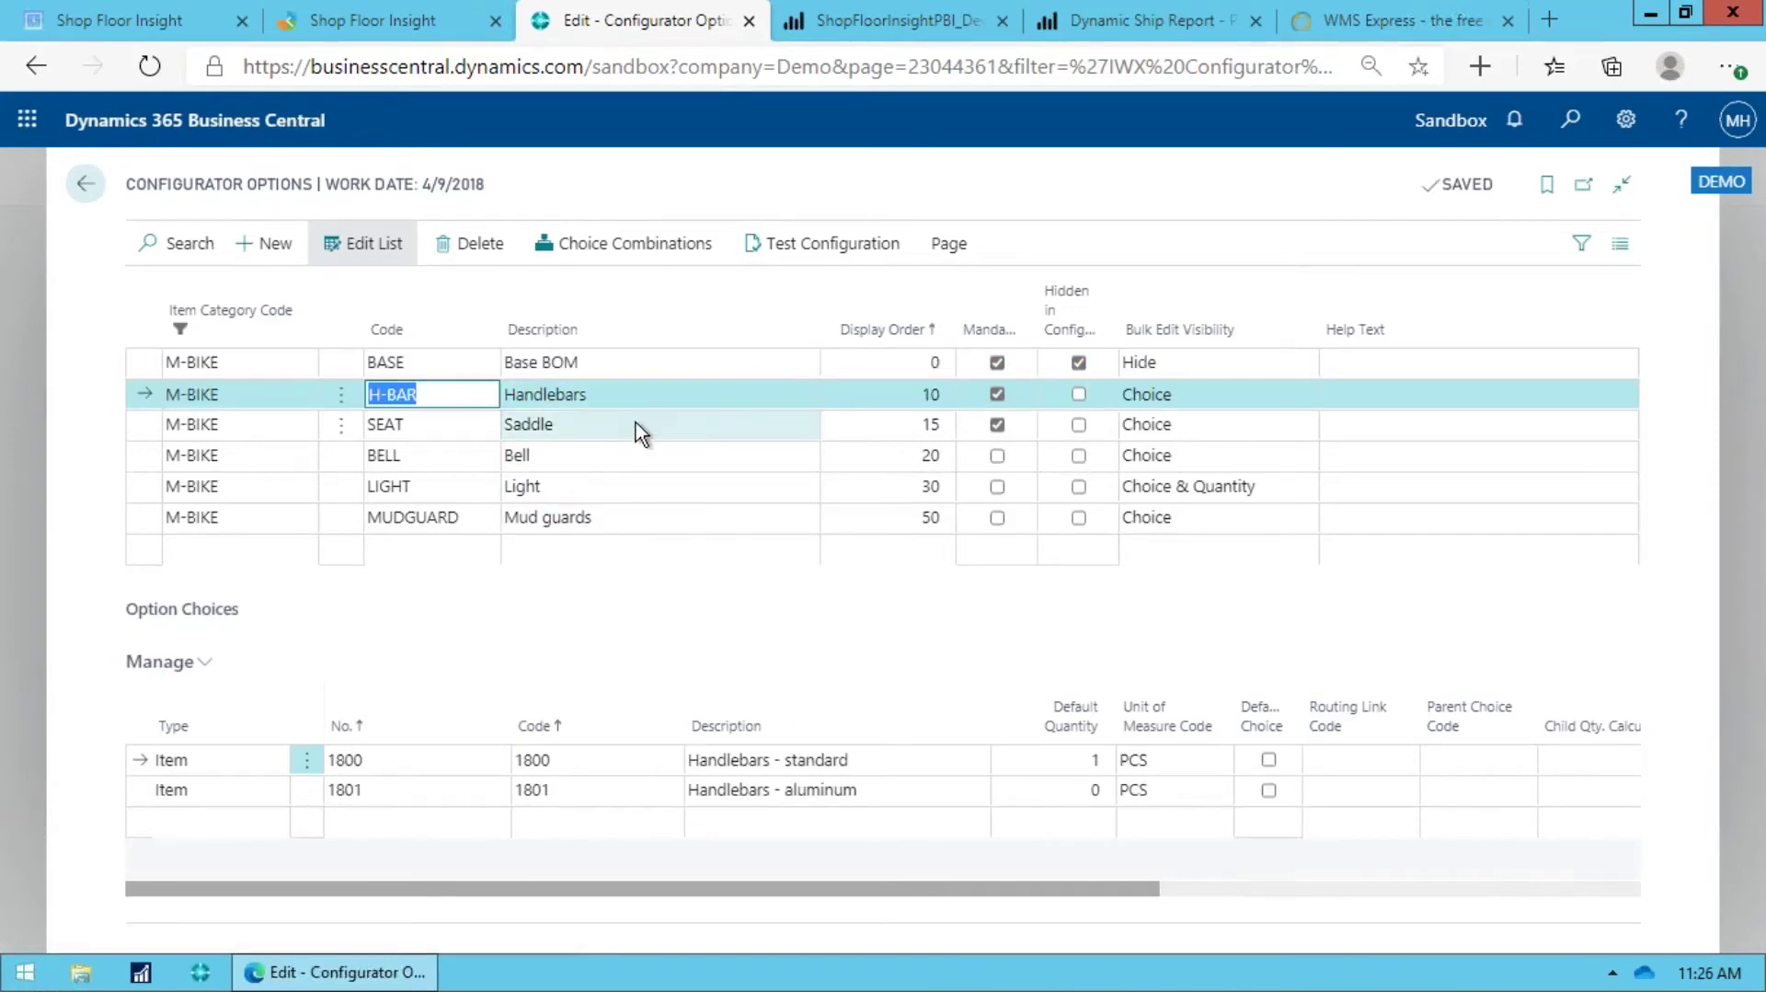
click(601, 362)
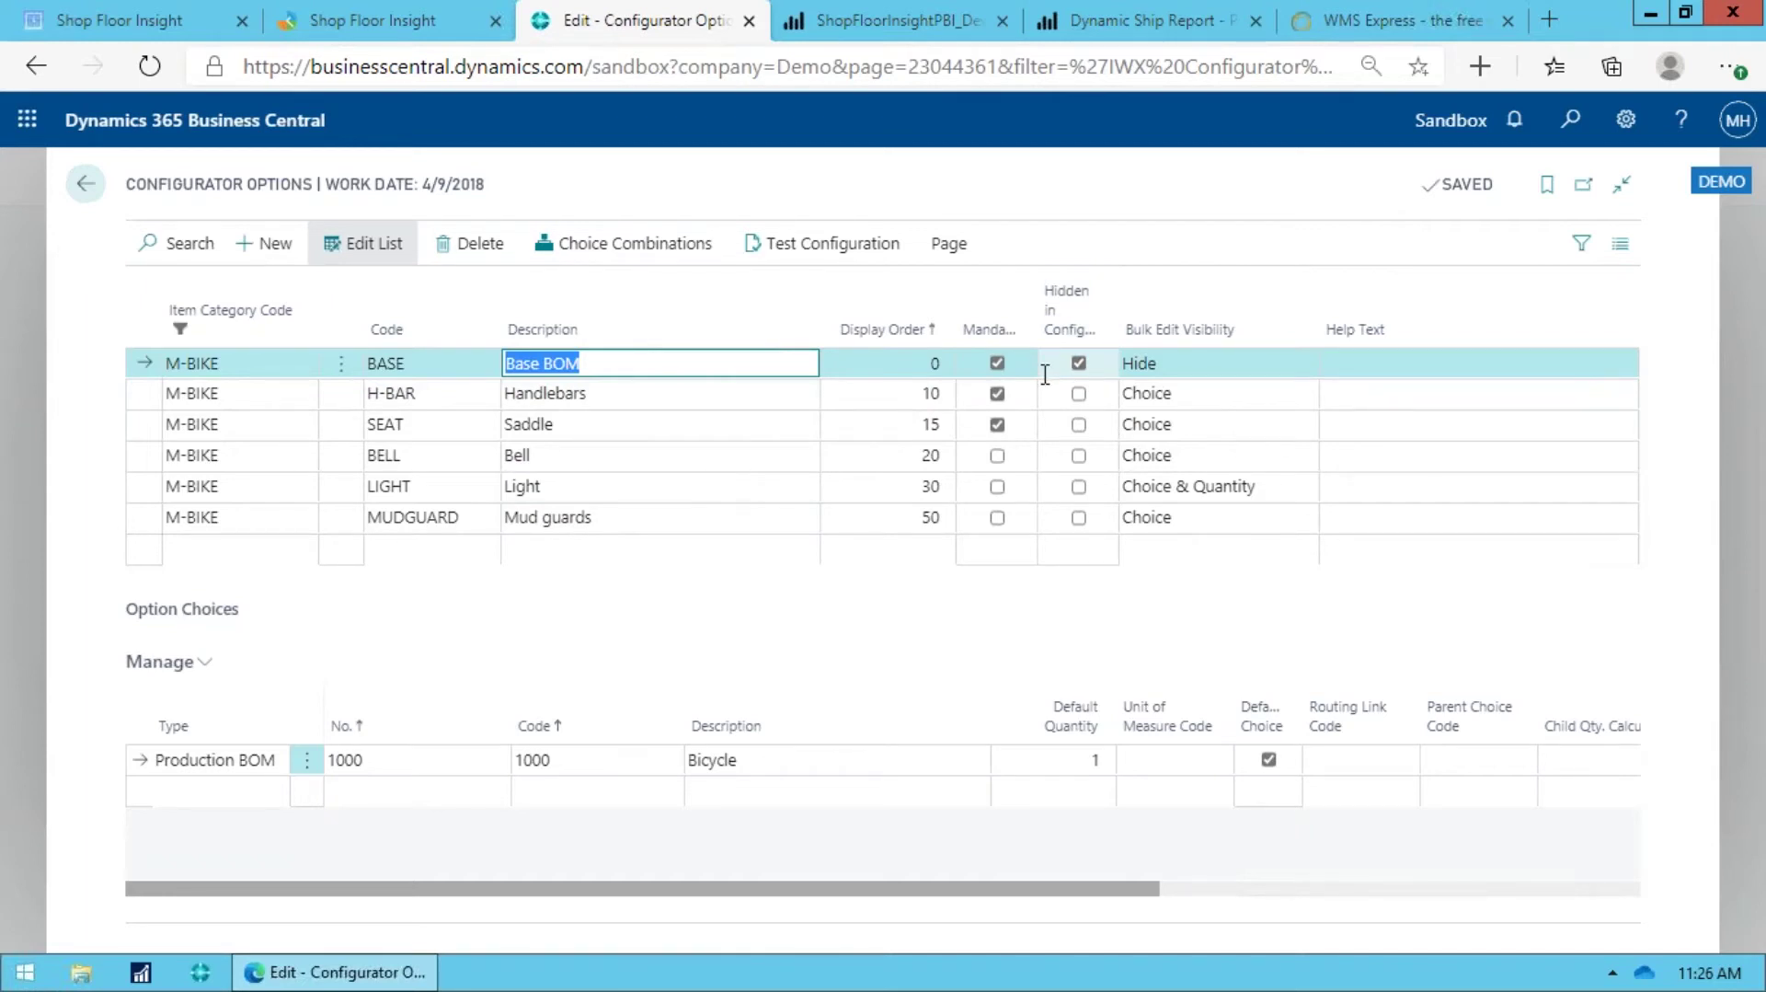
click(622, 403)
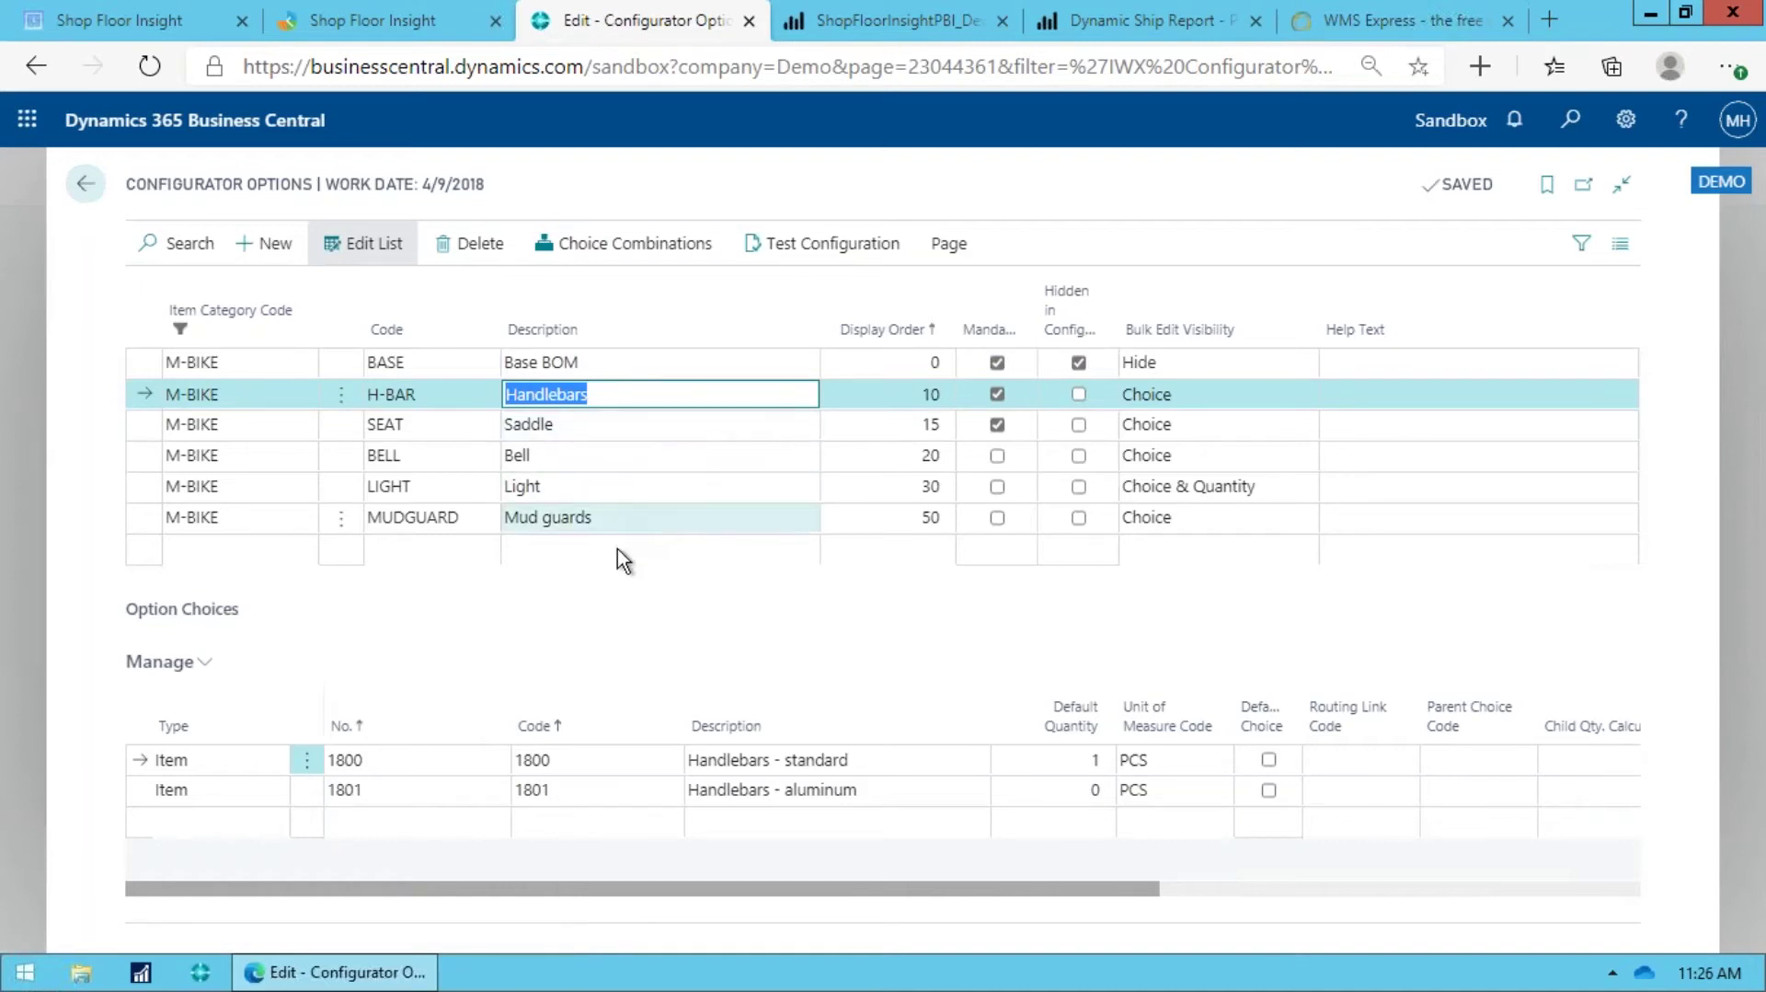
key(Down)
key(Down)
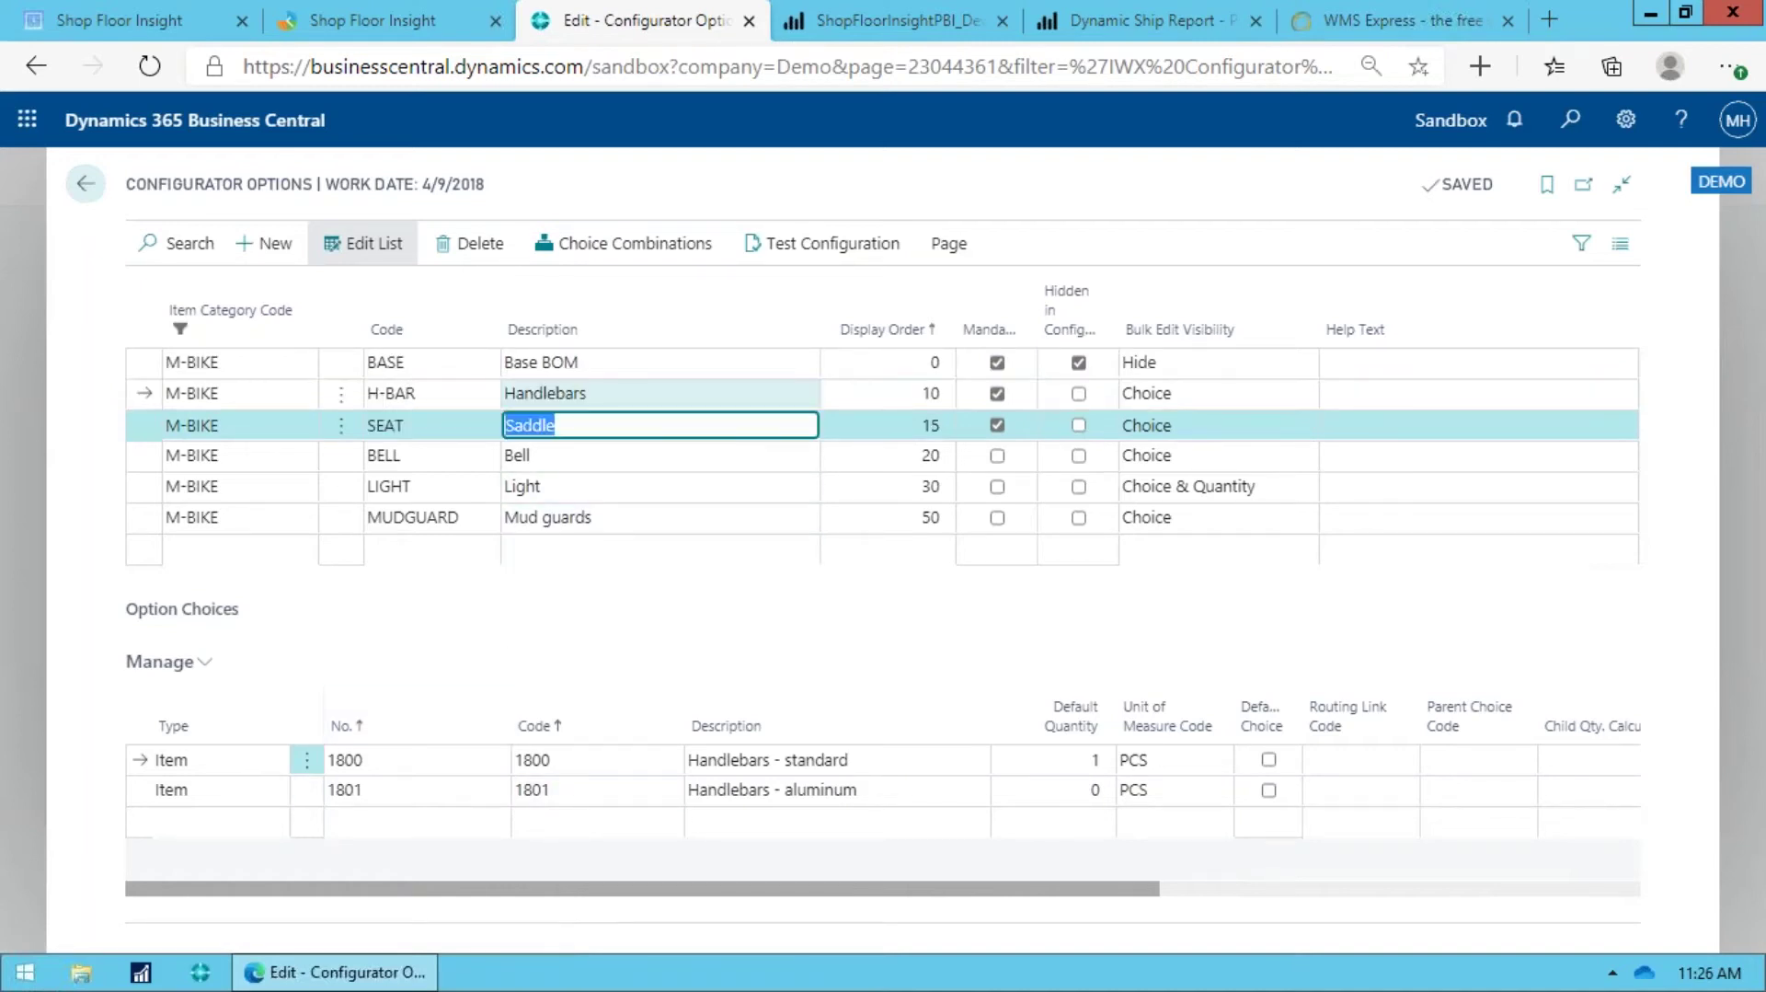
key(Down)
key(Down)
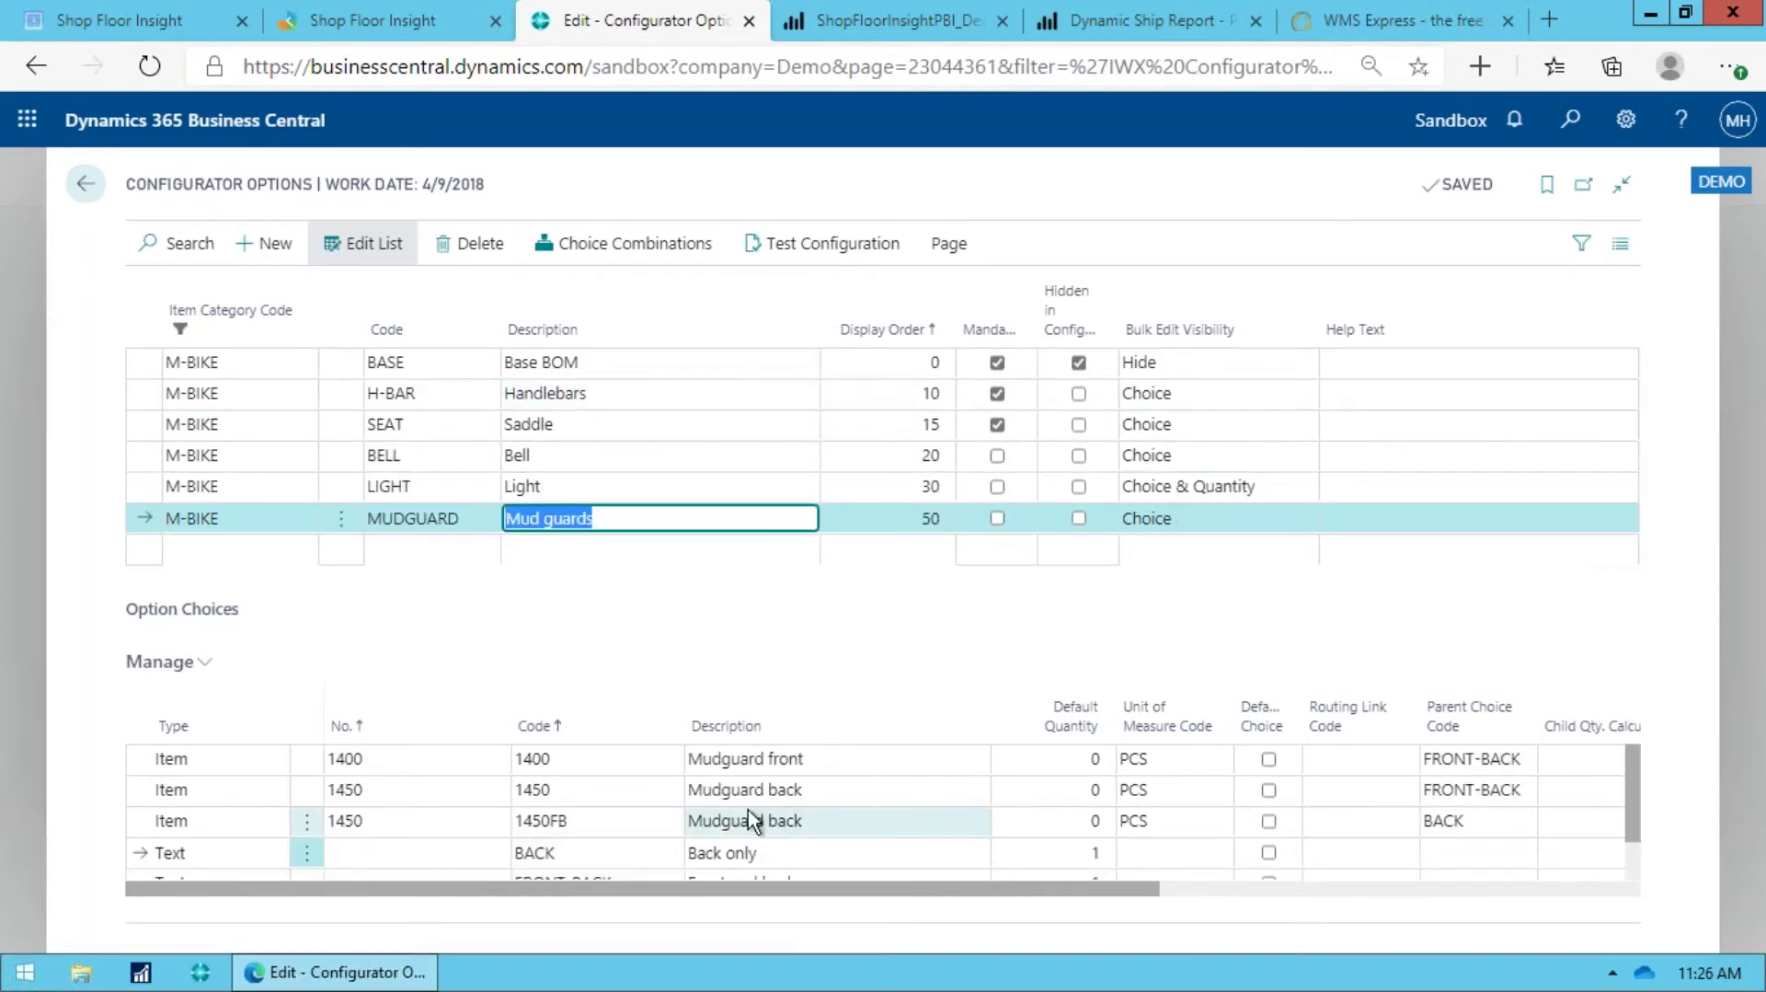
Step: Show the available types for a new option choice under the Handlebars option
click(584, 396)
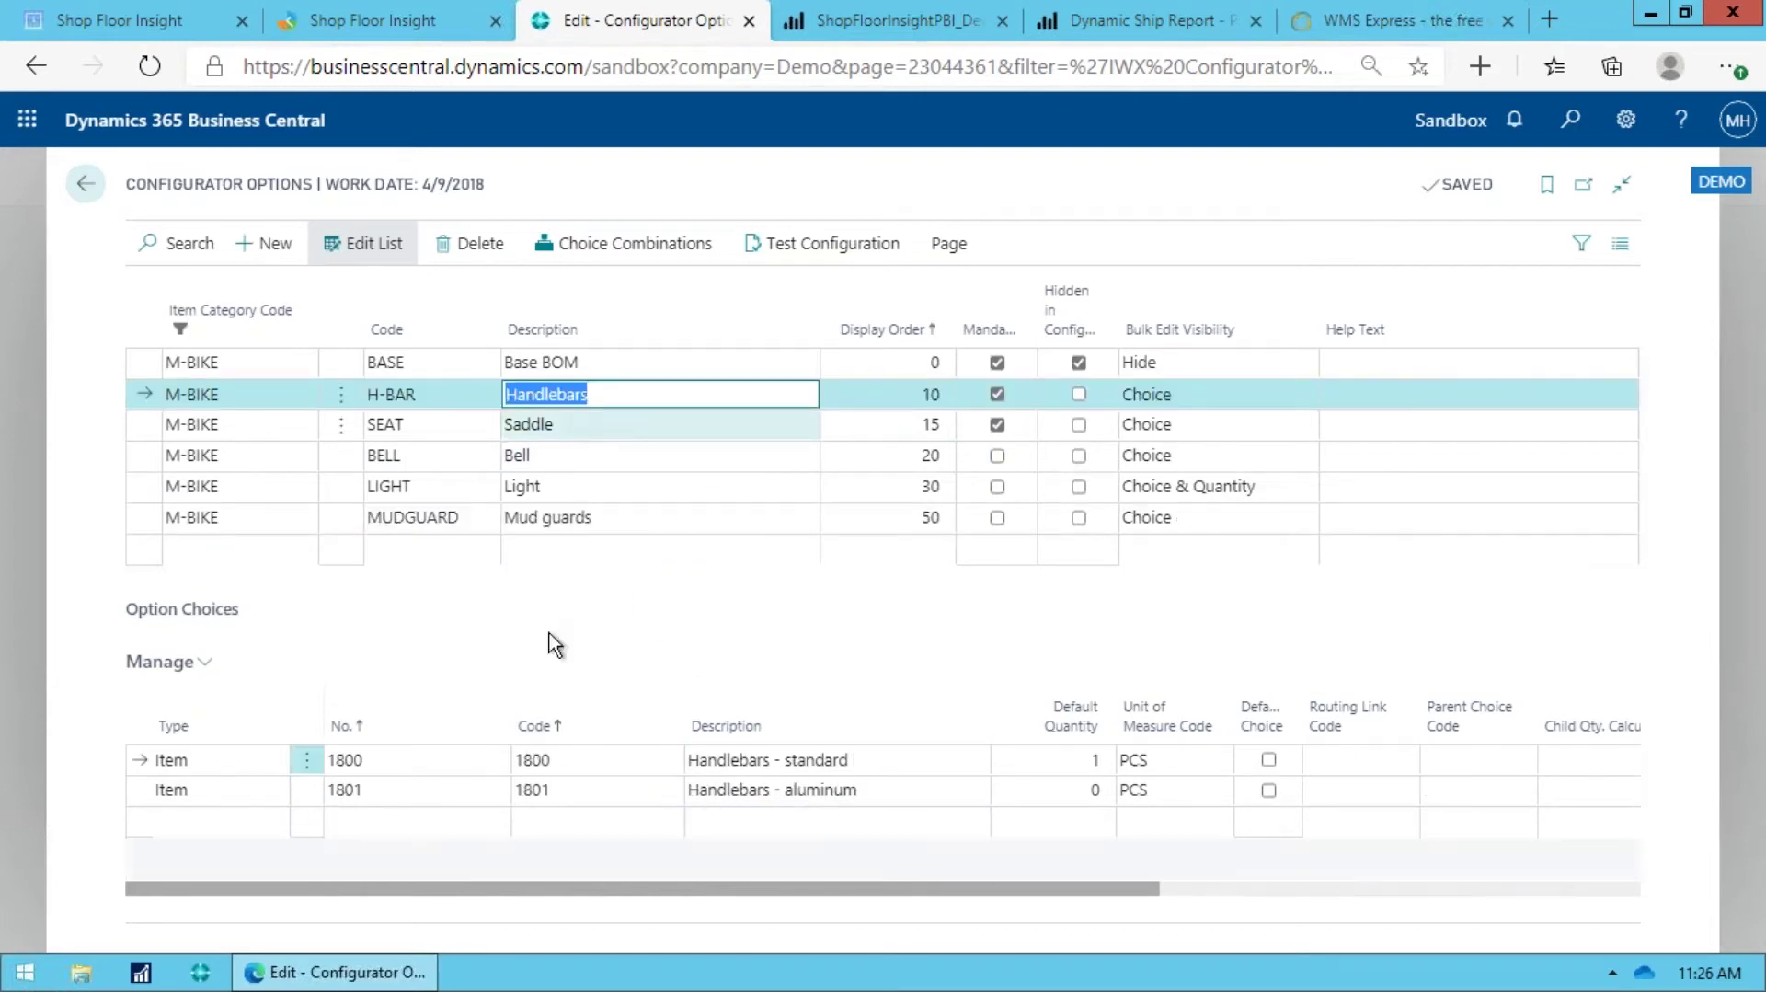
click(241, 821)
click(241, 821)
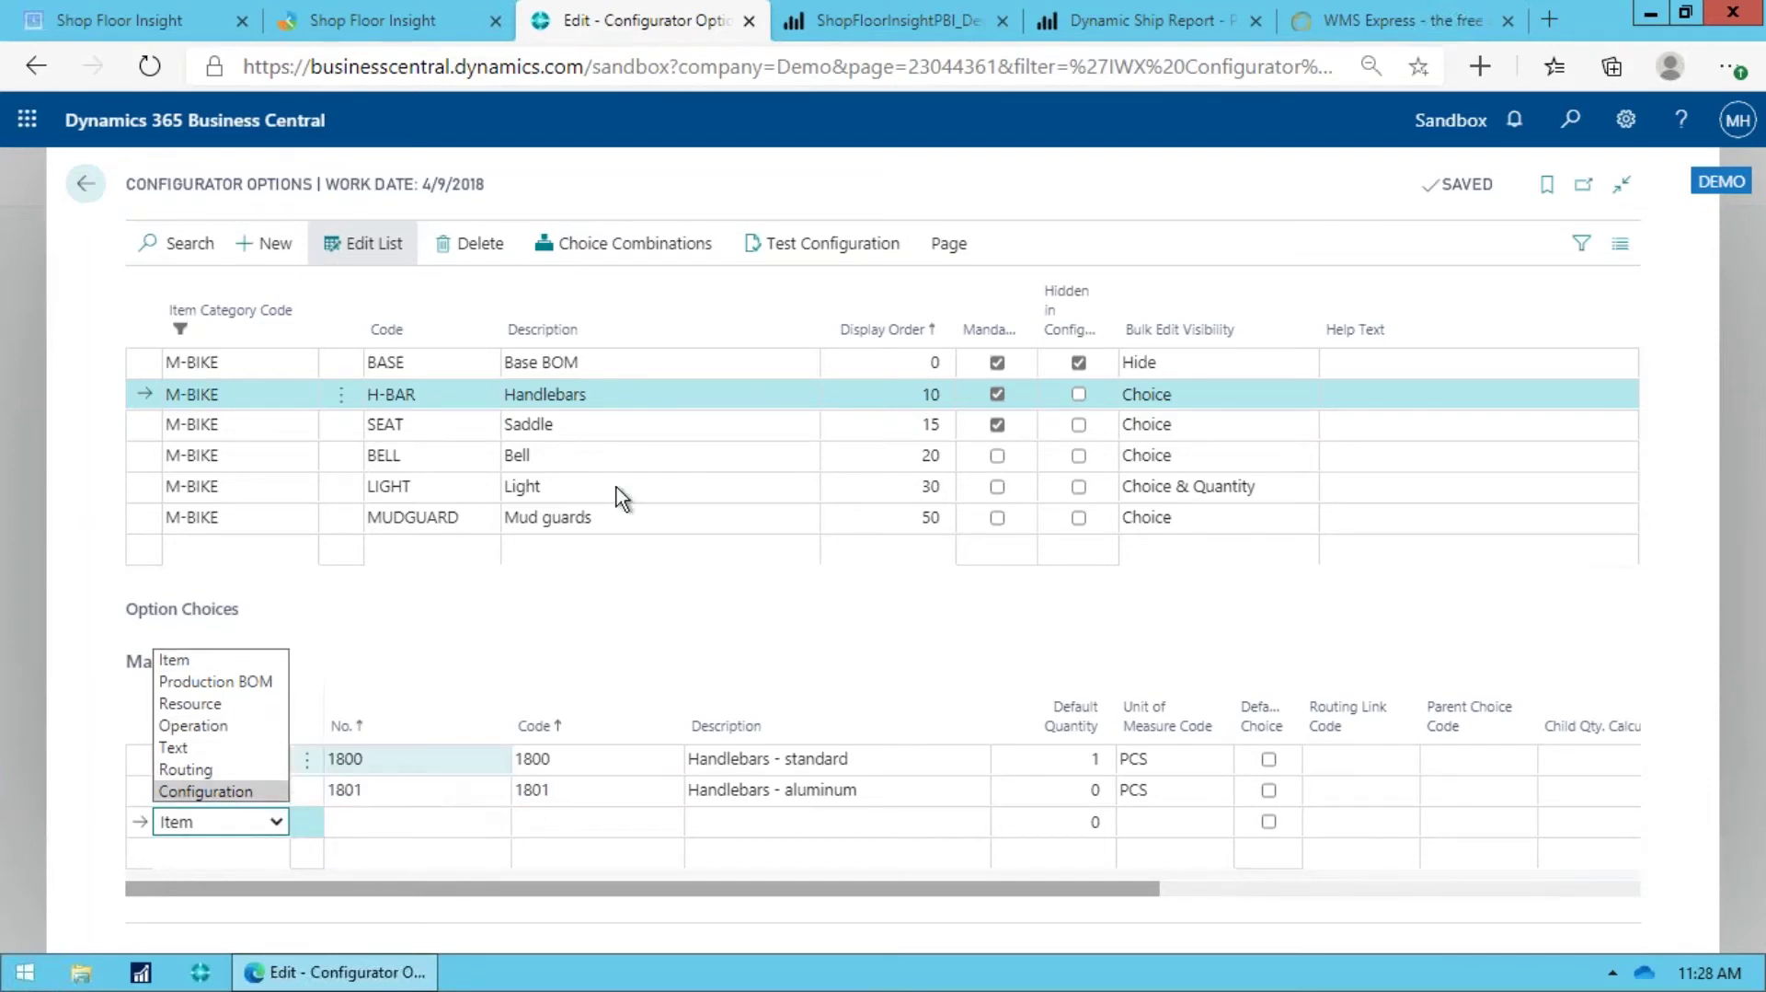
Step: Examine the Mud guards option's text choices BACK and FRONT-BACK and the mudguard items assigned to them by parent choice code
click(610, 526)
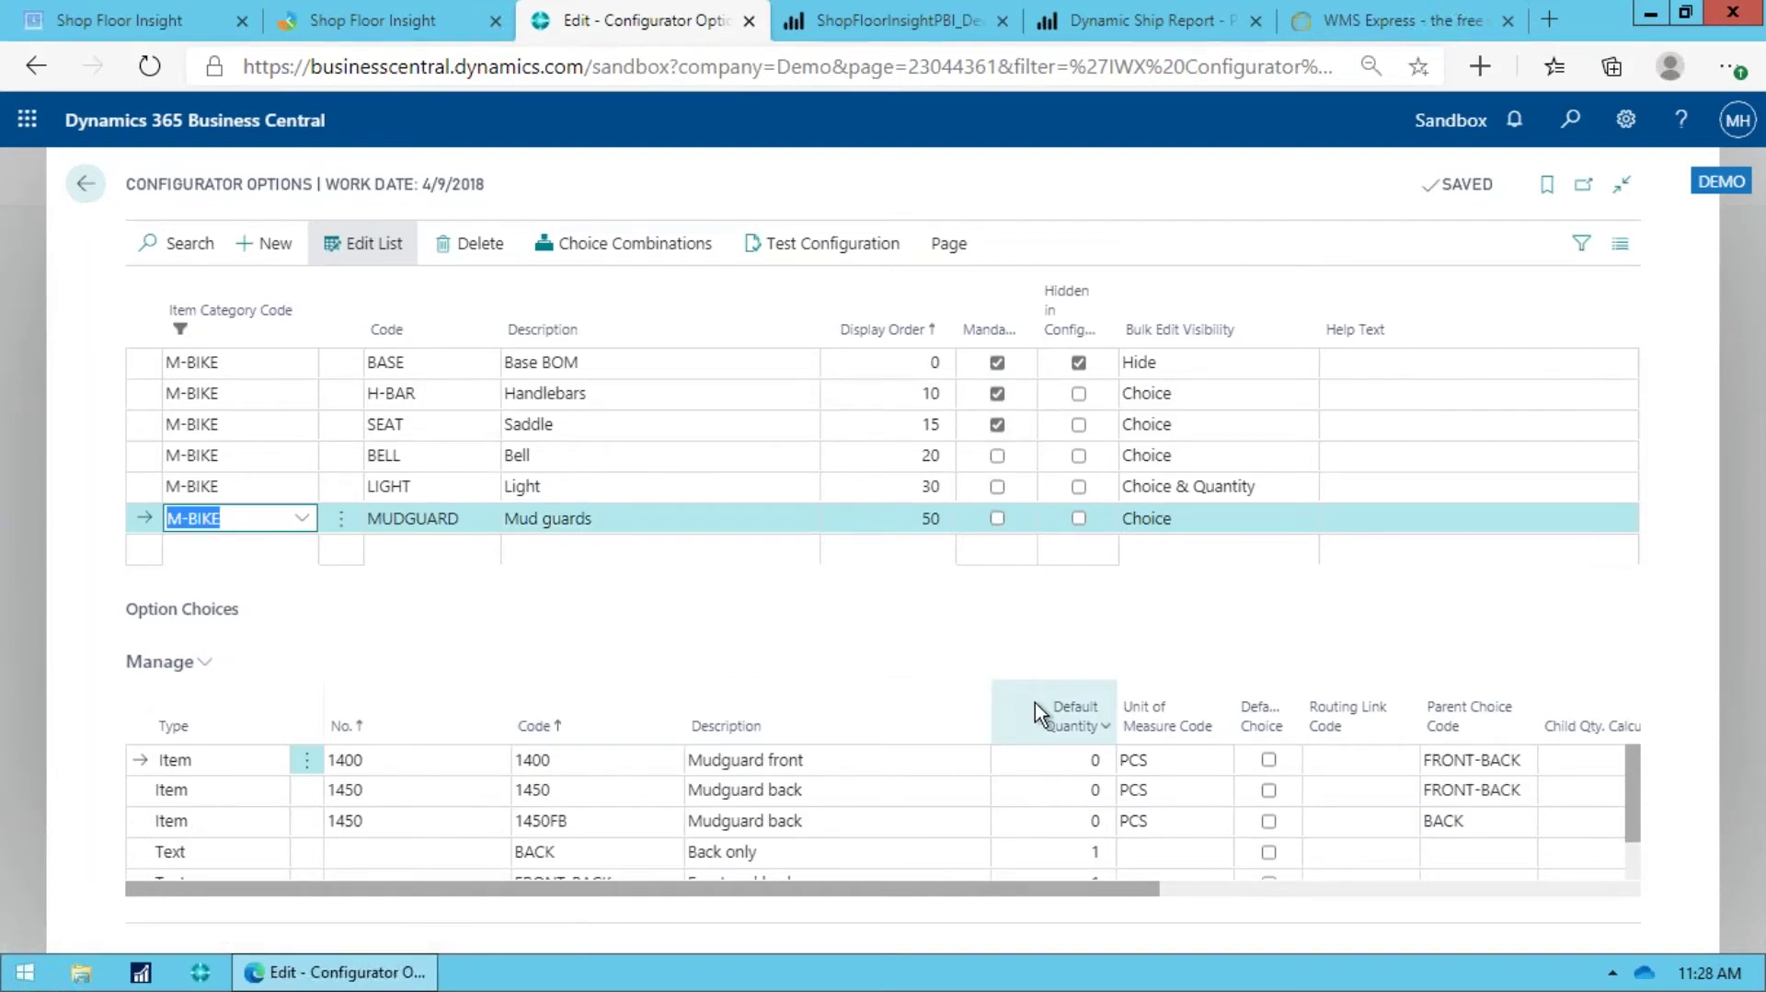
click(835, 853)
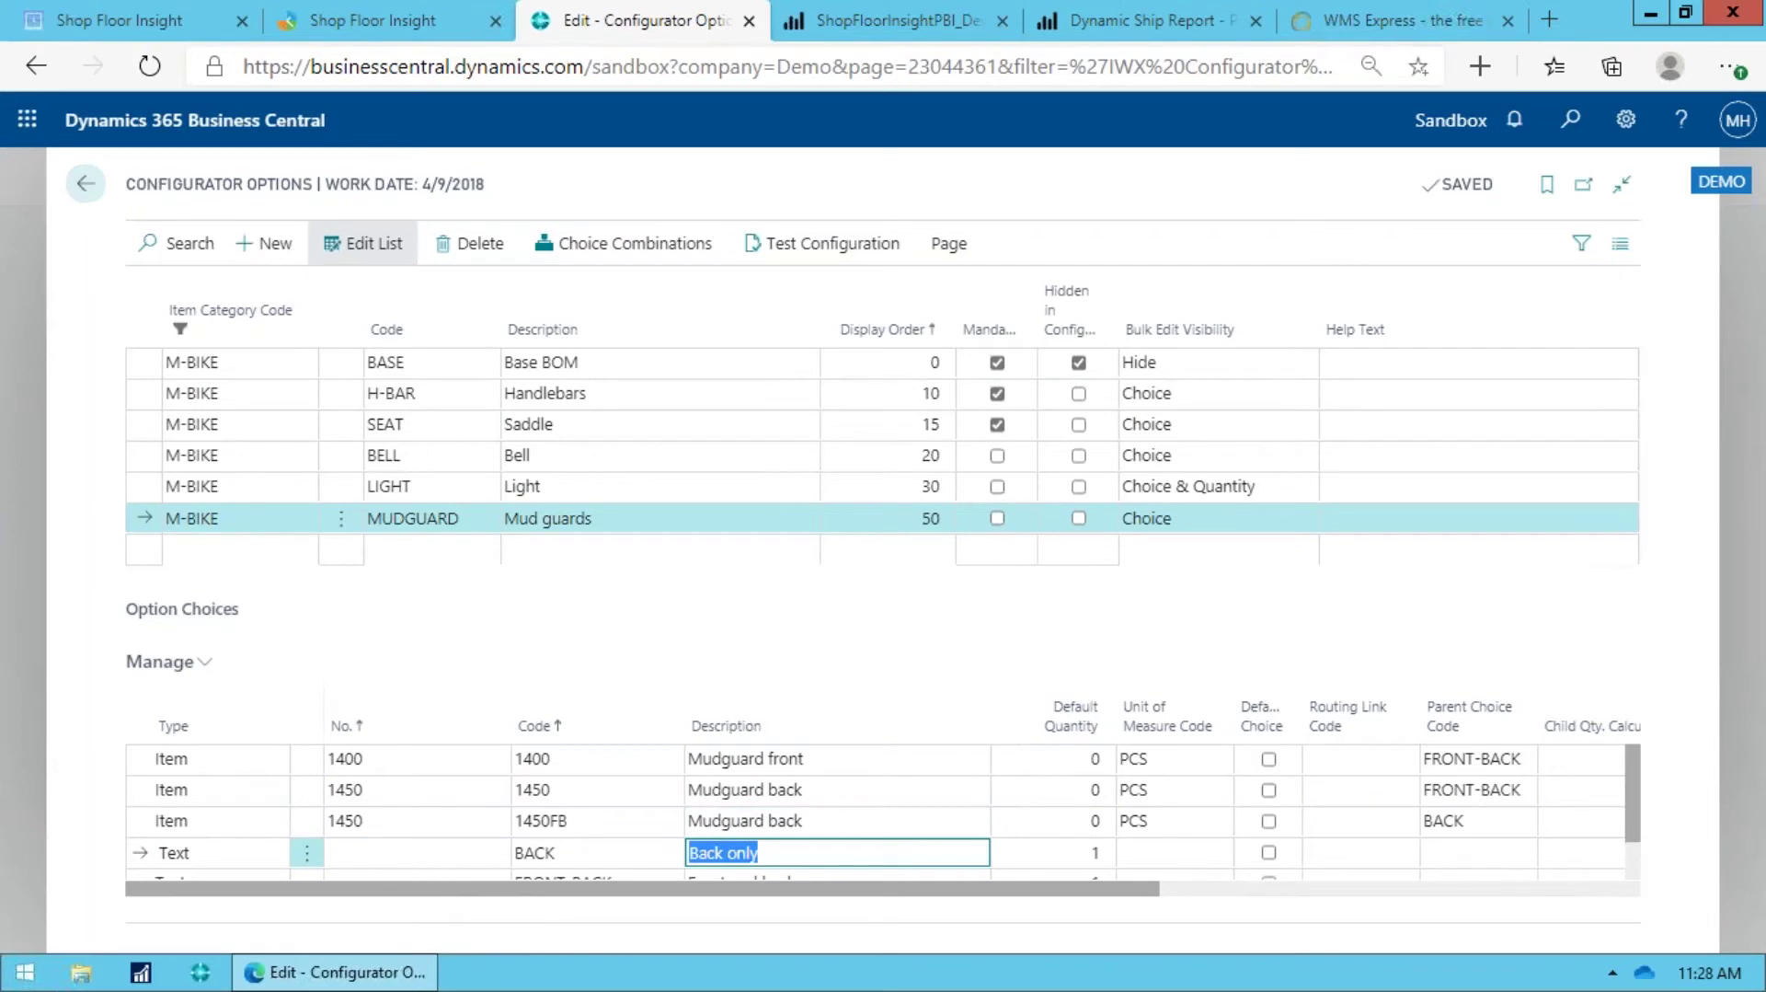
key(shift+Down)
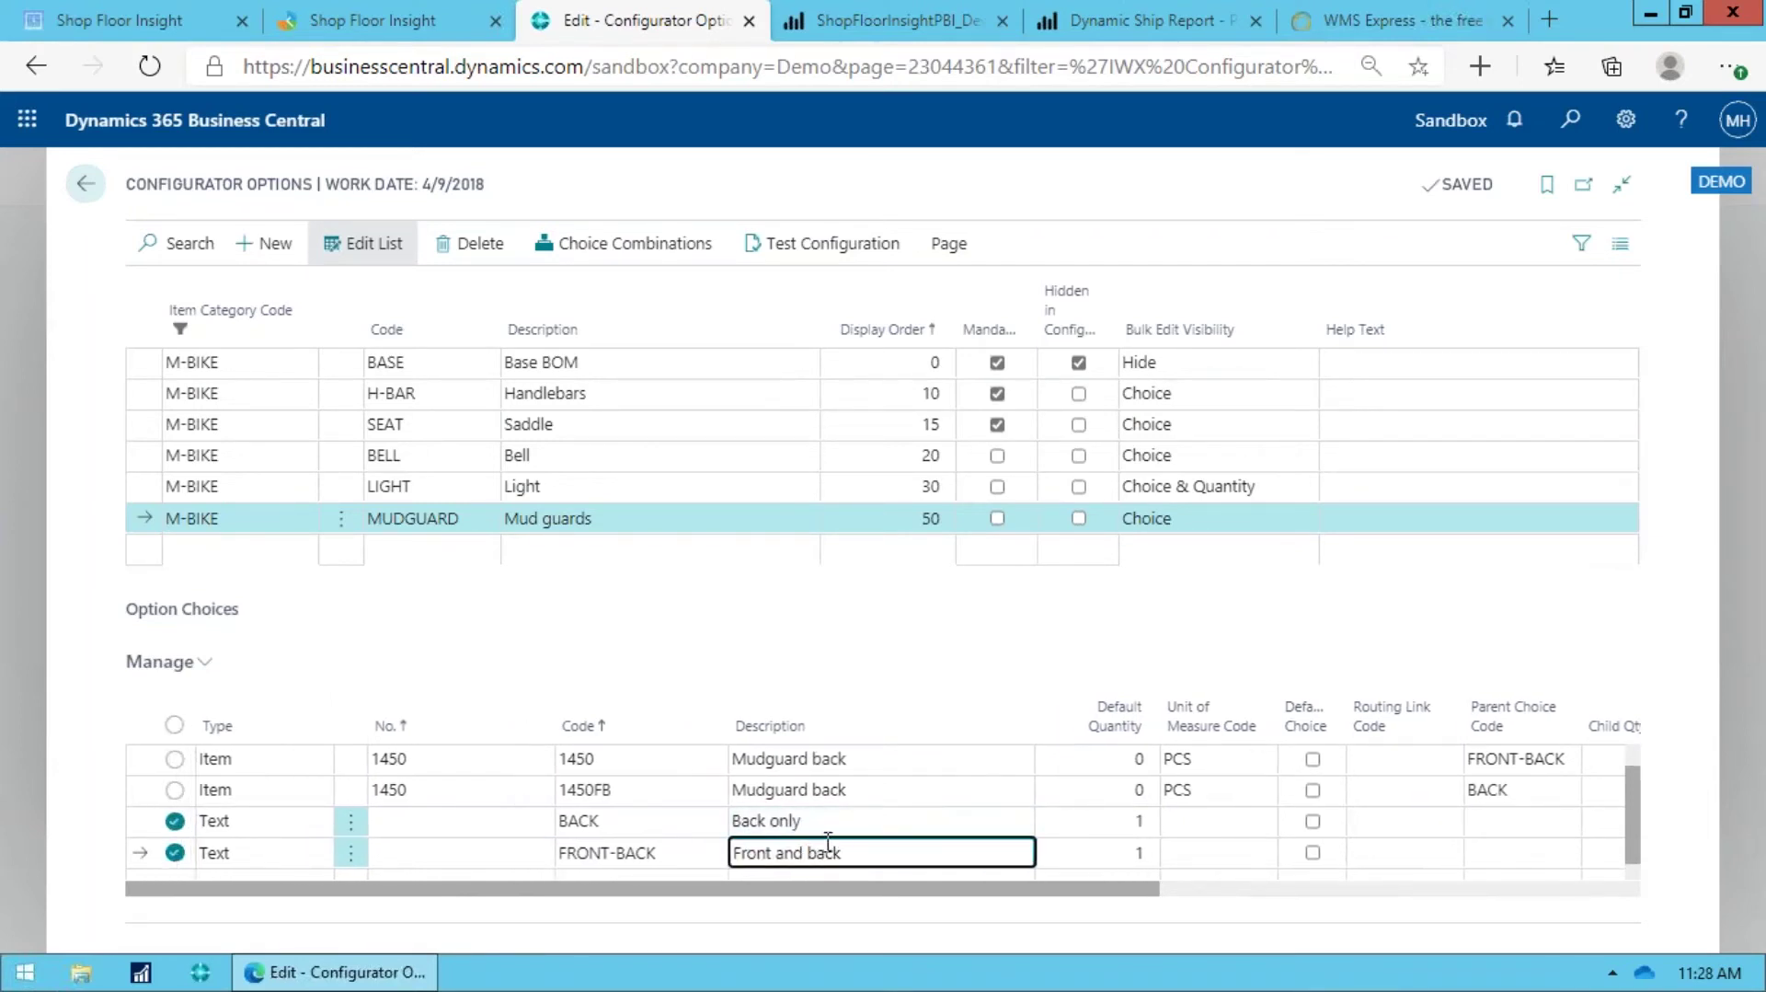
click(953, 821)
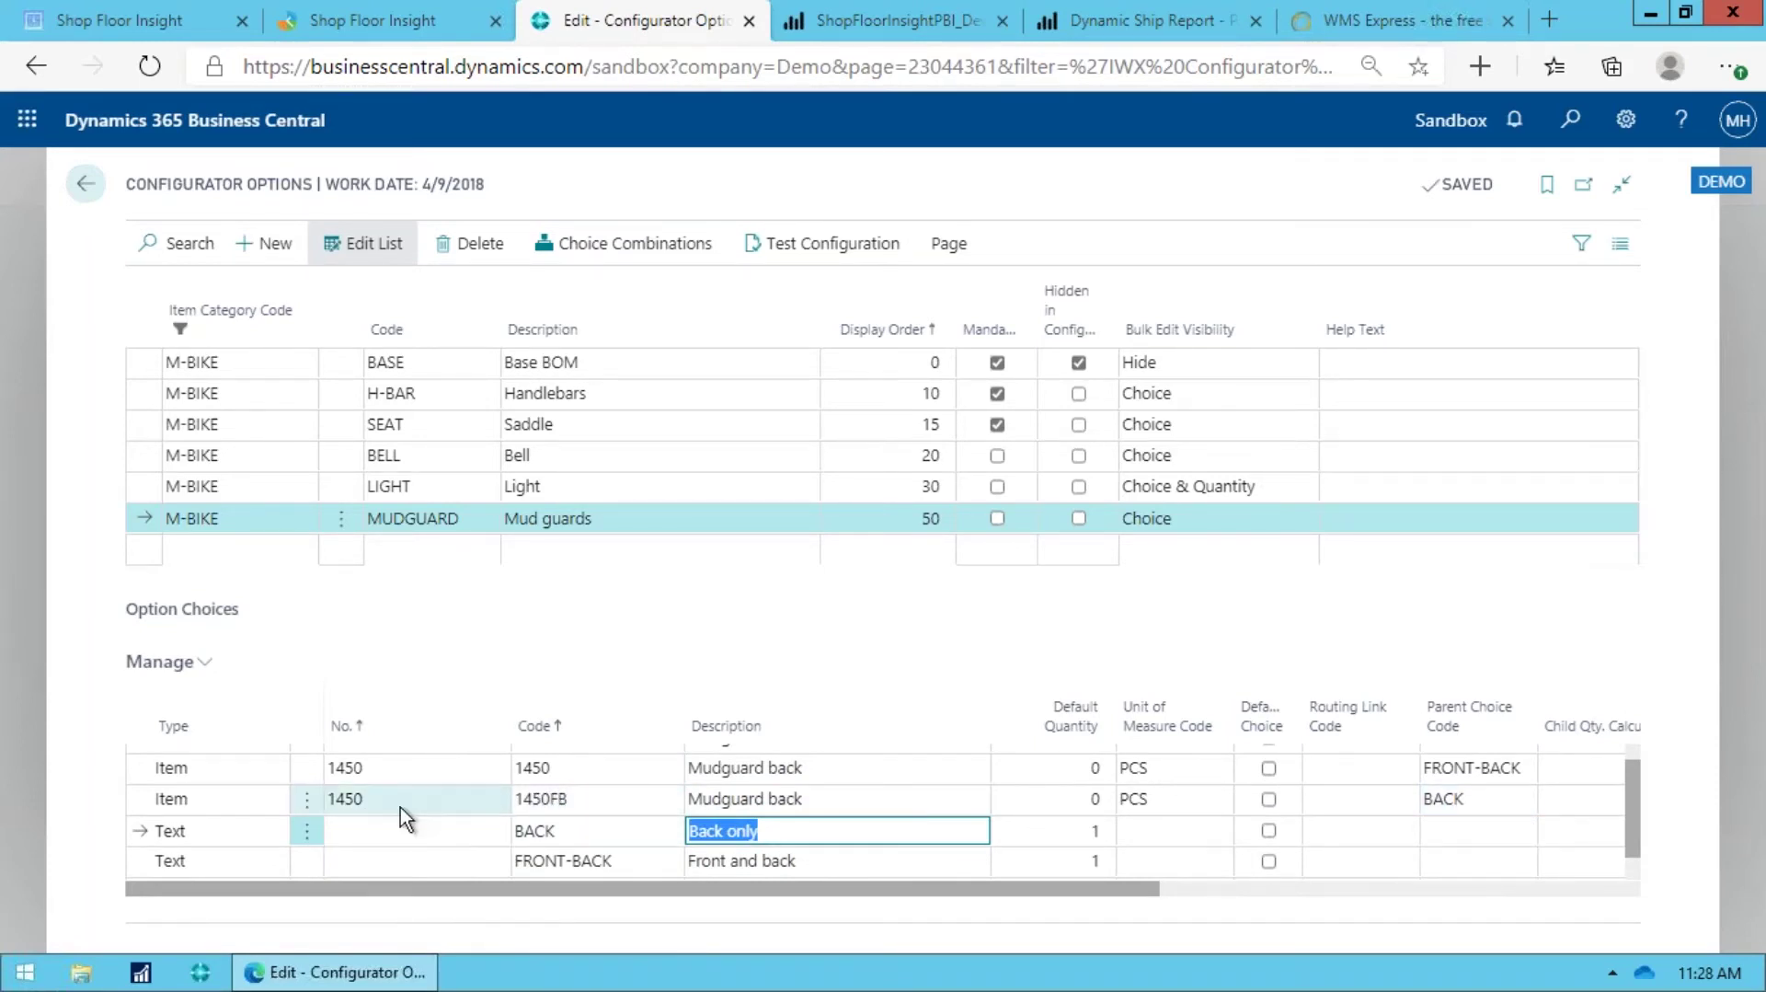
key(Up)
key(Up)
key(Up)
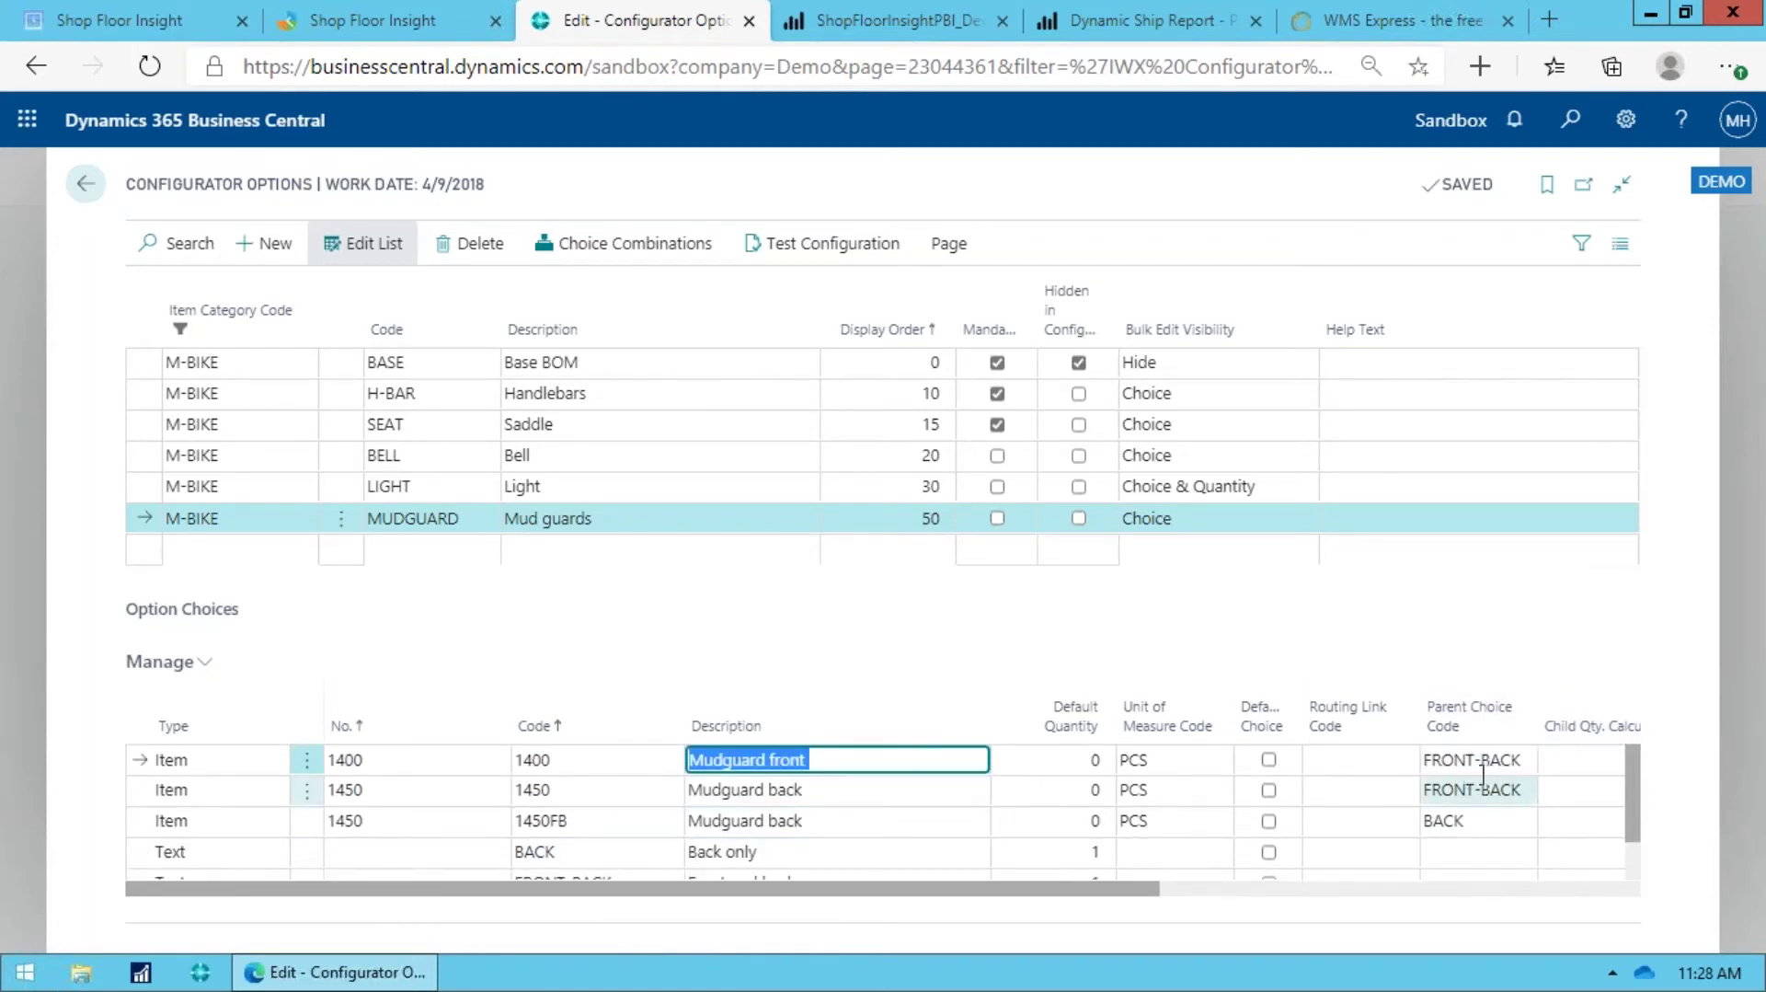
key(Down)
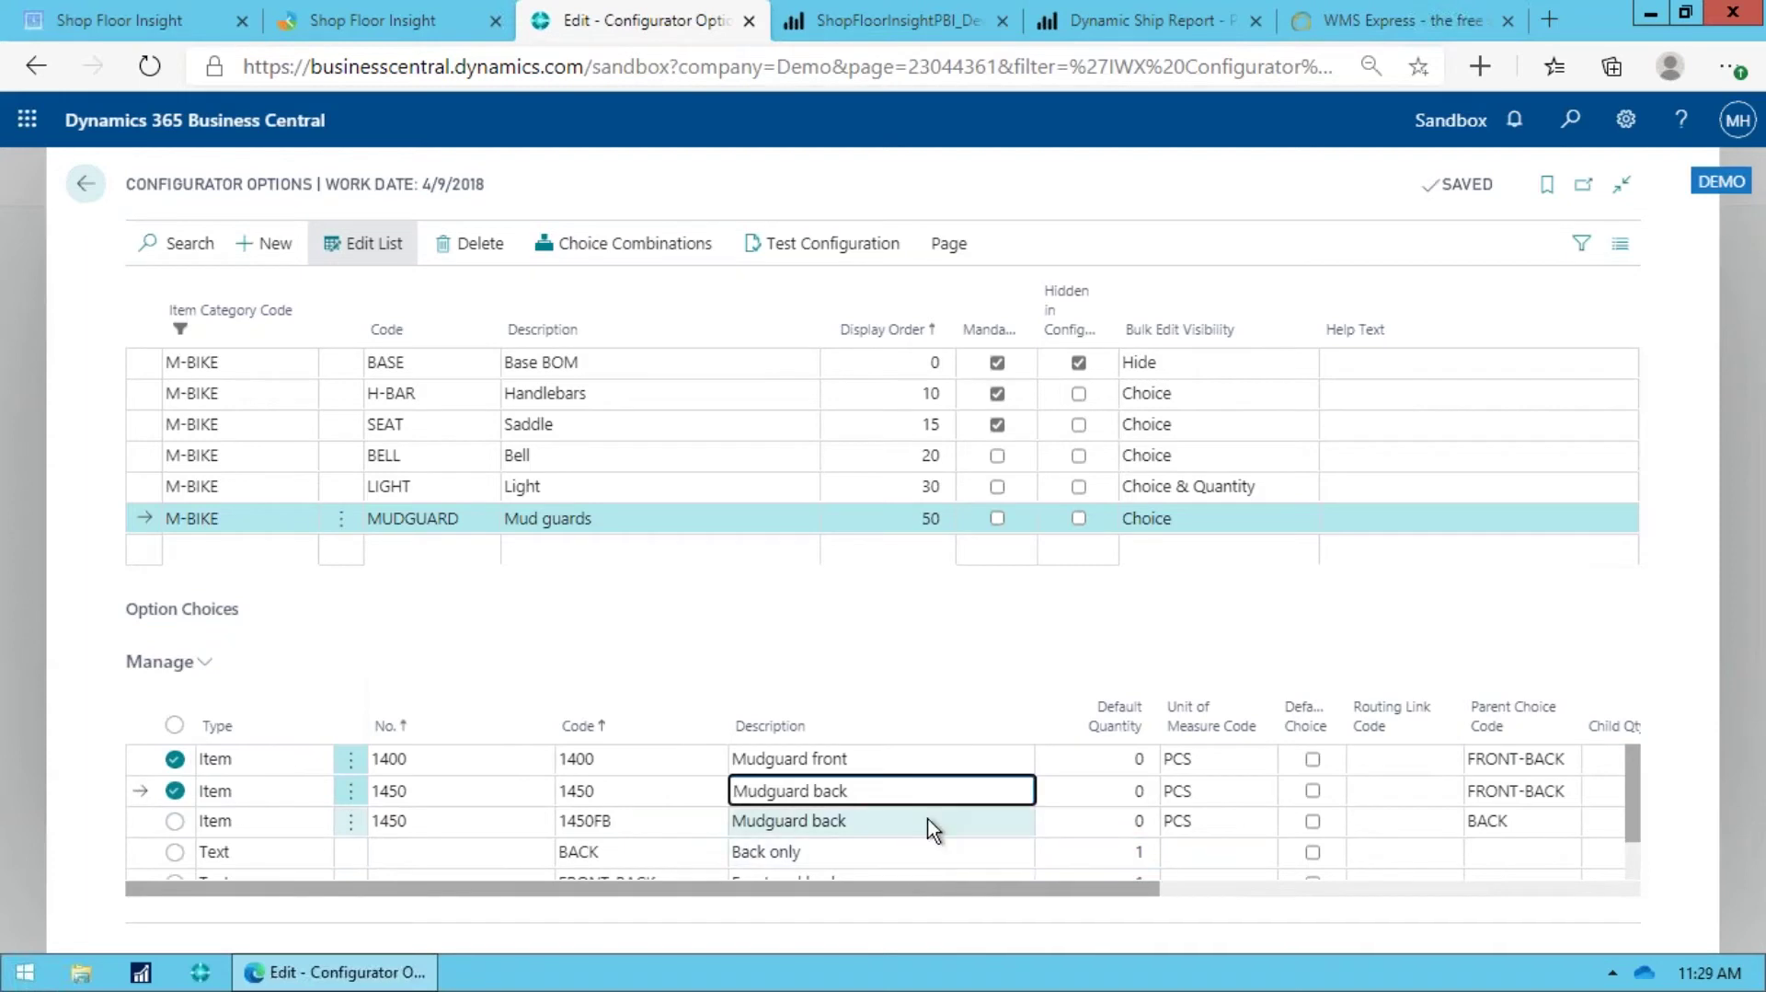
scroll(931, 826, down, 1)
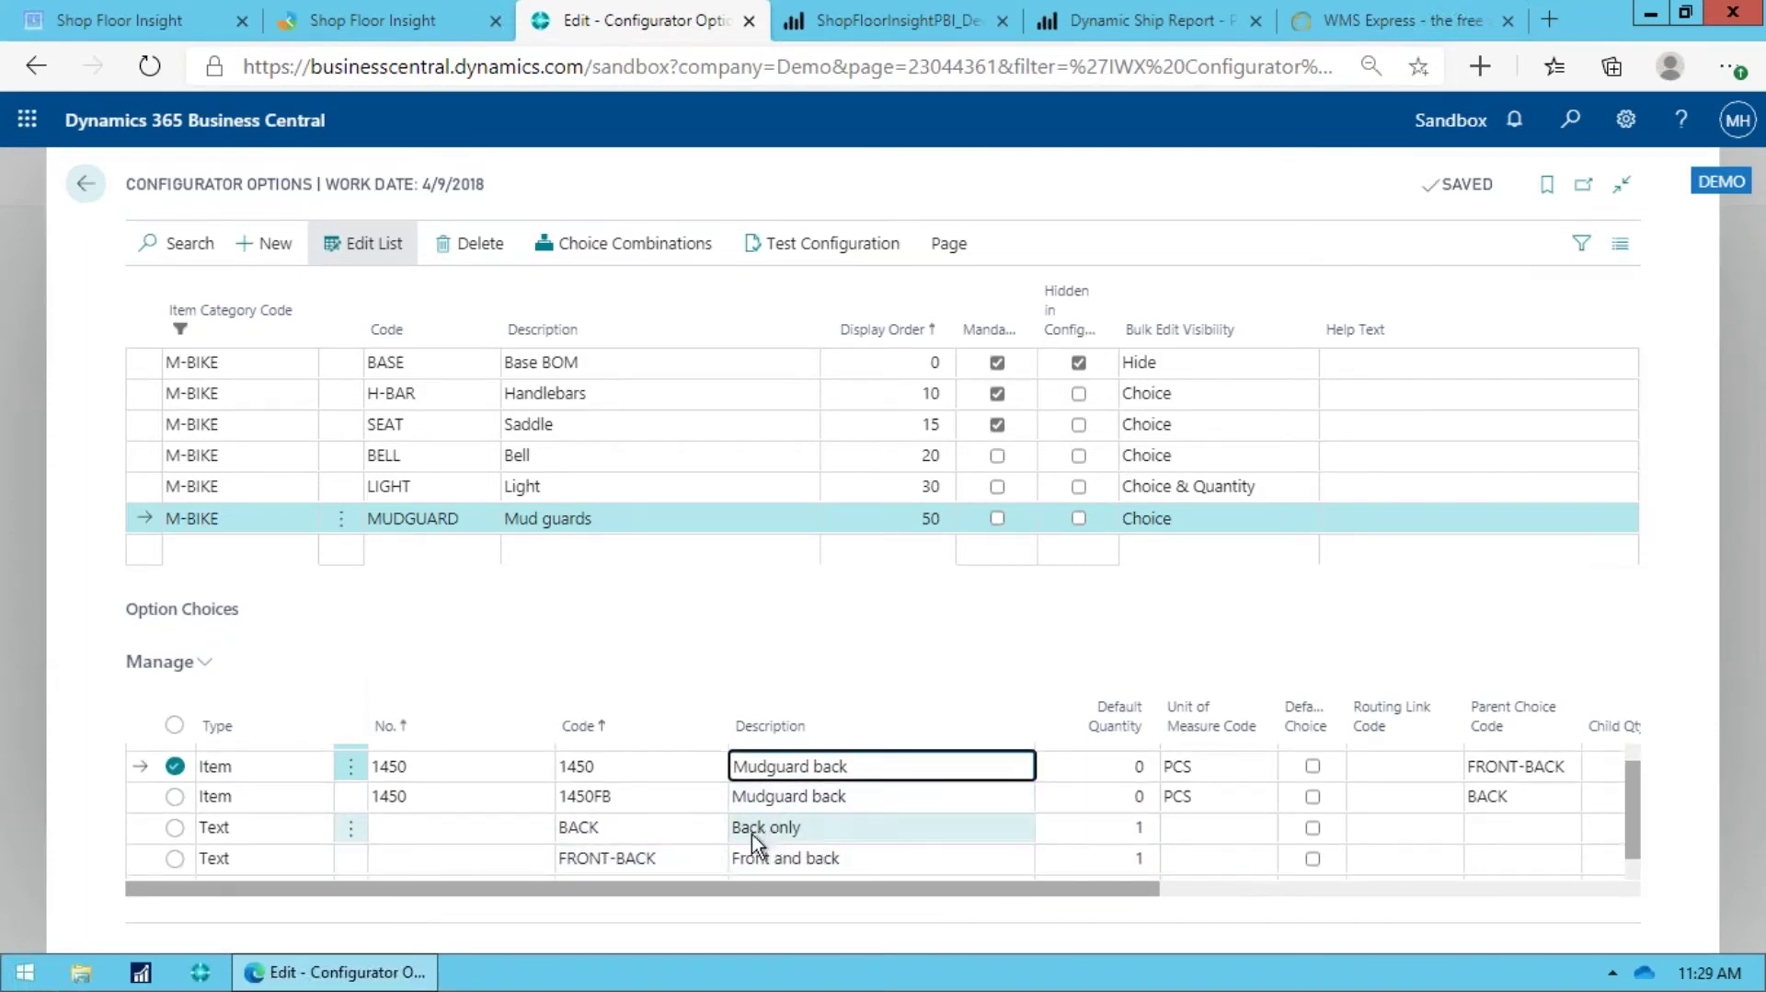
Step: Leave the M-BIKE options, open the configurator options of the DESK category and select its Doors option
scroll(828, 835, up, 1)
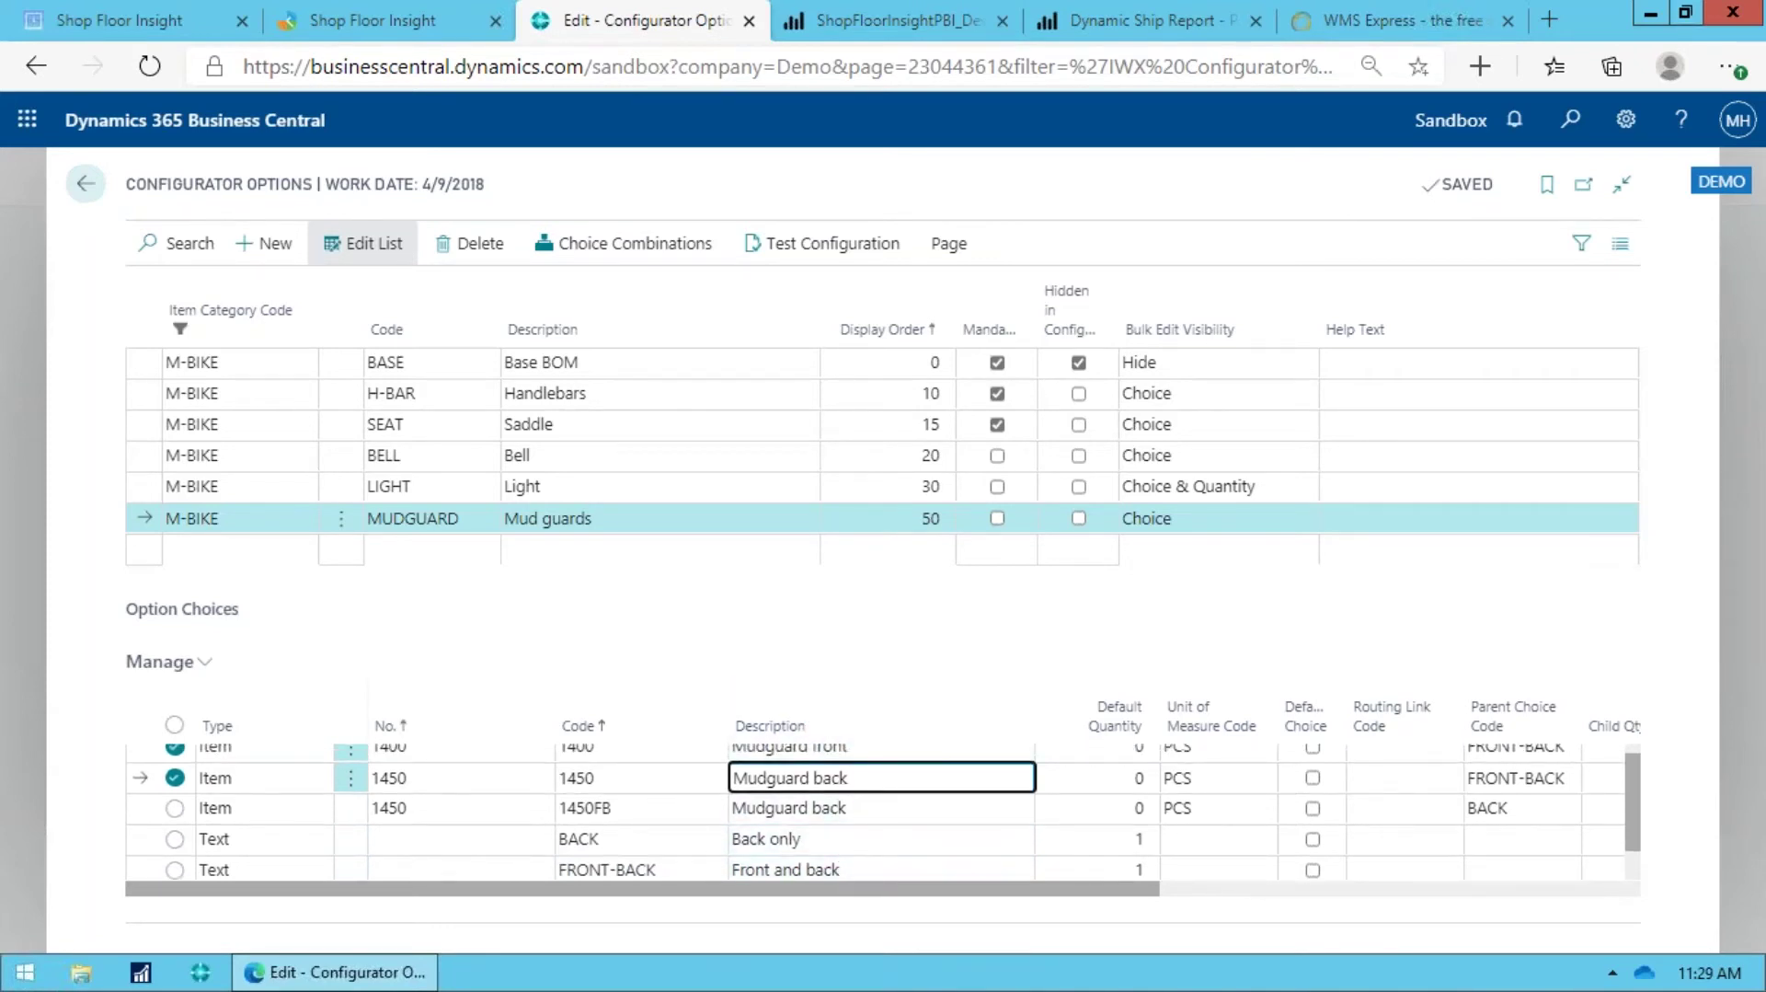
key(Escape)
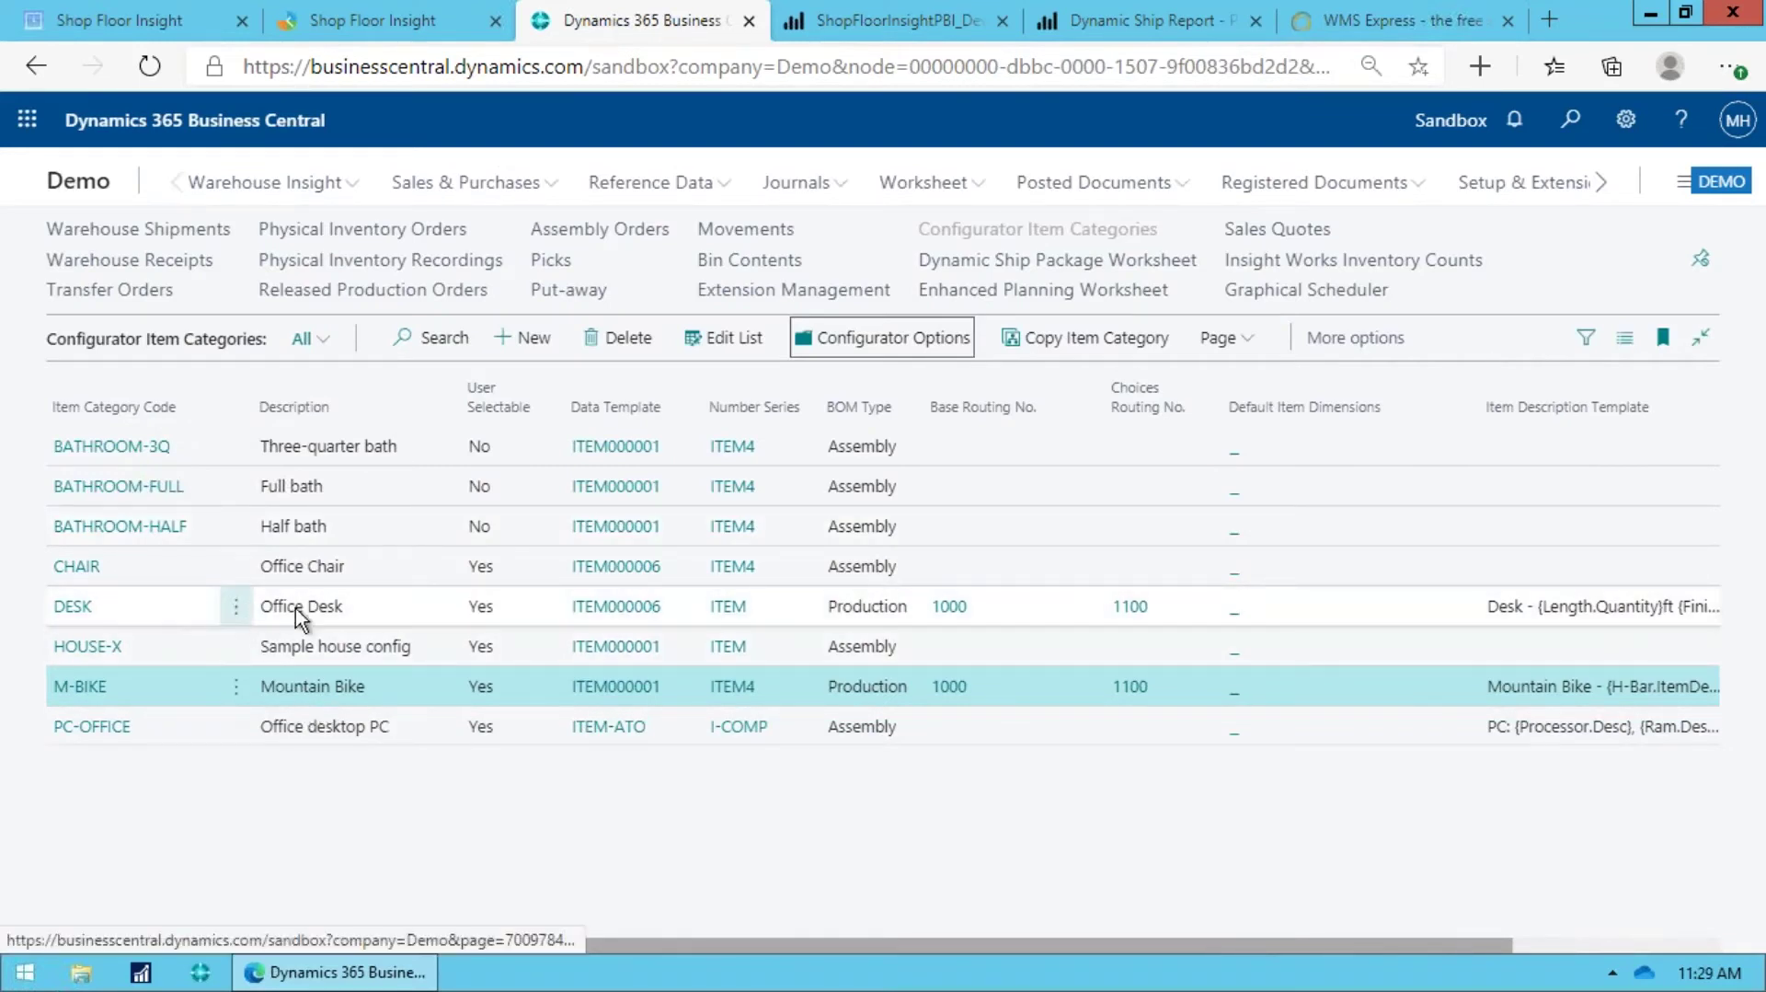
click(397, 606)
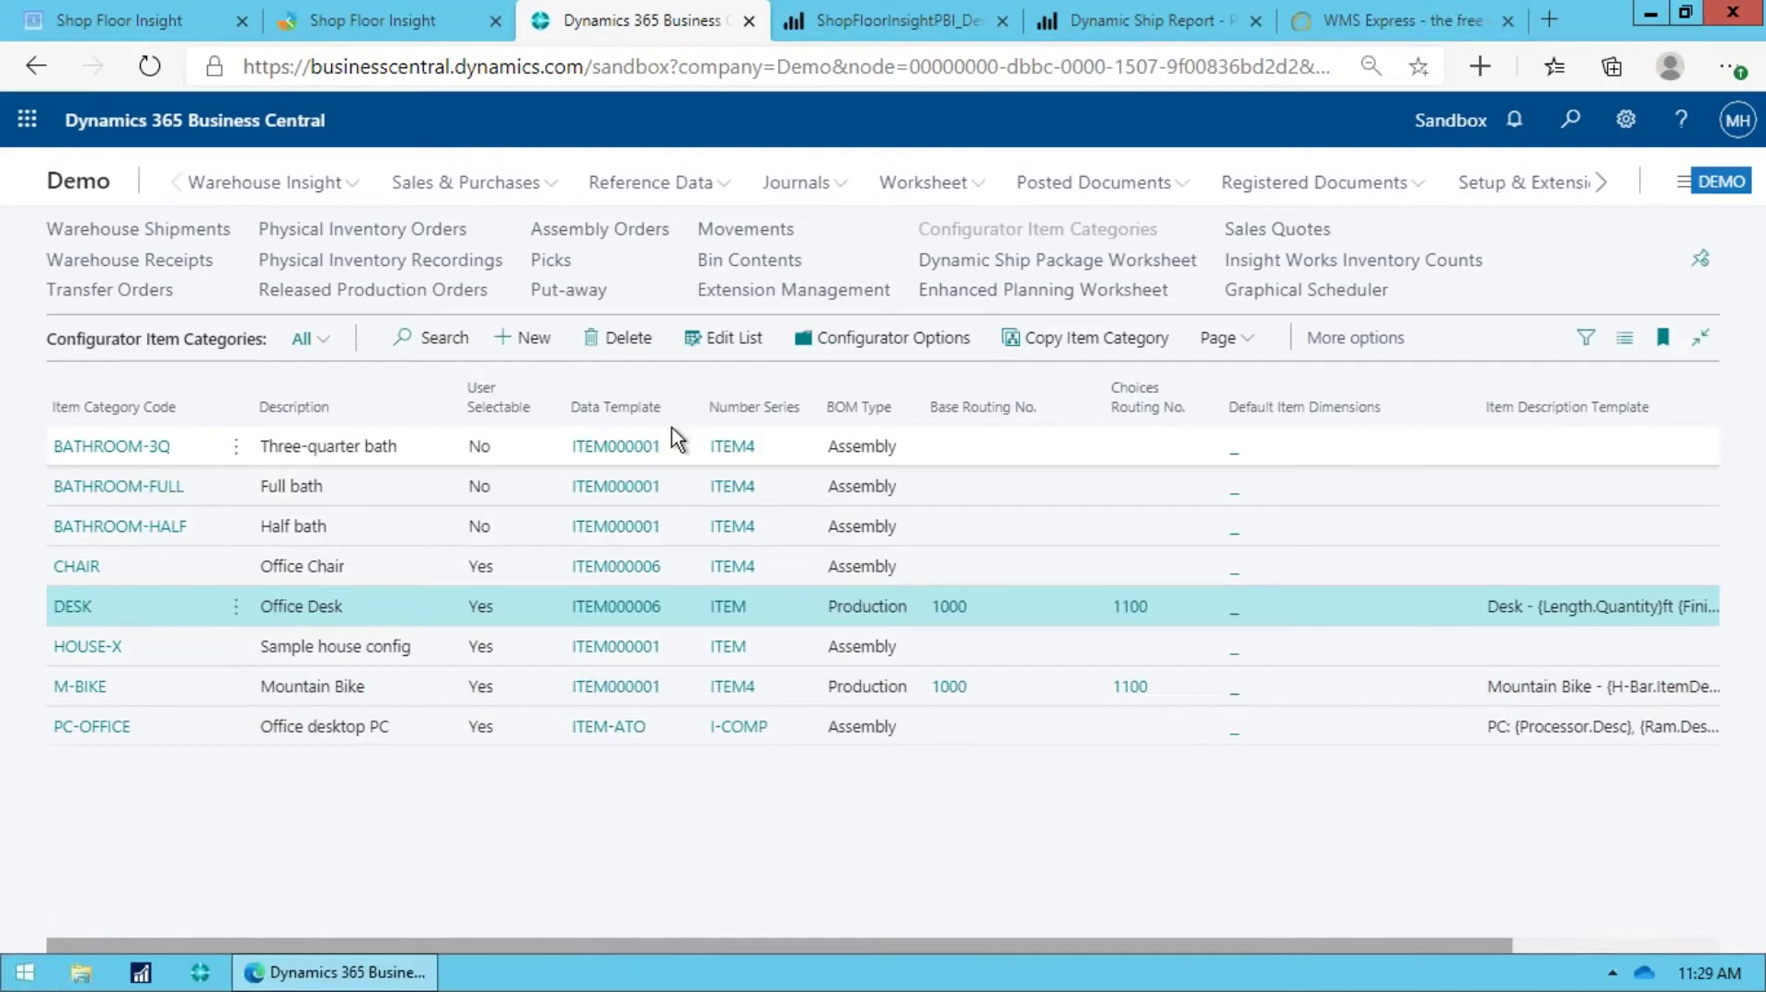
click(883, 339)
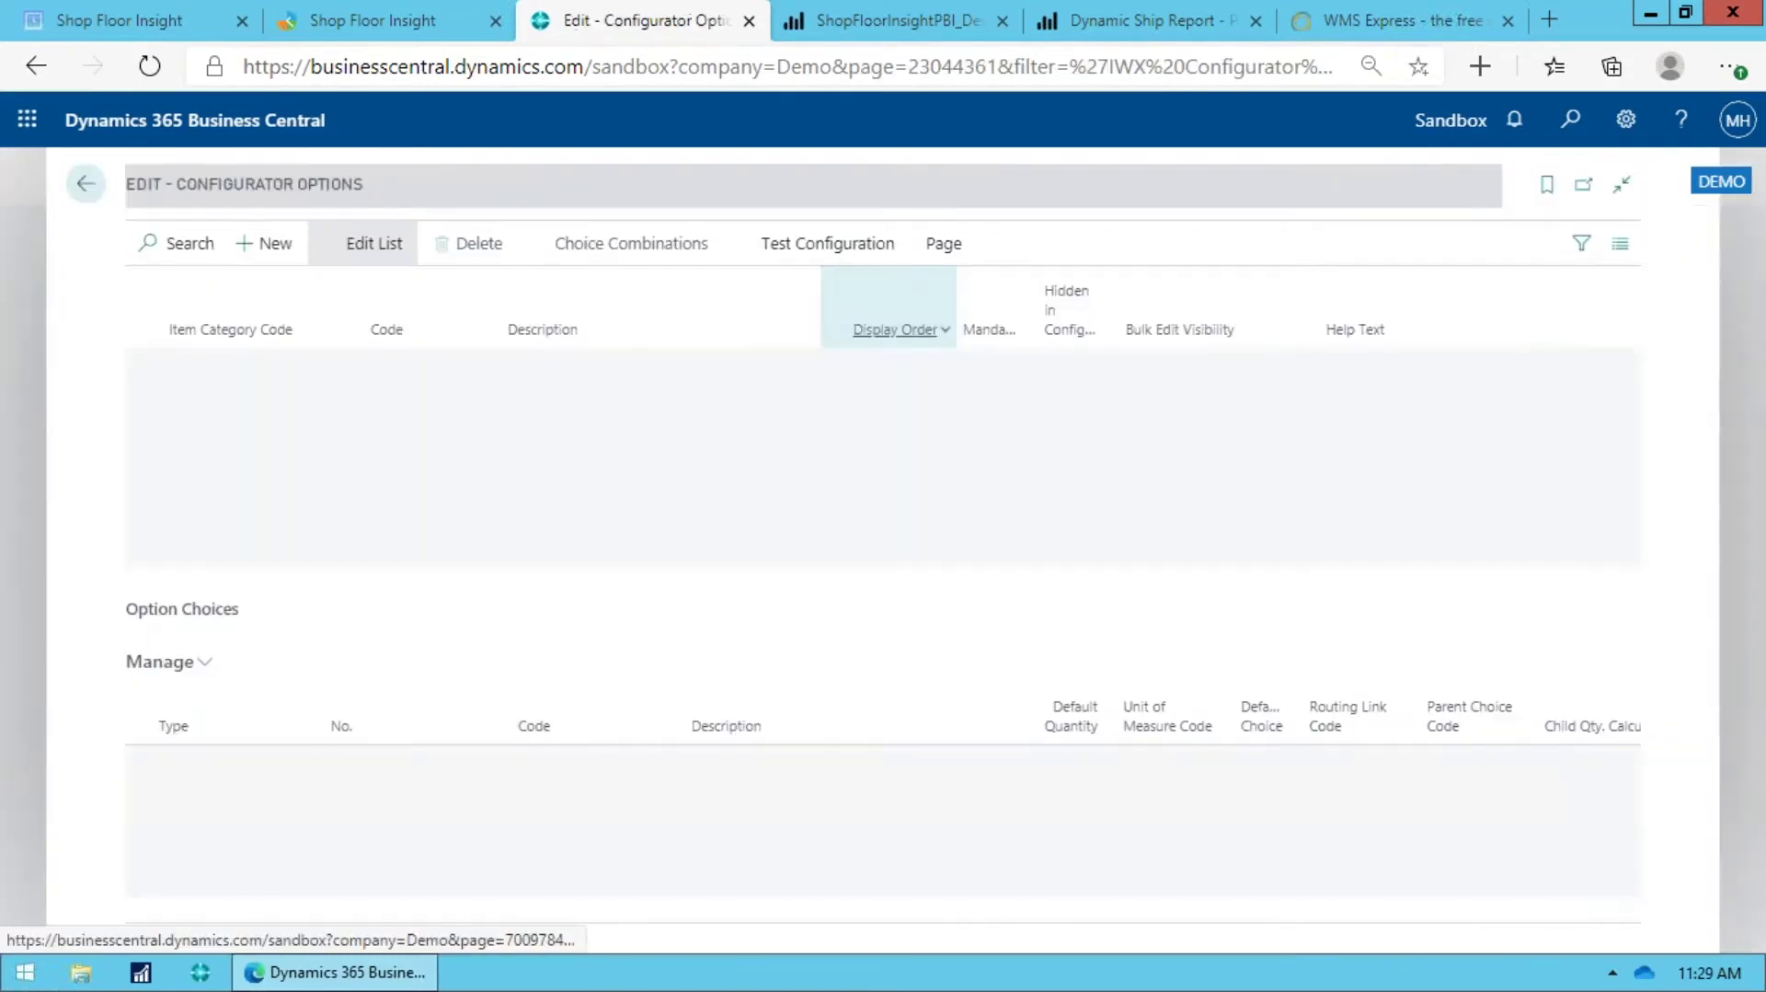
click(572, 427)
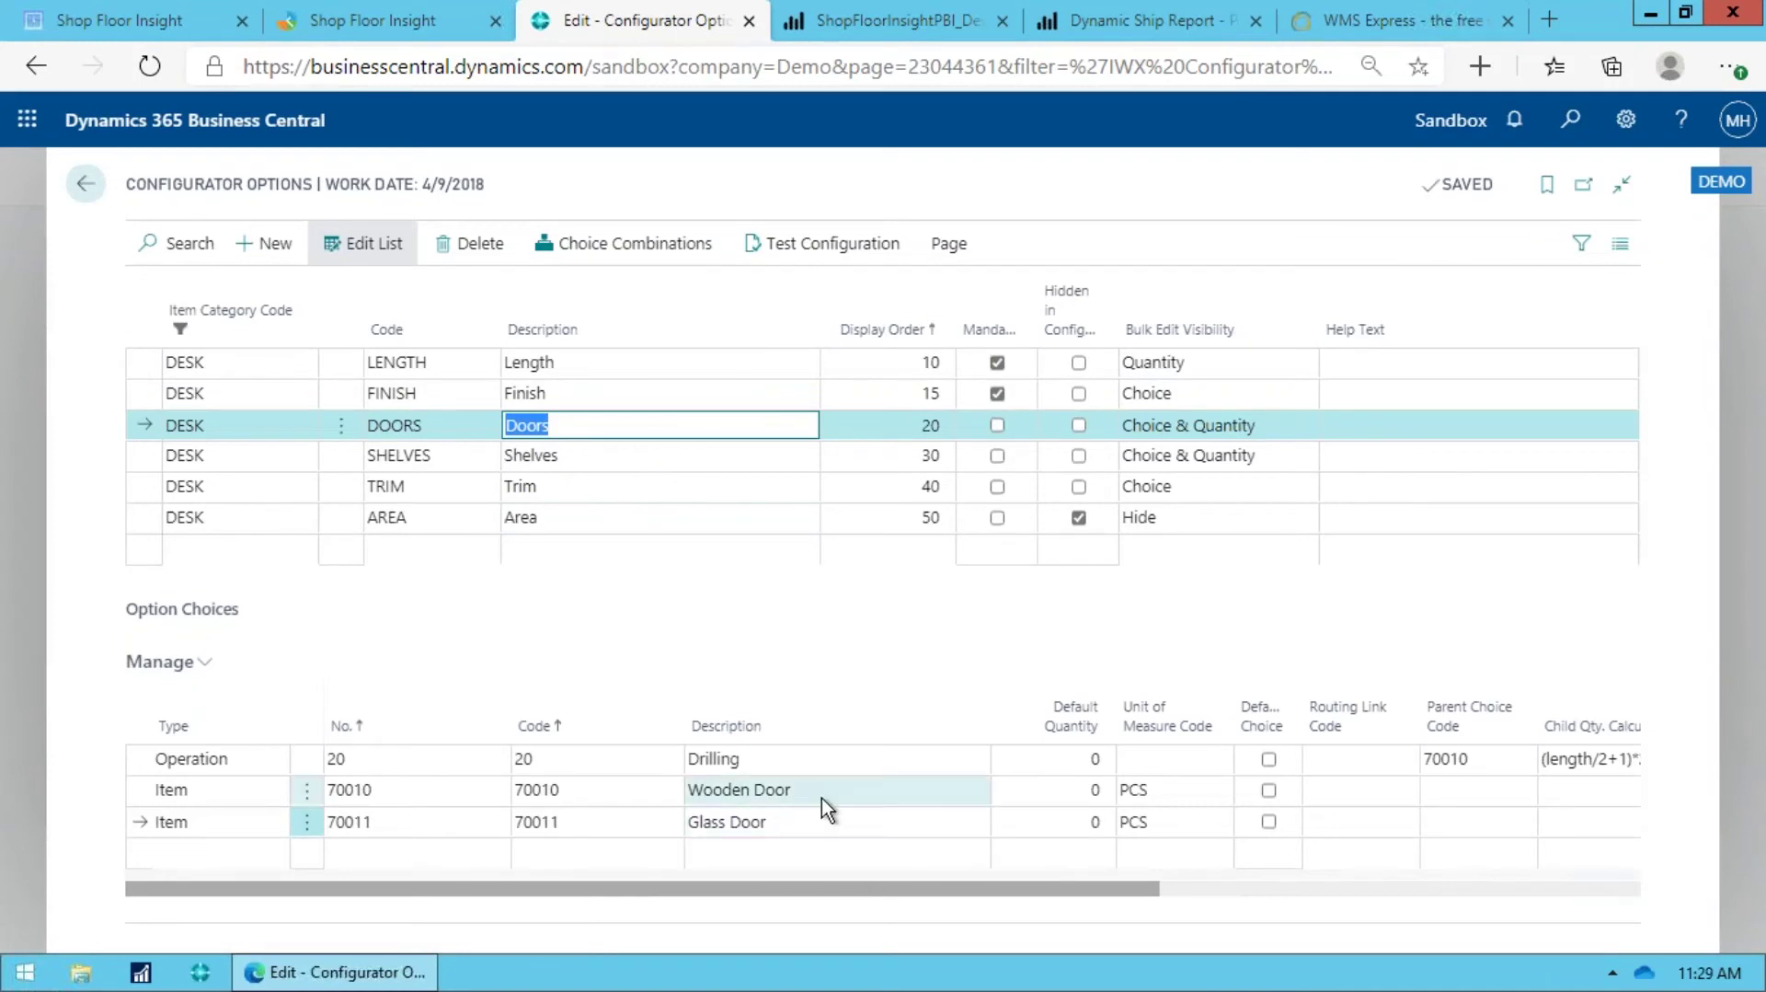
Step: Examine the Doors option's choices, including the Drilling operation's parent choice code and child quantity calculation formula
click(825, 793)
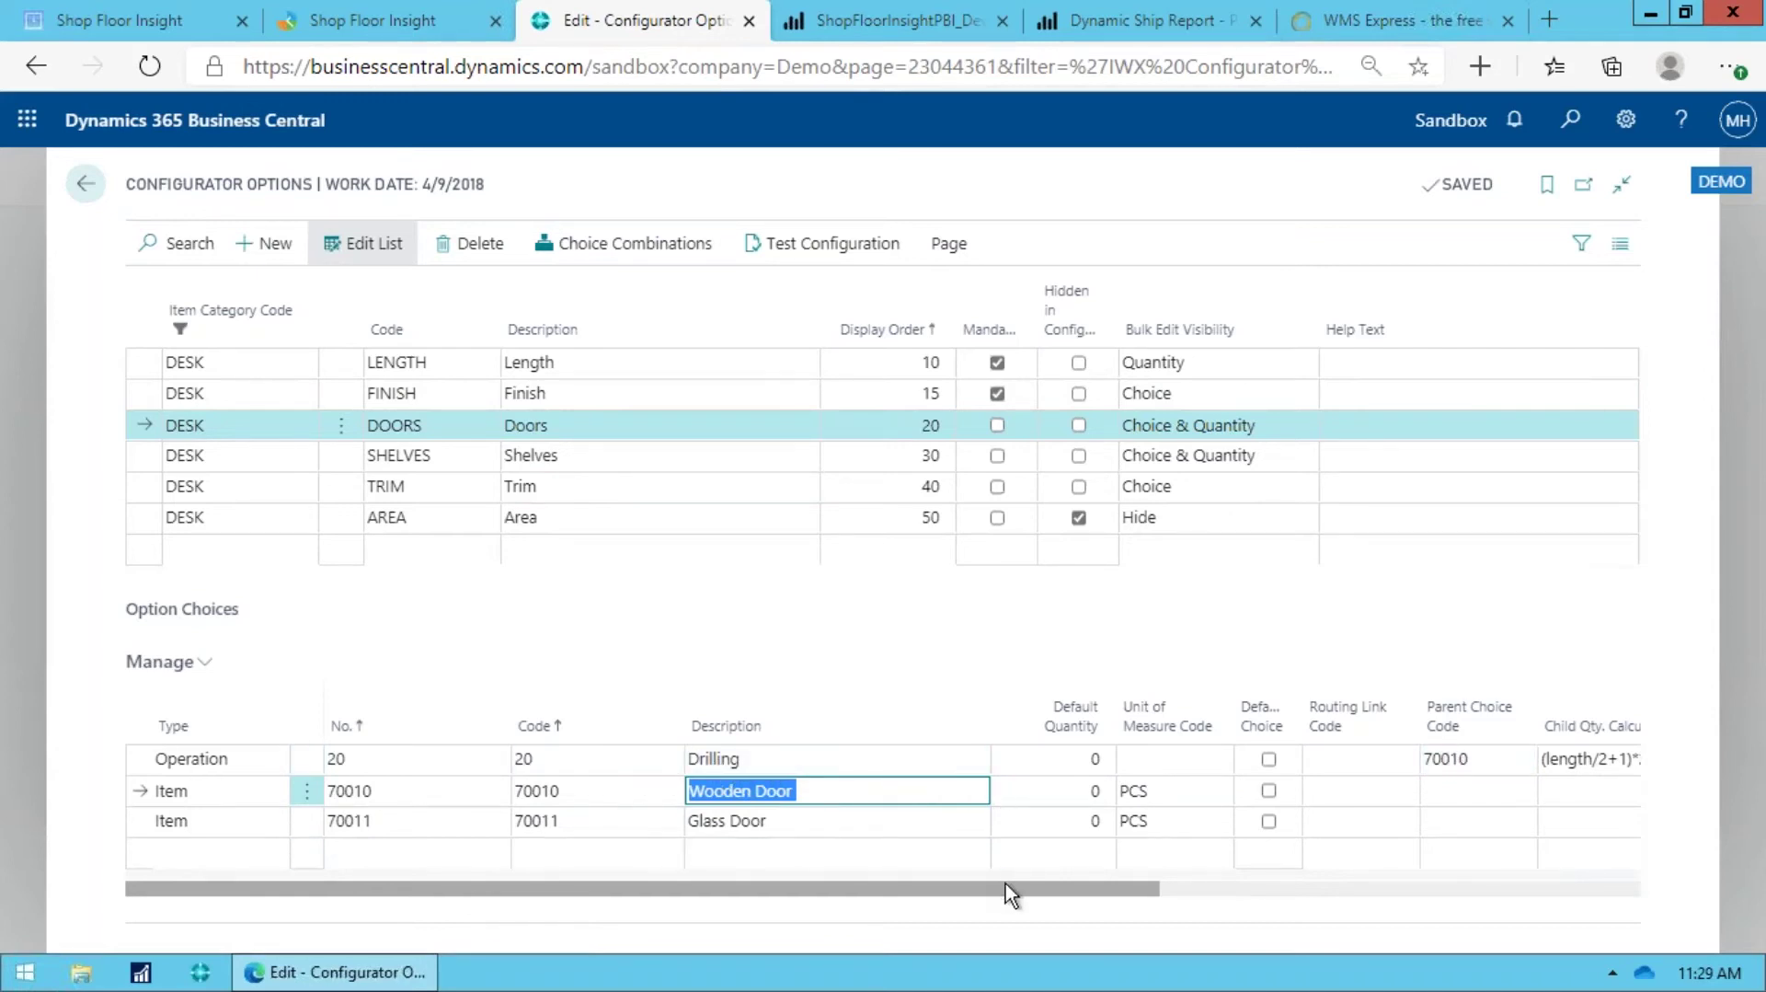
drag(1007, 884, 1140, 891)
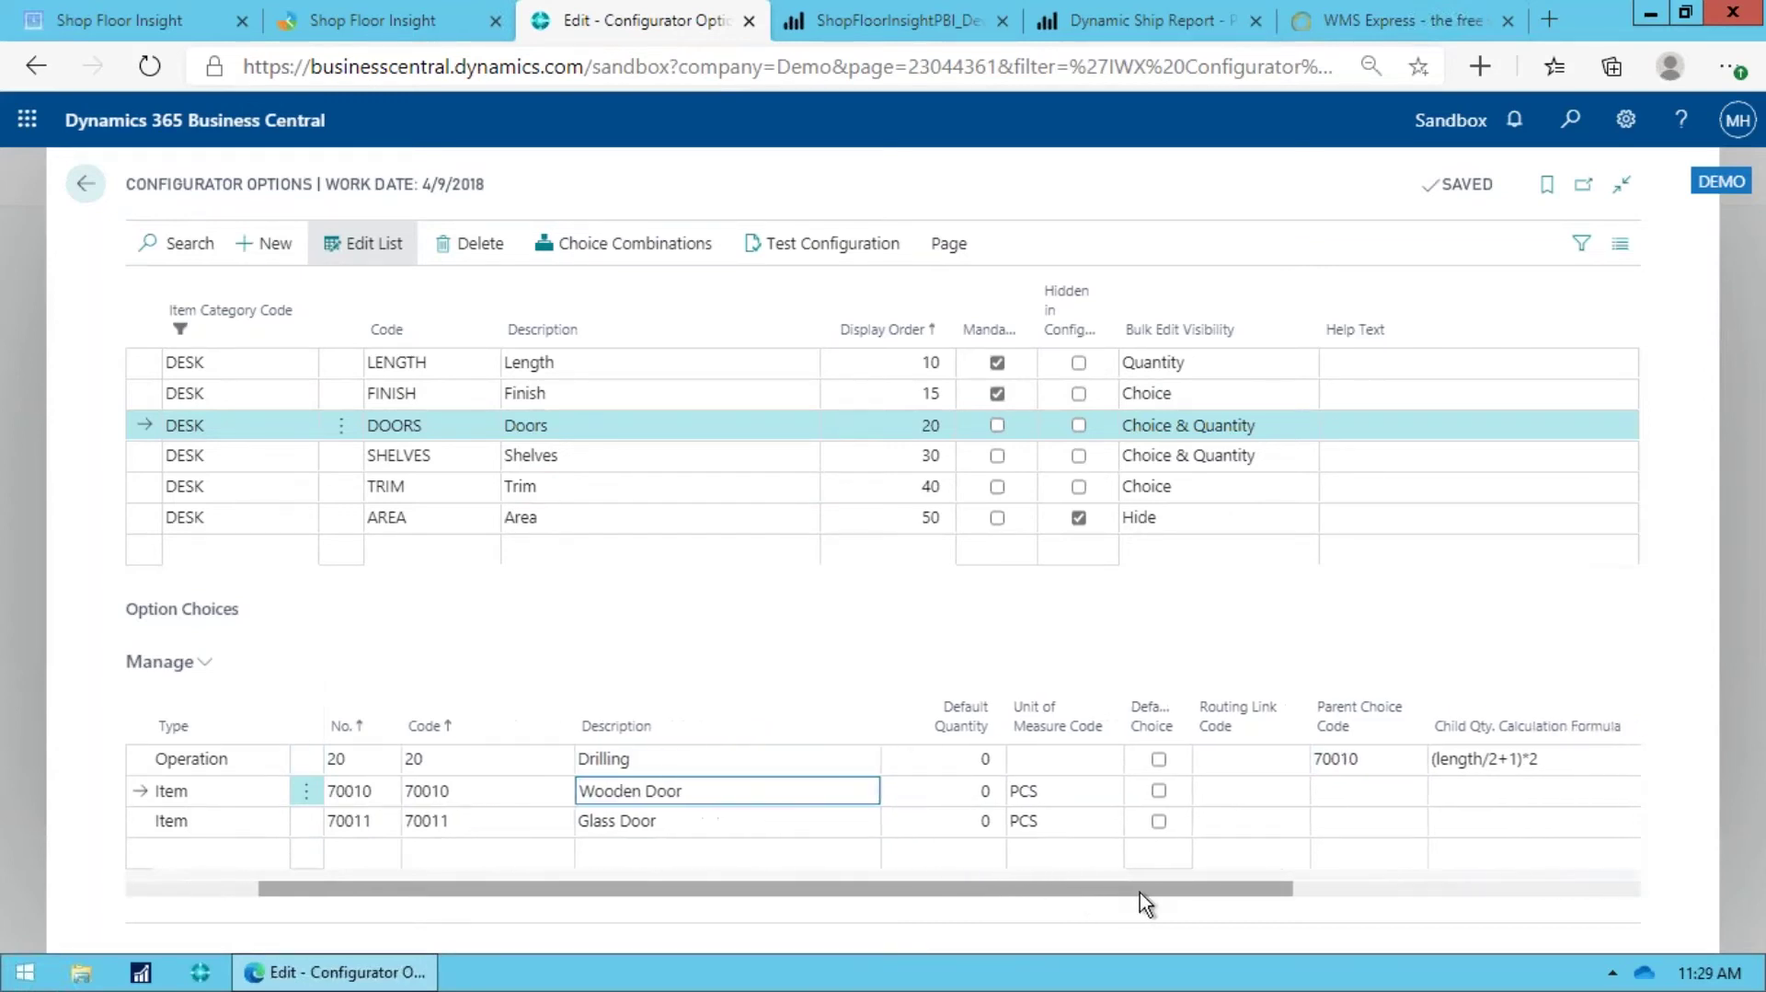
click(1489, 762)
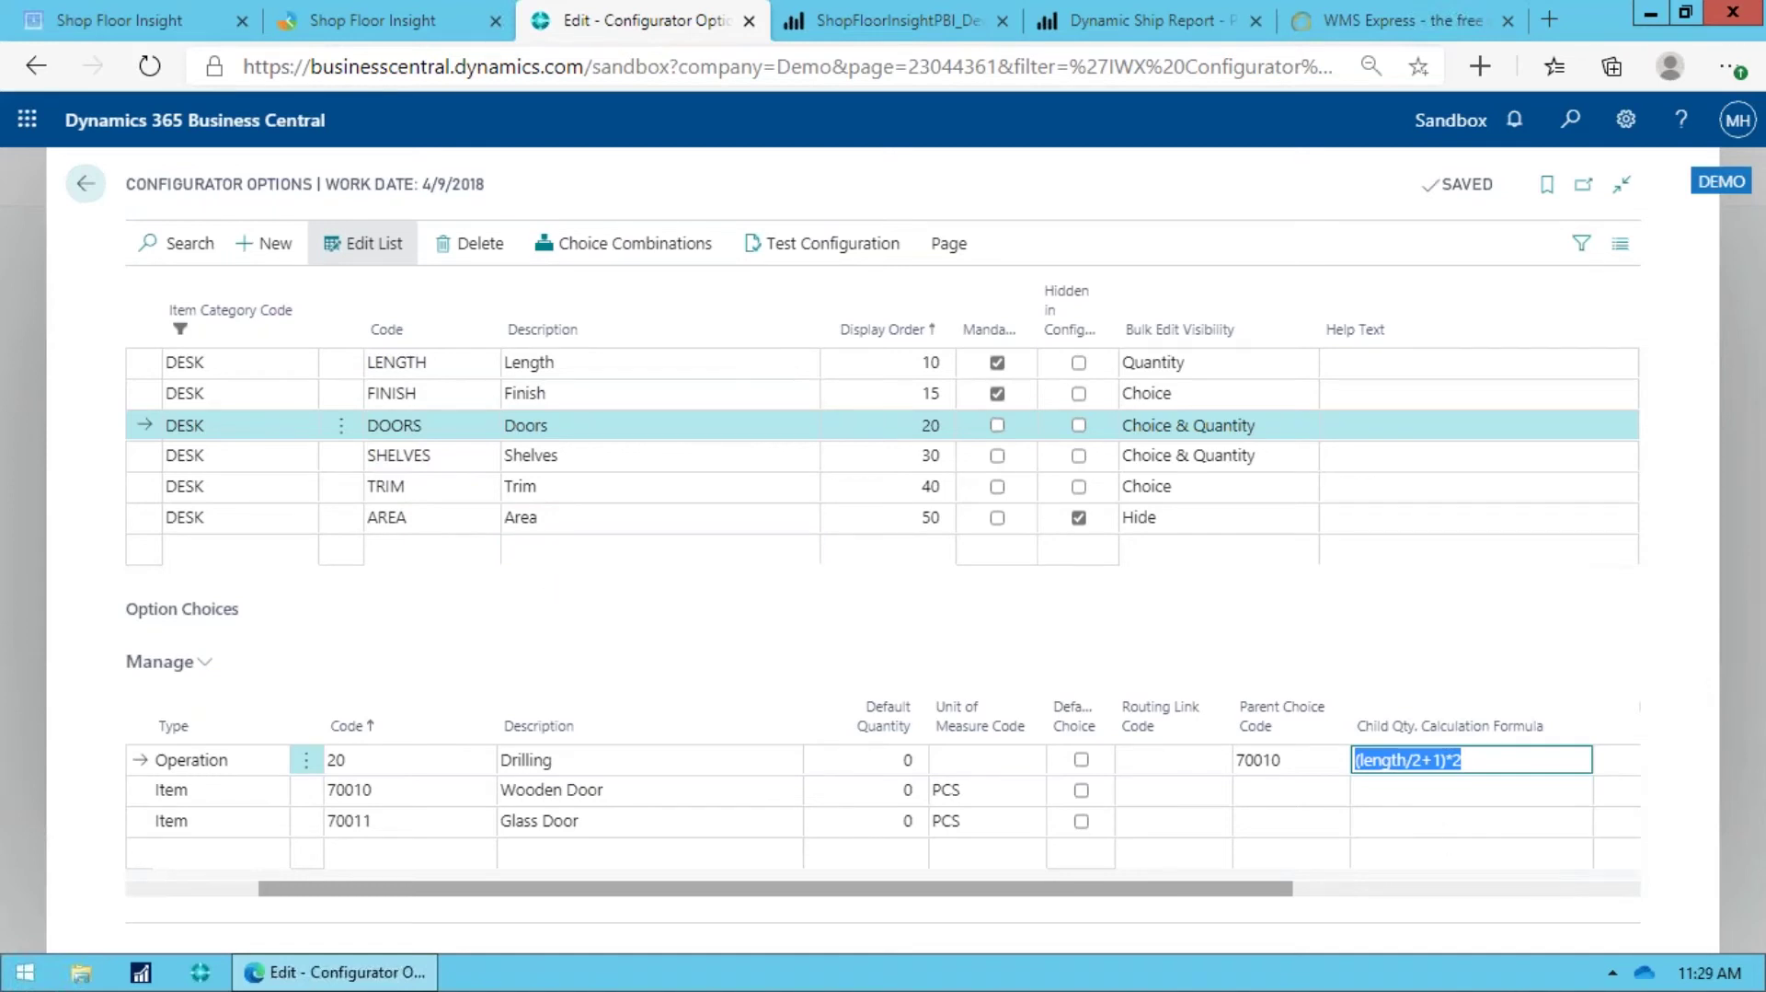
click(1407, 762)
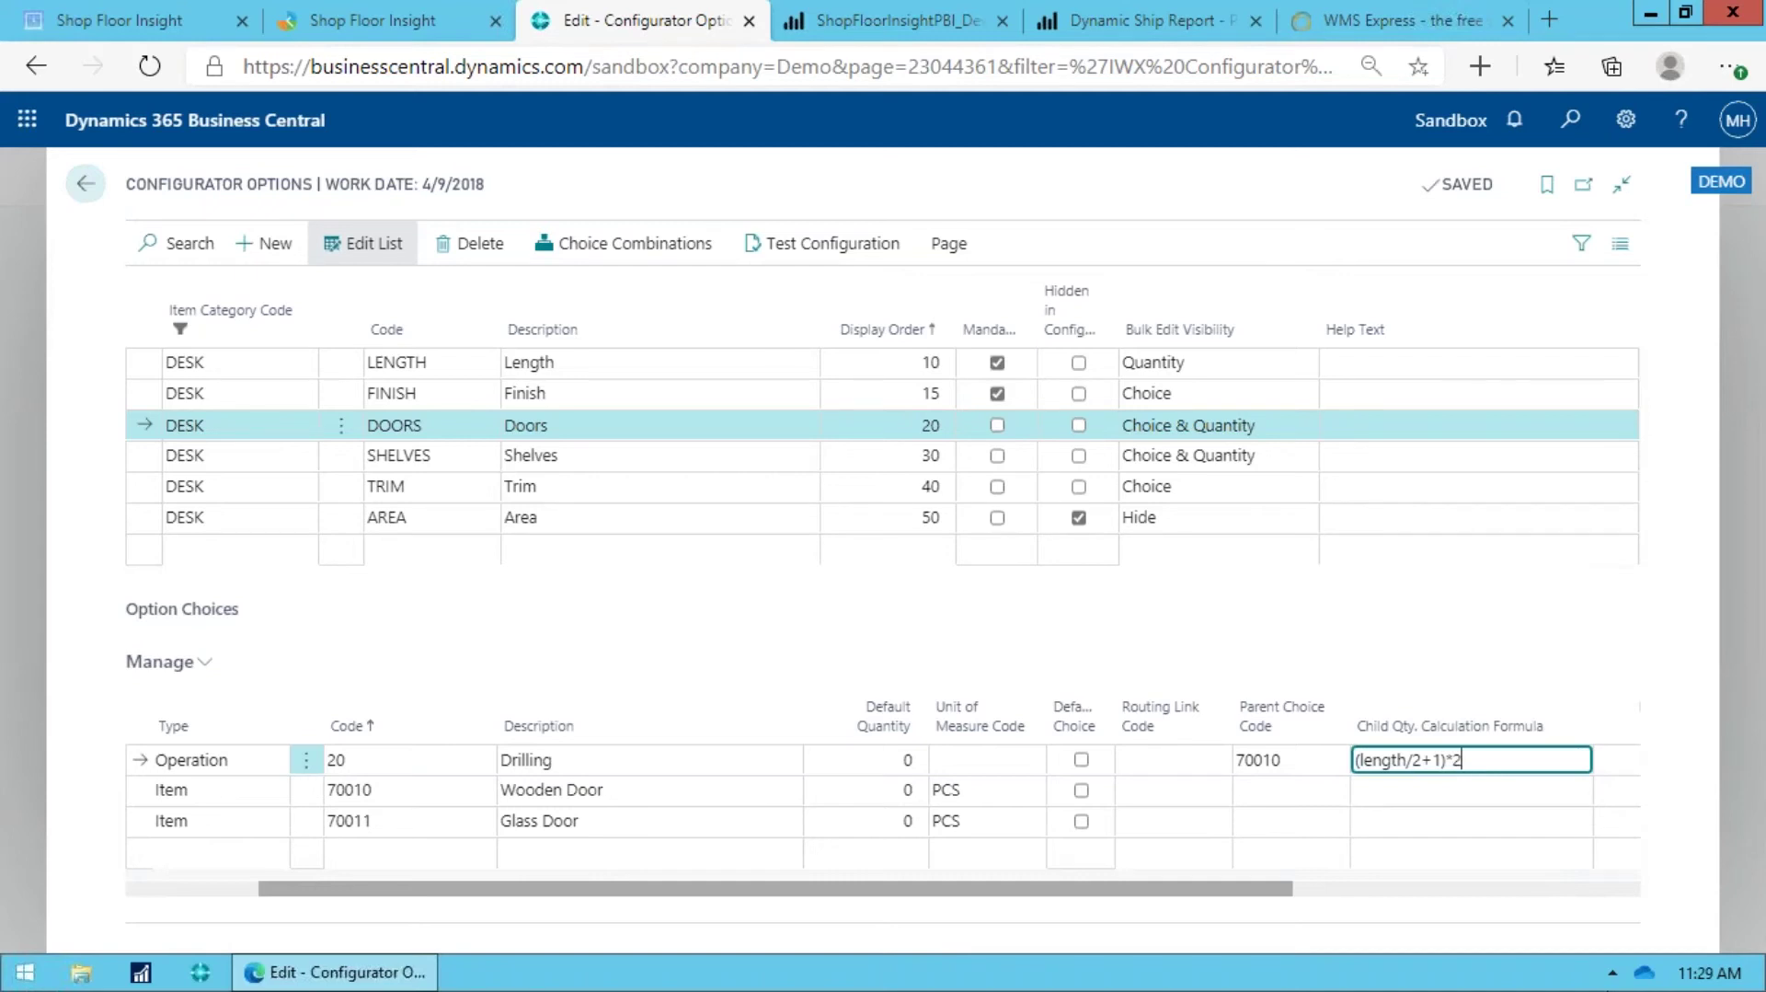
key(Down)
key(Up)
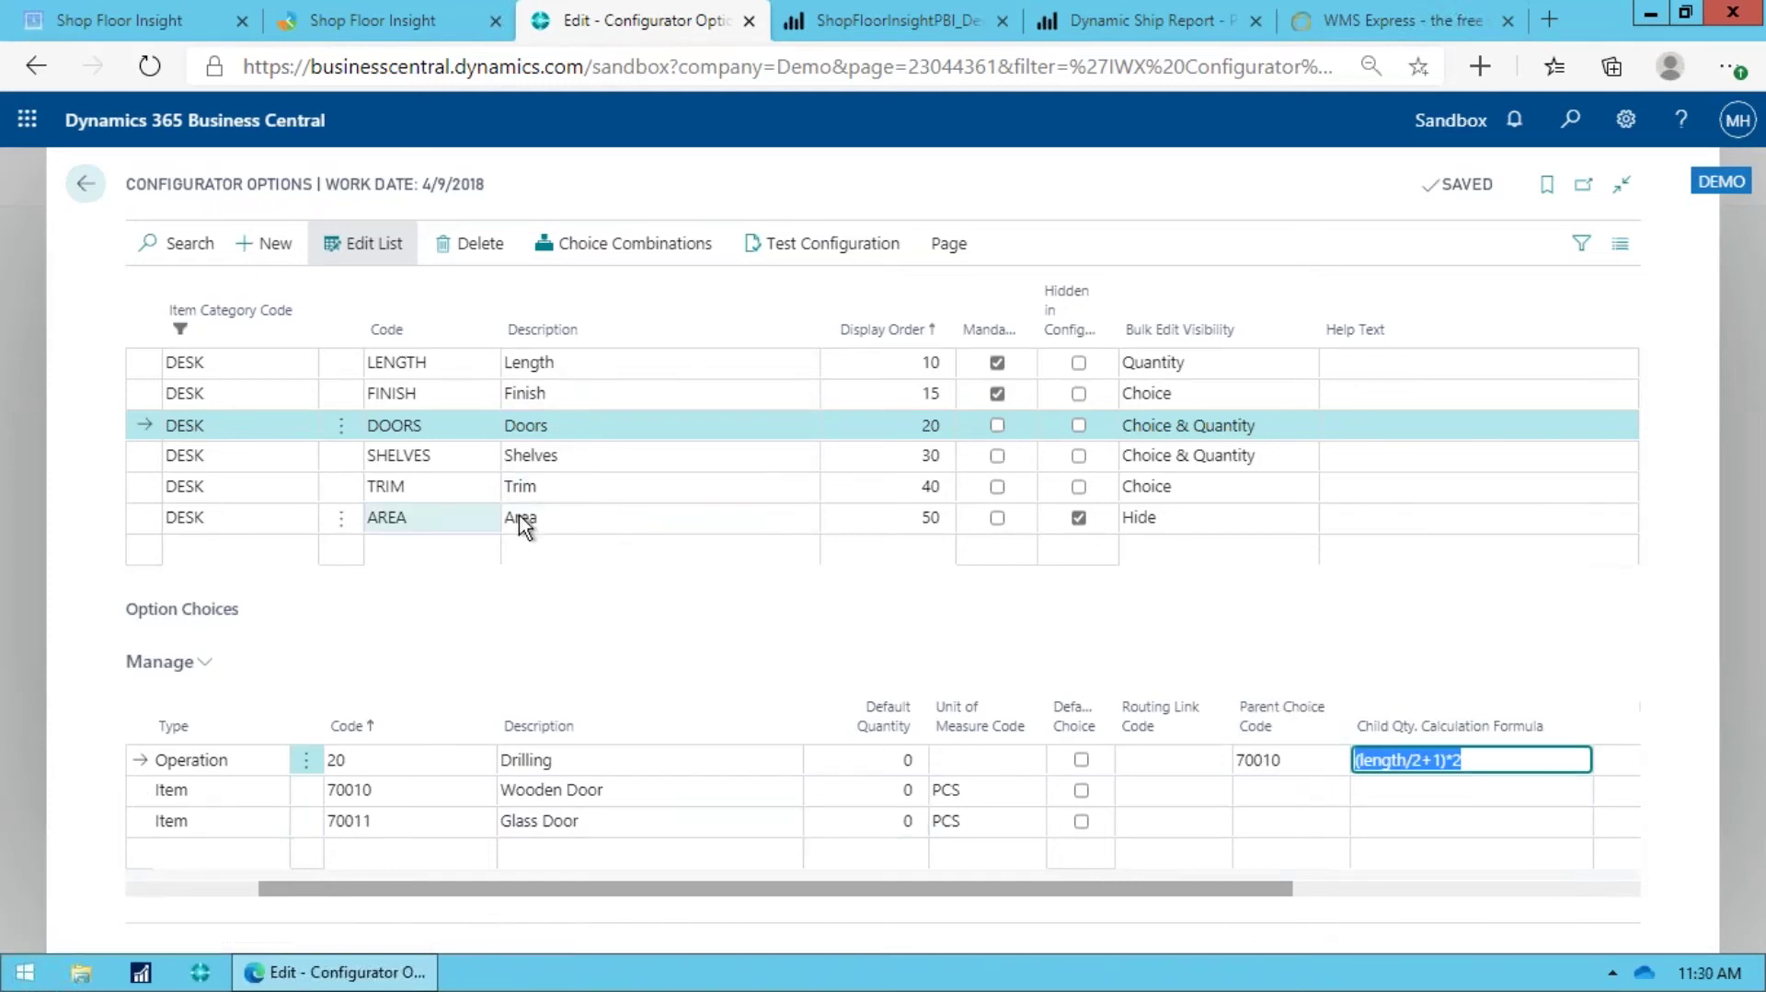
Step: Open the choice combinations for DESK and examine the LENGTH-to-TRIM rule's selected choice, quantity limits and interaction type
click(631, 252)
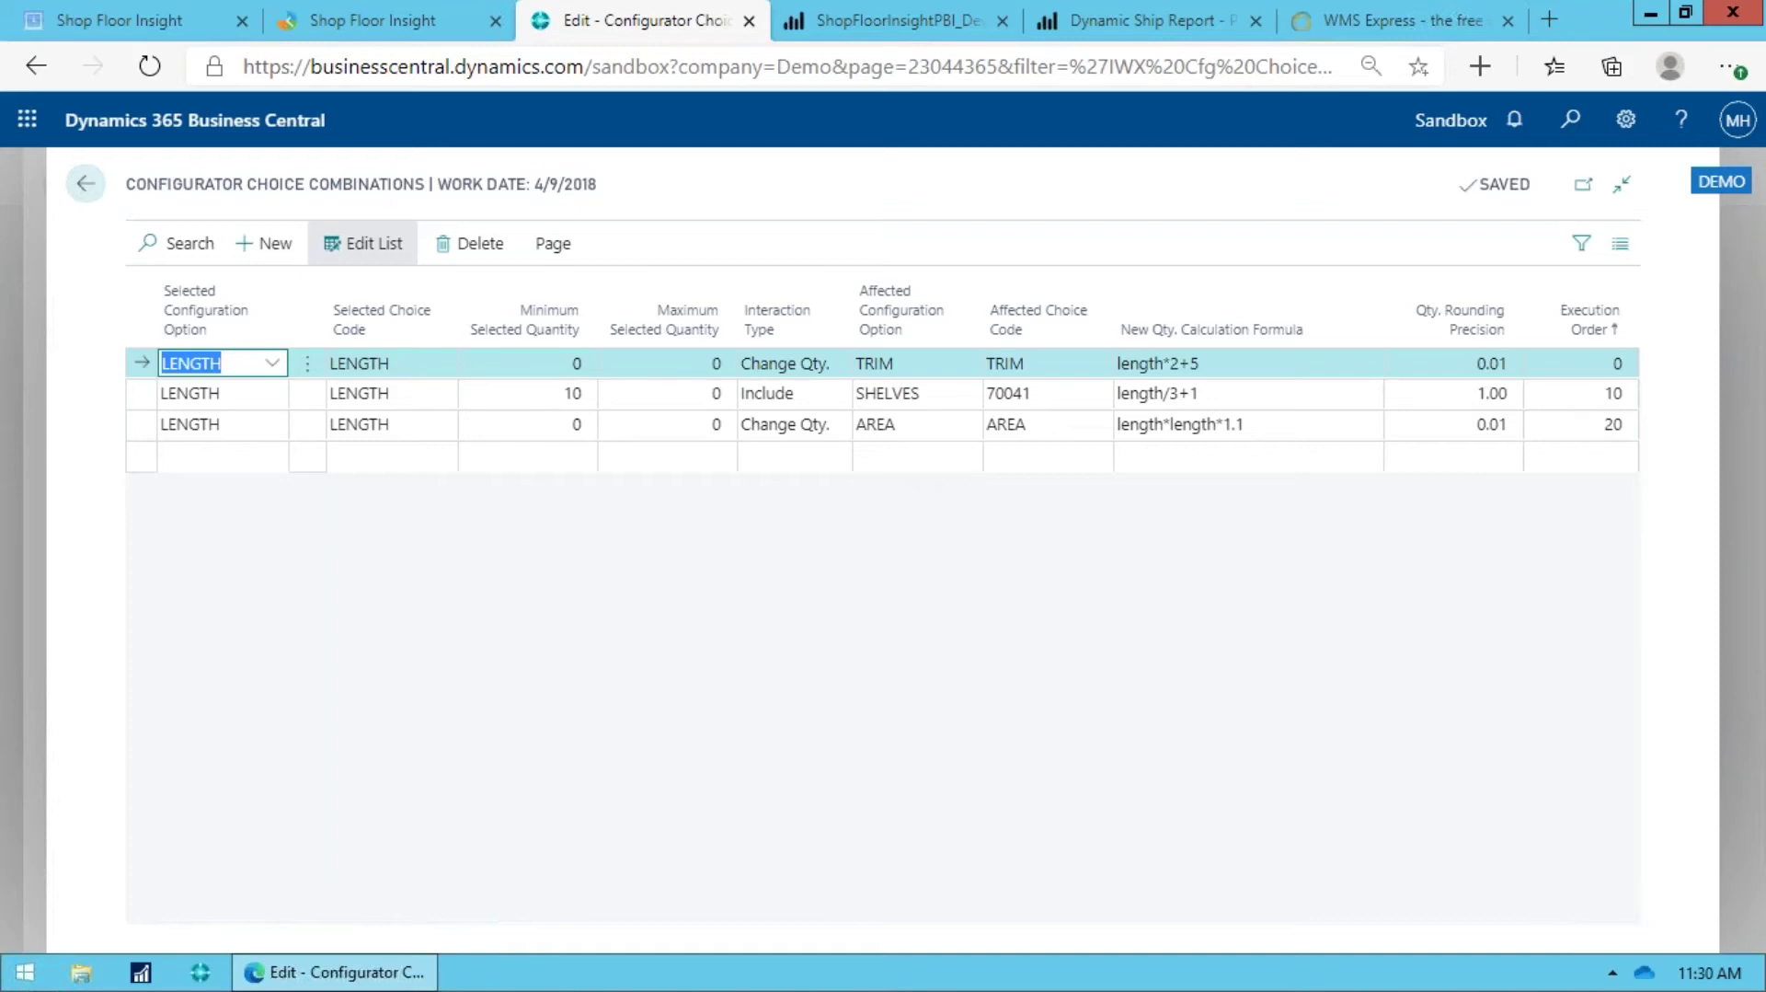
key(Tab)
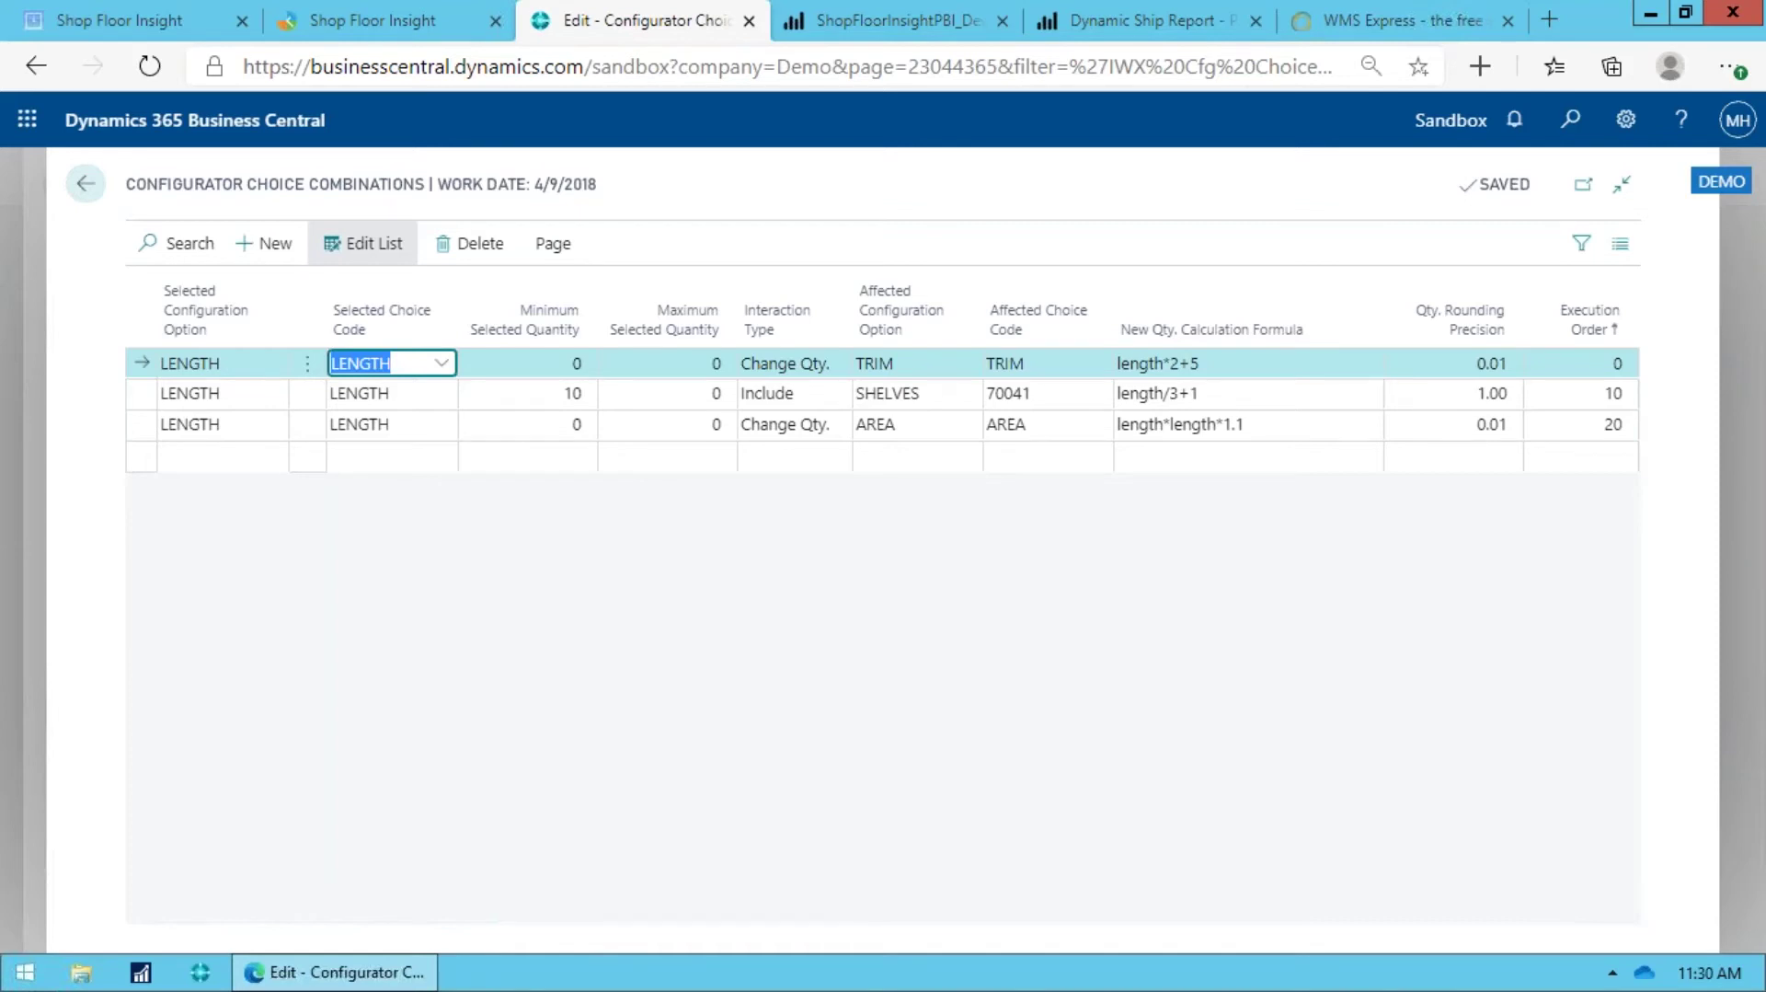
key(Tab)
key(Tab)
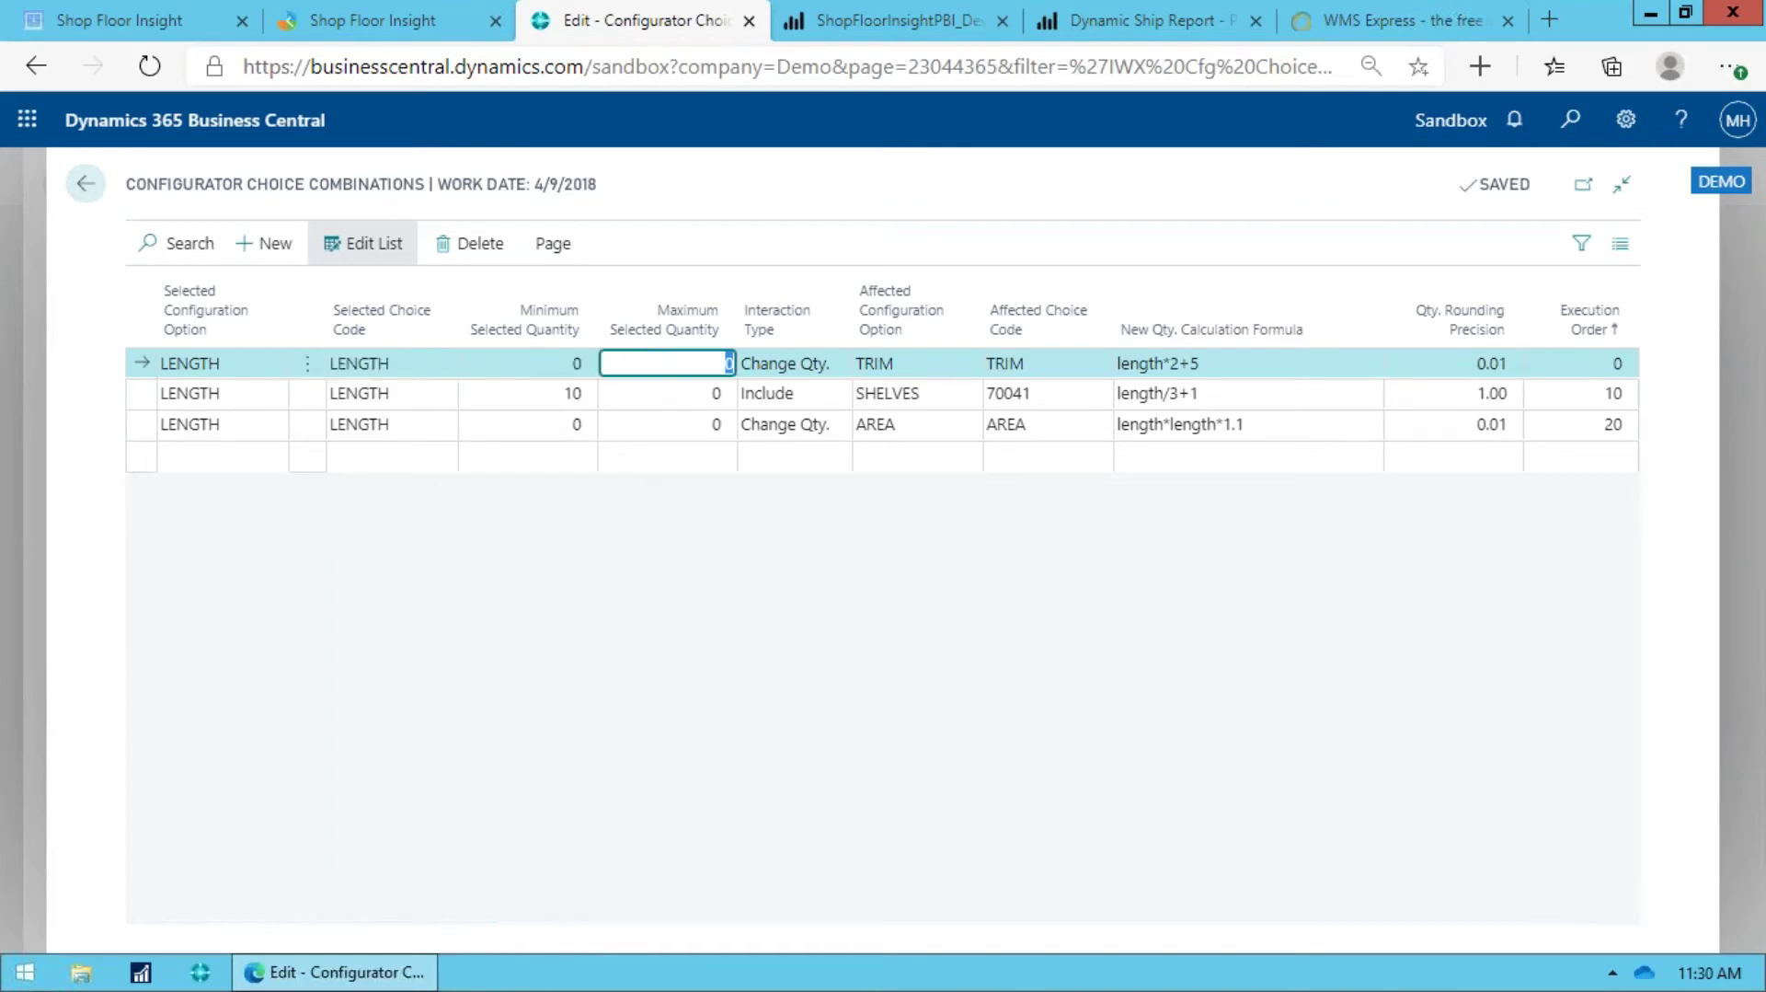
key(shift+Tab)
key(shift+Tab)
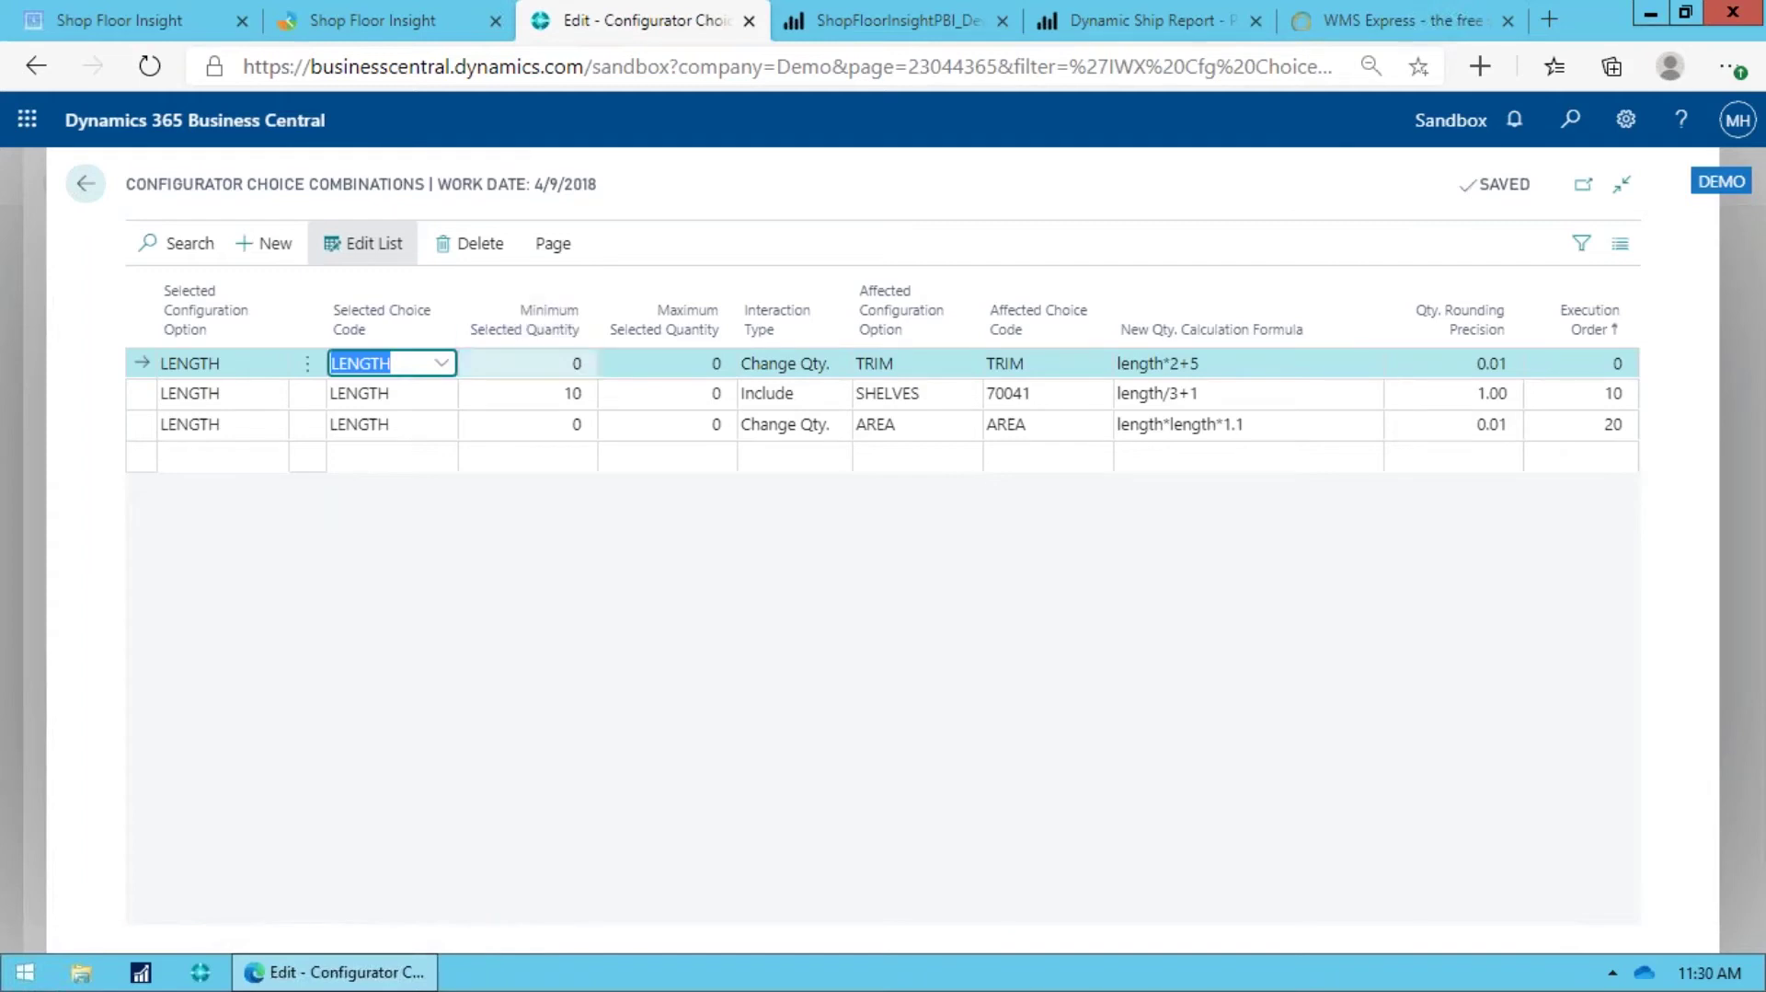
key(Tab)
key(Tab)
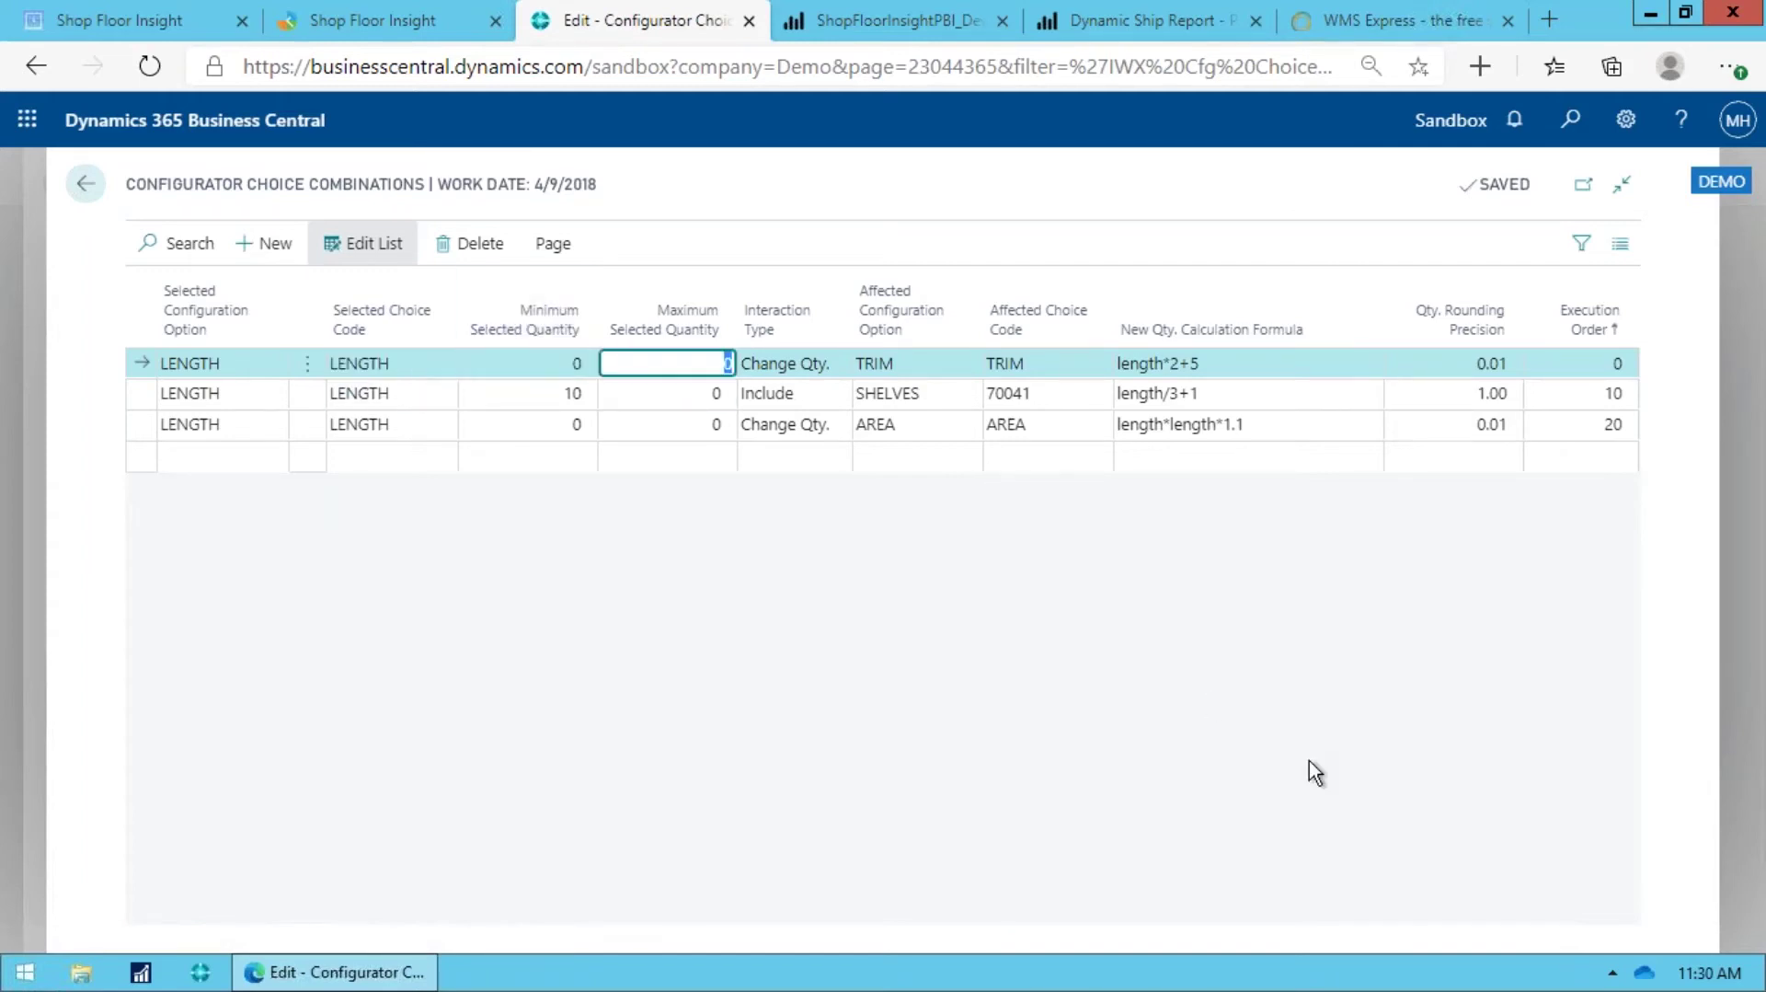
key(Tab)
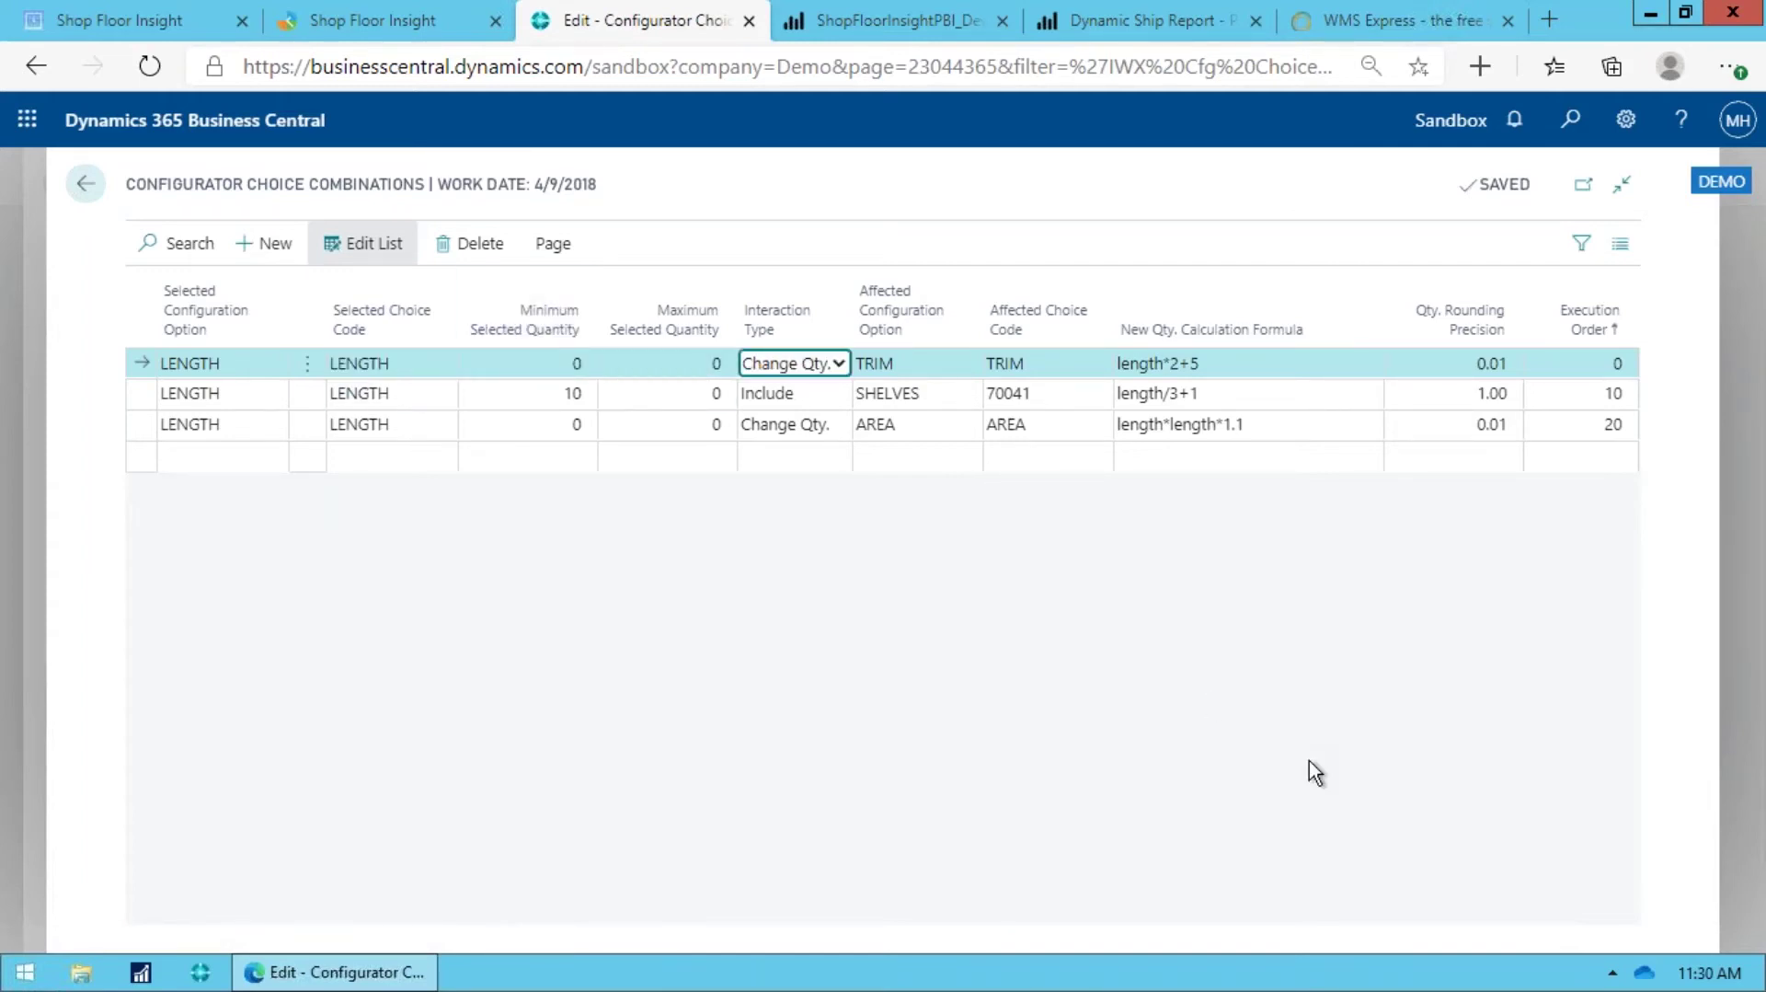
Step: Examine the affected option, affected choice and new quantity calculation formula of the LENGTH-to-TRIM rule
key(Tab)
key(Tab)
key(Tab)
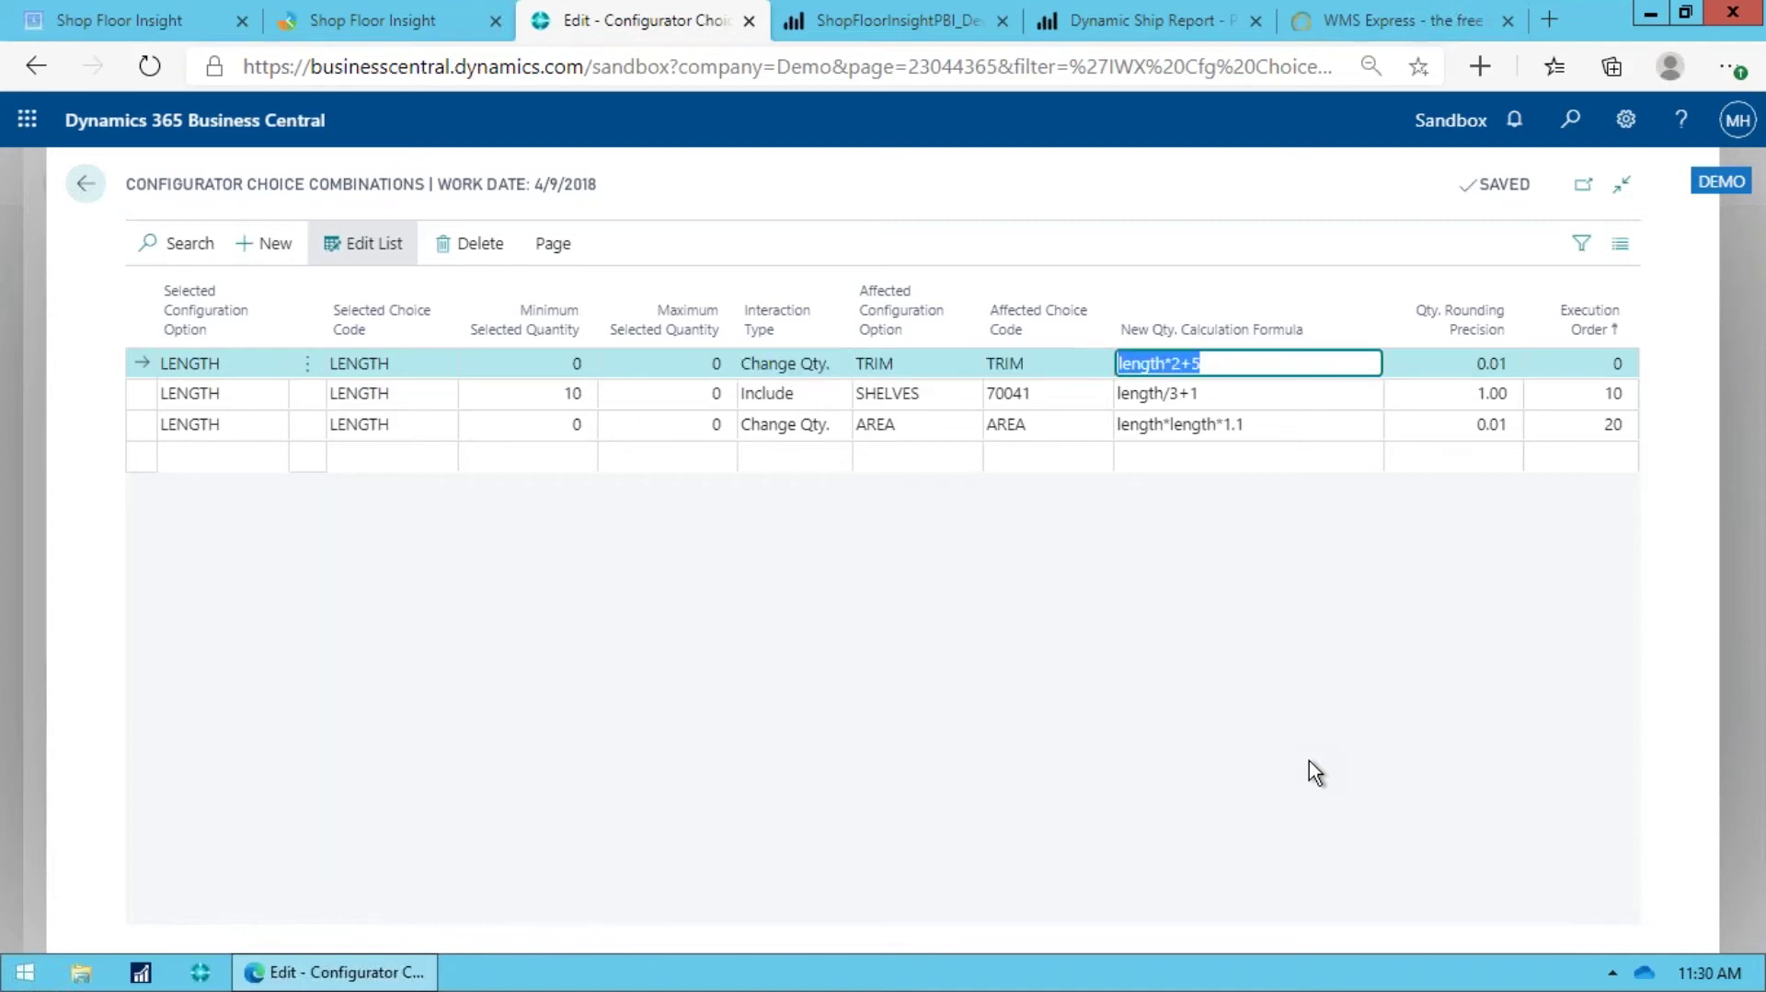
click(1235, 361)
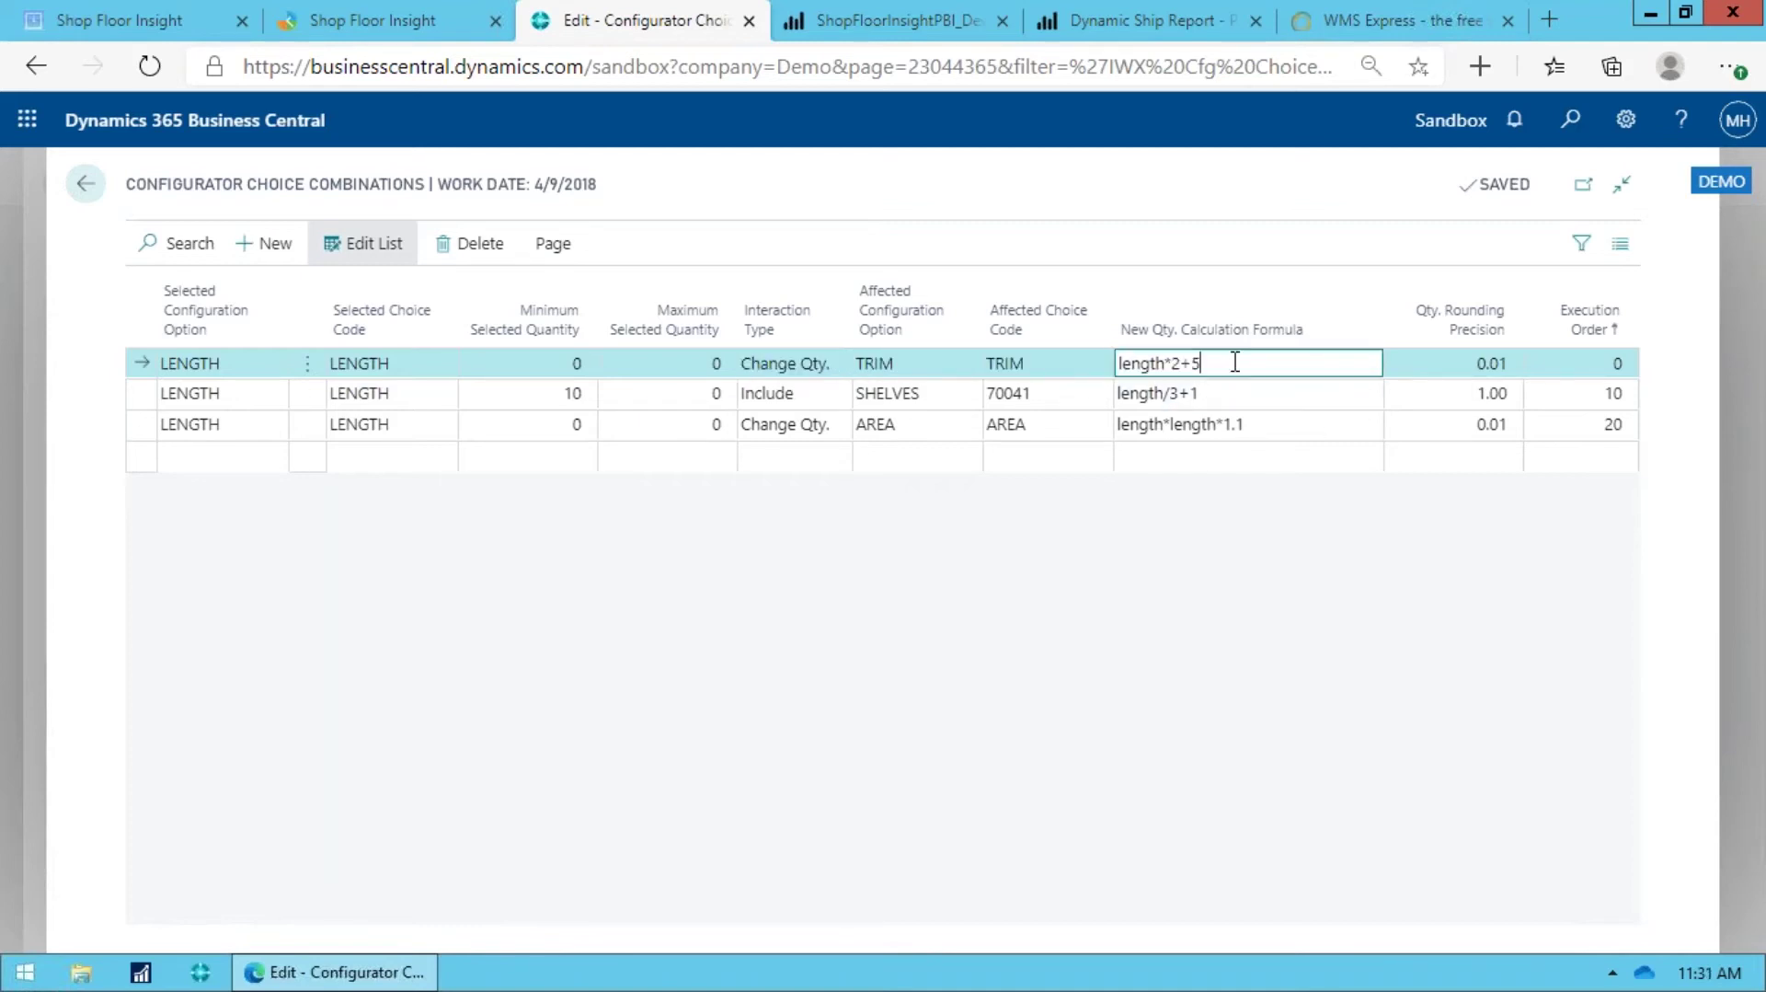
key(Left)
key(Left)
key(Left)
key(Right)
key(Right)
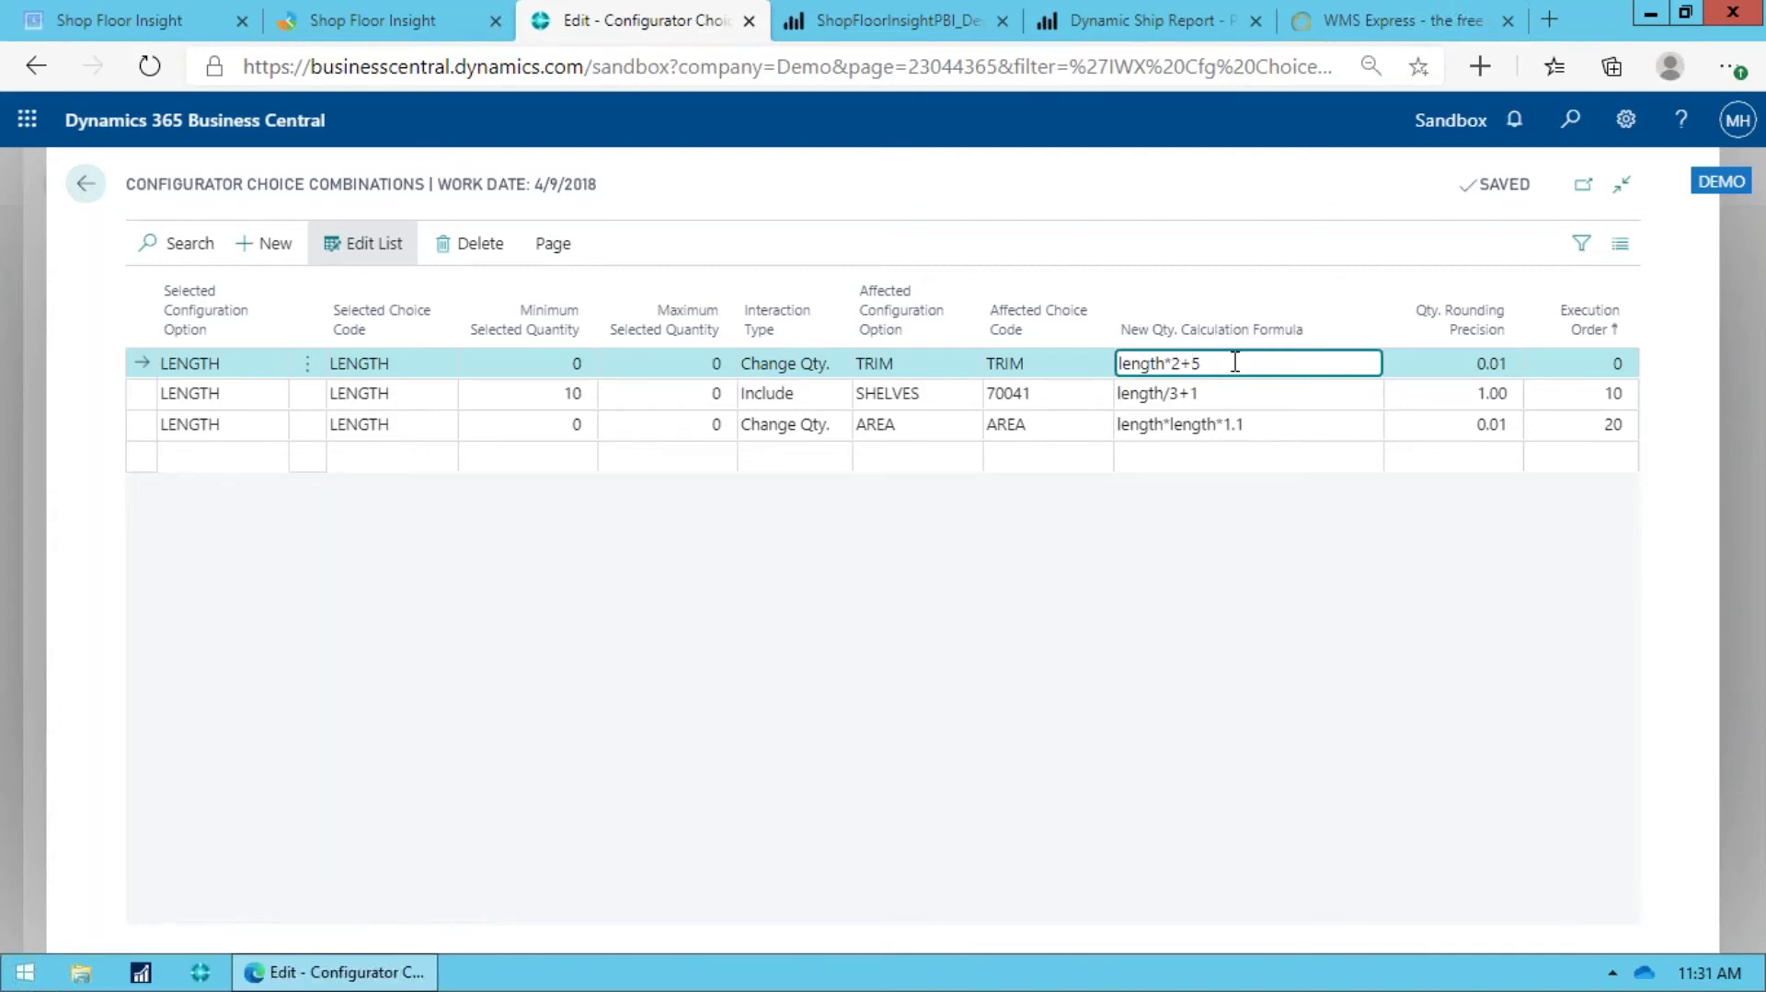
Step: Examine the SHELVES rule's minimum quantity and available interaction types, keep Include selected, and leave the choice combinations
key(Down)
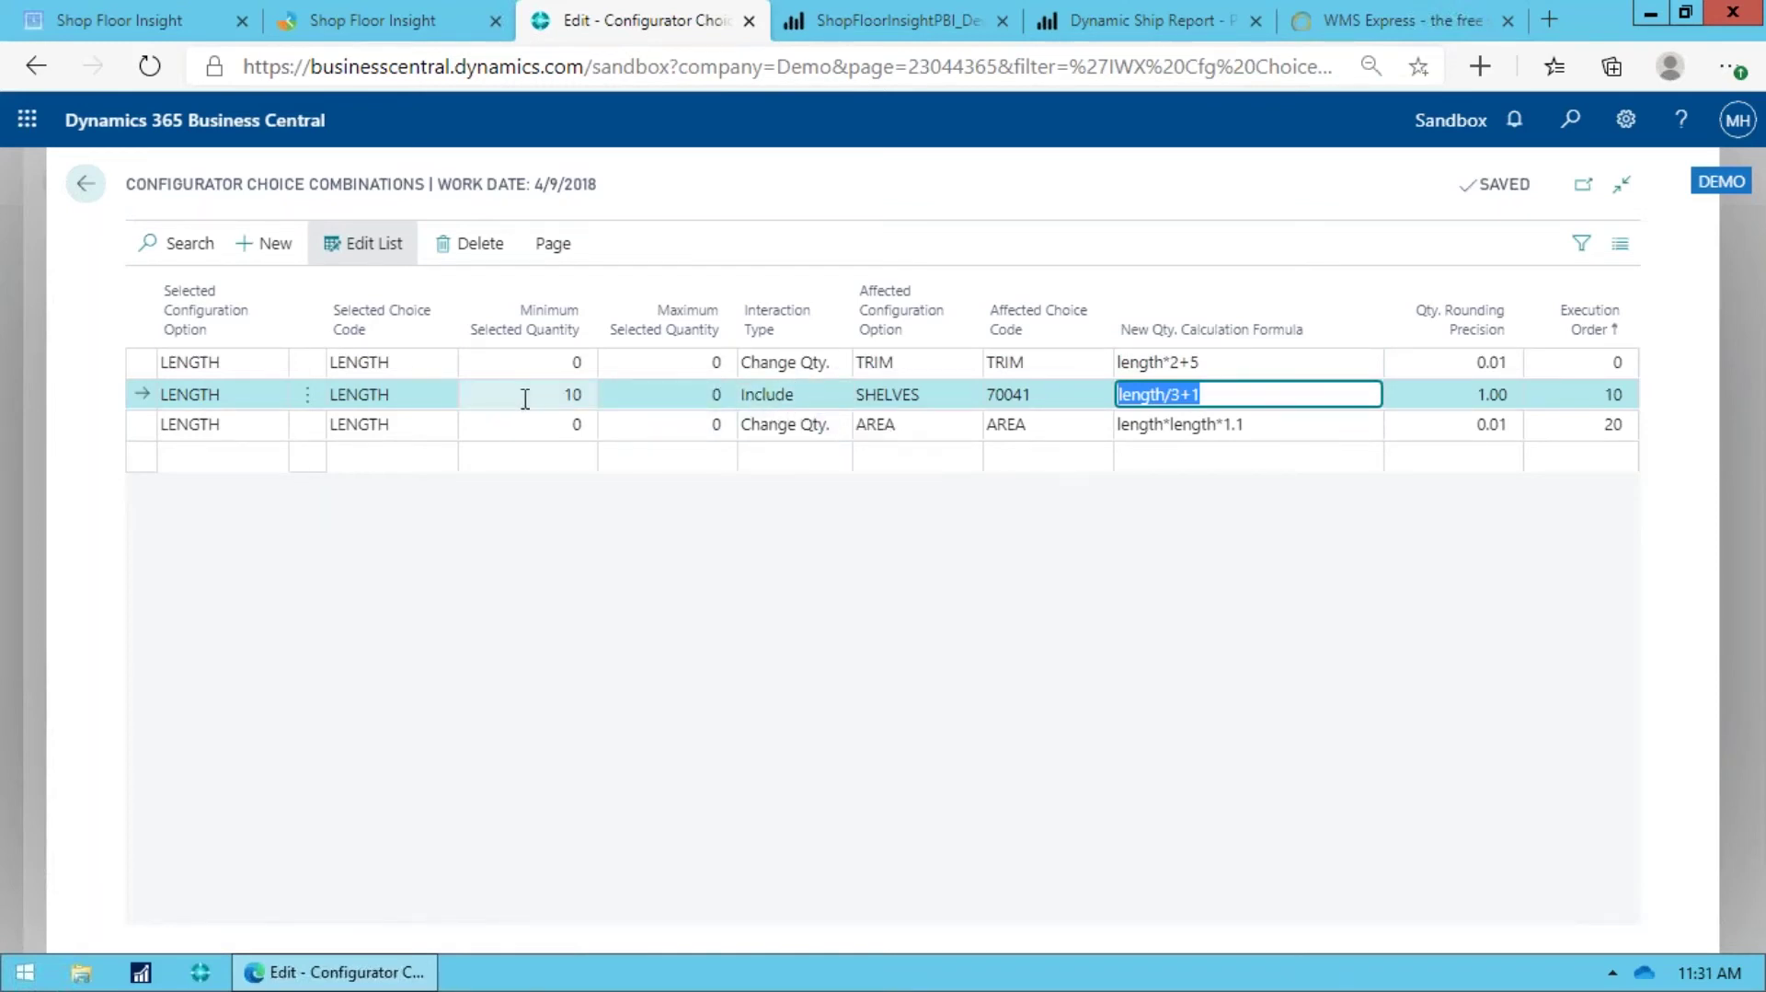
click(571, 401)
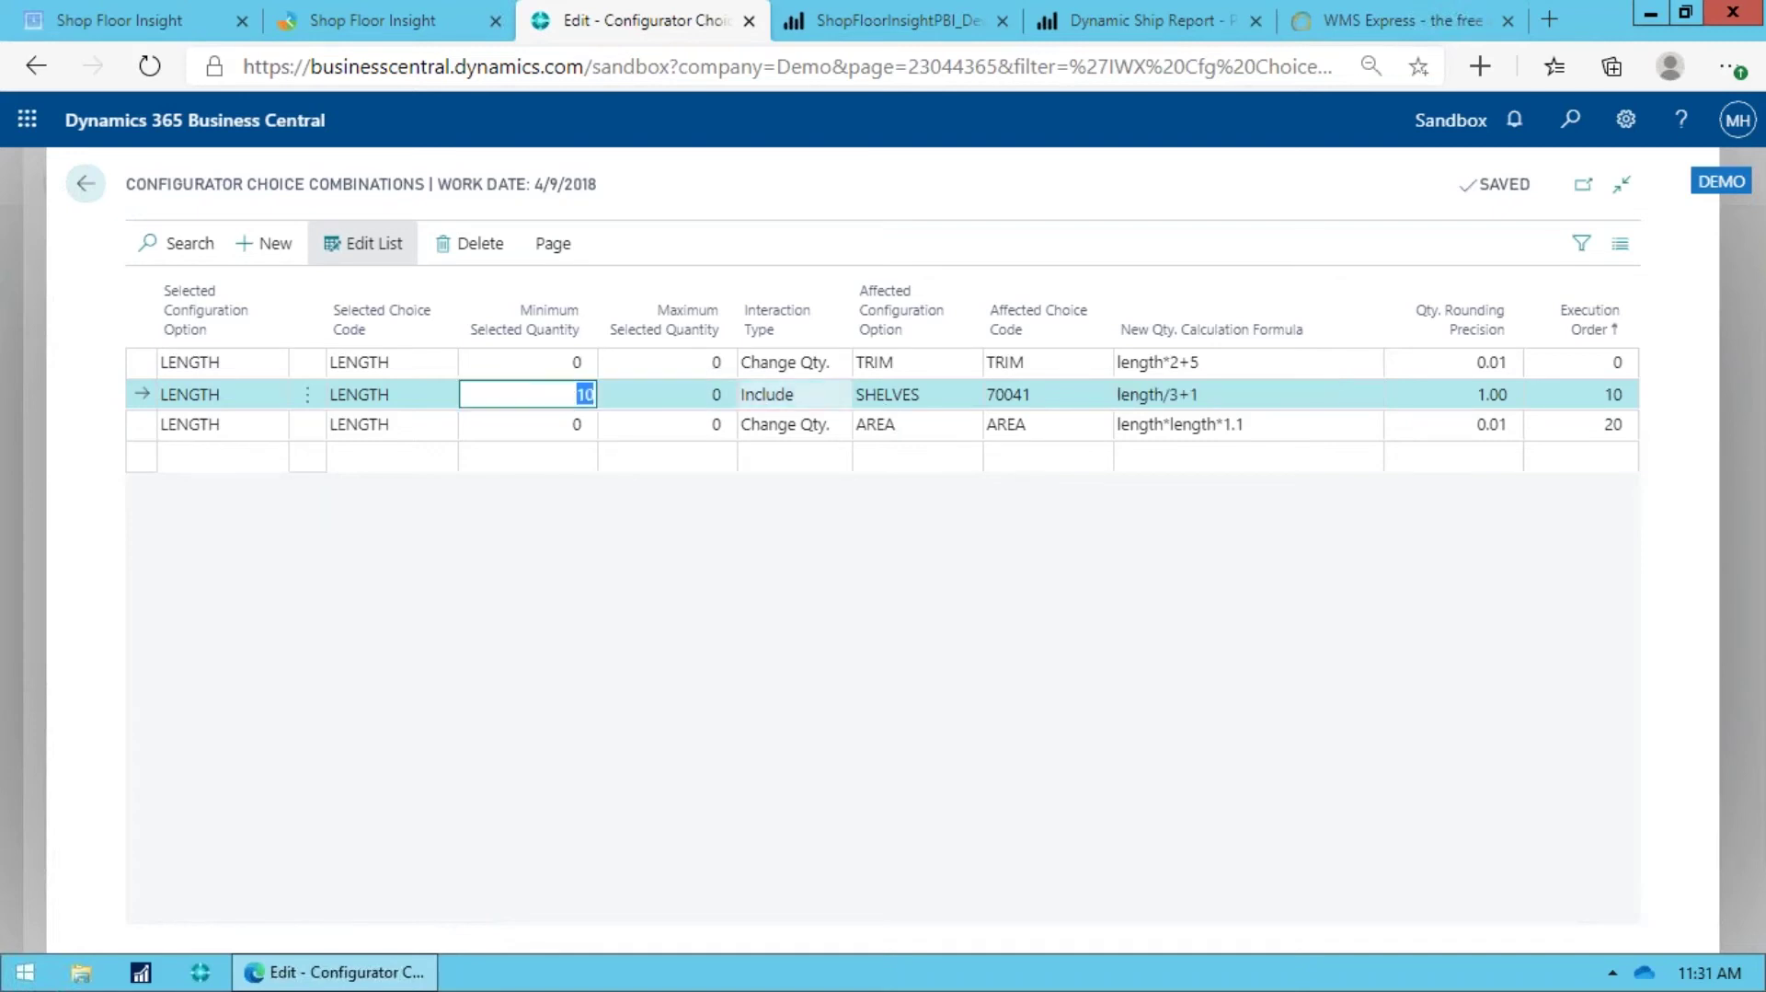
click(831, 401)
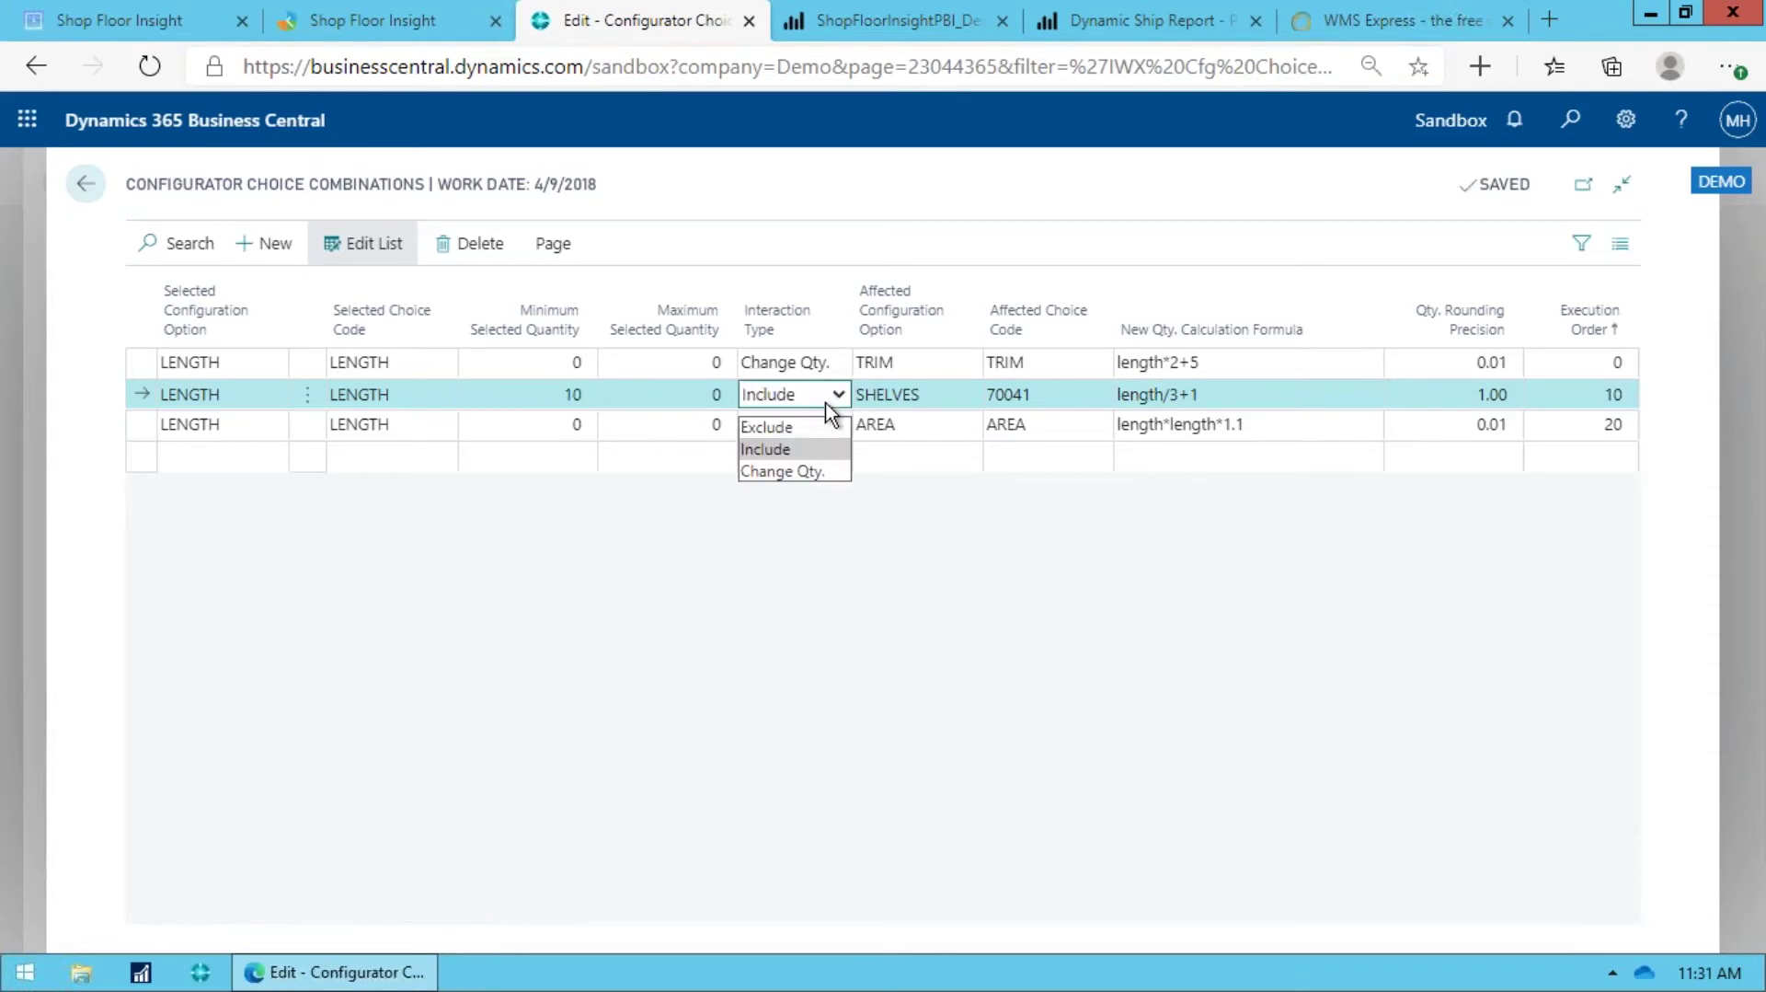
click(831, 449)
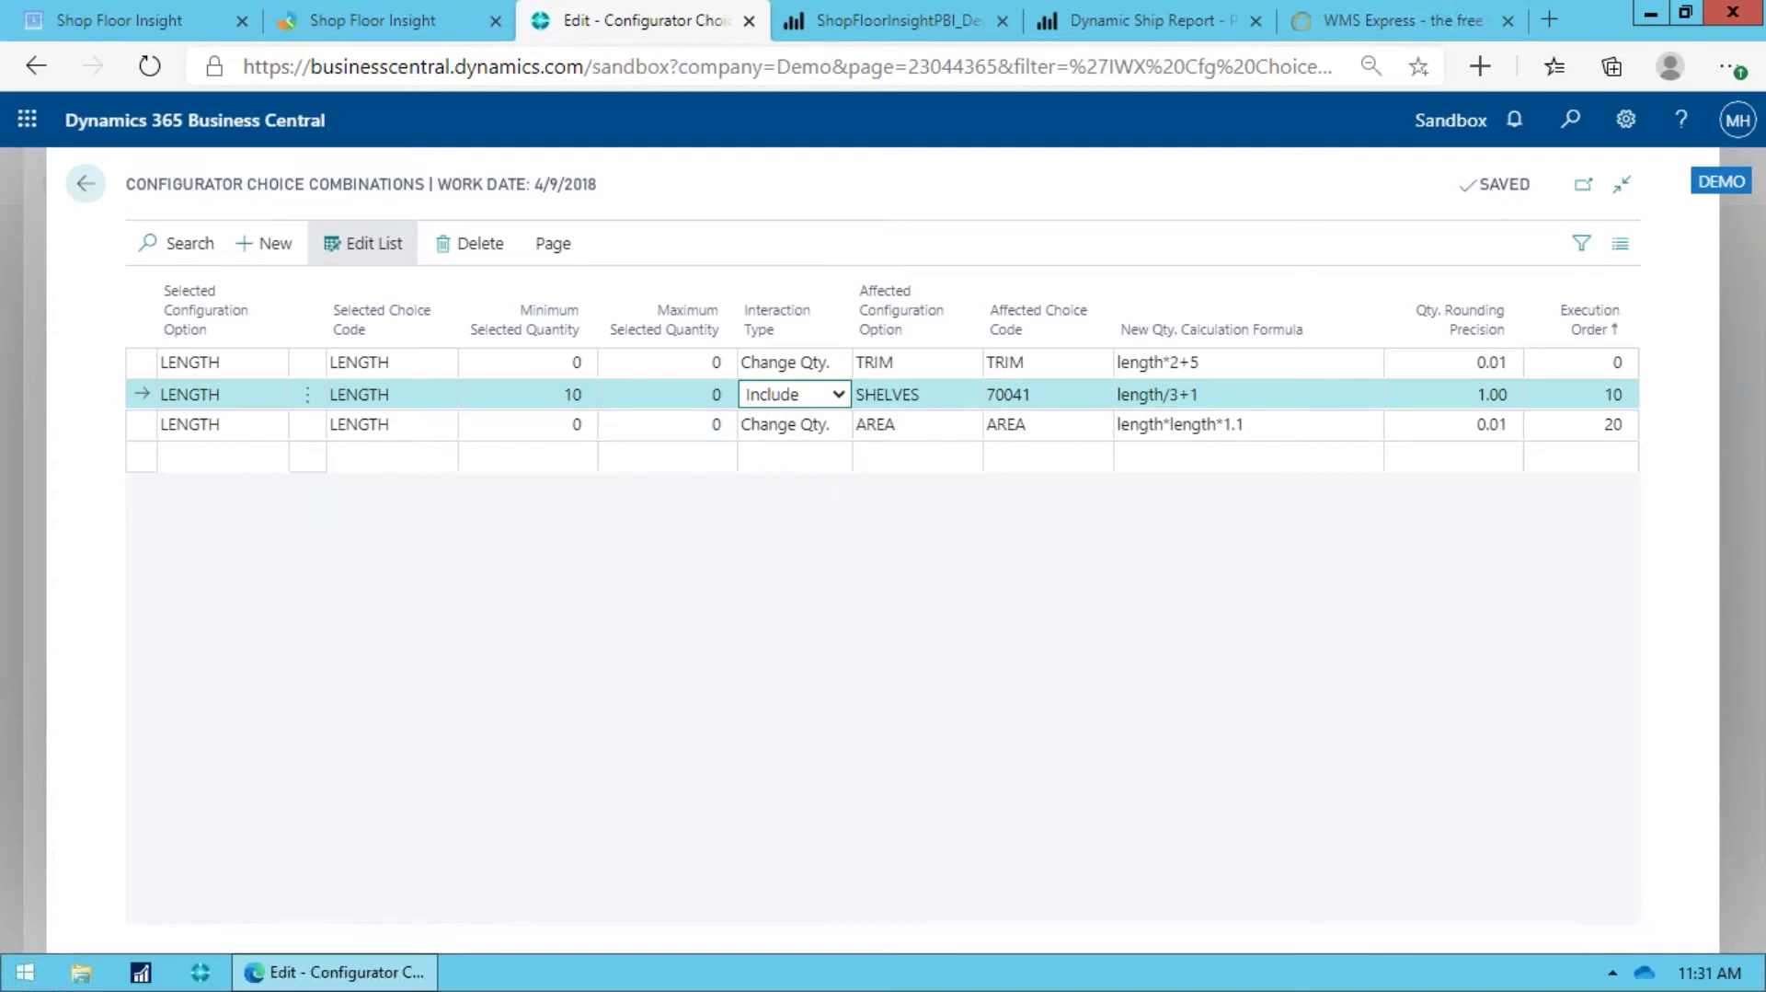
key(Tab)
key(Escape)
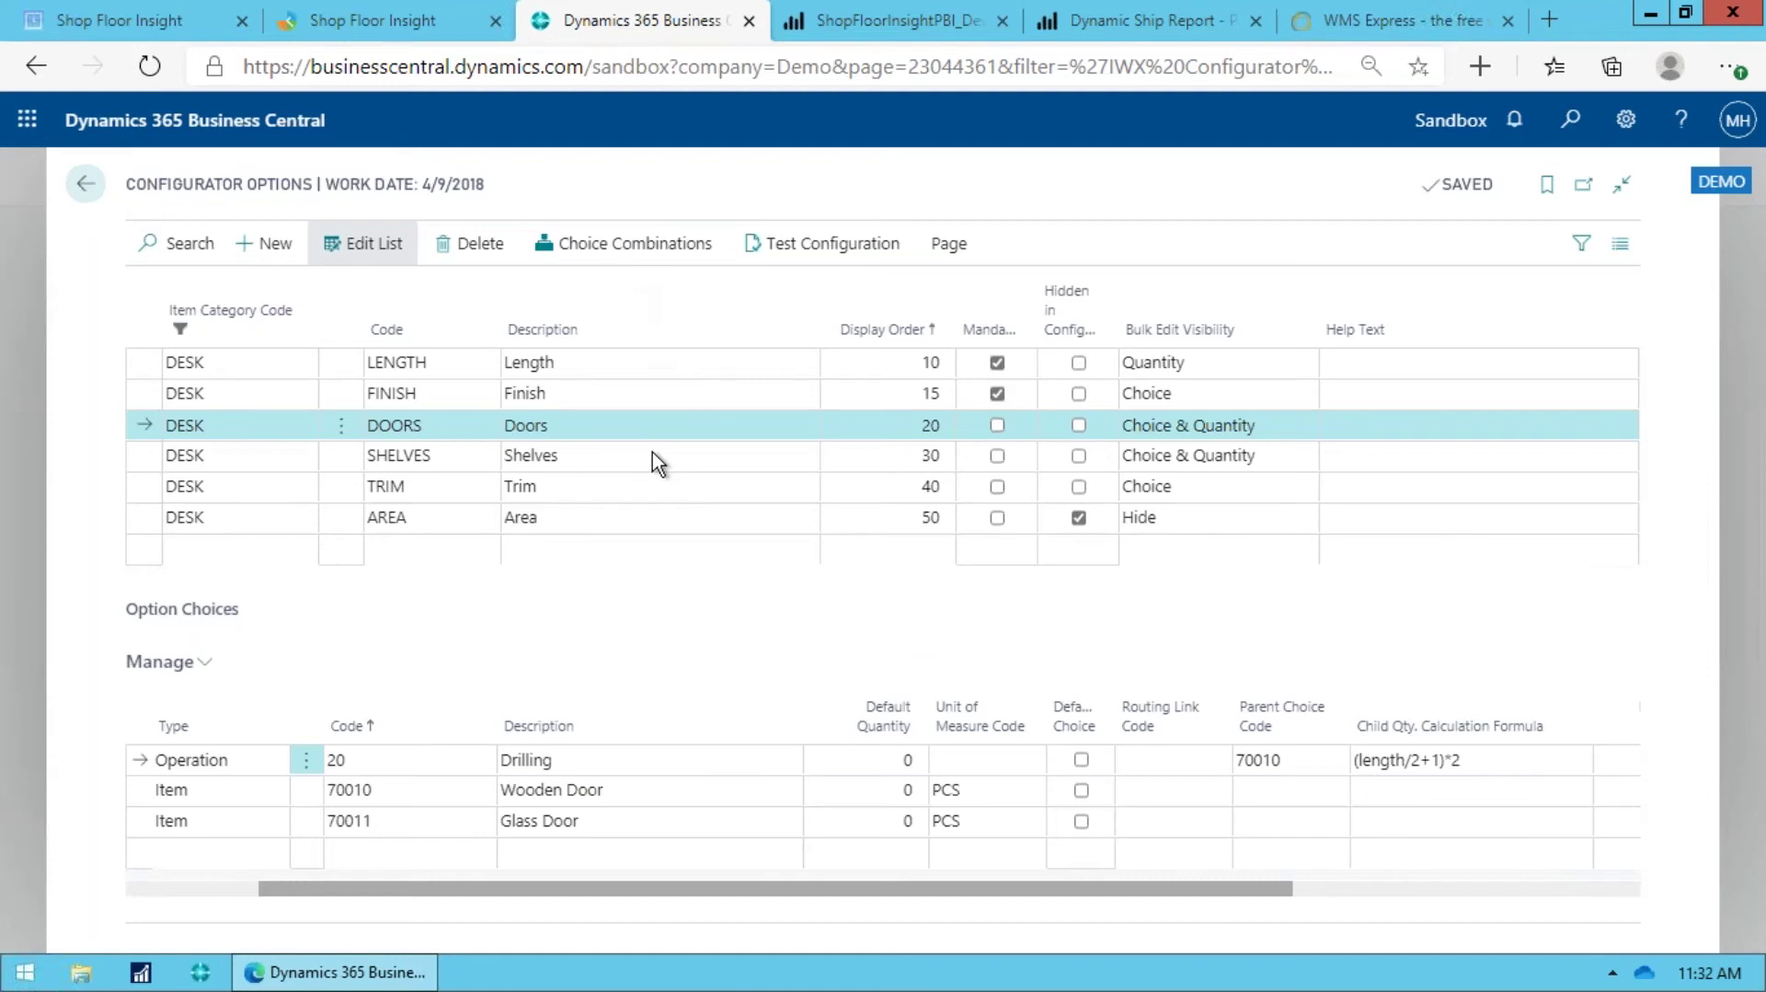
Step: Return to the configurator item categories and open the configurator options of the PC-OFFICE category
click(585, 424)
key(Escape)
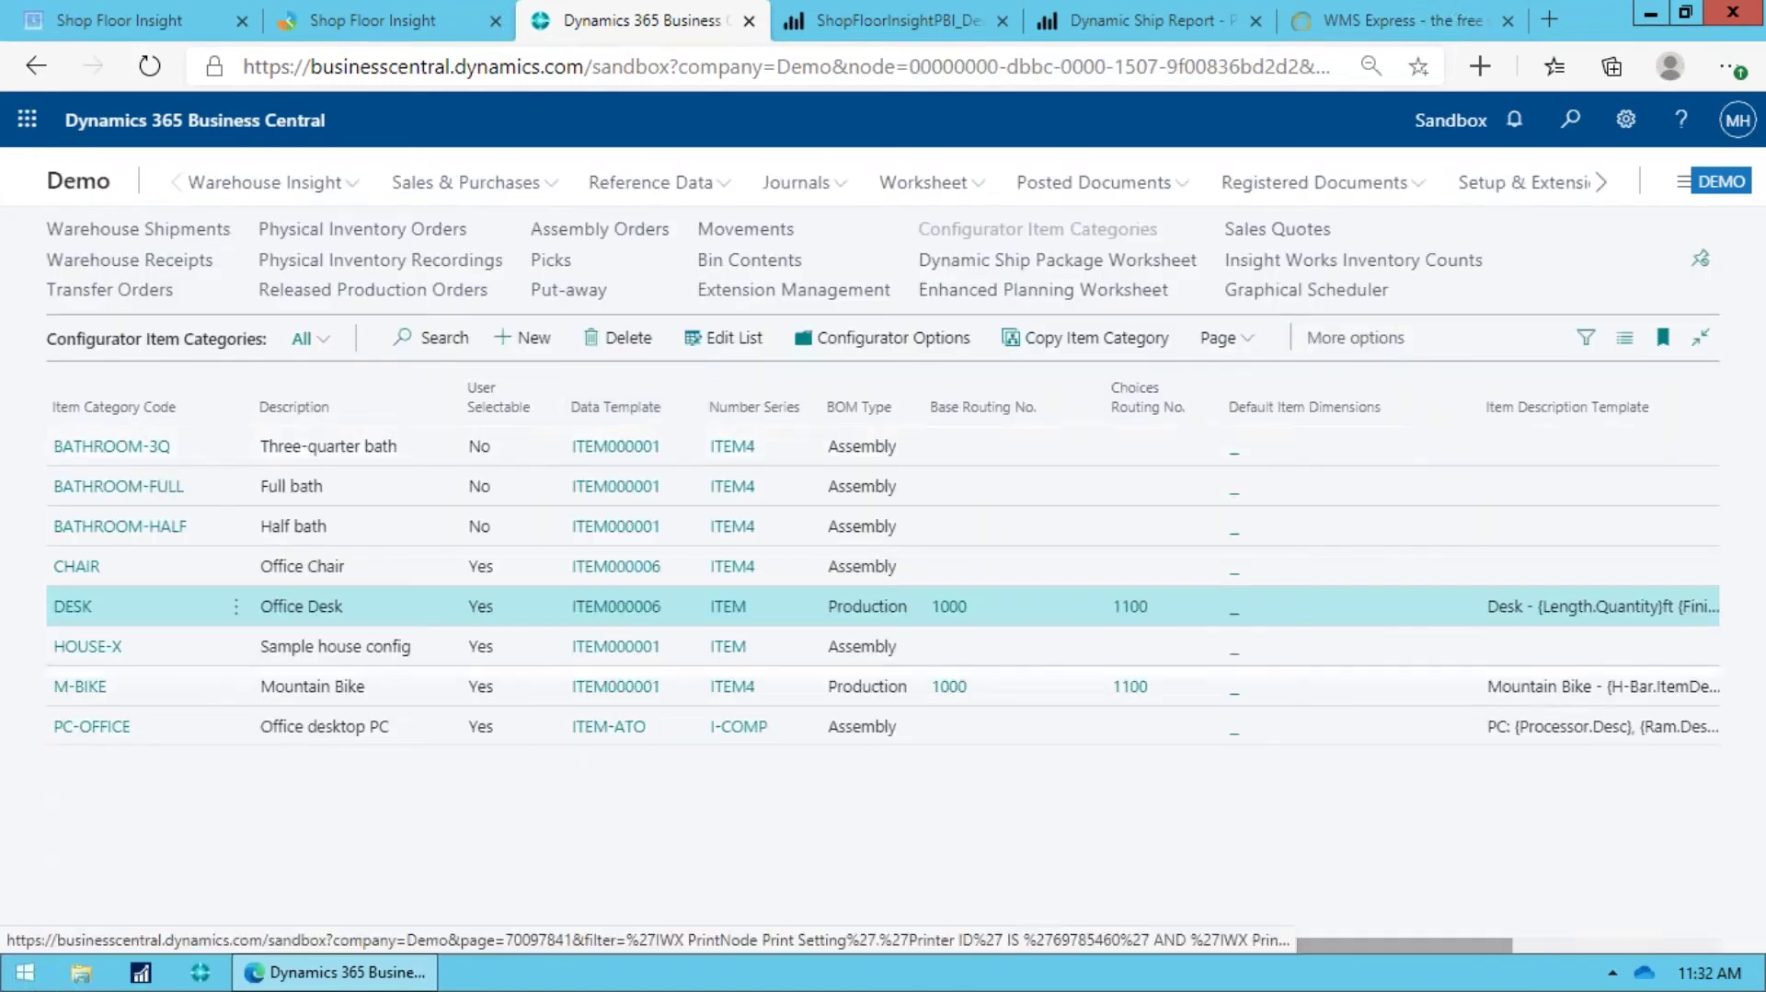
click(314, 738)
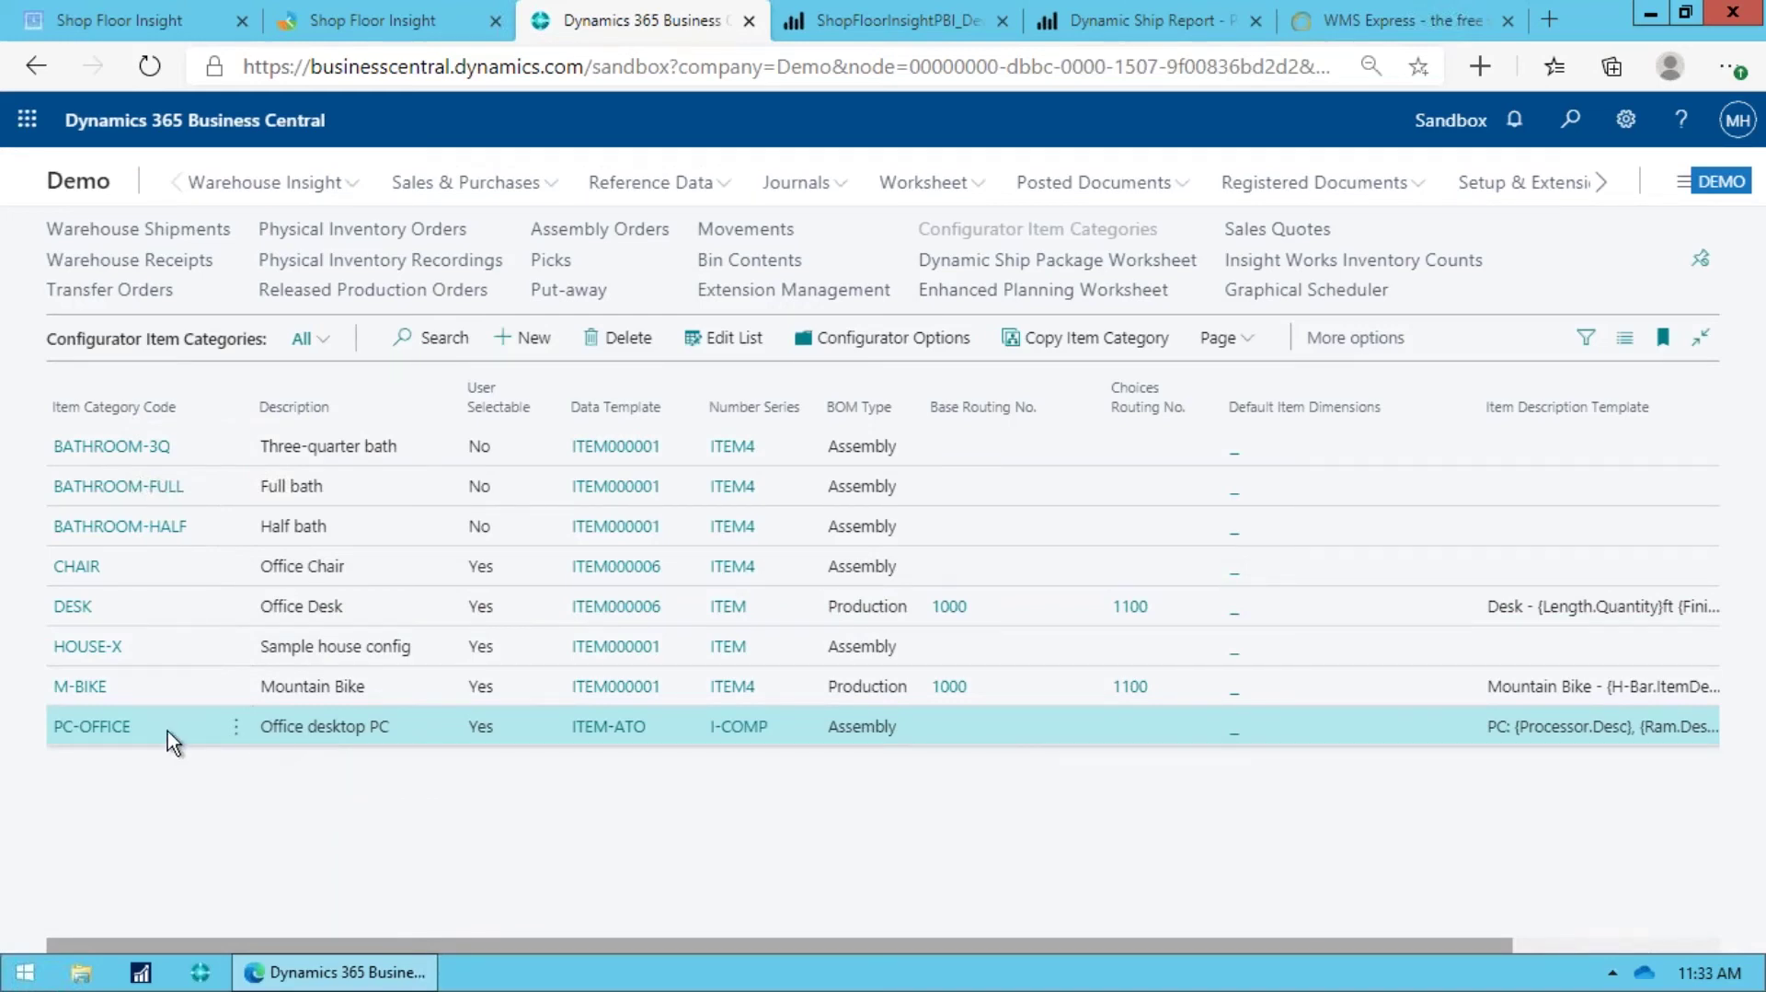
mouse_move(129, 733)
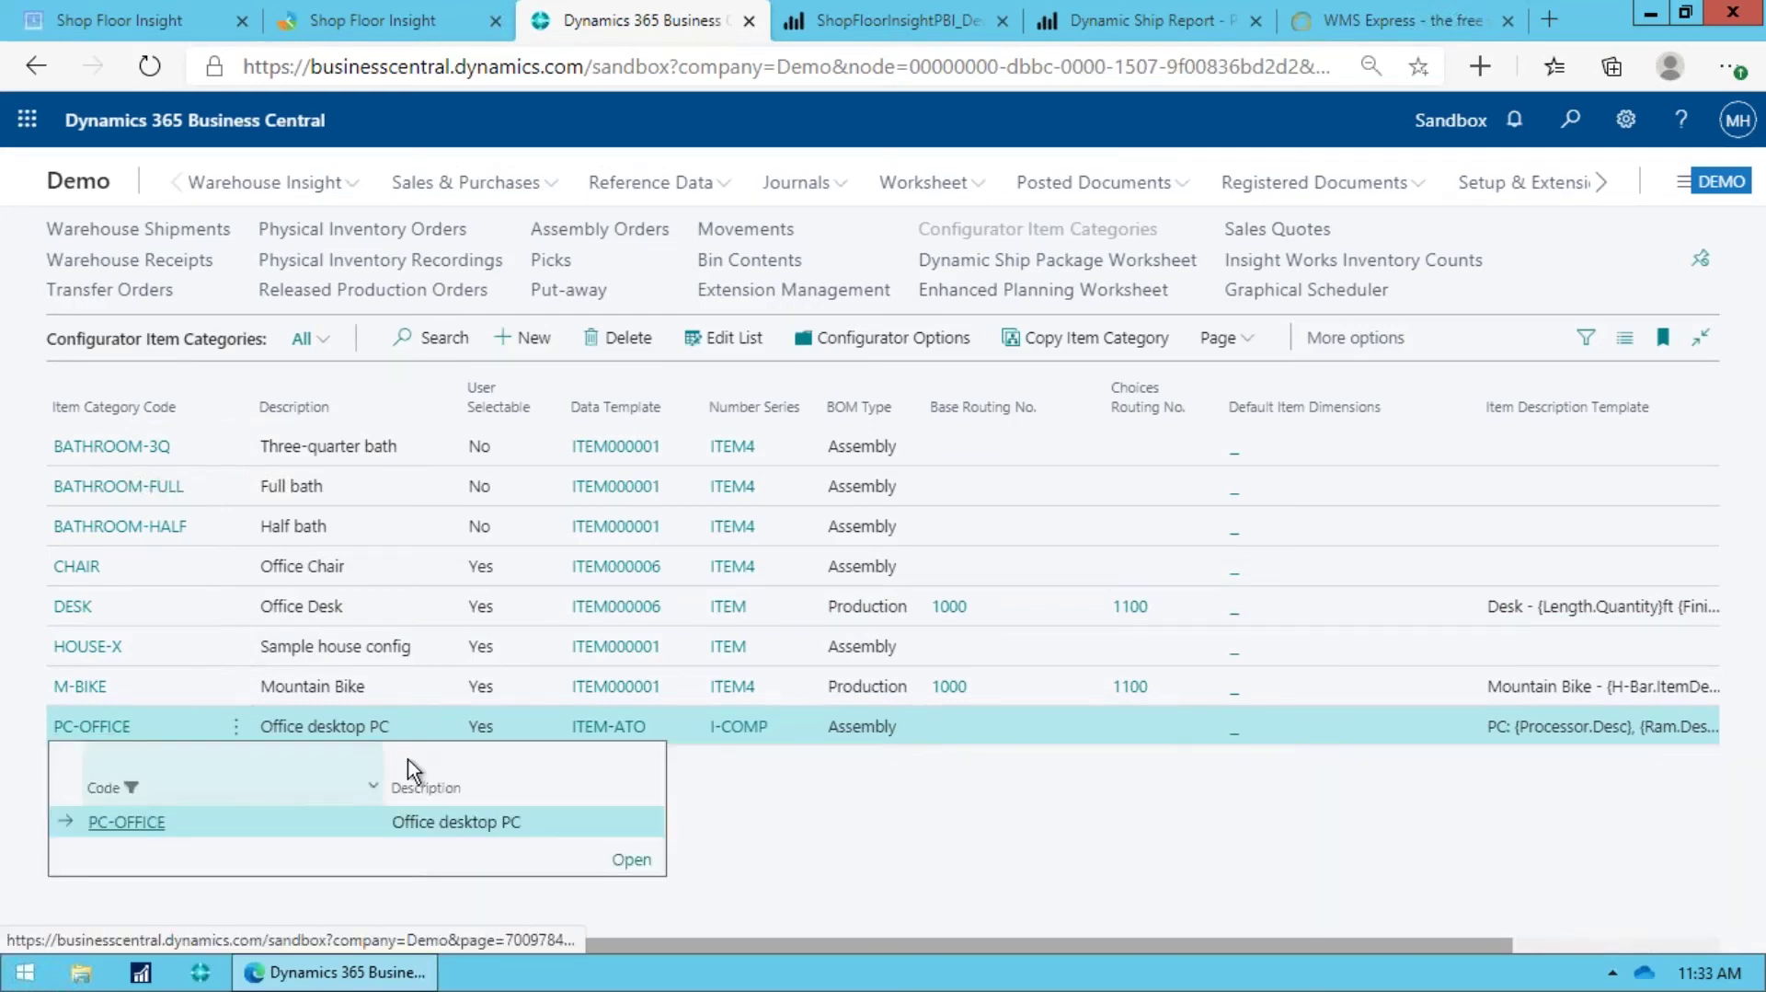
click(823, 359)
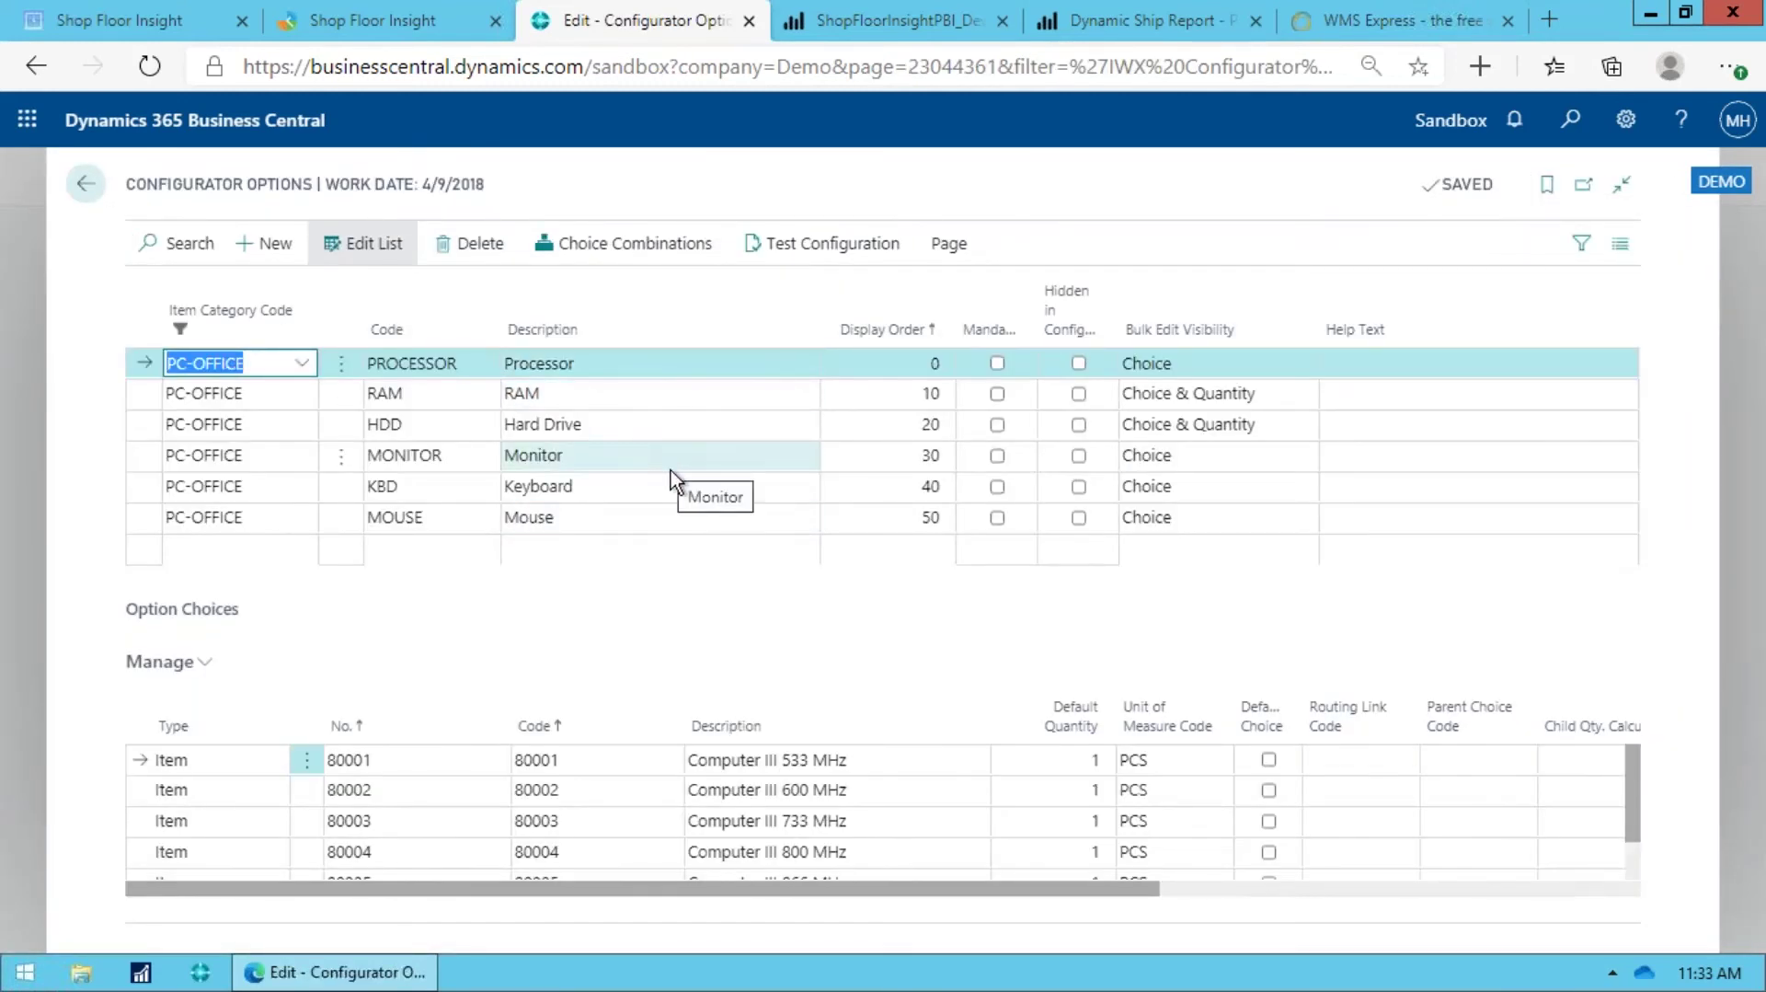
Step: Examine the PC-OFFICE options from Processor through Mouse, along with the item choices offered for each
key(Tab)
key(Down)
key(Down)
key(Down)
key(Down)
key(Down)
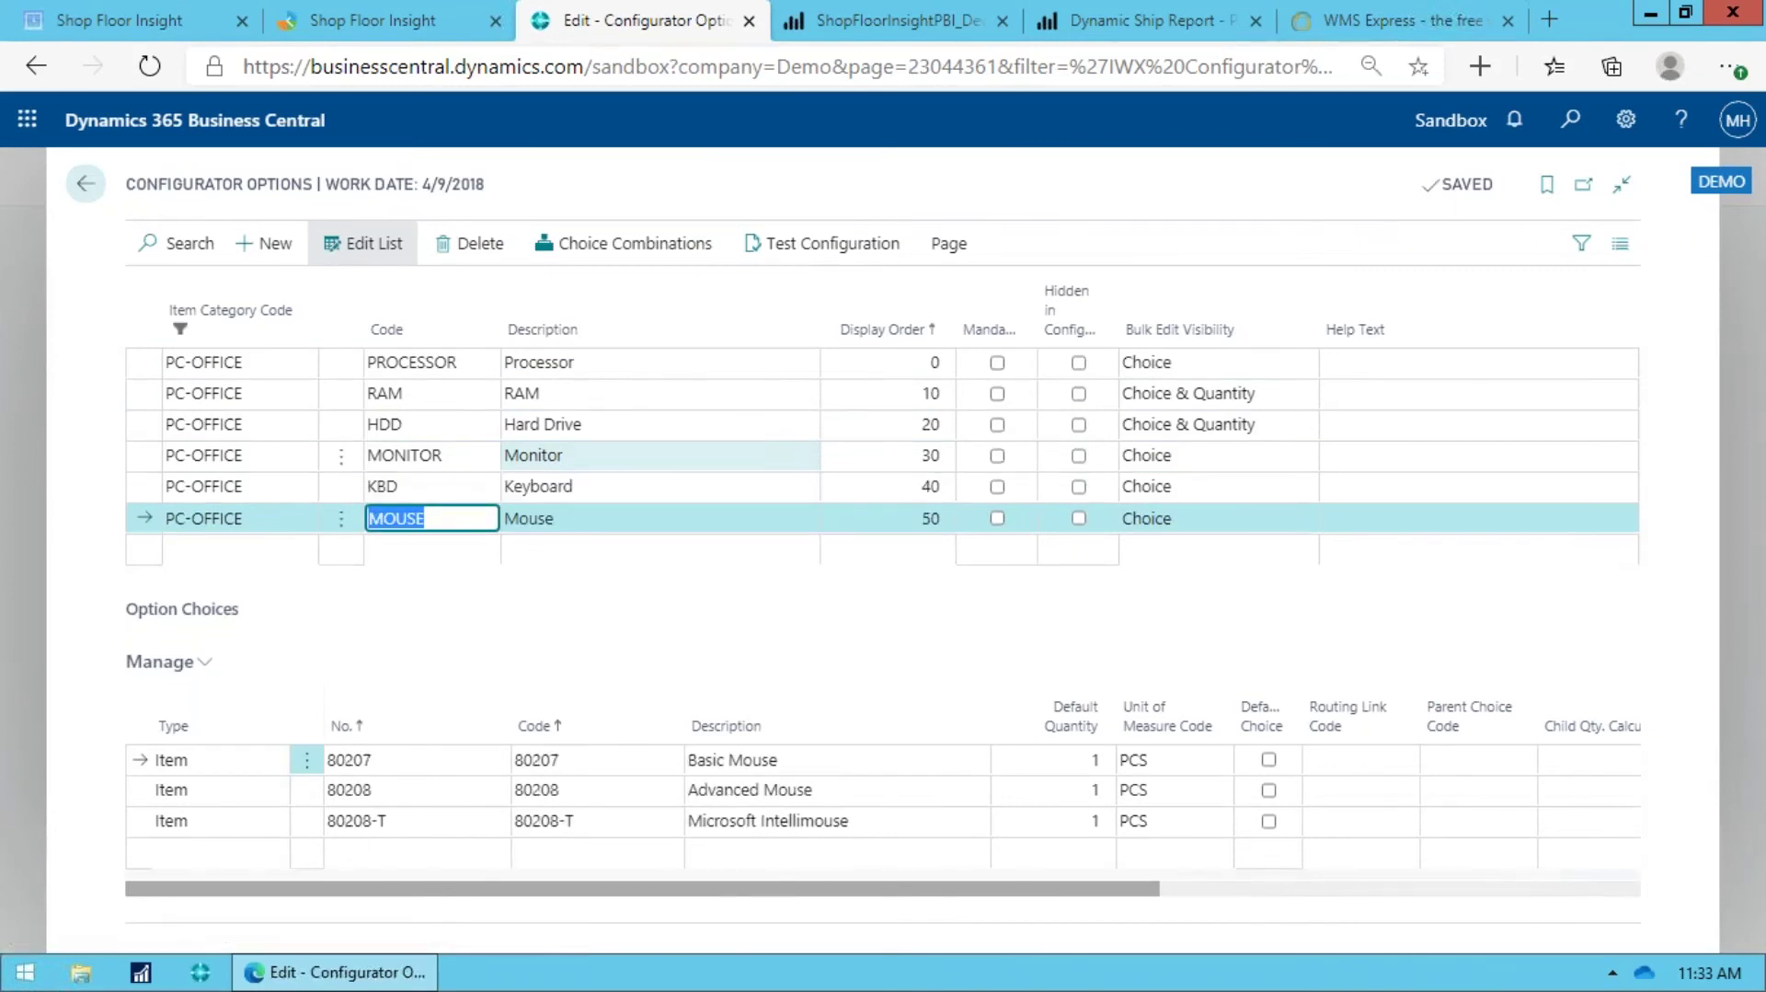
key(Up)
key(Up)
key(Up)
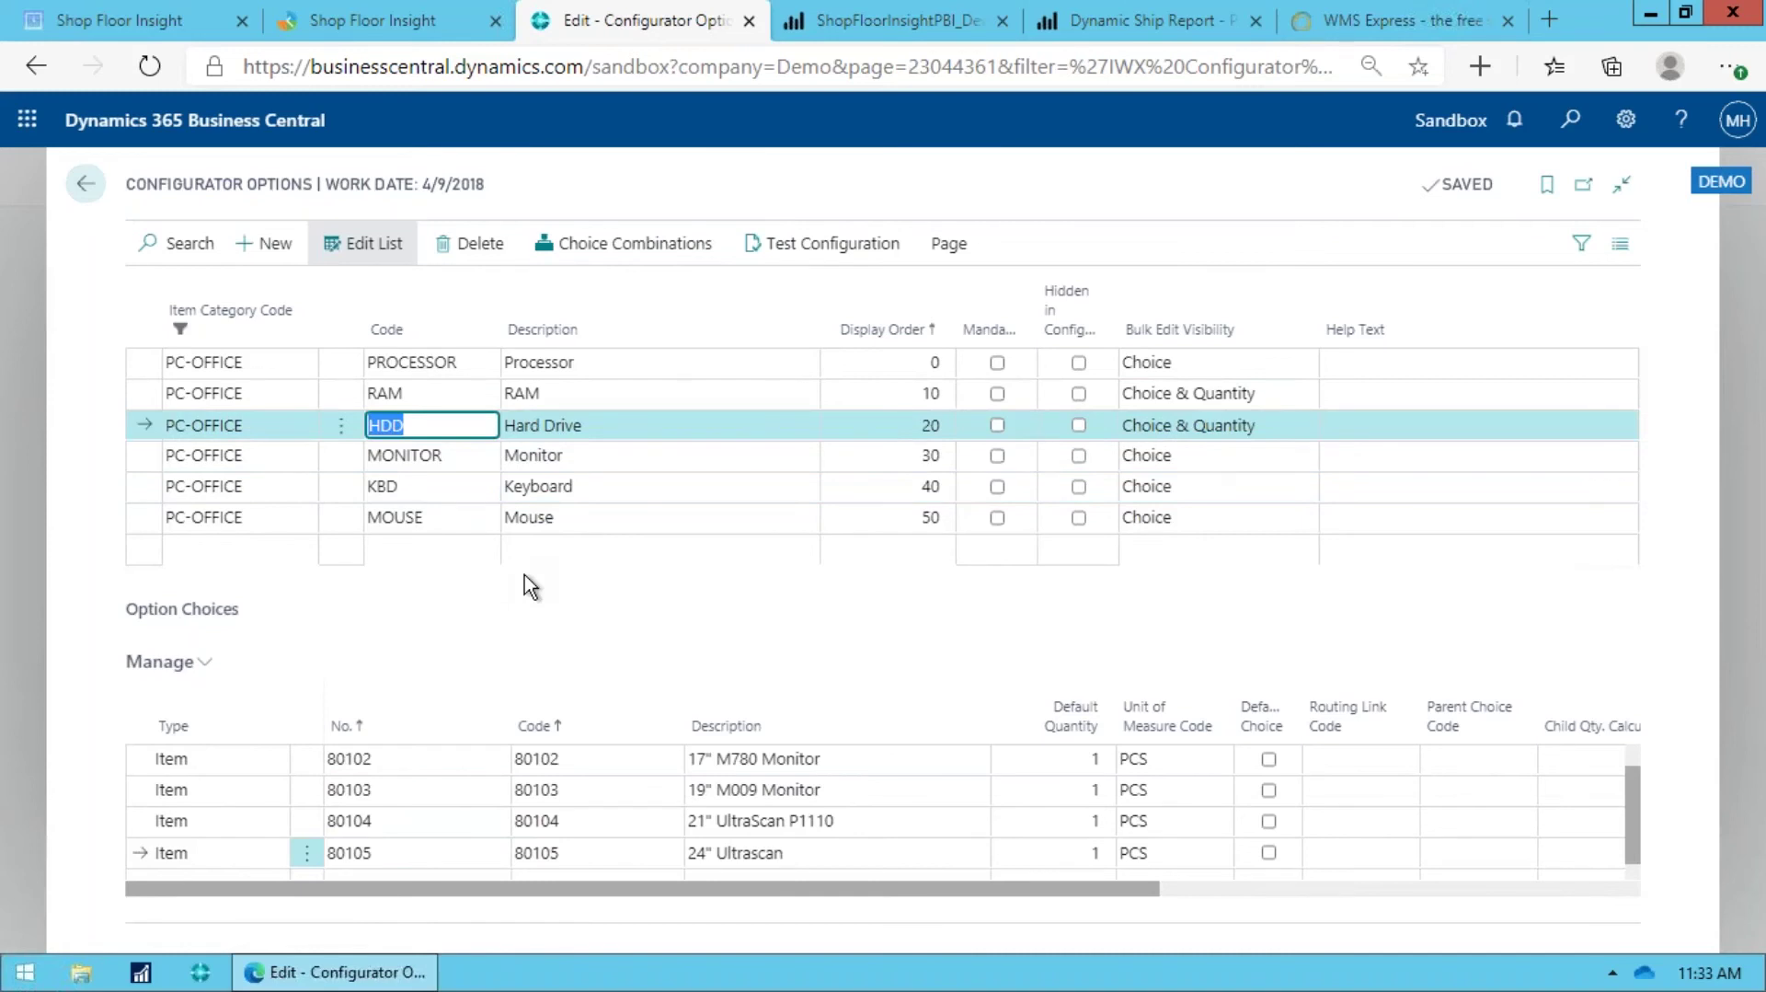
key(Up)
key(Up)
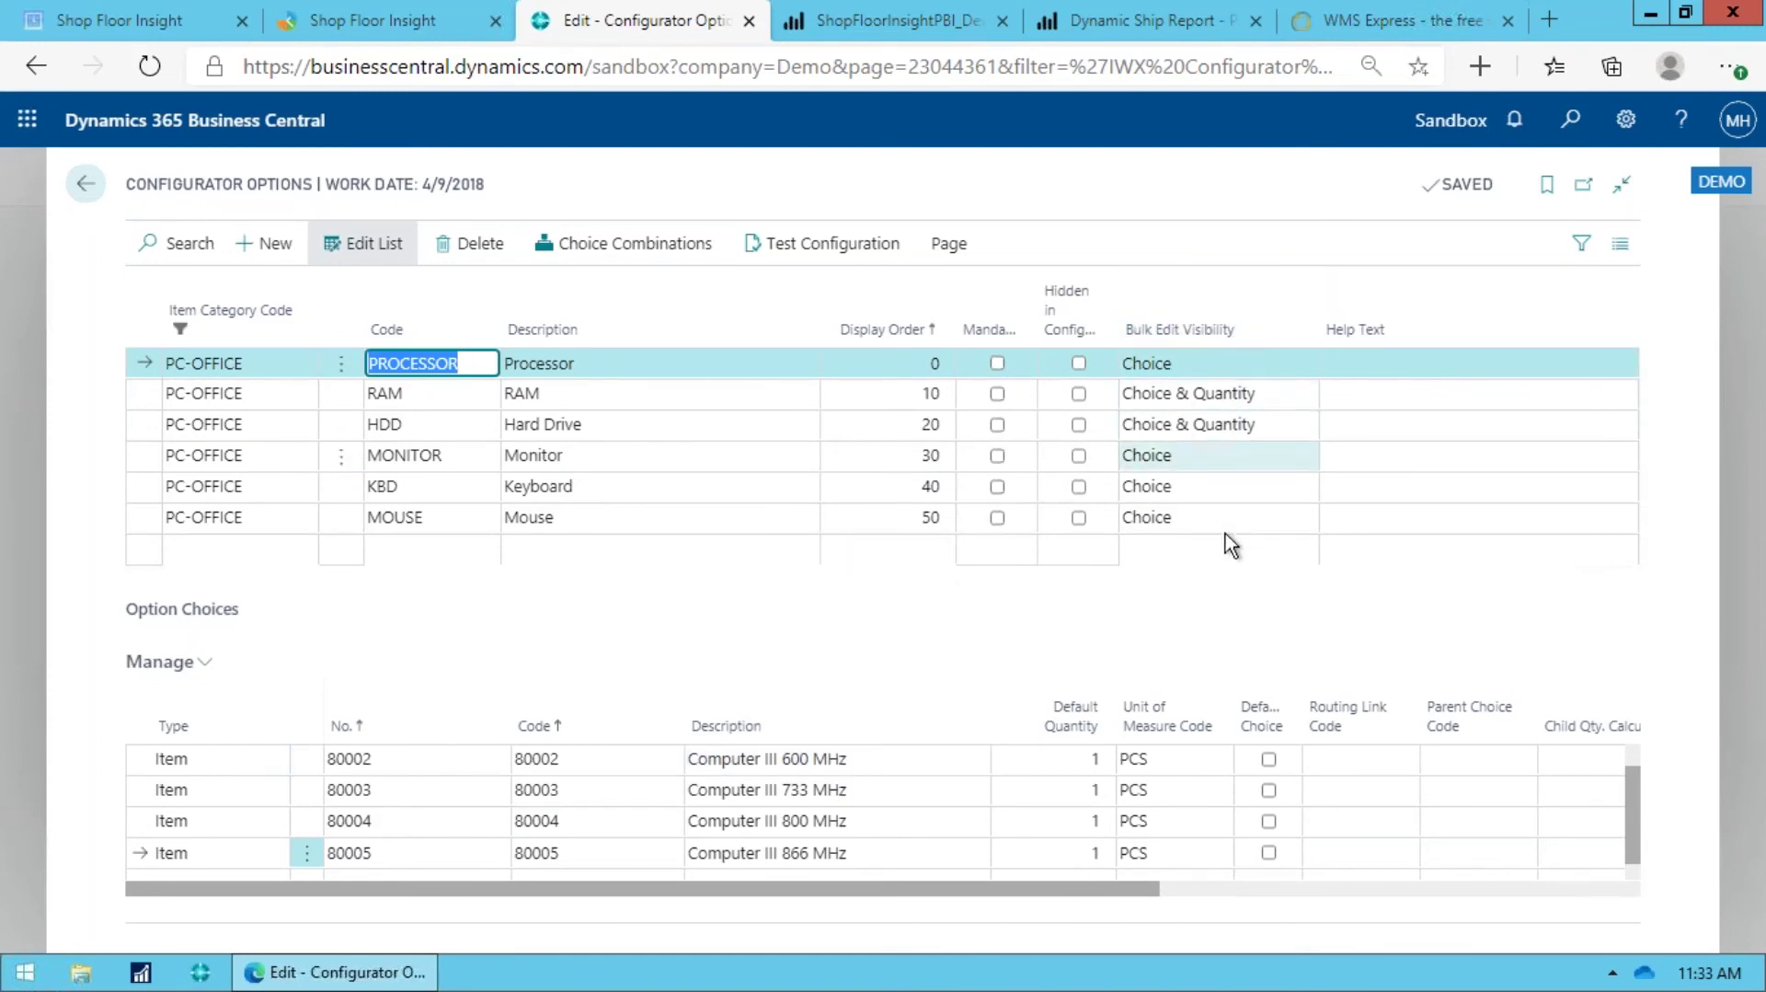
Step: Show the available Bulk Edit Visibility settings for the Processor option and open the choice card of its 80005 item
click(1302, 367)
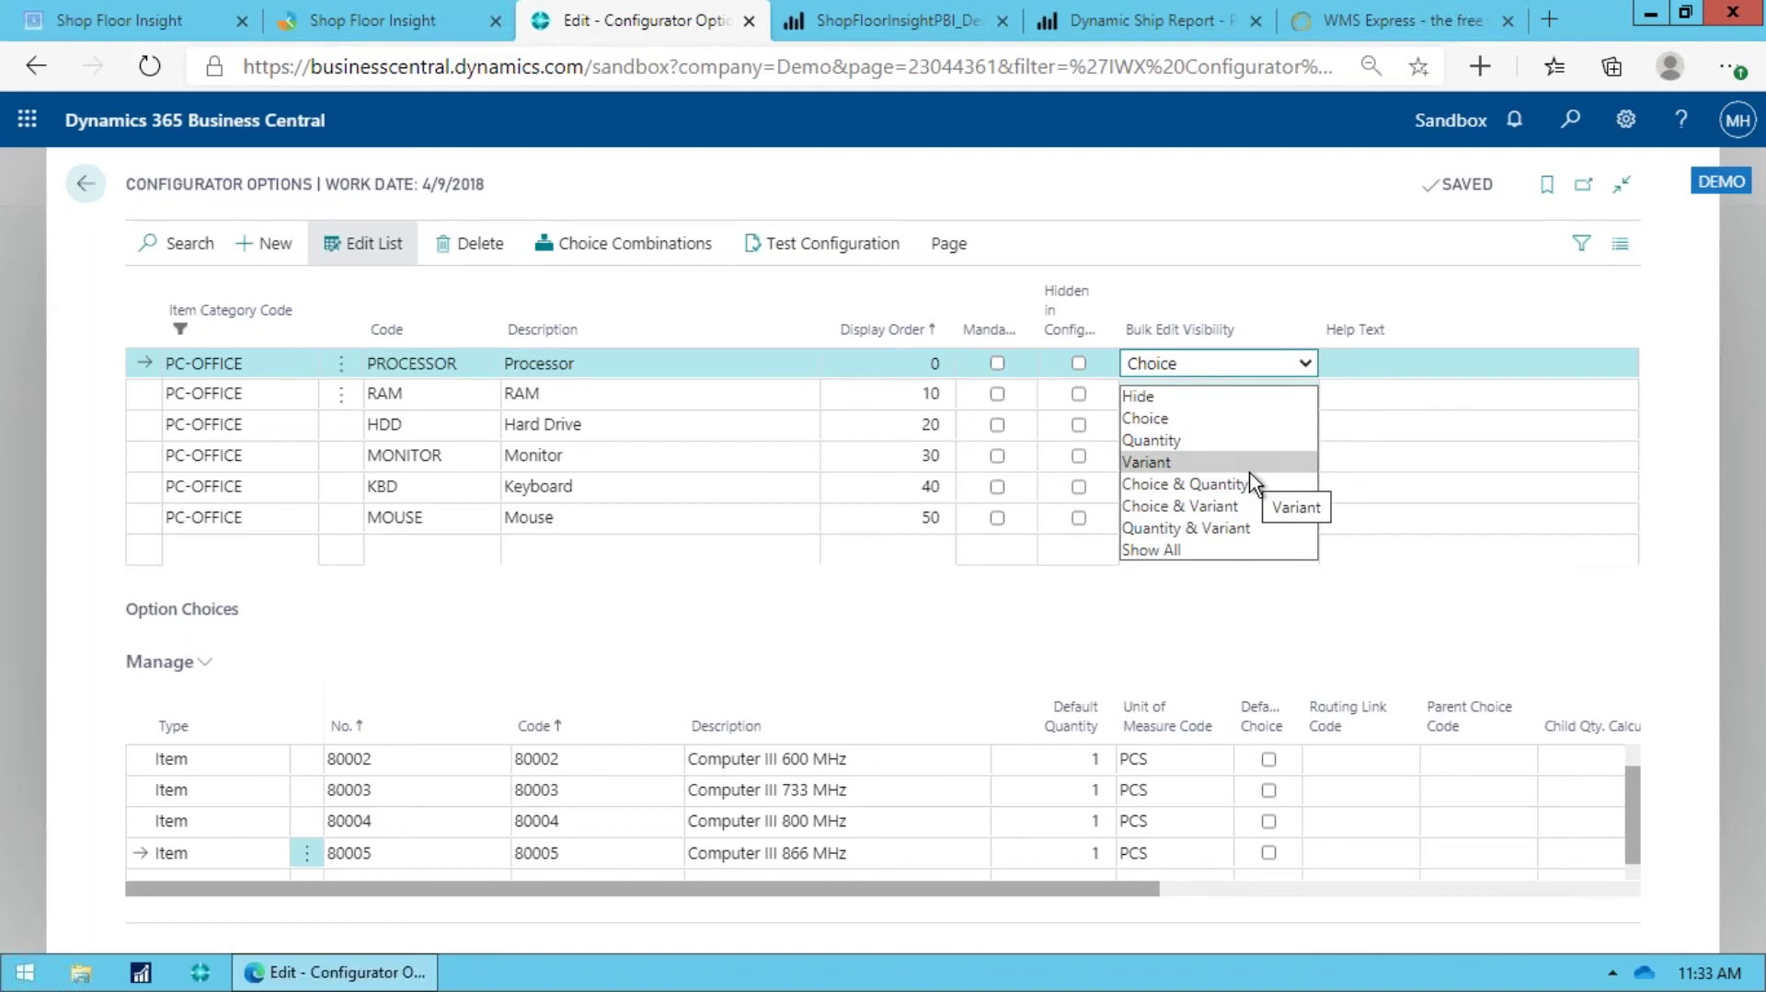
key(Escape)
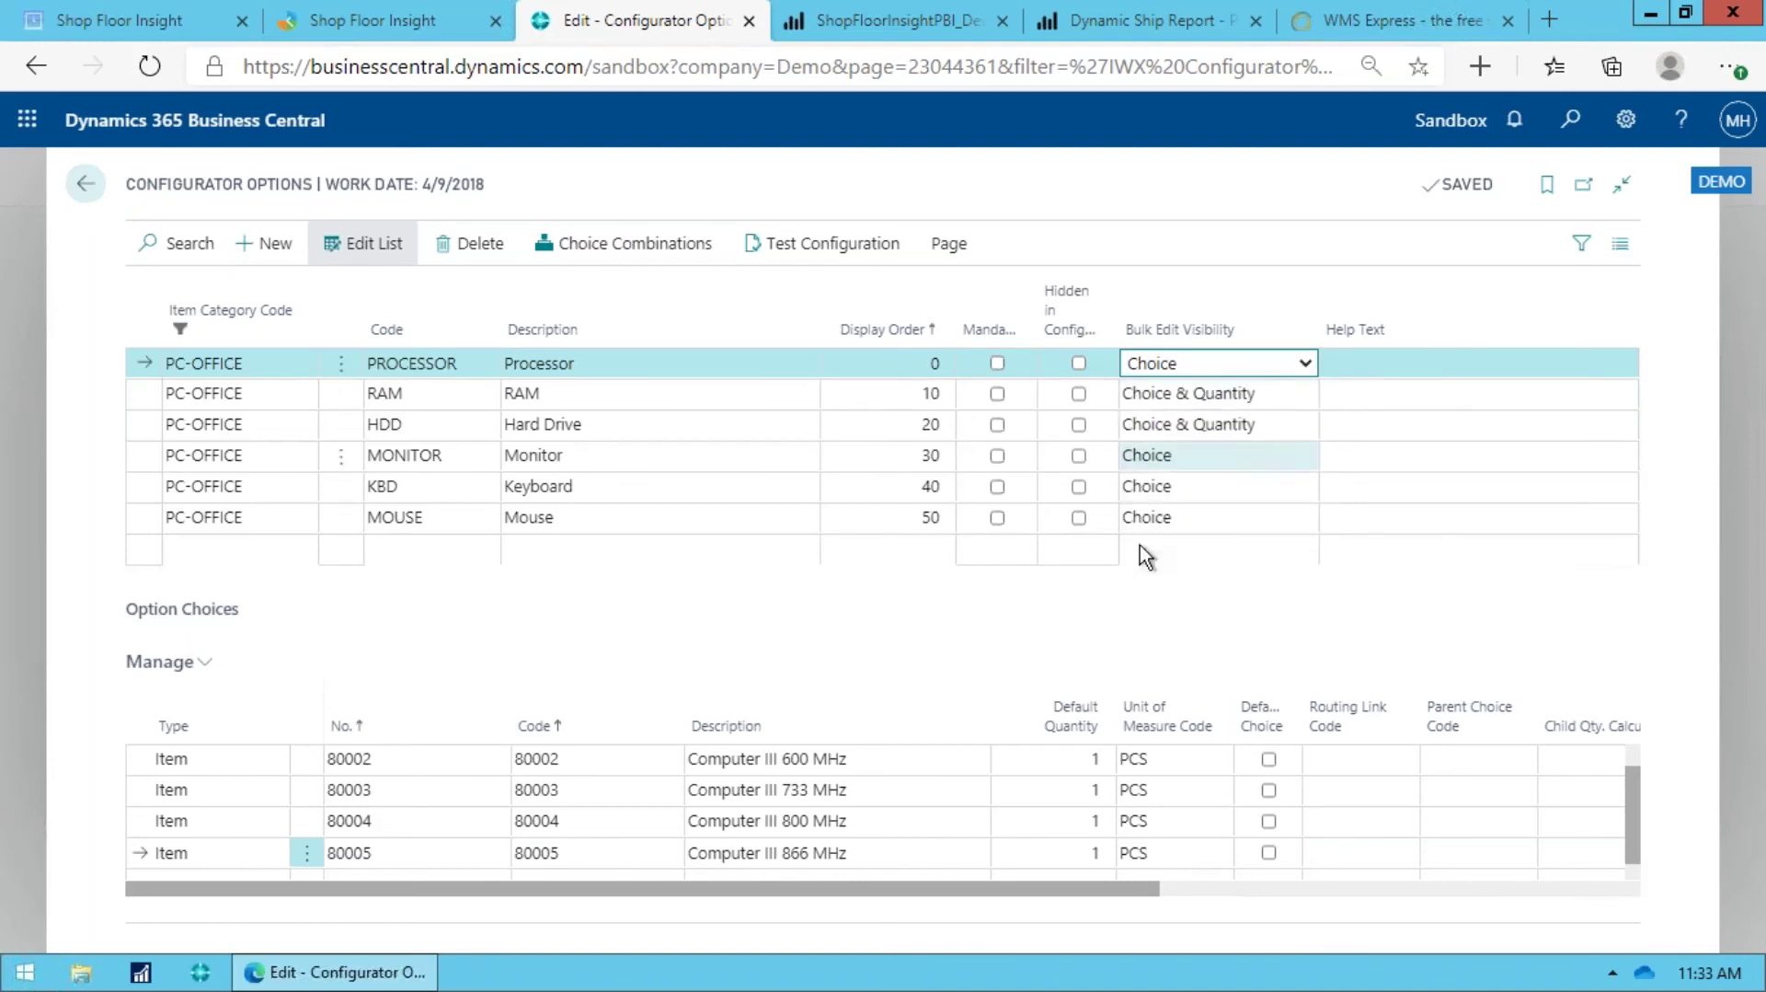
click(201, 661)
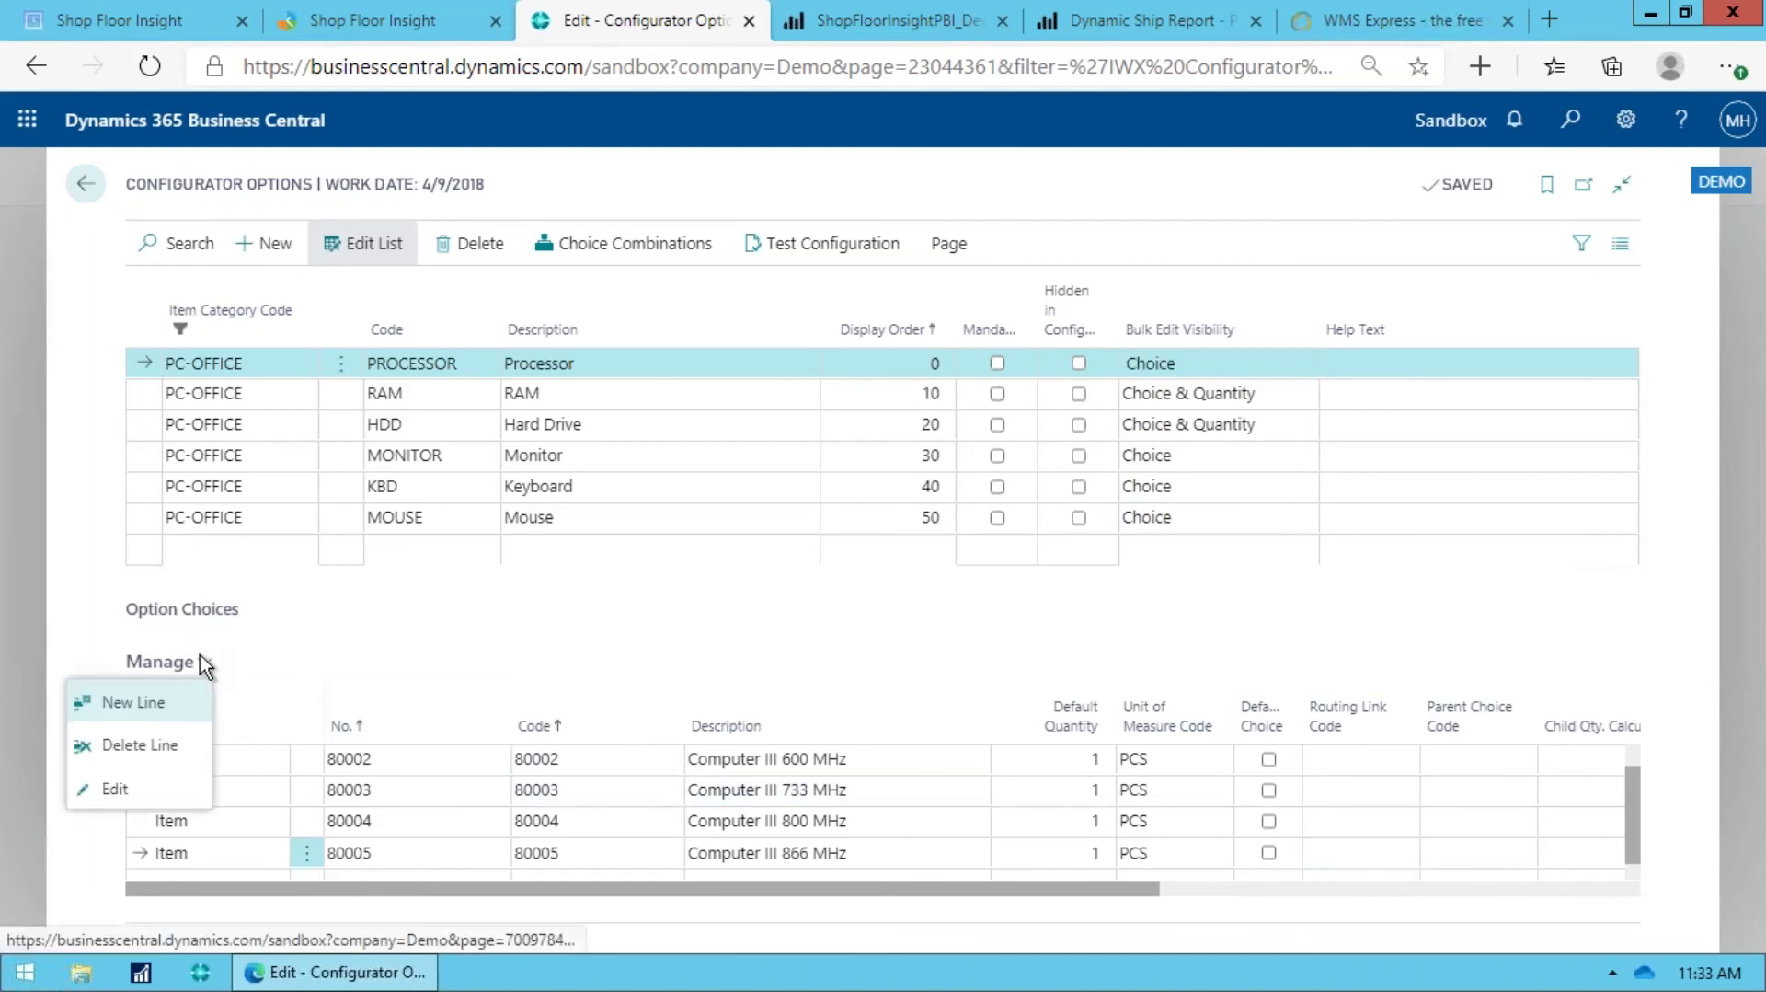
click(165, 789)
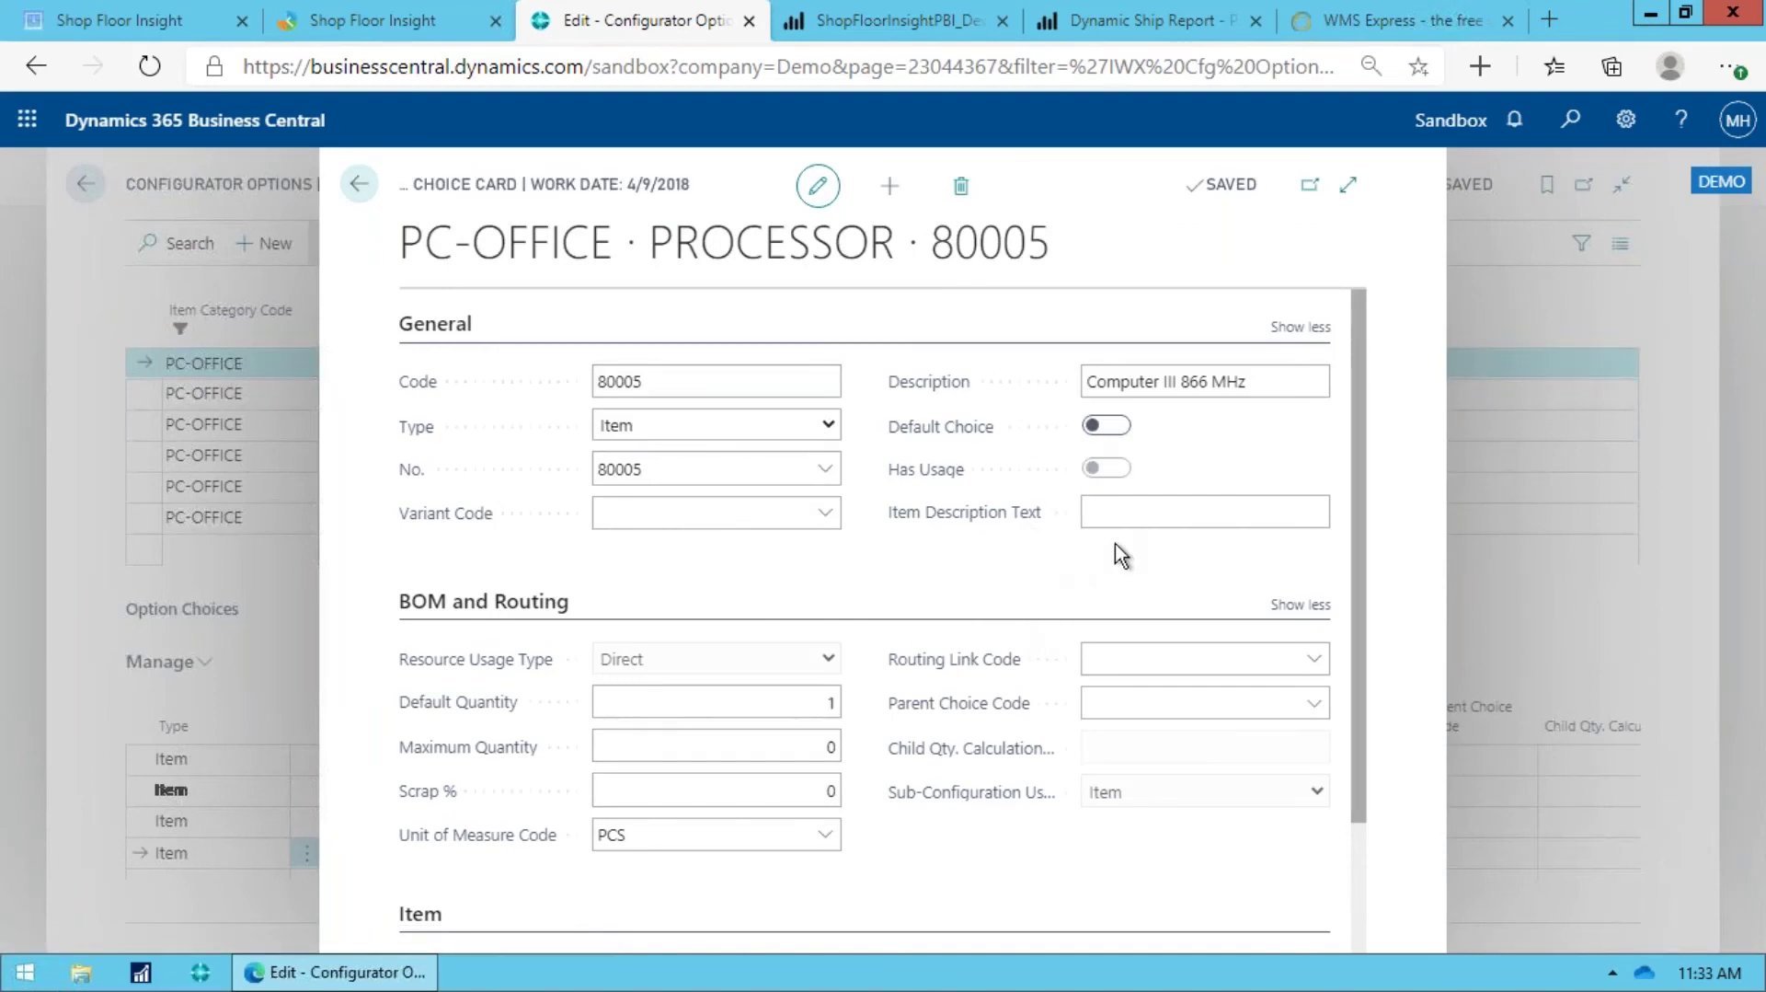
Step: Enter 866MHz as the item description text of the 80005 processor choice
click(1150, 513)
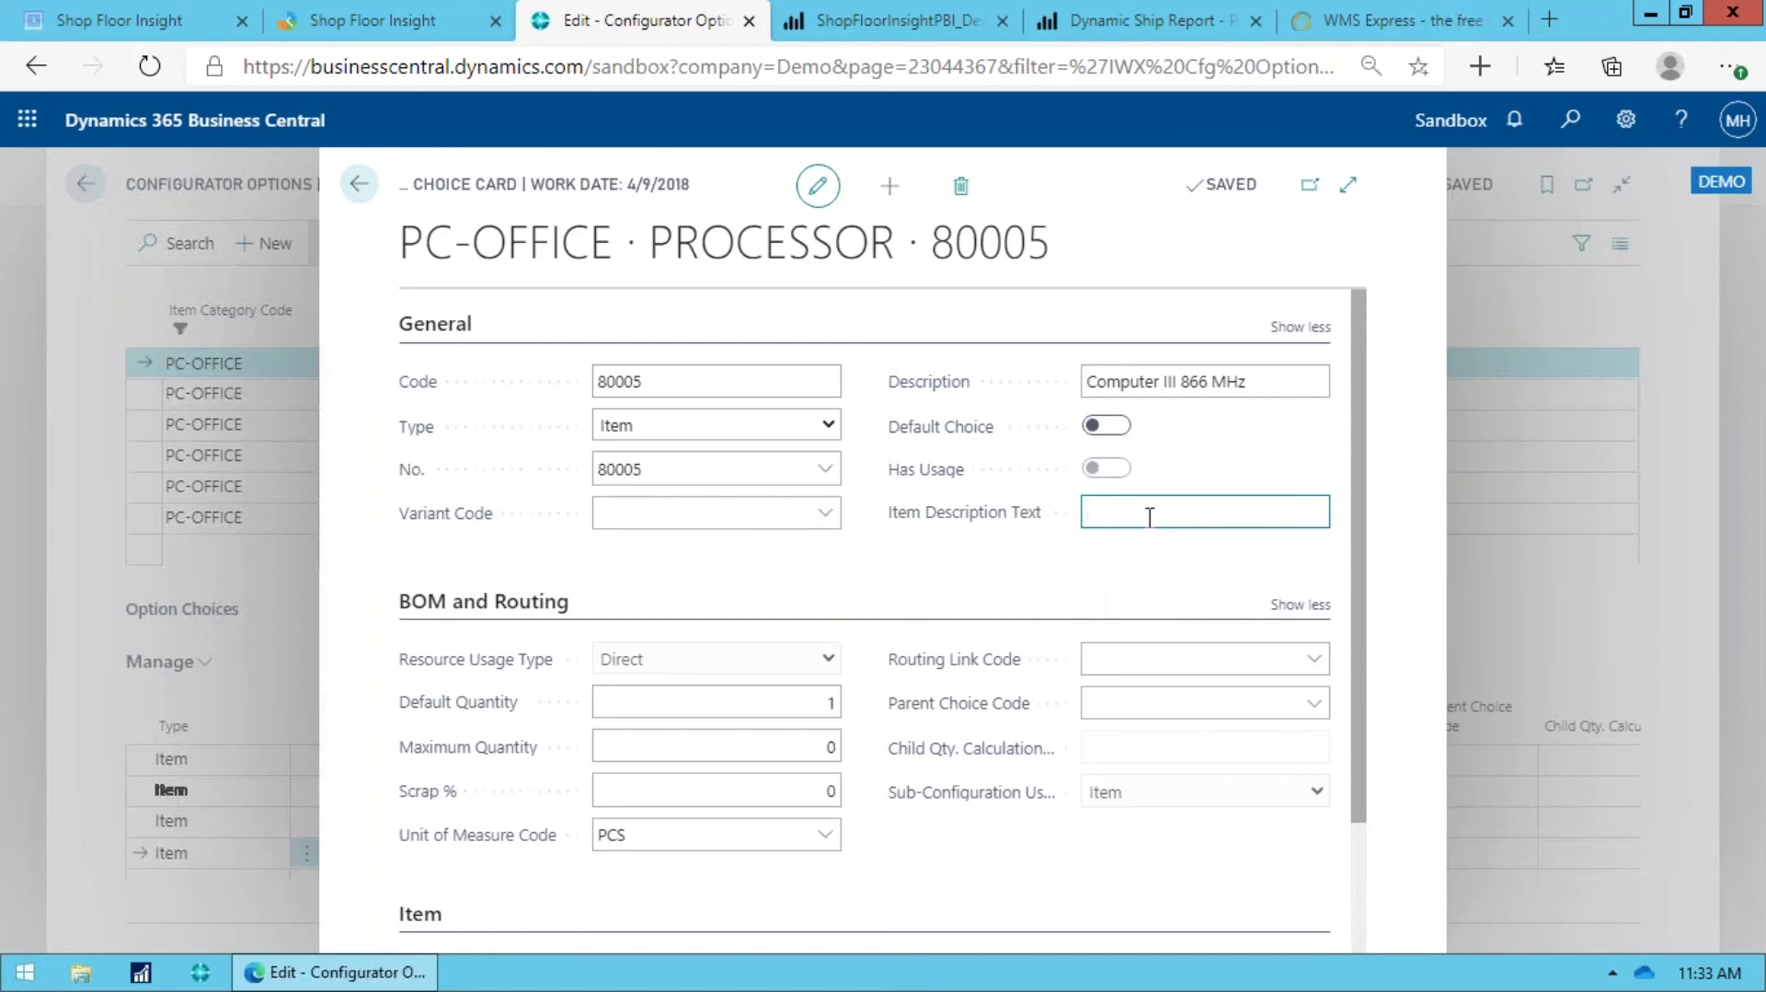
drag(1309, 379, 1009, 414)
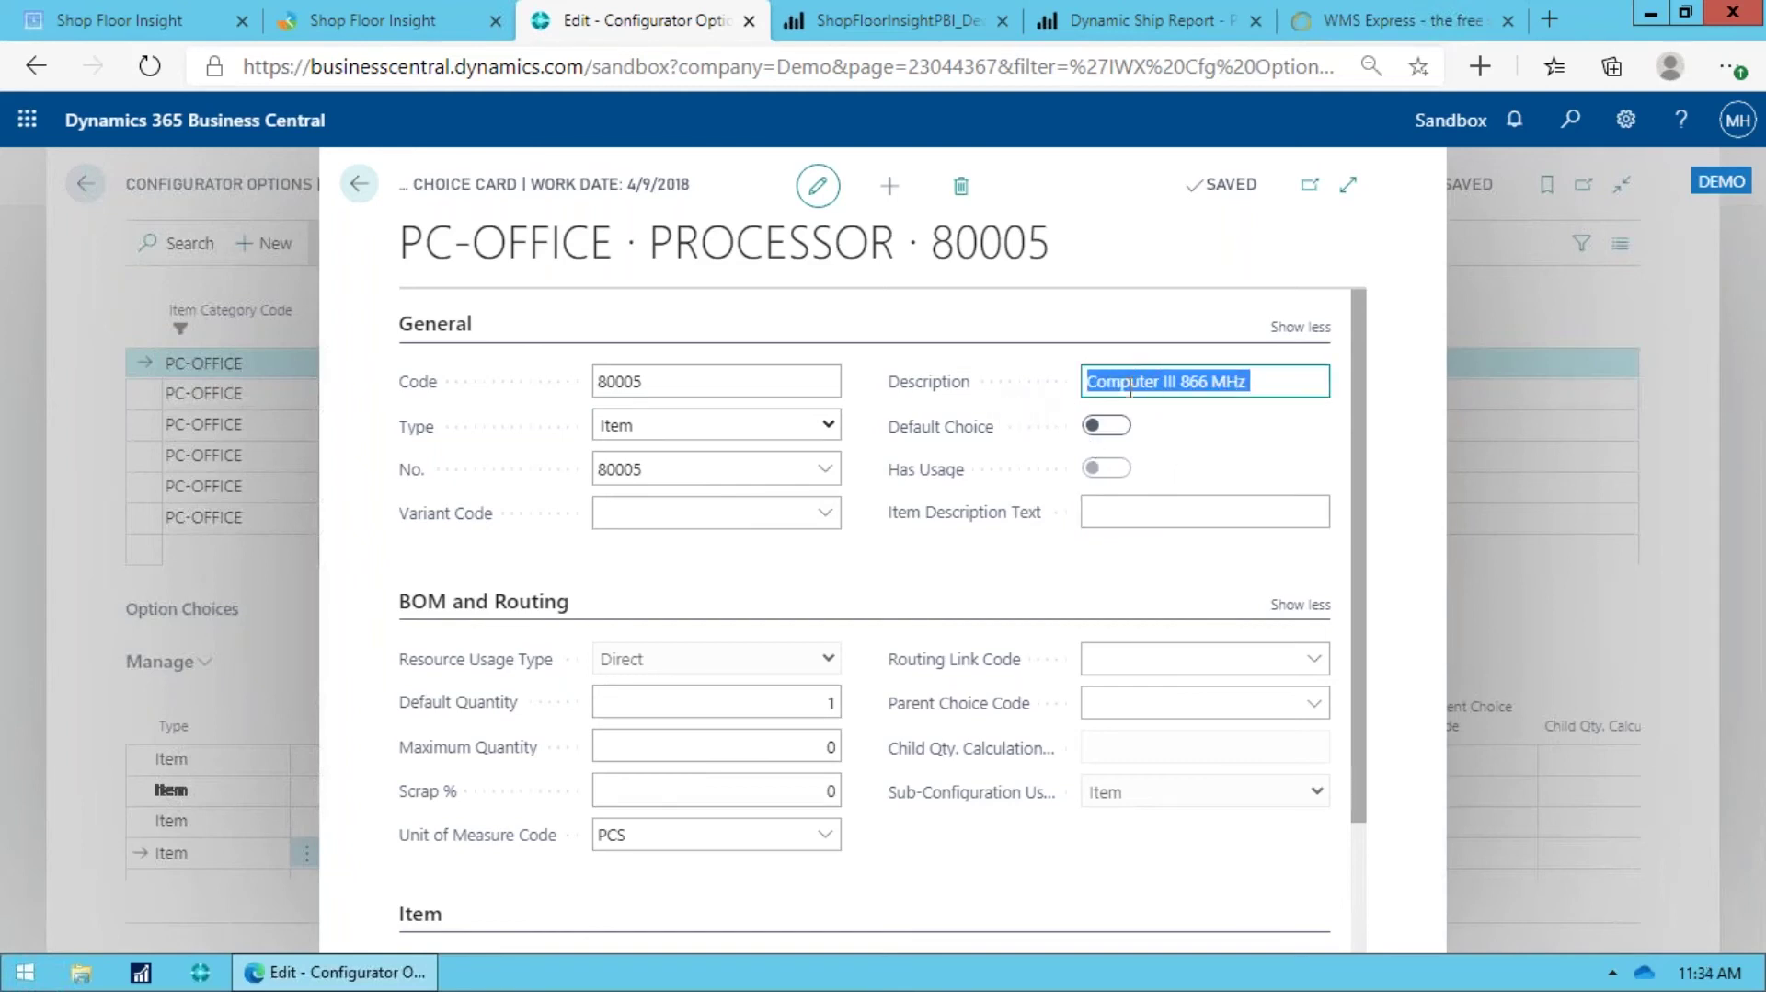
click(1148, 512)
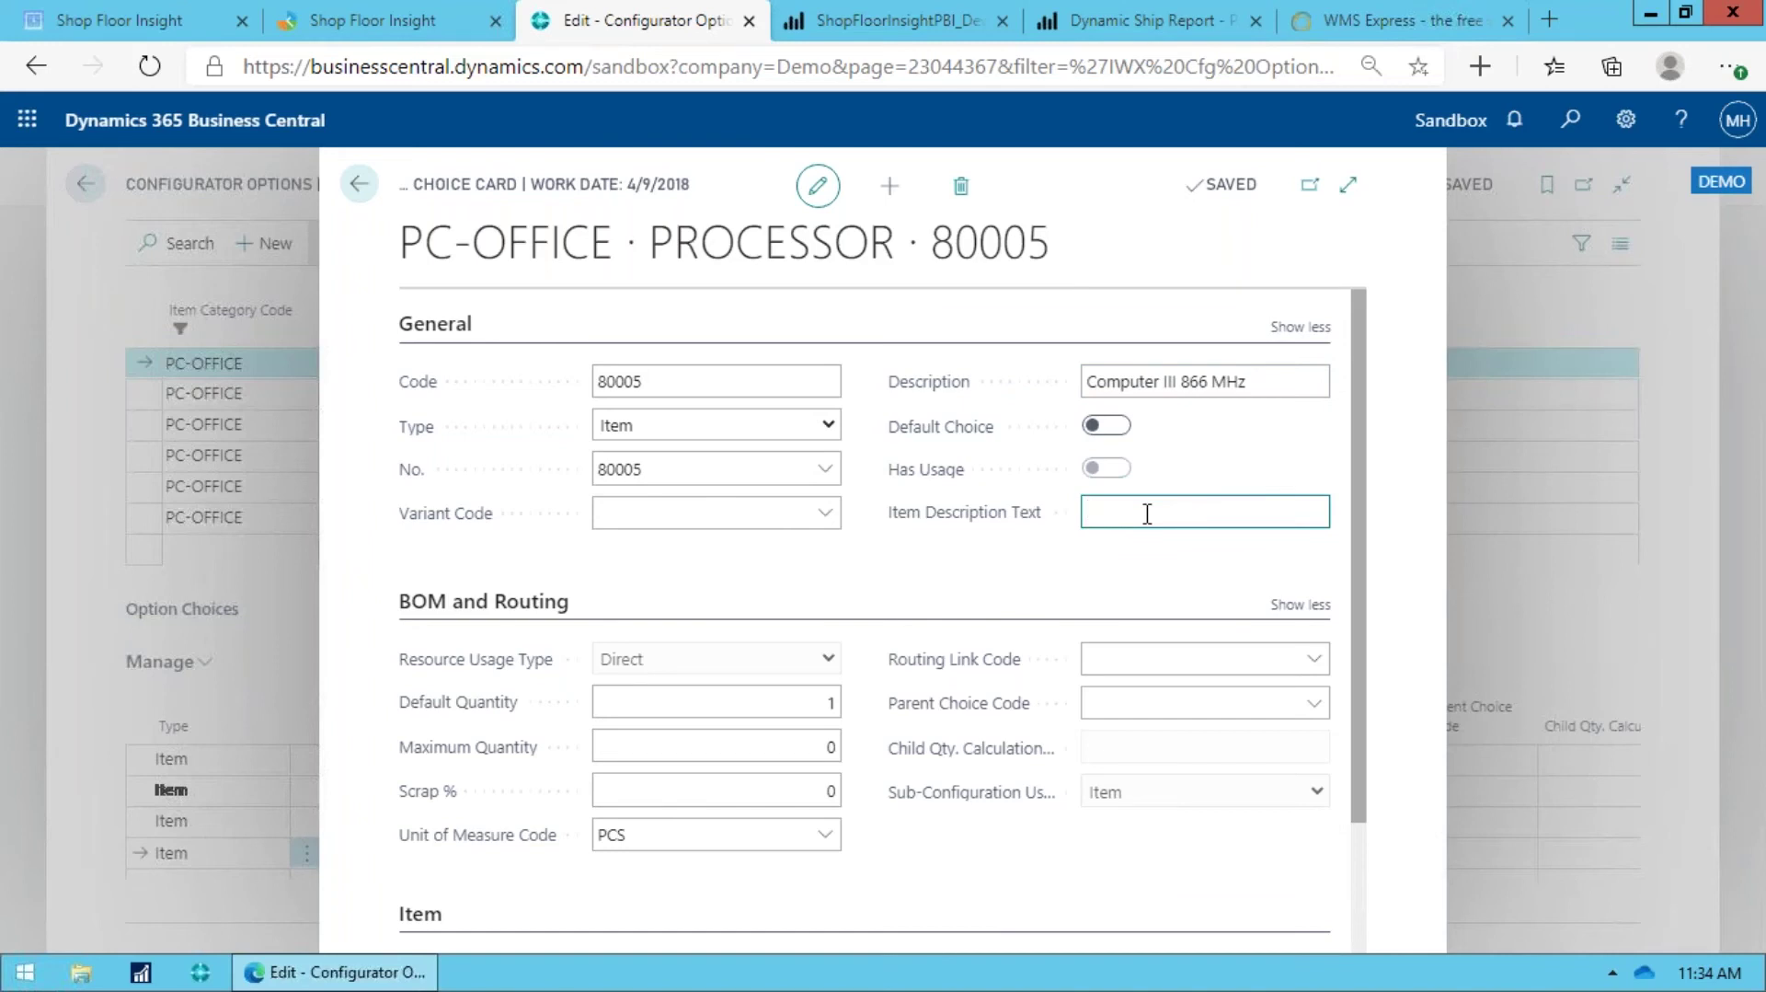
text(866MhHz)
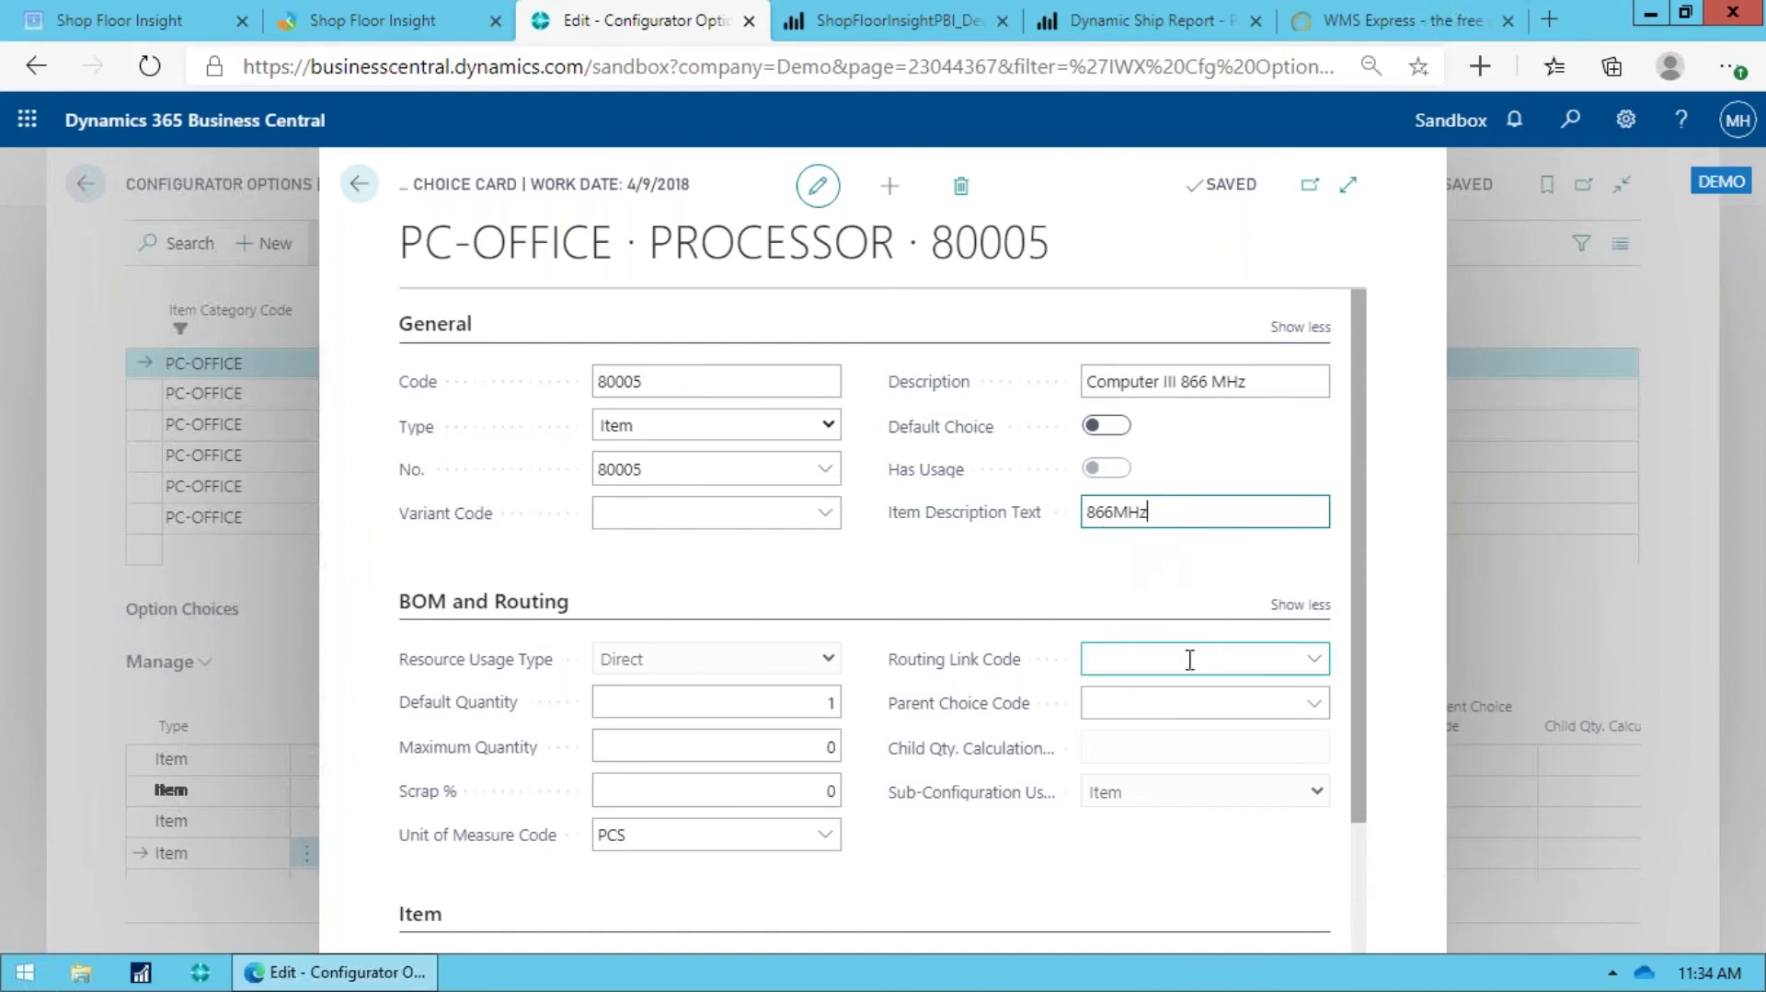
click(1054, 869)
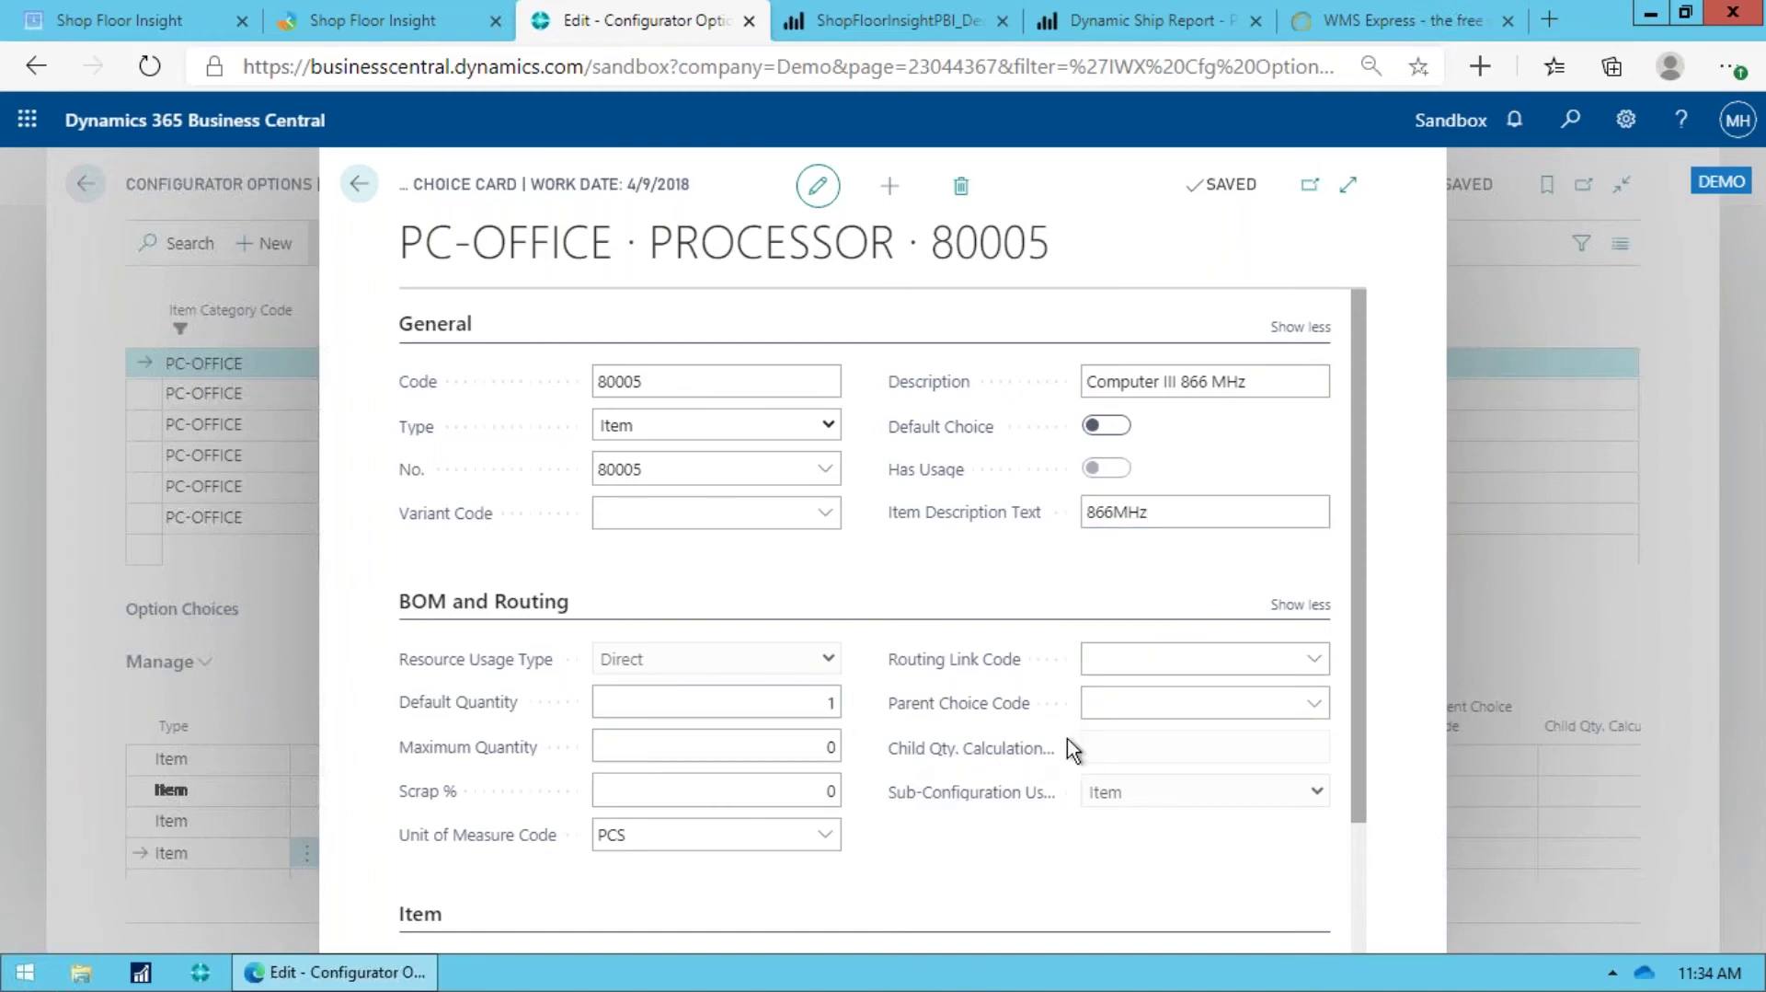
Step: Set the 80005 processor choice to update its unit price When Used, leaving the price itself as it is
scroll(874, 763, down, 2)
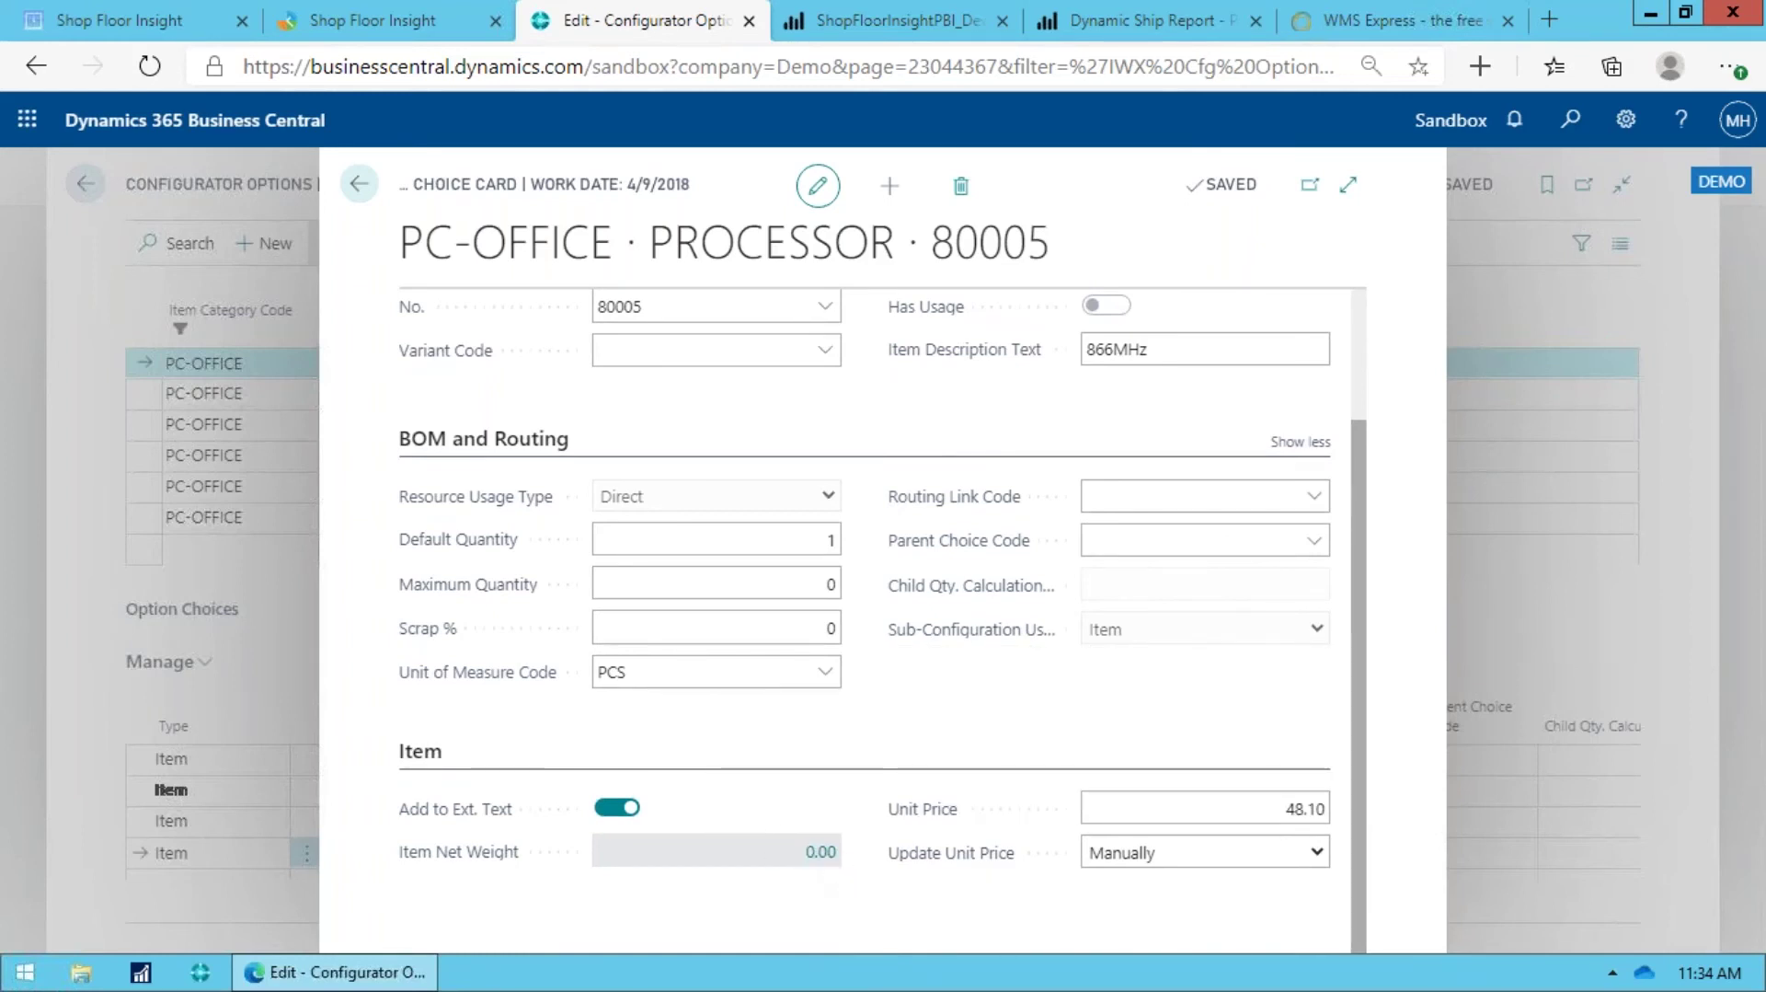
click(1265, 818)
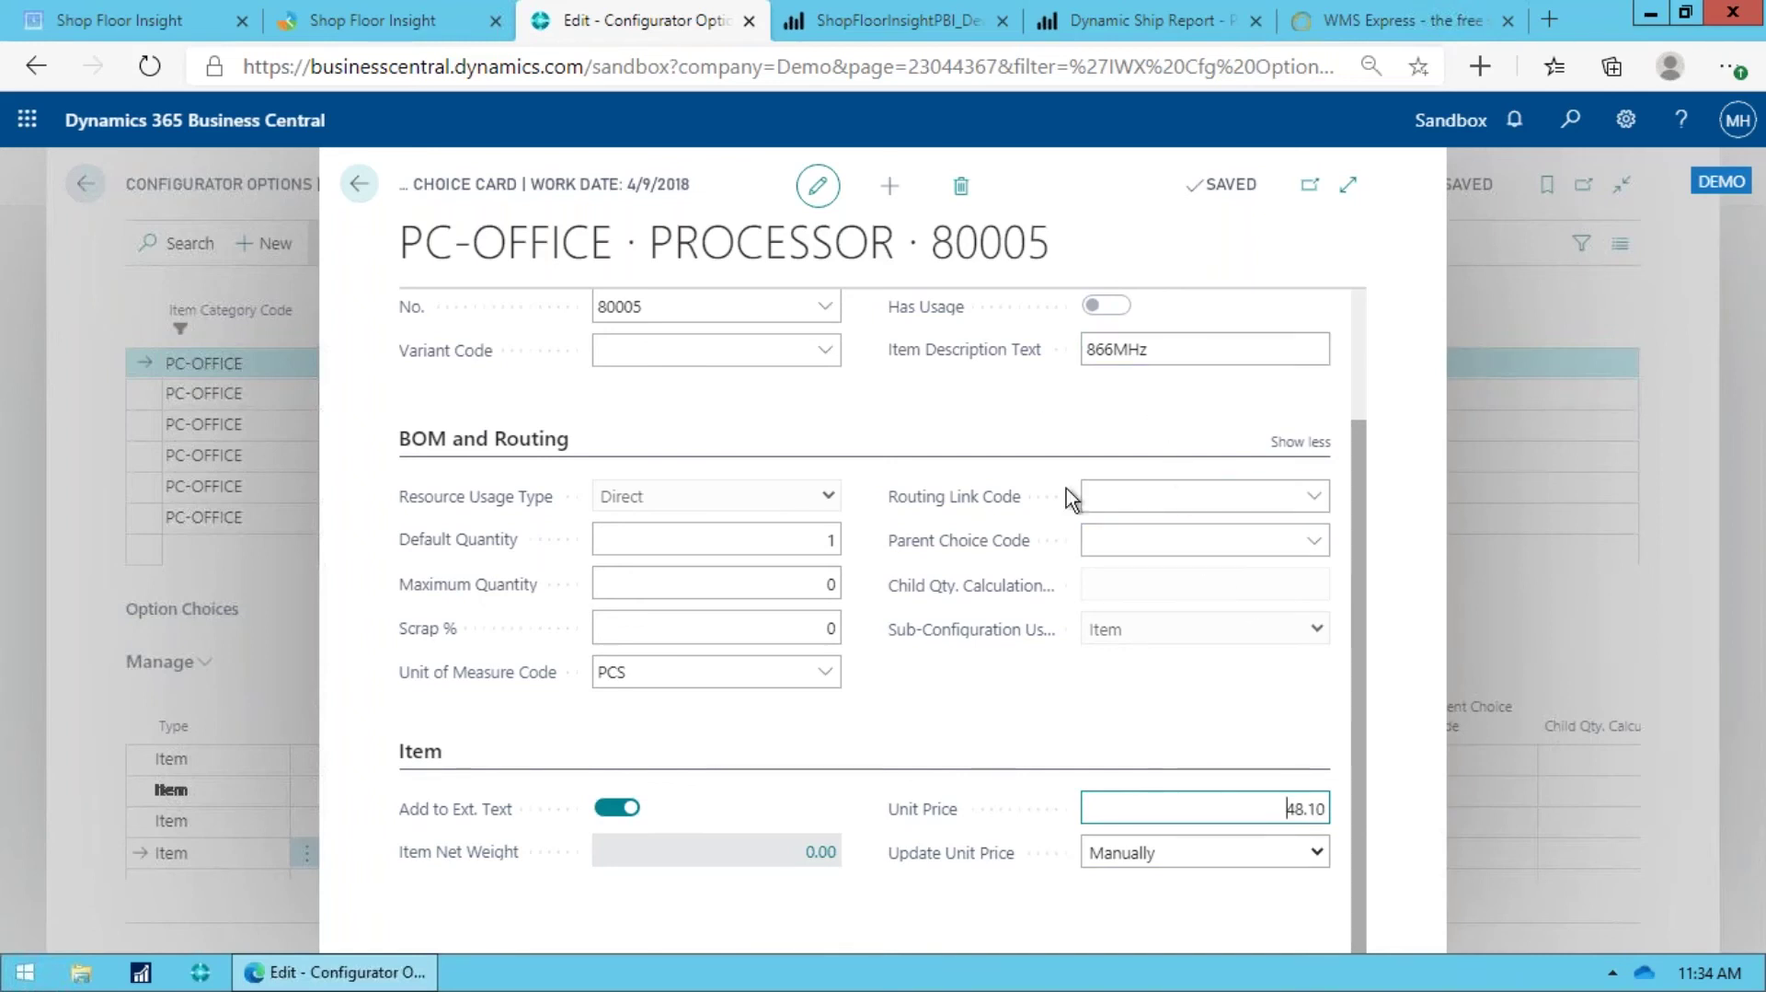
double_click(1289, 801)
click(1314, 862)
click(1219, 909)
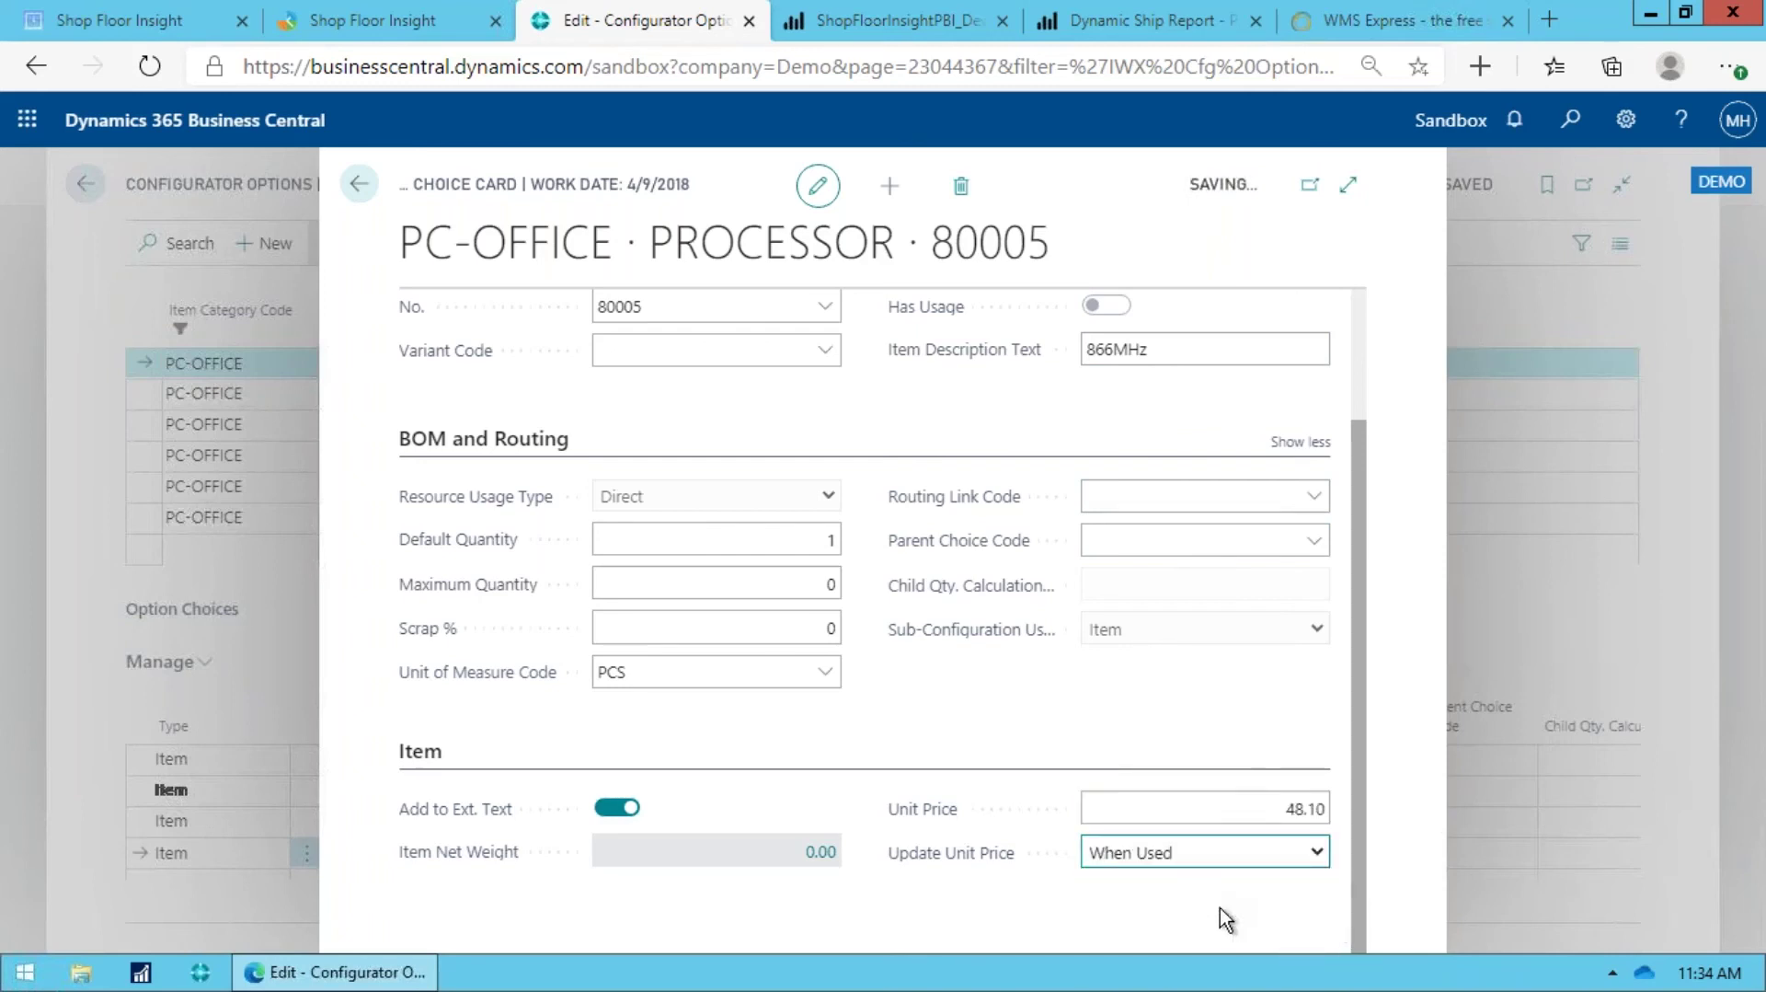
click(1265, 805)
key(Escape)
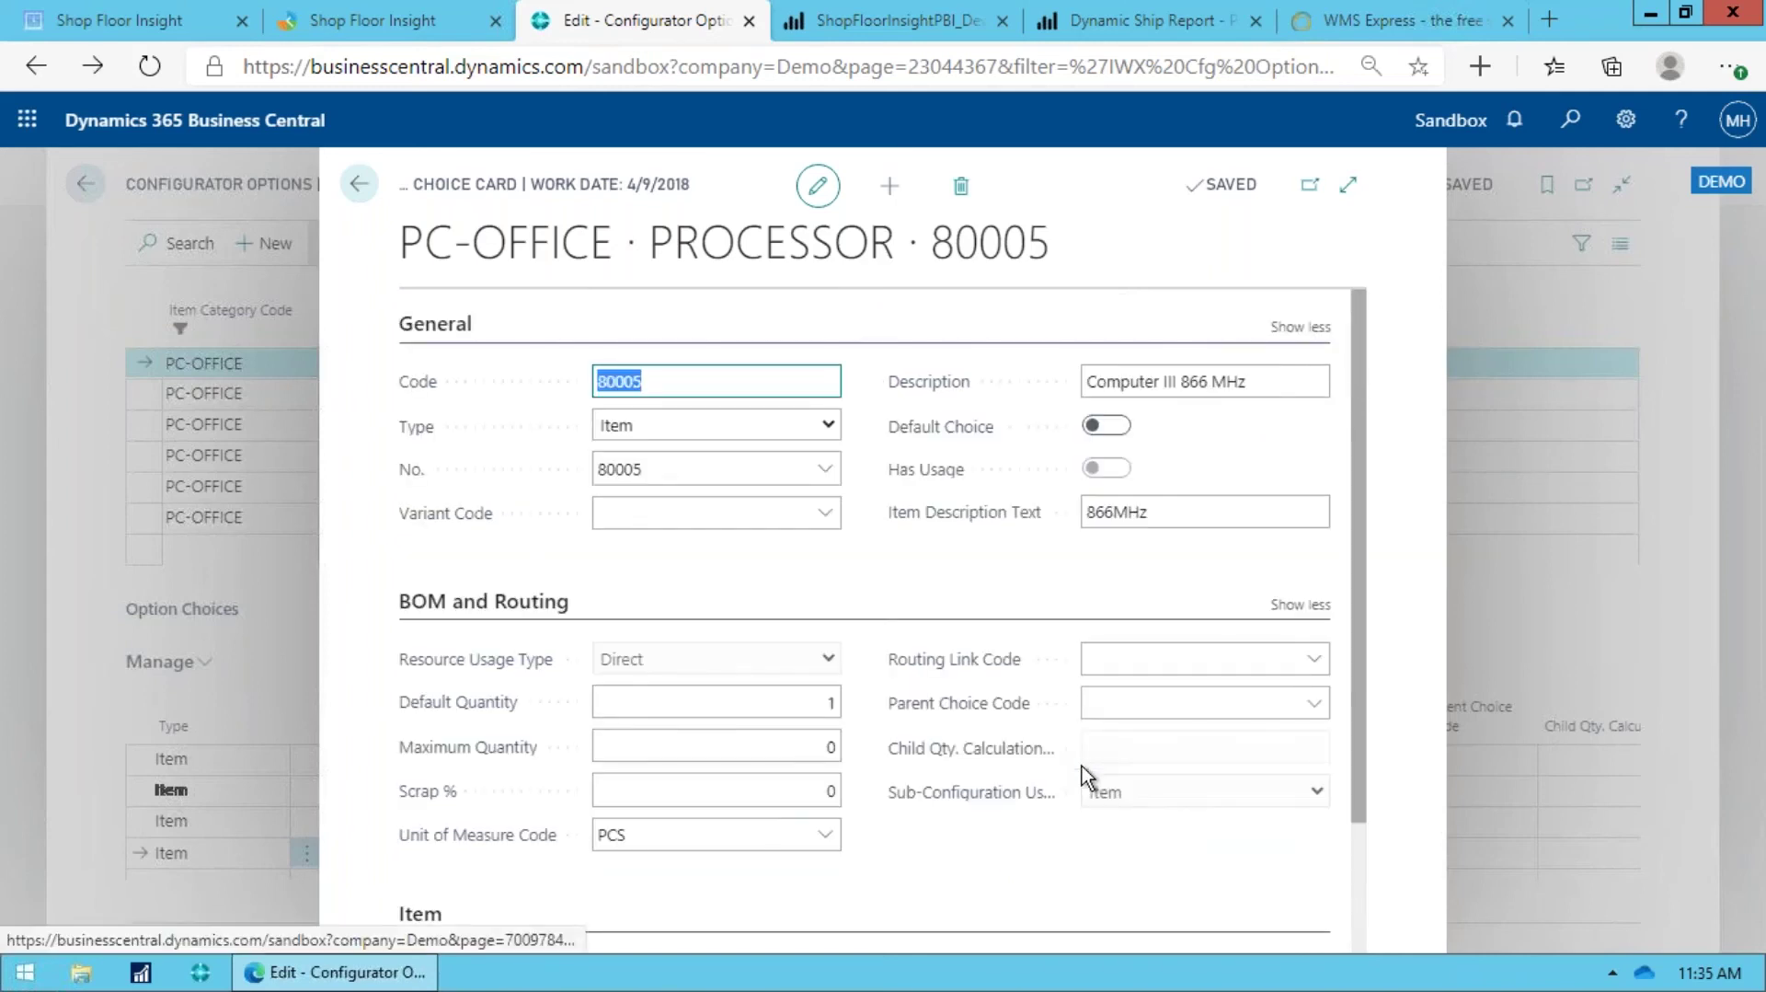
Step: Return to the configurator item categories and open the configurator options of the HOUSE-X category
key(Escape)
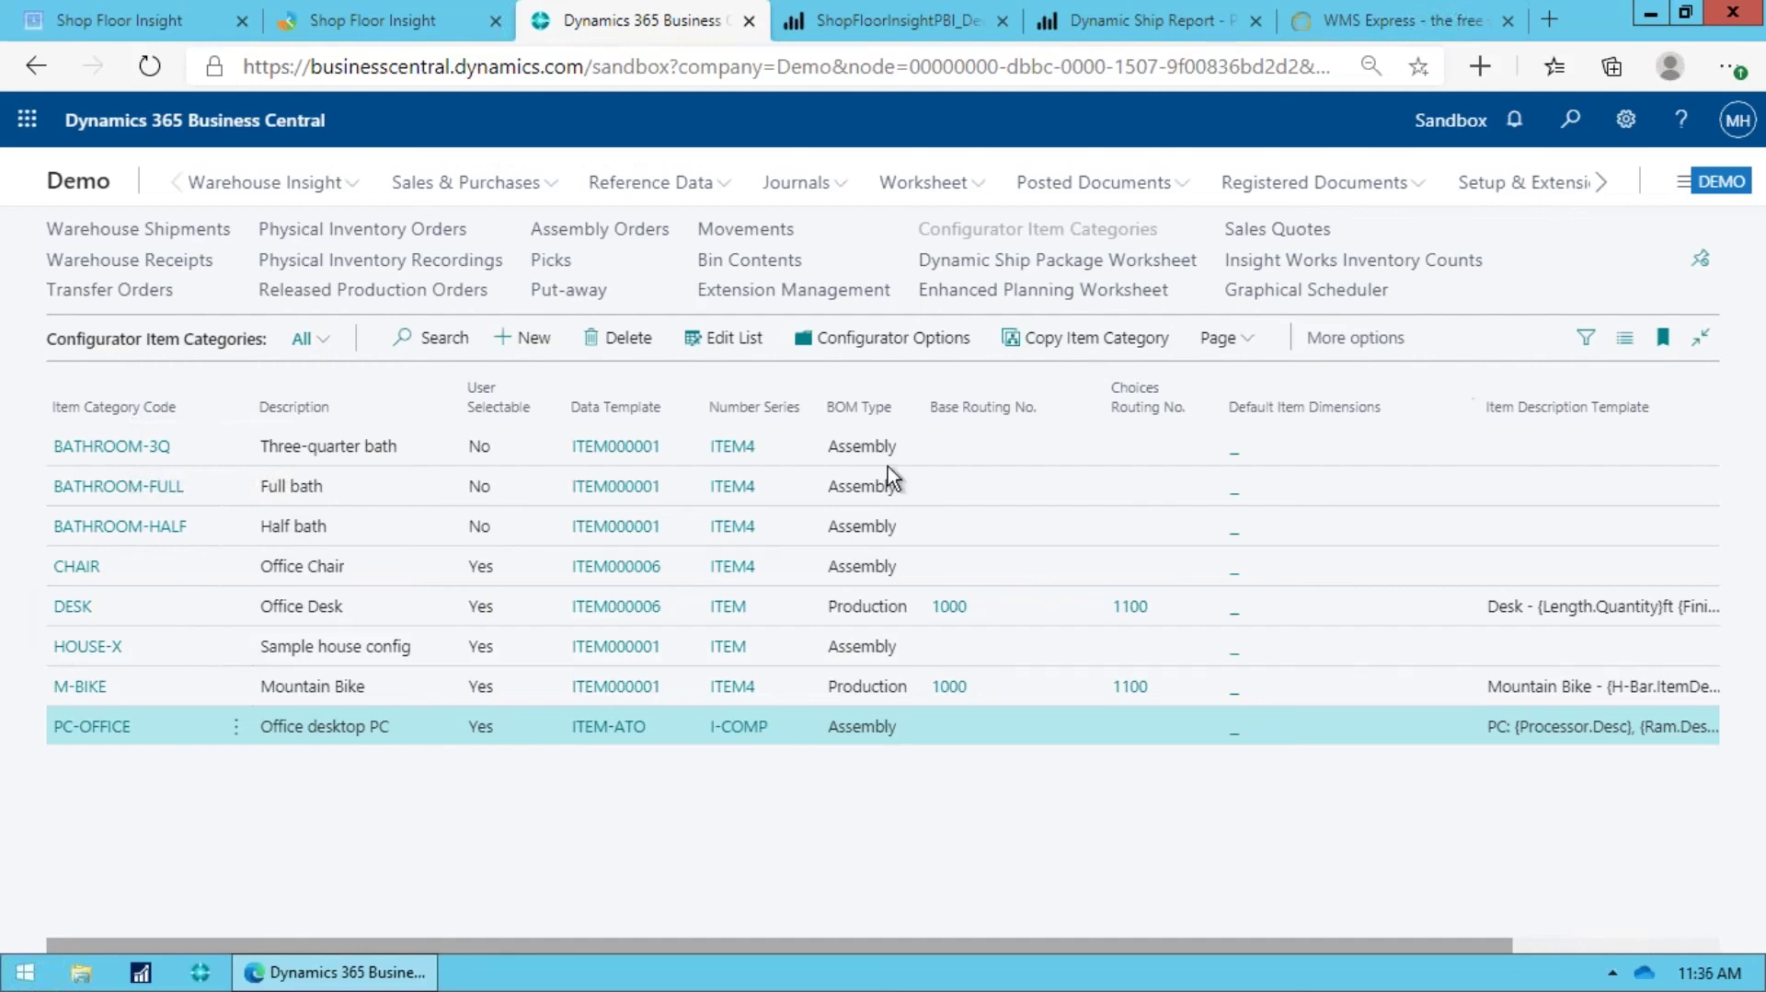
click(327, 655)
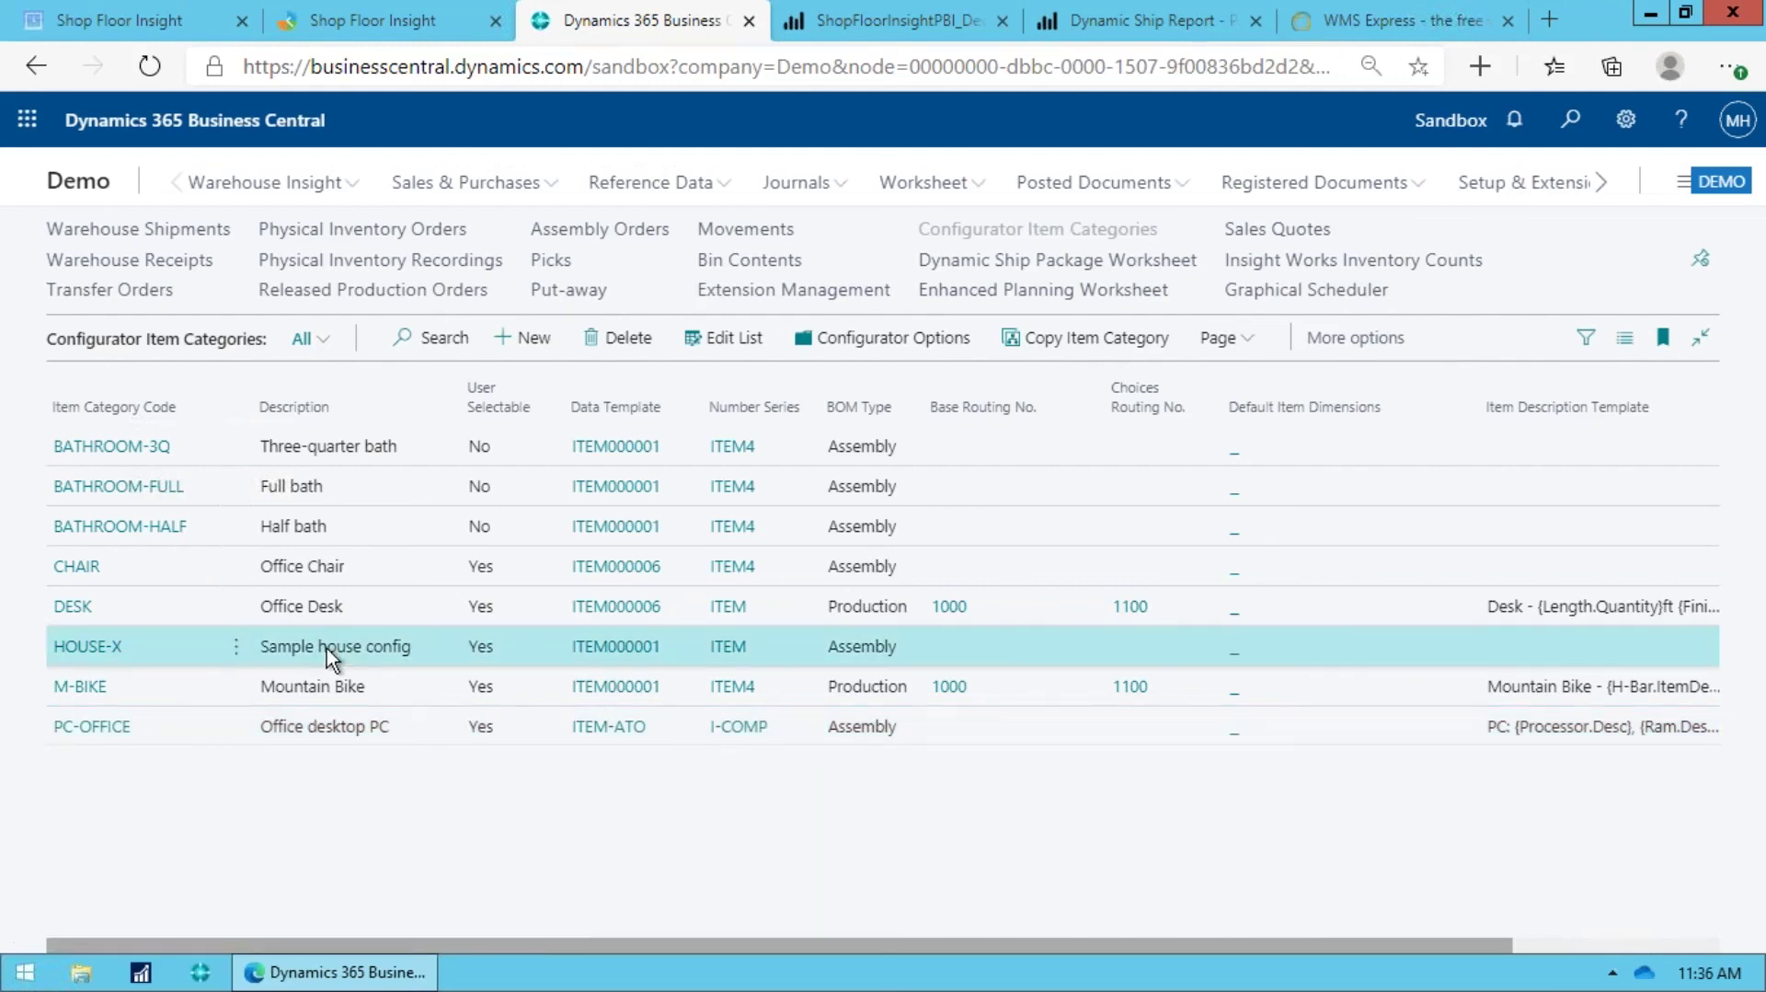
click(929, 357)
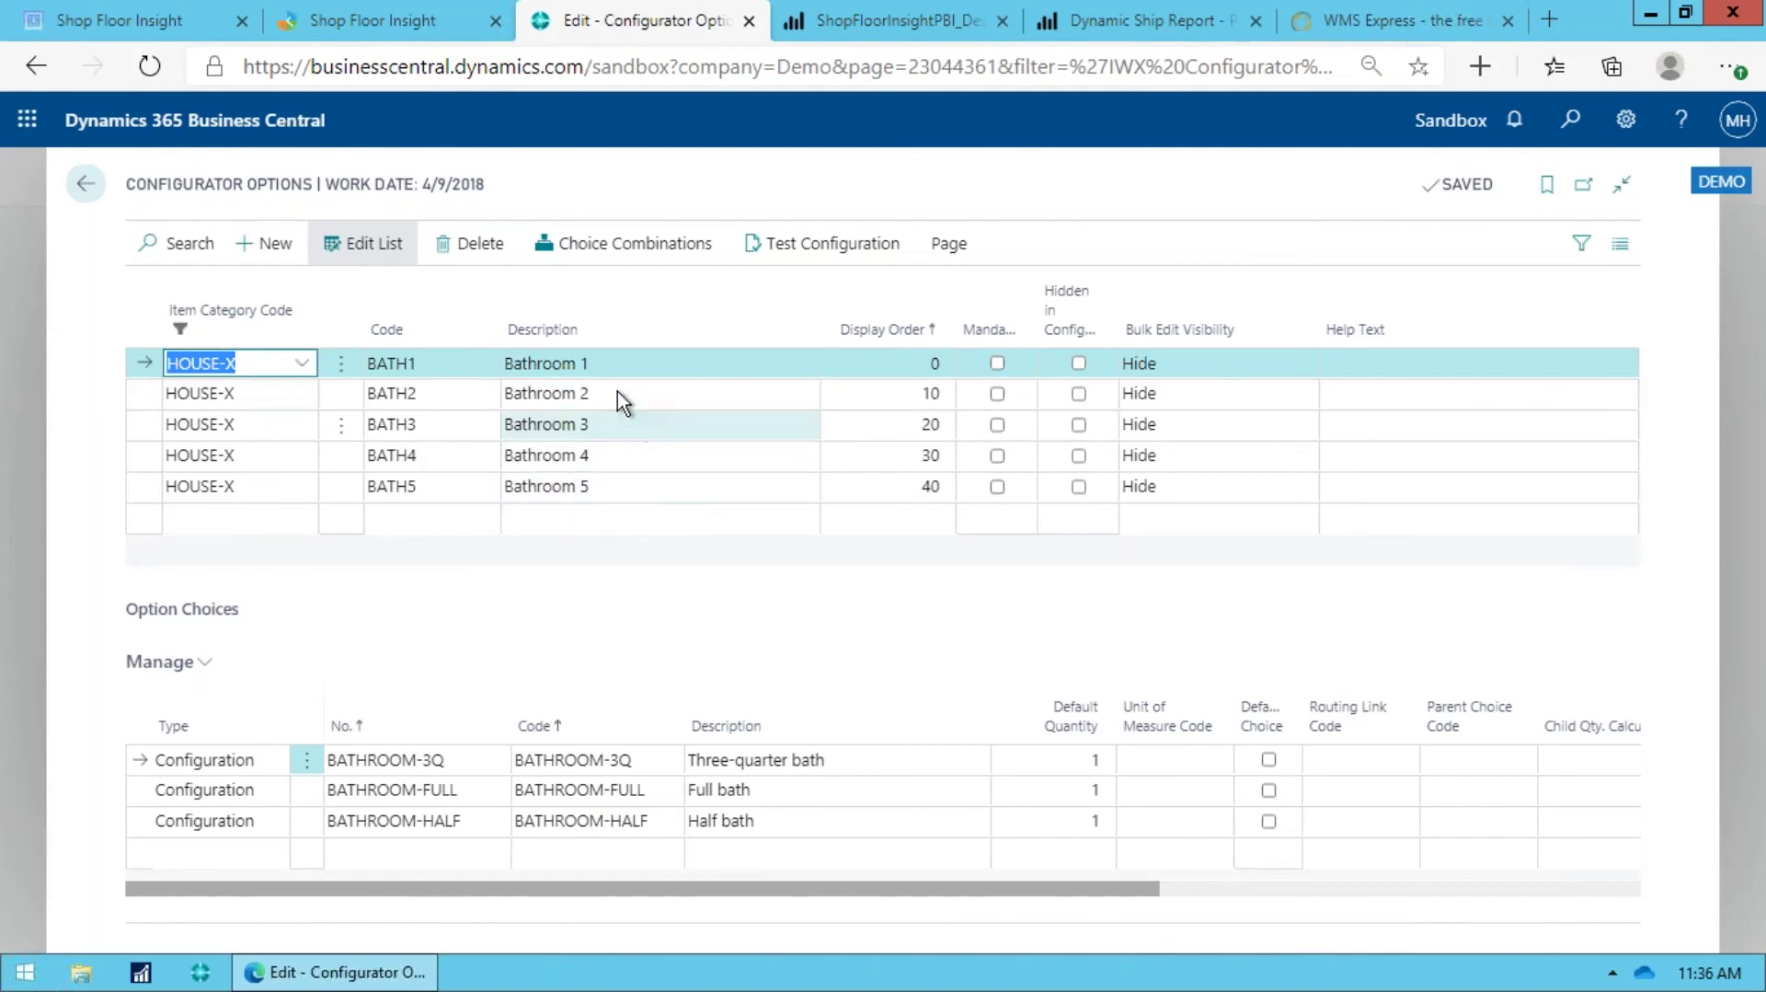
click(619, 365)
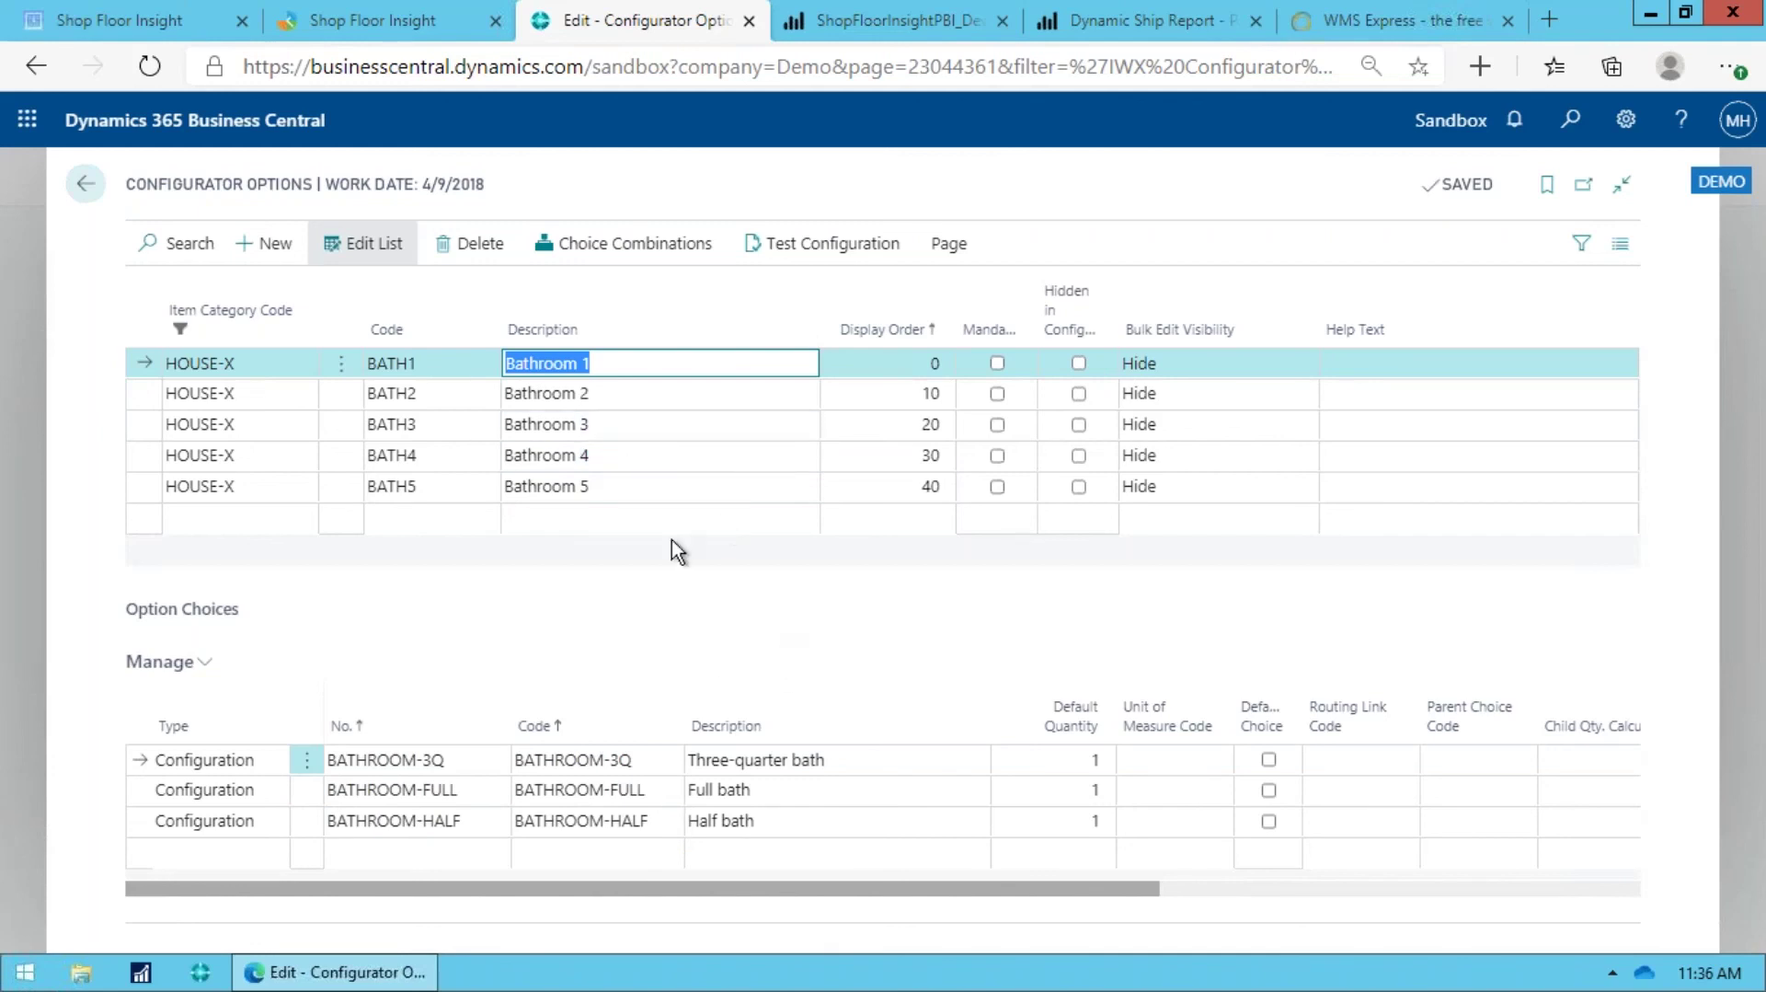
Step: Start a test configuration of HOUSE-X and choose BATHROOM-FULL for Bathroom 1
click(854, 262)
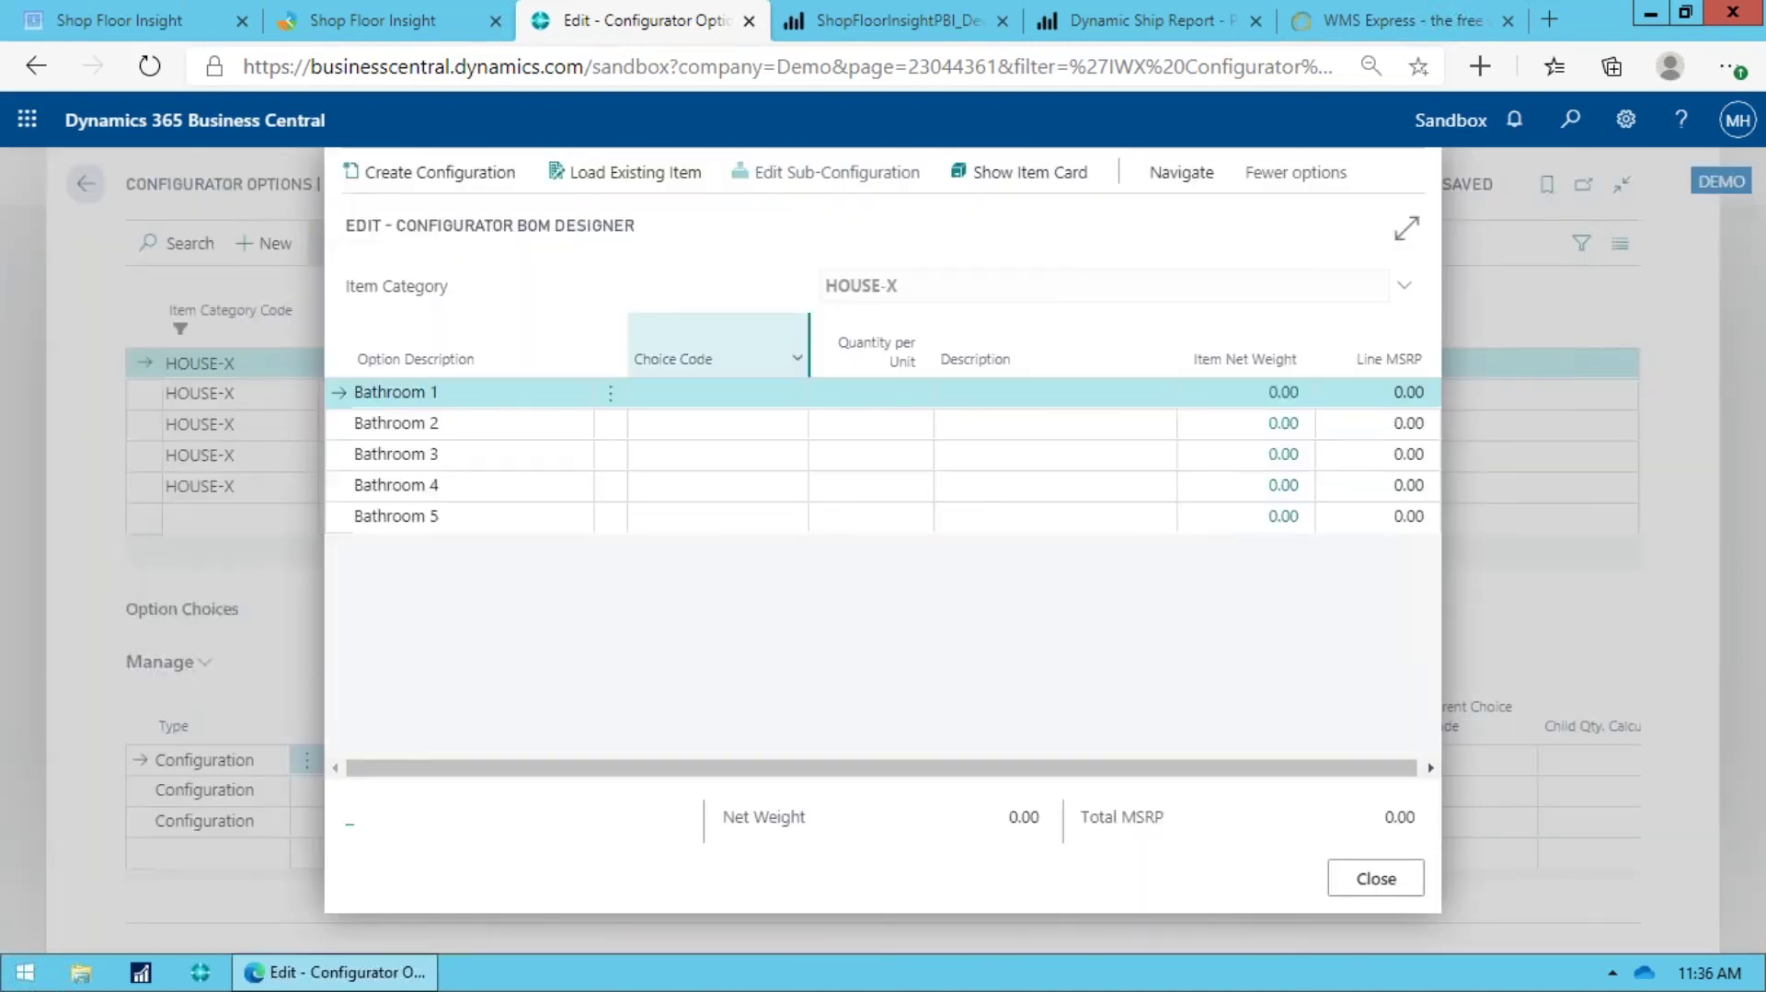
click(748, 394)
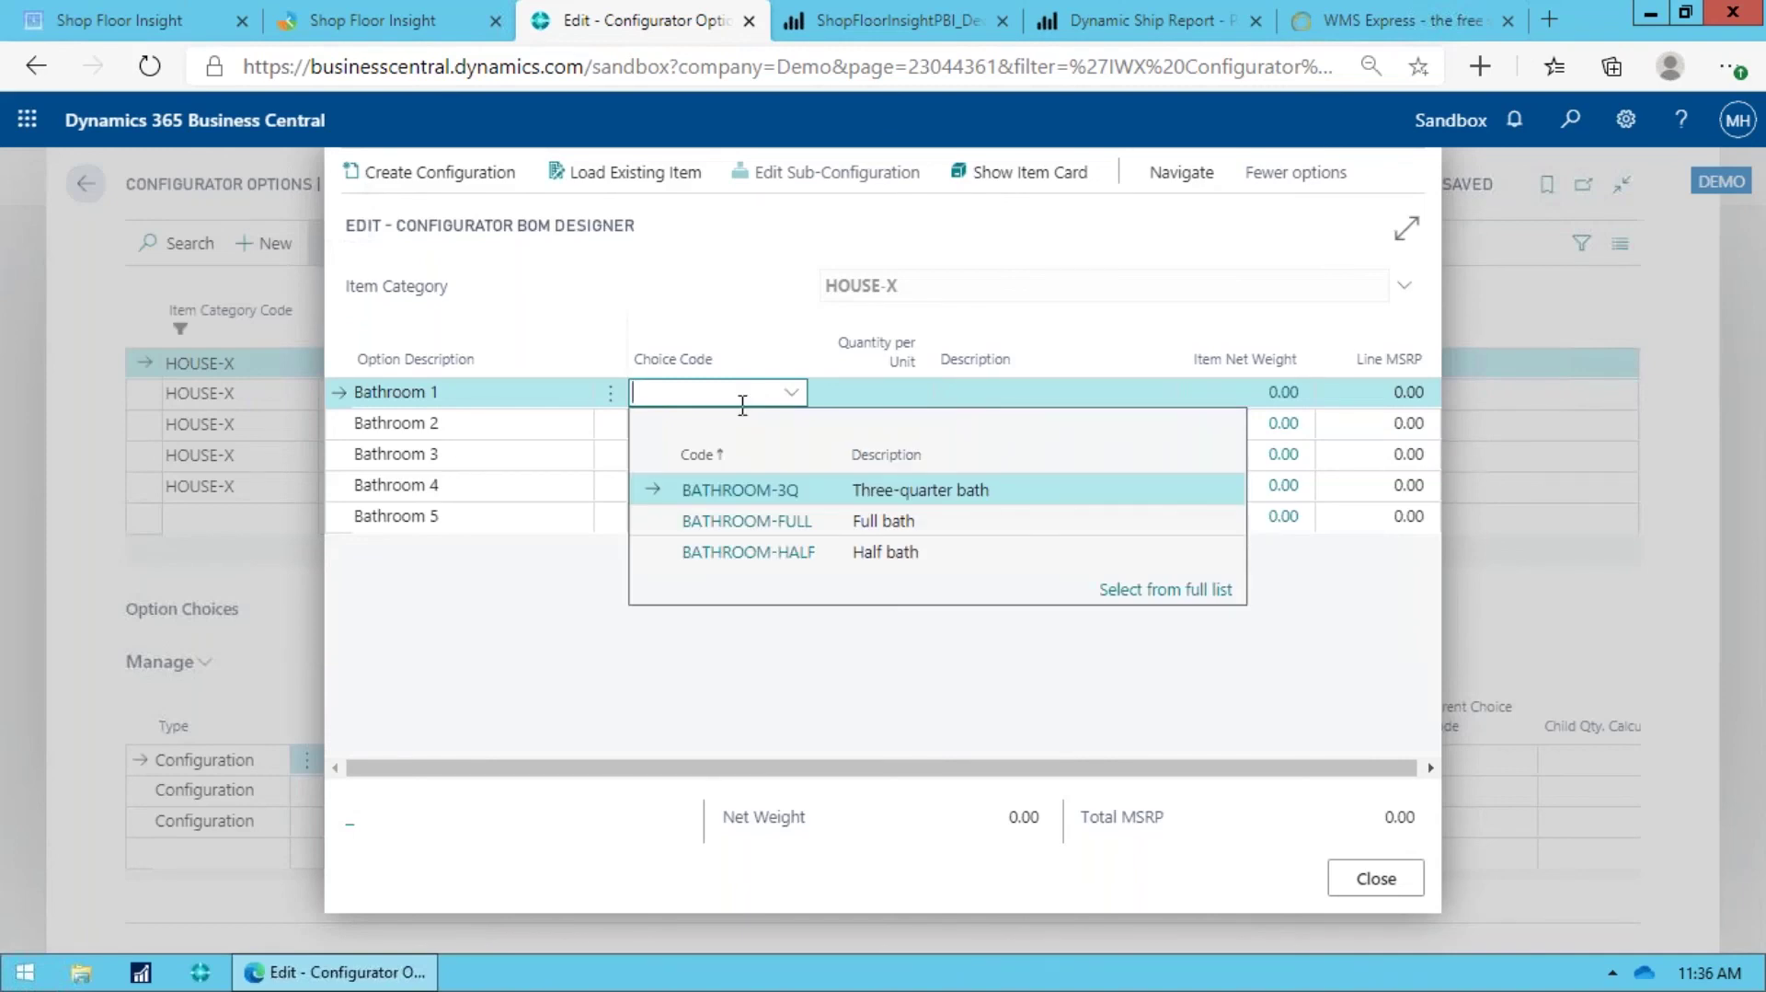
click(754, 521)
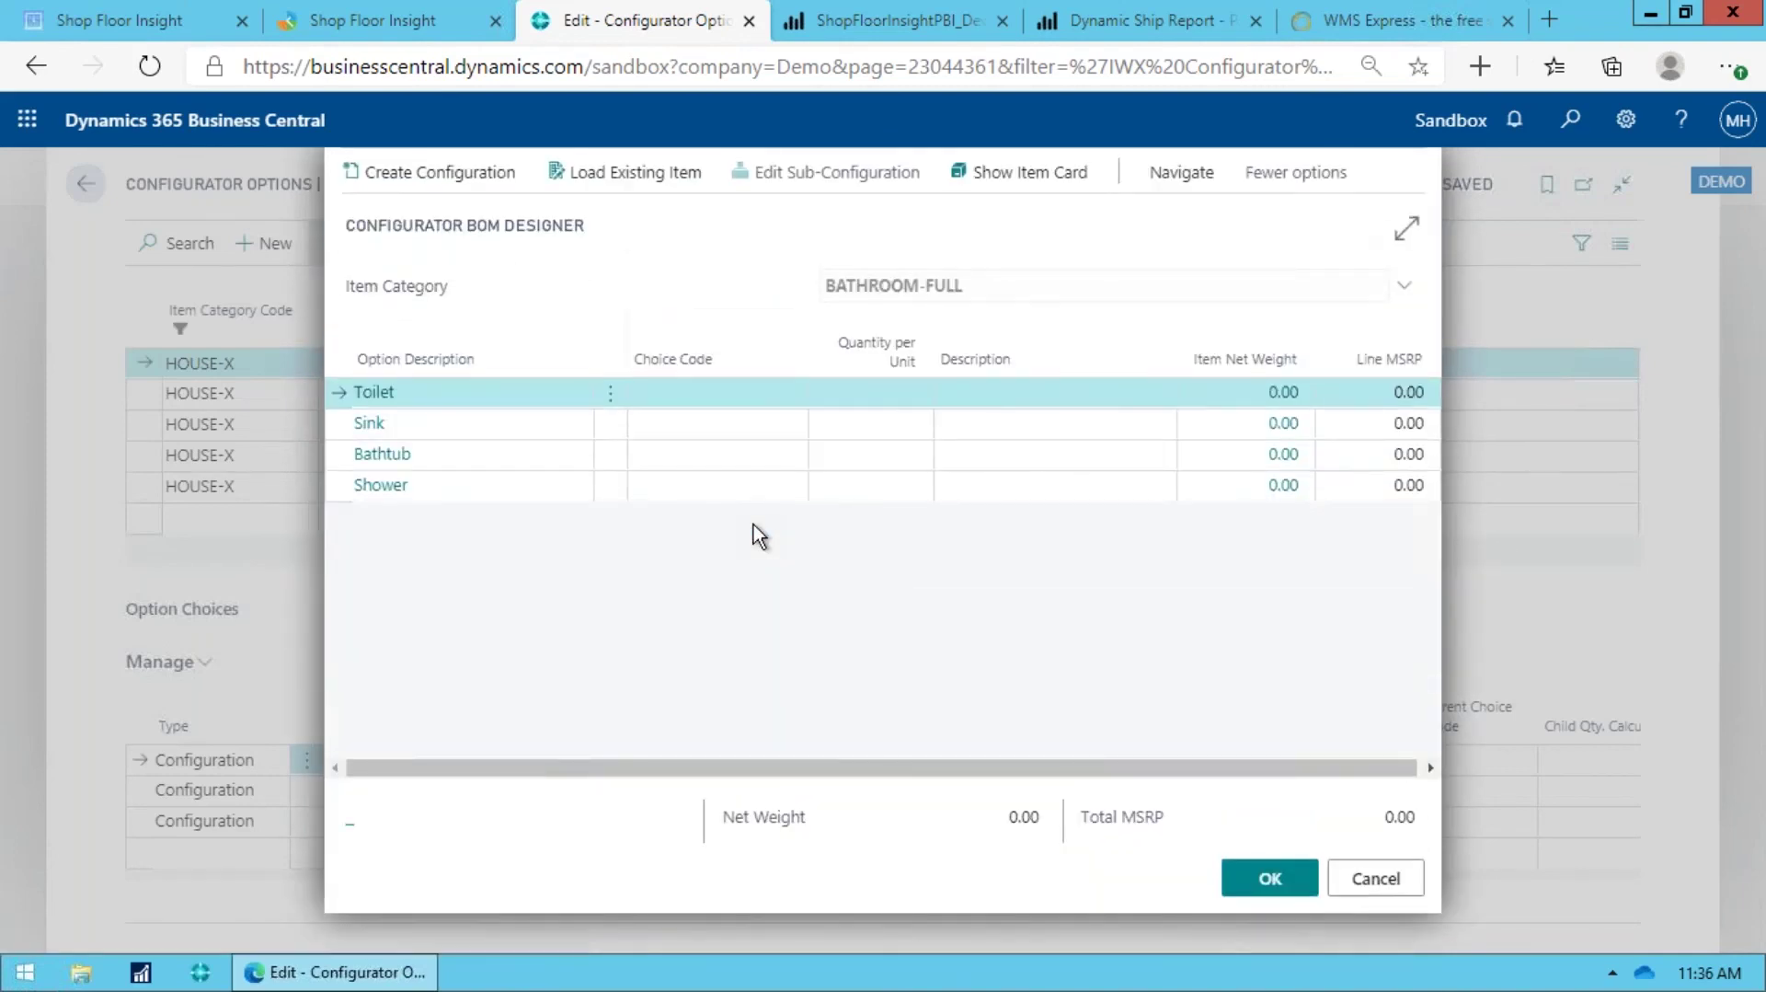
Step: In the BATHROOM-FULL sub-configuration, choose AMST-Y for the toilet and SINK-2 for the sink
click(717, 394)
key(alt+Down)
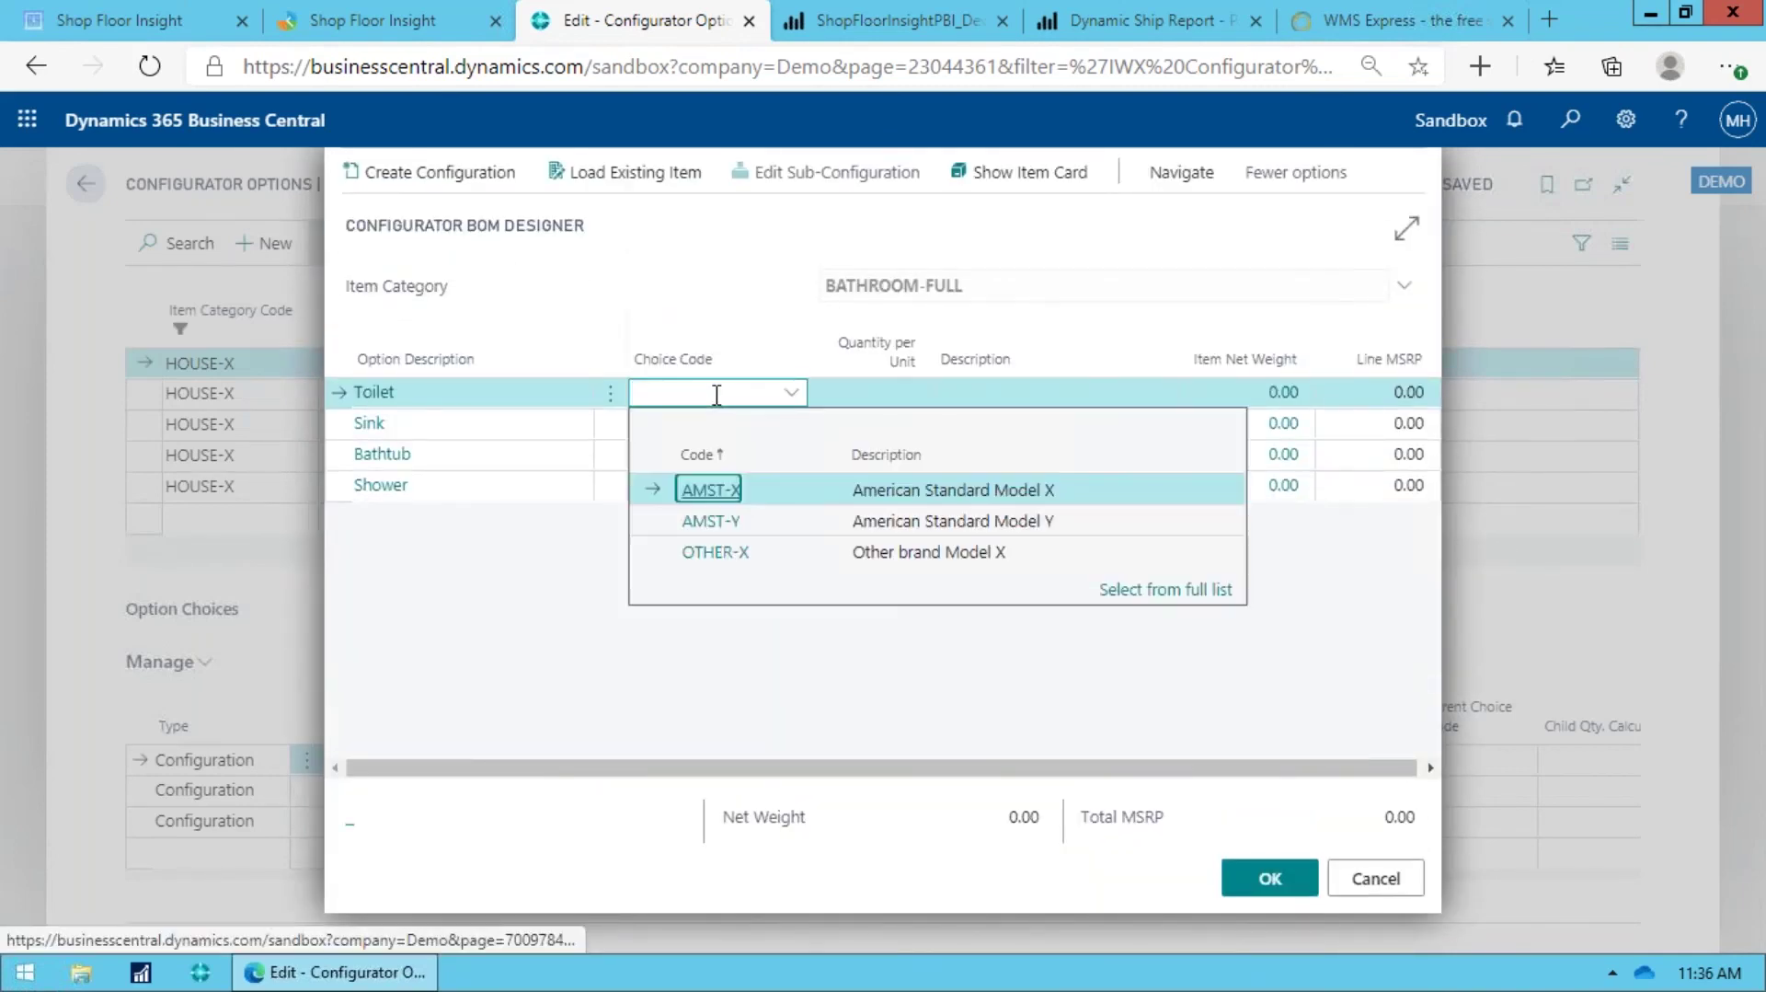
key(Down)
key(Return)
key(Down)
key(alt+Down)
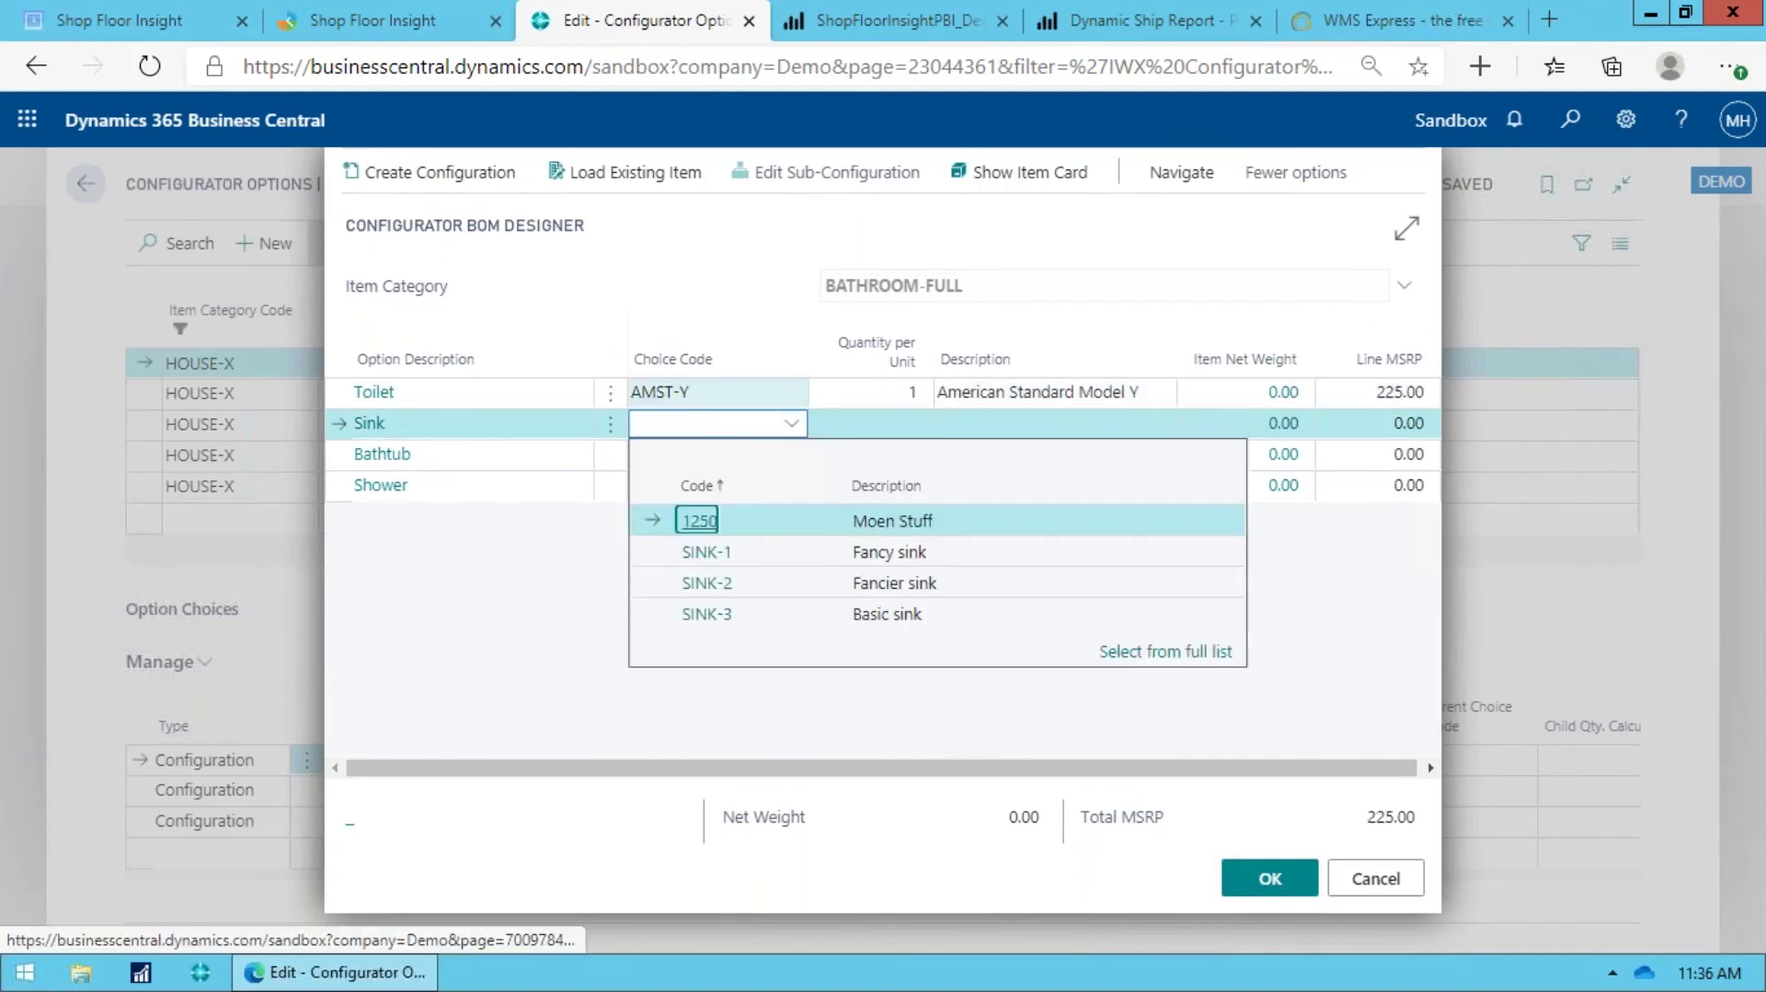
key(Down)
key(Down)
key(Return)
Step: Choose TUB-2 for the bathtub and SHOWER-3 for the shower, and accept the full bathroom's sub-configuration
key(Down)
key(alt+Down)
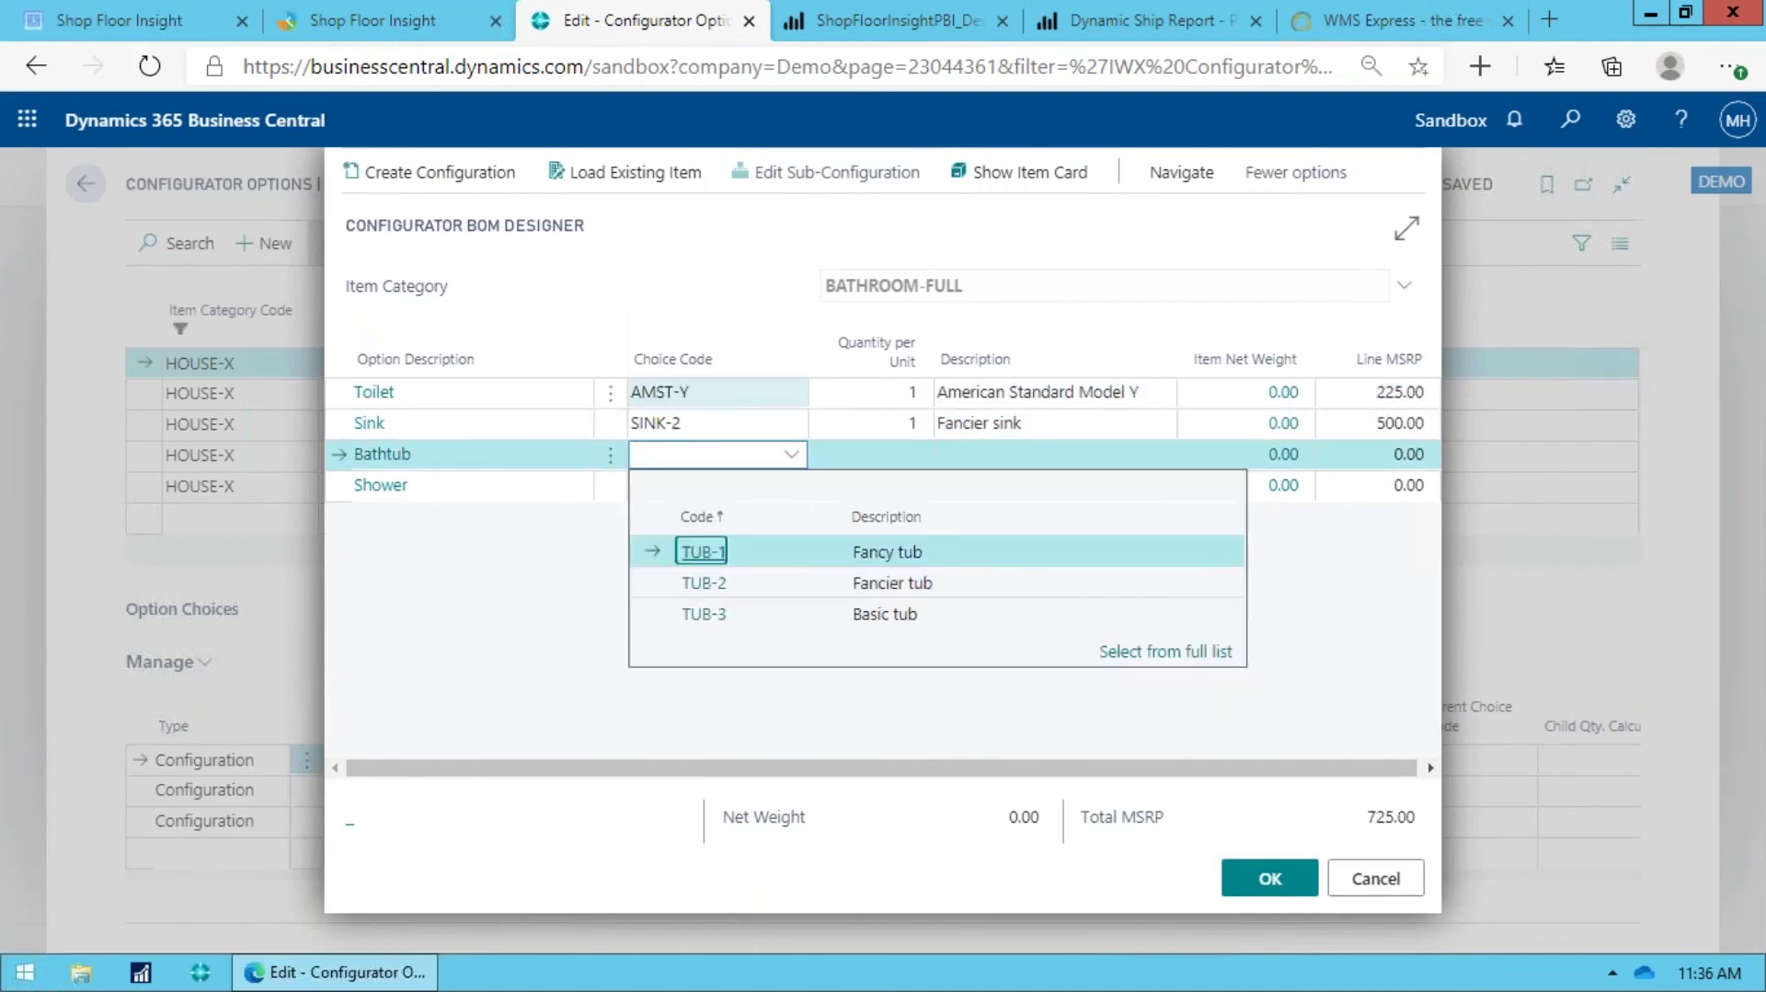
key(Down)
key(Return)
key(Down)
key(alt+Down)
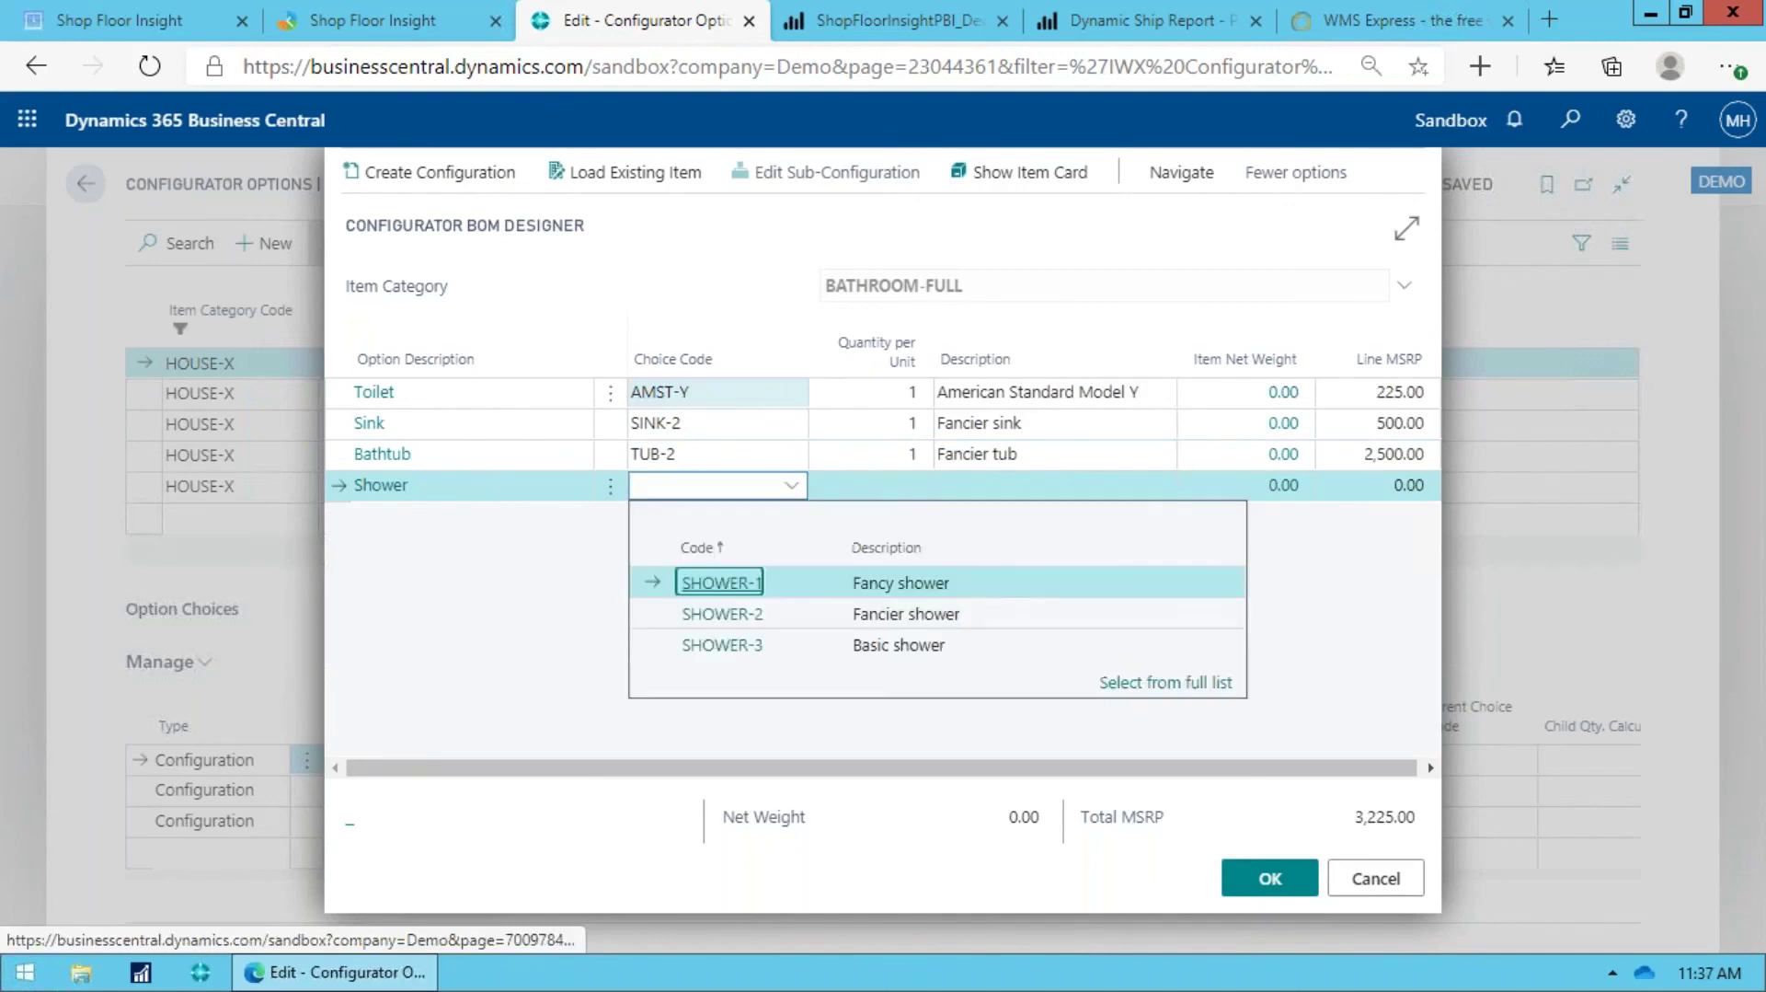
key(Down)
key(Down)
key(Return)
key(Up)
key(Up)
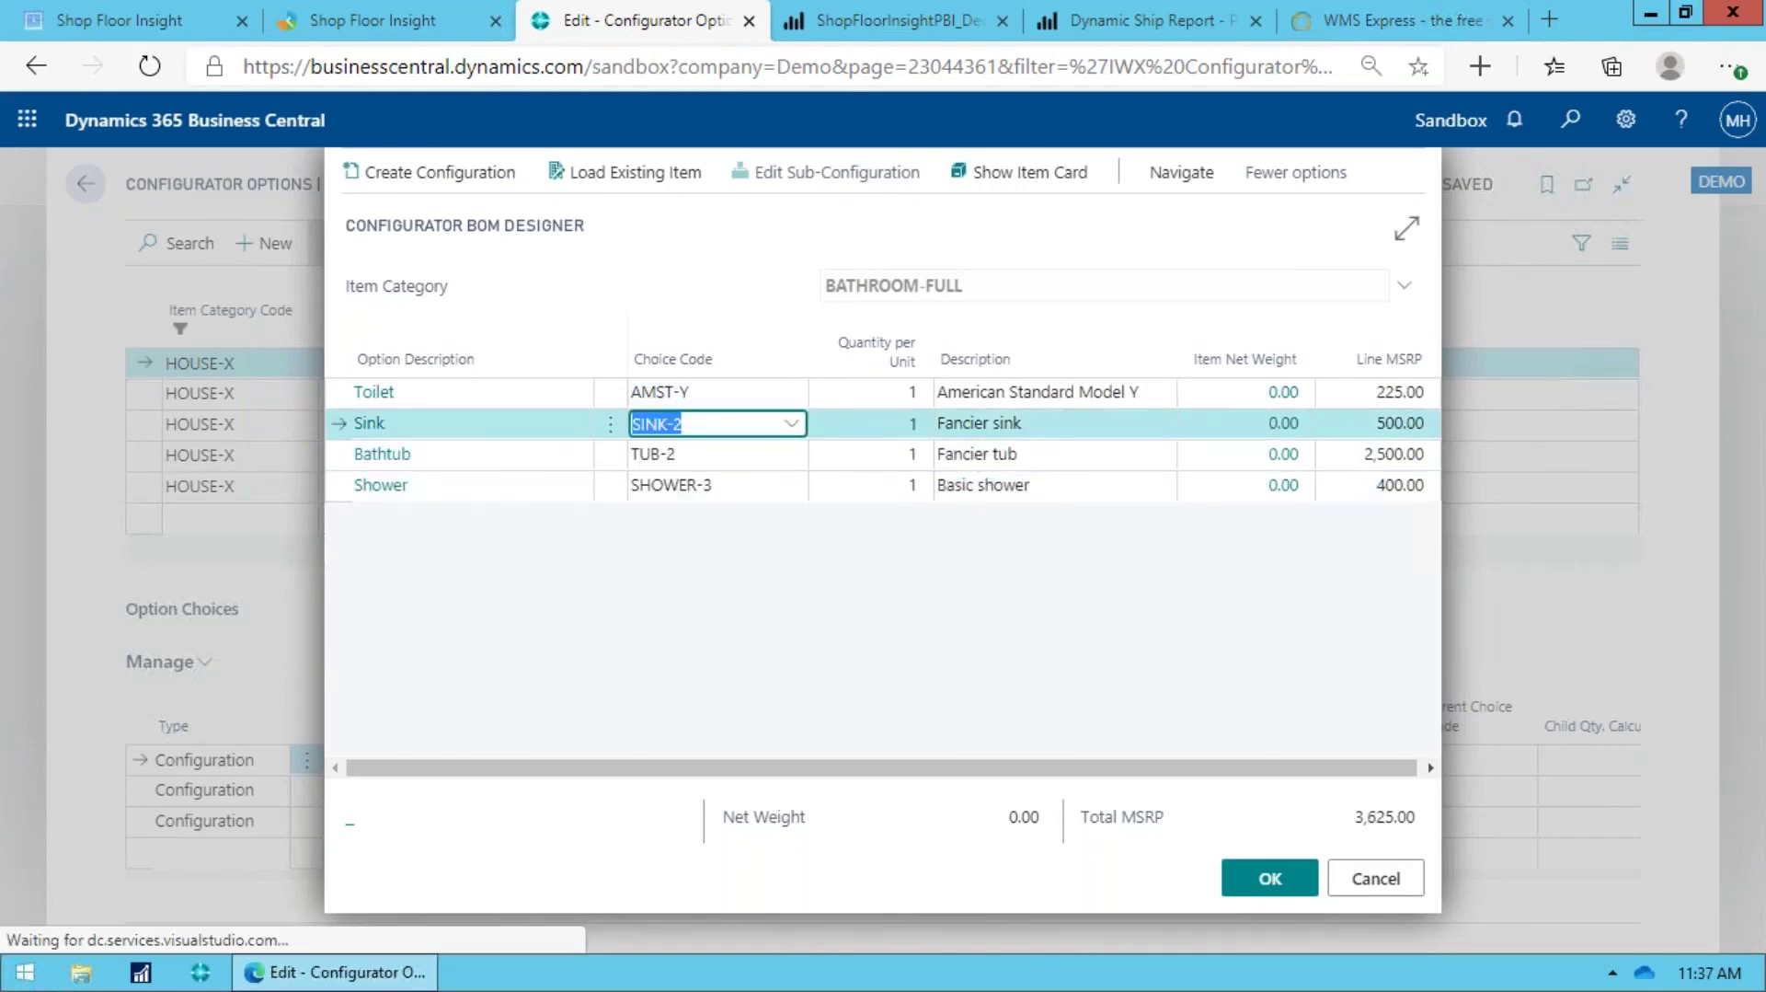
click(1269, 879)
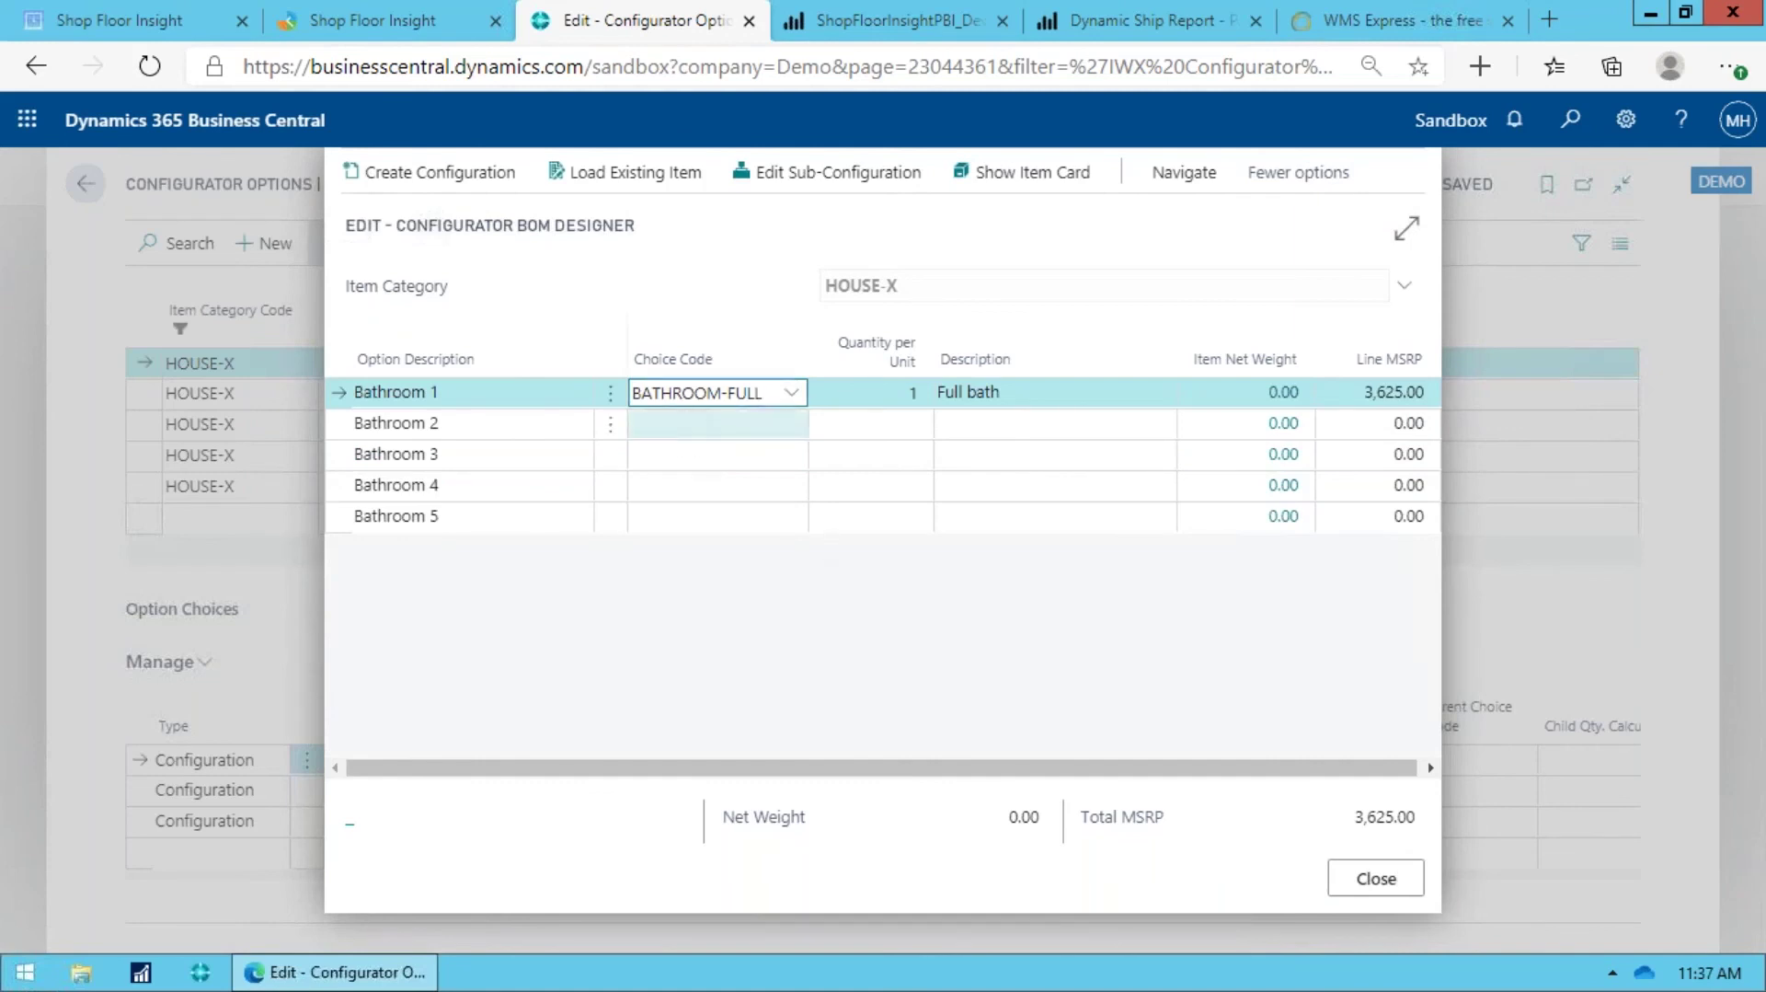
Step: Set Bathroom 2 to BATHROOM-HALF with toilet AMST-X and sink SINK-2, and accept its sub-configuration
click(684, 426)
key(alt+Down)
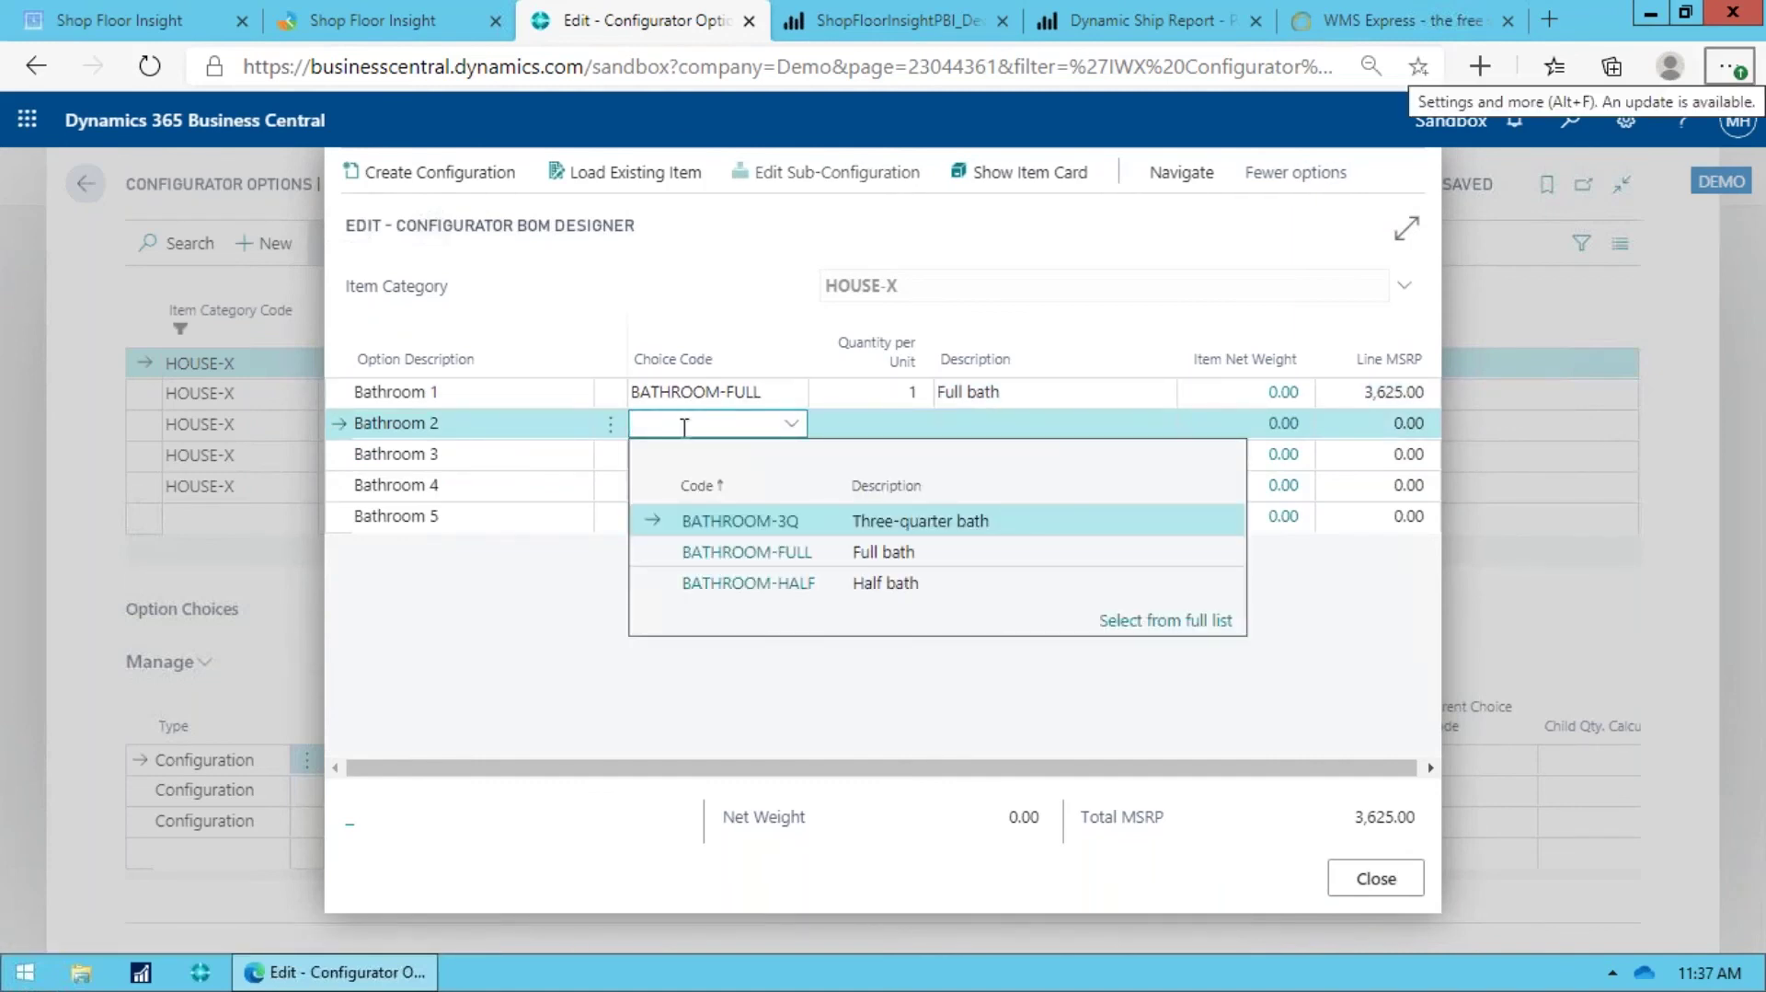
click(770, 588)
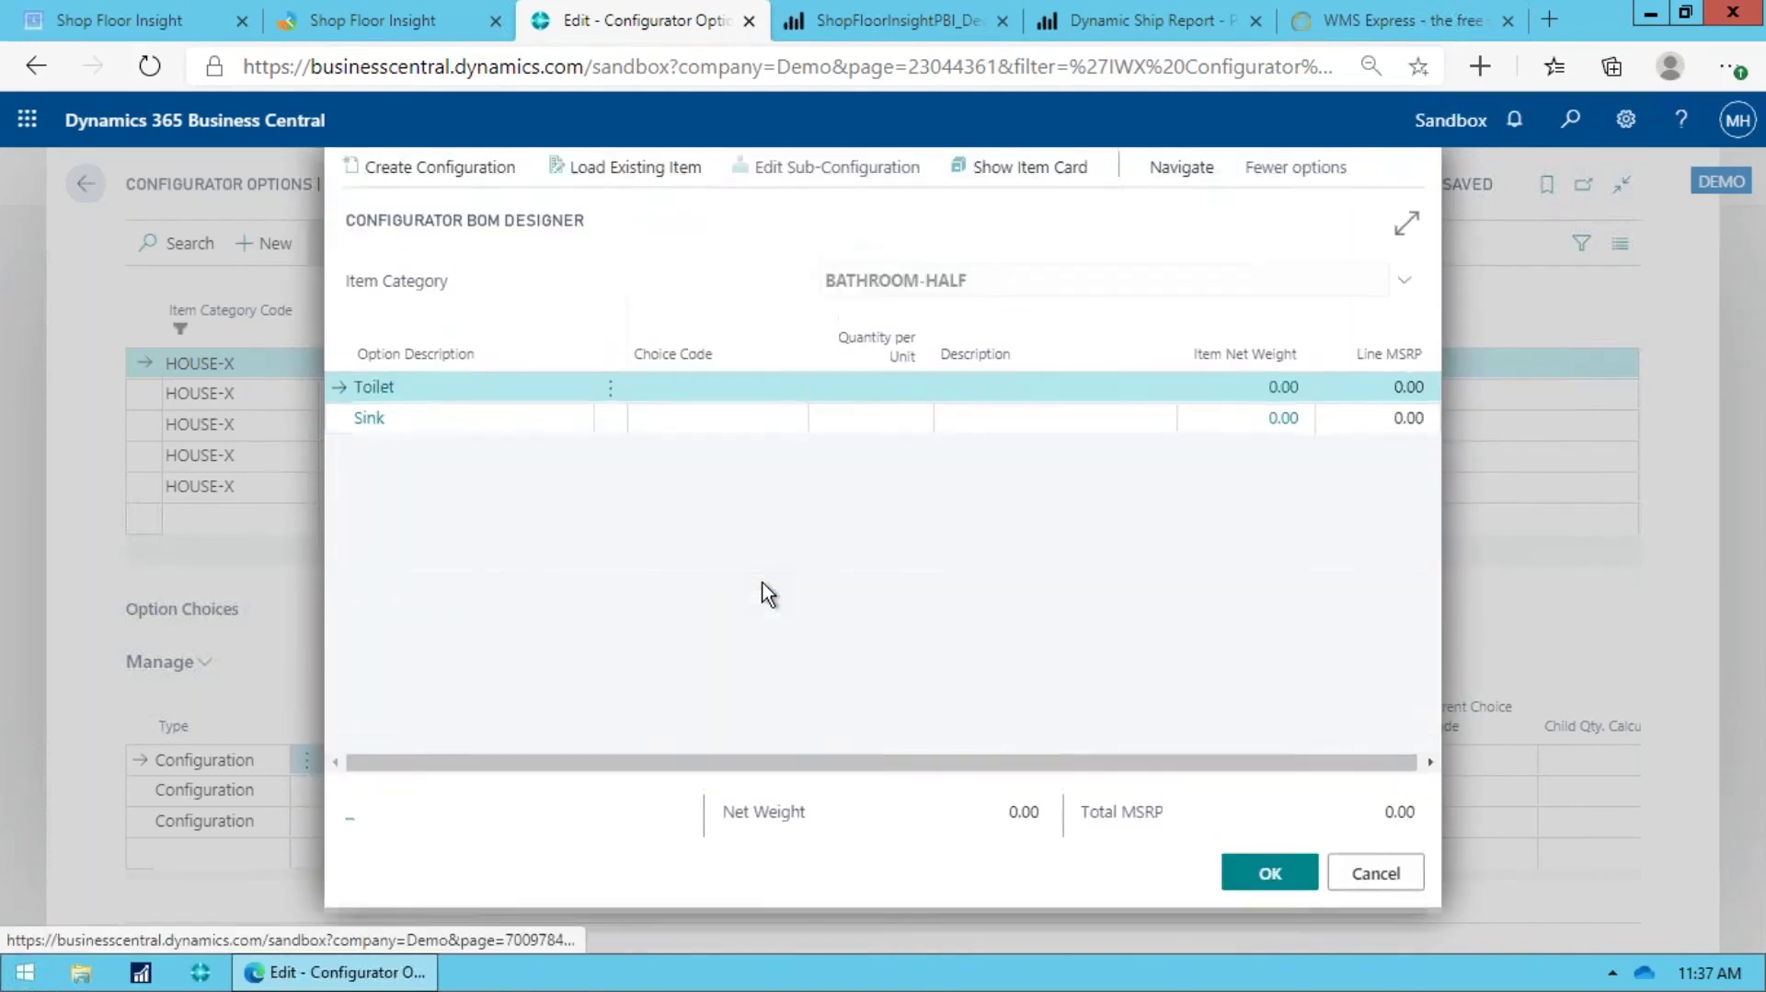
click(702, 398)
key(alt+Down)
key(Return)
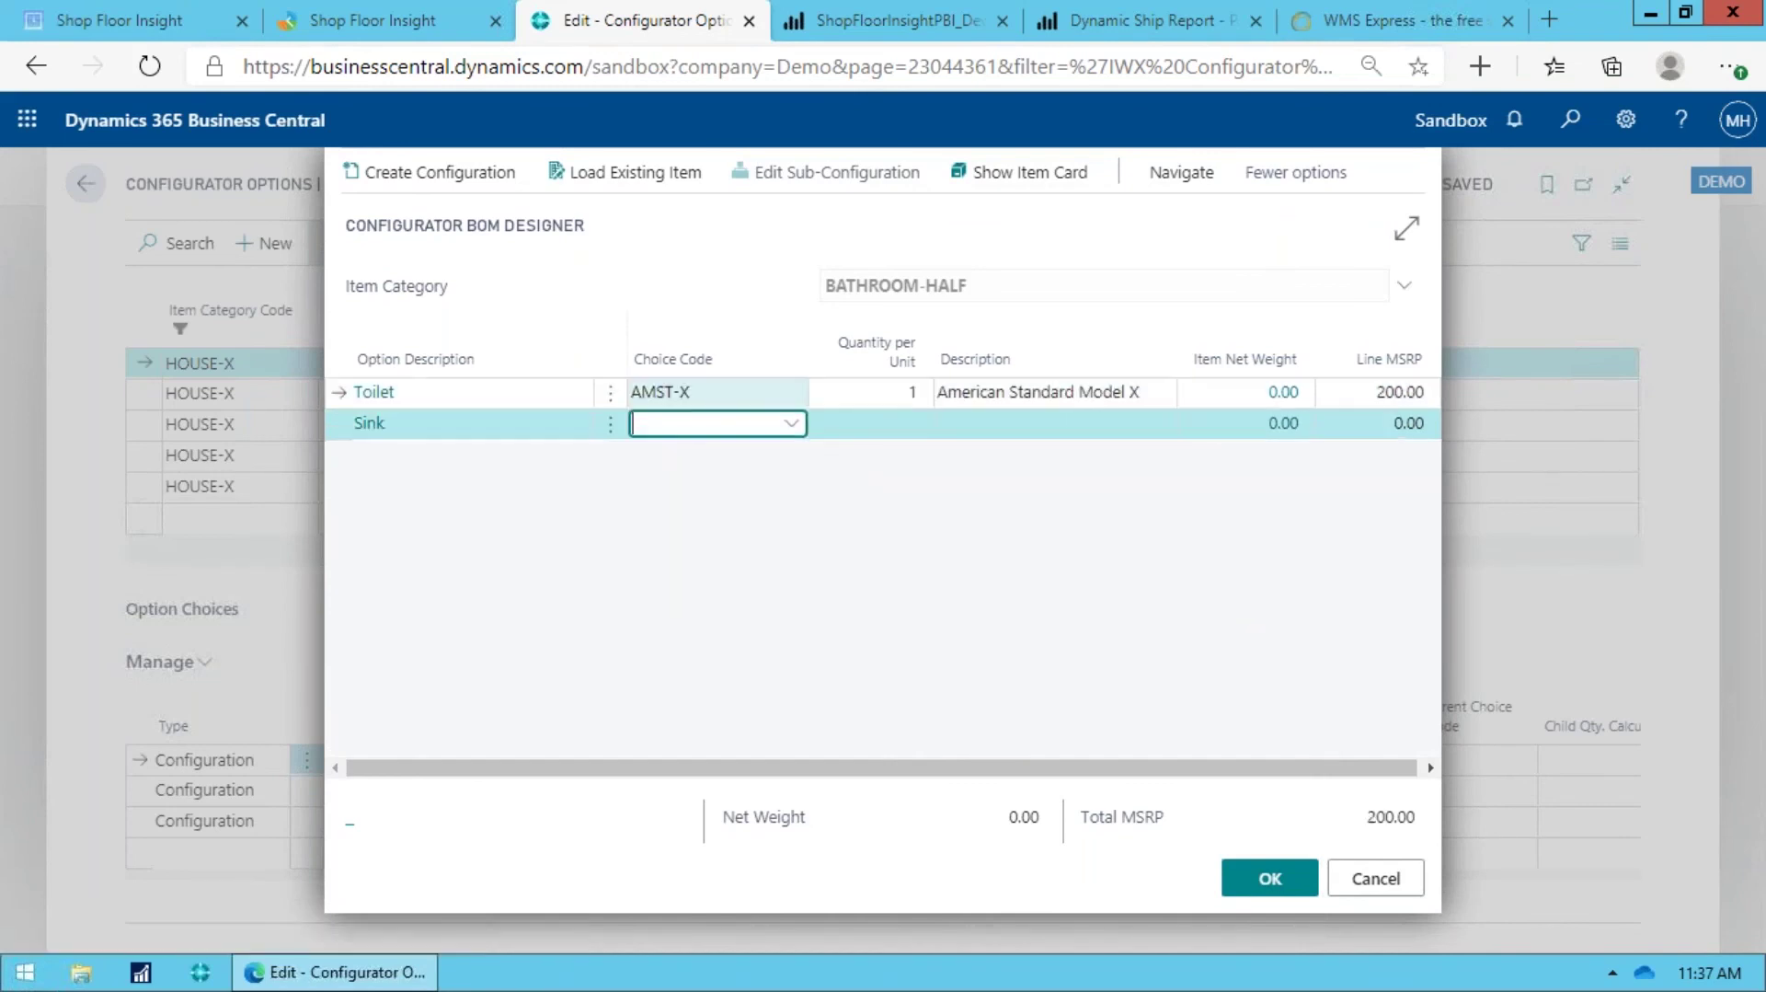
key(alt+Down)
key(Down)
key(Return)
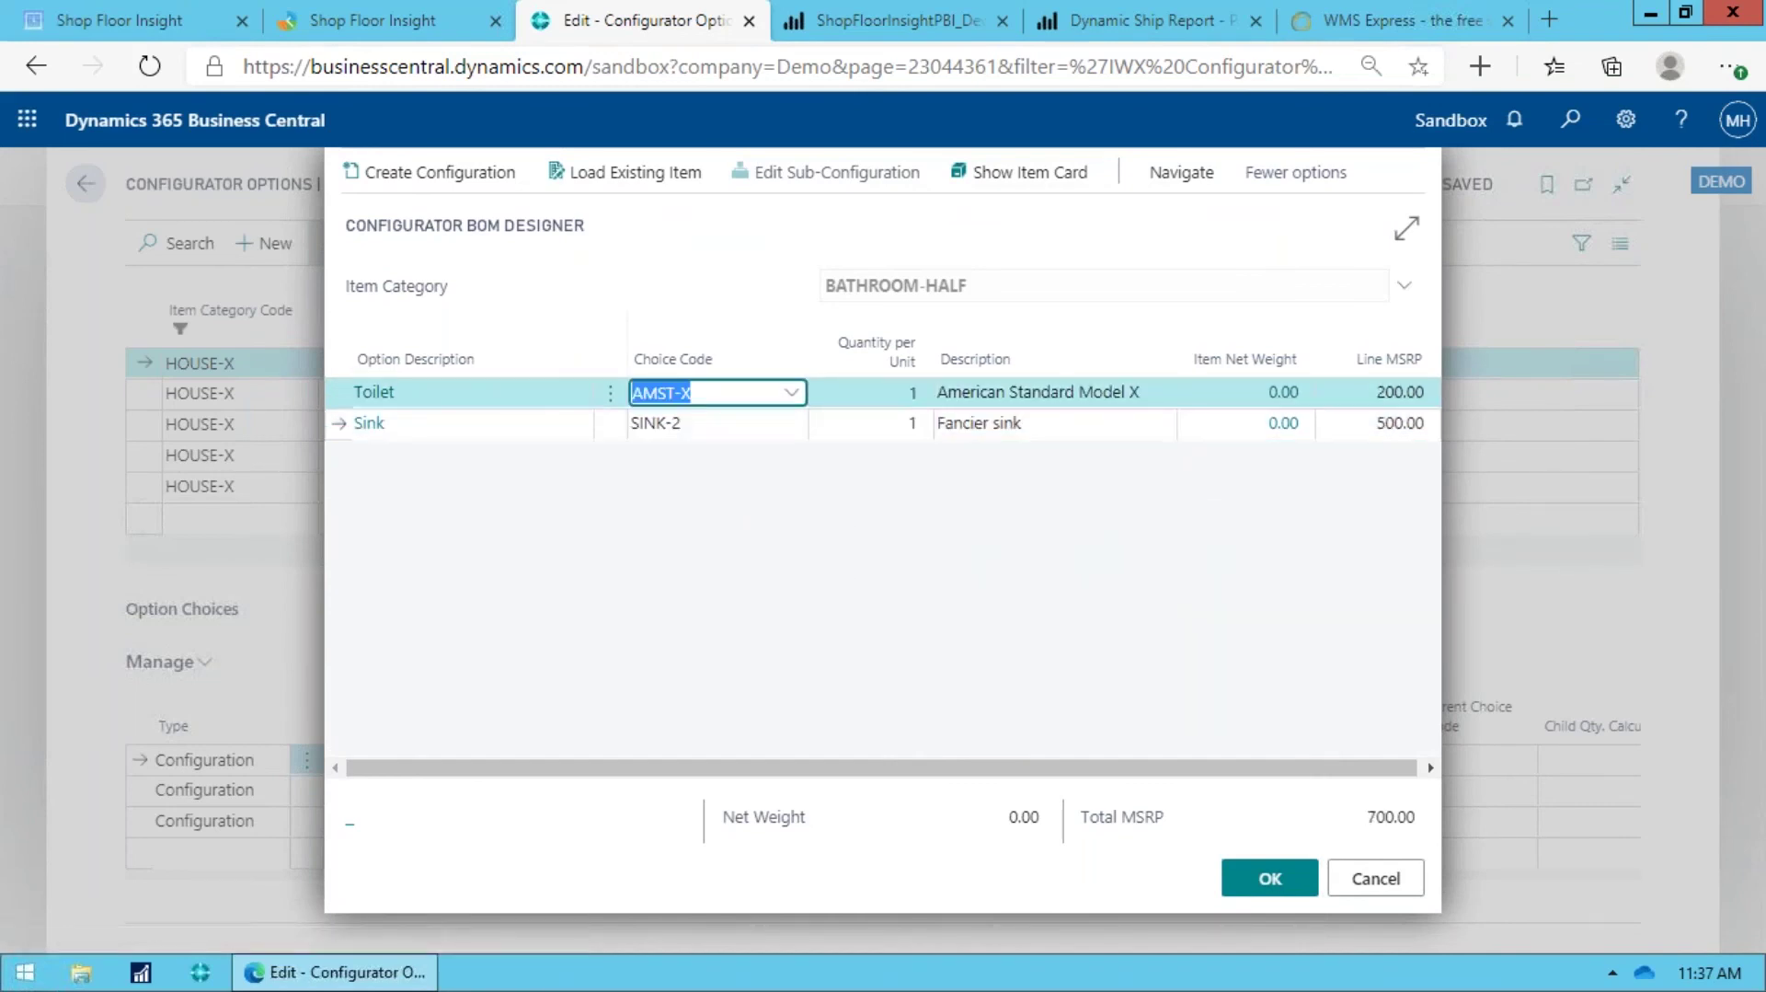
click(1274, 881)
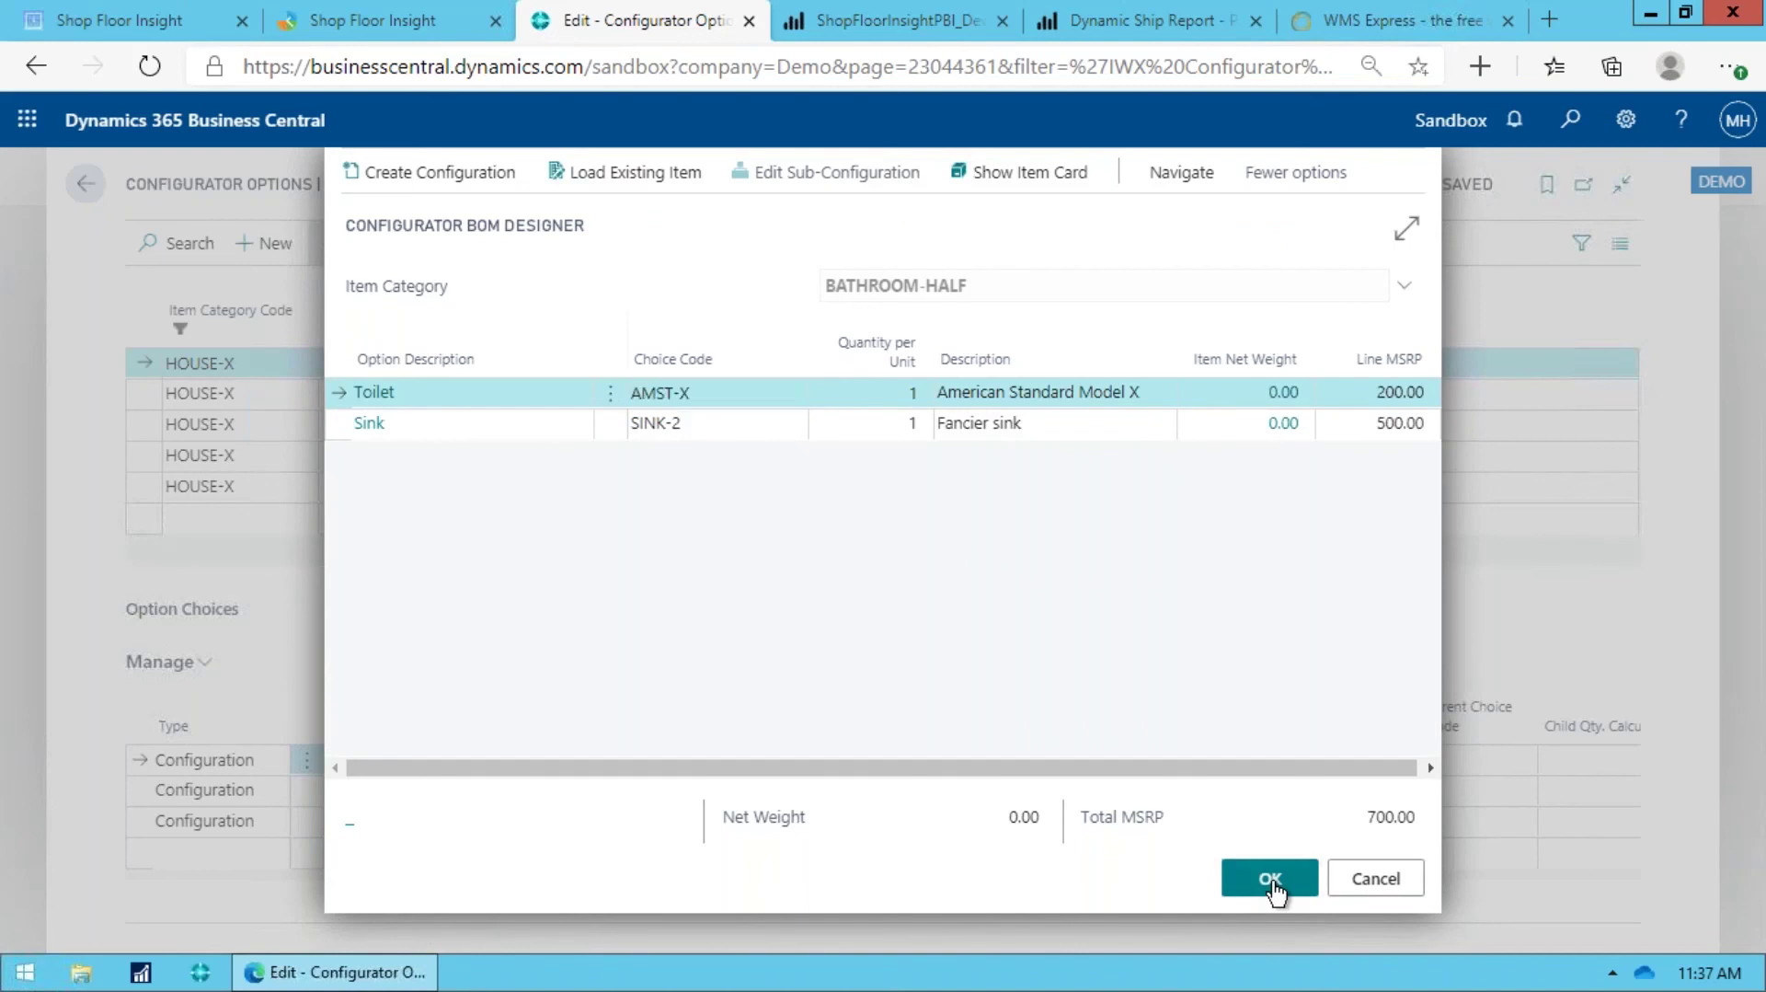
Step: Reopen Bathroom 1's sub-configuration to review its choices, leave it unchanged, and close the HOUSE-X test configuration
click(722, 455)
key(alt+Down)
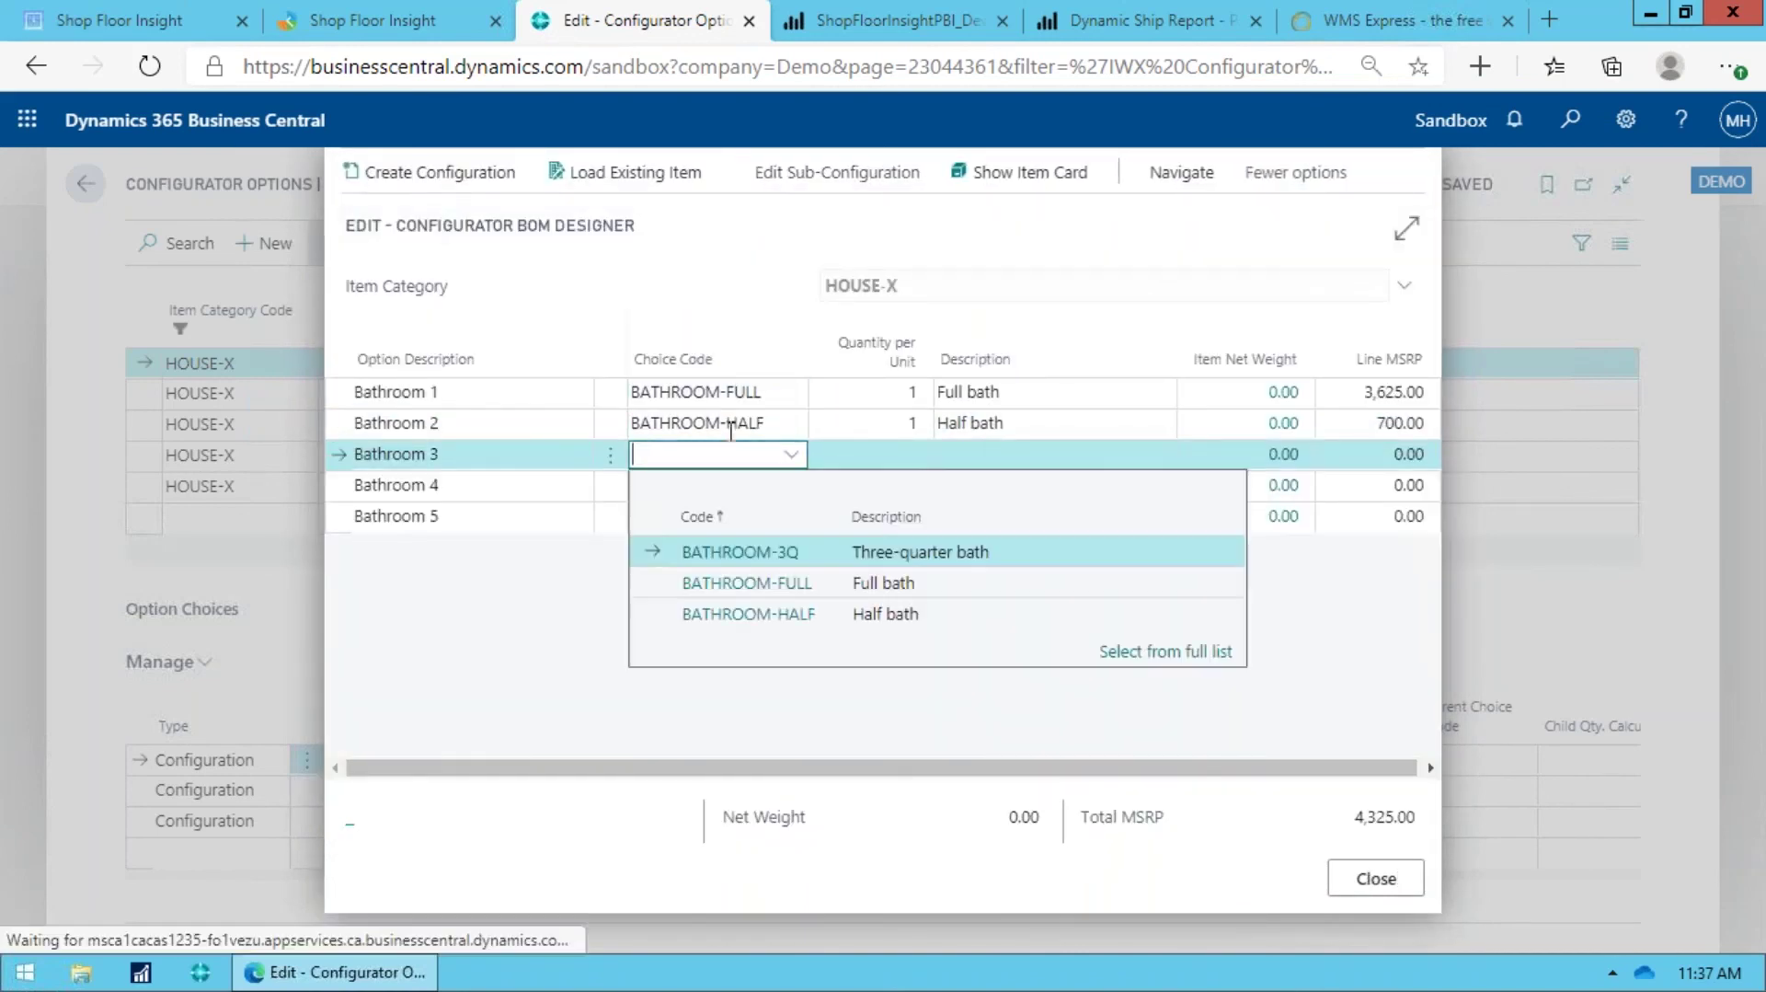
click(721, 418)
click(679, 398)
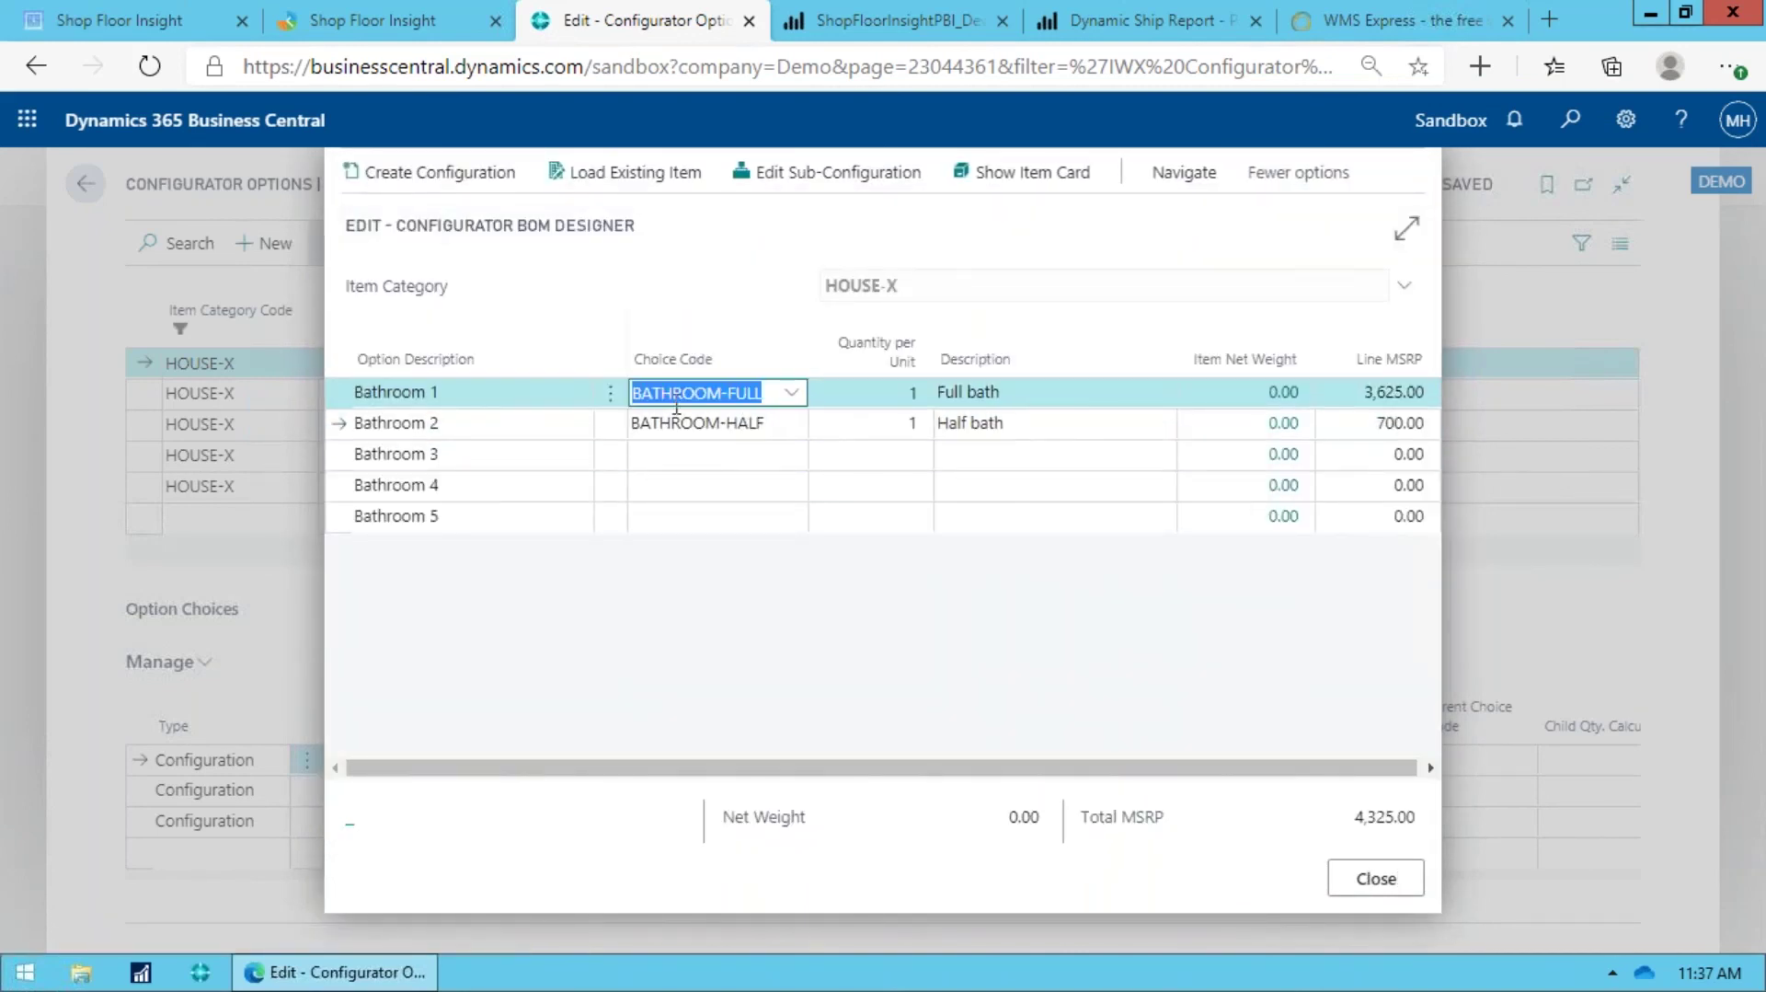
click(831, 179)
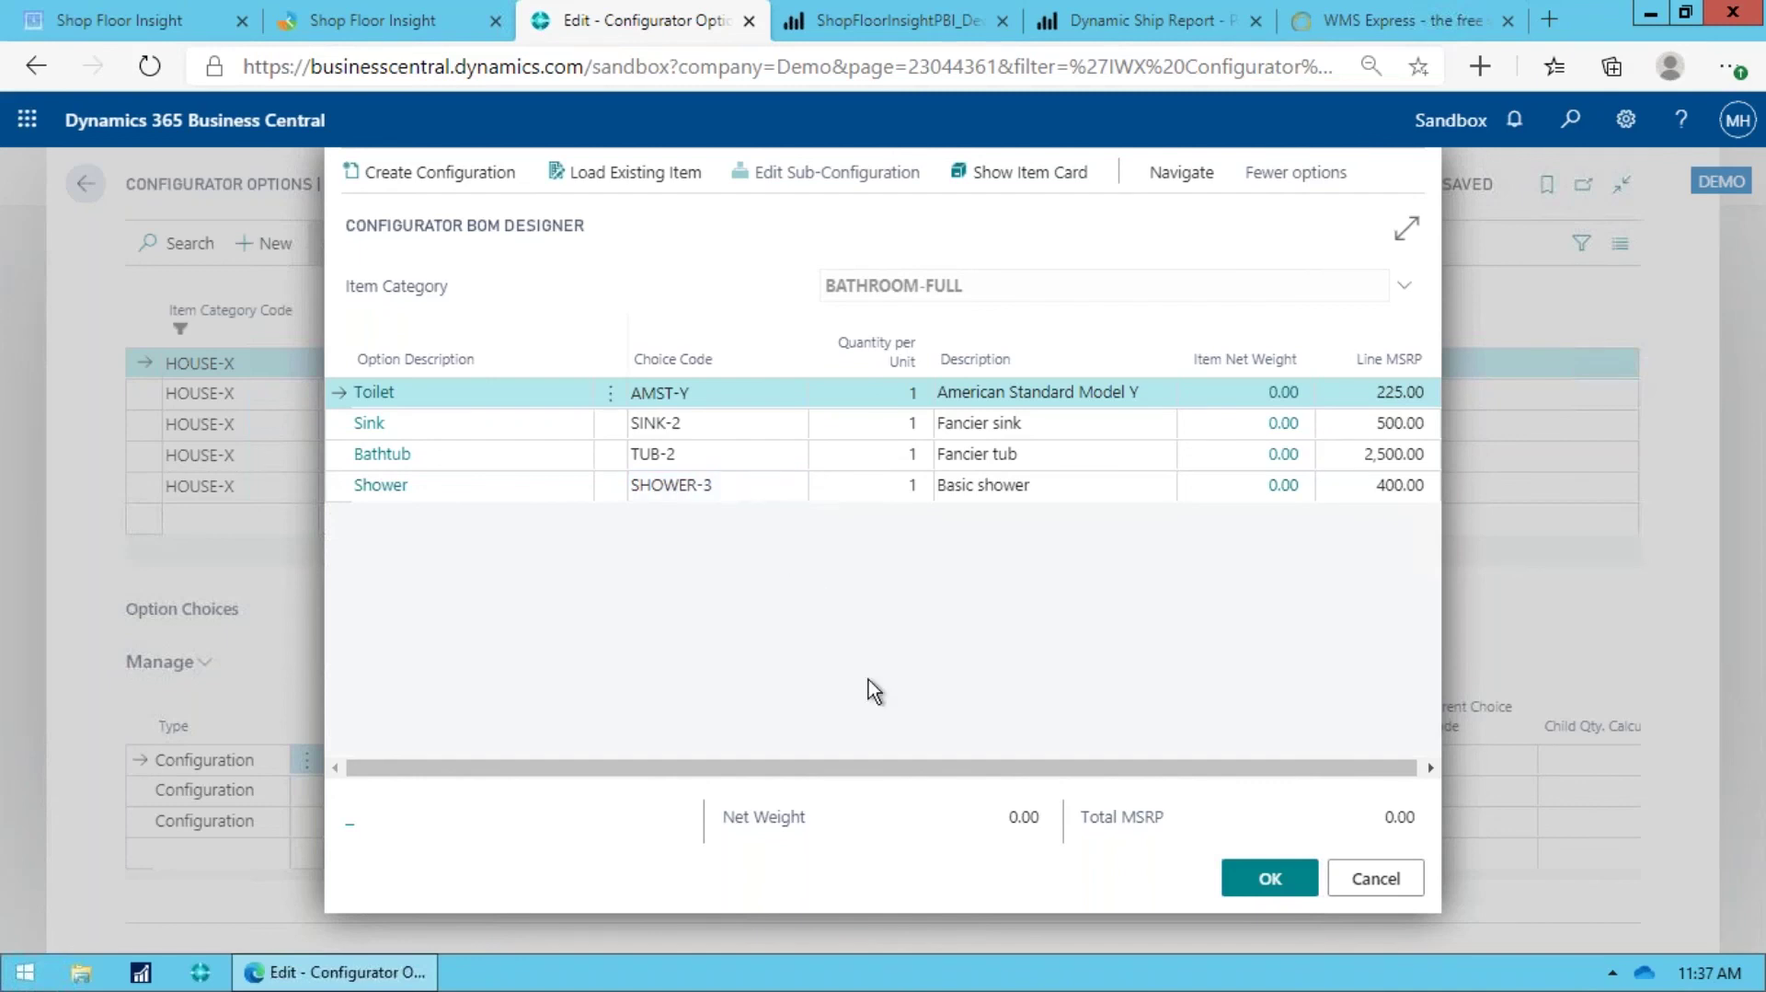
key(Escape)
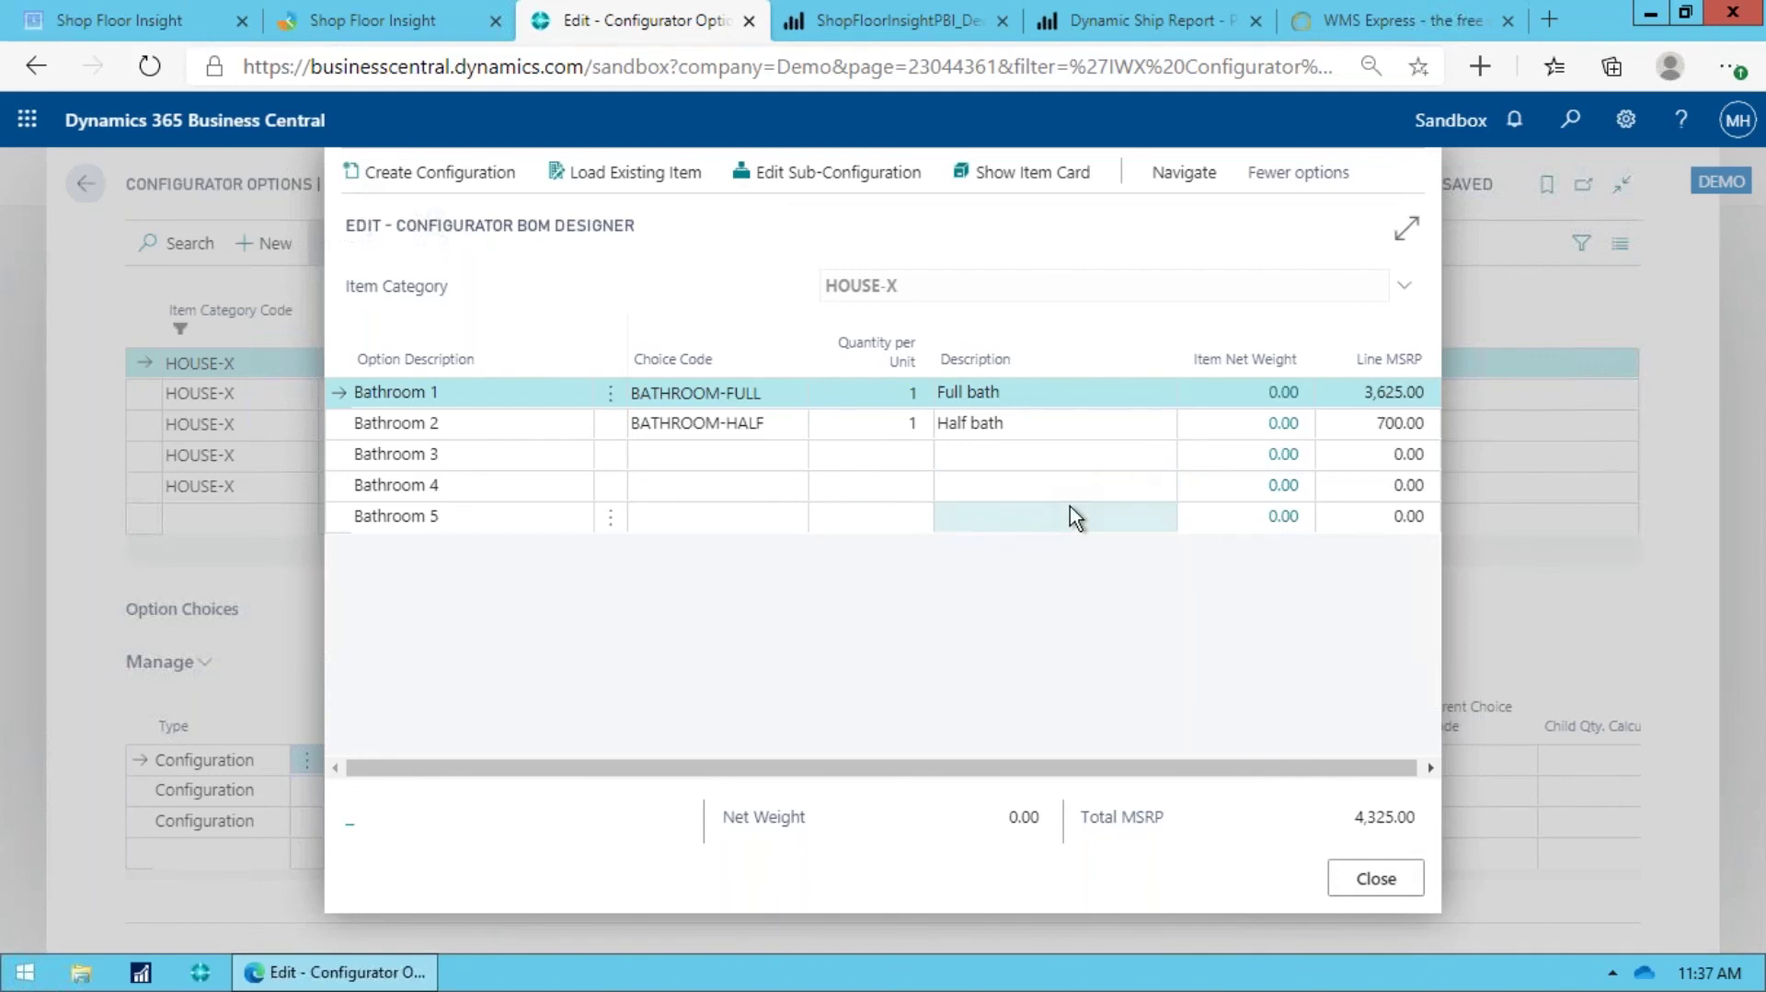
click(1394, 885)
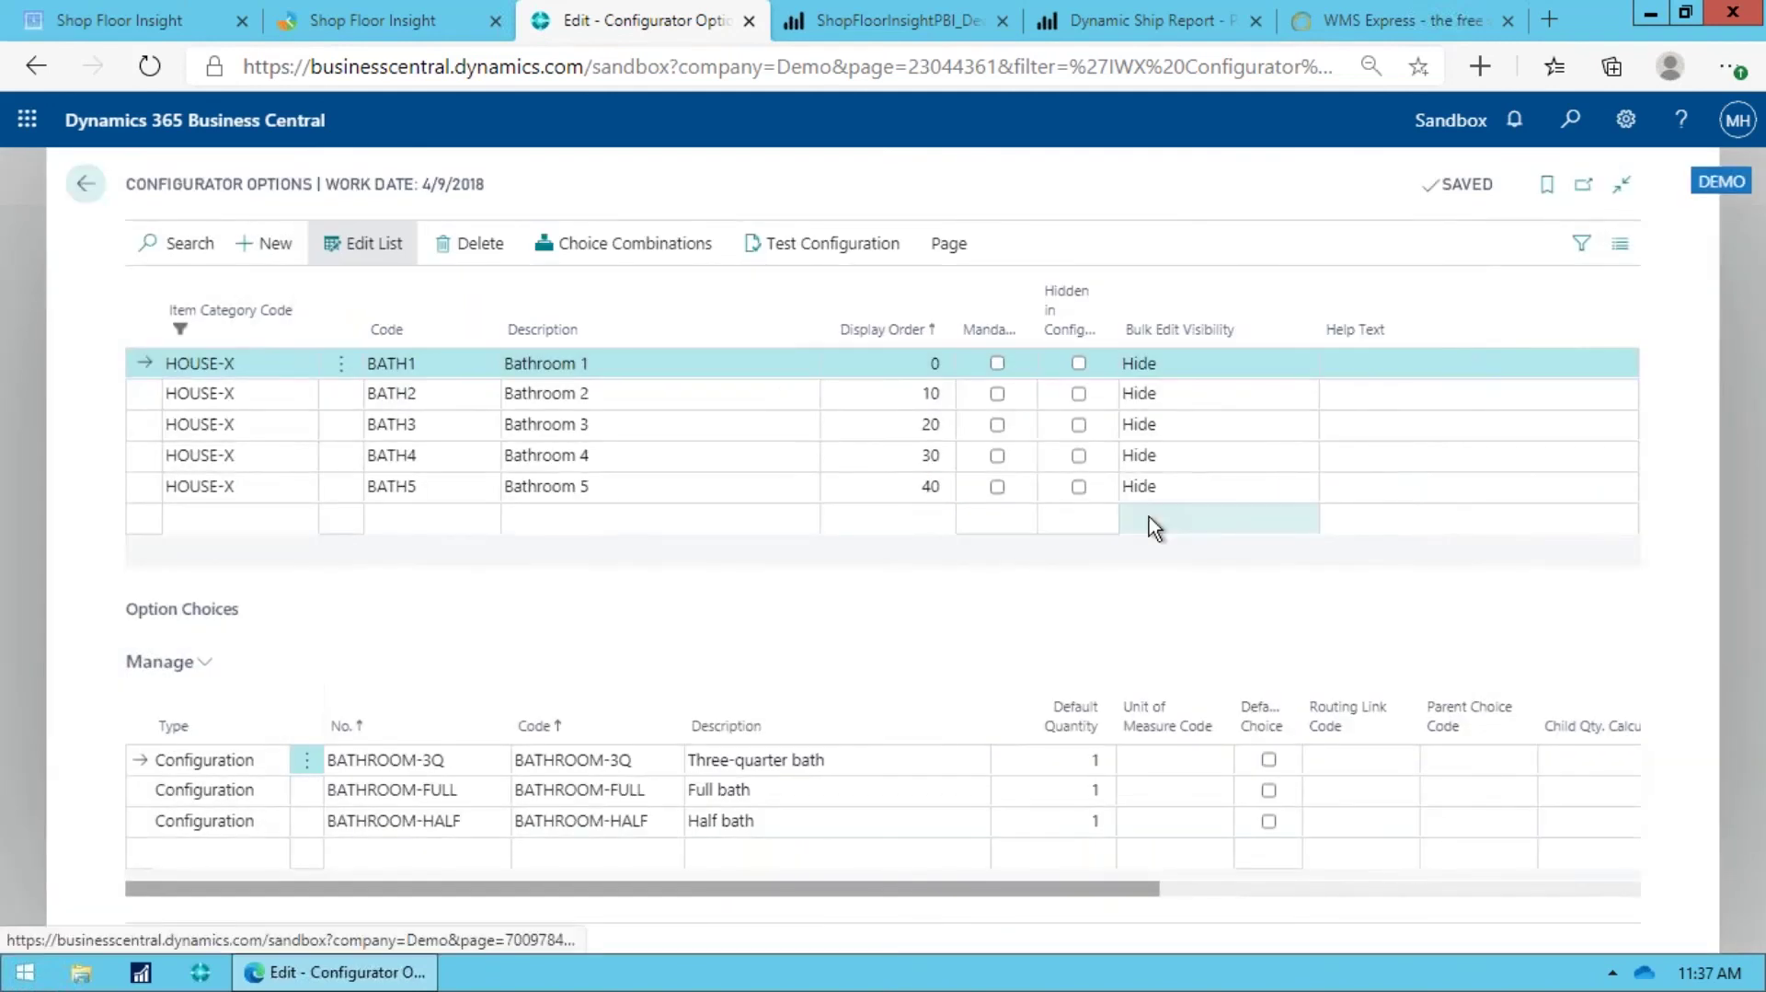